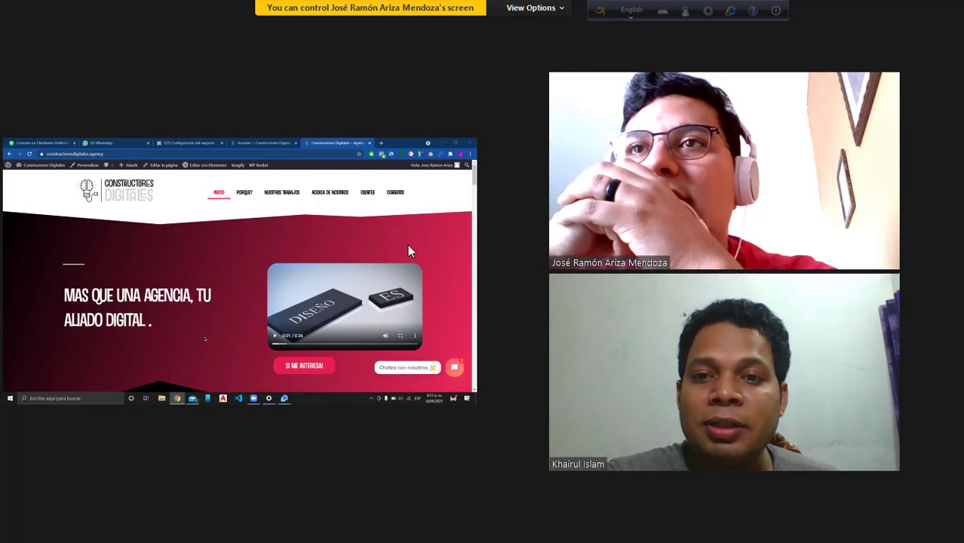
# Step: Widen Zoom's shared-screen panel beside the webcams, leave full screen, and bring Firefox forward
pyautogui.moveTo(479, 231); pyautogui.dragTo(620, 274)
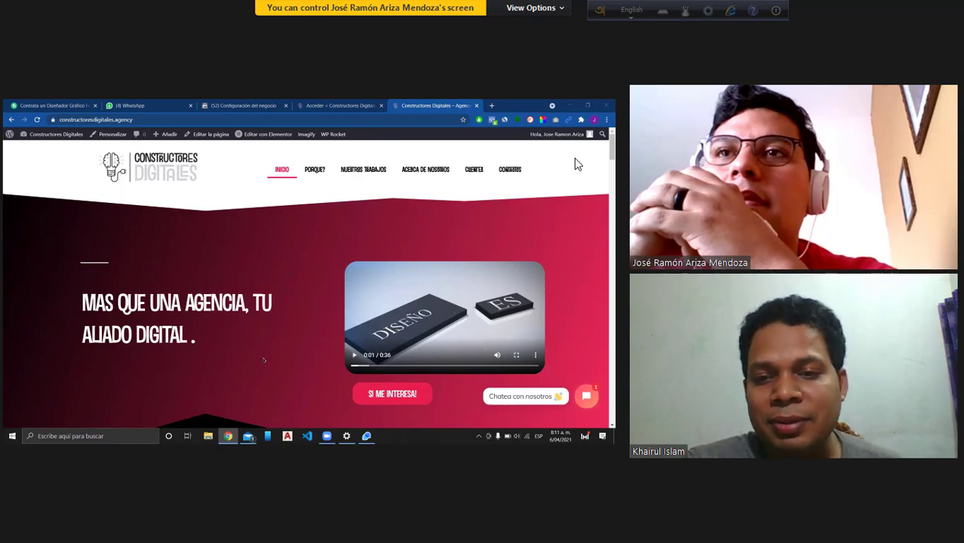
pyautogui.moveTo(618, 207); pyautogui.dragTo(667, 213)
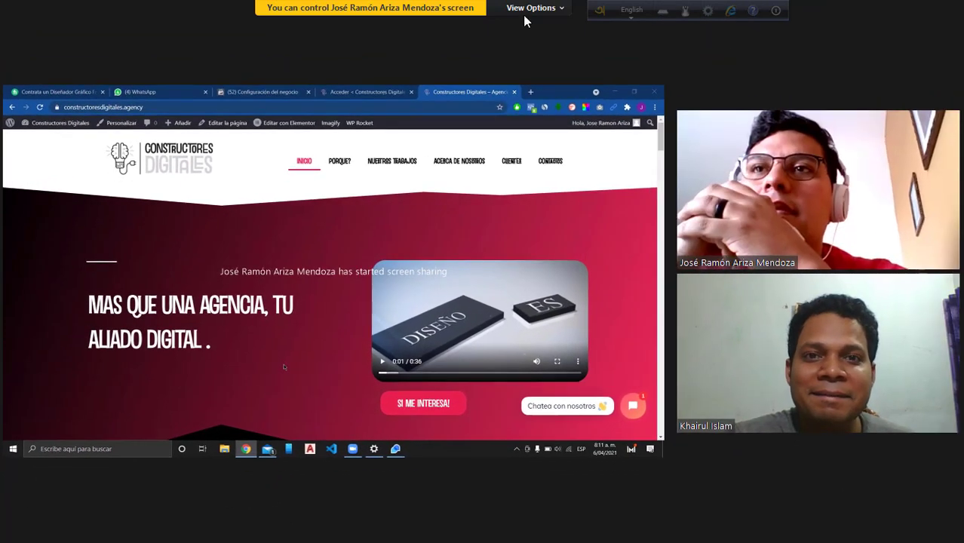
pyautogui.click(873, 13)
pyautogui.click(194, 531)
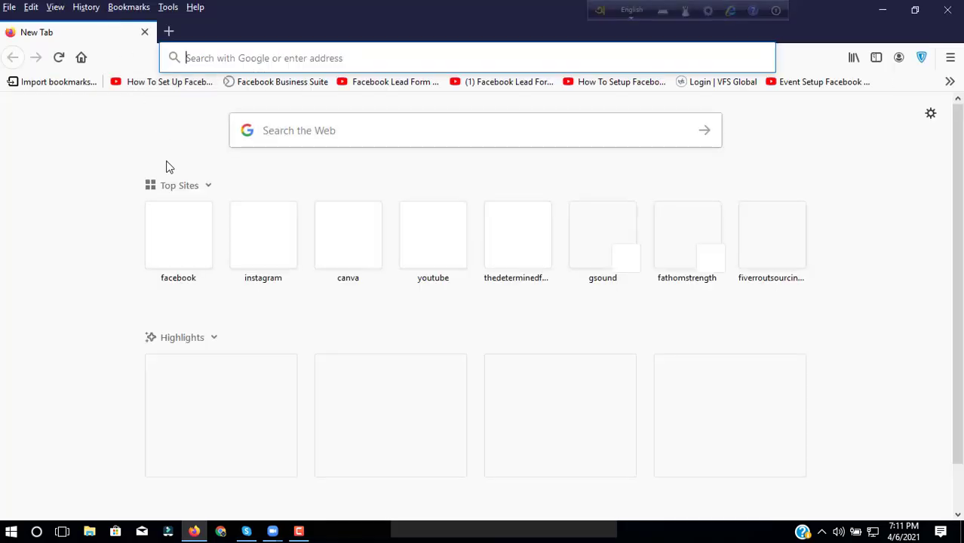
# Step: Load Facebook from Firefox's Top Sites, then minimise Firefox back to the Zoom meeting
pyautogui.click(202, 236)
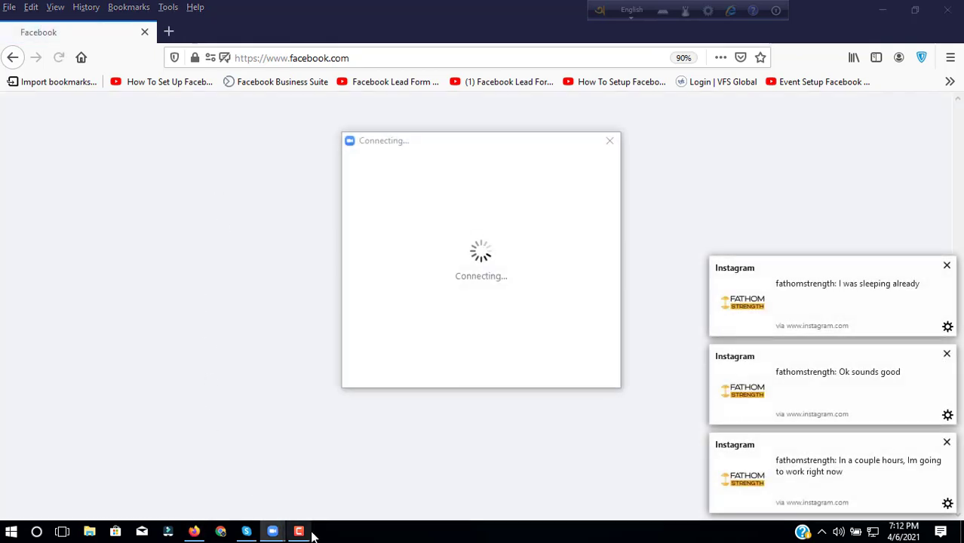
pyautogui.click(889, 10)
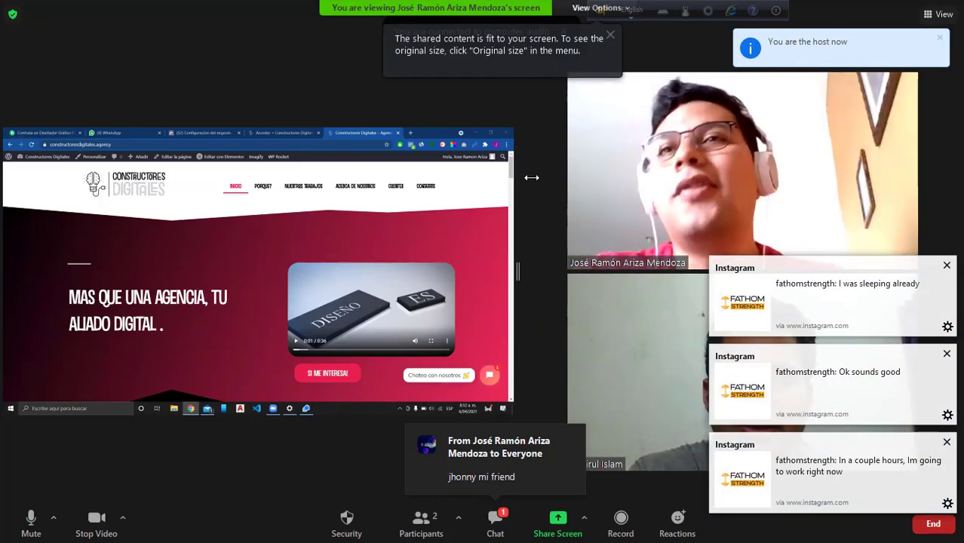
# Step: Widen the shared screen over the video panel and request remote control of the presenter's screen
pyautogui.moveTo(513, 269); pyautogui.dragTo(725, 297)
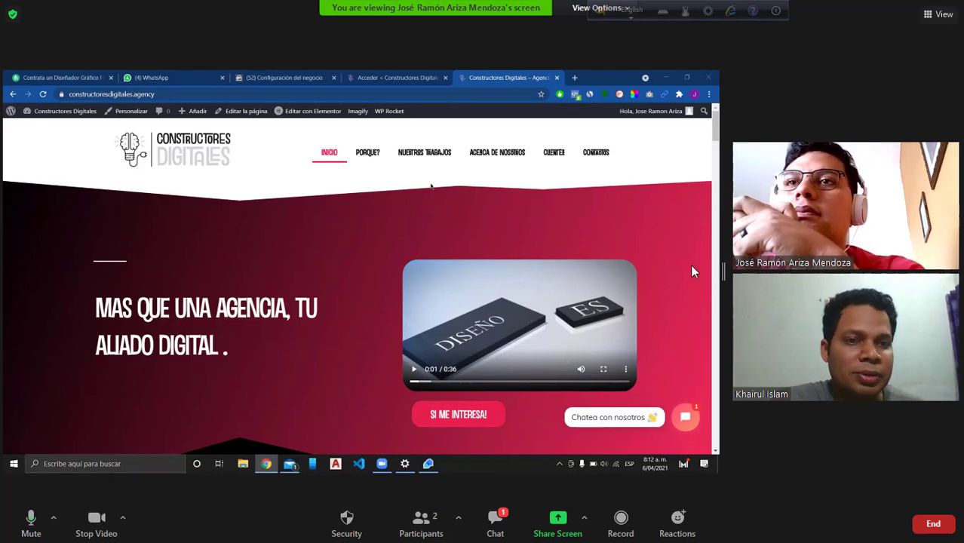
pyautogui.moveTo(722, 270); pyautogui.dragTo(799, 270)
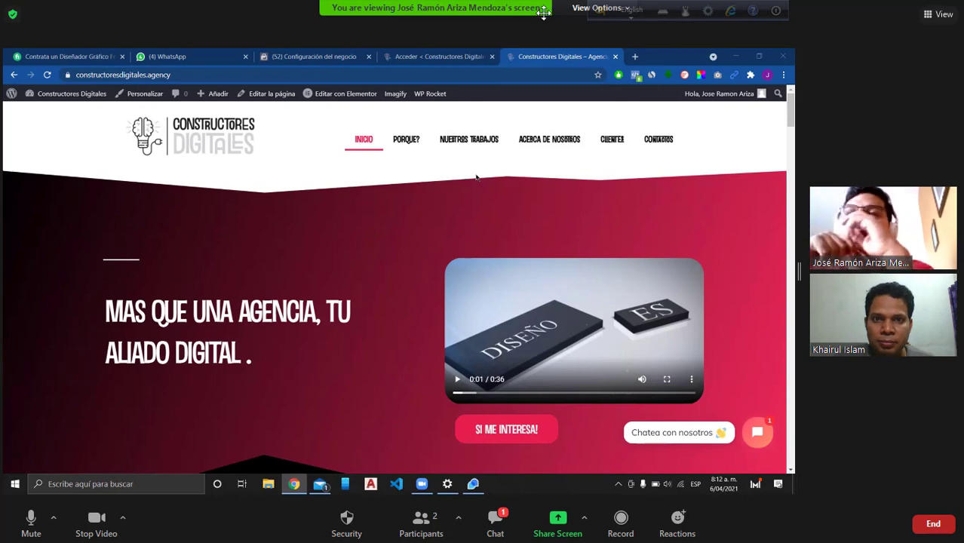
pyautogui.click(596, 7)
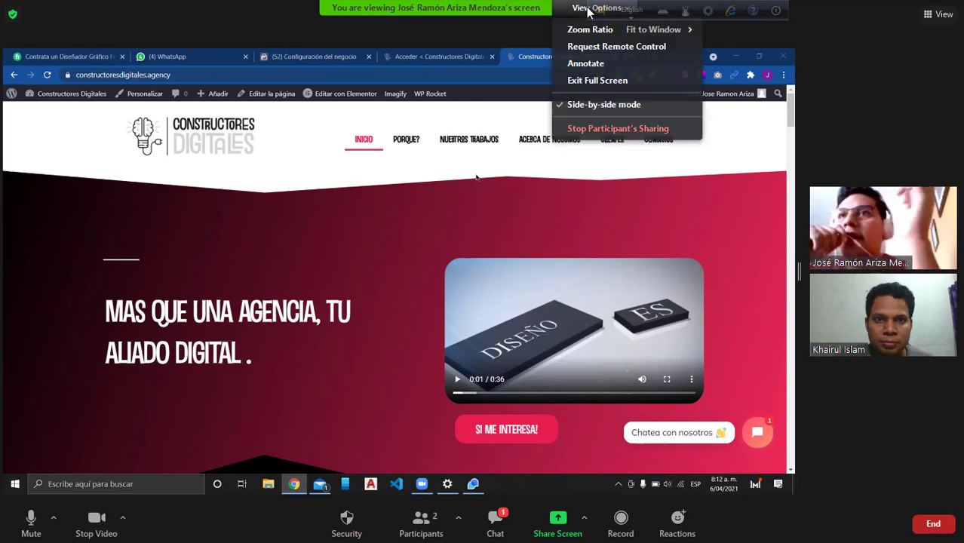
pyautogui.click(622, 47)
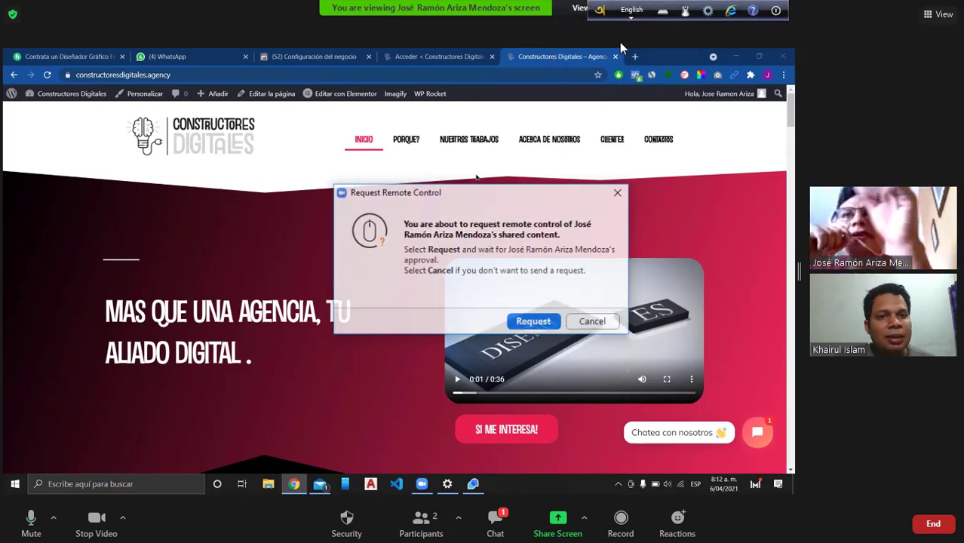
pyautogui.click(531, 322)
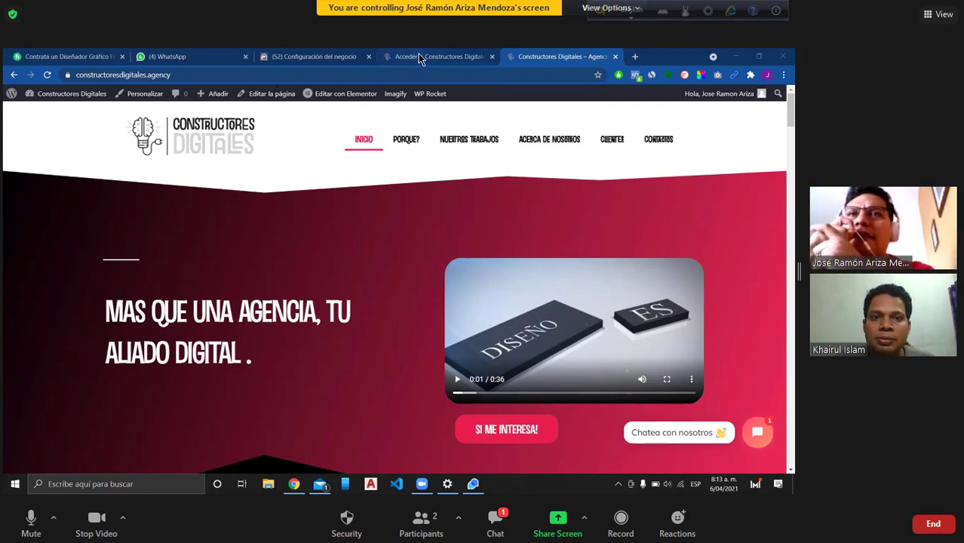
# Step: Log in to the WordPress admin through Acceder and pin the Escritorio dashboard tab
pyautogui.click(423, 59)
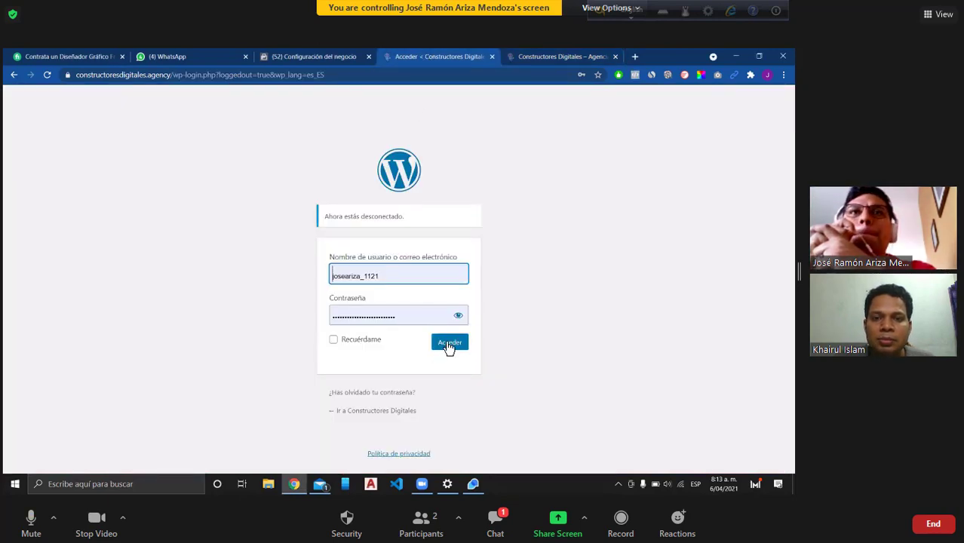
pyautogui.click(449, 344)
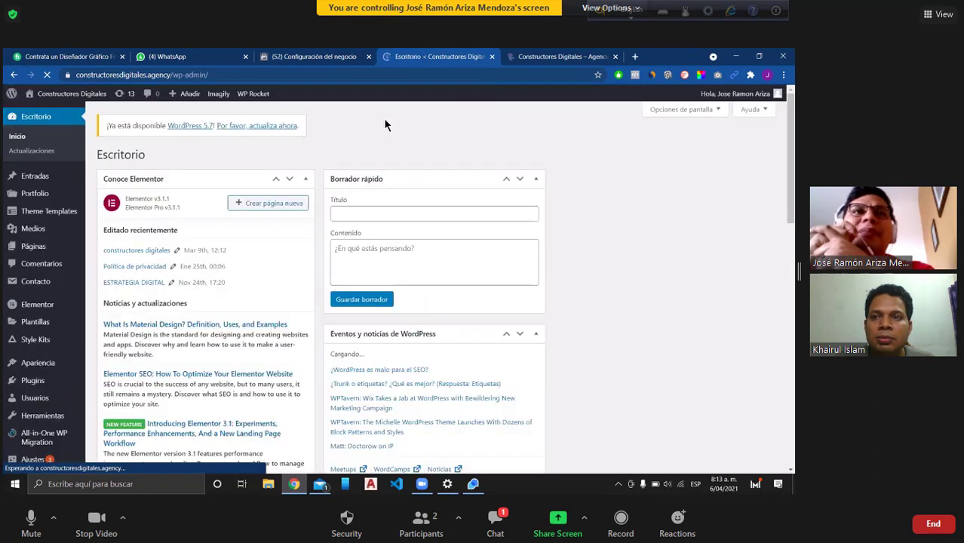
pyautogui.rightClick(407, 61)
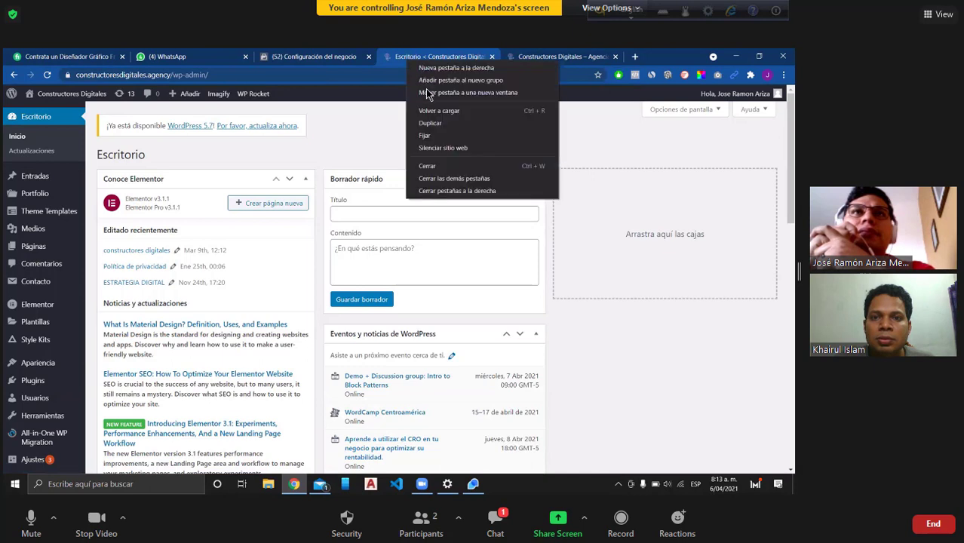
pyautogui.click(442, 140)
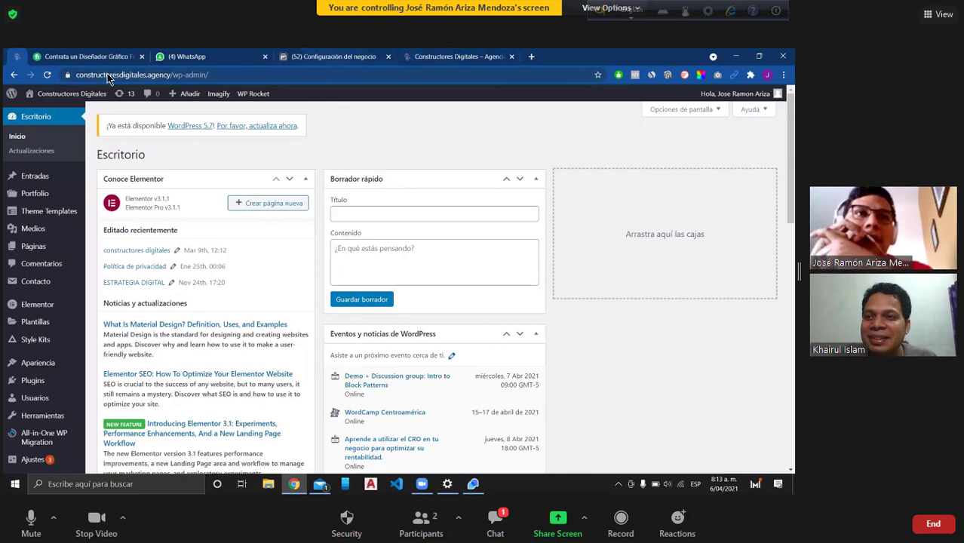
# Step: Check the Facebook business settings tab, then return to the dashboard and scroll its sidebar
pyautogui.hotkey('ctrl', 'shift', 'Tab')
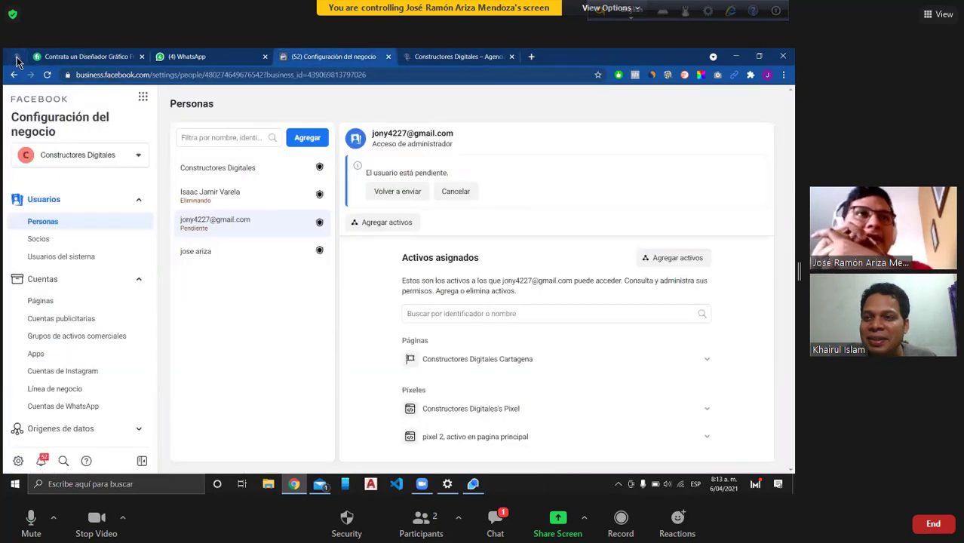
pyautogui.click(17, 60)
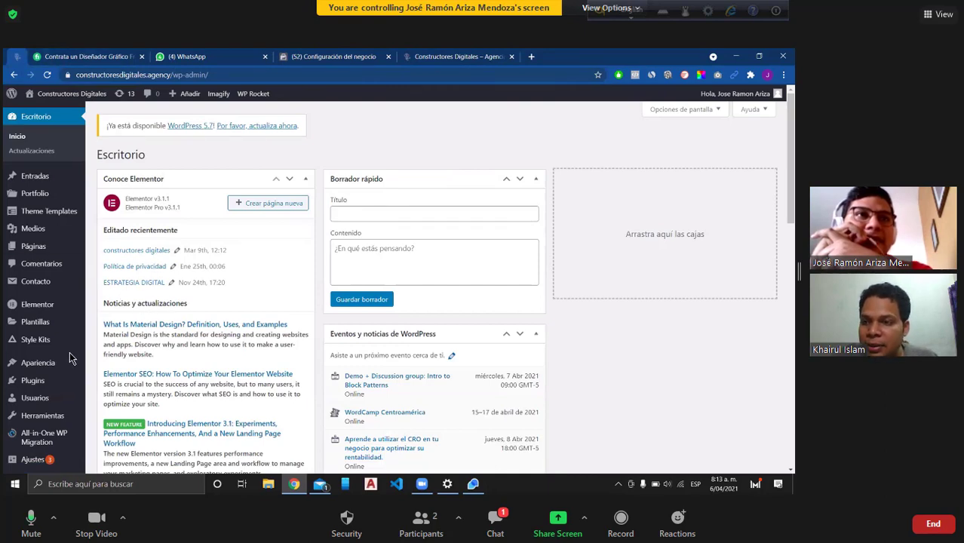
pyautogui.scroll(-2, 43, 390)
pyautogui.scroll(-2, 43, 390)
pyautogui.scroll(-3, 47, 310)
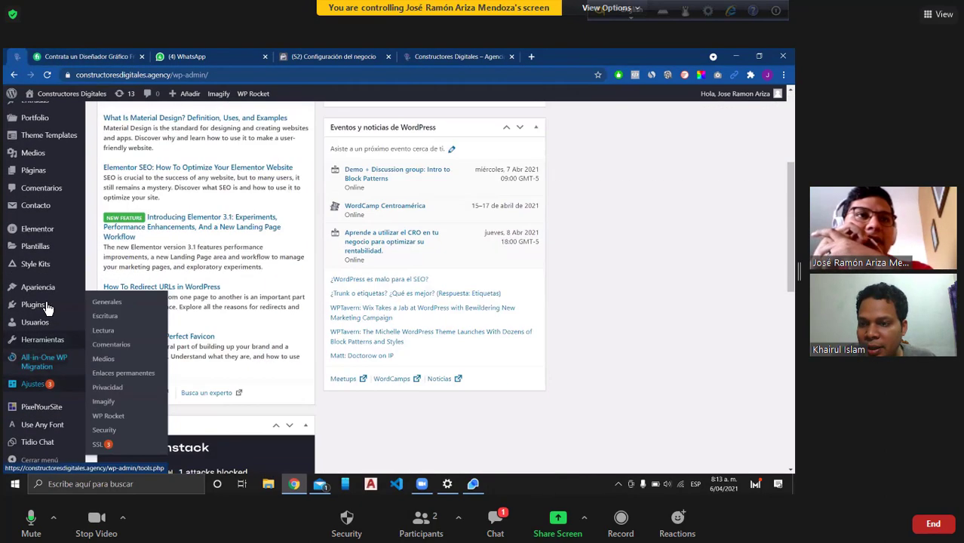
pyautogui.moveTo(47, 312)
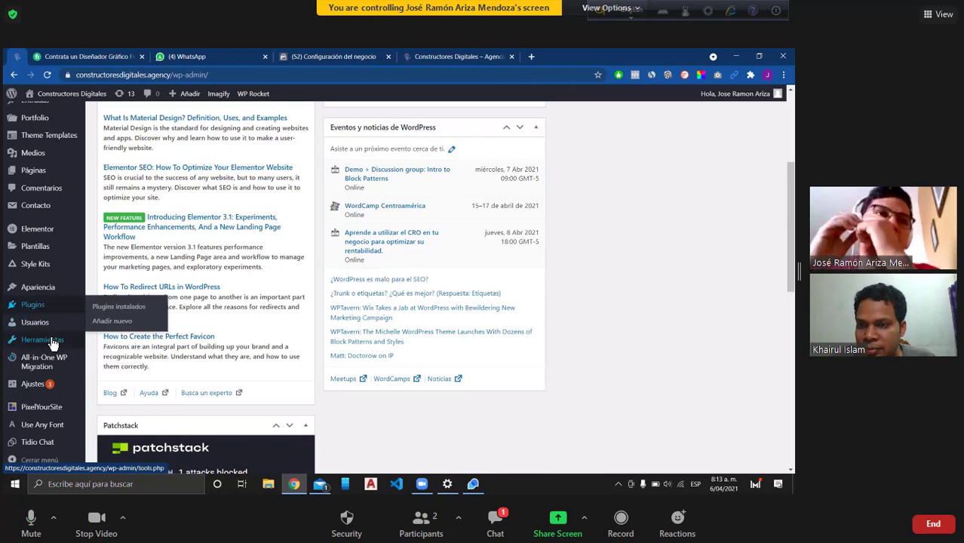
pyautogui.moveTo(53, 343)
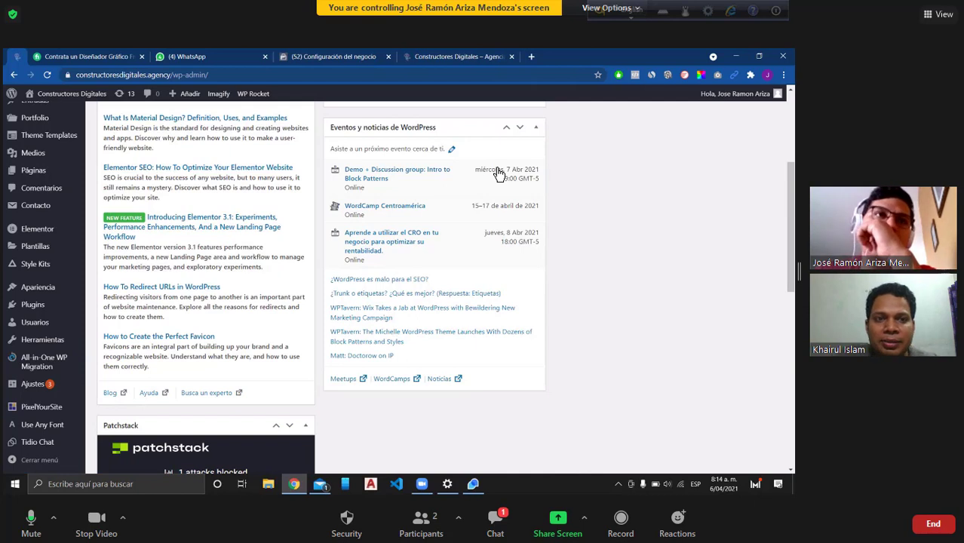
pyautogui.moveTo(32, 384)
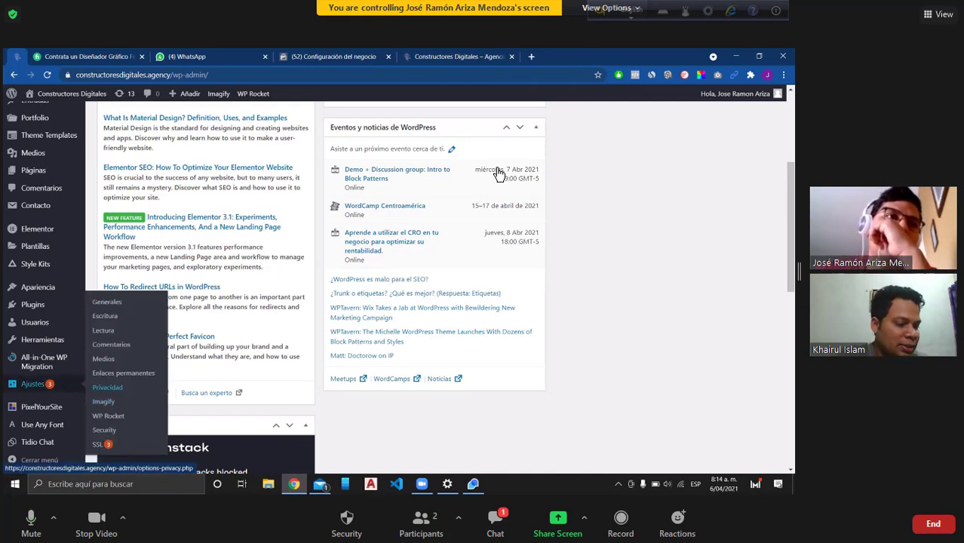
# Step: In Ajustes > Generales, change Idioma del sitio to English (United States) and save
pyautogui.click(117, 302)
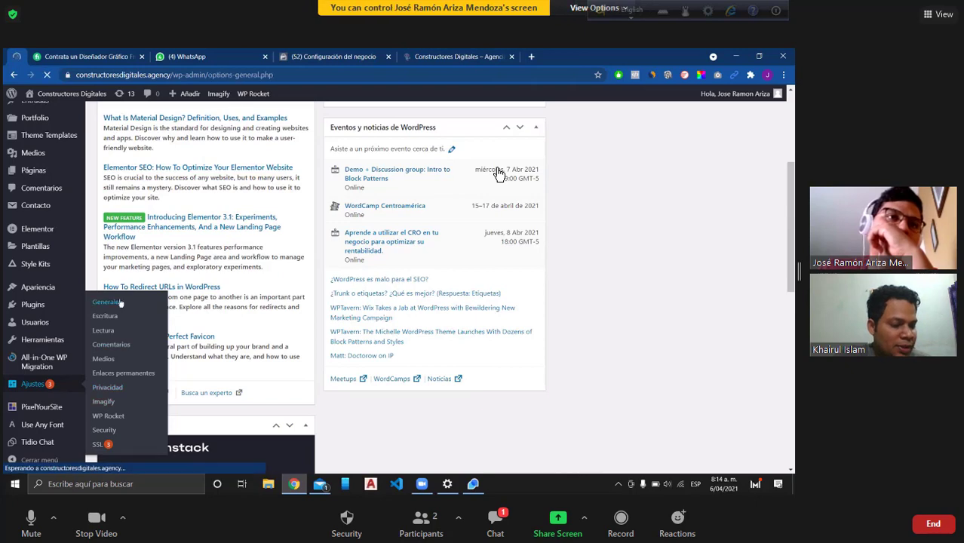
pyautogui.scroll(-4, 169, 343)
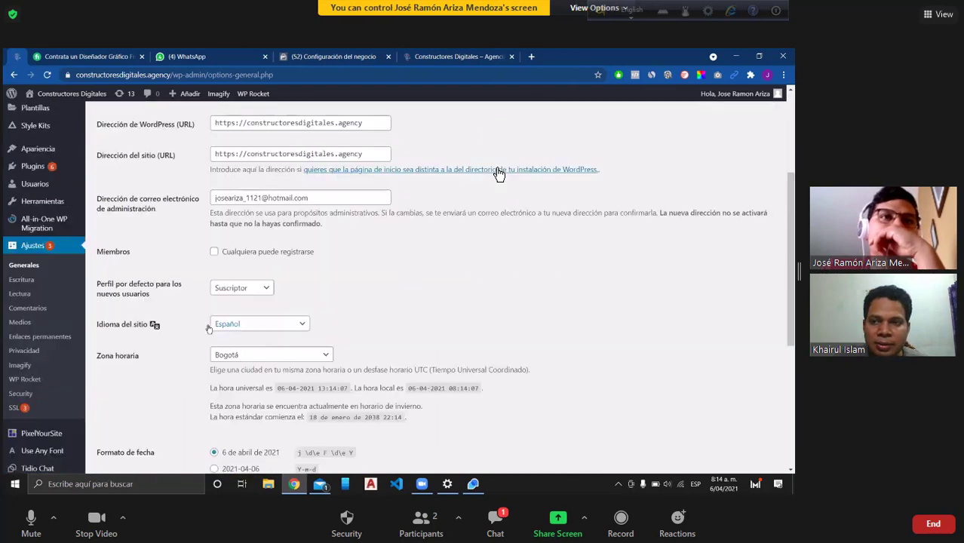
pyautogui.click(236, 299)
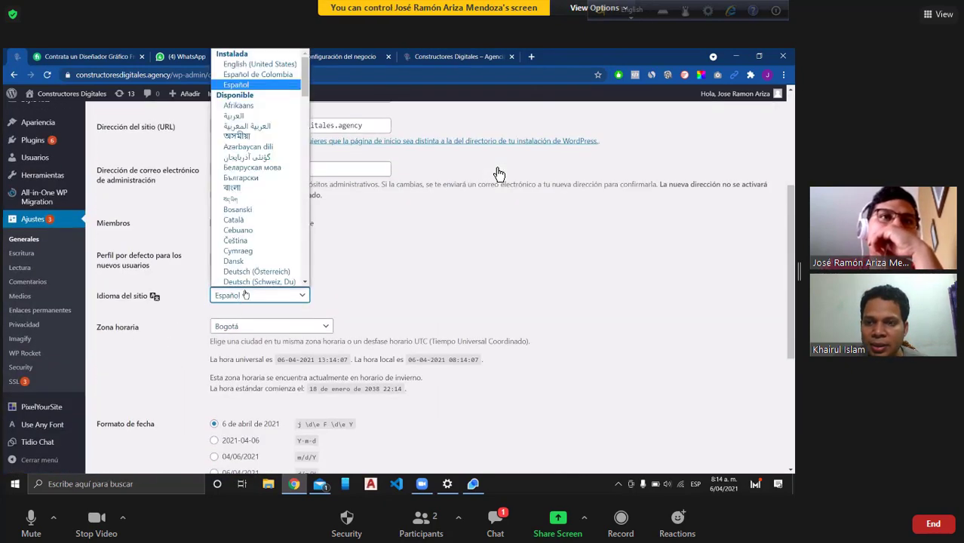
pyautogui.scroll(-3, 243, 280)
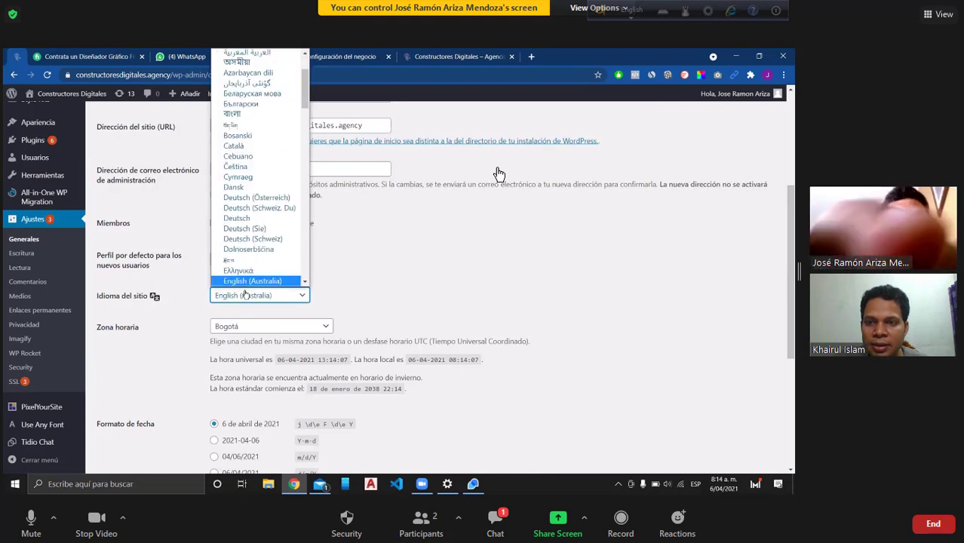
pyautogui.scroll(-3, 265, 251)
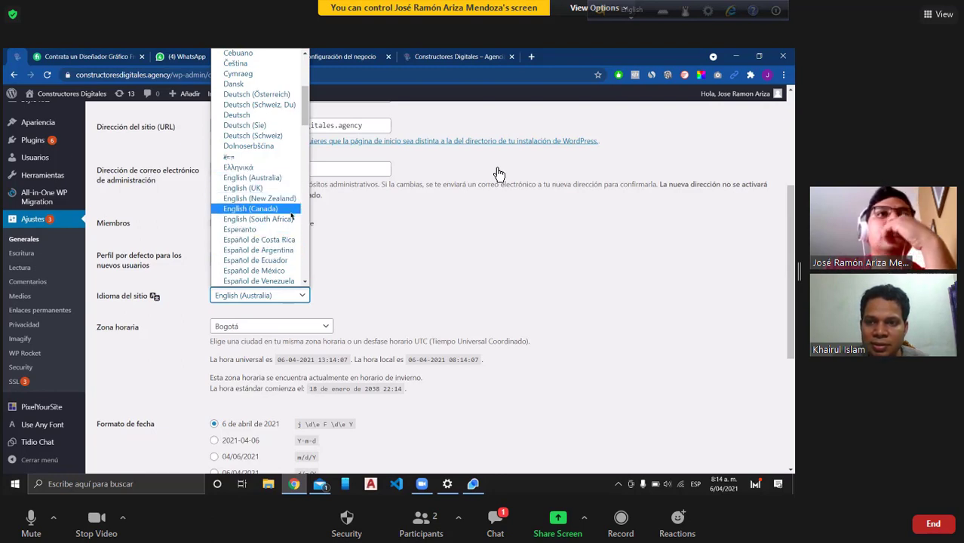
pyautogui.scroll(-3, 285, 196)
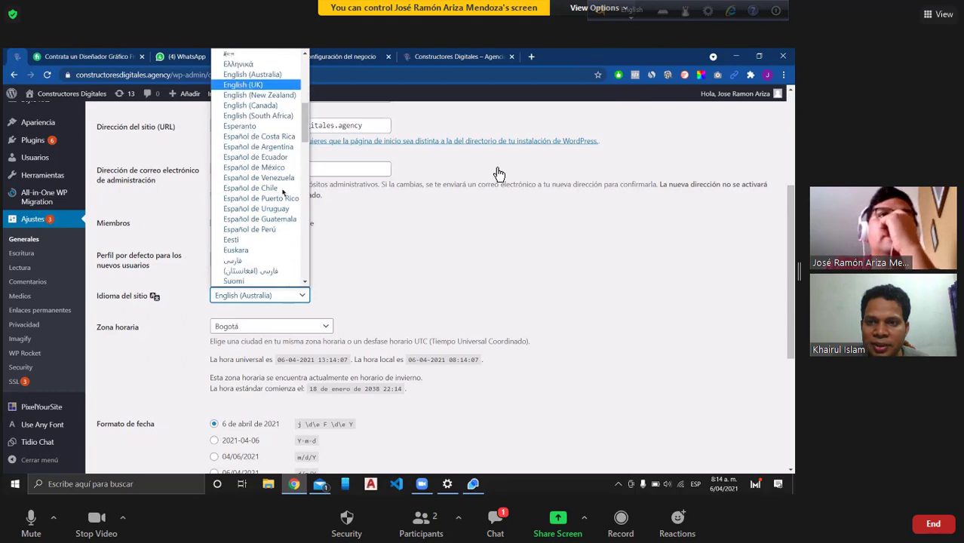
pyautogui.scroll(-3, 284, 193)
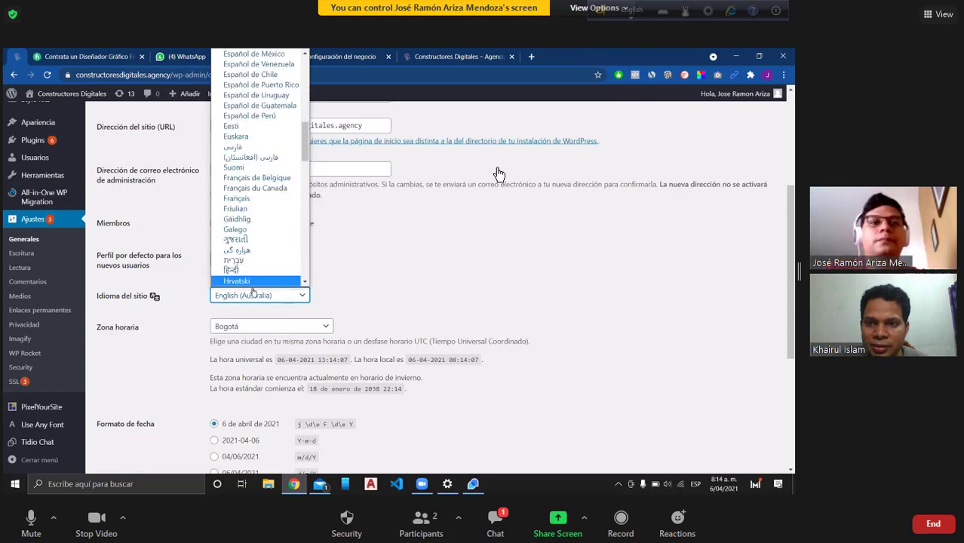
pyautogui.press('Home')
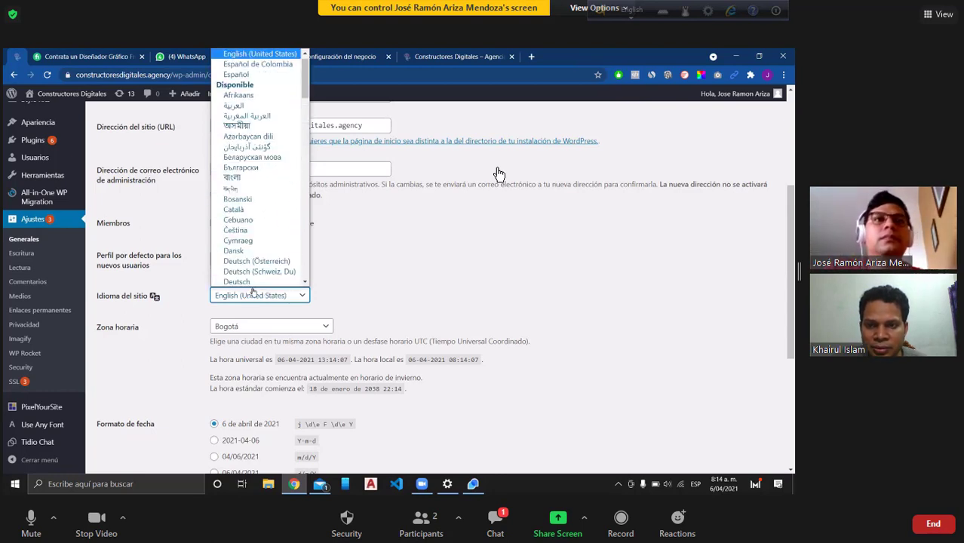
pyautogui.press('Return')
pyautogui.scroll(-4, 373, 305)
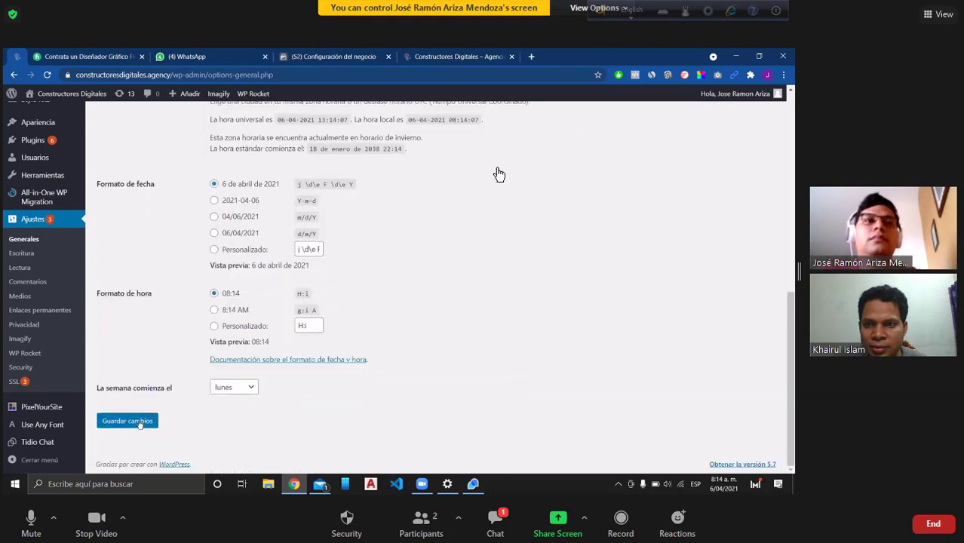
pyautogui.click(140, 423)
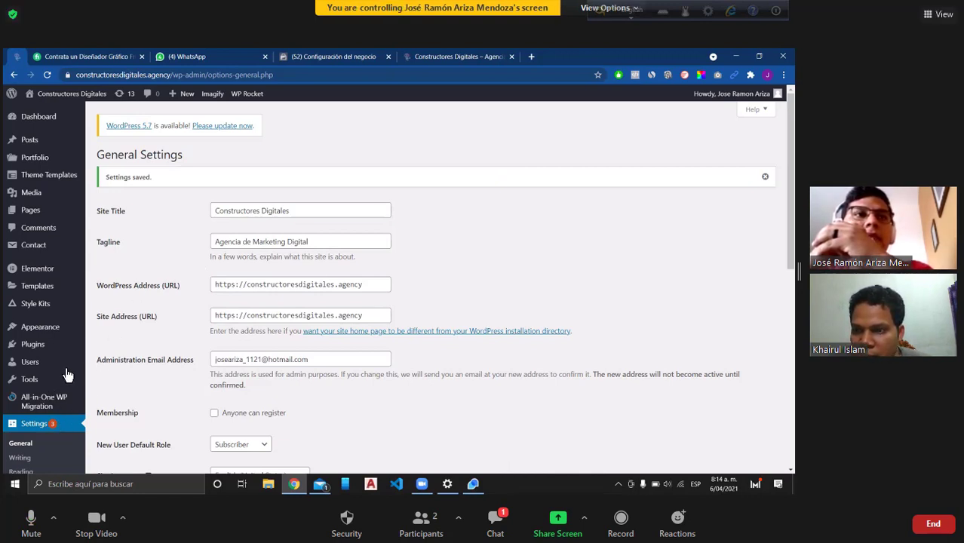
# Step: Review the saved General Settings showing English (United States) language and Bogota timezone
pyautogui.scroll(-5, 67, 376)
pyautogui.scroll(-3, 67, 376)
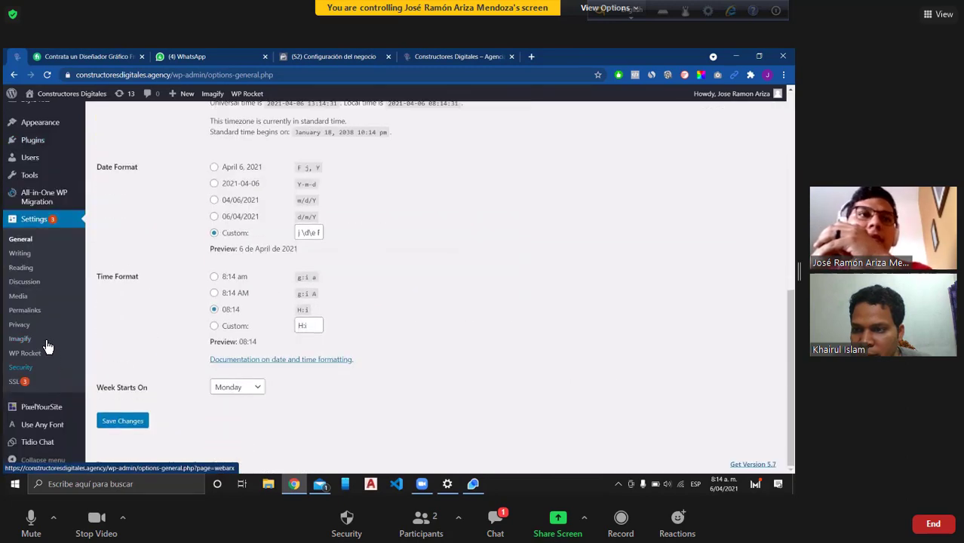
pyautogui.scroll(3, 22, 253)
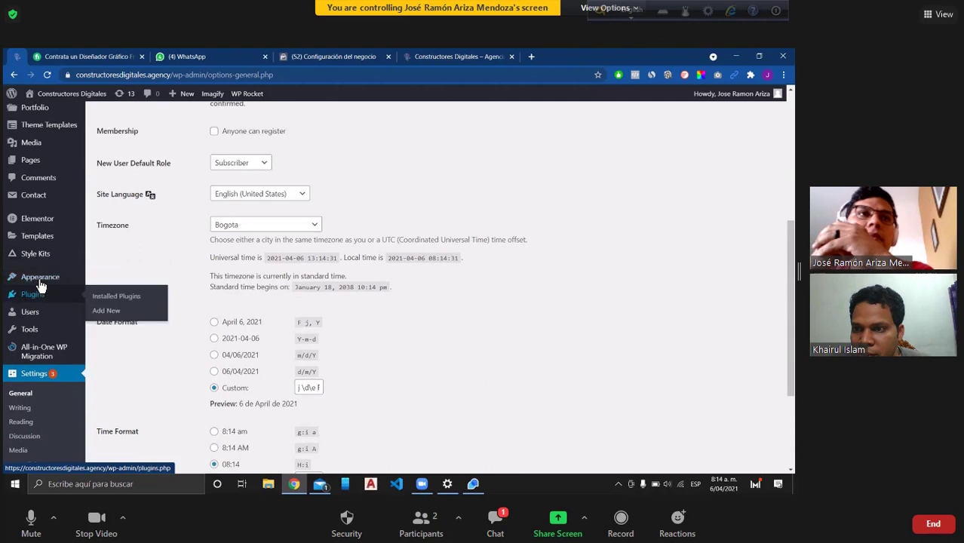
pyautogui.scroll(2, 41, 332)
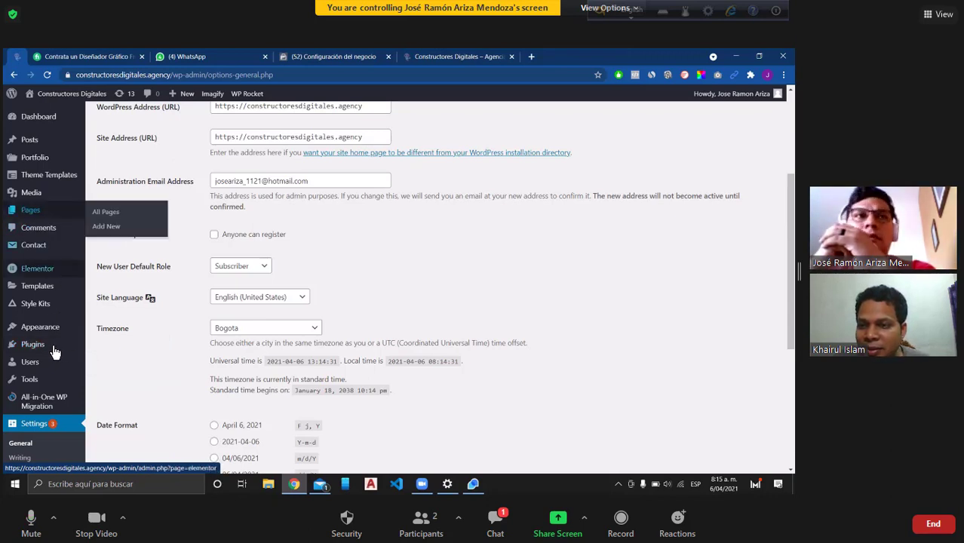
pyautogui.moveTo(54, 350)
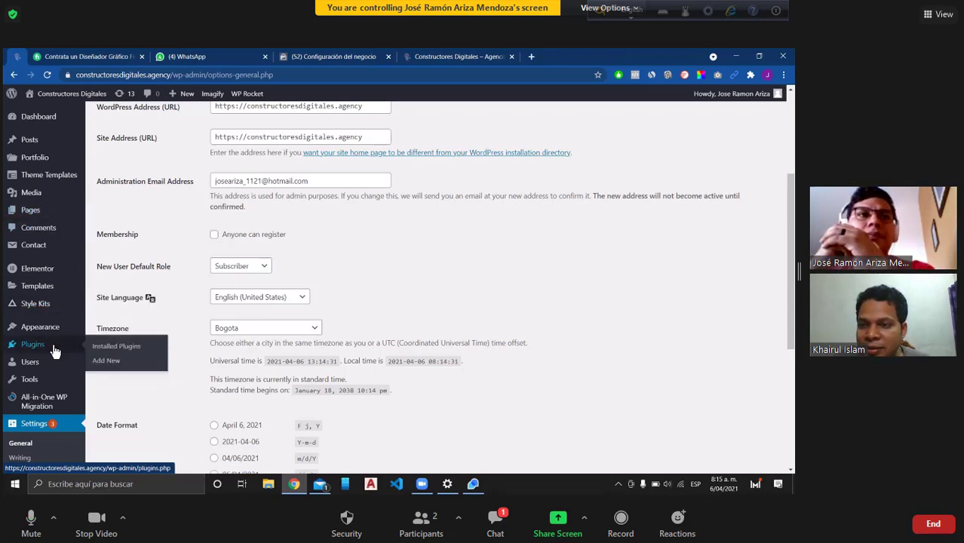
# Step: Search new plugins for 'Header and footer', then install and activate Insert Headers and Footers
pyautogui.click(119, 361)
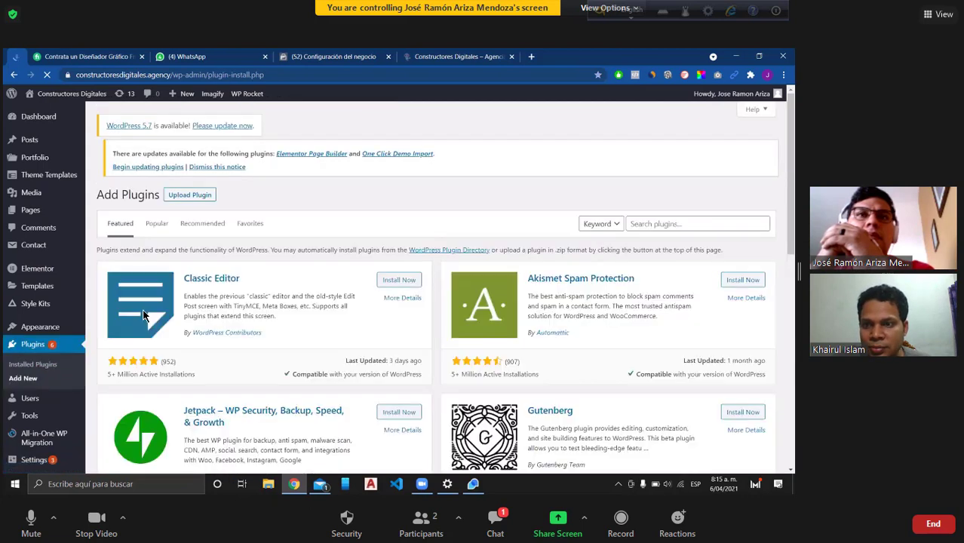
pyautogui.click(659, 226)
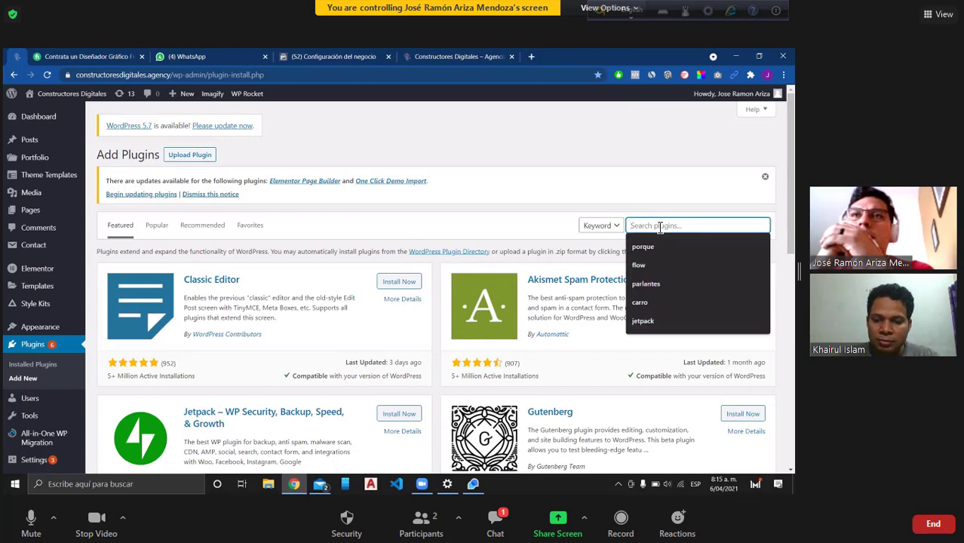
pyautogui.write('Header')
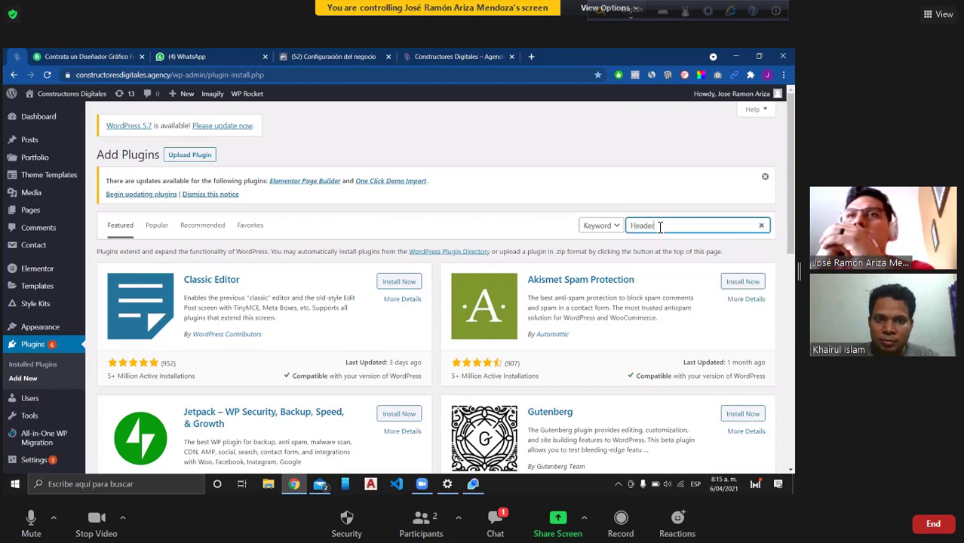
pyautogui.write(' and')
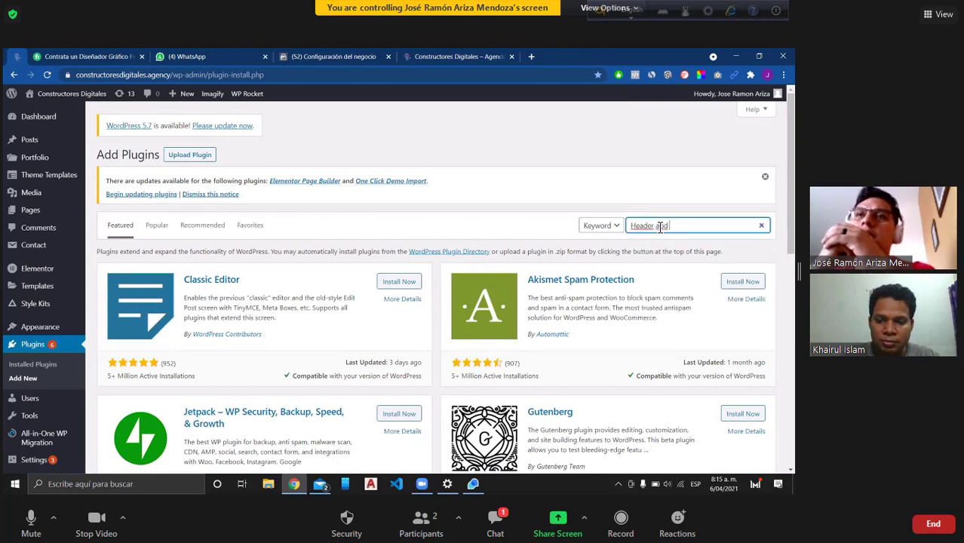
pyautogui.write(' footer')
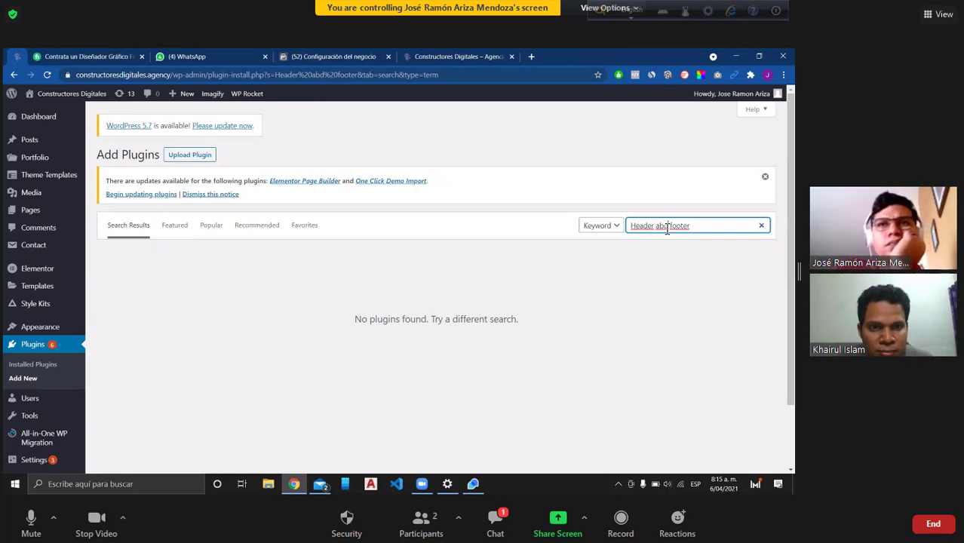
pyautogui.click(666, 230)
pyautogui.press('BackSpace')
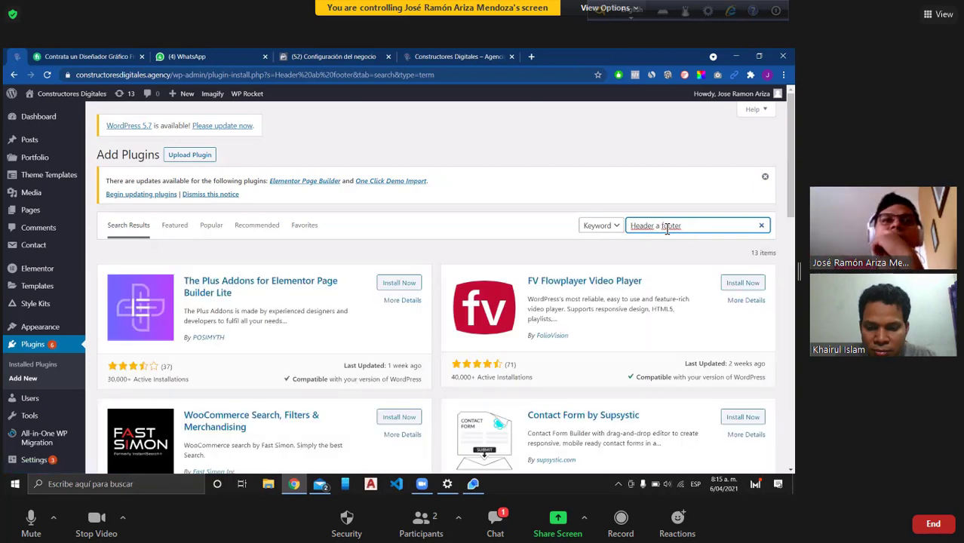
pyautogui.write('n')
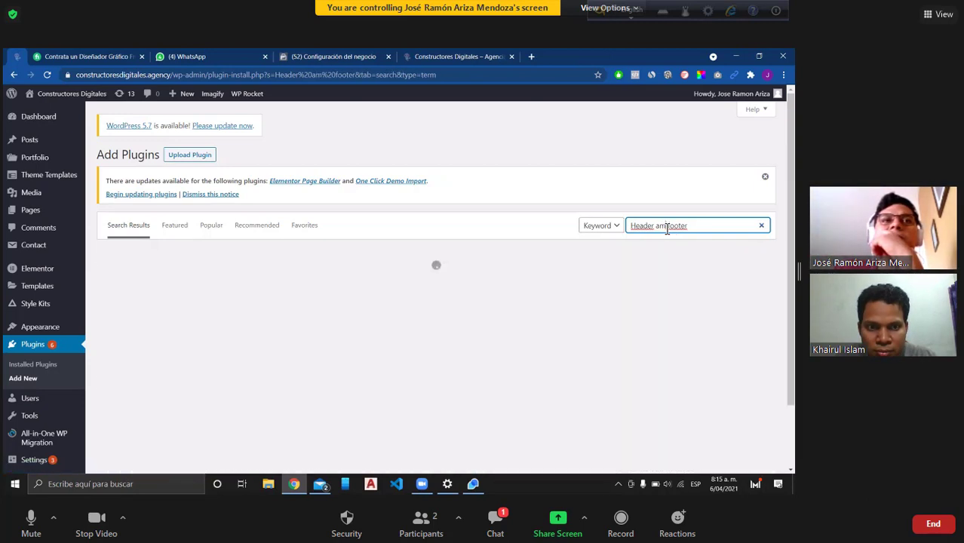
pyautogui.press('BackSpace')
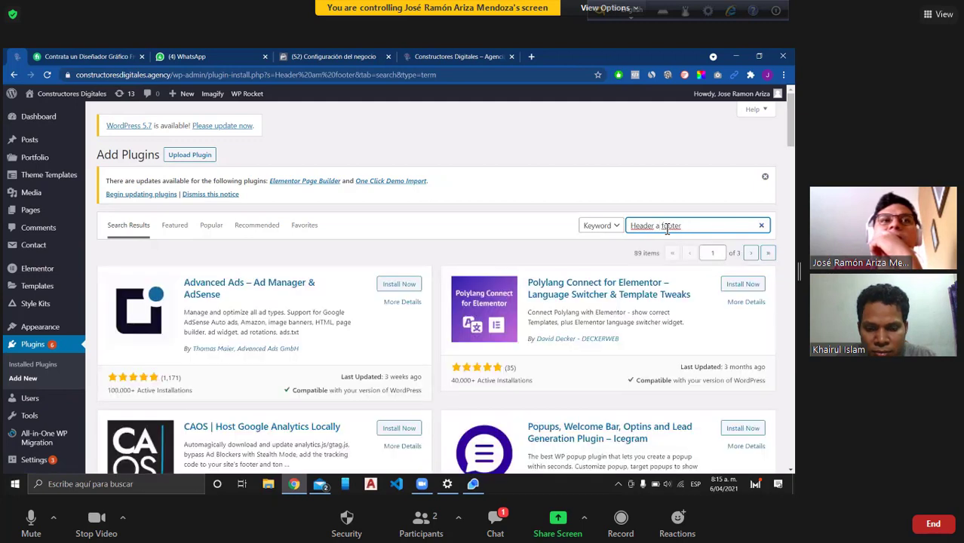
pyautogui.write('nd')
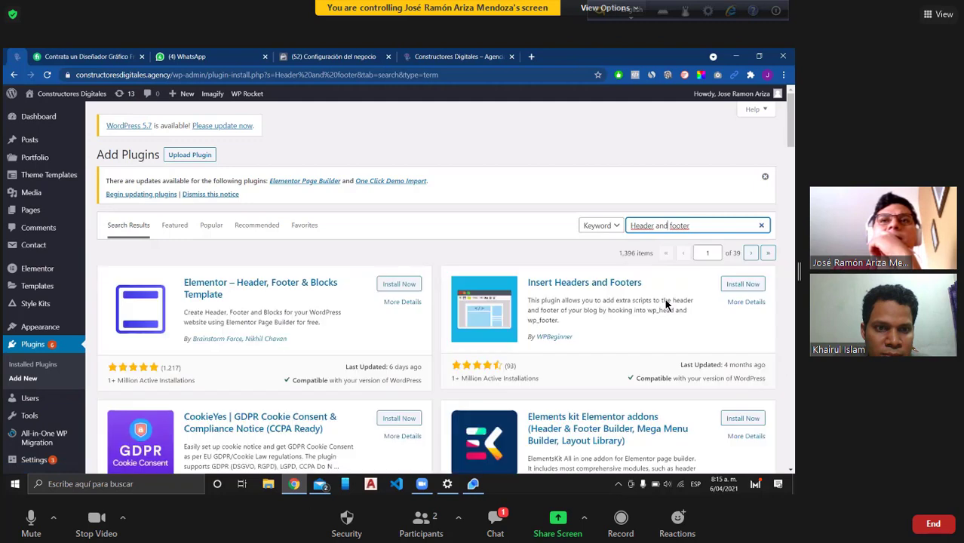
pyautogui.click(740, 287)
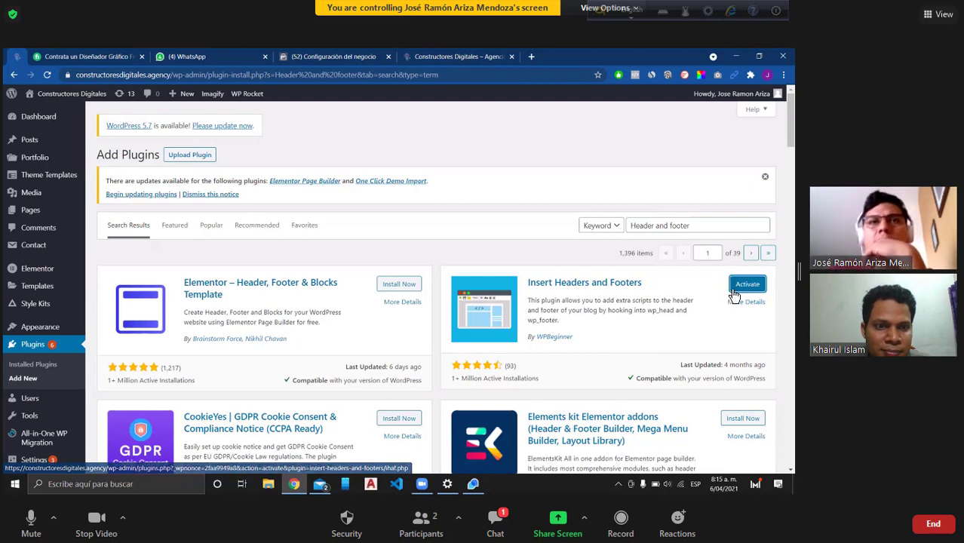
pyautogui.click(741, 294)
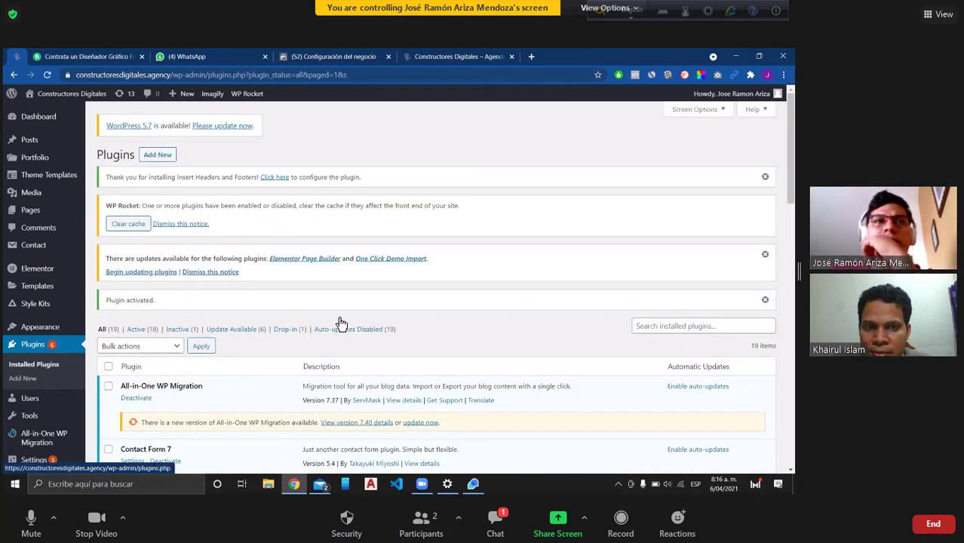
# Step: Search the installed plugins for the Pixel Cat plugin, which returns no matches
pyautogui.click(650, 327)
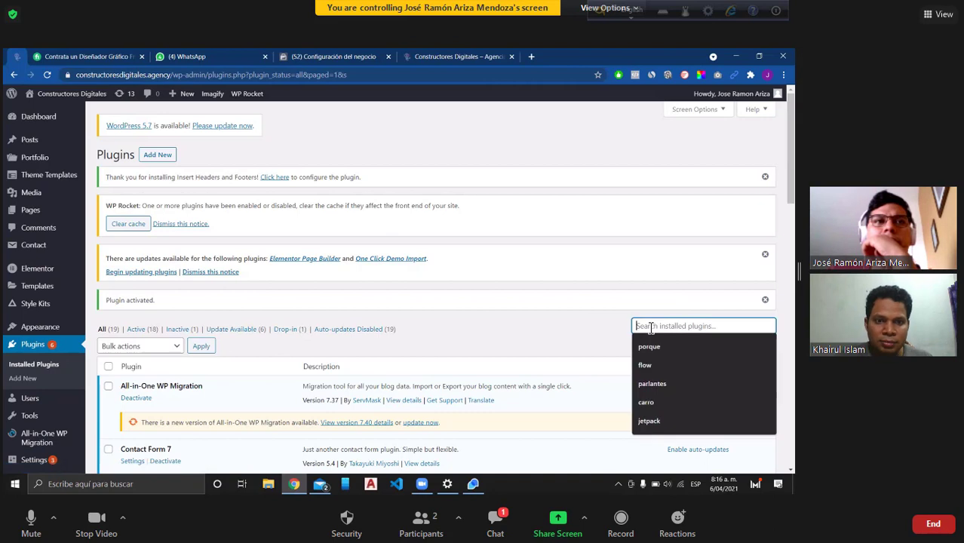
pyautogui.write('pl')
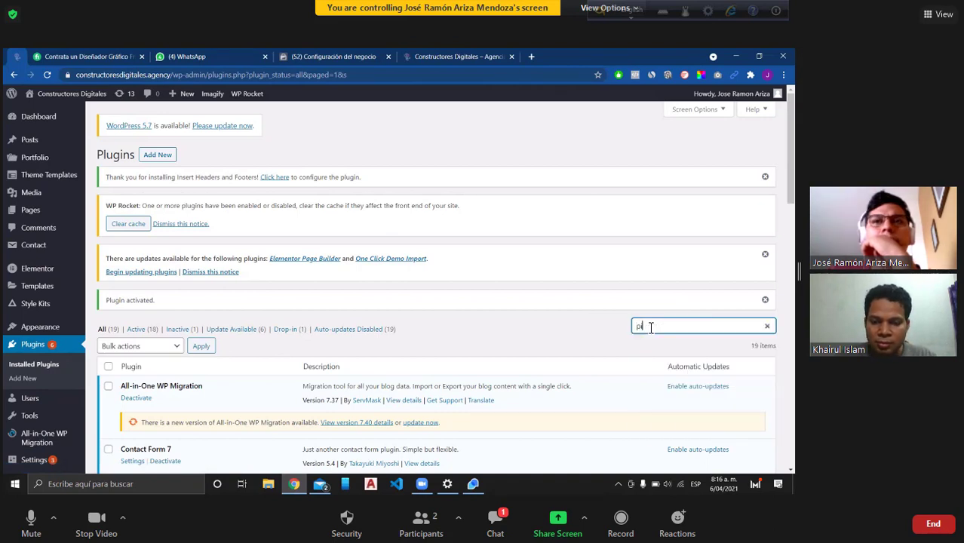
pyautogui.write('xel s')
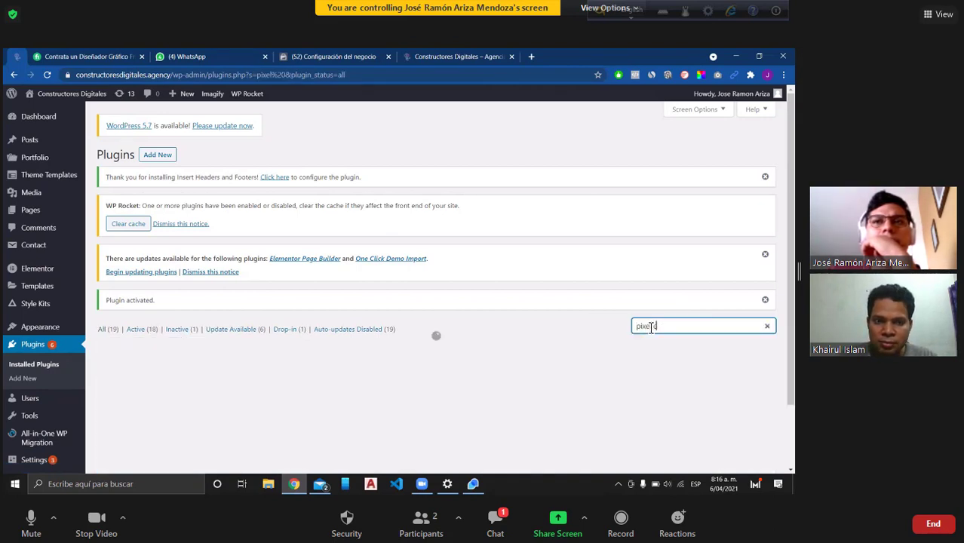
pyautogui.write('at')
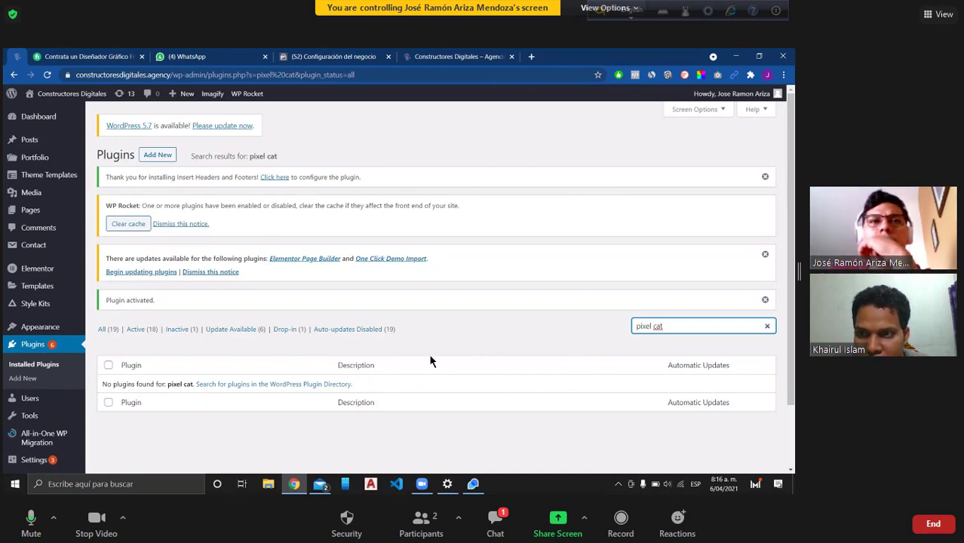
pyautogui.click(160, 159)
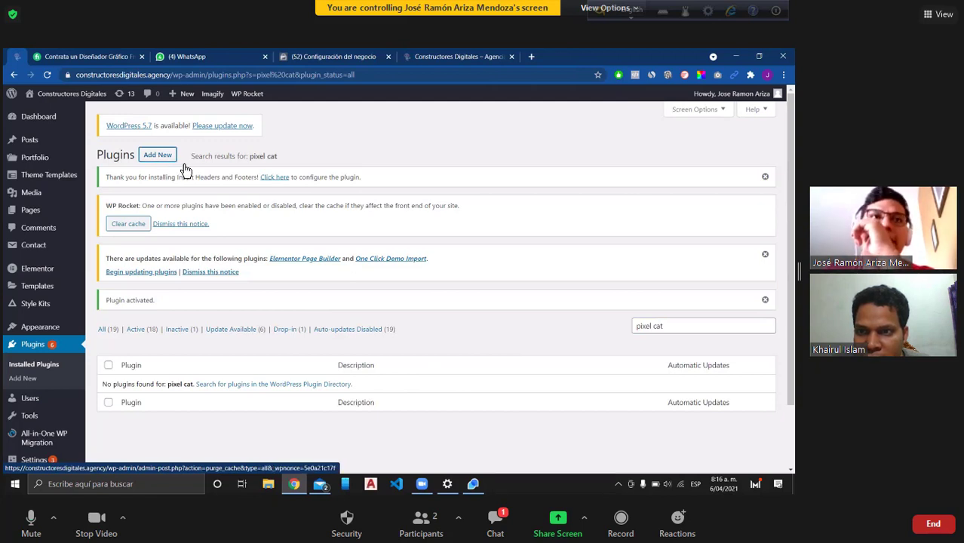
# Step: Open the Insert Headers and Footers settings and review its empty header, body and footer script boxes
pyautogui.click(276, 178)
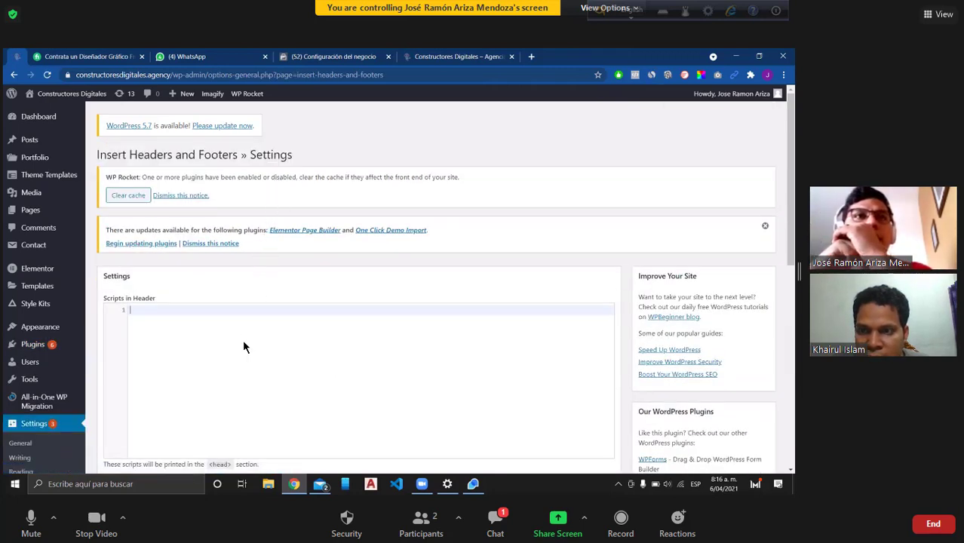
pyautogui.scroll(-3, 352, 318)
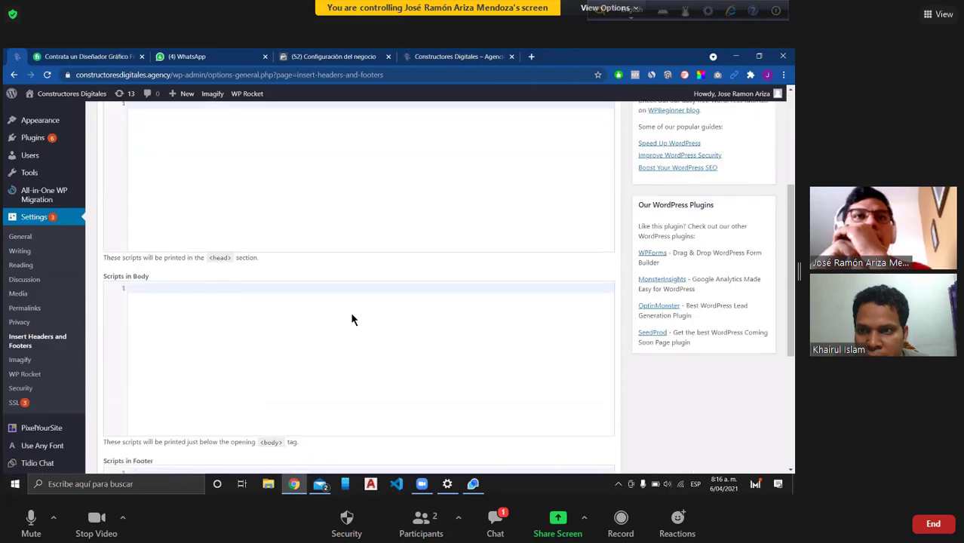
pyautogui.scroll(3, 352, 319)
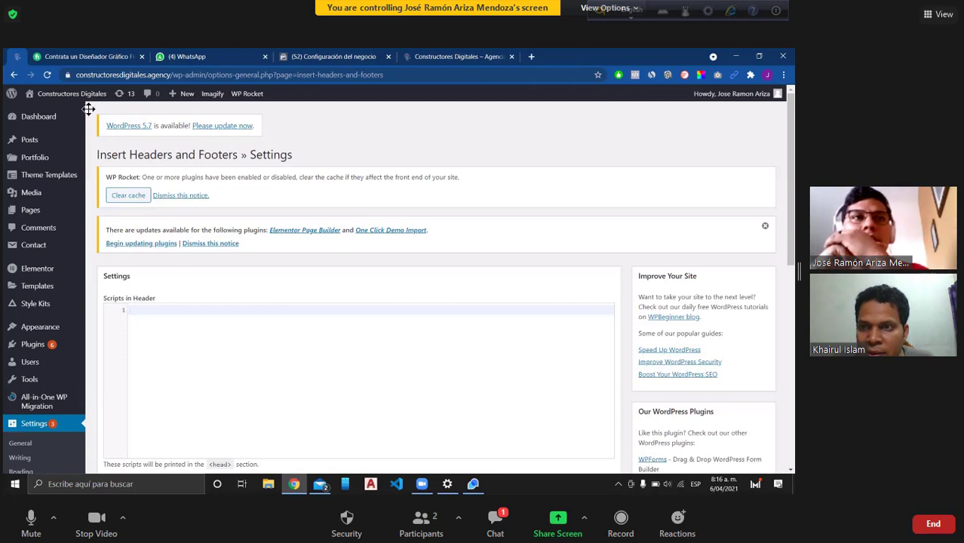
pyautogui.click(333, 58)
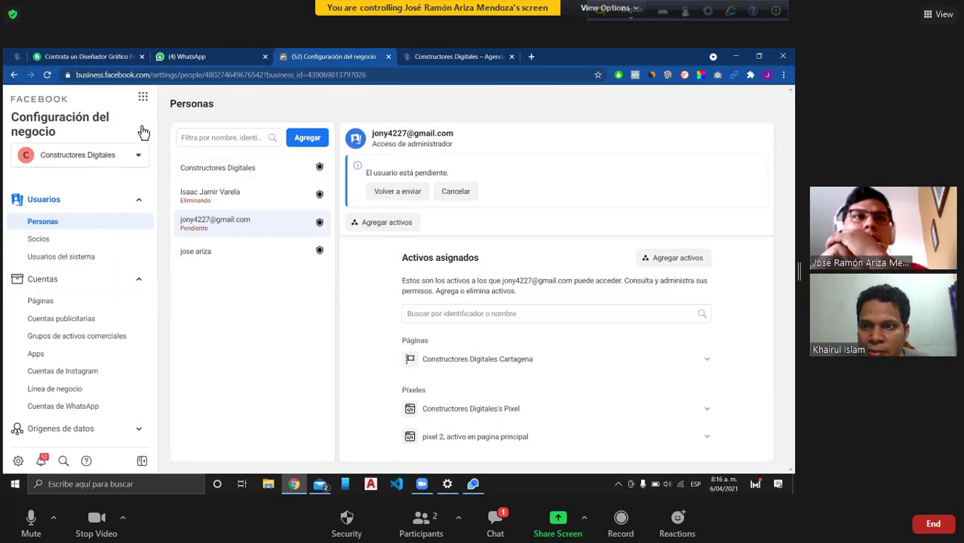
pyautogui.click(143, 100)
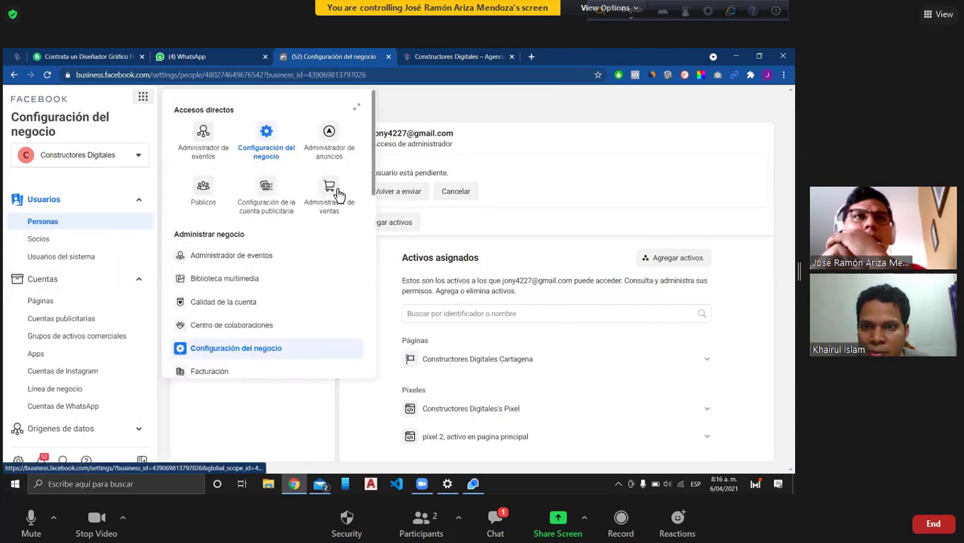
pyautogui.scroll(-2, 297, 224)
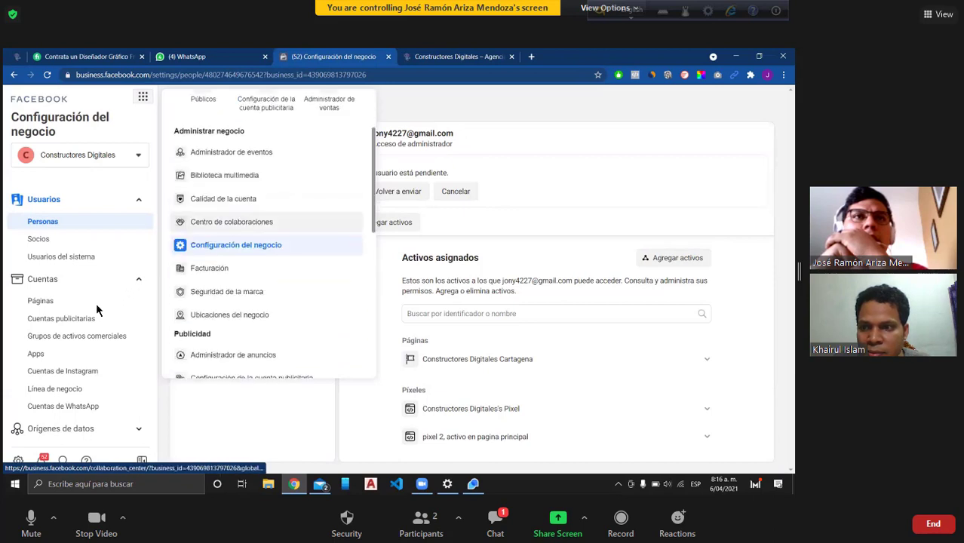
pyautogui.scroll(-1, 81, 318)
pyautogui.scroll(-3, 81, 319)
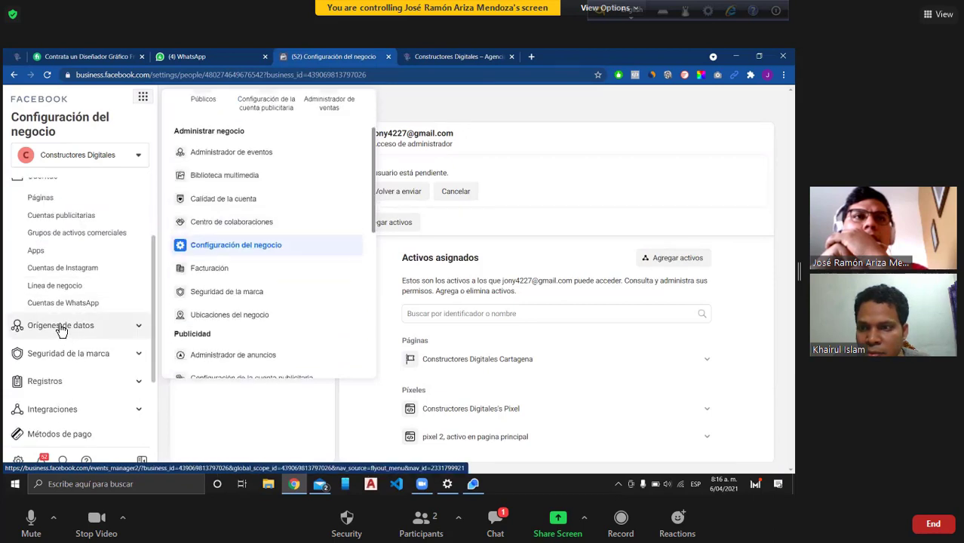
pyautogui.click(62, 329)
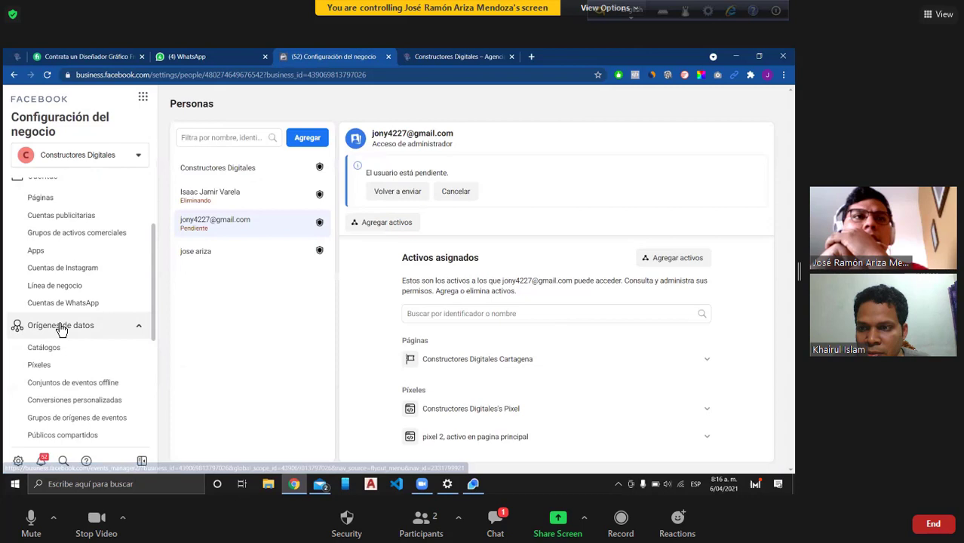
pyautogui.click(65, 366)
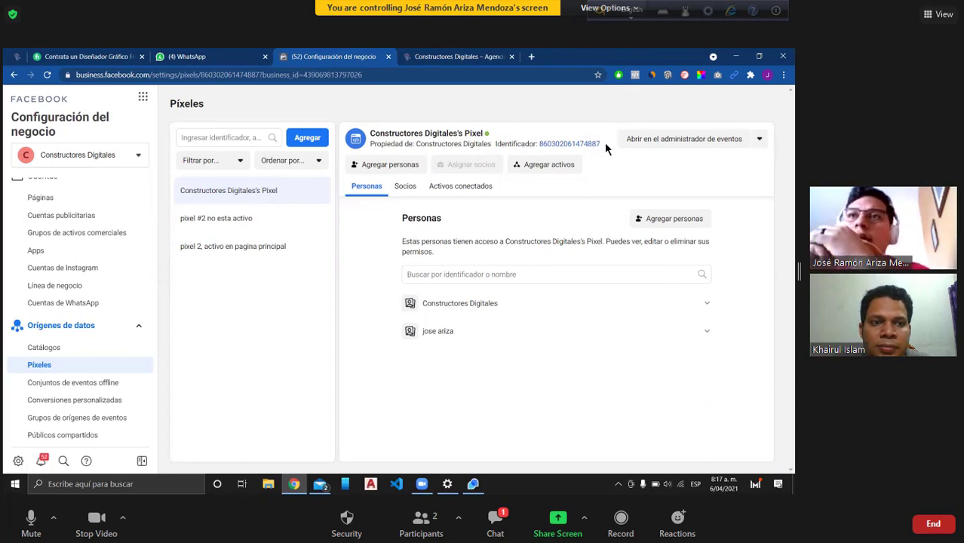
pyautogui.click(248, 226)
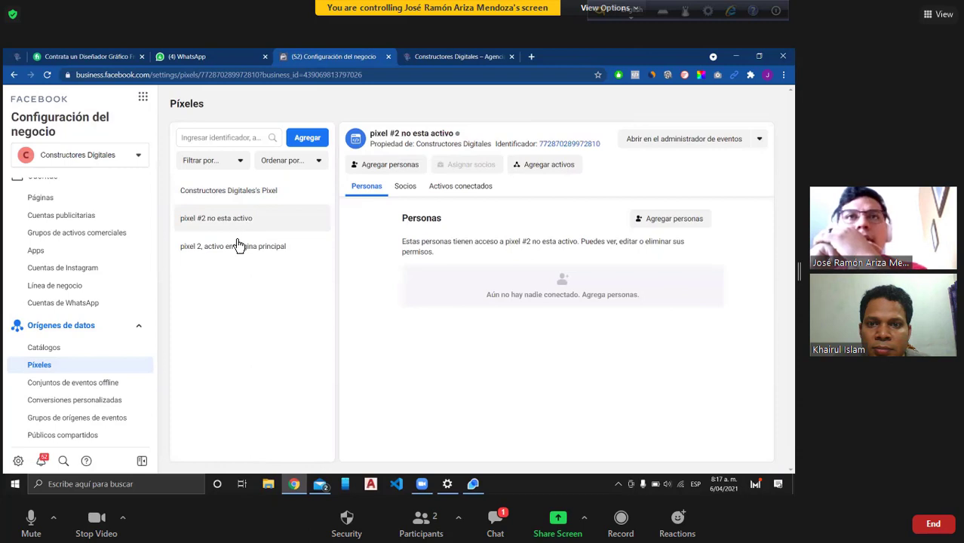
pyautogui.click(237, 245)
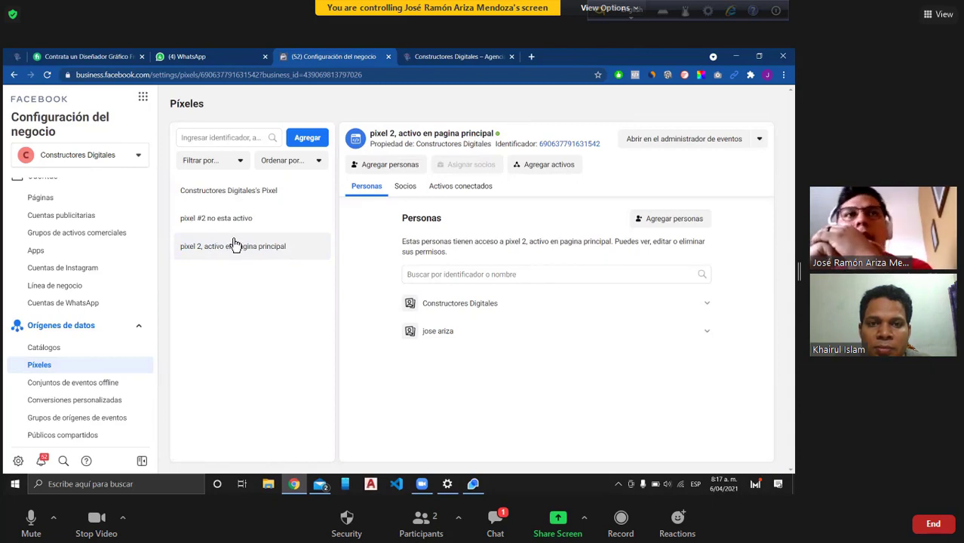
pyautogui.click(263, 194)
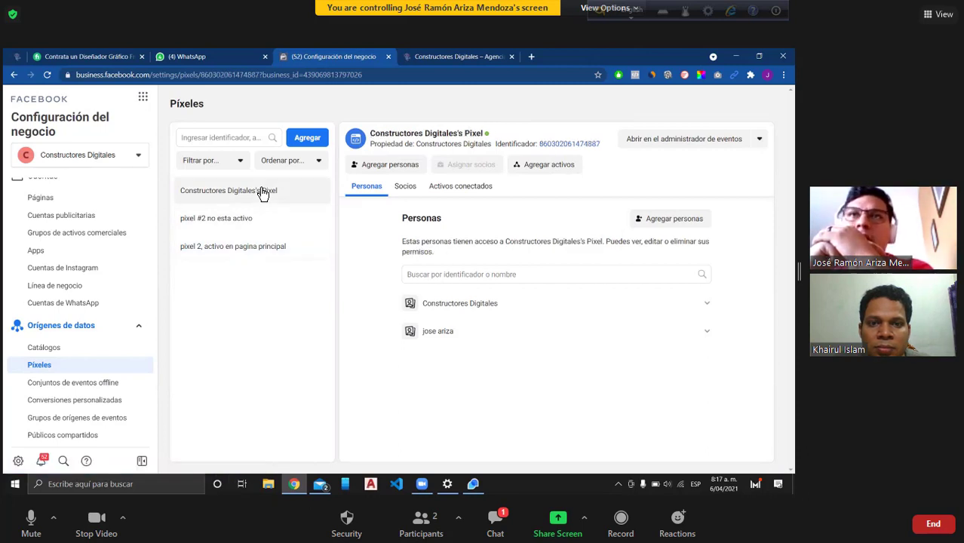
pyautogui.click(279, 247)
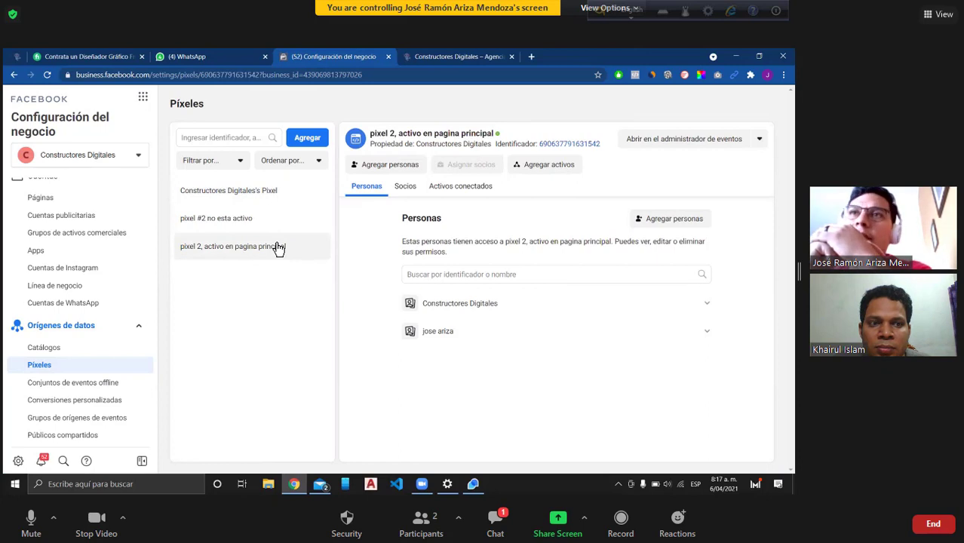
pyautogui.click(261, 193)
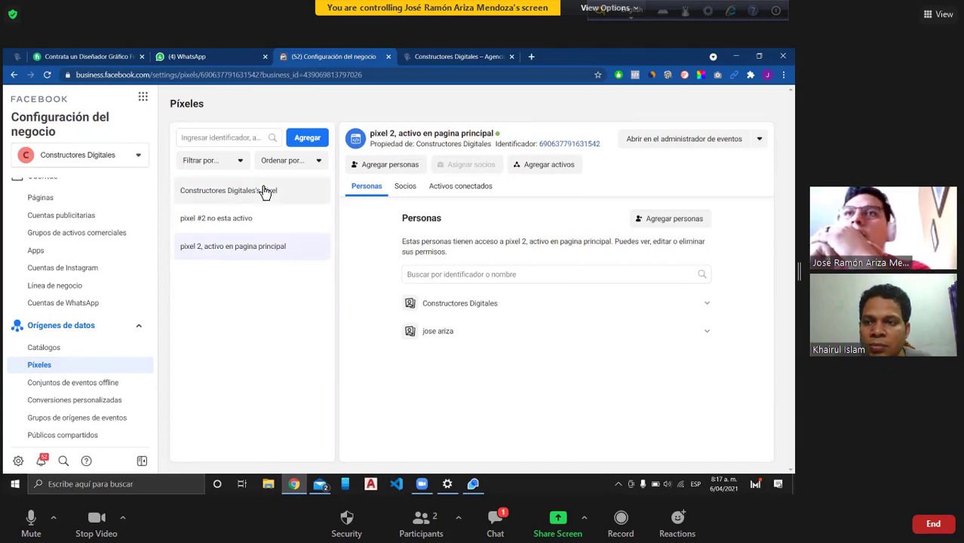
# Step: Open the Herramientas empresariales business tools list, which includes Events Manager
pyautogui.click(144, 99)
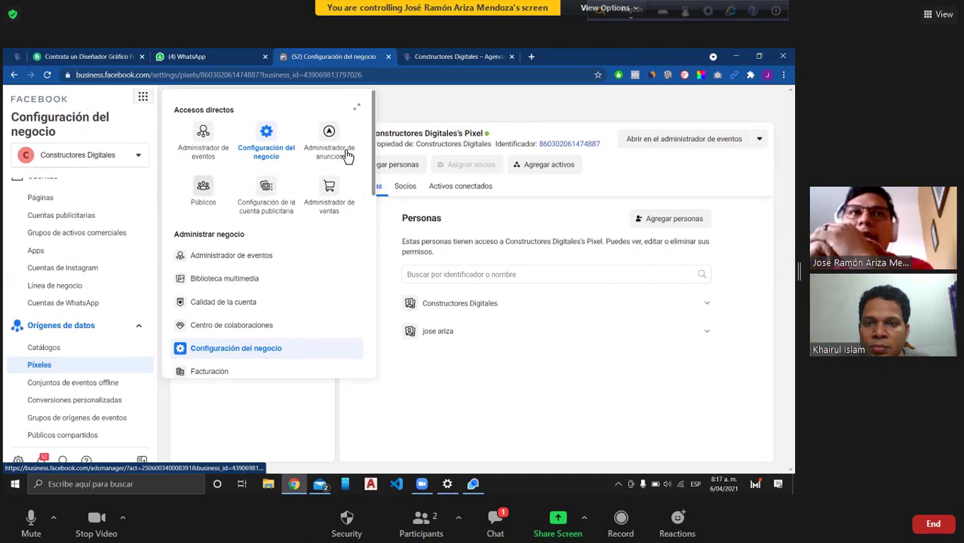
pyautogui.scroll(-2, 295, 212)
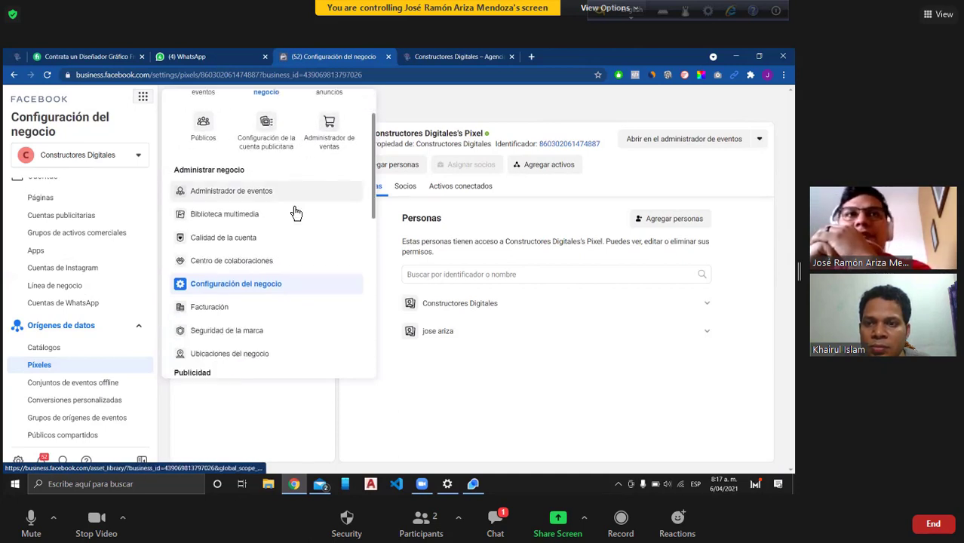
pyautogui.scroll(3, 279, 244)
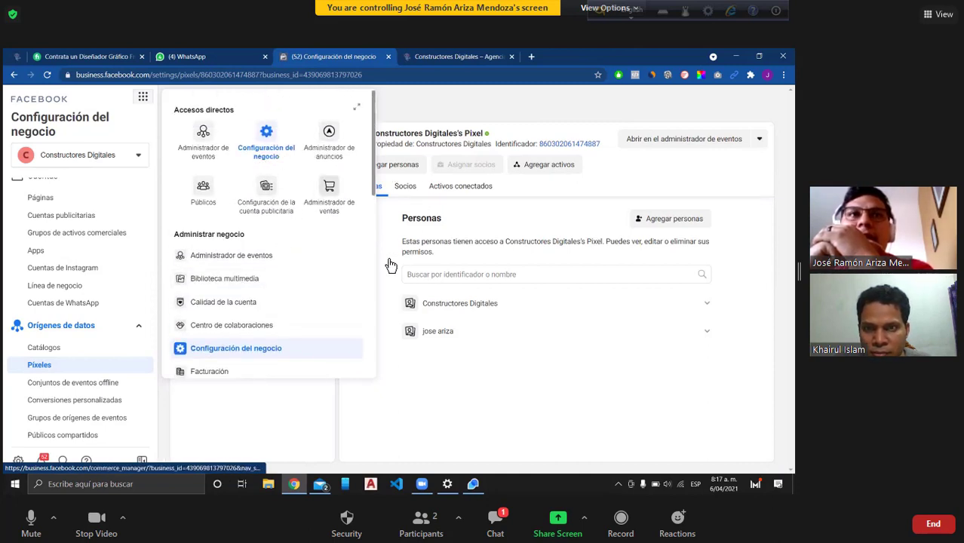
# Step: Open Administrador de eventos to view pixel 2's overview, then start a new browser tab
pyautogui.click(253, 257)
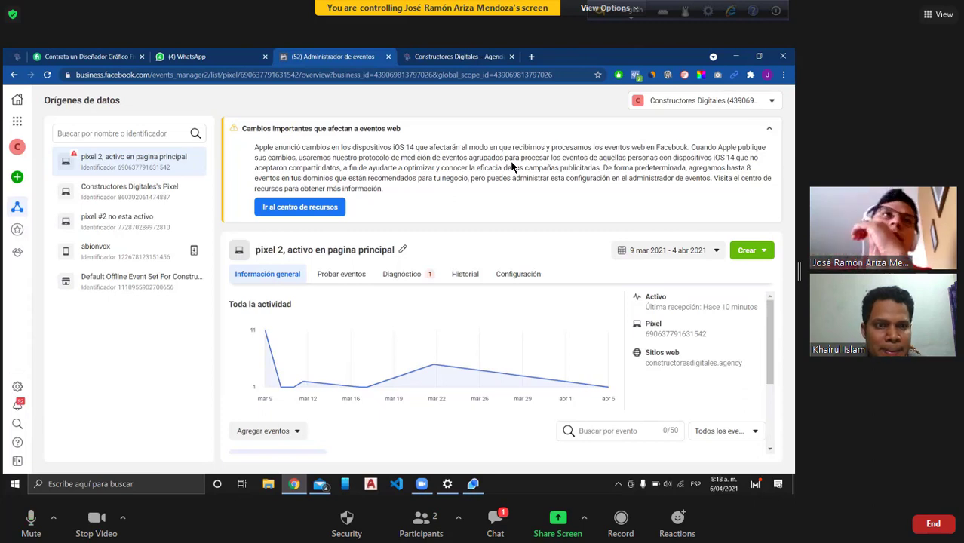
pyautogui.click(531, 56)
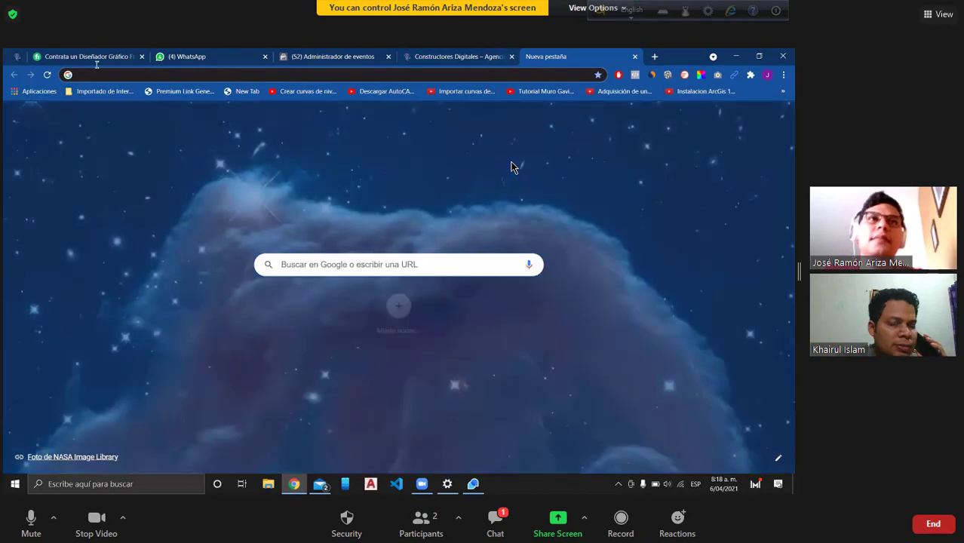
# Step: Load facebook.com and open the WordPress Plugins page in a separate tab
pyautogui.write('facebook.com')
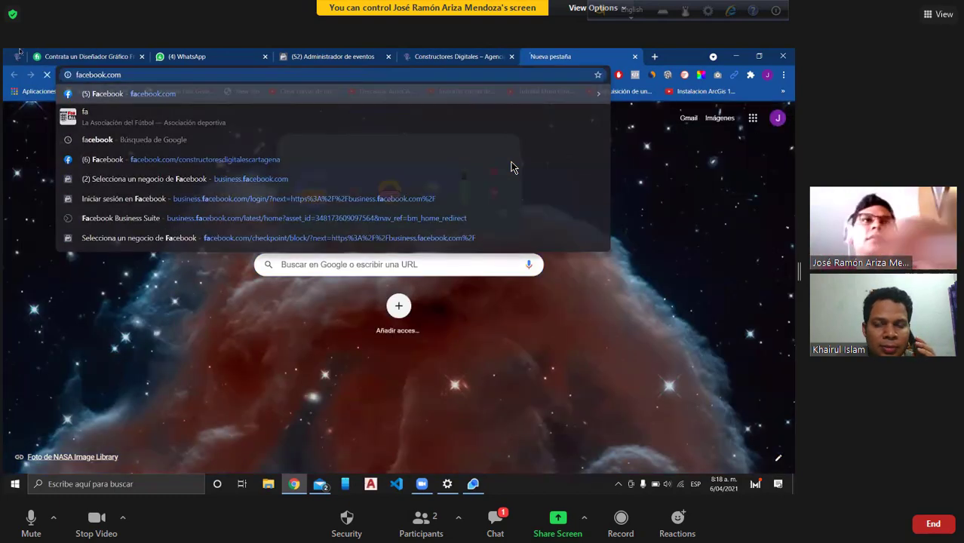
pyautogui.press('Return')
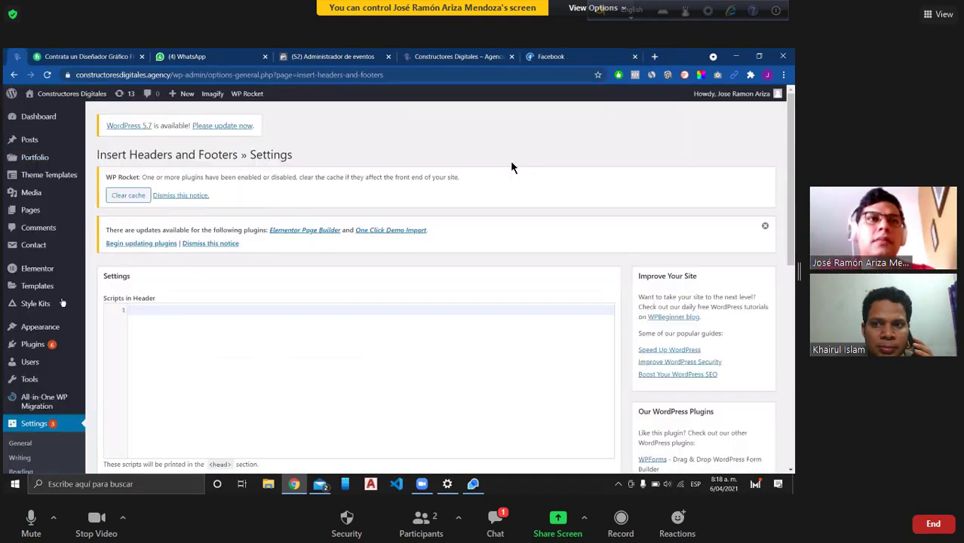
pyautogui.rightClick(38, 344)
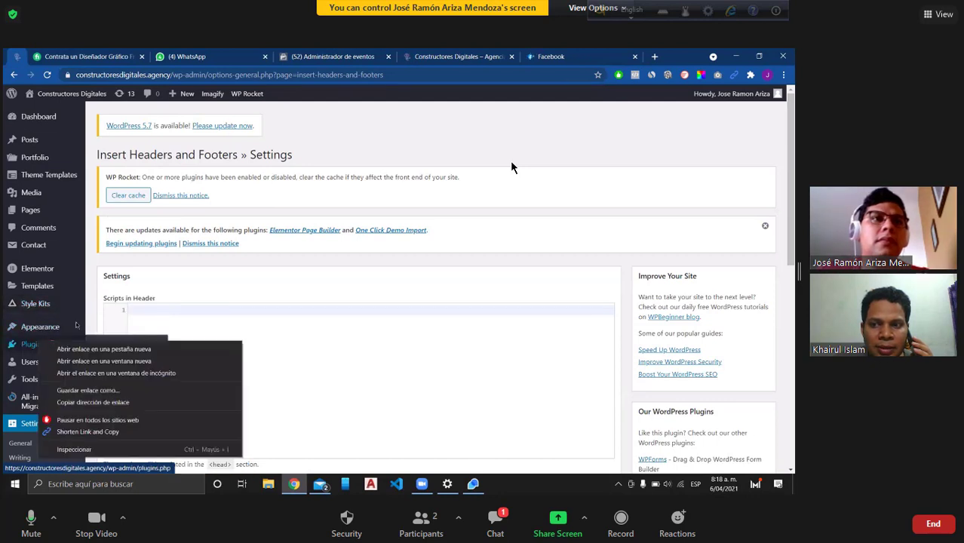
pyautogui.click(56, 348)
# Step: Back on Facebook, accept the pending friend request and go to Configuración y privacidad > Configuración
pyautogui.click(586, 55)
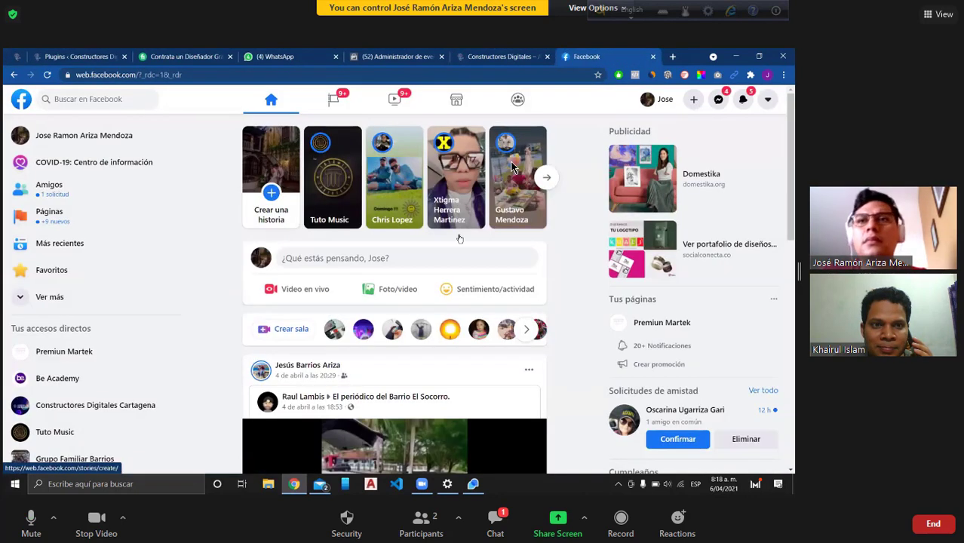
pyautogui.click(670, 440)
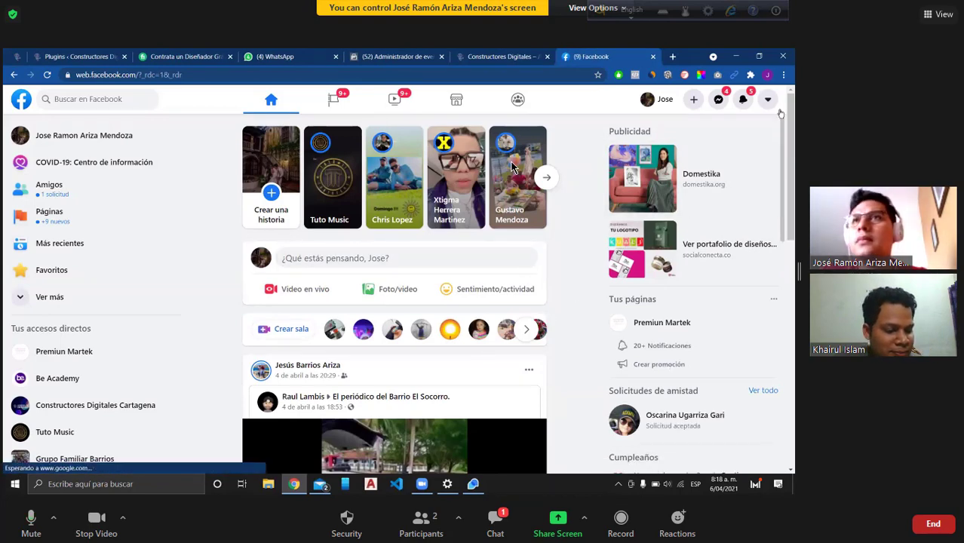
pyautogui.click(768, 98)
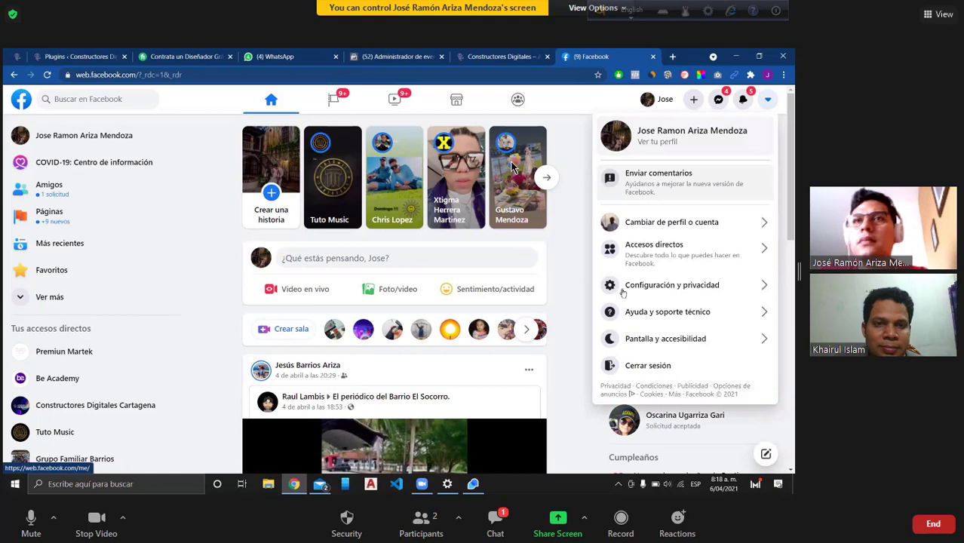
pyautogui.click(634, 291)
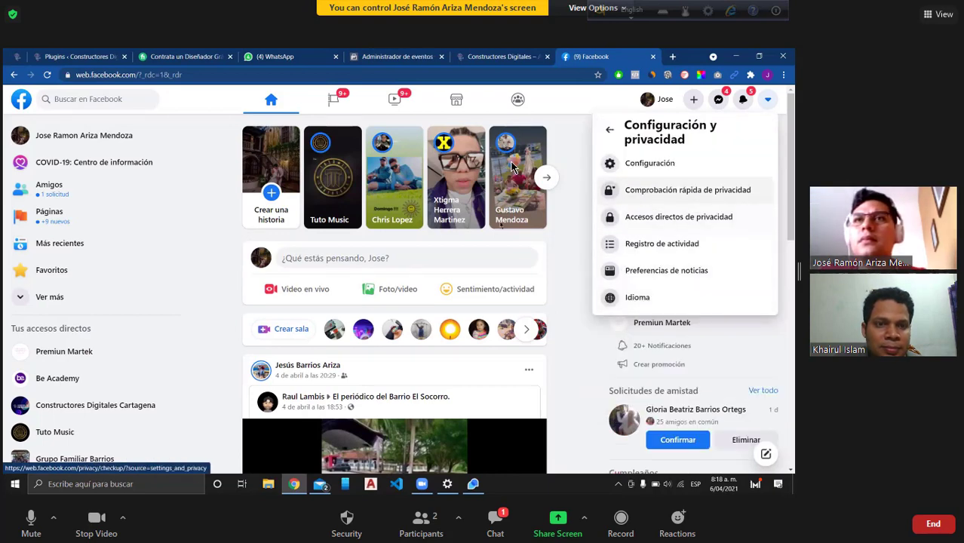
pyautogui.click(647, 163)
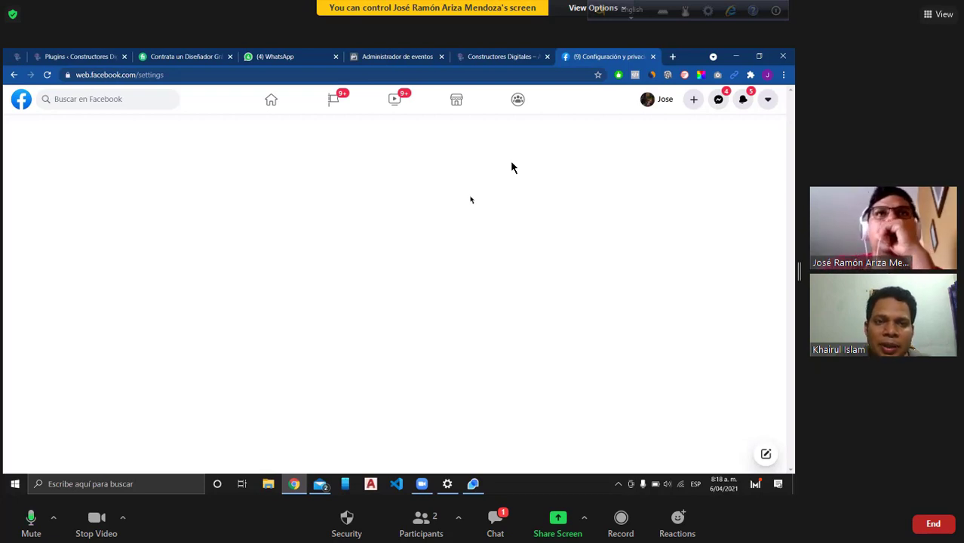
# Step: Browse the Configuración y privacidad menu, briefly opening and closing the privacy checkup
pyautogui.click(46, 75)
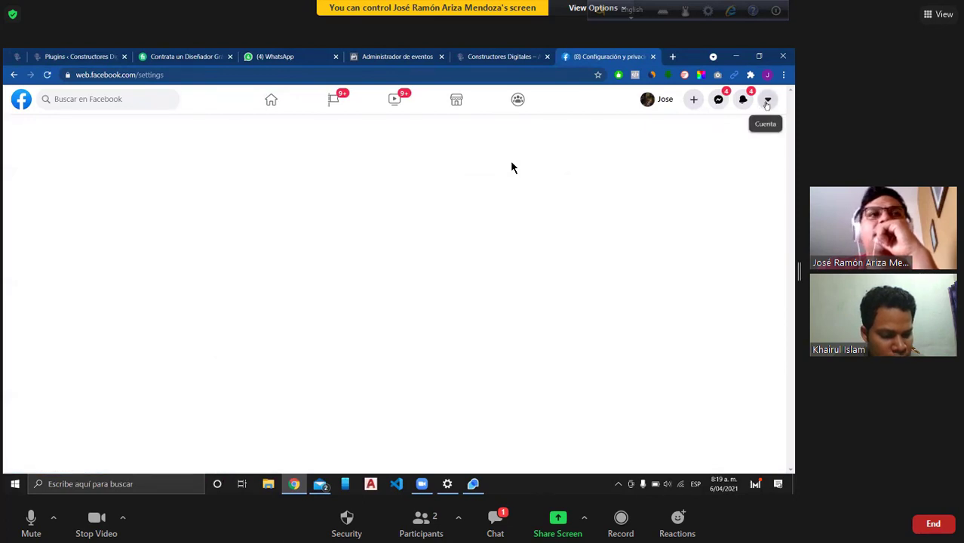
pyautogui.click(767, 101)
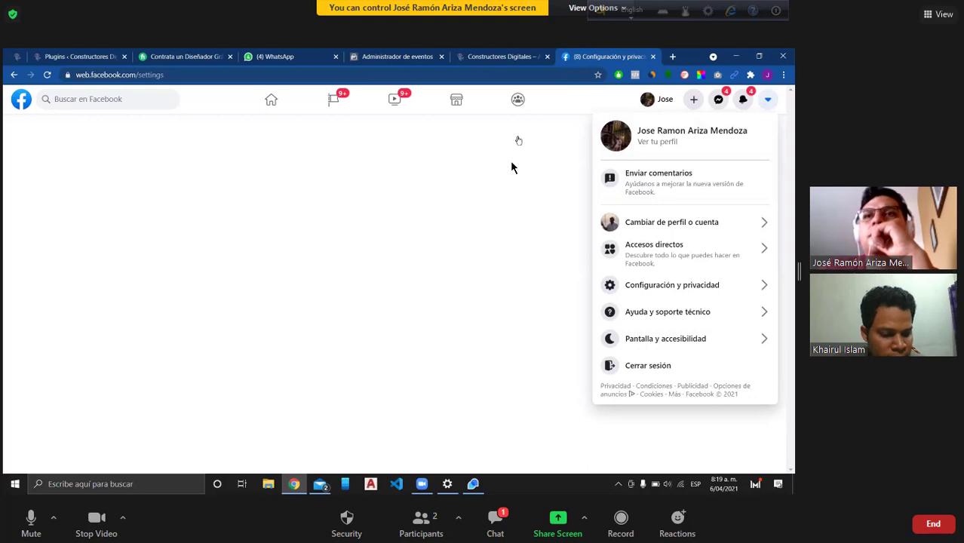
pyautogui.click(671, 284)
pyautogui.click(677, 273)
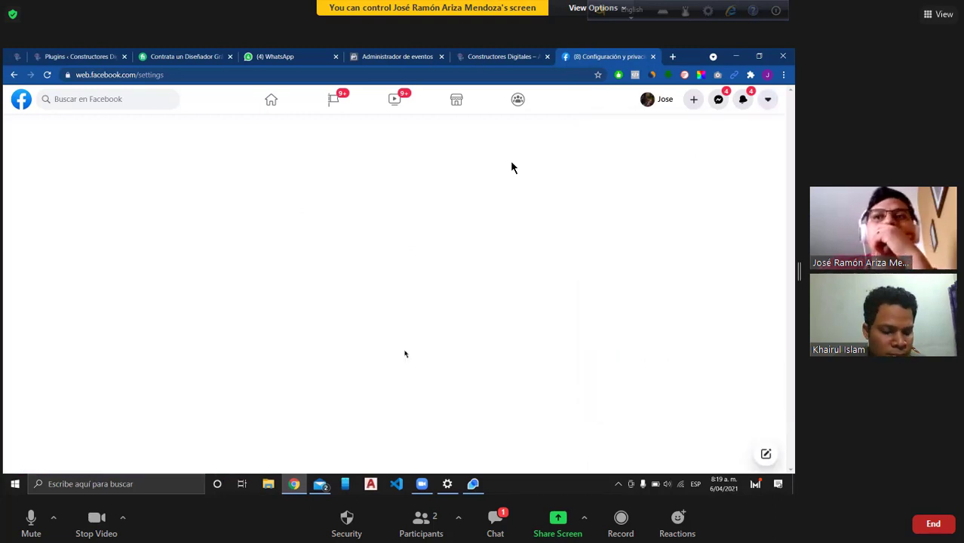
pyautogui.click(768, 101)
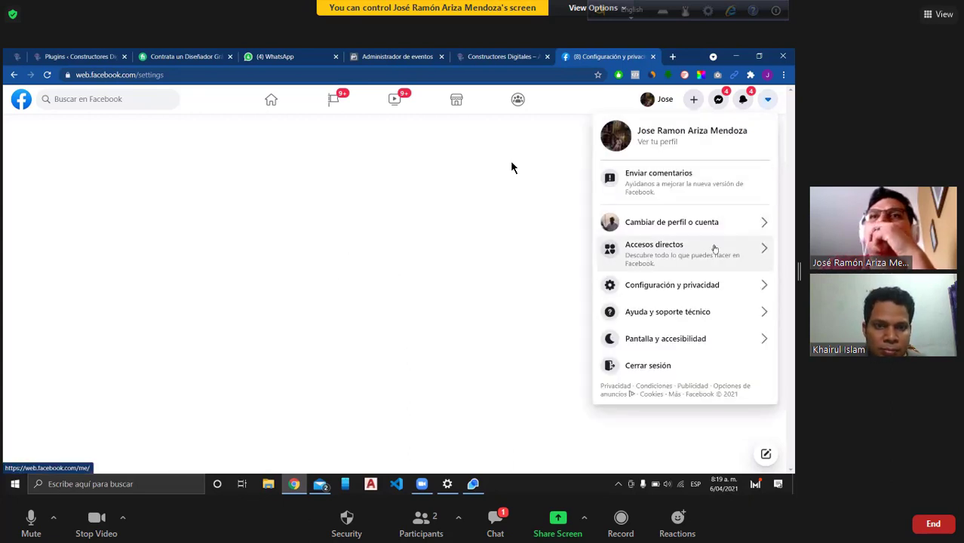
pyautogui.click(715, 286)
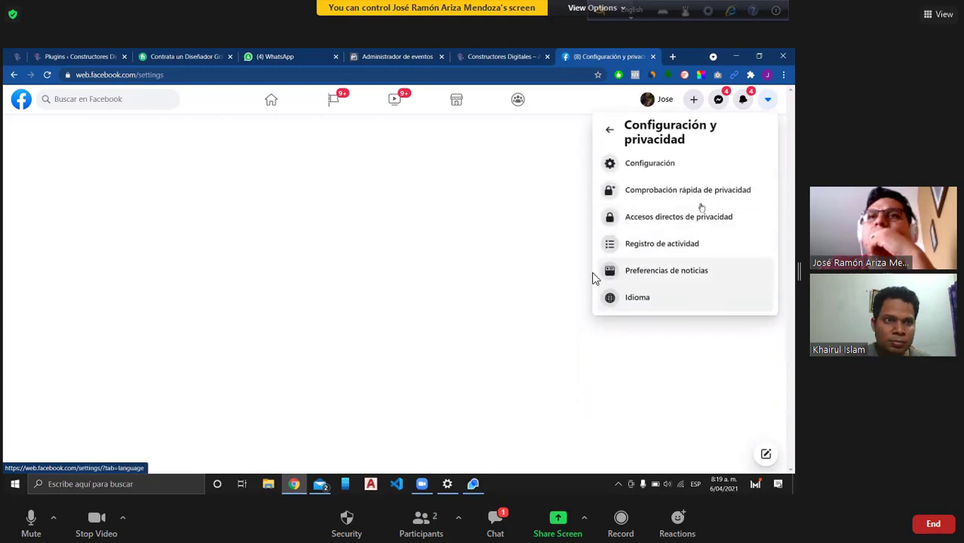
pyautogui.click(935, 14)
pyautogui.click(709, 189)
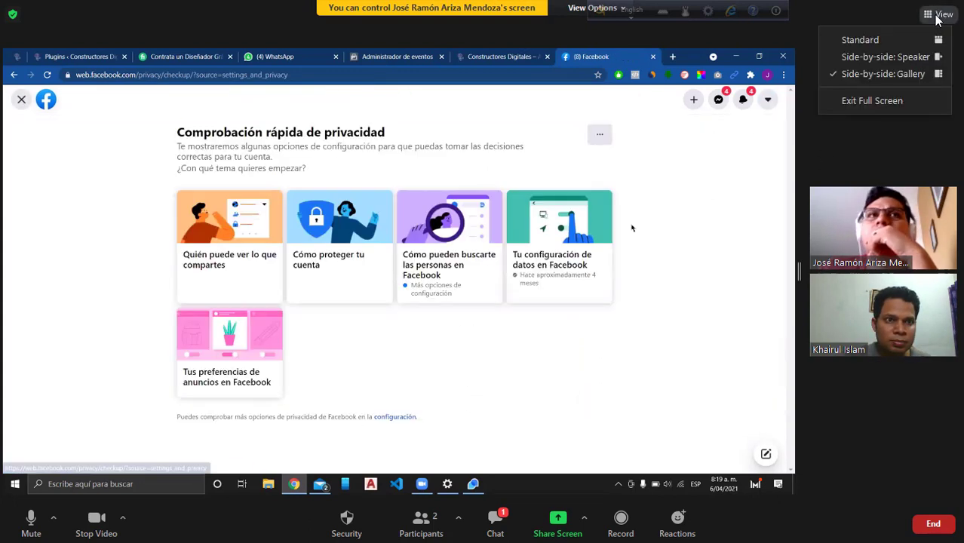
pyautogui.click(23, 102)
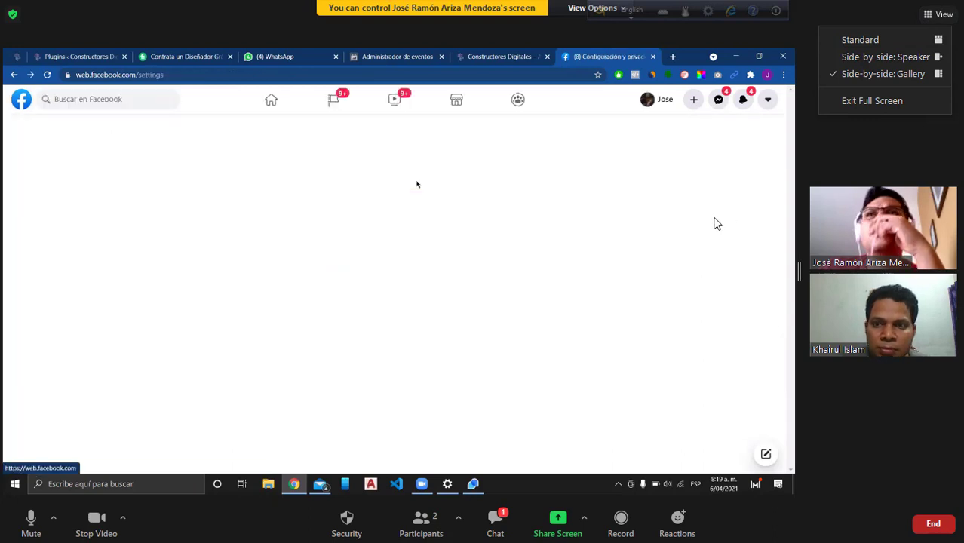
# Step: Return to the Facebook home feed and reopen the Configuración settings page
pyautogui.click(767, 105)
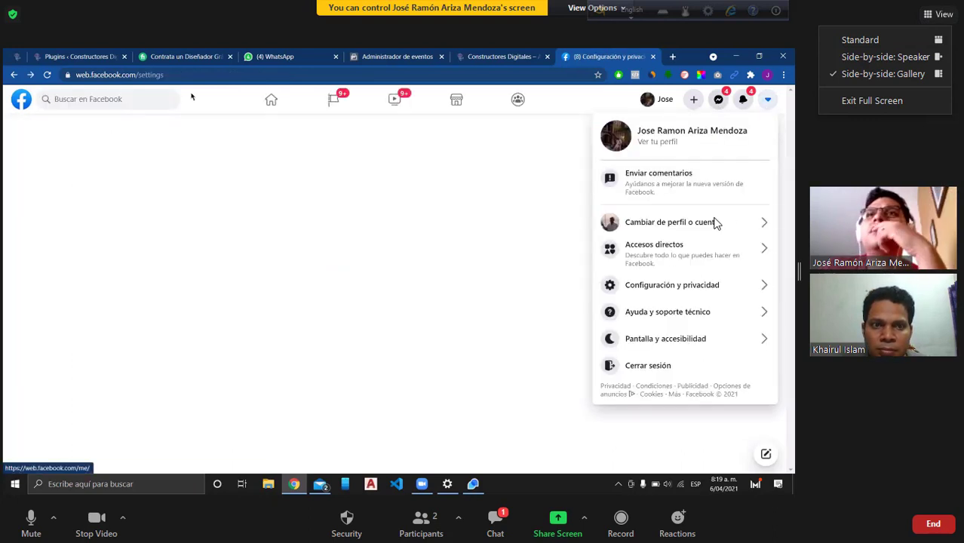
pyautogui.click(29, 105)
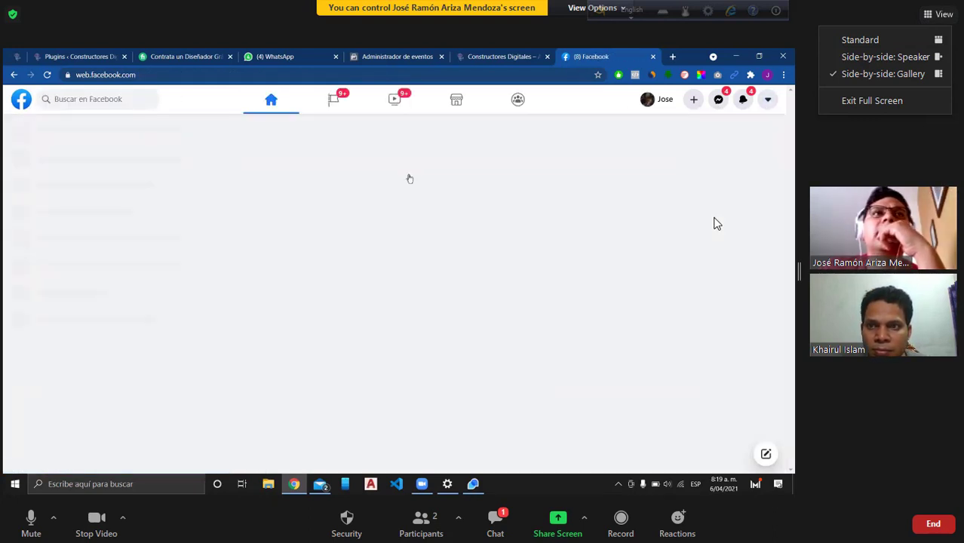
pyautogui.click(766, 104)
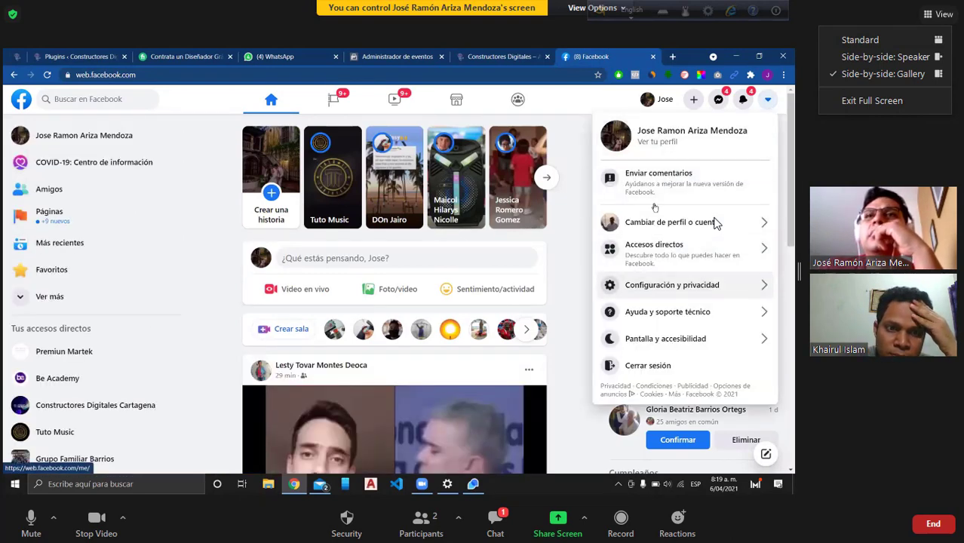
pyautogui.click(707, 285)
pyautogui.click(645, 162)
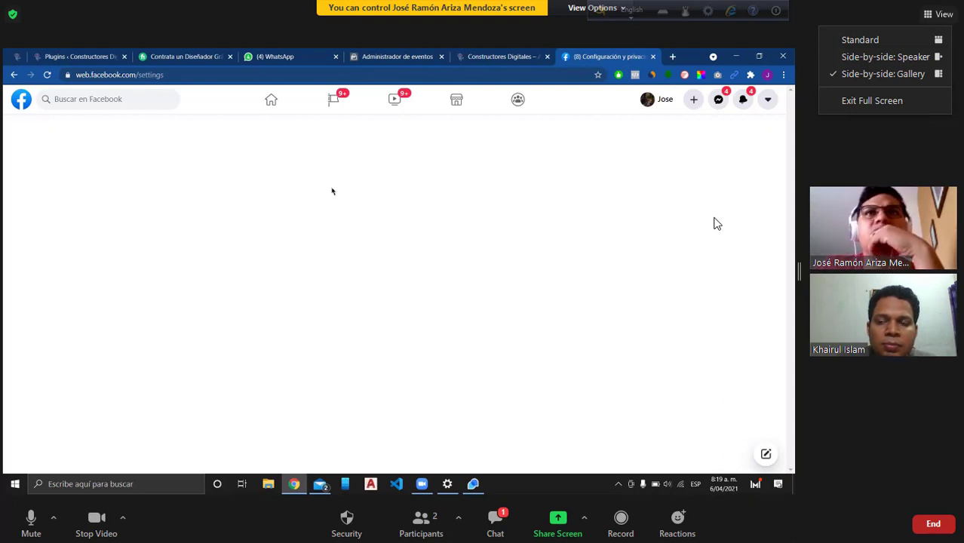
pyautogui.click(763, 103)
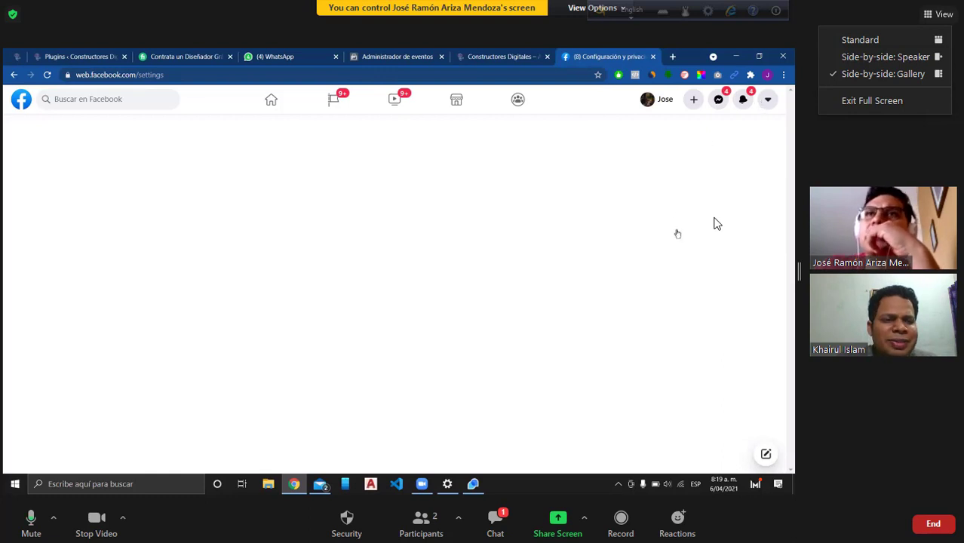
pyautogui.click(675, 281)
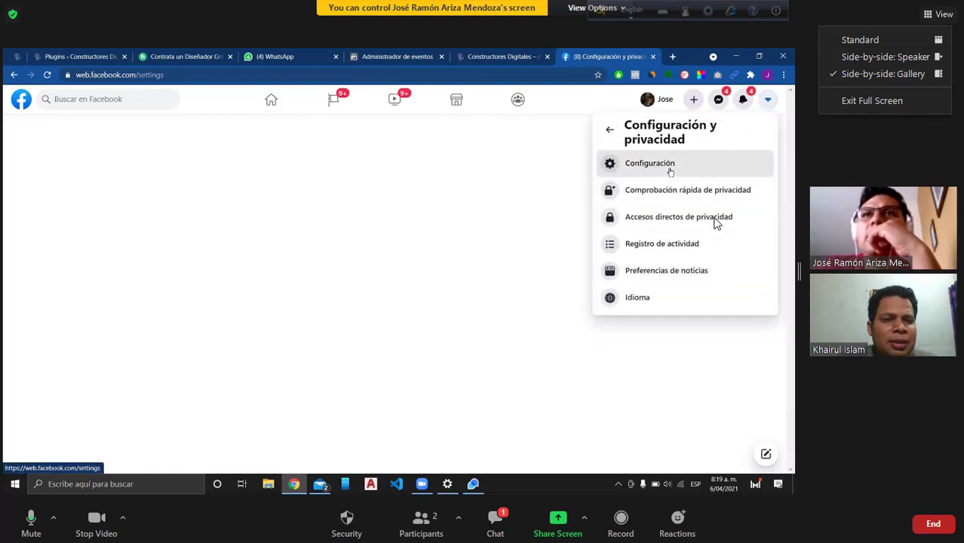
pyautogui.click(670, 167)
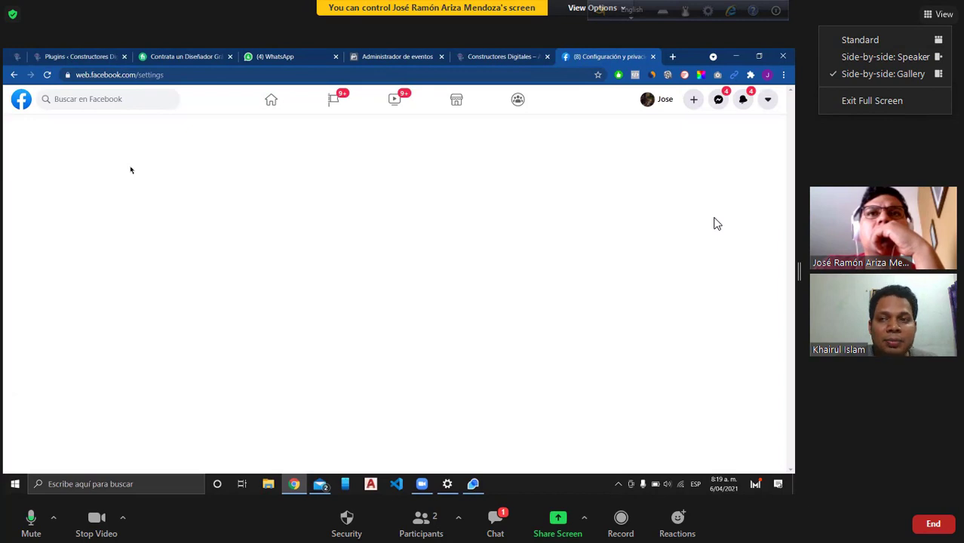
# Step: Go back to the home feed and choose Cerrar sesión from the account menu
pyautogui.click(26, 103)
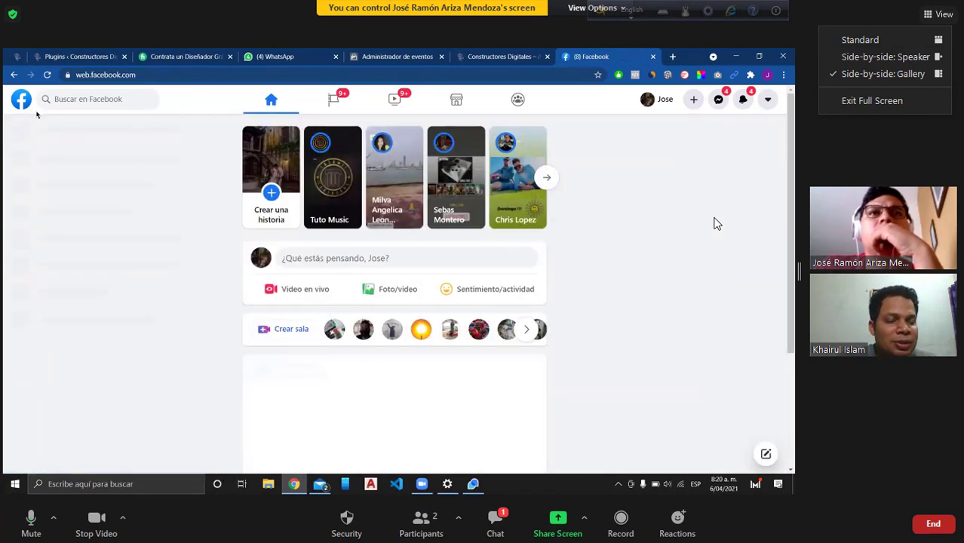
pyautogui.click(767, 99)
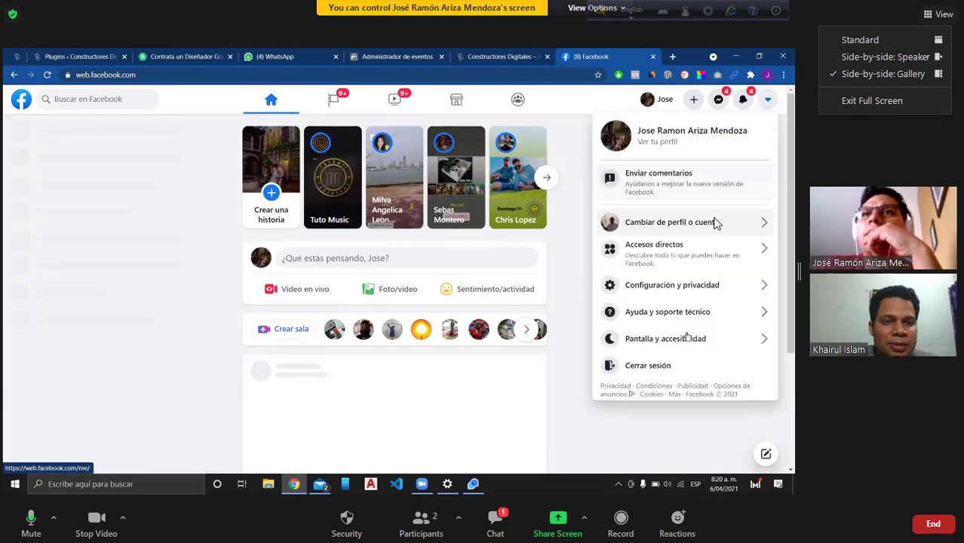
pyautogui.click(656, 365)
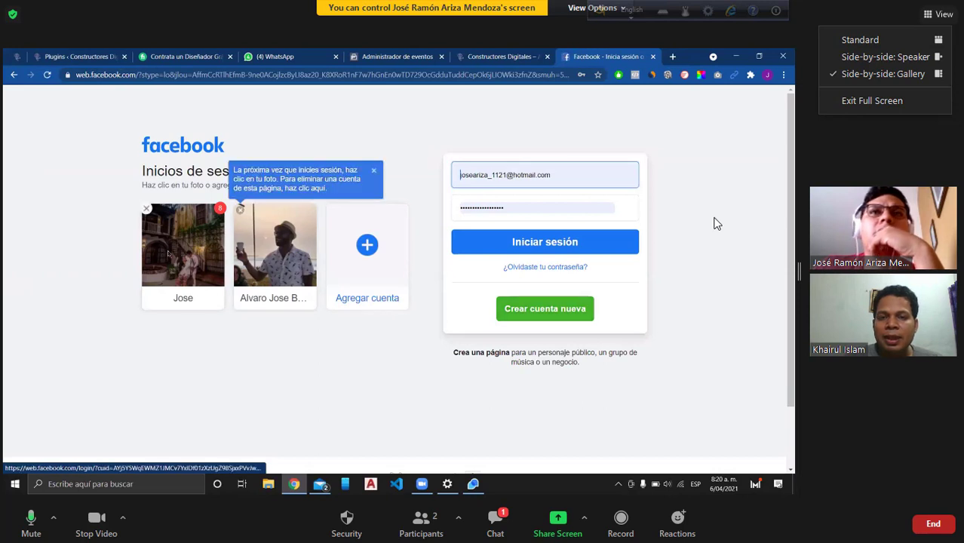
# Step: Sign back into Facebook using the recent-login account and its saved password
pyautogui.click(168, 253)
pyautogui.click(354, 280)
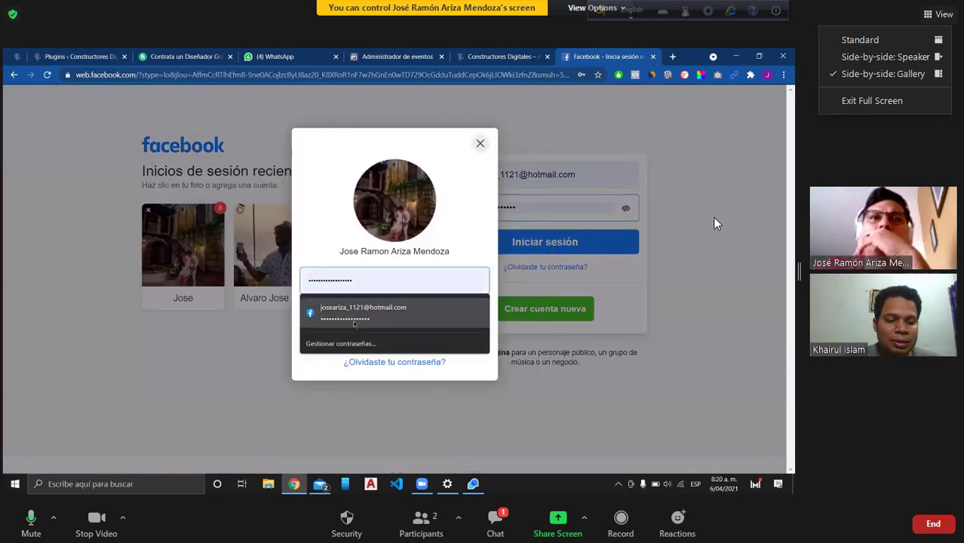
pyautogui.click(354, 318)
pyautogui.click(359, 330)
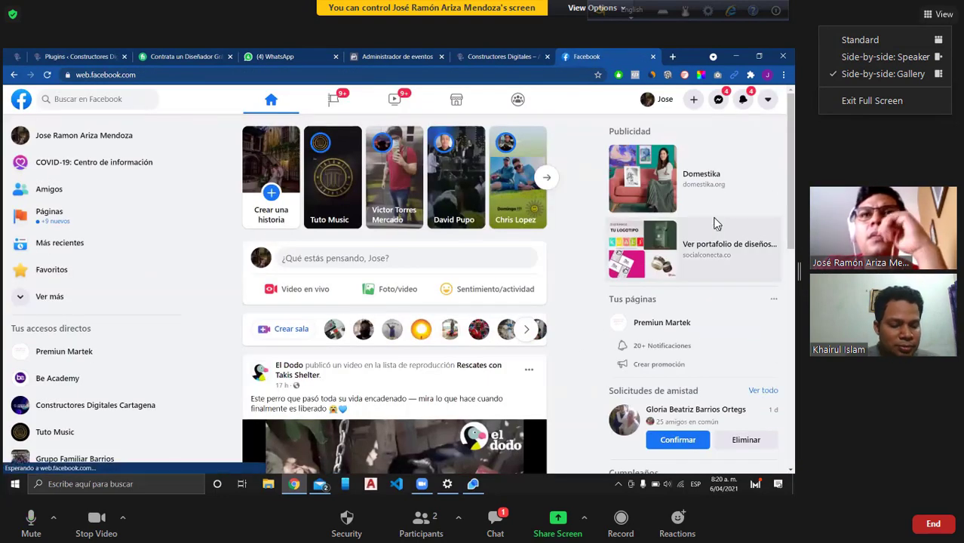
# Step: Open Configuración, then the Registro de actividad activity log from Configuración y privacidad
pyautogui.click(768, 100)
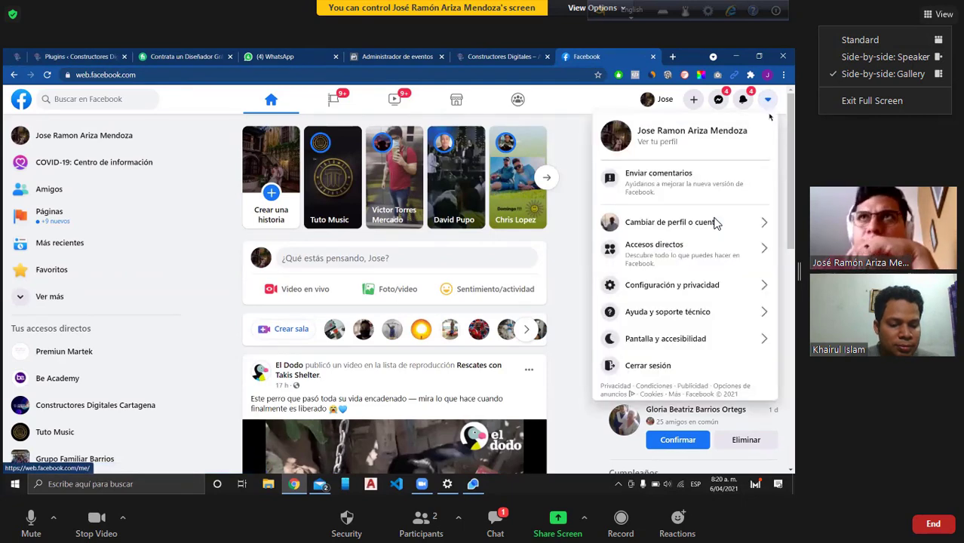
pyautogui.click(702, 290)
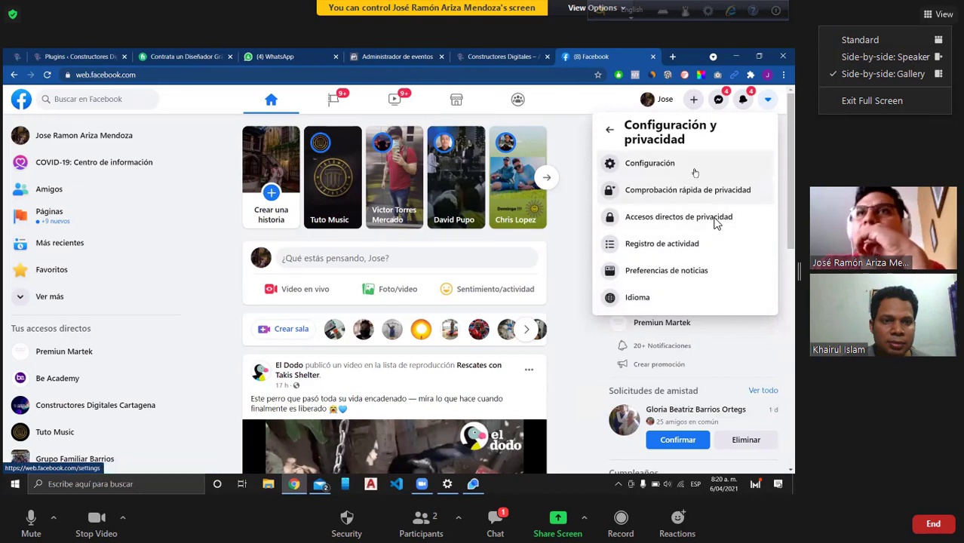
pyautogui.click(694, 173)
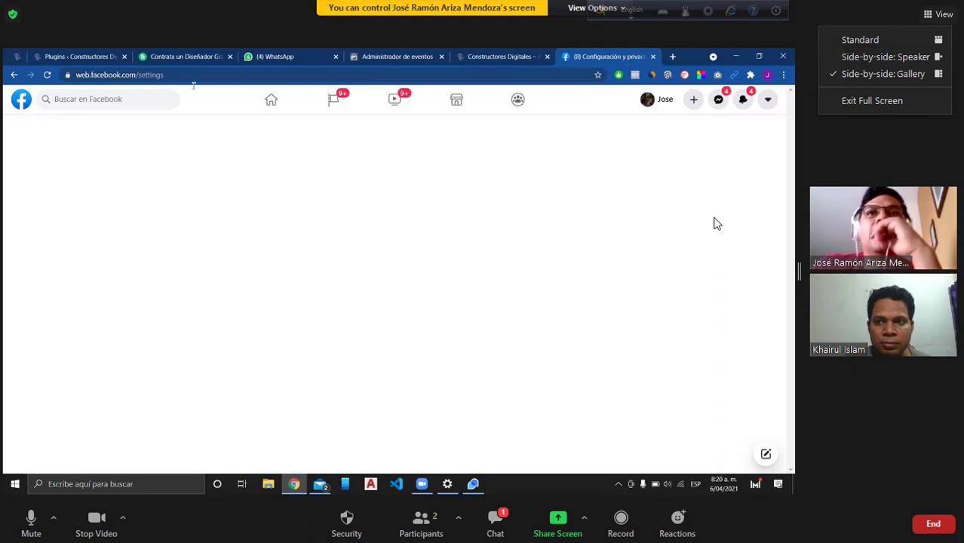
pyautogui.click(768, 99)
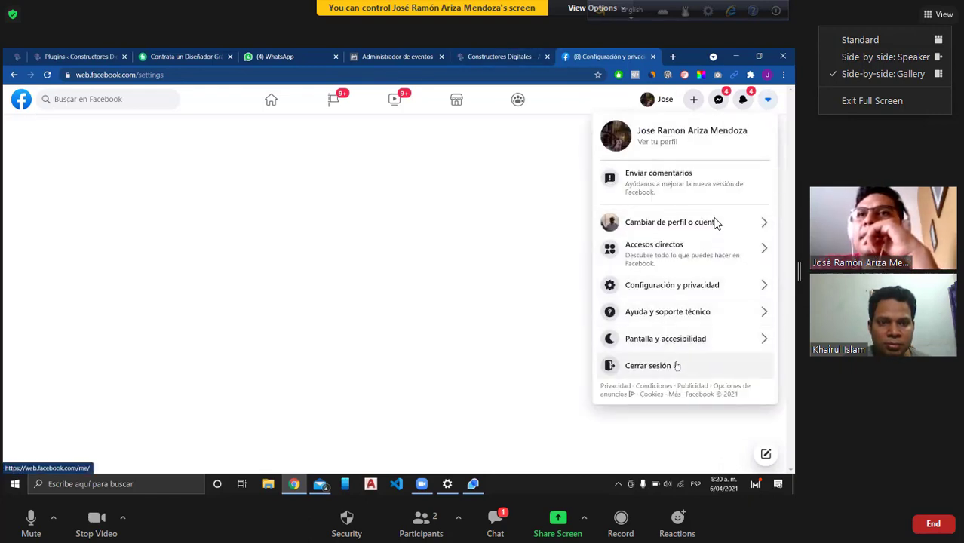
pyautogui.click(700, 285)
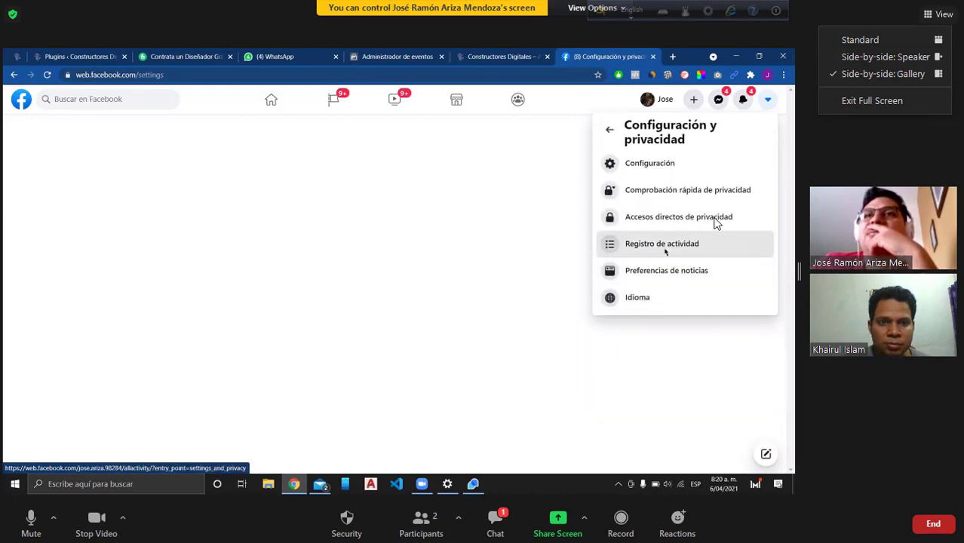
pyautogui.click(699, 243)
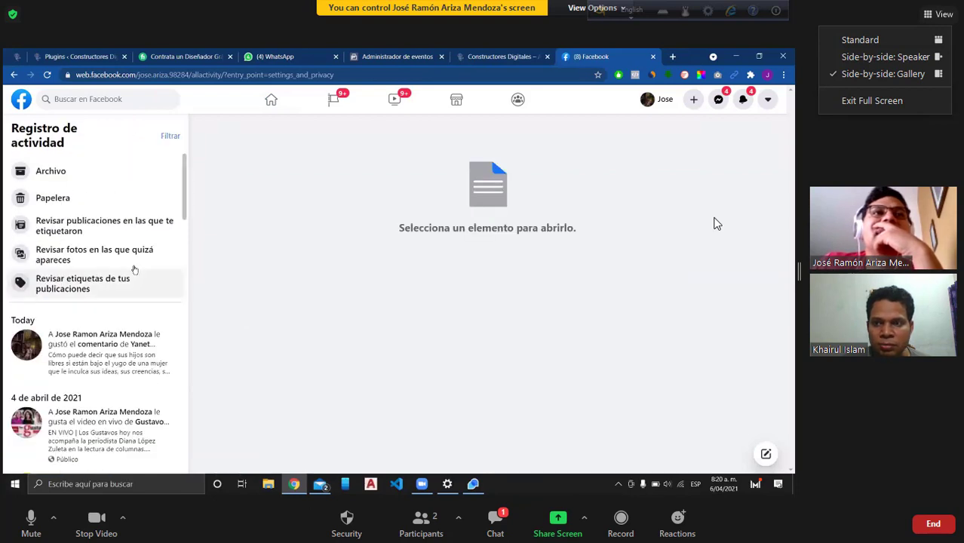
# Step: Open Configuración y privacidad > Configuración, then choose Cerrar sesión from the account menu
pyautogui.scroll(-3, 109, 302)
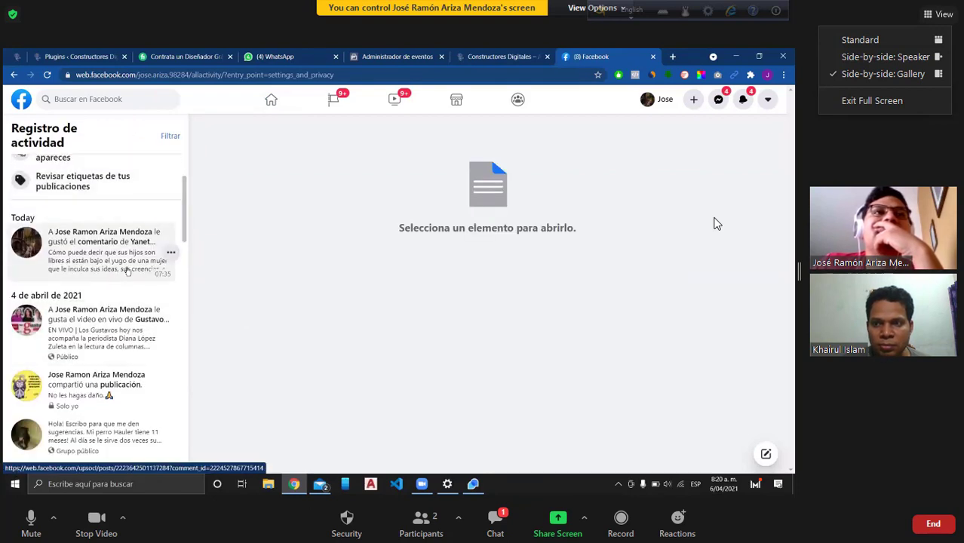
pyautogui.scroll(3, 129, 272)
pyautogui.click(768, 99)
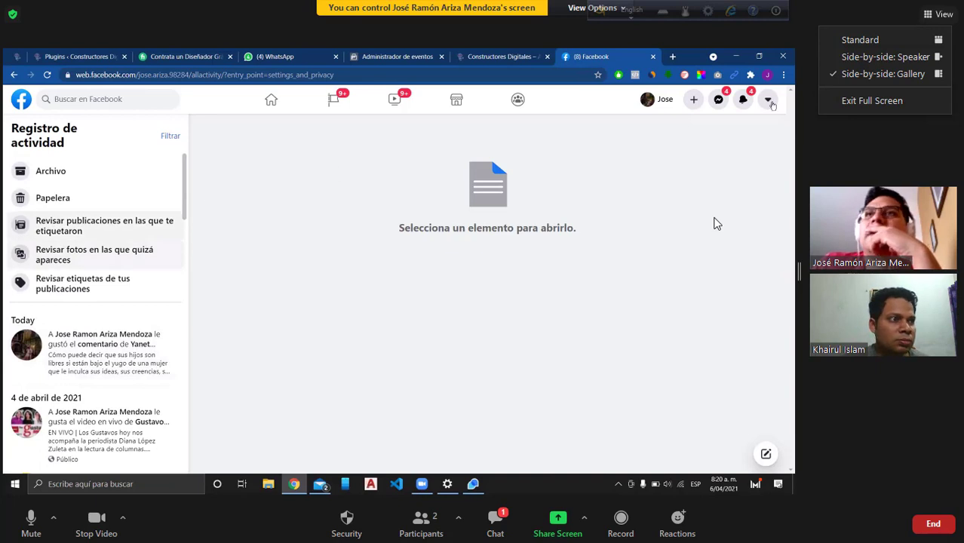
pyautogui.click(647, 284)
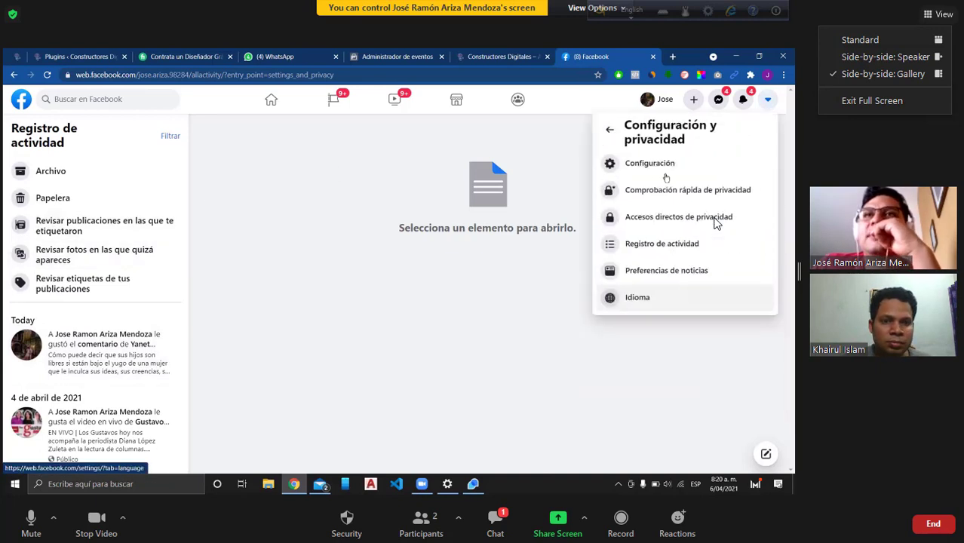
pyautogui.click(665, 175)
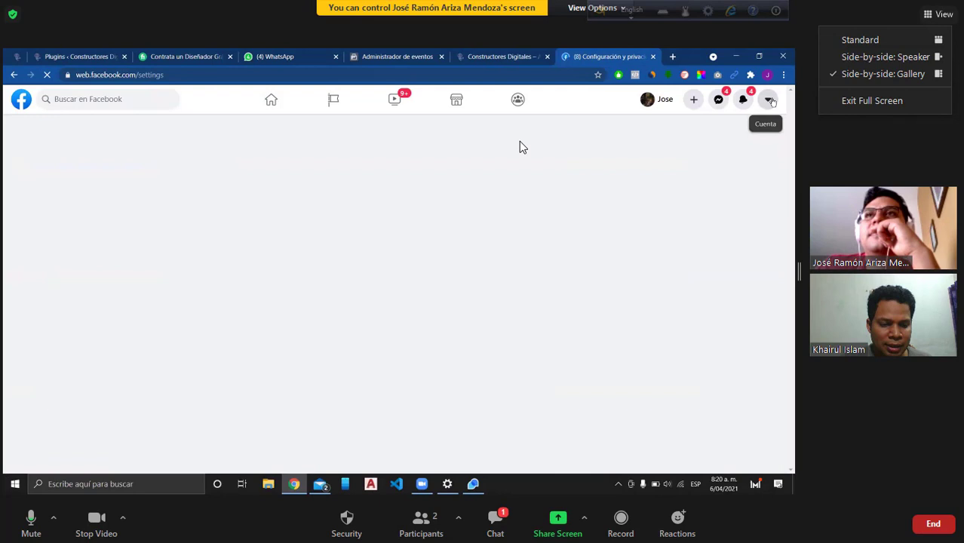
pyautogui.click(768, 100)
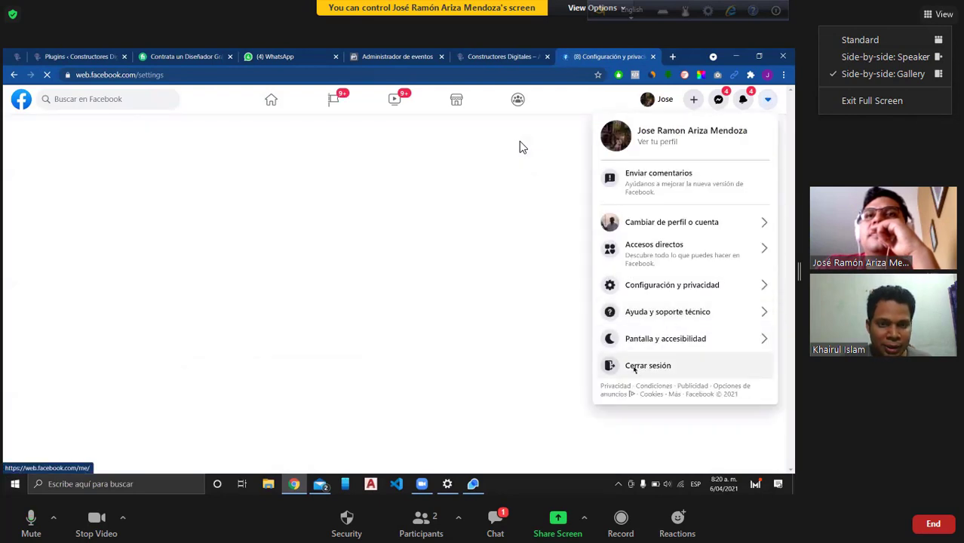
pyautogui.click(644, 367)
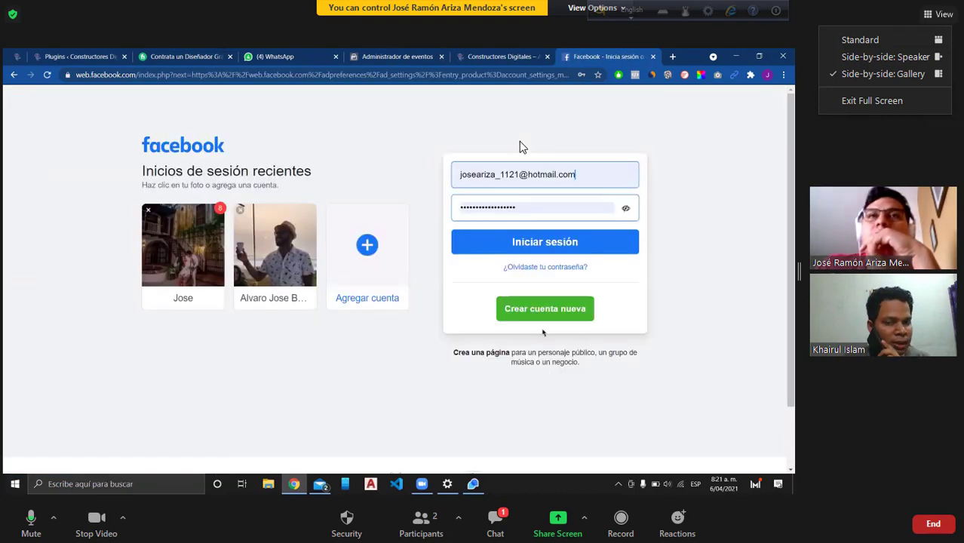
# Step: Close the Facebook login tab and show pixel 2's Diagnóstico view in Events Manager
pyautogui.click(652, 55)
pyautogui.hotkey('ctrl', 'shift', 'Tab')
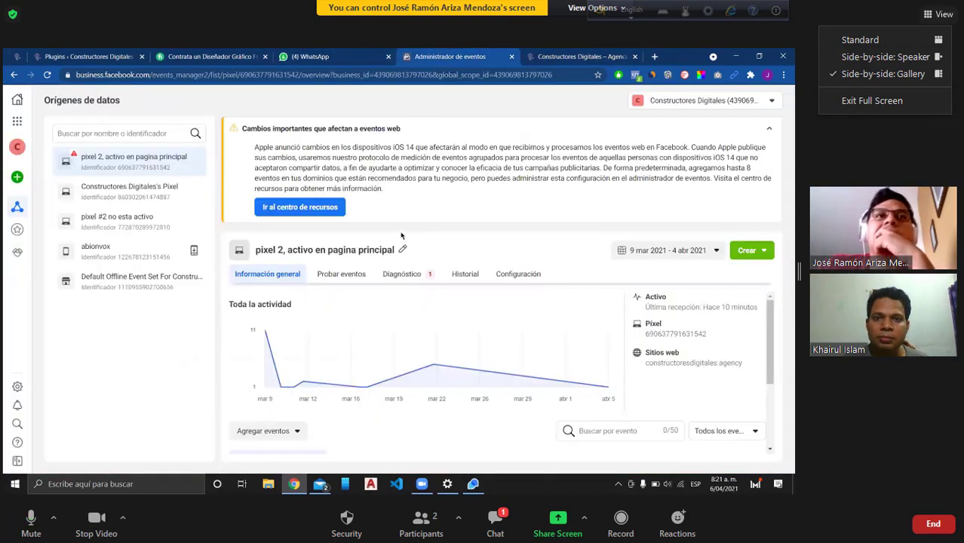
pyautogui.click(933, 523)
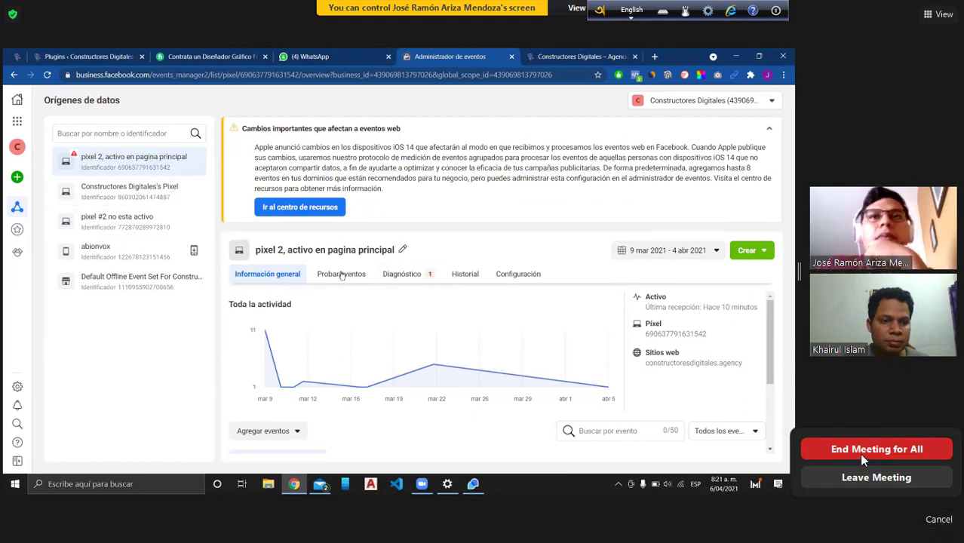
pyautogui.click(423, 283)
# Step: Dismiss Zoom's end-meeting prompt, then browse and close the business tools list and sharing view options
pyautogui.click(841, 154)
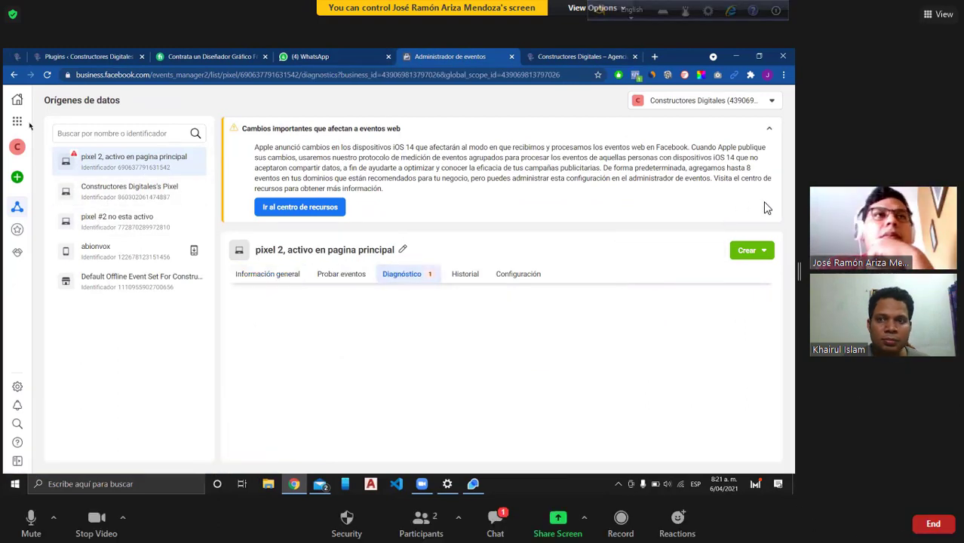
pyautogui.moveTo(20, 391)
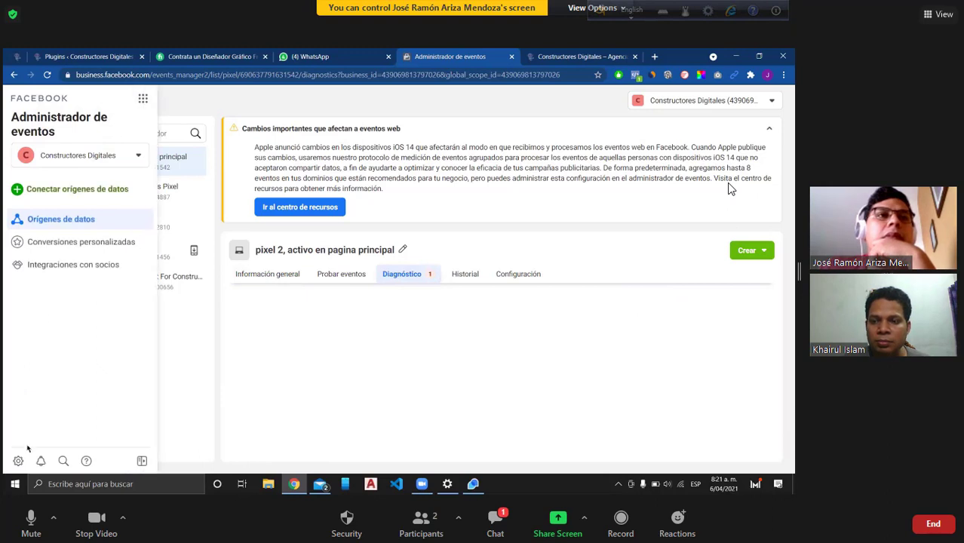
pyautogui.click(142, 98)
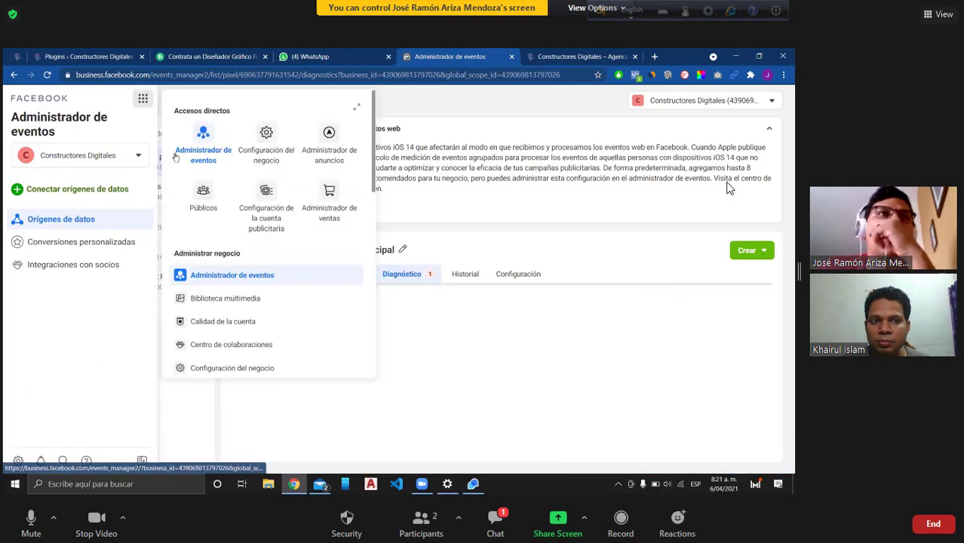
pyautogui.scroll(-10, 257, 281)
pyautogui.click(566, 9)
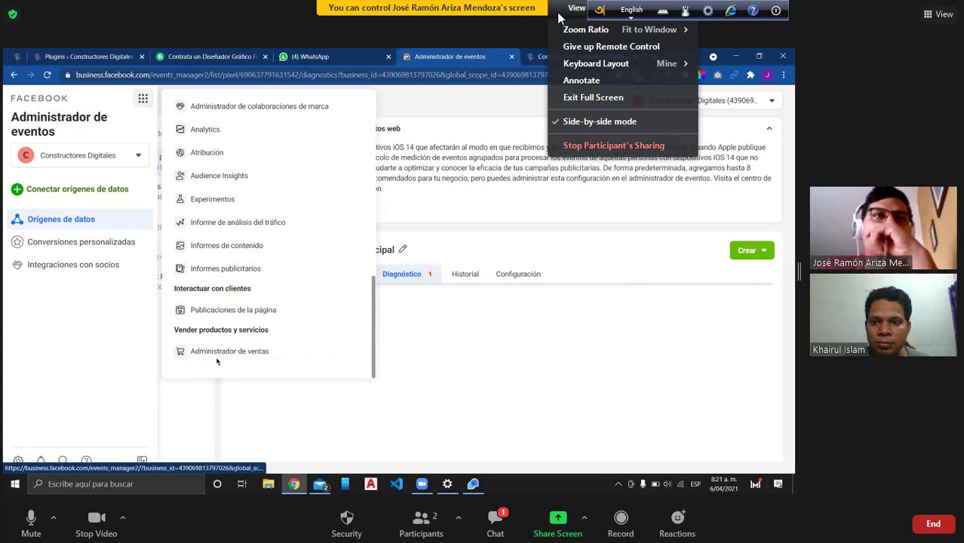
pyautogui.scroll(10, 279, 256)
pyautogui.click(540, 343)
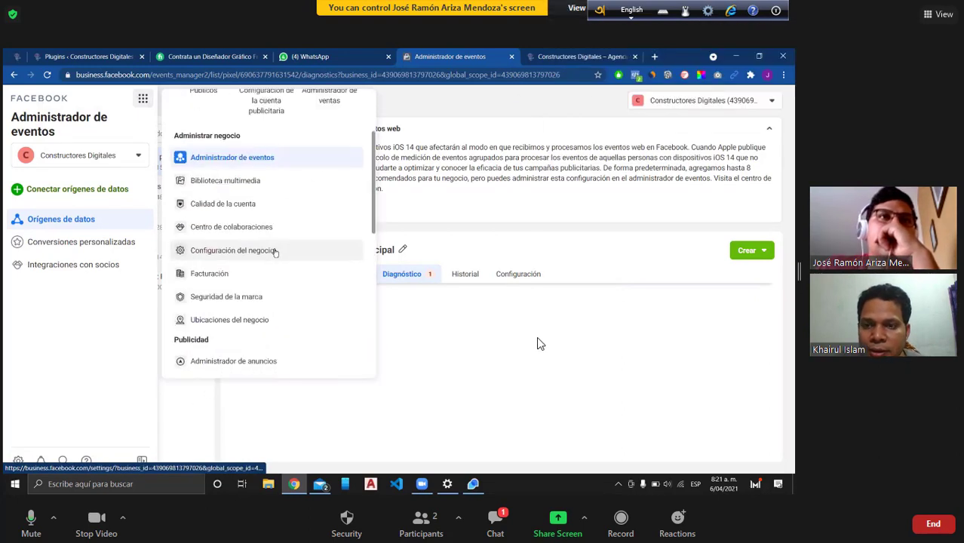
pyautogui.scroll(5, 276, 253)
pyautogui.click(540, 340)
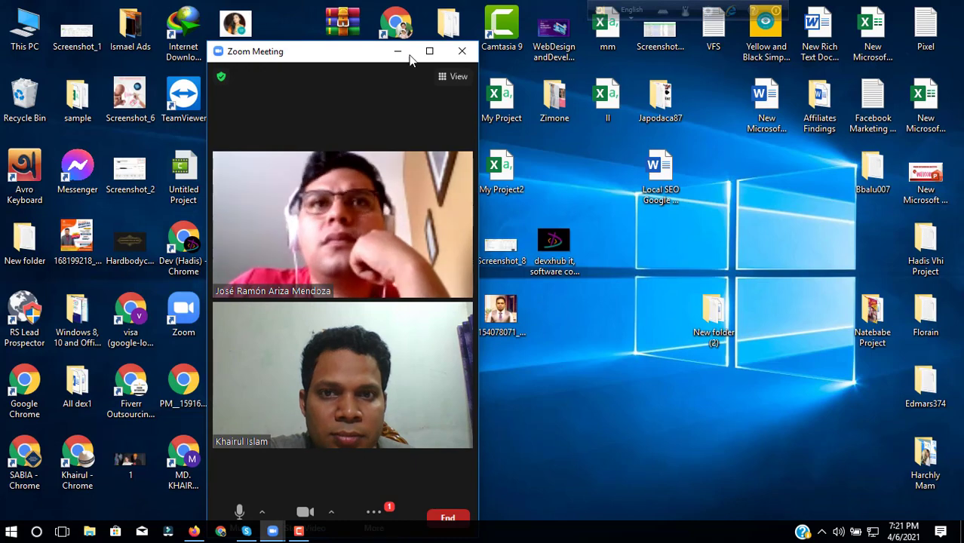
# Step: Share the entire desktop from the maximized Zoom meeting with participant thumbnails hidden
pyautogui.click(429, 51)
pyautogui.click(559, 499)
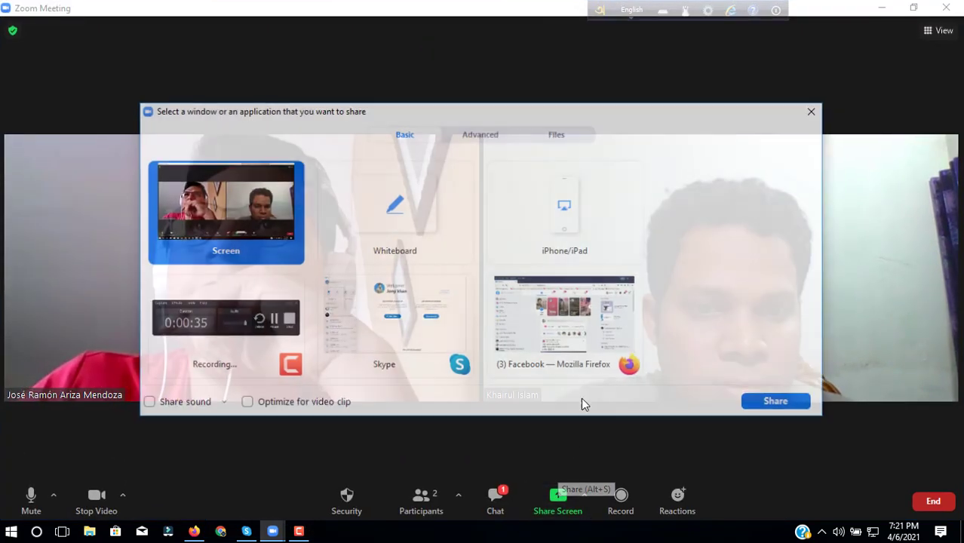
pyautogui.click(776, 400)
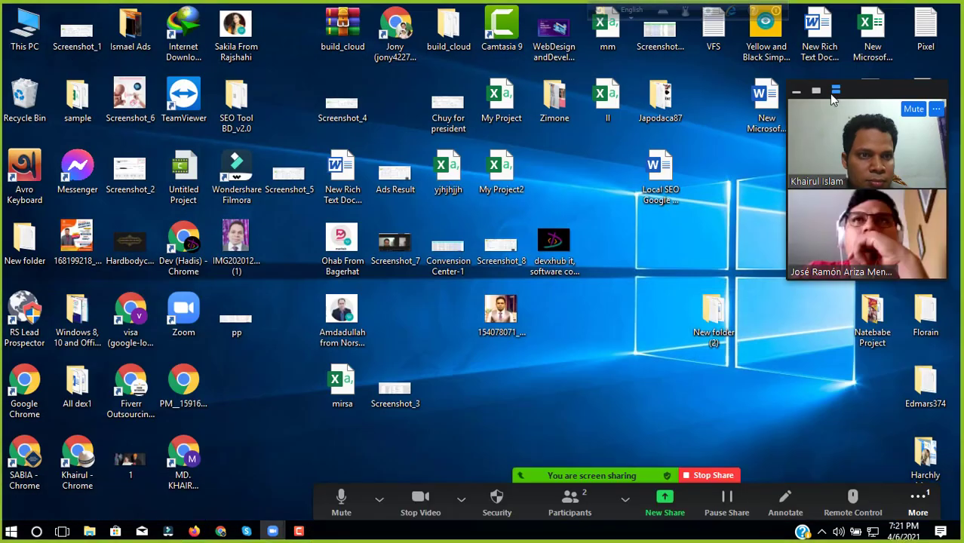
pyautogui.click(795, 94)
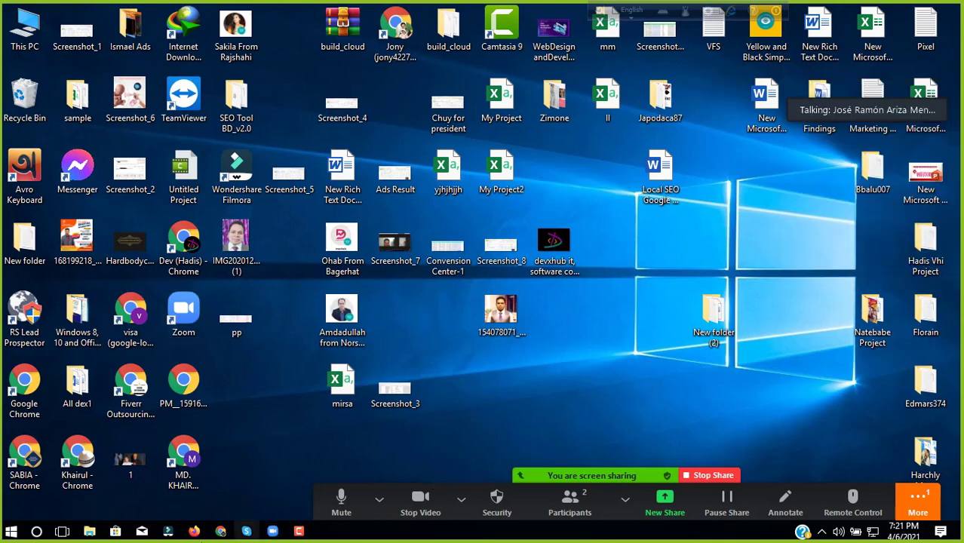
pyautogui.click(194, 531)
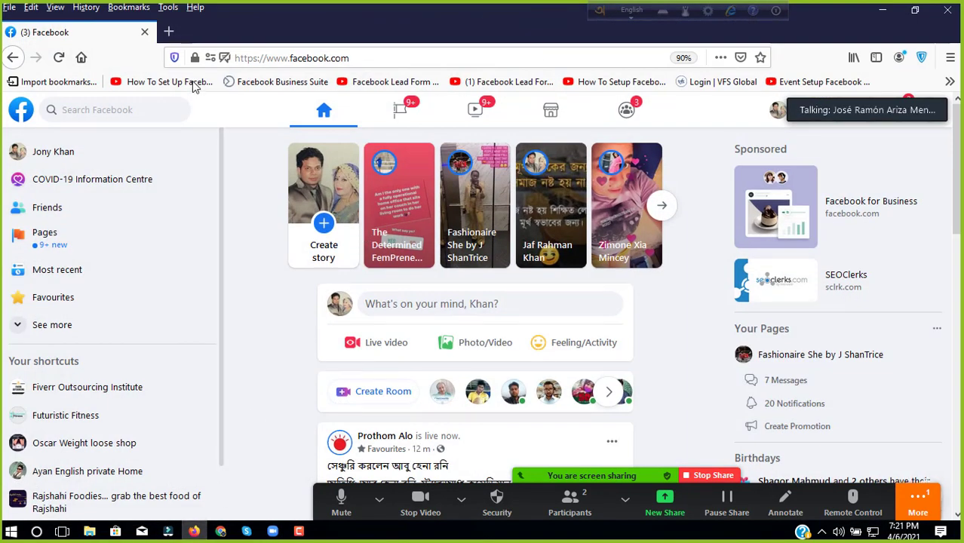
# Step: In a new Firefox tab, type 'gma' and pick the Gmail inbox suggestion
pyautogui.click(169, 31)
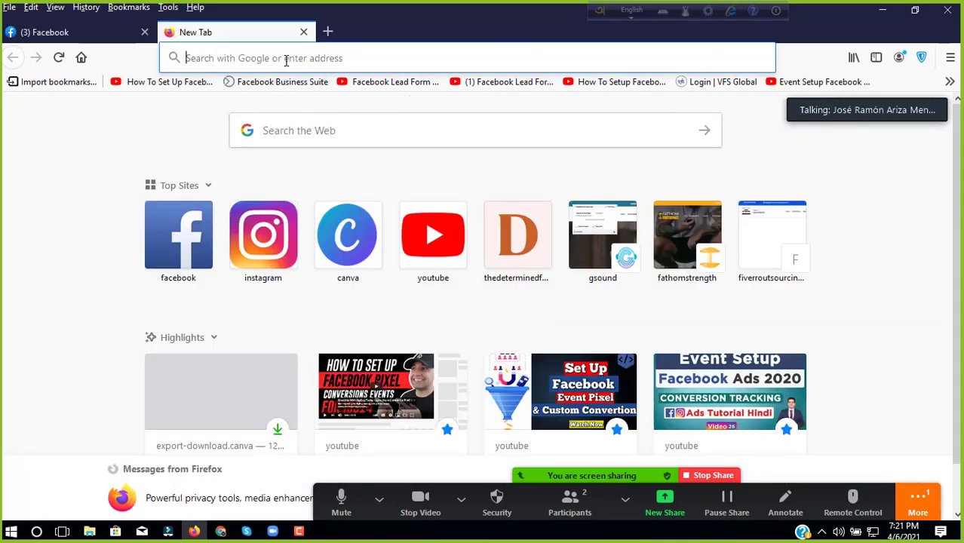
pyautogui.click(285, 61)
pyautogui.press('Escape')
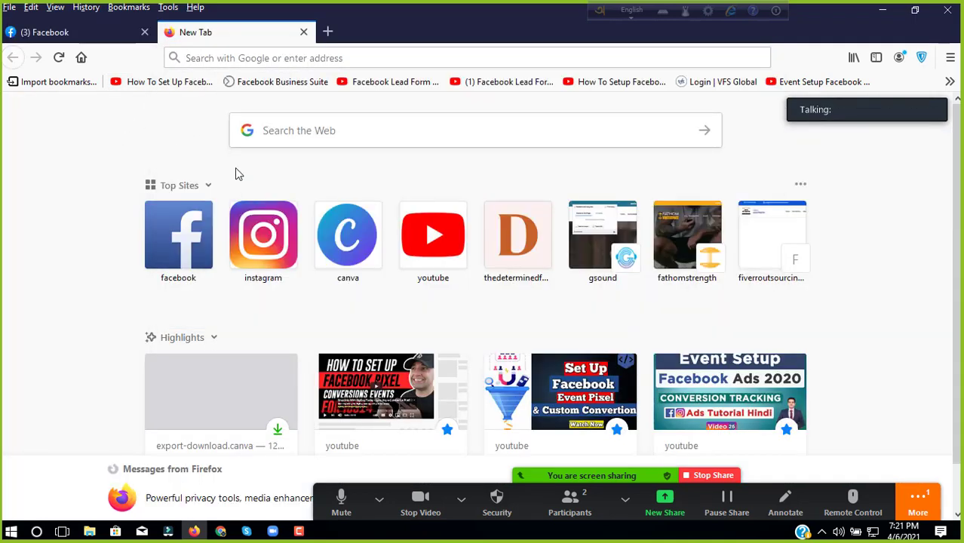
pyautogui.click(248, 59)
pyautogui.write('g')
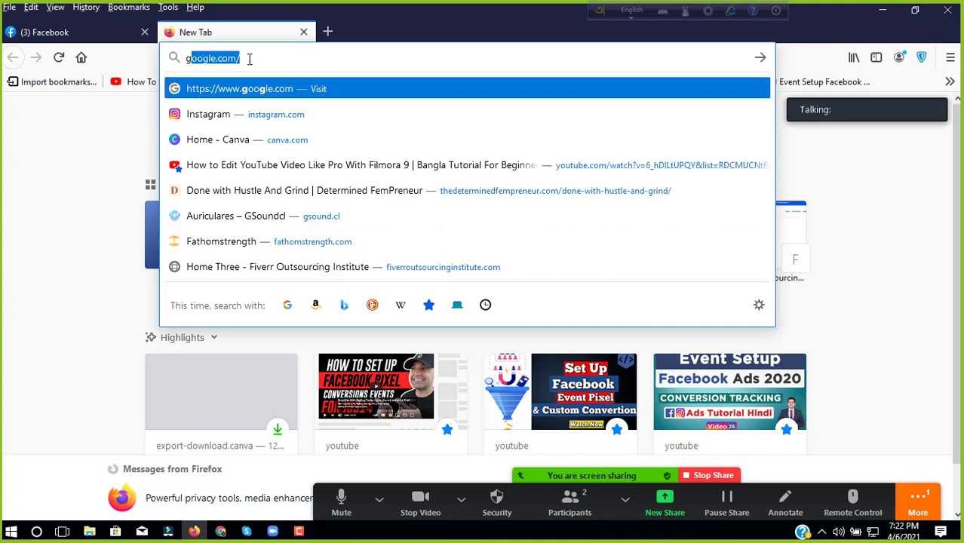
pyautogui.write('m')
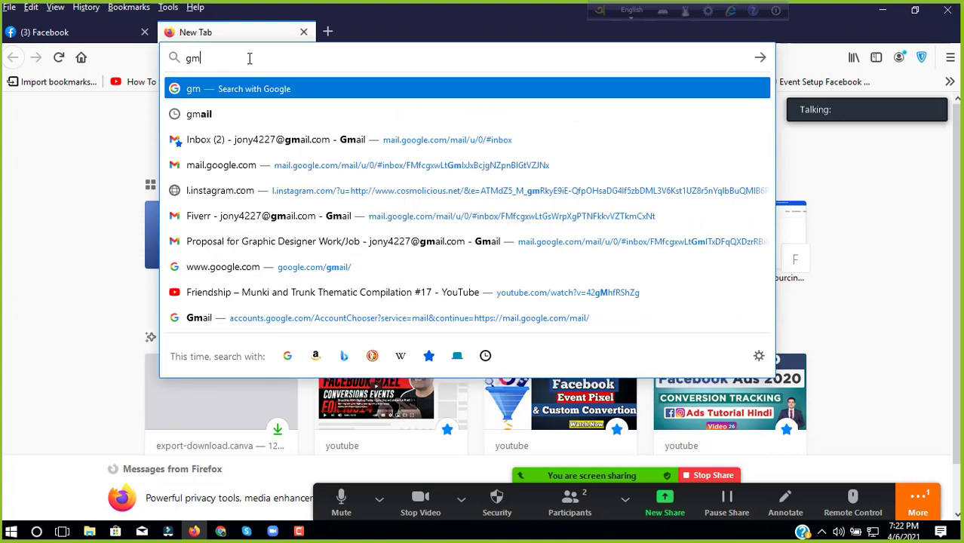
pyautogui.write('a')
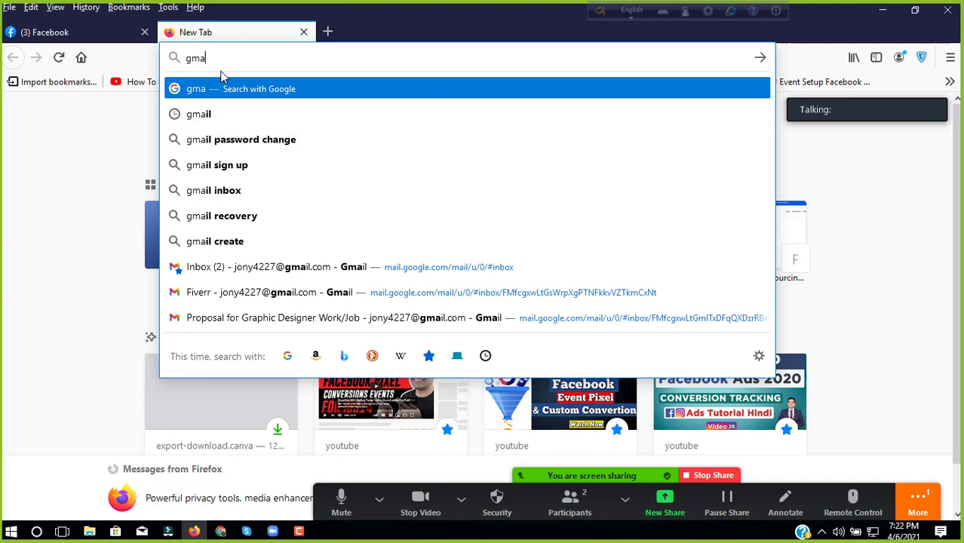
pyautogui.press('BackSpace')
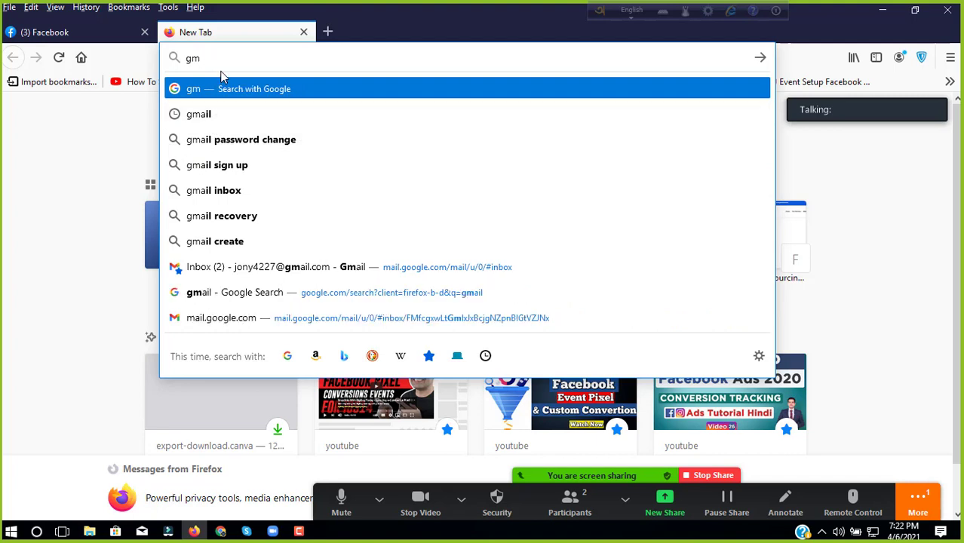
pyautogui.press('BackSpace')
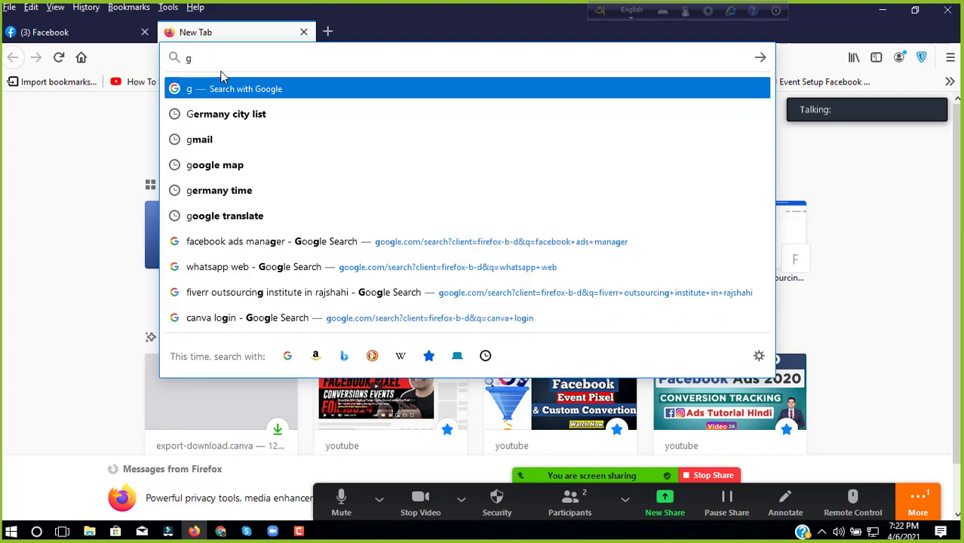
pyautogui.write('ma')
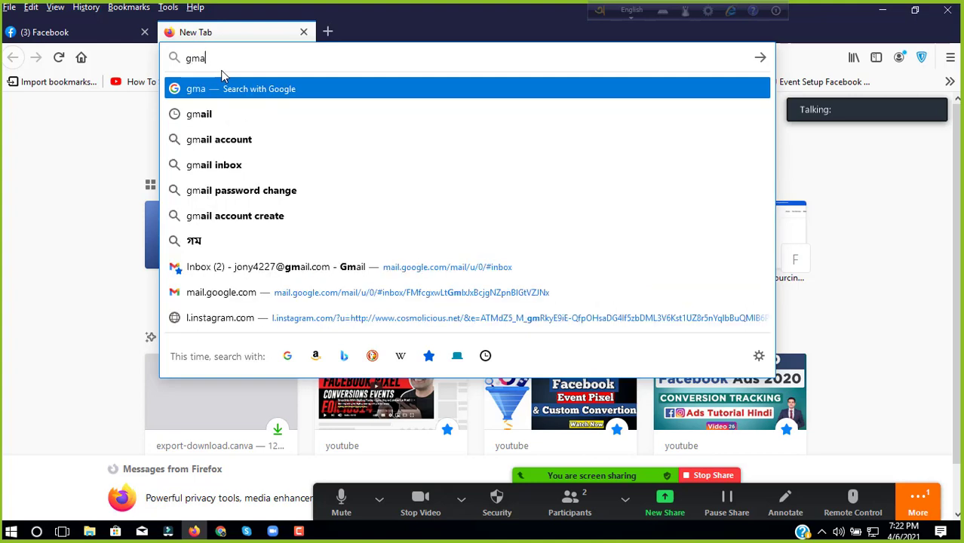
pyautogui.click(250, 265)
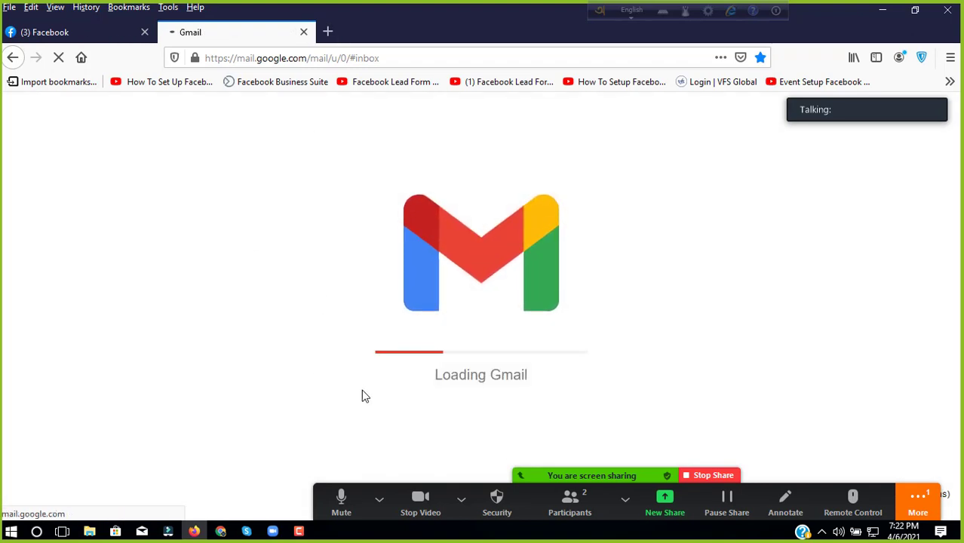
# Step: Reposition the Zoom meeting controls to the bottom edge of the screen
pyautogui.moveTo(519, 478); pyautogui.dragTo(591, 45)
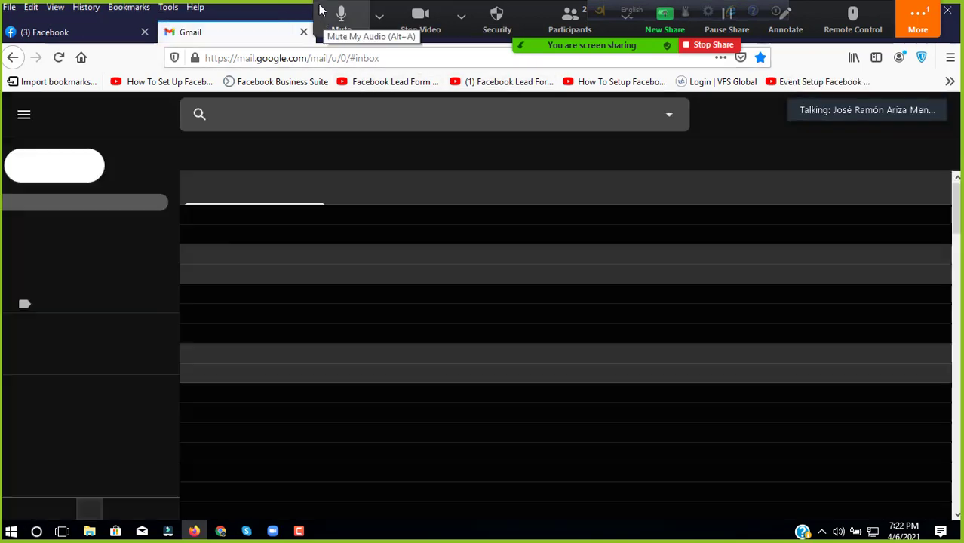
pyautogui.moveTo(379, 9); pyautogui.dragTo(397, 204)
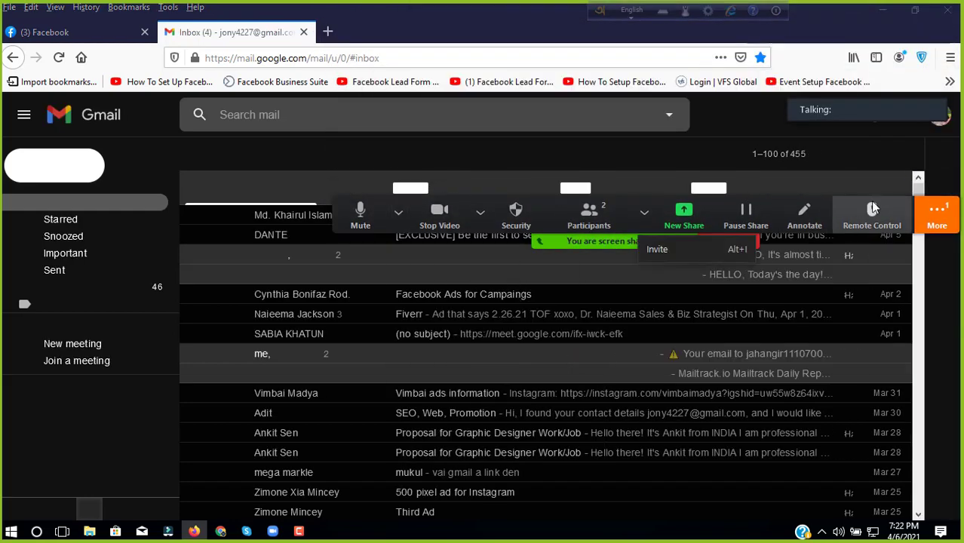
pyautogui.click(935, 213)
pyautogui.click(933, 216)
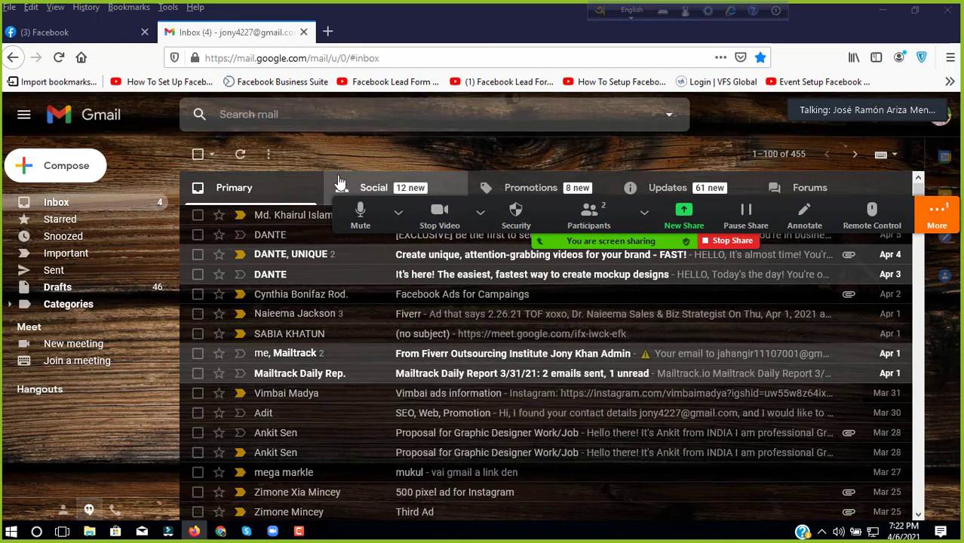
pyautogui.click(399, 214)
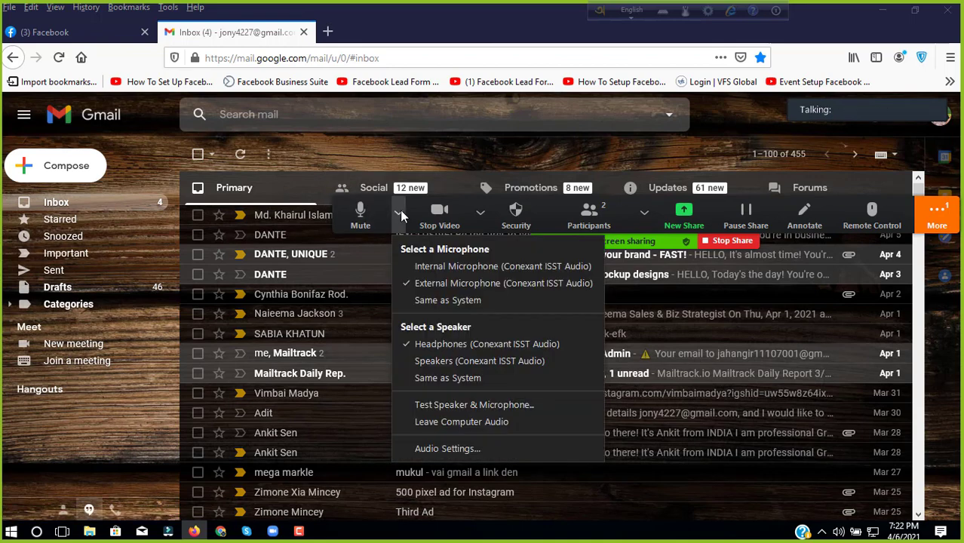
pyautogui.moveTo(401, 215); pyautogui.dragTo(407, 498)
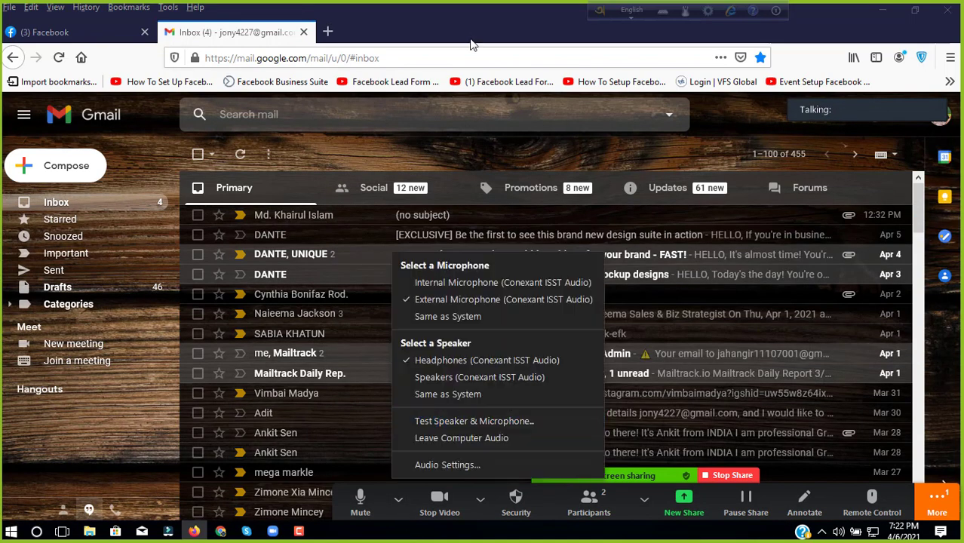
# Step: Open the Social tab's 'Constructores Digitales has invited you' email and click Get Started
pyautogui.click(405, 192)
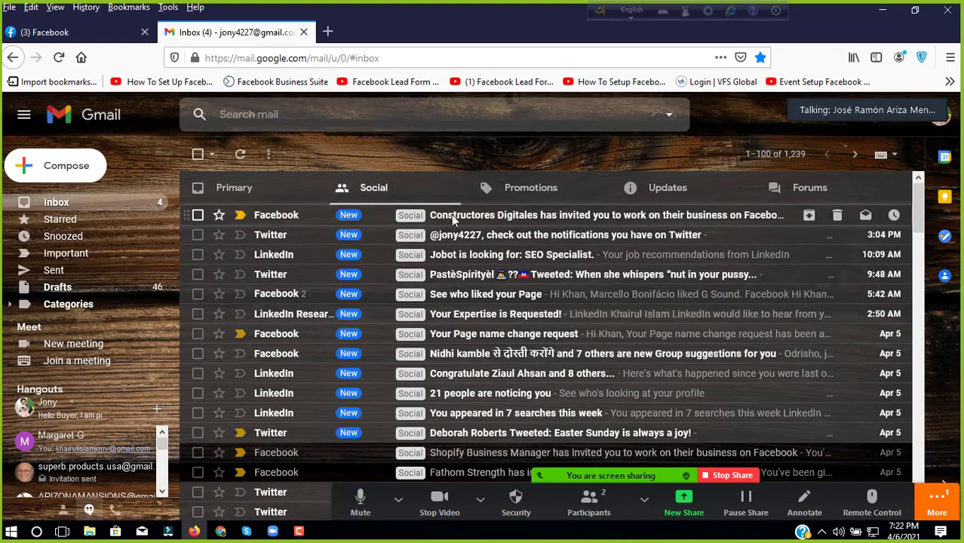
pyautogui.click(451, 214)
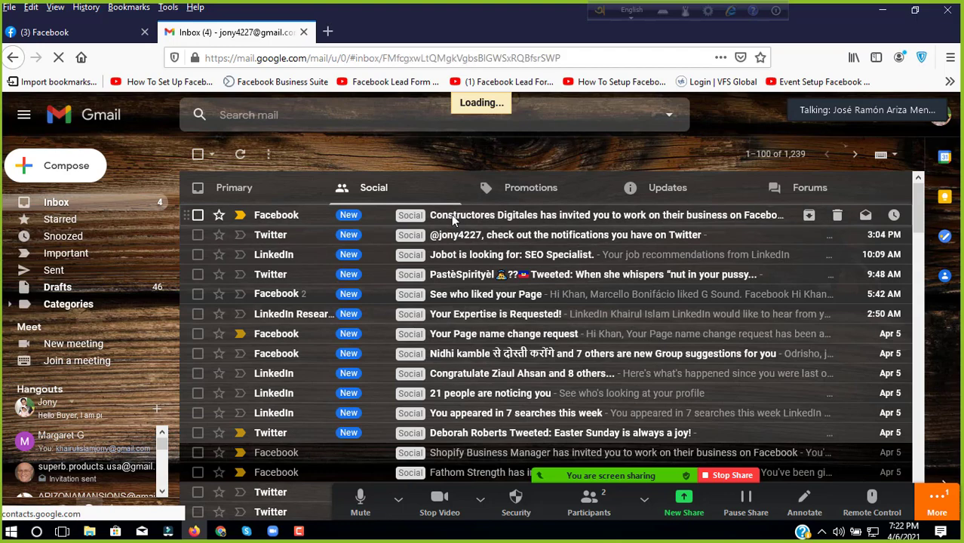
pyautogui.scroll(-4, 520, 250)
pyautogui.scroll(3, 521, 250)
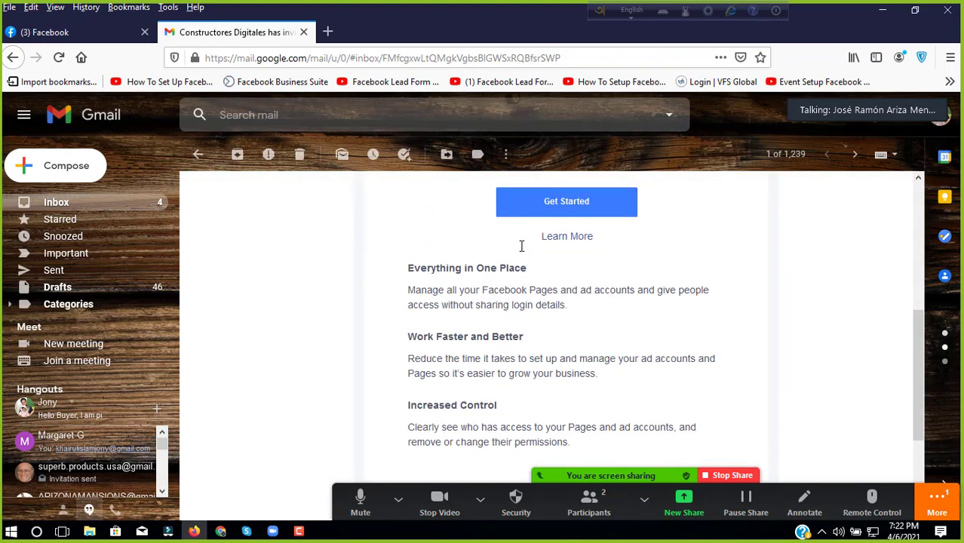
pyautogui.click(555, 347)
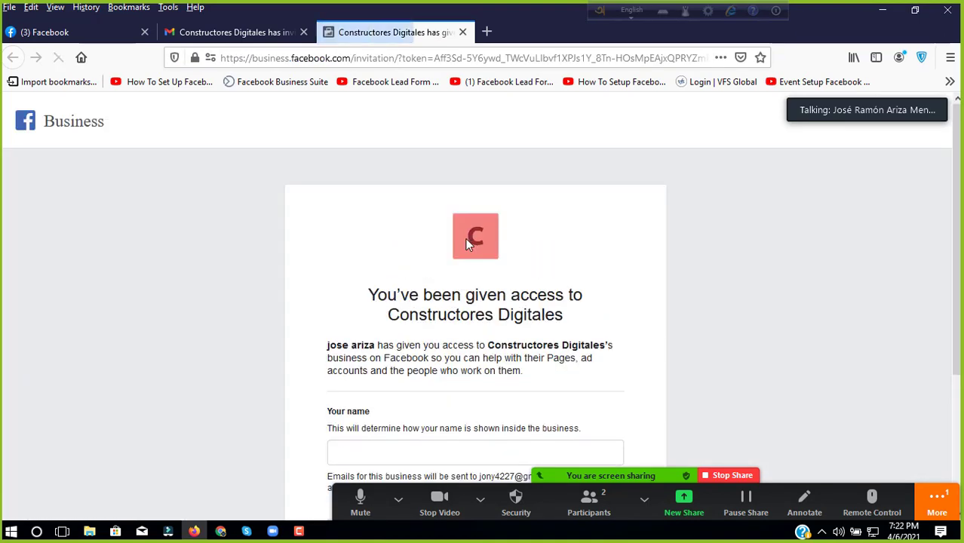
# Step: Enter your name in the invitation's Your name field and continue
pyautogui.scroll(-4, 460, 264)
pyautogui.click(444, 259)
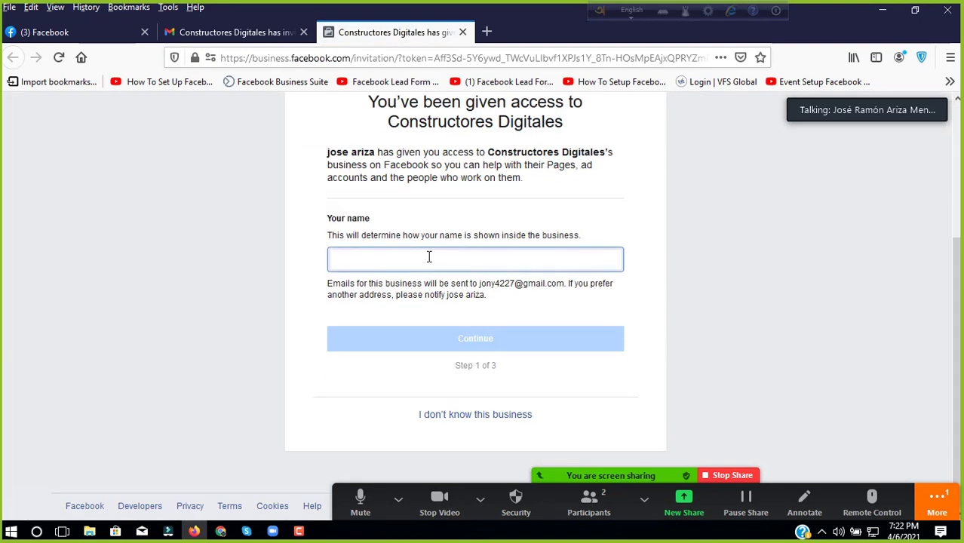
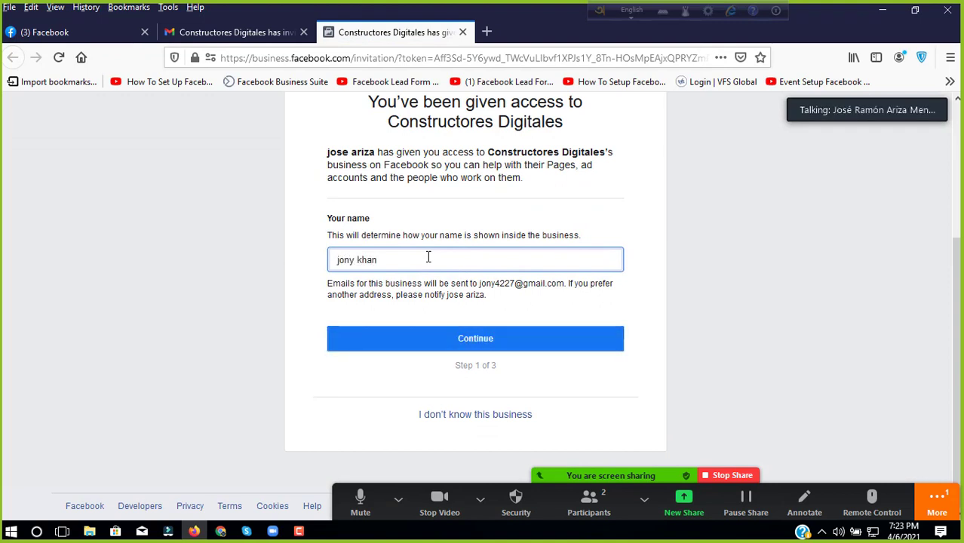
pyautogui.click(429, 347)
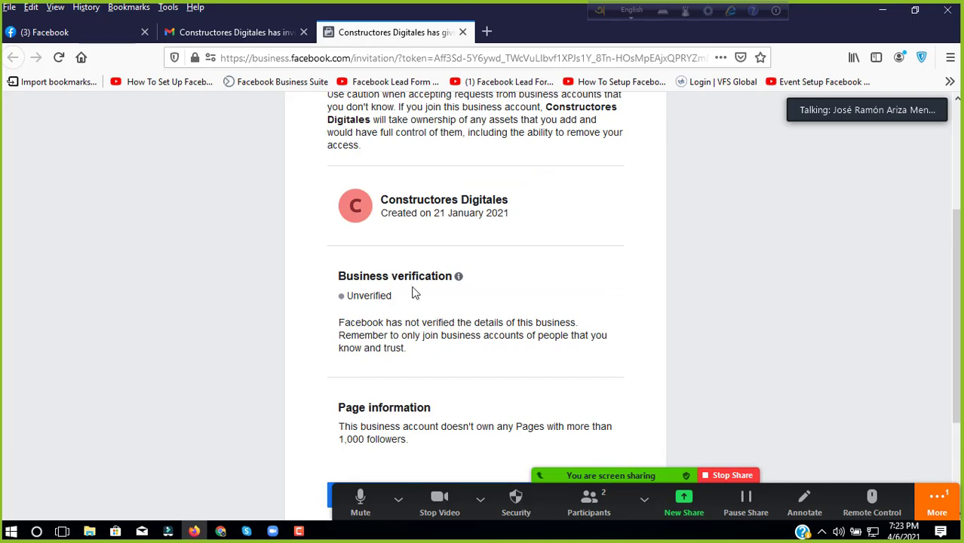
# Step: Accept the Constructores Digitales business invitation and confirm it with your account password
pyautogui.scroll(-2, 453, 286)
pyautogui.click(441, 344)
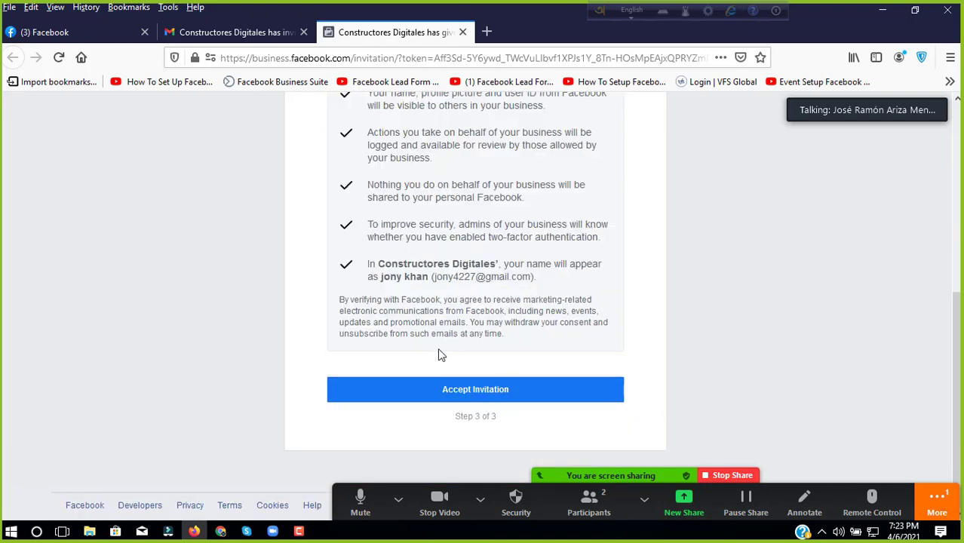
pyautogui.click(438, 389)
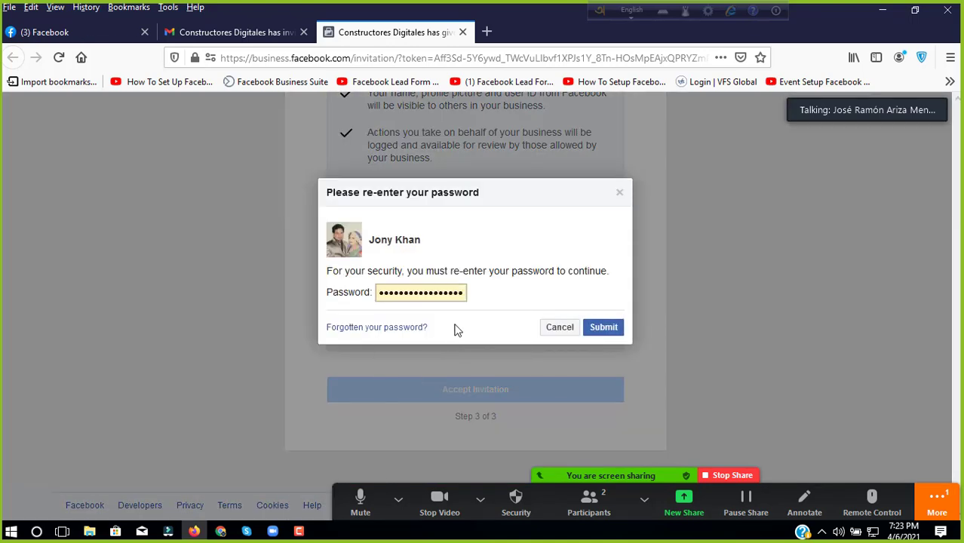
pyautogui.click(602, 326)
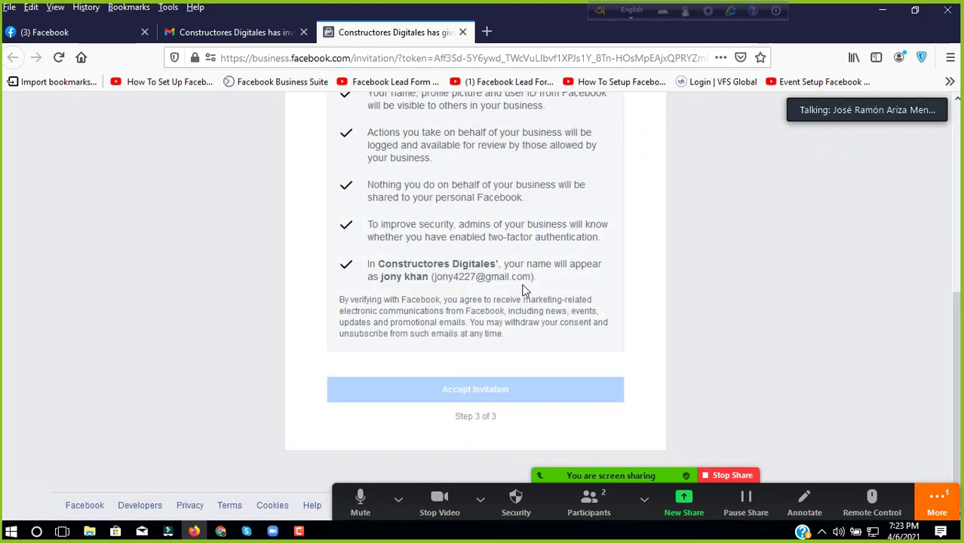
pyautogui.click(398, 499)
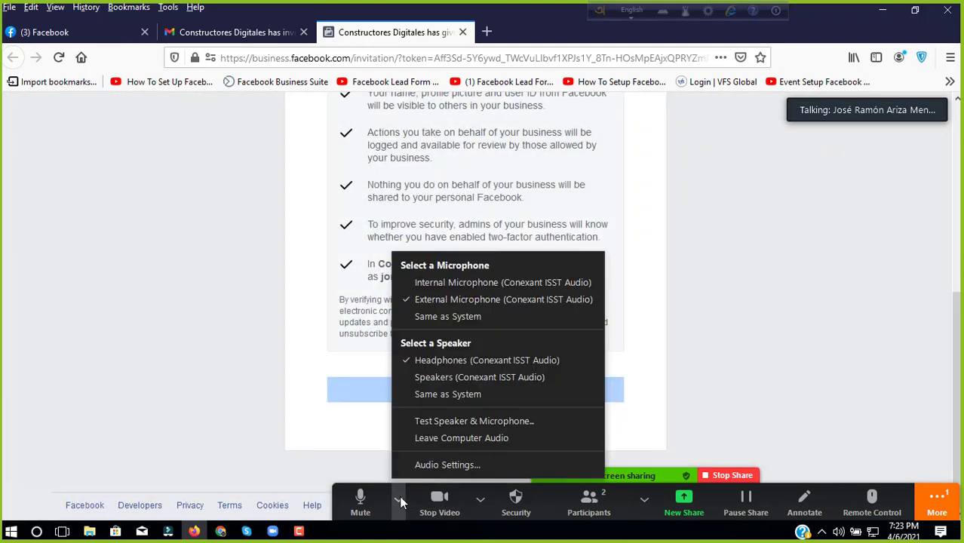
pyautogui.click(693, 323)
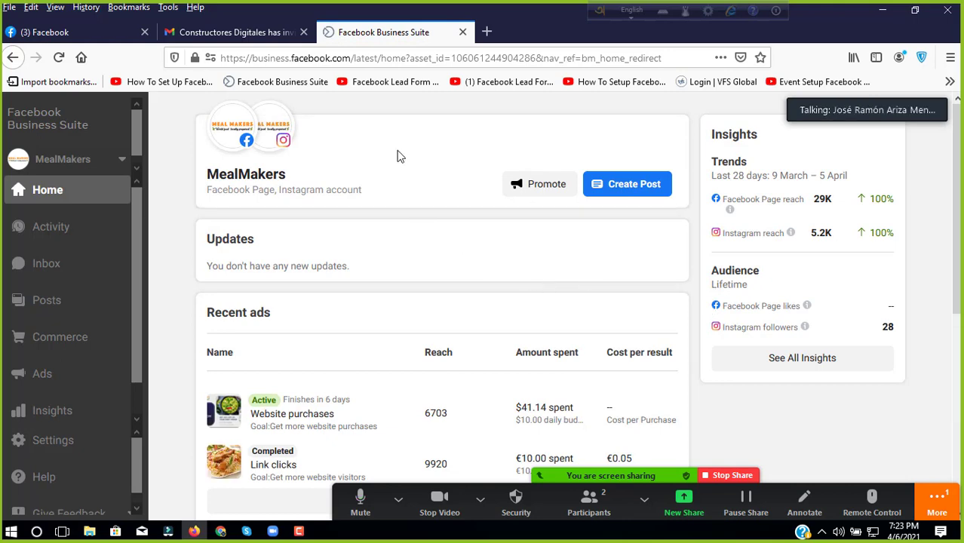
# Step: In a new tab, search Google for 'facebook ads manager' and go into Ads Manager
pyautogui.click(487, 32)
pyautogui.click(444, 51)
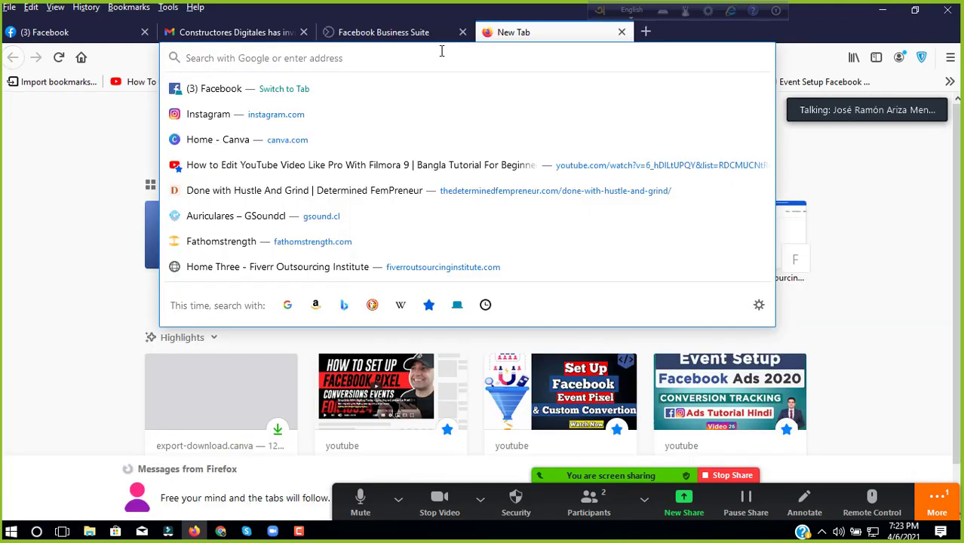
pyautogui.write('face')
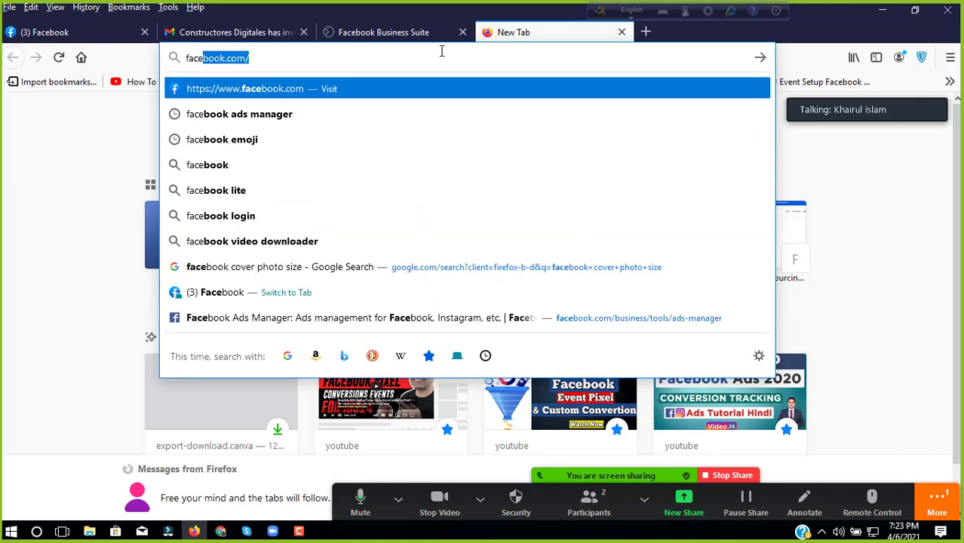
pyautogui.press('Right')
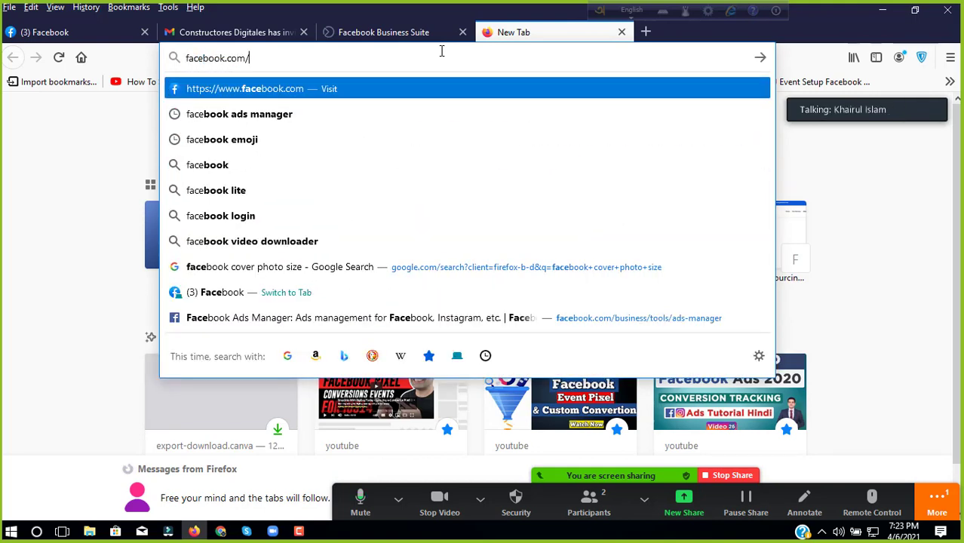
pyautogui.press('Down')
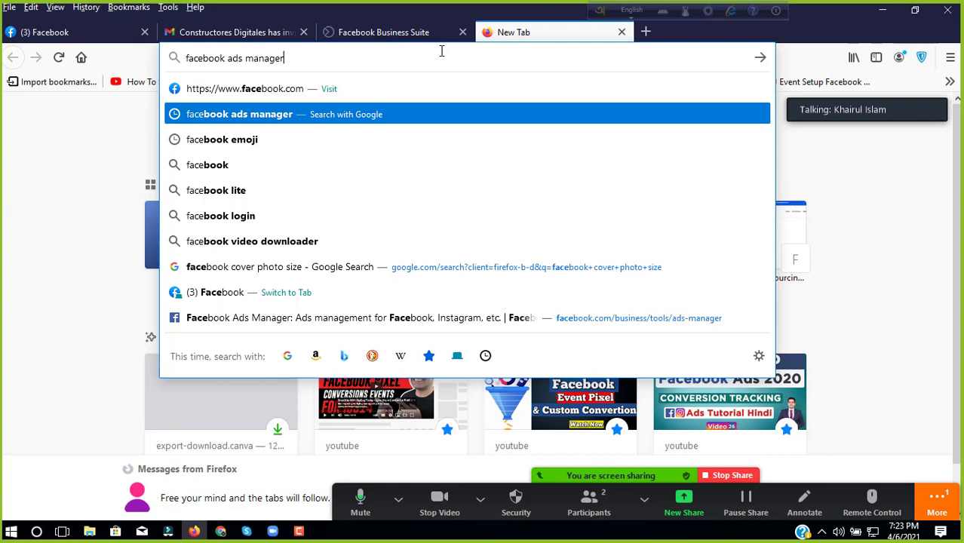
pyautogui.press('Return')
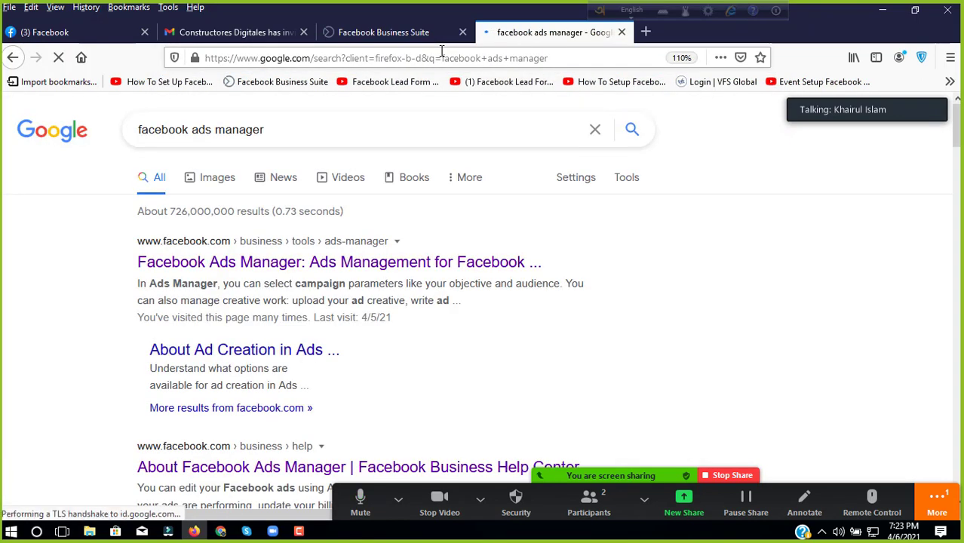
pyautogui.click(252, 268)
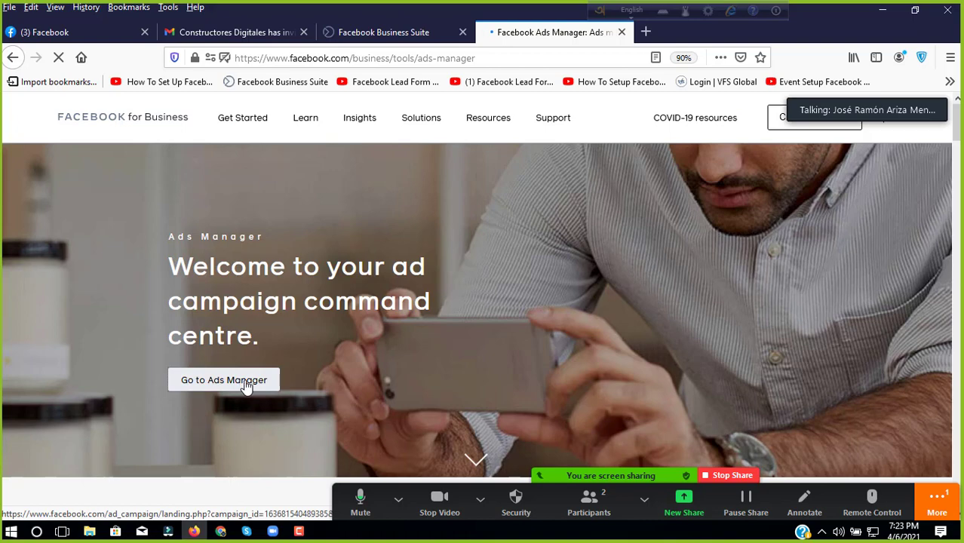
pyautogui.click(246, 383)
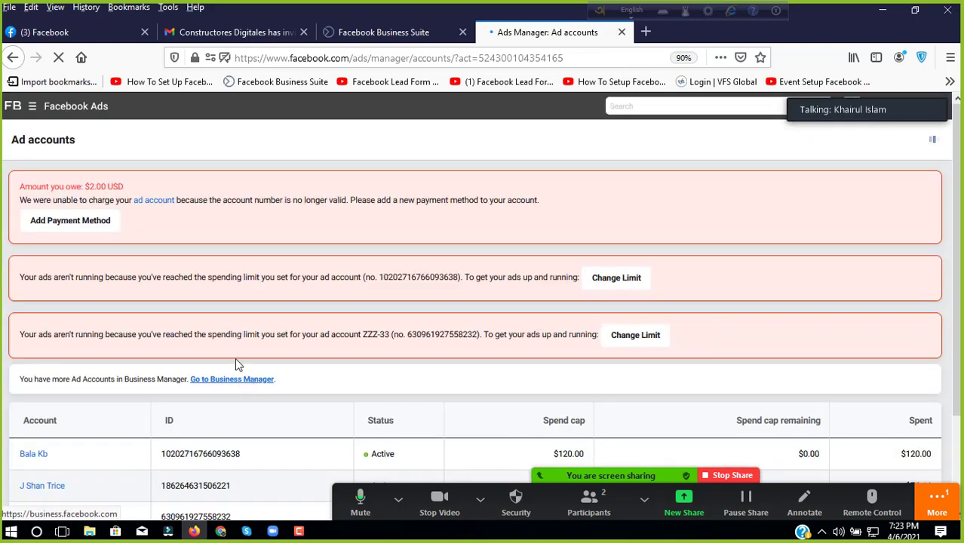
# Step: Go to Business settings from the business tools shortcuts menu
pyautogui.click(33, 108)
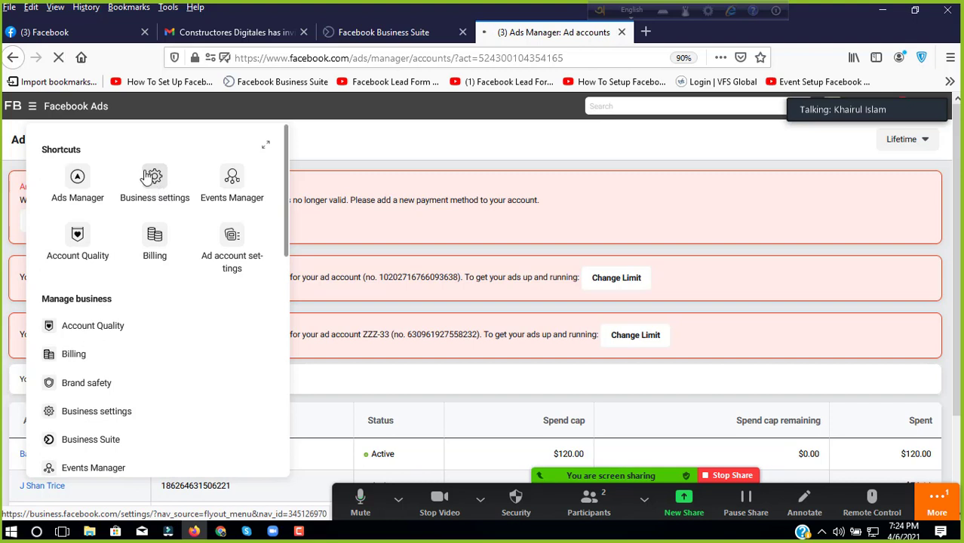
pyautogui.click(150, 178)
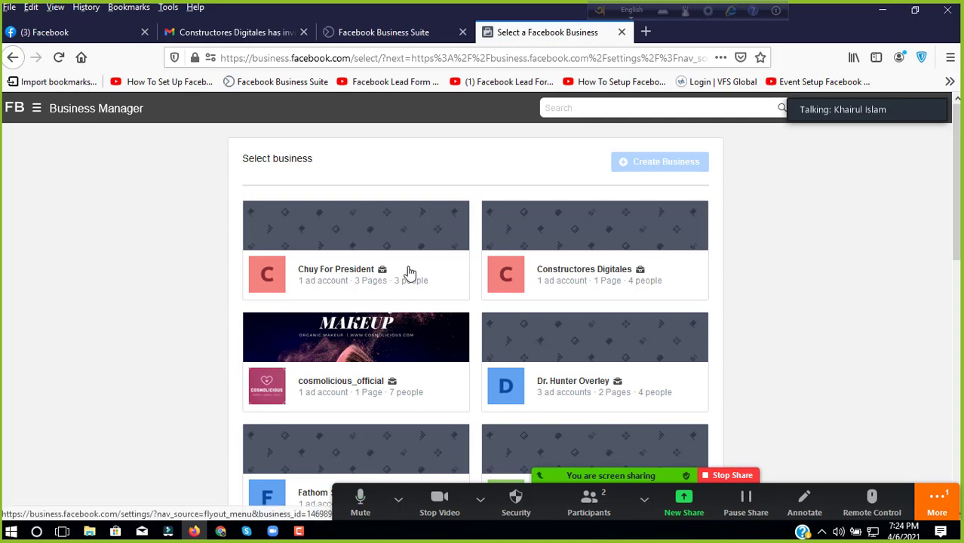
# Step: Check and close the meeting's camera, audio and extra options
pyautogui.scroll(-2, 410, 273)
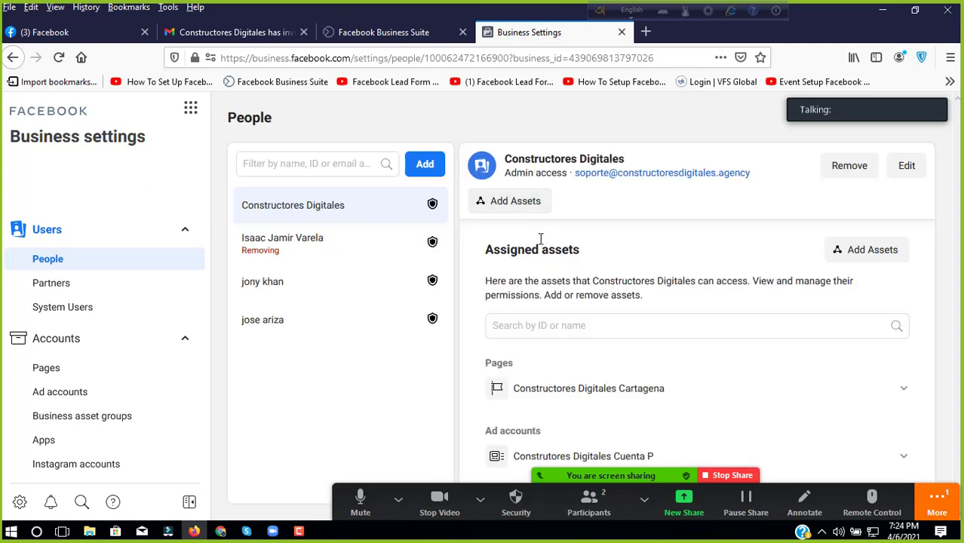
pyautogui.click(480, 498)
pyautogui.click(398, 498)
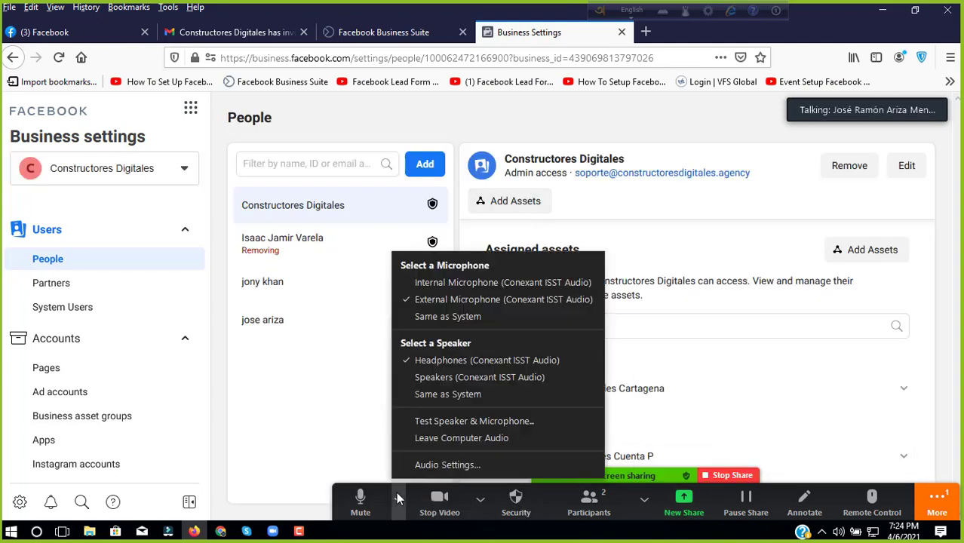
pyautogui.click(398, 498)
pyautogui.click(935, 499)
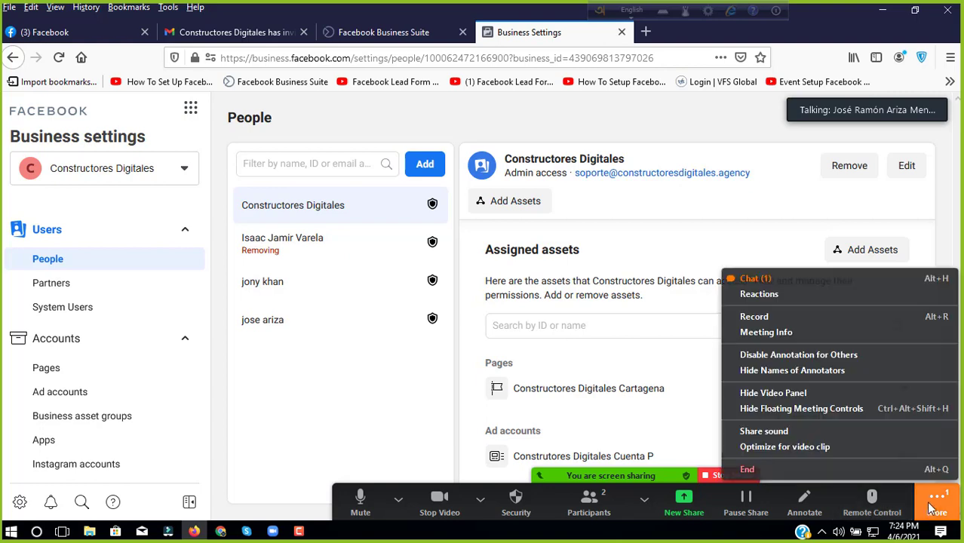
pyautogui.click(896, 486)
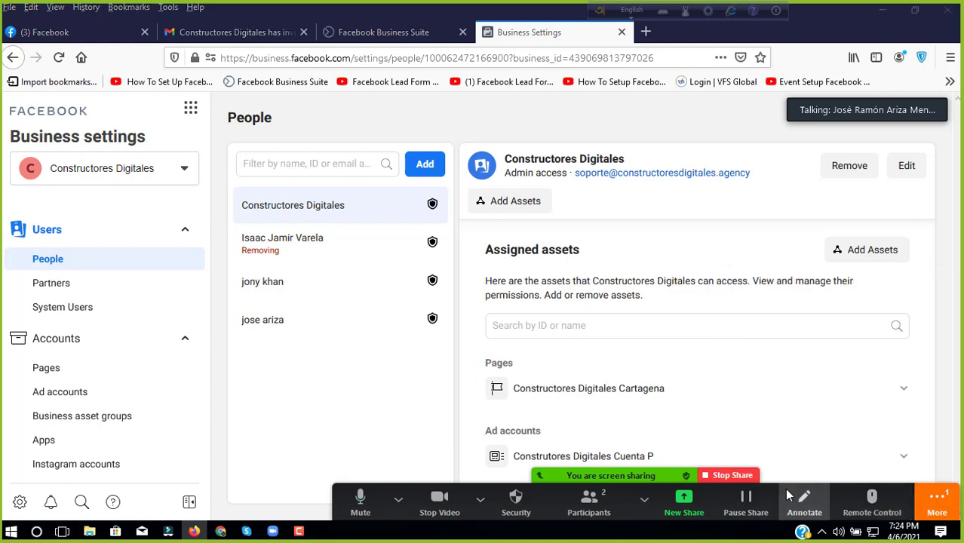
# Step: Dock the meeting controls and begin assigning assets to Constructores Digitales
pyautogui.moveTo(789, 496); pyautogui.dragTo(780, 13)
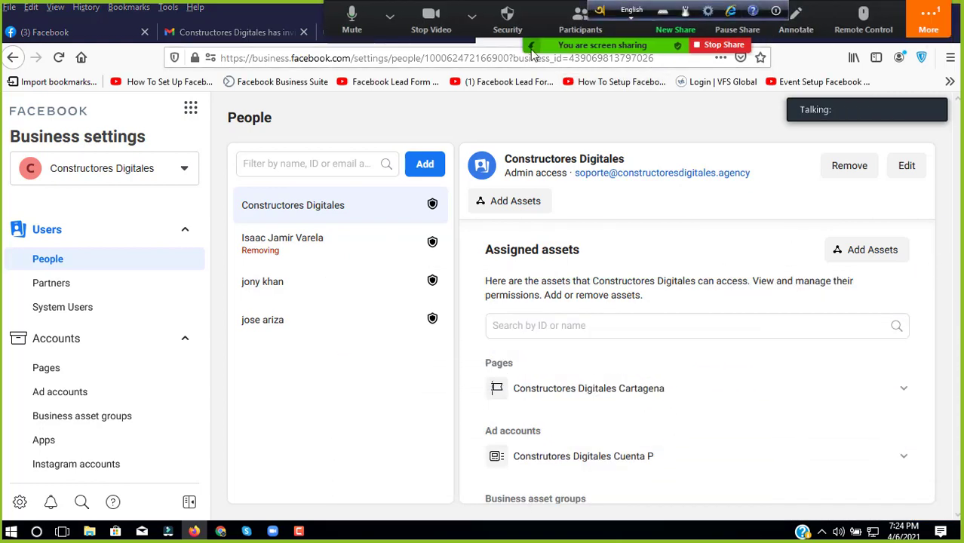
pyautogui.moveTo(530, 47); pyautogui.dragTo(535, 482)
pyautogui.click(532, 479)
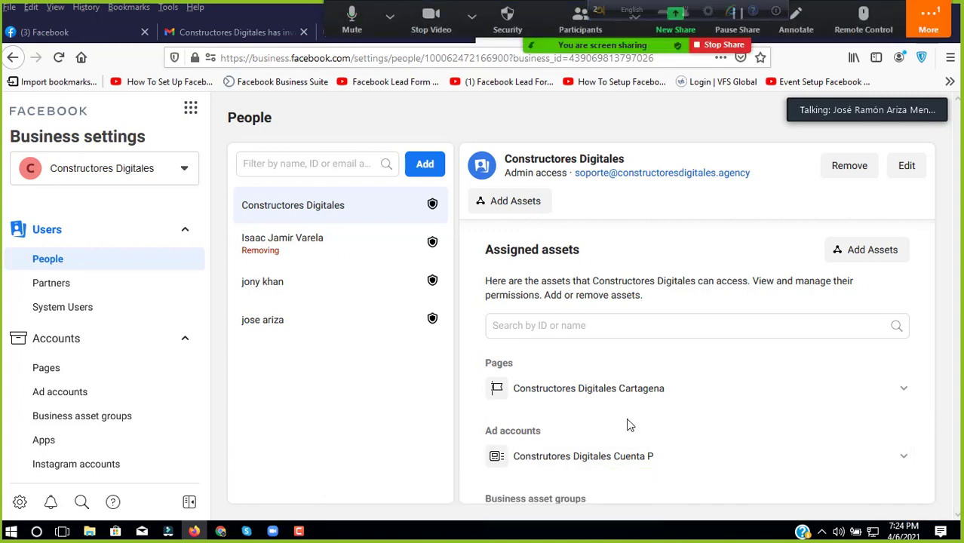
pyautogui.click(534, 203)
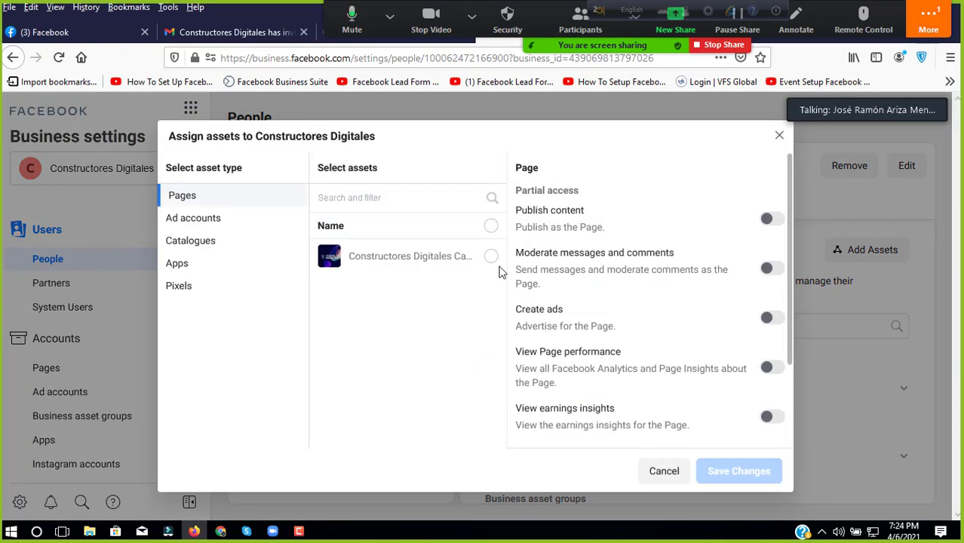
# Step: Give the Cartagena page Publish content, View earnings insights and Manage Page permissions, and save
pyautogui.click(493, 259)
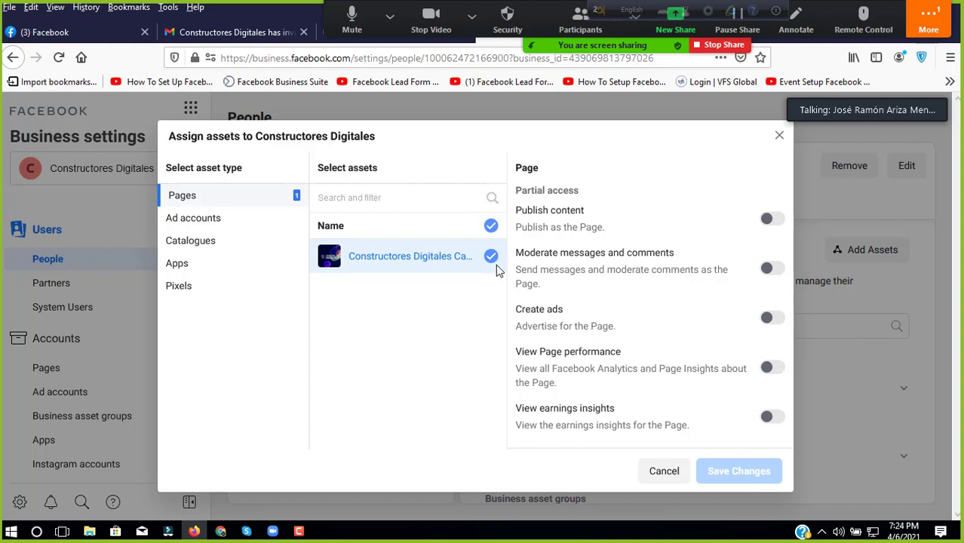
pyautogui.click(769, 219)
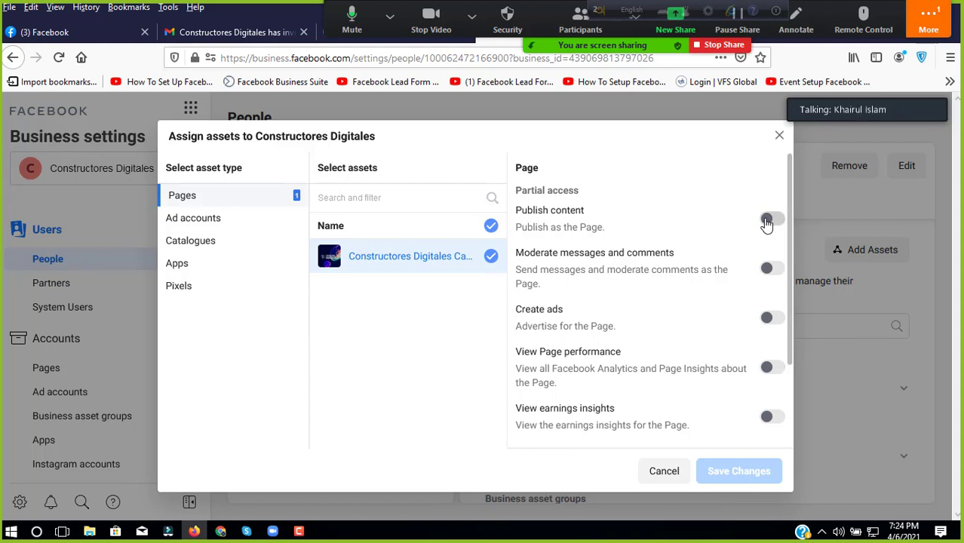
pyautogui.click(775, 420)
pyautogui.scroll(-3, 703, 341)
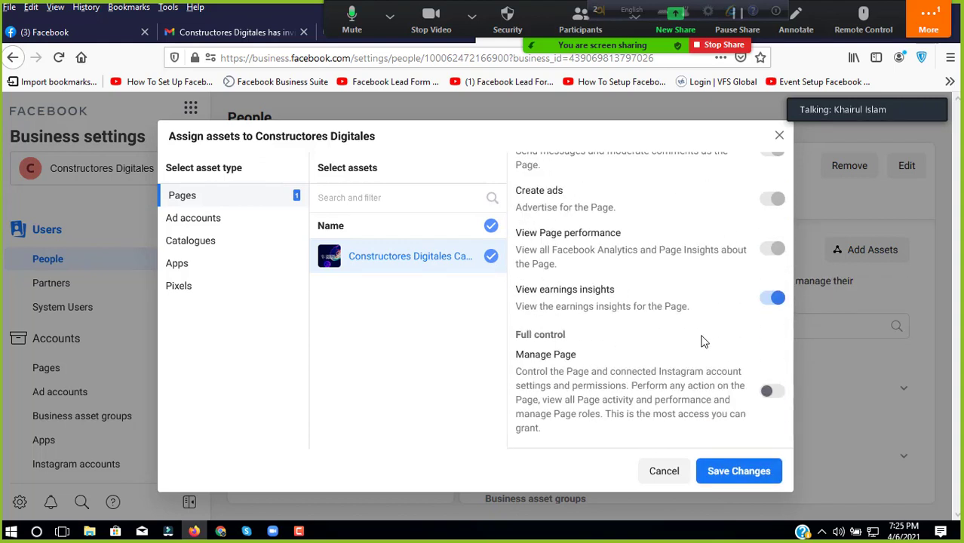
pyautogui.click(768, 392)
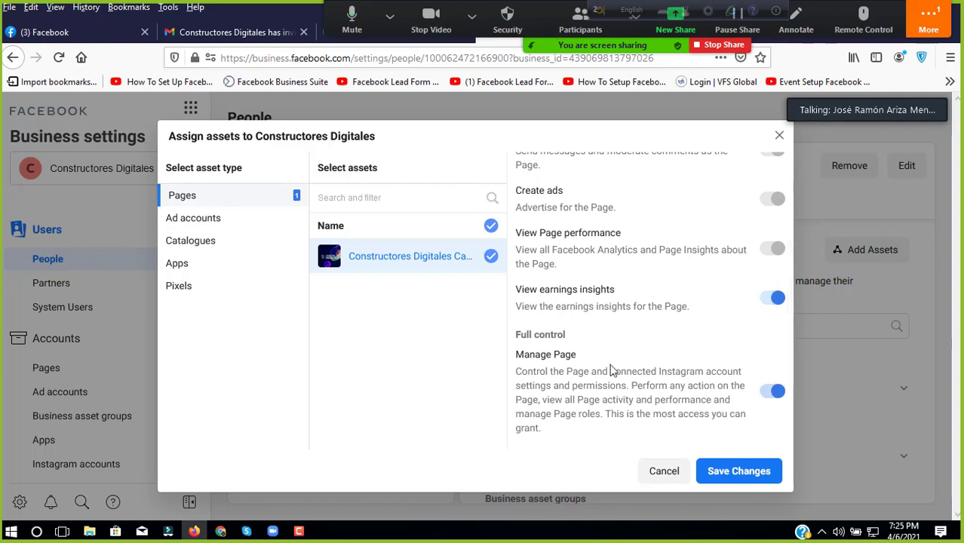
pyautogui.click(723, 473)
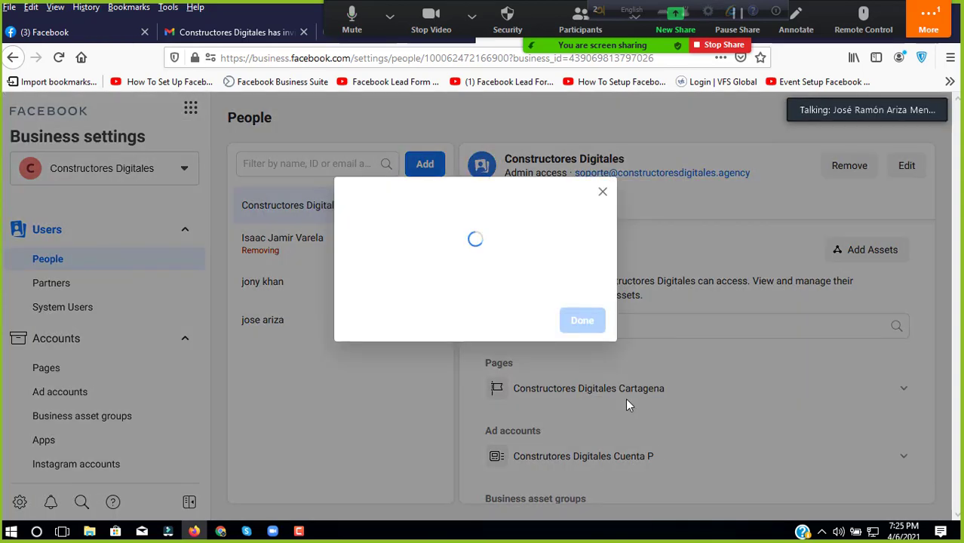
pyautogui.click(582, 313)
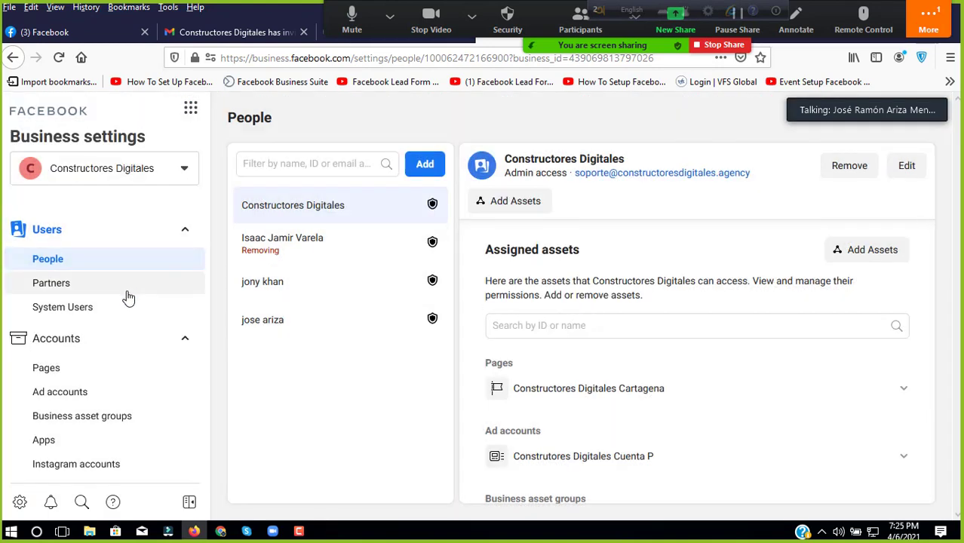
# Step: Cancel a stray person invitation and go to the business's Ad accounts
pyautogui.click(142, 345)
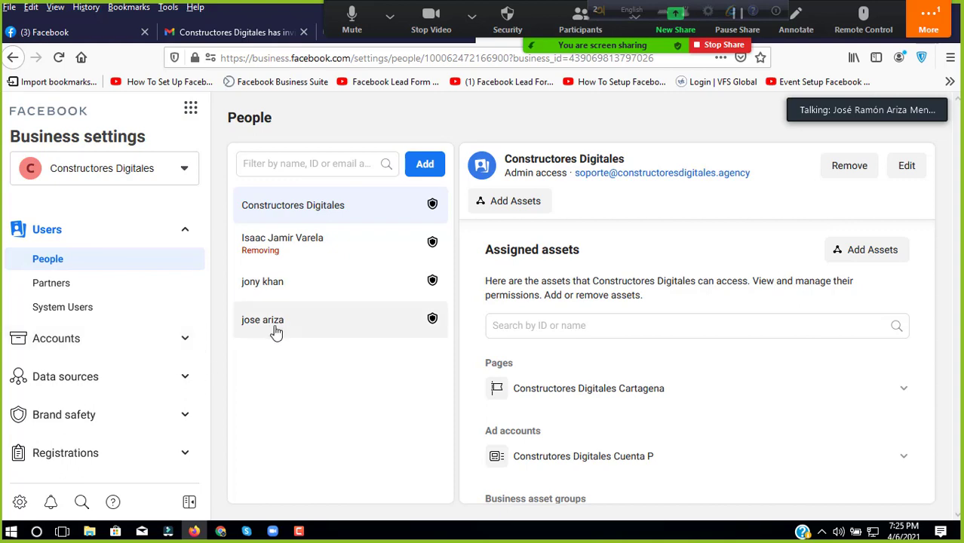
pyautogui.click(424, 166)
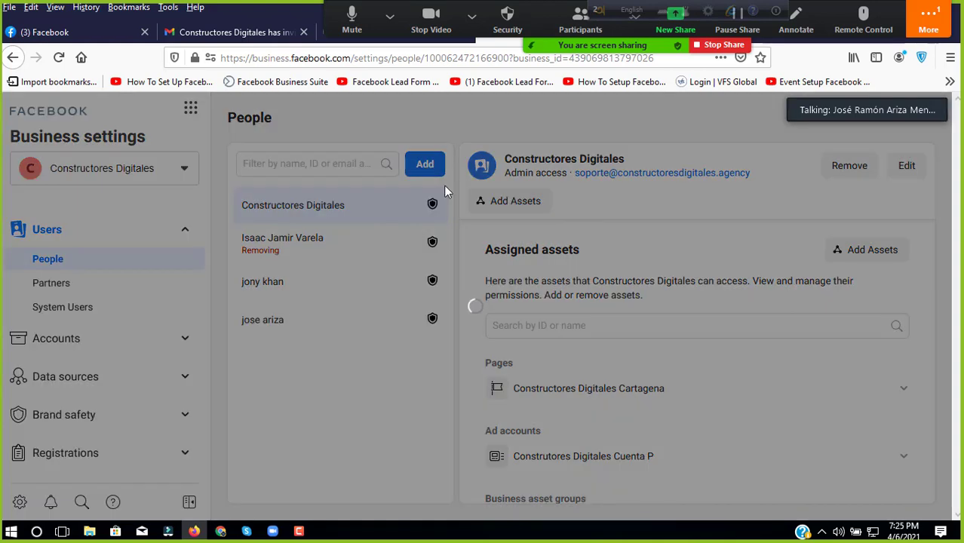
pyautogui.click(633, 139)
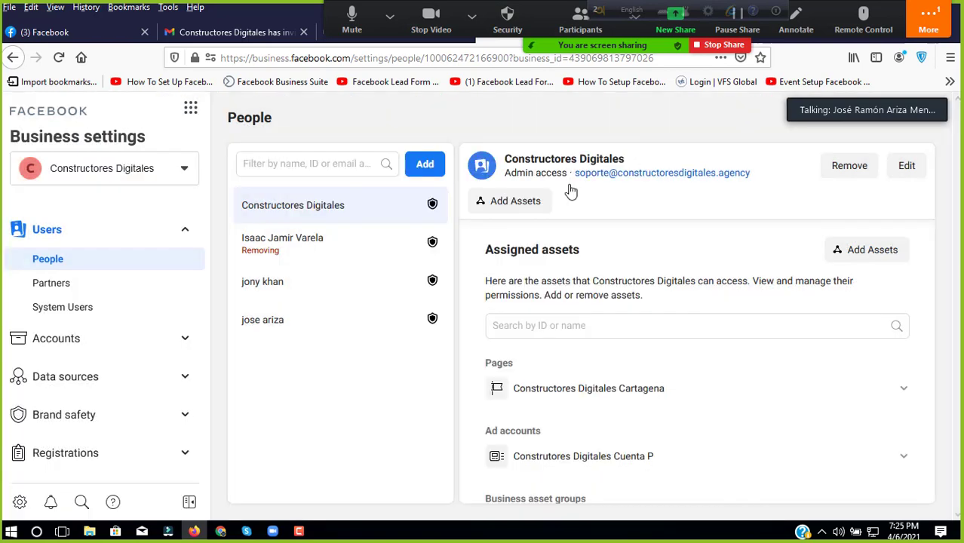
pyautogui.click(137, 339)
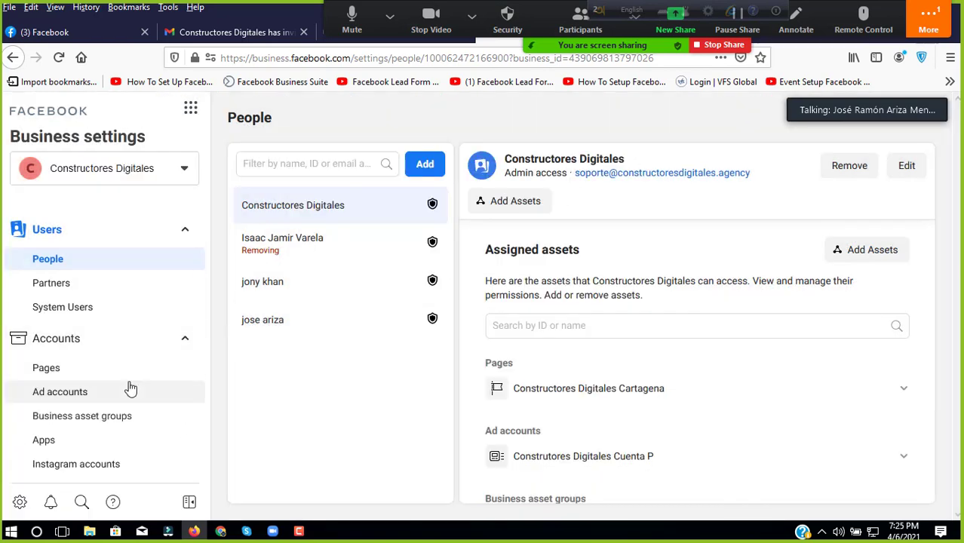
pyautogui.click(129, 390)
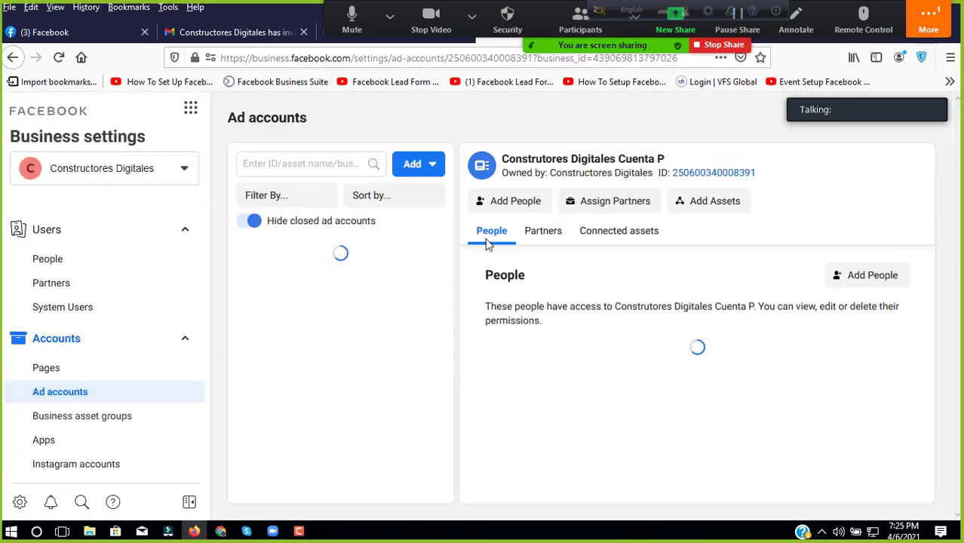
# Step: Add Constructores Agency to the Cuenta P ad account and view the first person's permissions
pyautogui.click(428, 164)
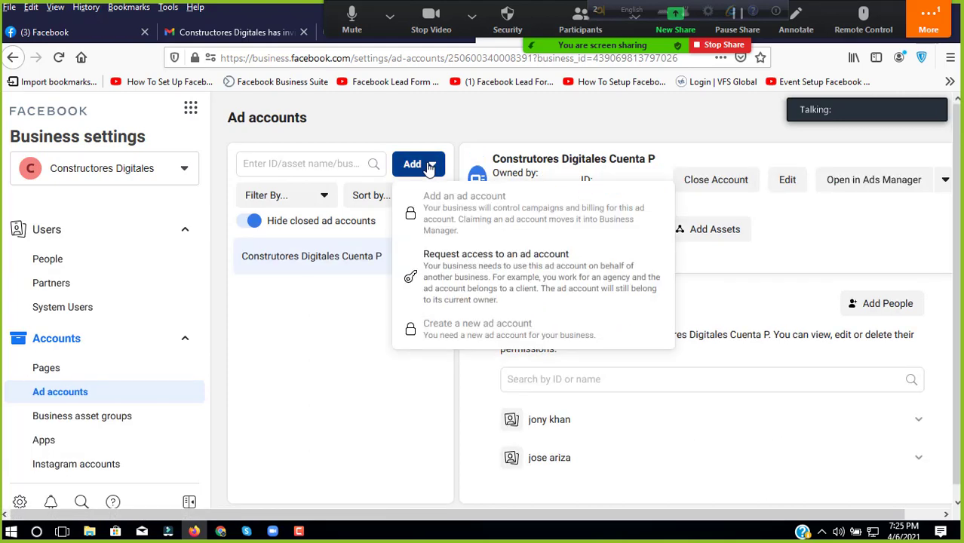
pyautogui.click(716, 230)
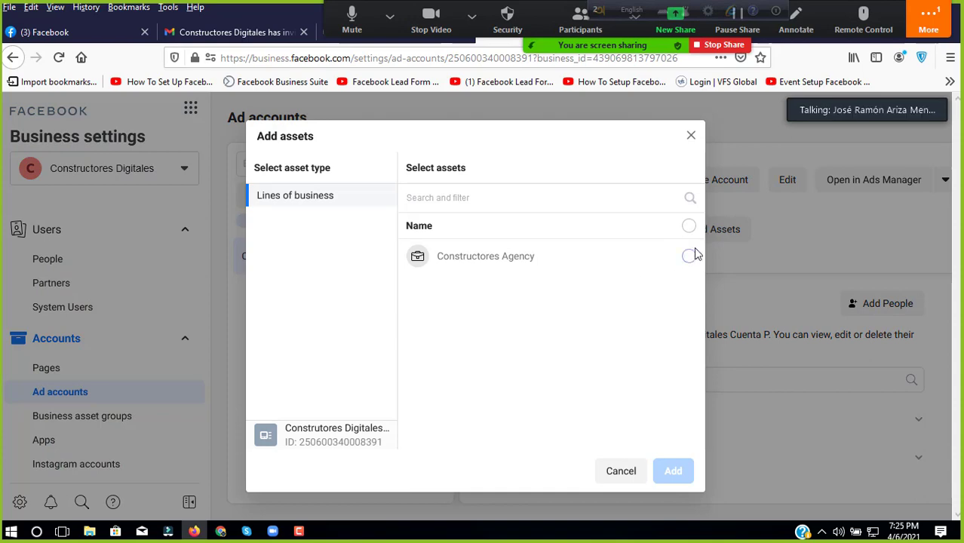
pyautogui.click(689, 256)
pyautogui.click(673, 471)
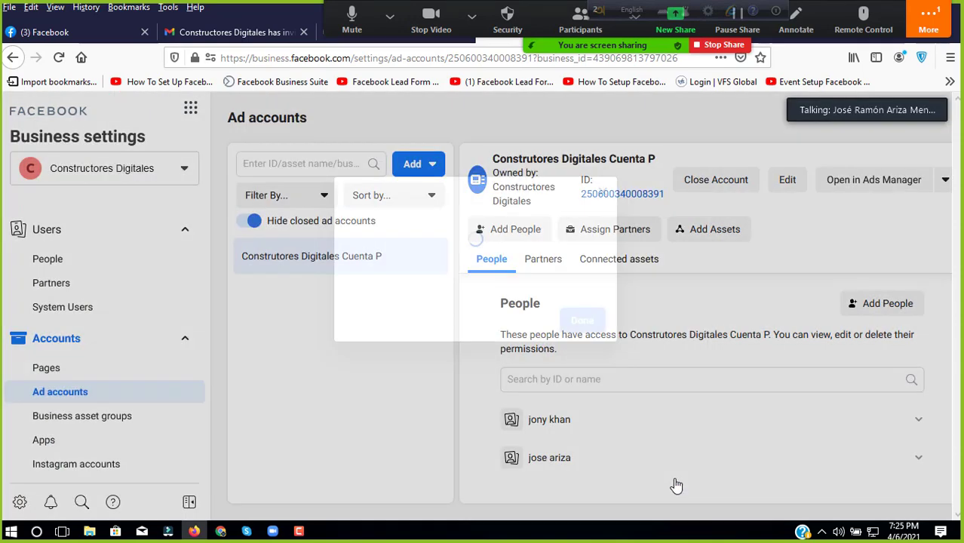
pyautogui.click(582, 307)
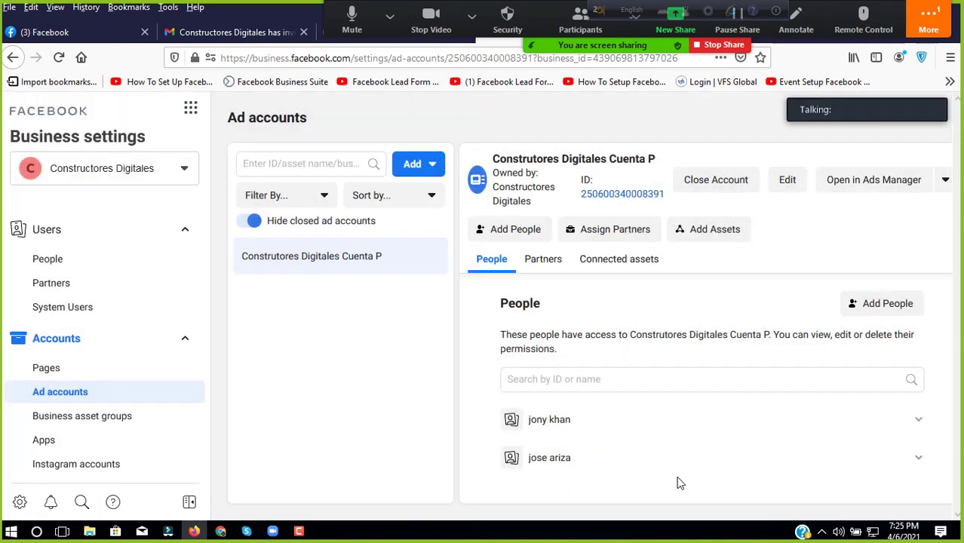
pyautogui.click(648, 422)
pyautogui.scroll(-3, 724, 362)
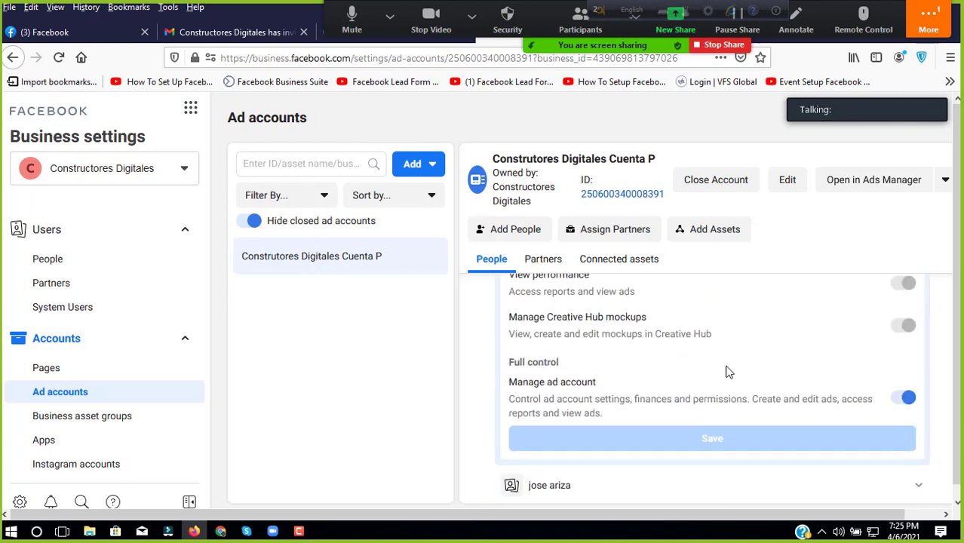
pyautogui.scroll(3, 683, 379)
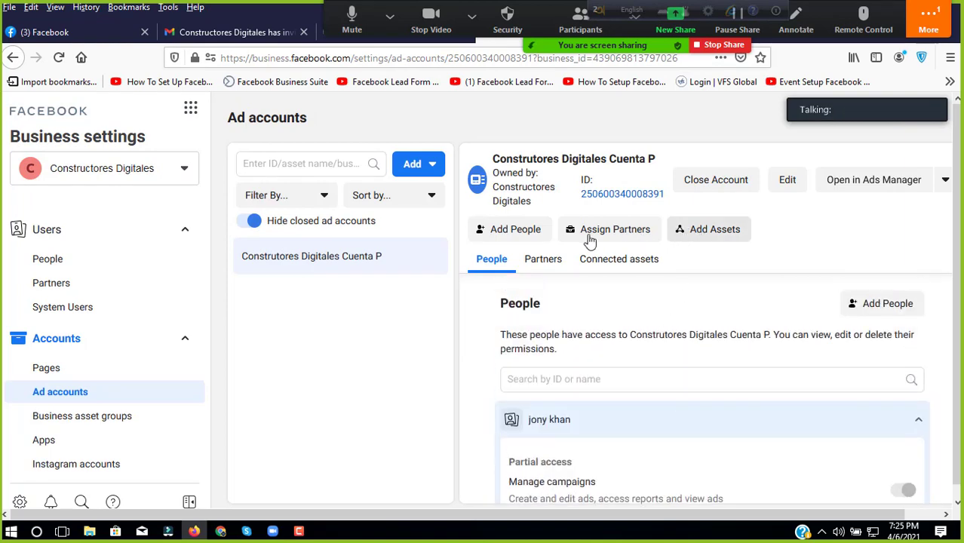
# Step: Assign the chosen person Manage campaigns and Manage ad account permissions on Cuenta P
pyautogui.click(517, 230)
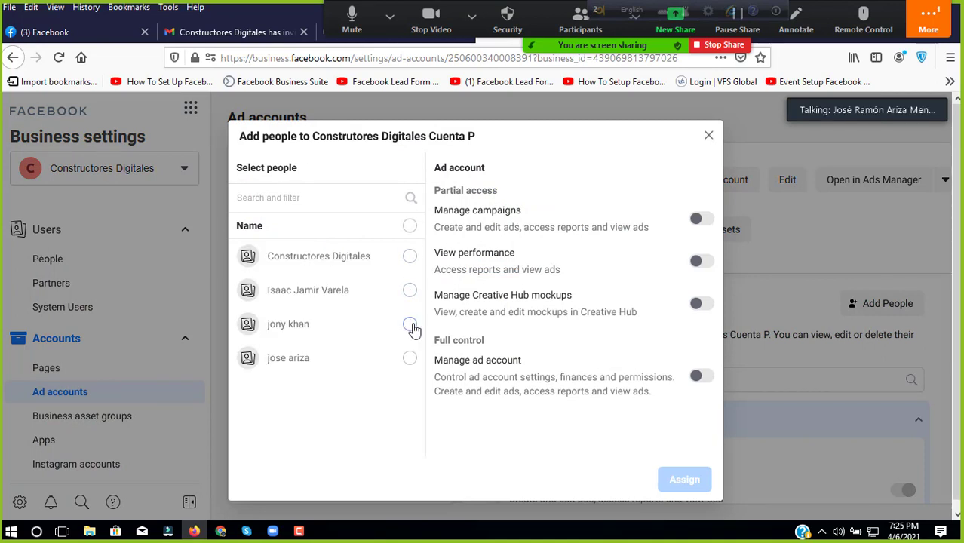
pyautogui.click(409, 324)
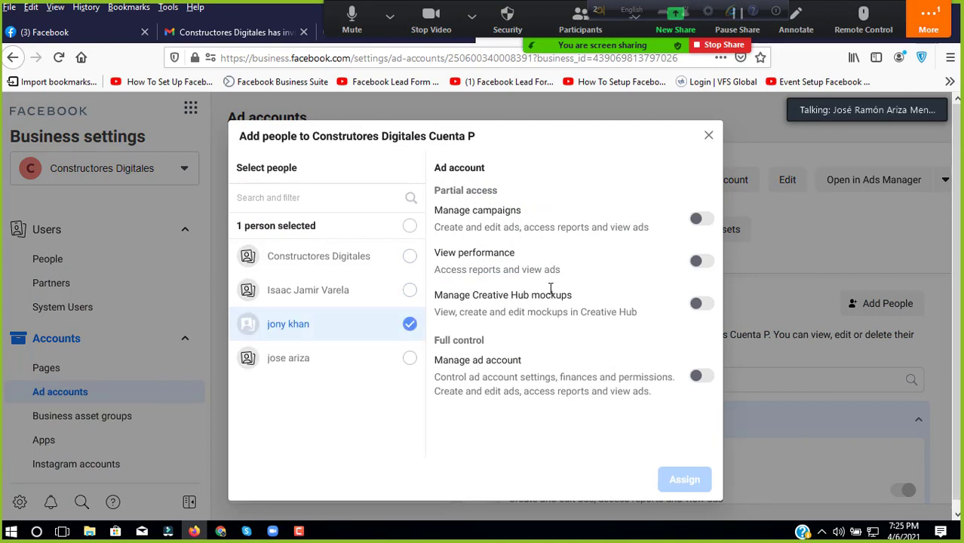
pyautogui.click(697, 220)
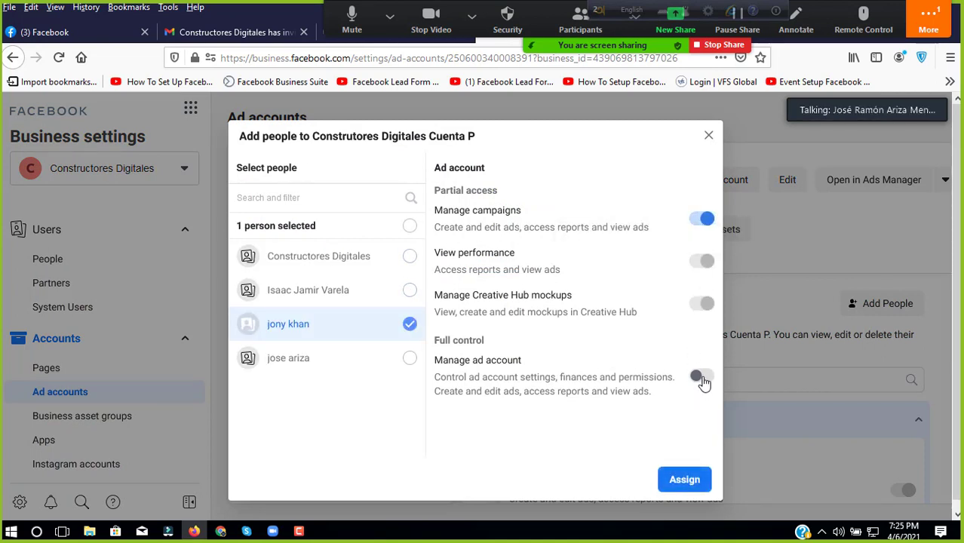
pyautogui.click(699, 375)
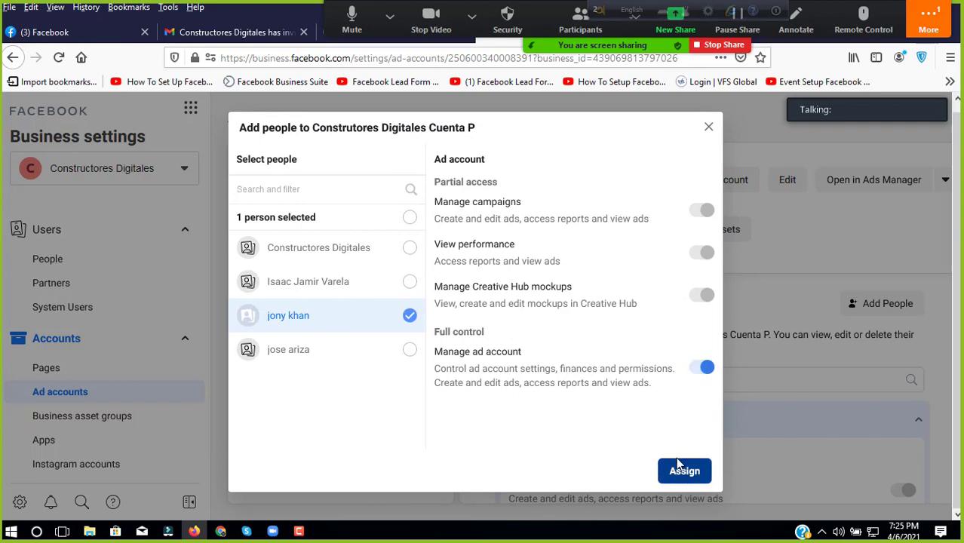
pyautogui.click(688, 472)
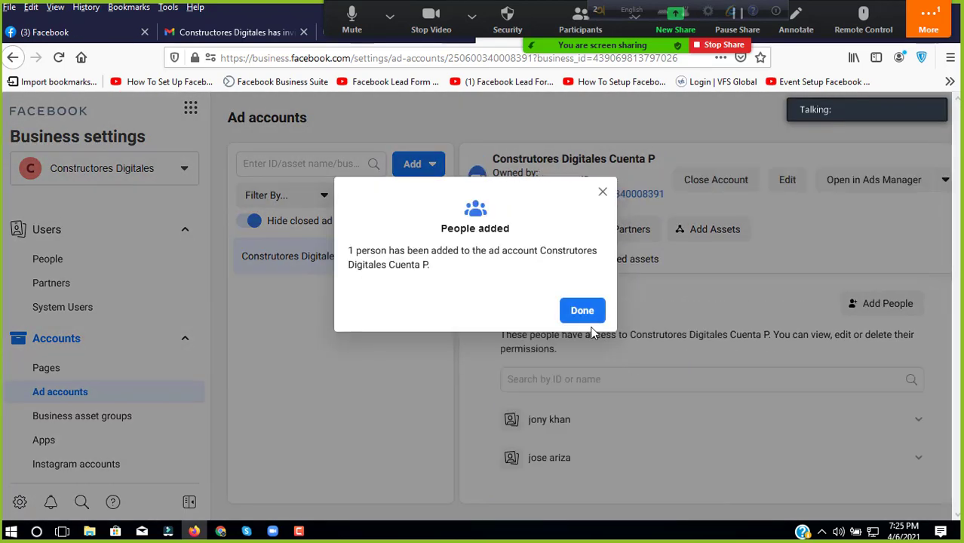
pyautogui.click(585, 311)
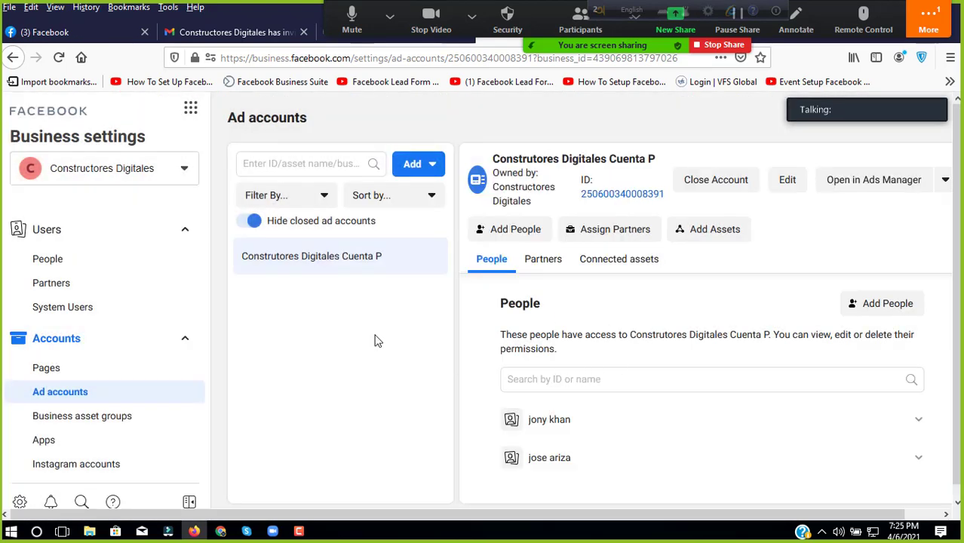
pyautogui.click(191, 112)
# Step: Open Events Manager from the business tools
pyautogui.click(434, 166)
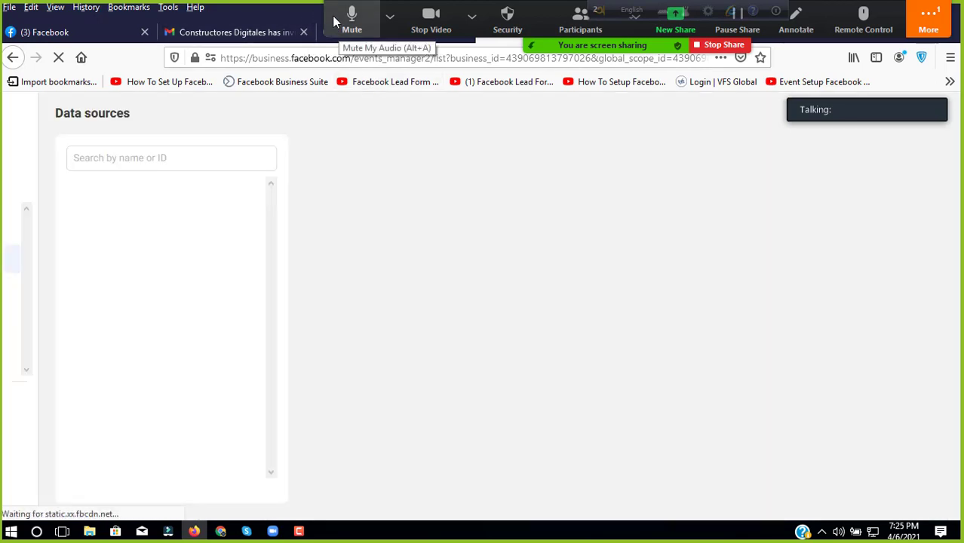
pyautogui.moveTo(331, 15); pyautogui.dragTo(360, 503)
pyautogui.click(398, 499)
pyautogui.click(527, 389)
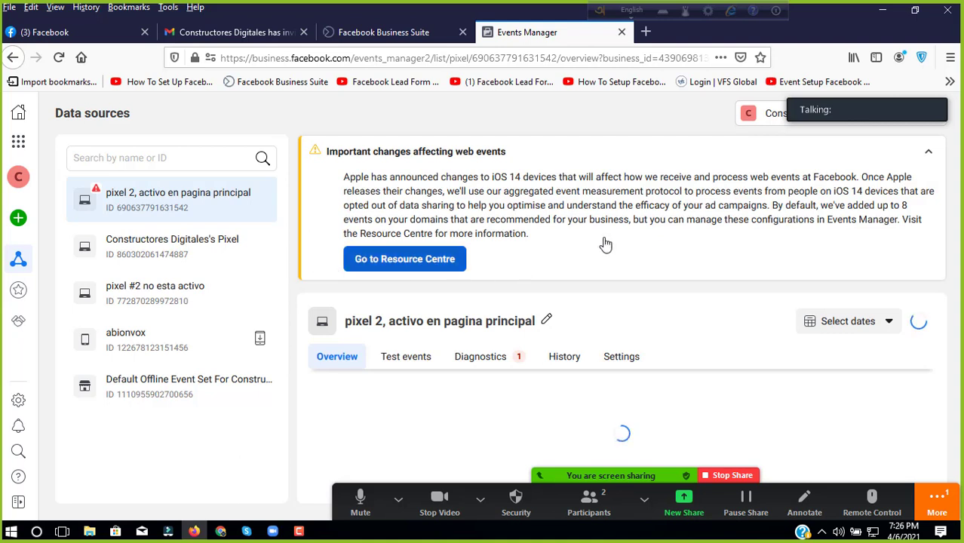
pyautogui.click(548, 484)
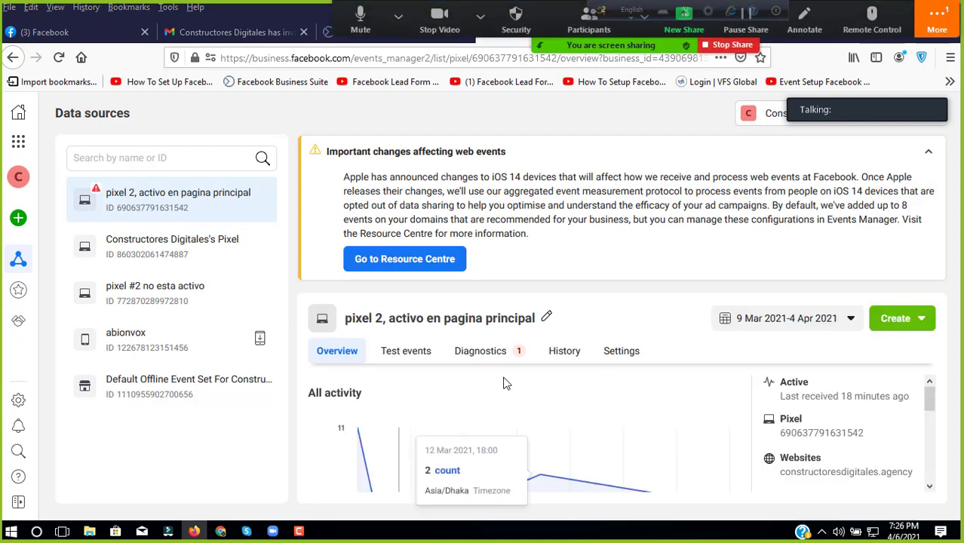
pyautogui.scroll(-2, 678, 397)
pyautogui.scroll(-2, 678, 398)
pyautogui.scroll(4, 606, 420)
pyautogui.scroll(-6, 430, 452)
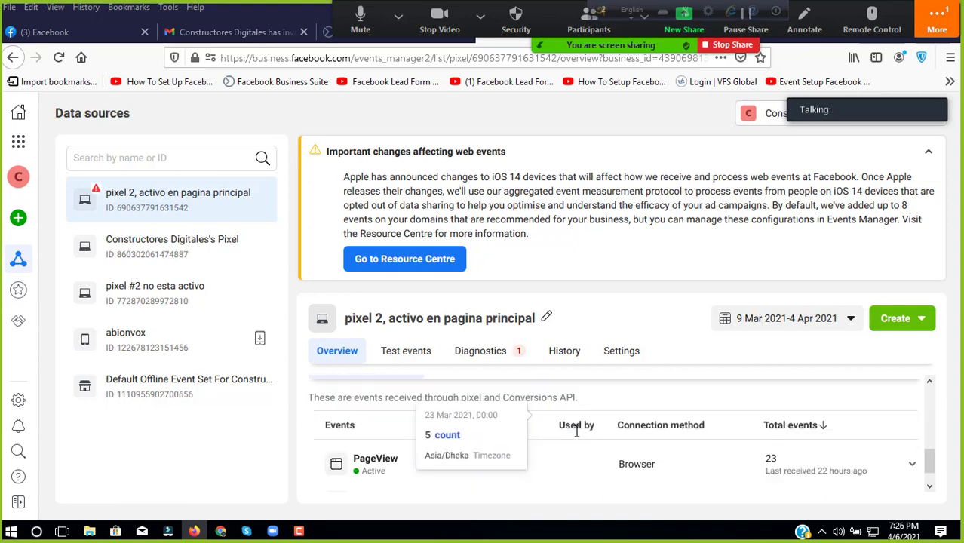
pyautogui.scroll(-1, 394, 441)
pyautogui.scroll(3, 429, 445)
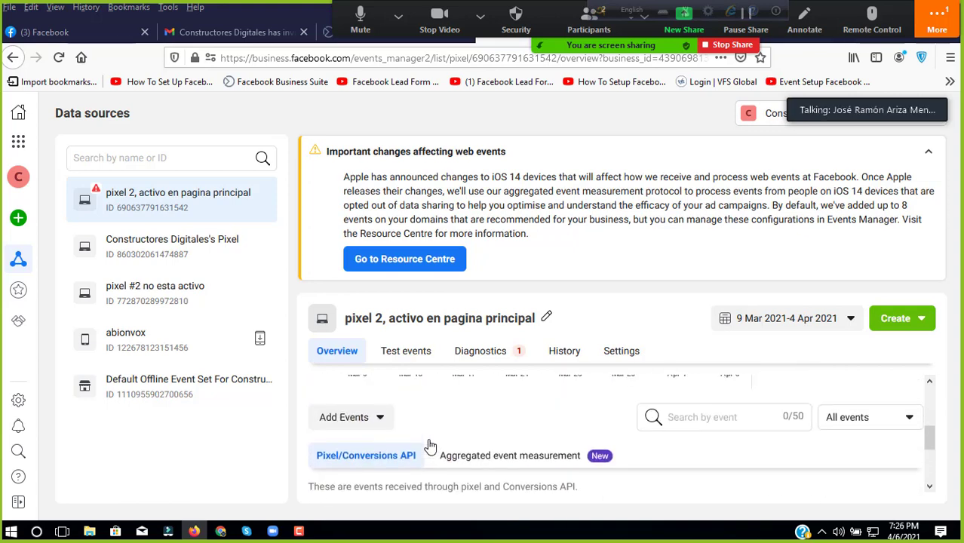
pyautogui.scroll(-3, 428, 448)
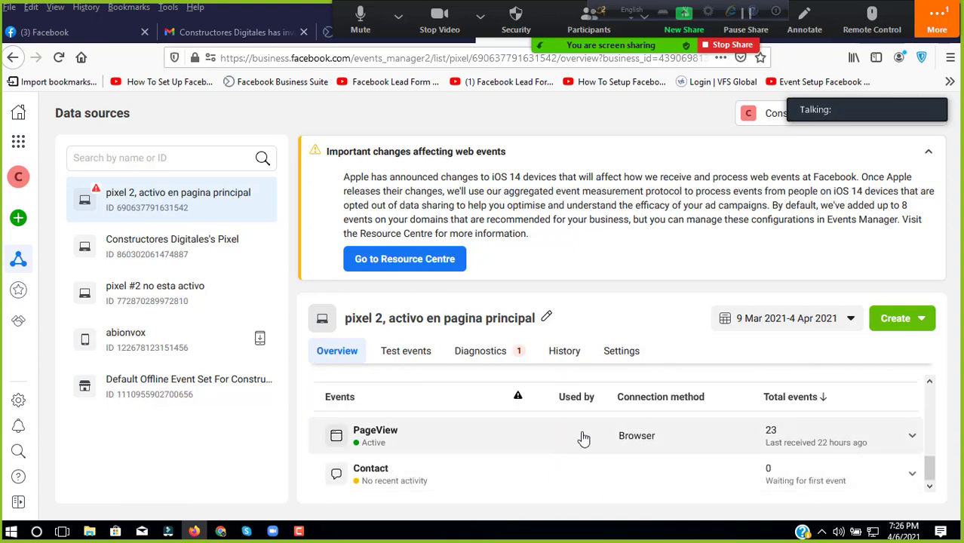
pyautogui.scroll(2, 565, 429)
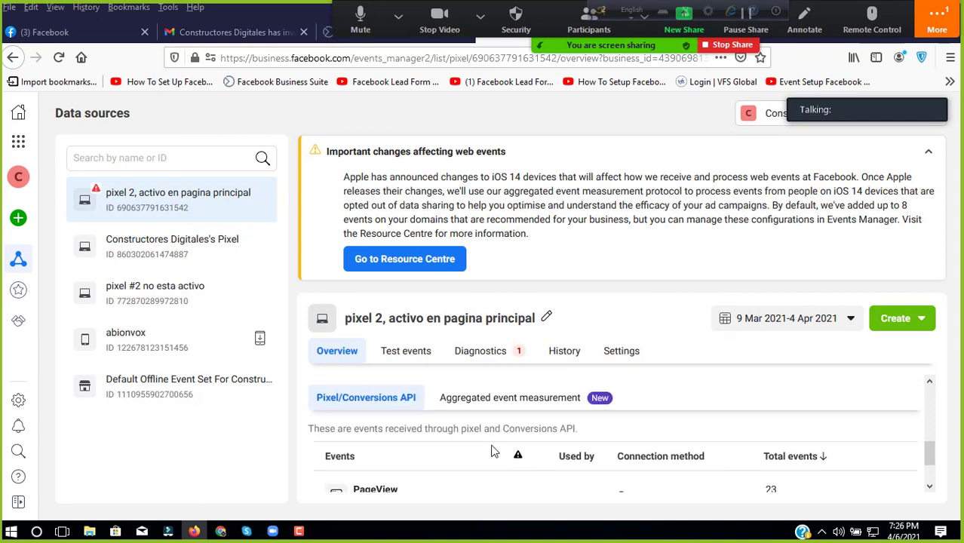
pyautogui.scroll(-2, 463, 452)
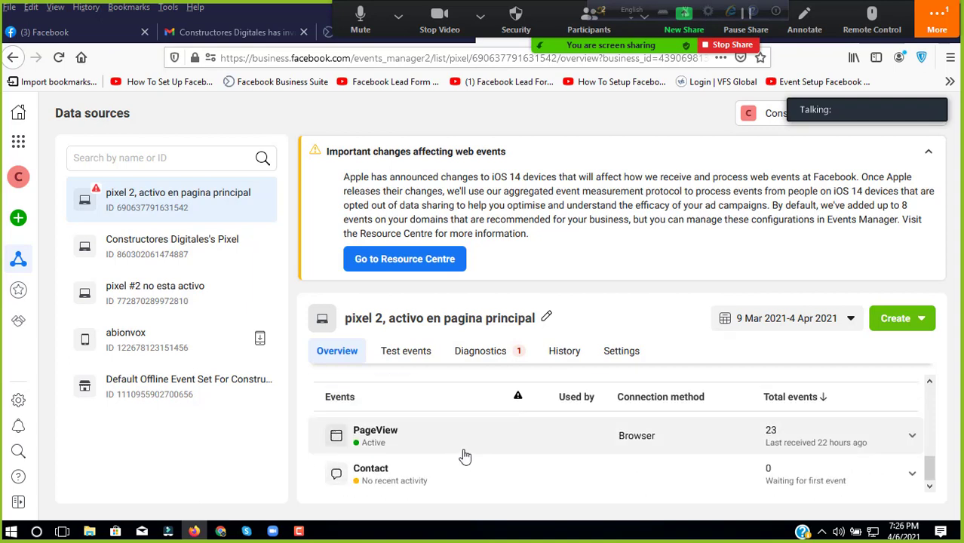
pyautogui.click(219, 243)
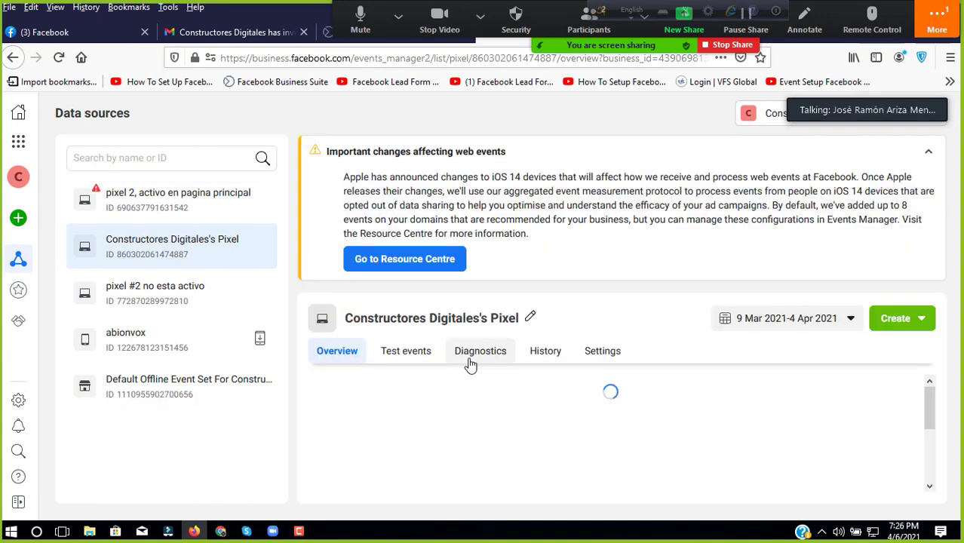
# Step: Review the pixel's PageView, GeneralEvent and ClickEvent activity and select its ID
pyautogui.scroll(-1, 477, 427)
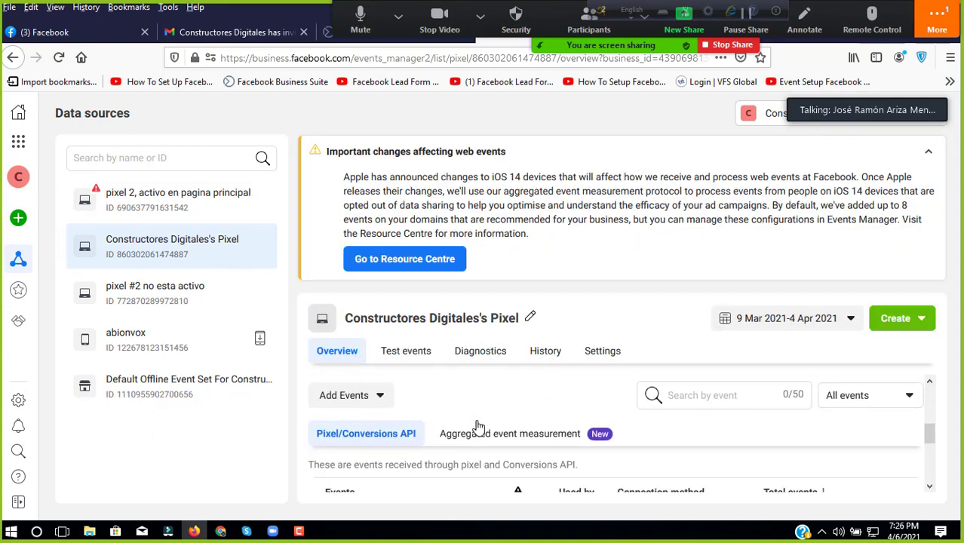
pyautogui.scroll(-2, 476, 433)
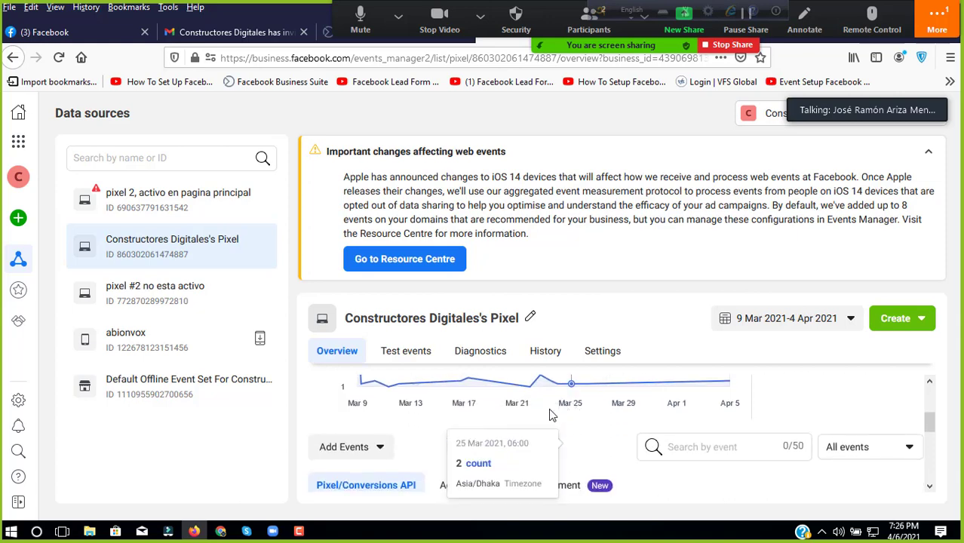
pyautogui.scroll(3, 474, 442)
pyautogui.scroll(-5, 471, 443)
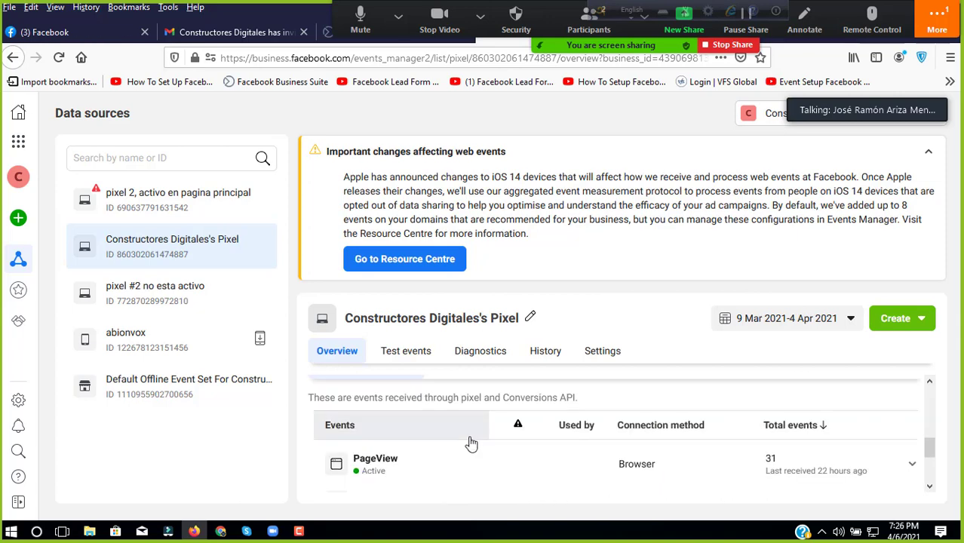
pyautogui.scroll(1, 450, 434)
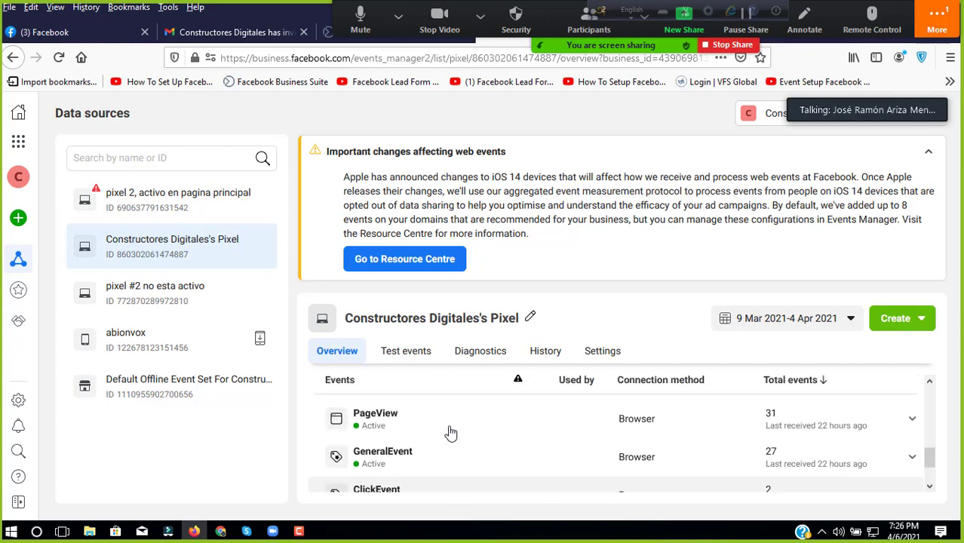
pyautogui.scroll(-1, 450, 433)
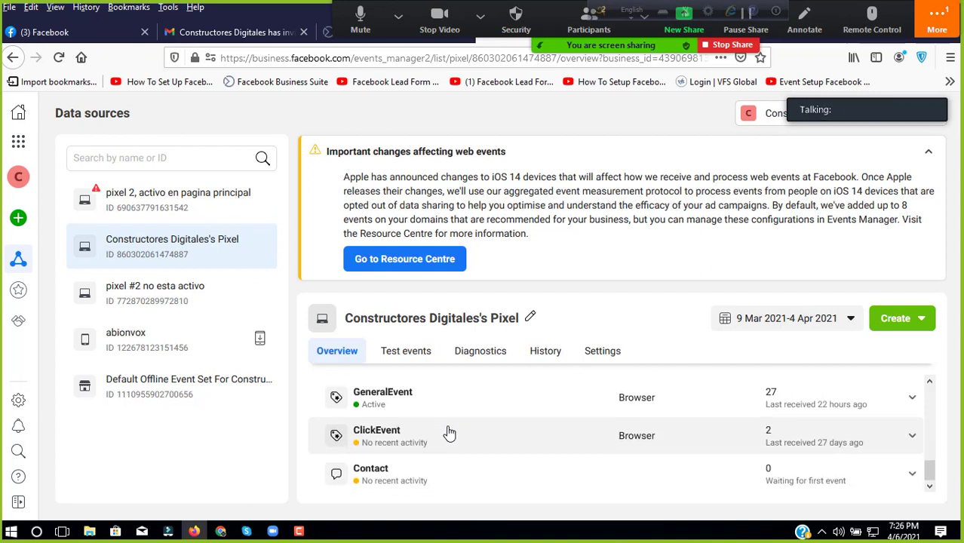
pyautogui.scroll(3, 450, 433)
pyautogui.scroll(-3, 450, 433)
pyautogui.scroll(2, 450, 433)
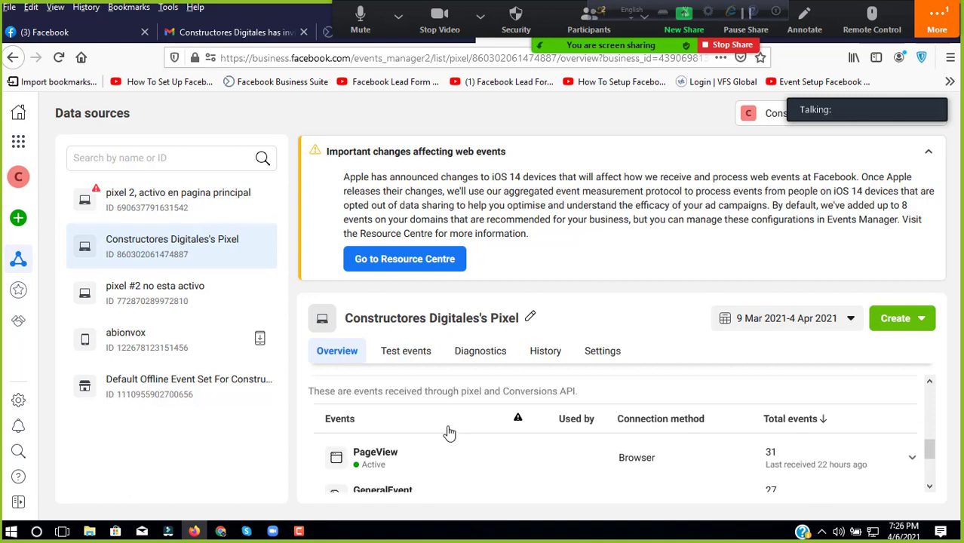
pyautogui.scroll(2, 449, 433)
pyautogui.scroll(-3, 512, 430)
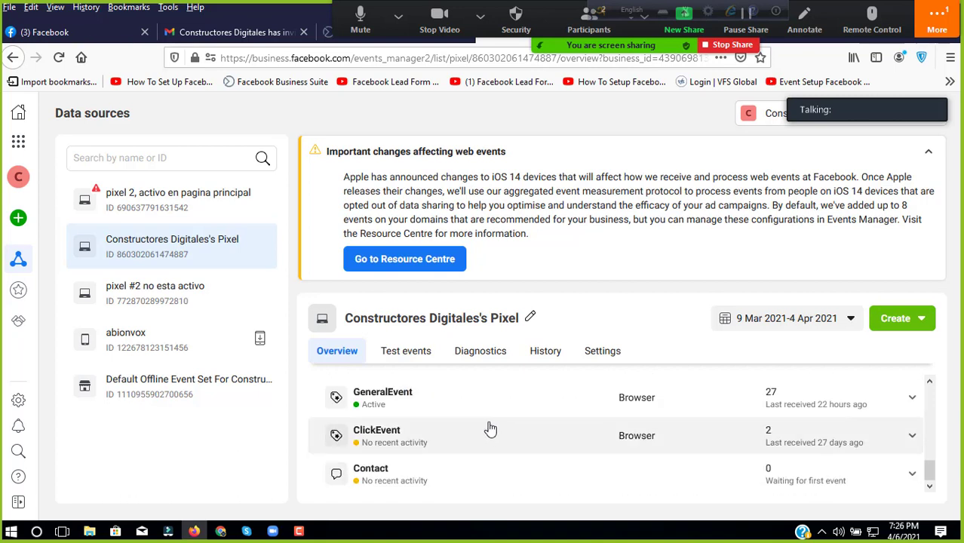
pyautogui.doubleClick(184, 257)
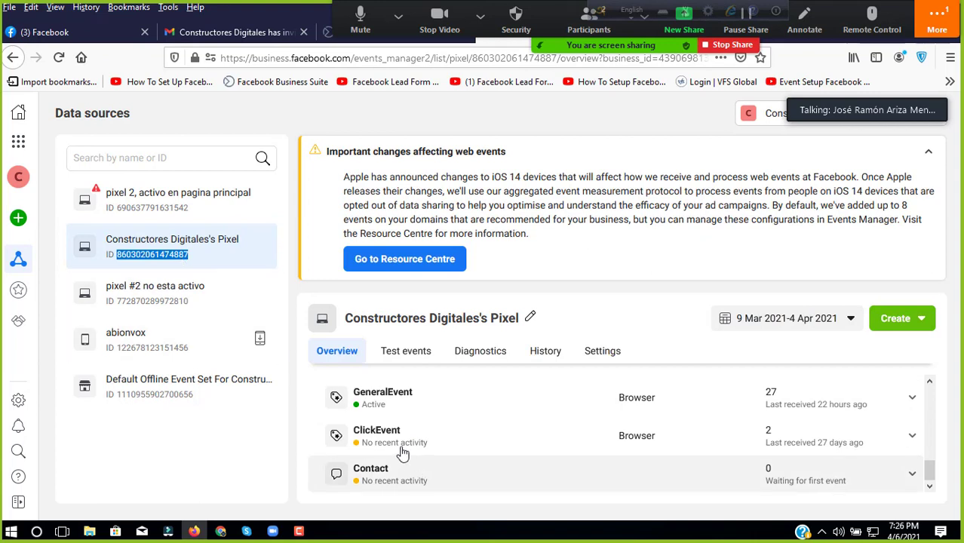
pyautogui.scroll(5, 513, 443)
pyautogui.scroll(-5, 507, 441)
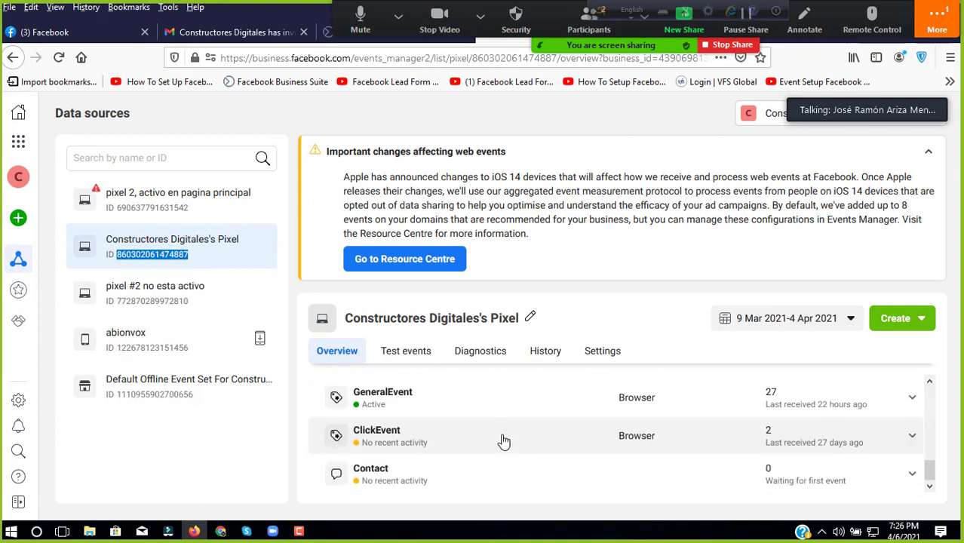
pyautogui.scroll(4, 501, 441)
pyautogui.scroll(5, 504, 441)
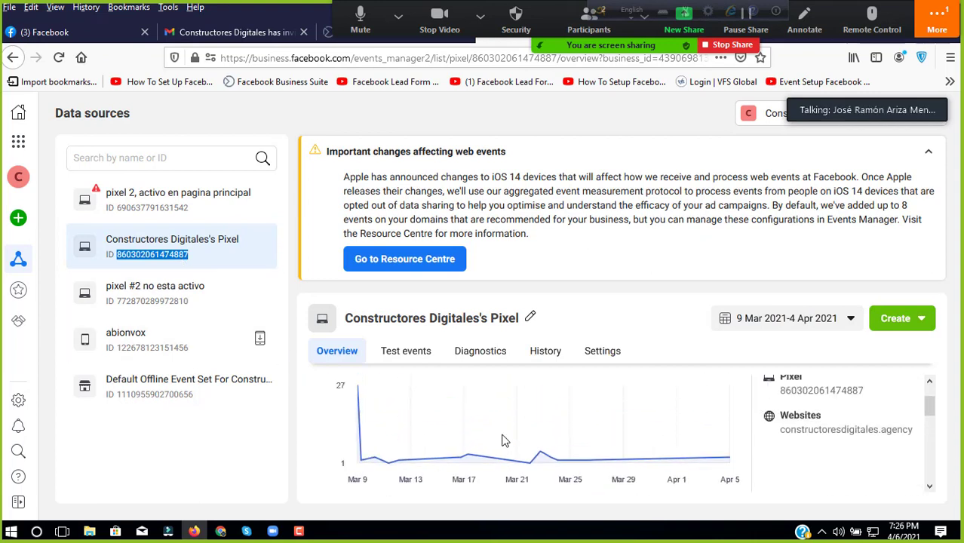
pyautogui.scroll(-5, 504, 441)
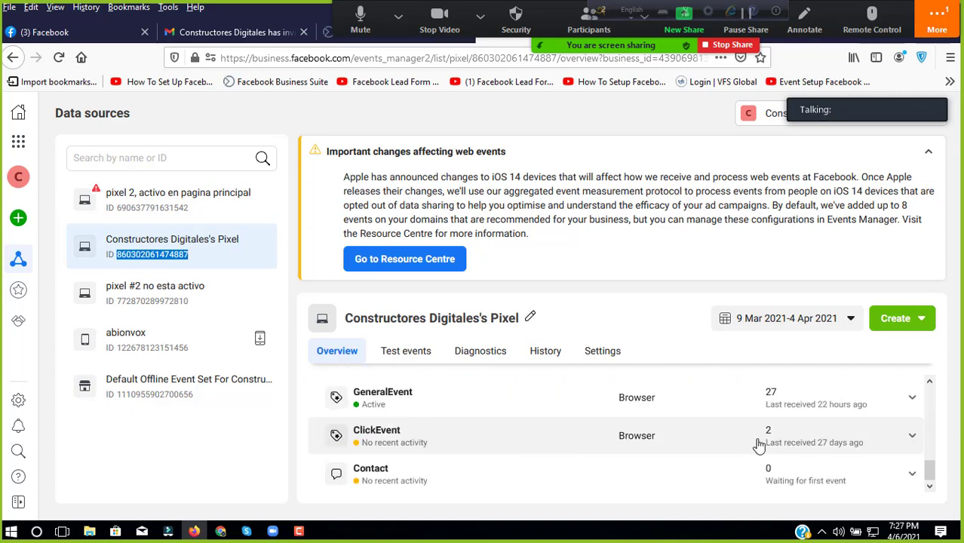
pyautogui.scroll(3, 752, 443)
pyautogui.scroll(-3, 762, 447)
pyautogui.scroll(2, 753, 441)
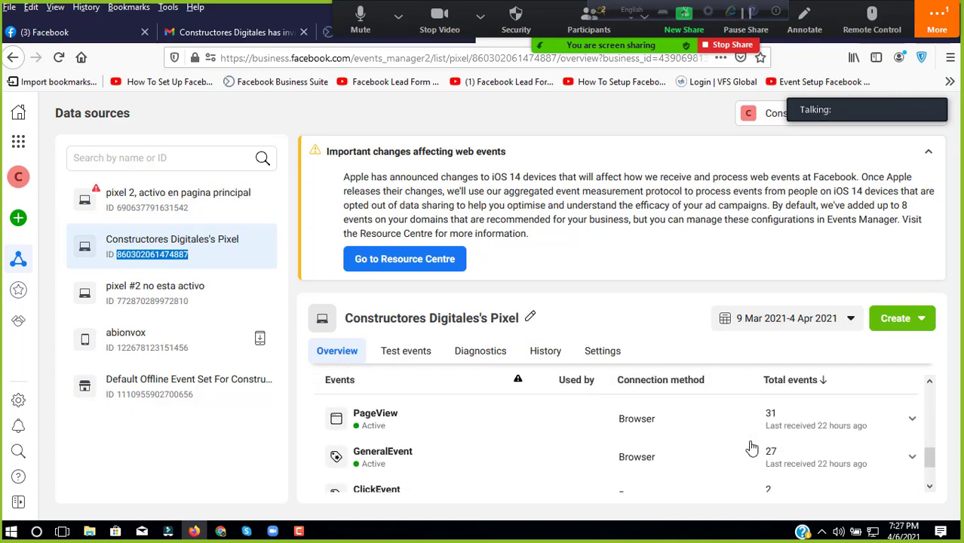
pyautogui.scroll(-2, 748, 447)
pyautogui.scroll(3, 749, 447)
pyautogui.scroll(-3, 749, 448)
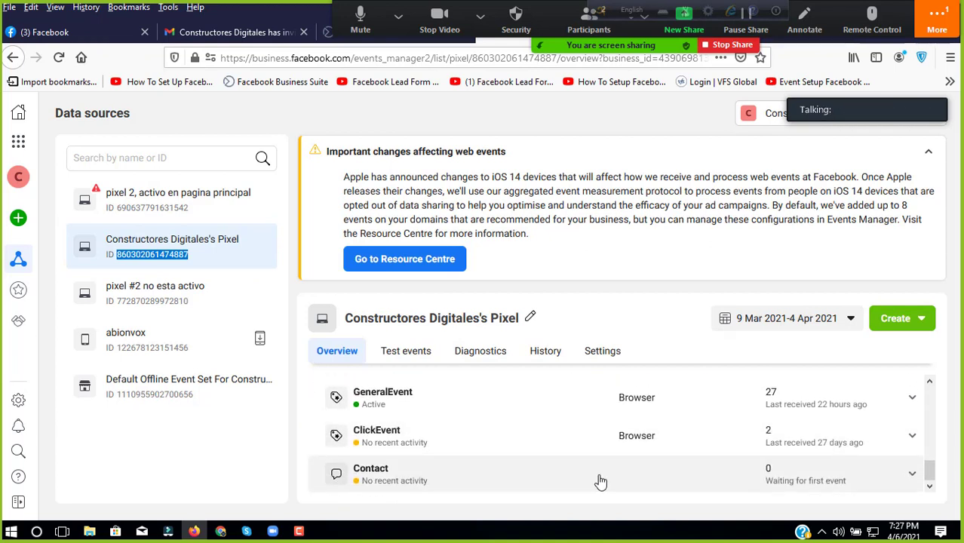
pyautogui.scroll(3, 602, 477)
pyautogui.scroll(-3, 601, 480)
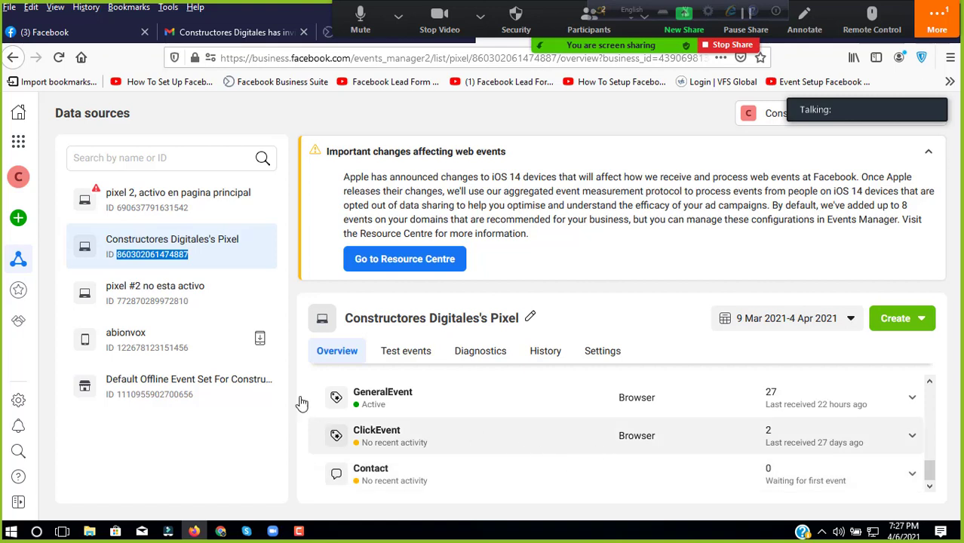
pyautogui.click(214, 217)
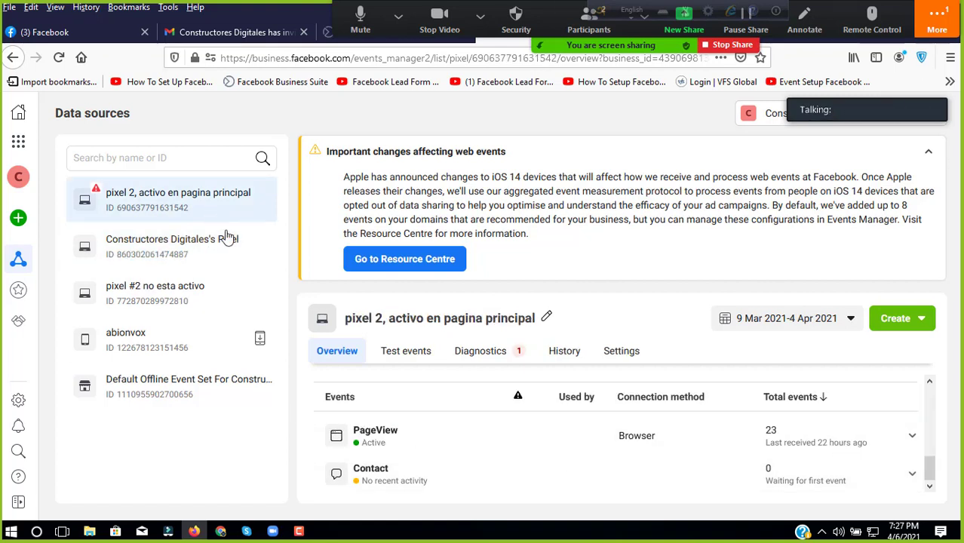
pyautogui.click(228, 239)
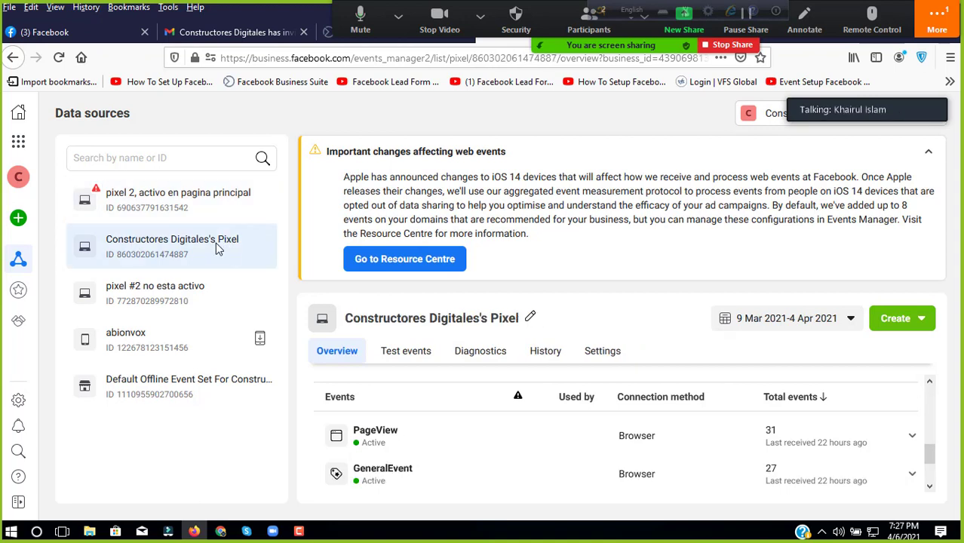
pyautogui.doubleClick(164, 256)
pyautogui.rightClick(162, 257)
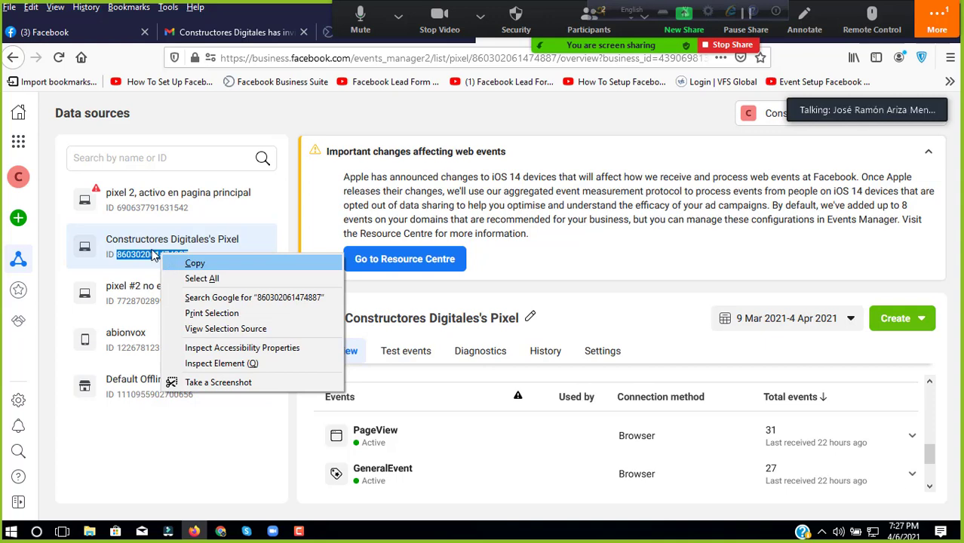
pyautogui.click(175, 262)
pyautogui.click(152, 255)
pyautogui.doubleClick(154, 256)
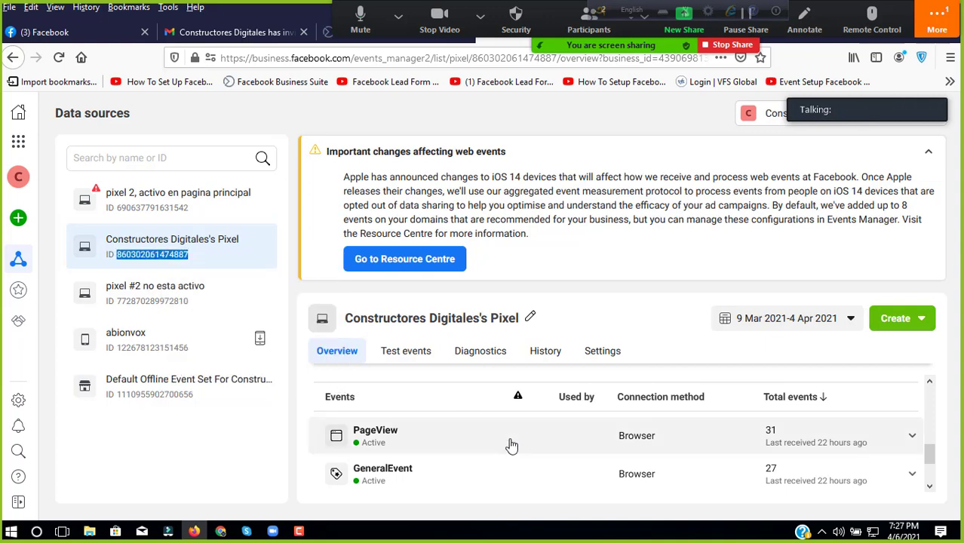
pyautogui.scroll(-1, 512, 445)
pyautogui.scroll(3, 510, 438)
pyautogui.scroll(-2, 510, 445)
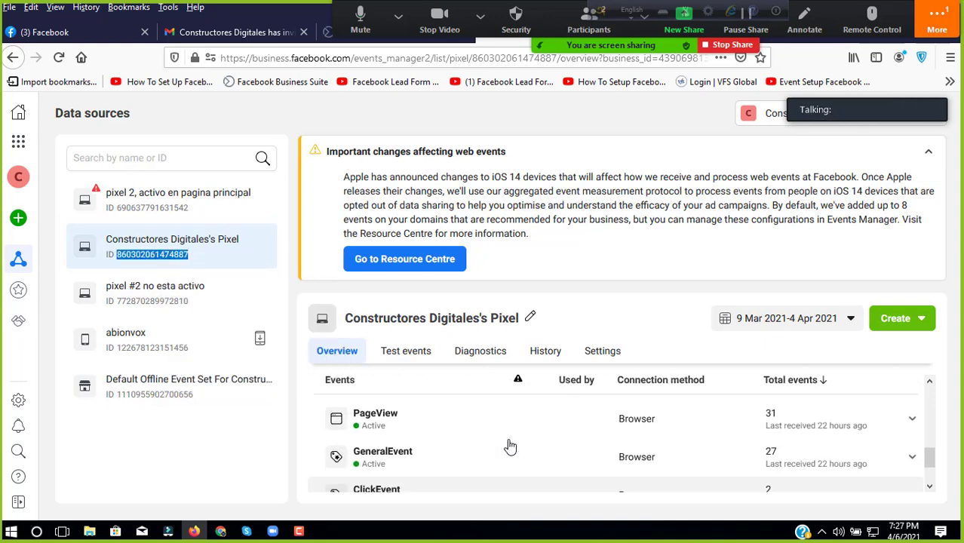
pyautogui.click(595, 355)
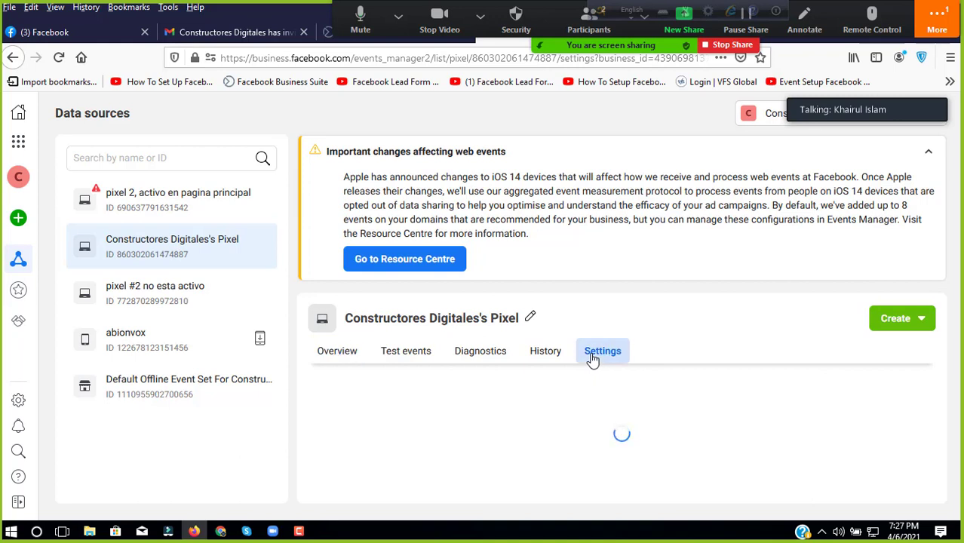
# Step: Switch on Automatic advanced matching in the pixel's settings
pyautogui.scroll(-5, 553, 406)
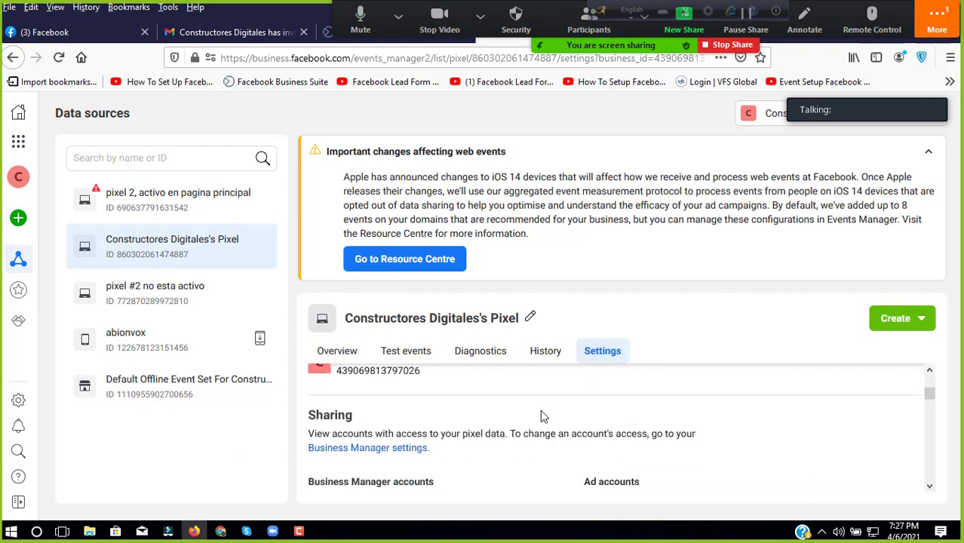
pyautogui.scroll(1, 498, 426)
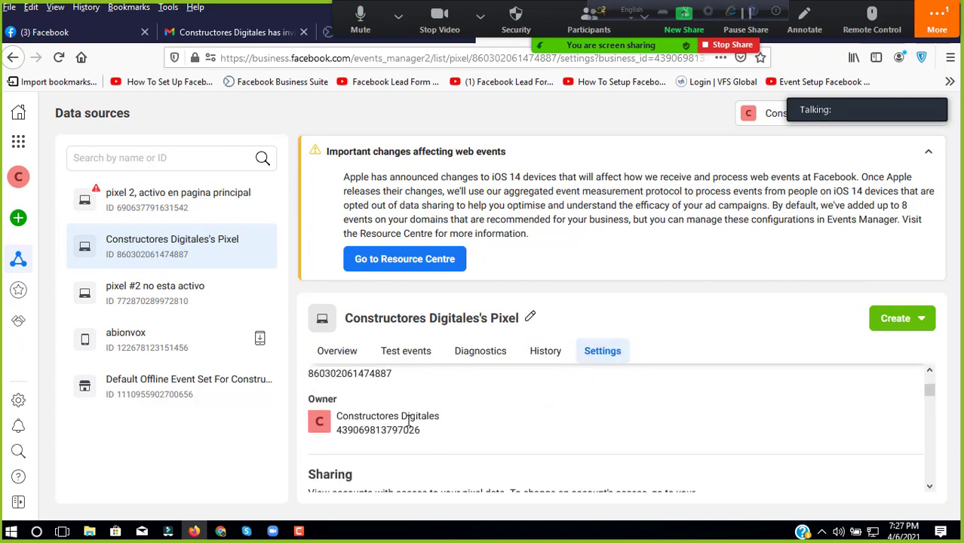
pyautogui.scroll(-3, 422, 426)
pyautogui.scroll(1, 436, 436)
pyautogui.scroll(-1, 483, 431)
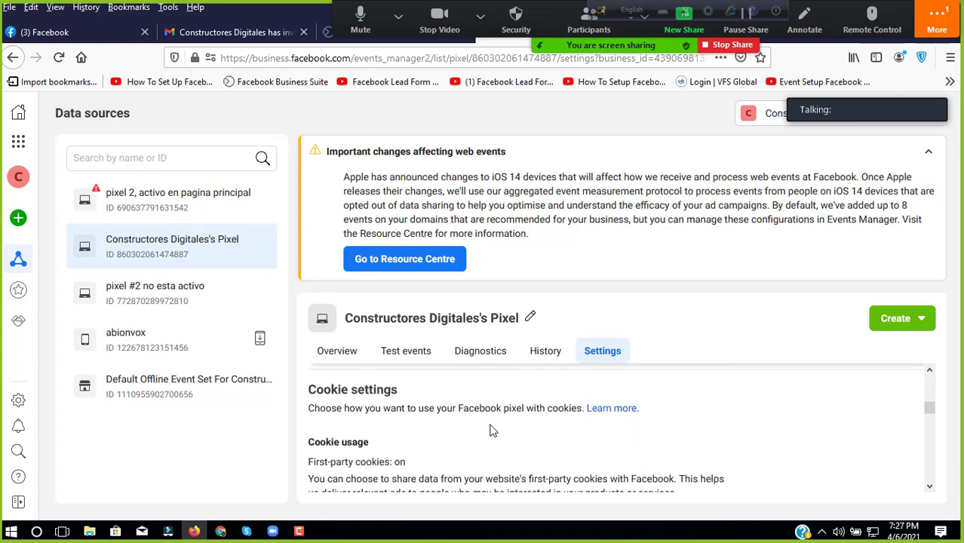
pyautogui.scroll(-4, 490, 430)
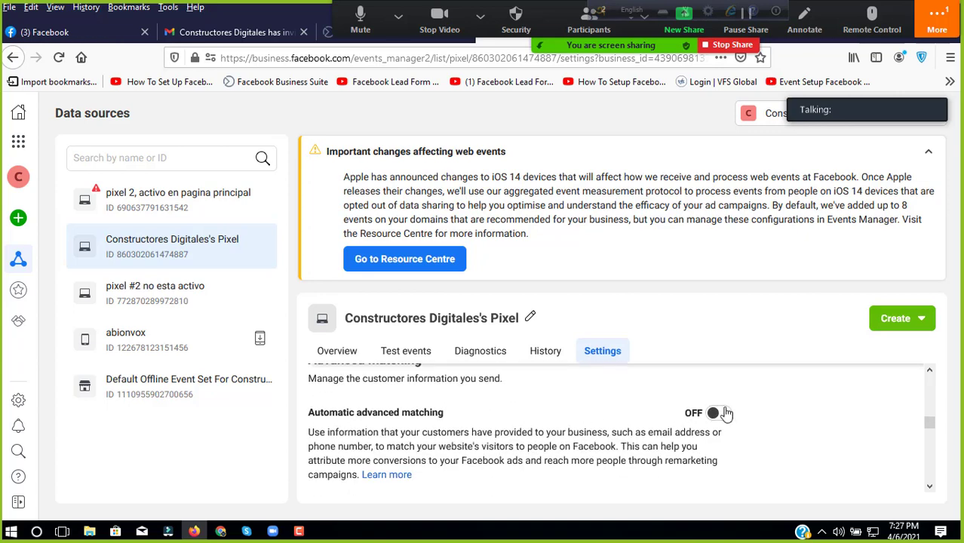
pyautogui.click(716, 413)
# Step: Review the WordPress connected partner details
pyautogui.scroll(-1, 584, 418)
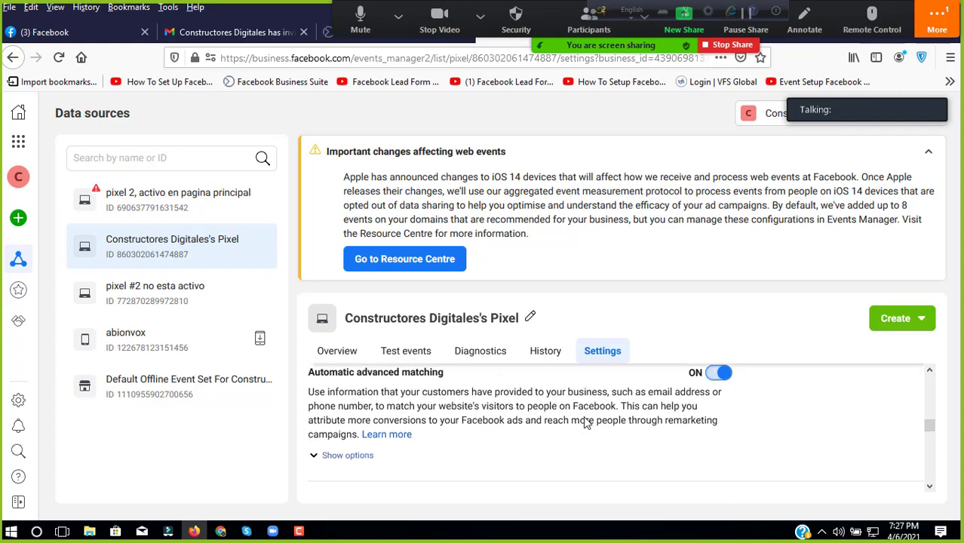
pyautogui.scroll(-2, 587, 423)
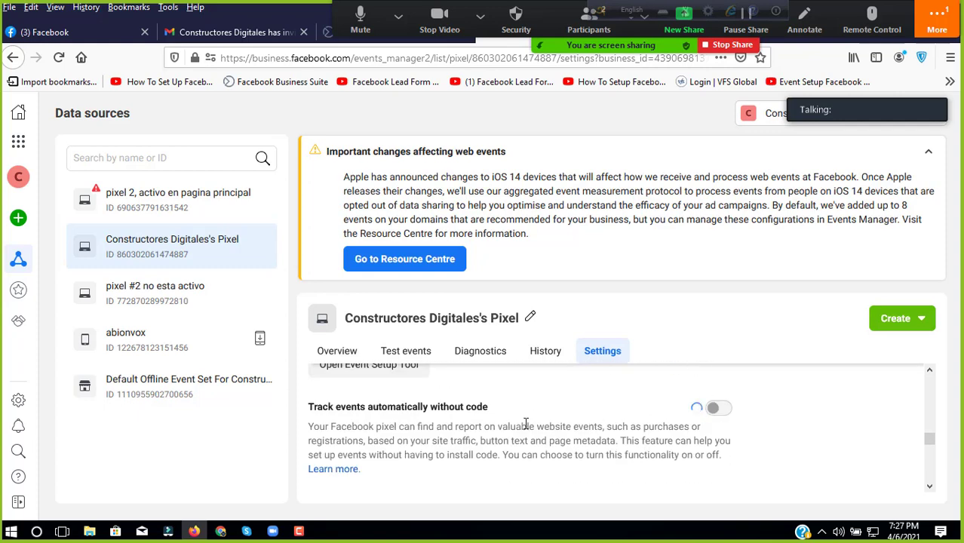
pyautogui.scroll(-10, 510, 426)
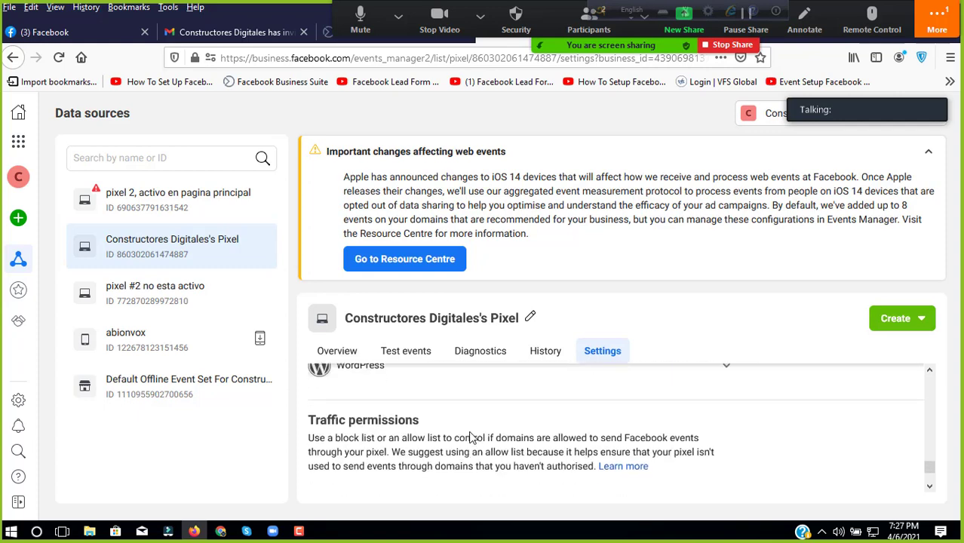
pyautogui.scroll(2, 471, 433)
pyautogui.click(480, 419)
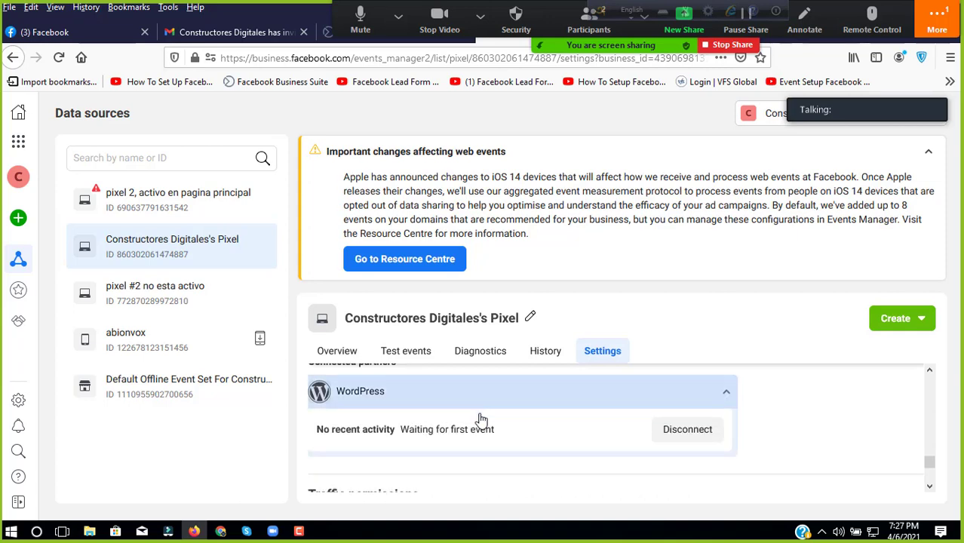
pyautogui.scroll(-3, 481, 419)
pyautogui.scroll(8, 460, 433)
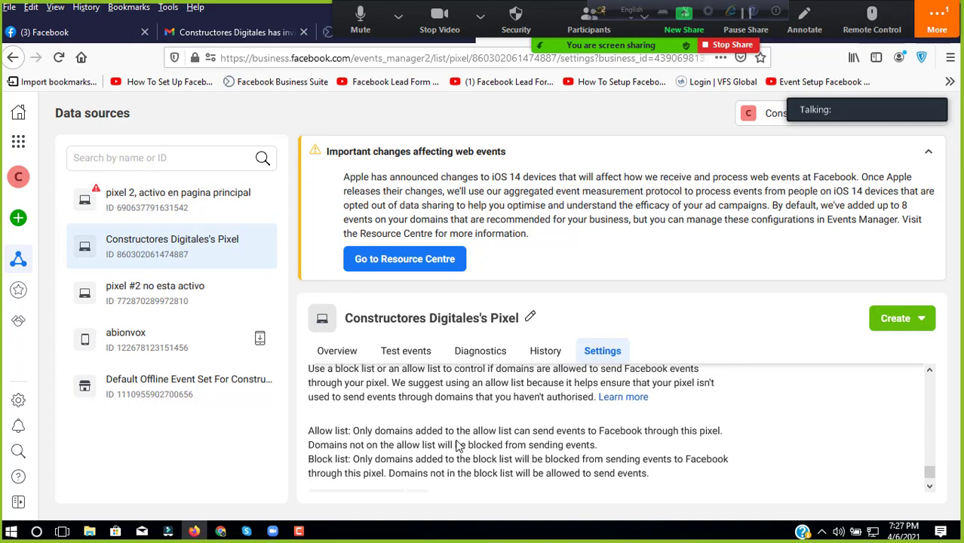
pyautogui.scroll(10, 457, 440)
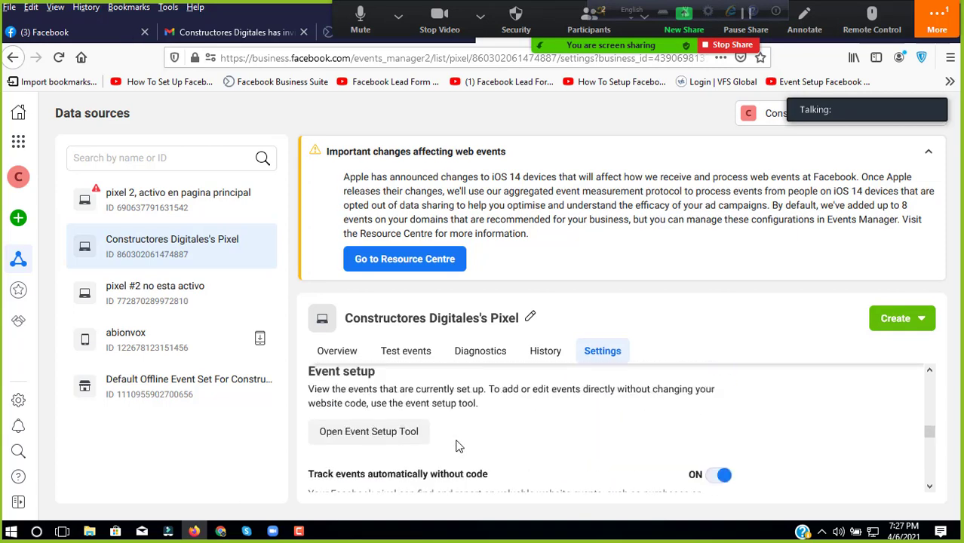
pyautogui.scroll(10, 457, 446)
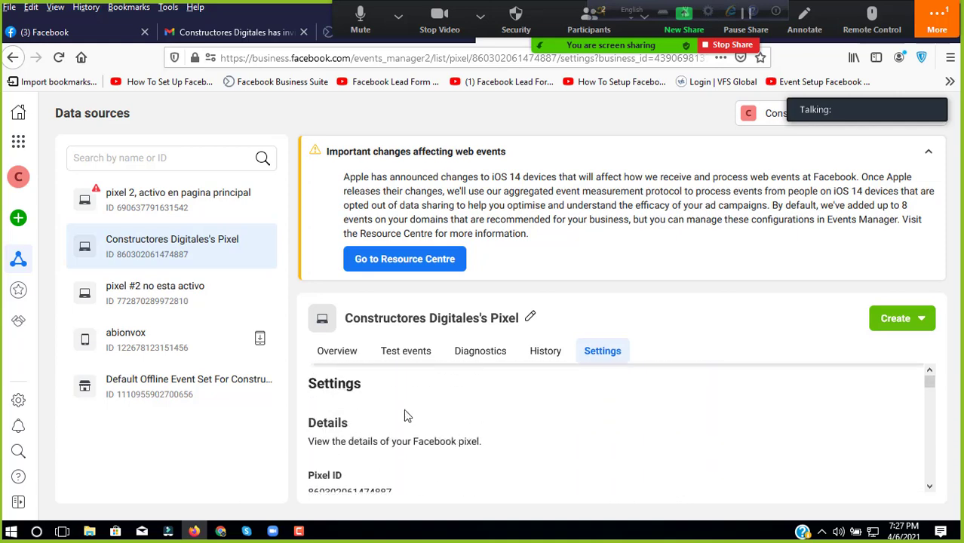
pyautogui.click(407, 356)
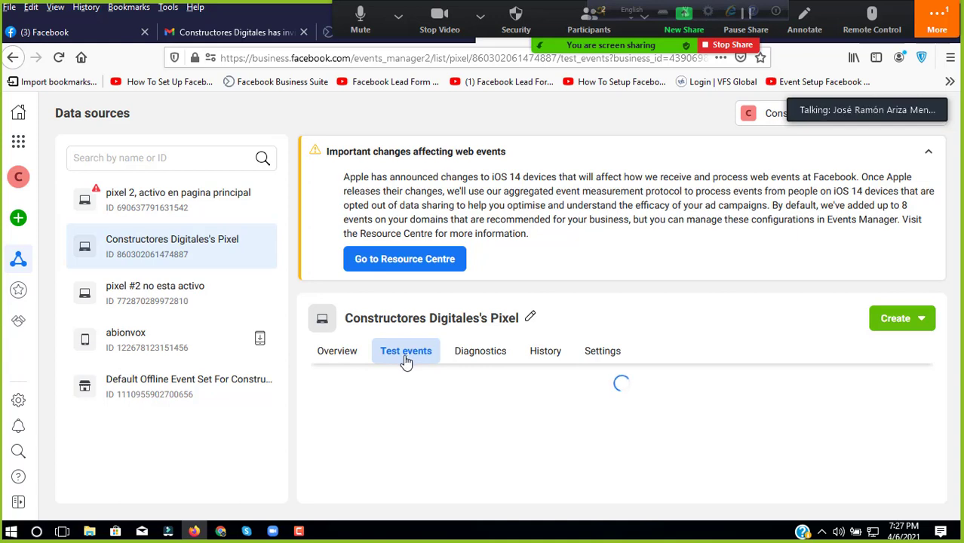
# Step: Return to the pixel's overview and copy its website domain constructoresdigitales.agency
pyautogui.scroll(-2, 475, 401)
pyautogui.scroll(-5, 475, 400)
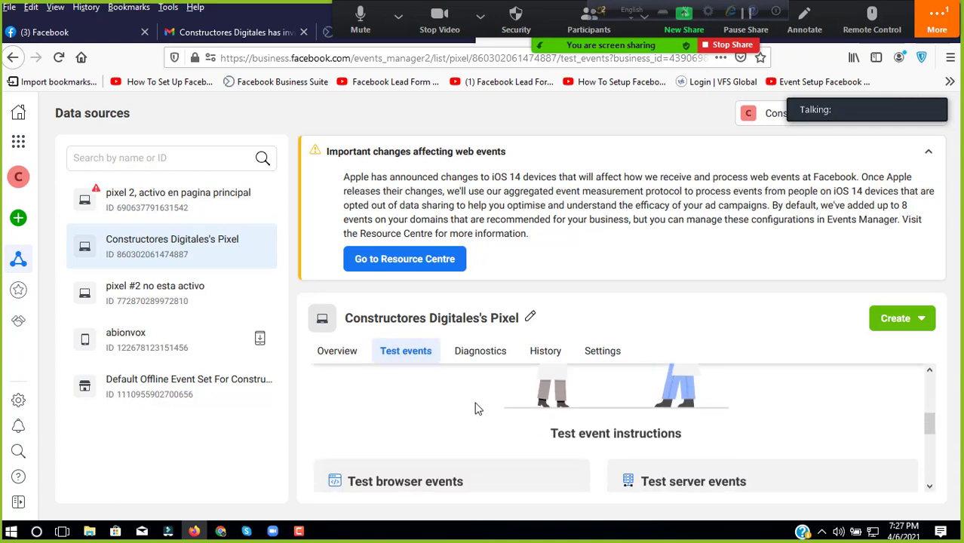
pyautogui.click(343, 354)
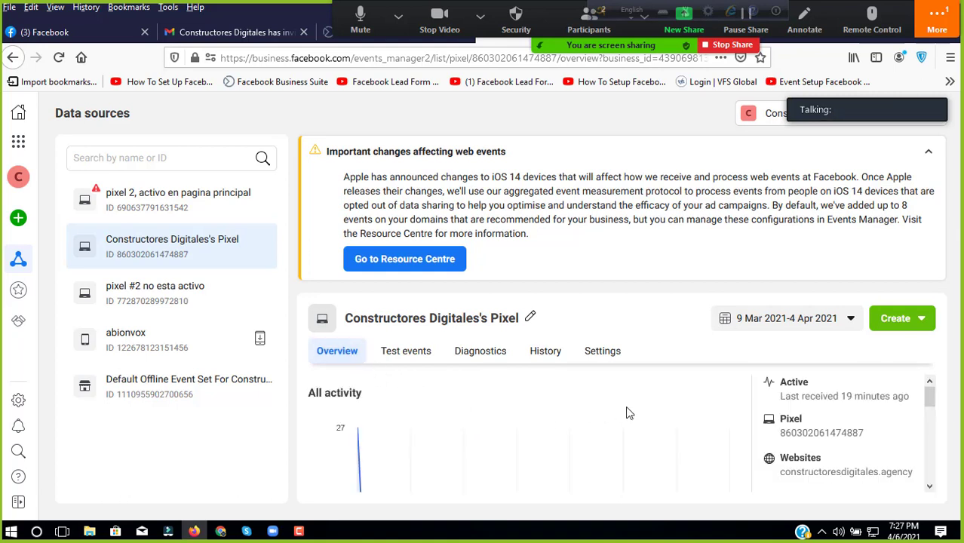
pyautogui.tripleClick(830, 474)
pyautogui.hotkey('ctrl', 'c')
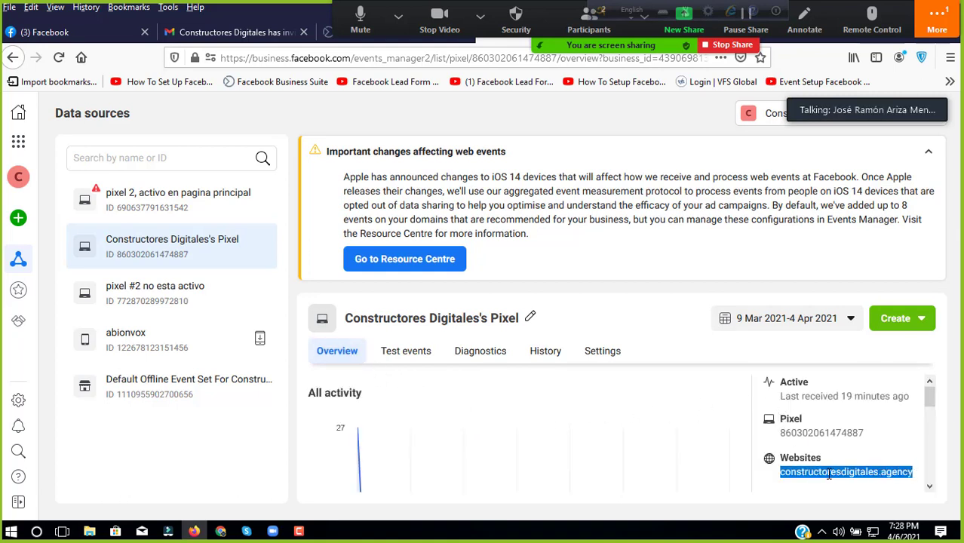
pyautogui.rightClick(827, 474)
pyautogui.click(816, 324)
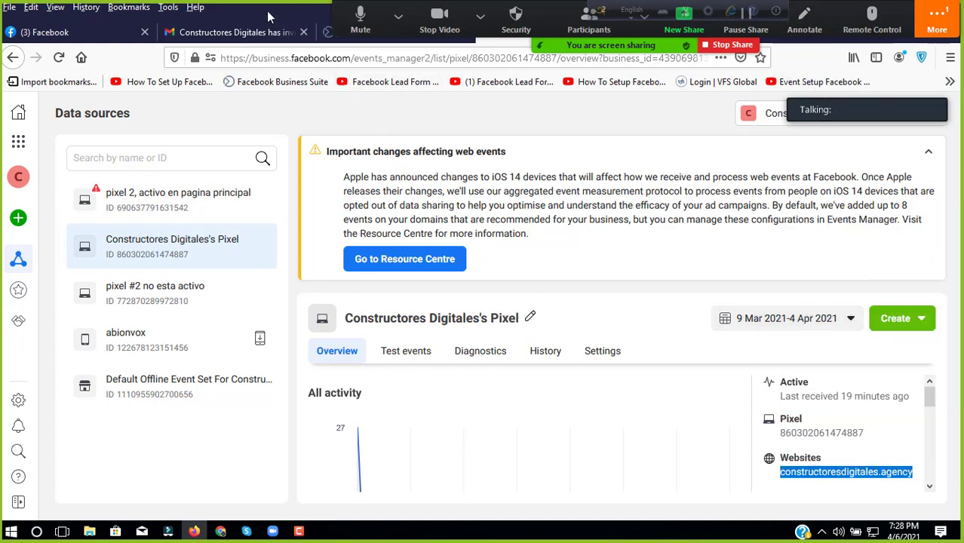
pyautogui.moveTo(293, 9); pyautogui.dragTo(285, 146)
# Step: Create a new desktop folder named 'Colombia Boss'
pyautogui.click(676, 141)
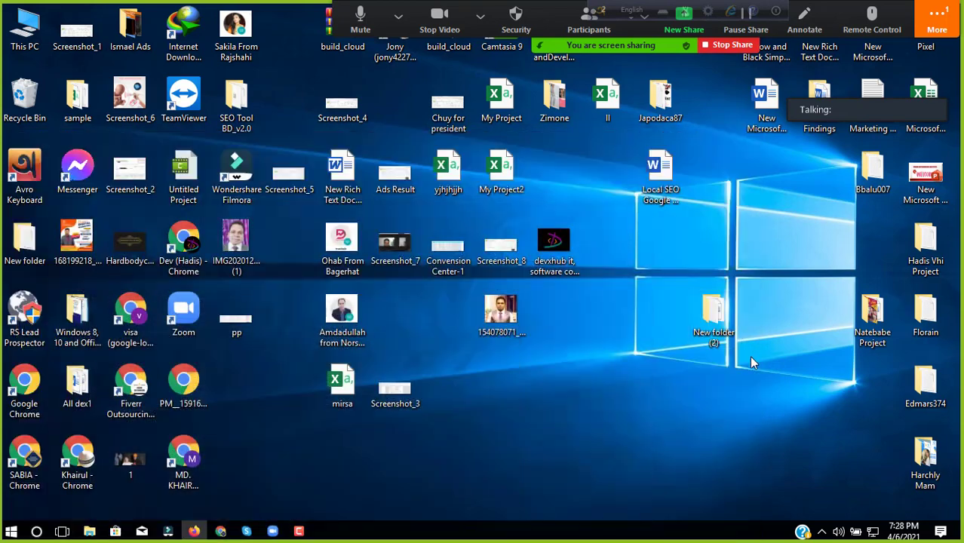
pyautogui.moveTo(717, 320); pyautogui.dragTo(822, 464)
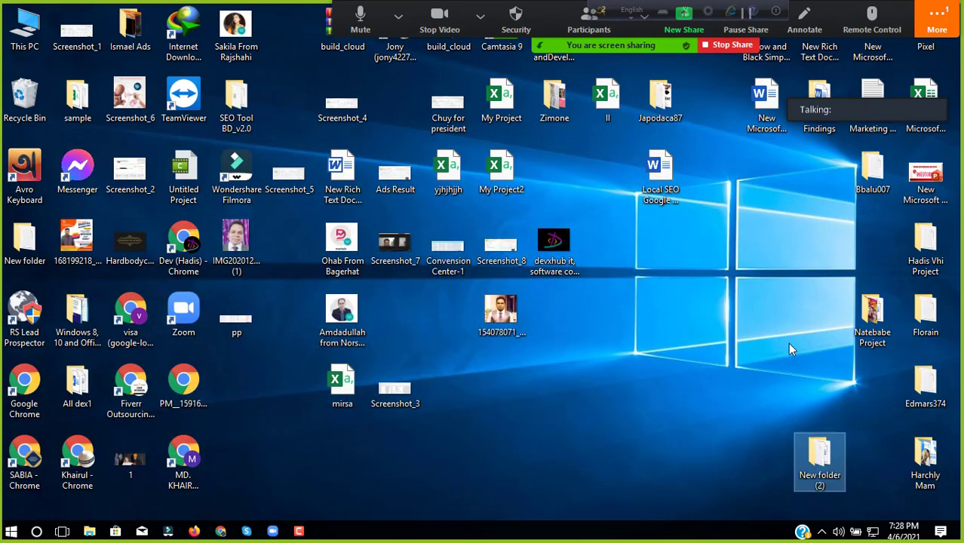
pyautogui.rightClick(795, 256)
pyautogui.moveTo(824, 375)
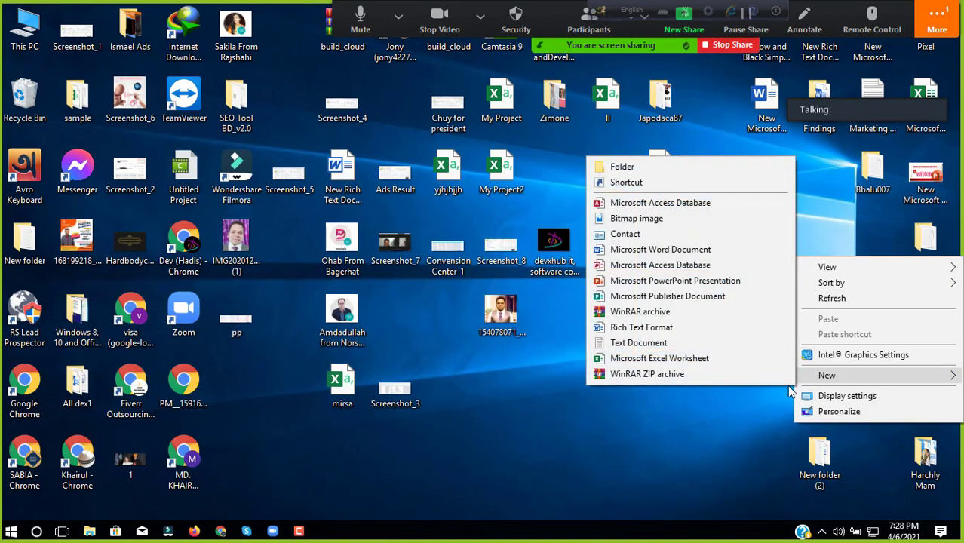
pyautogui.click(653, 168)
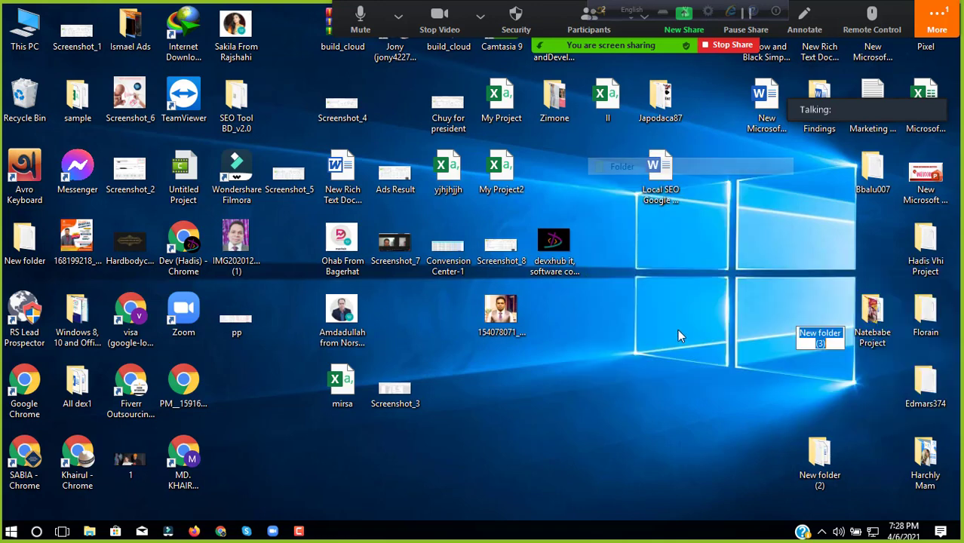
pyautogui.rightClick(806, 323)
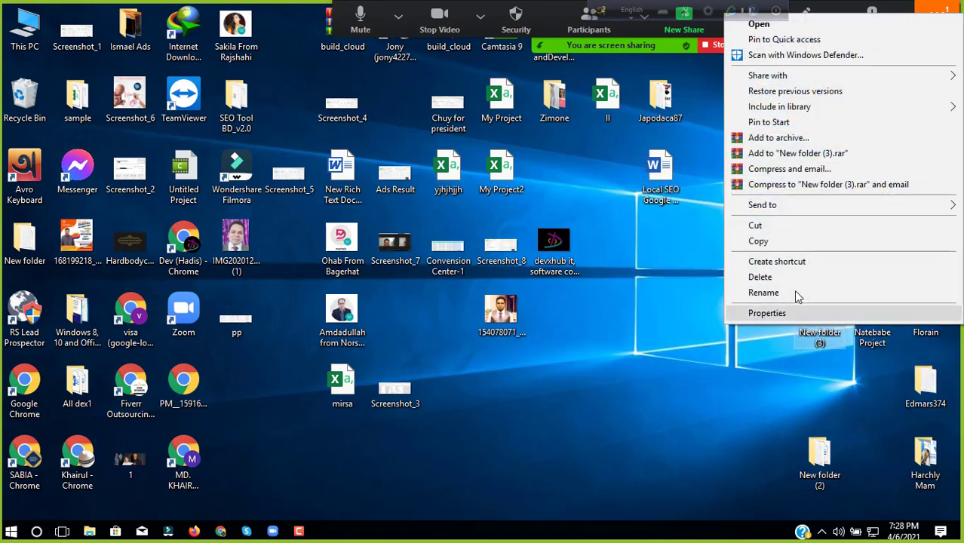
pyautogui.click(797, 294)
pyautogui.write('Cd')
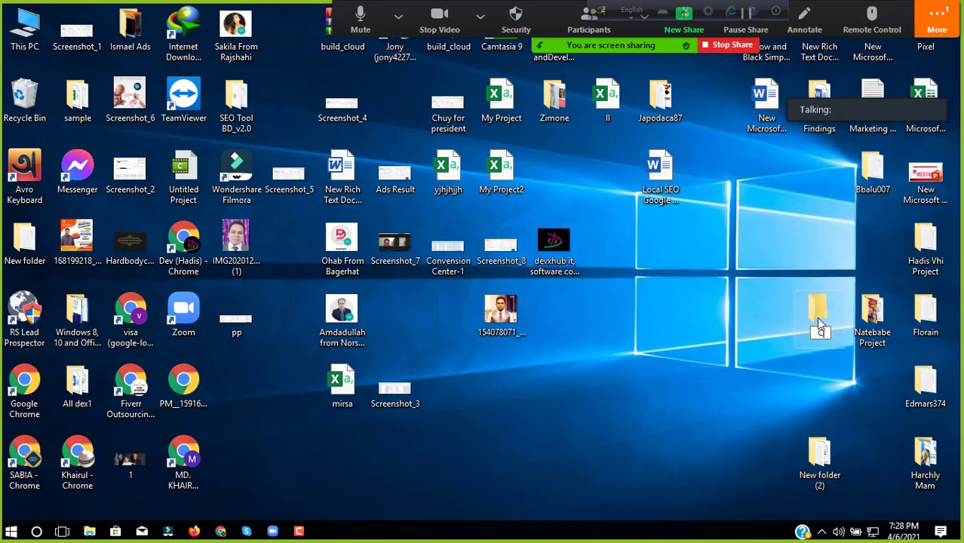
pyautogui.write('lombia Boss')
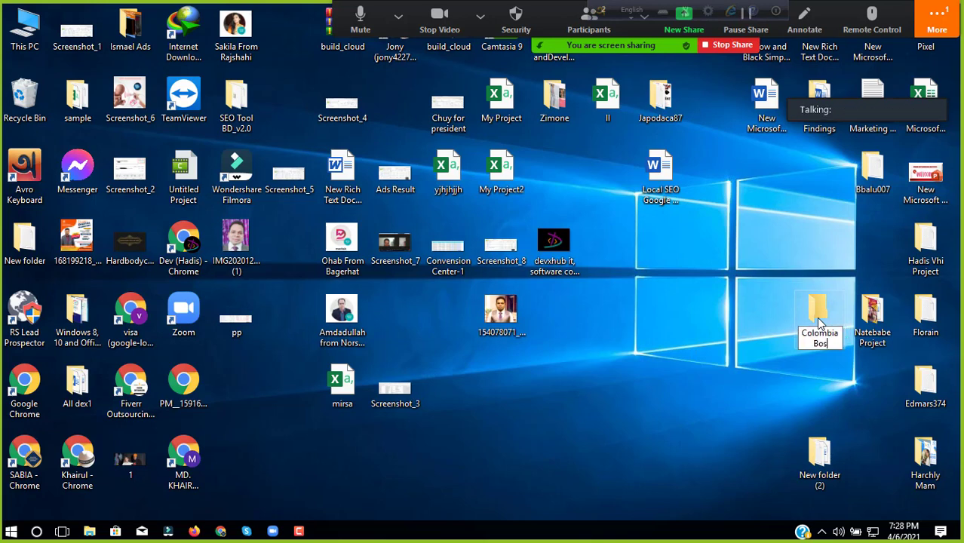
pyautogui.click(724, 379)
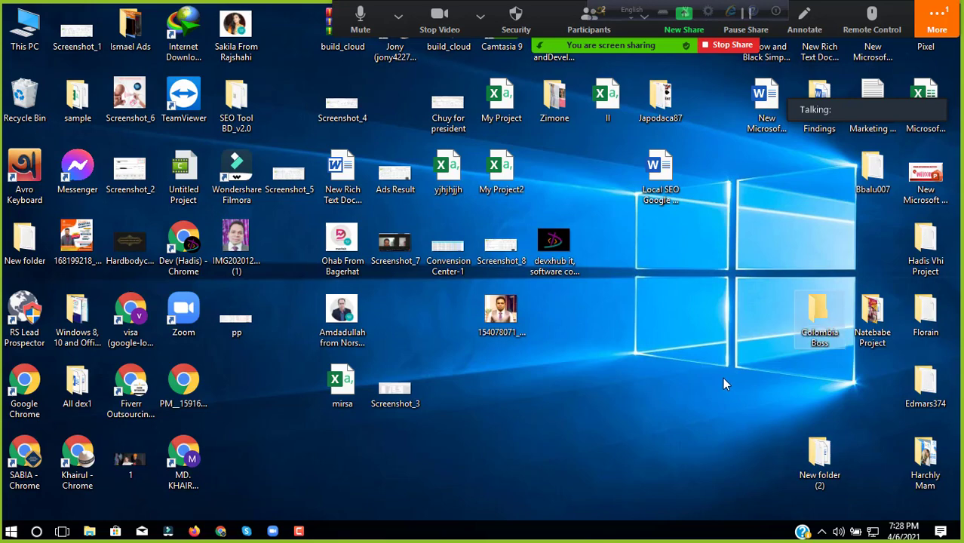
# Step: Inside Colombia Boss, create a New Text Document with the default name and open it in Notepad
pyautogui.doubleClick(821, 308)
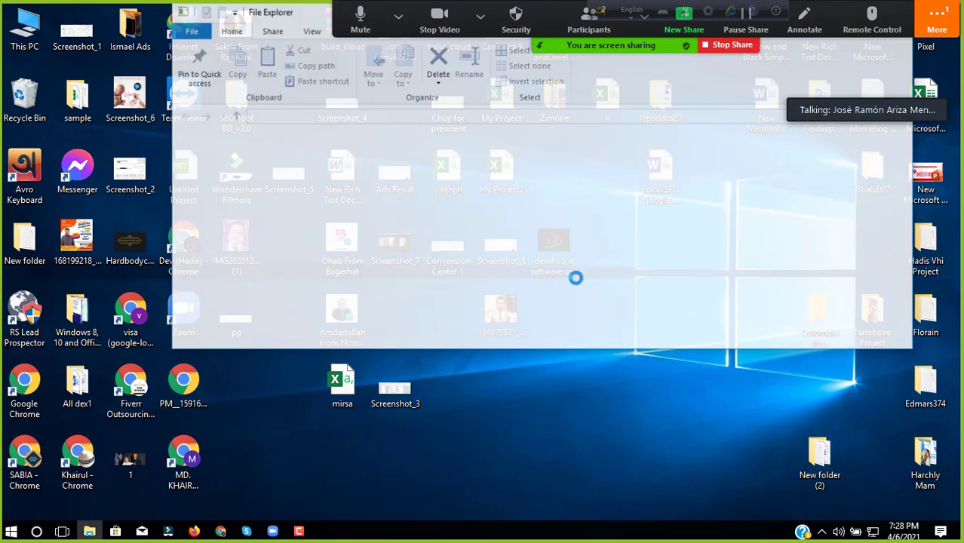
pyautogui.rightClick(406, 193)
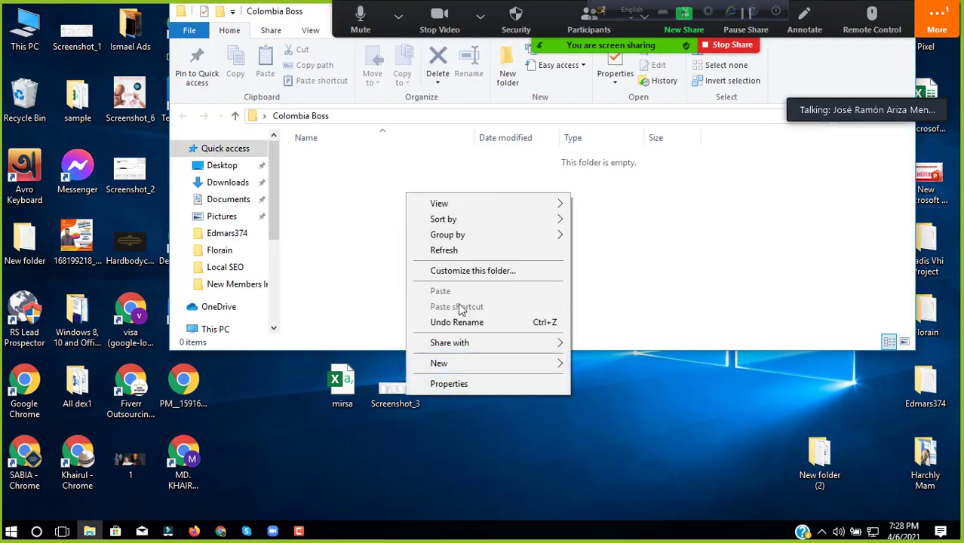
pyautogui.click(478, 362)
pyautogui.click(618, 331)
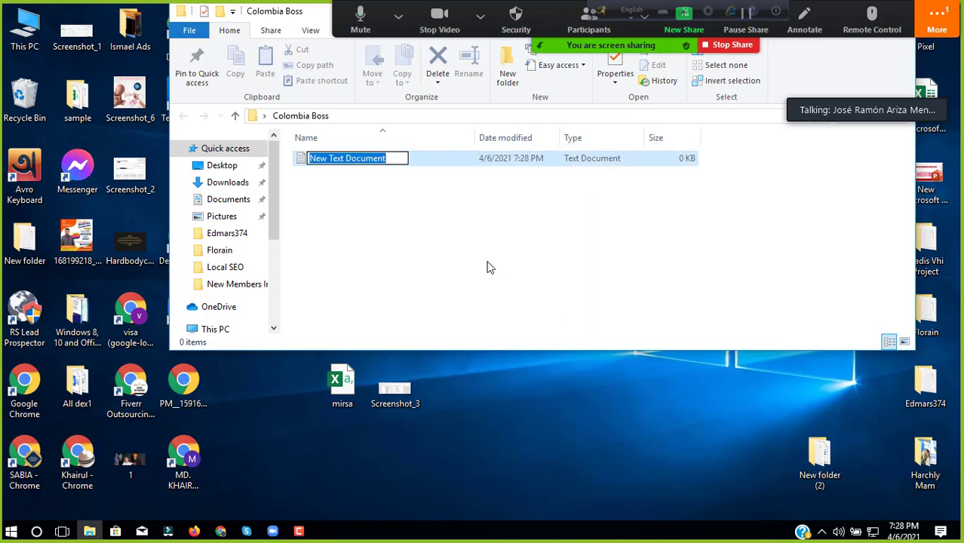
pyautogui.click(487, 267)
pyautogui.doubleClick(403, 158)
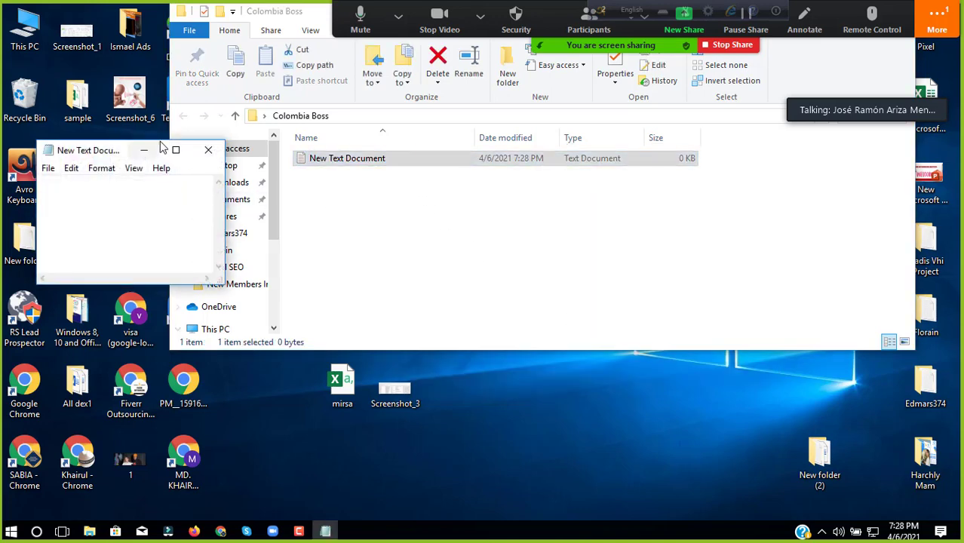
# Step: Paste constructoresdigitales.agency into the note and add 'Per Day Cost: 10 for cost', 'Images', '3 to 4 days testing'
pyautogui.click(187, 149)
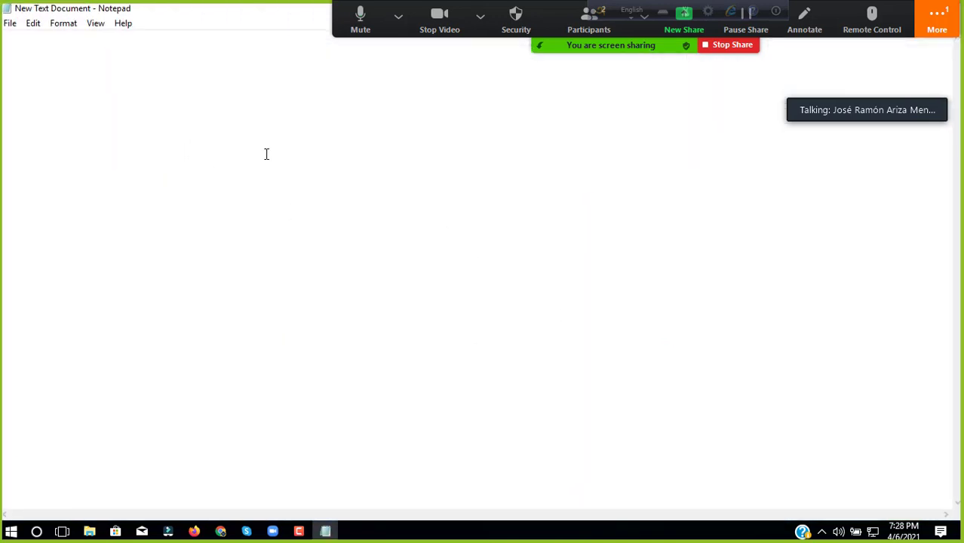
pyautogui.rightClick(224, 98)
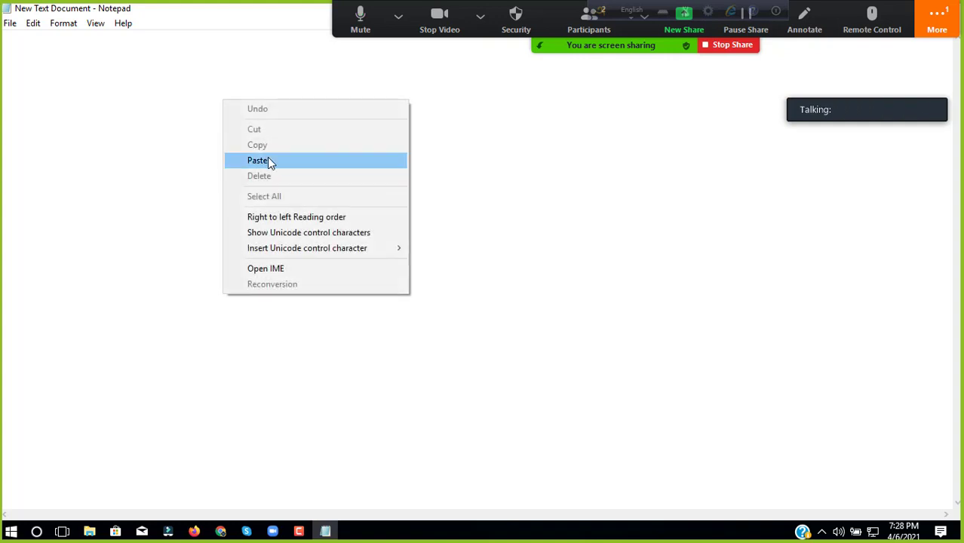
pyautogui.click(270, 162)
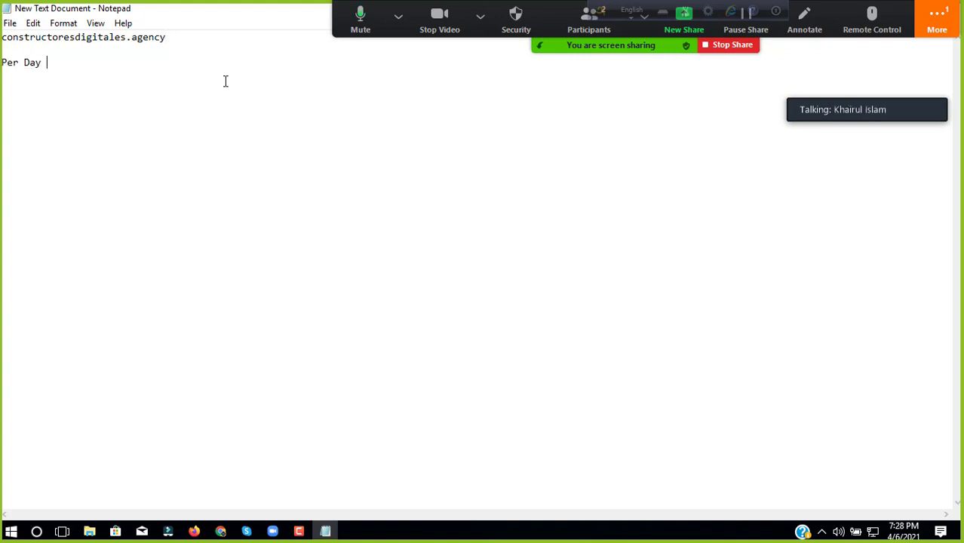
pyautogui.write('st ')
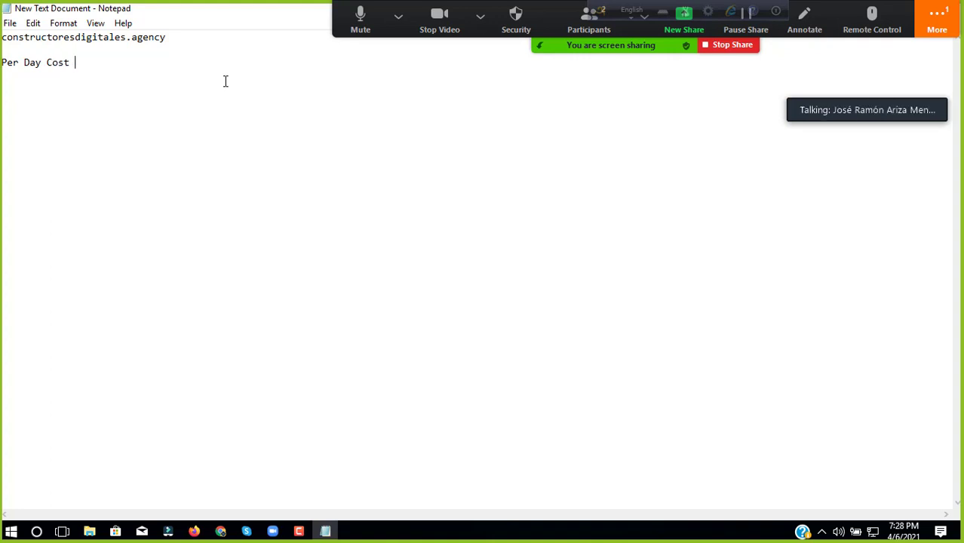
pyautogui.write(': 10')
pyautogui.write('for cost')
pyautogui.click(932, 29)
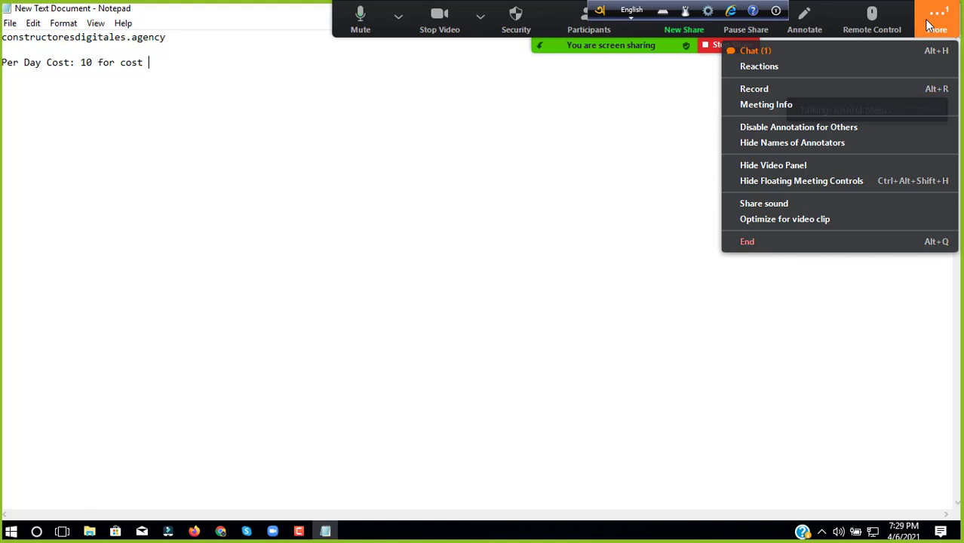
pyautogui.click(596, 65)
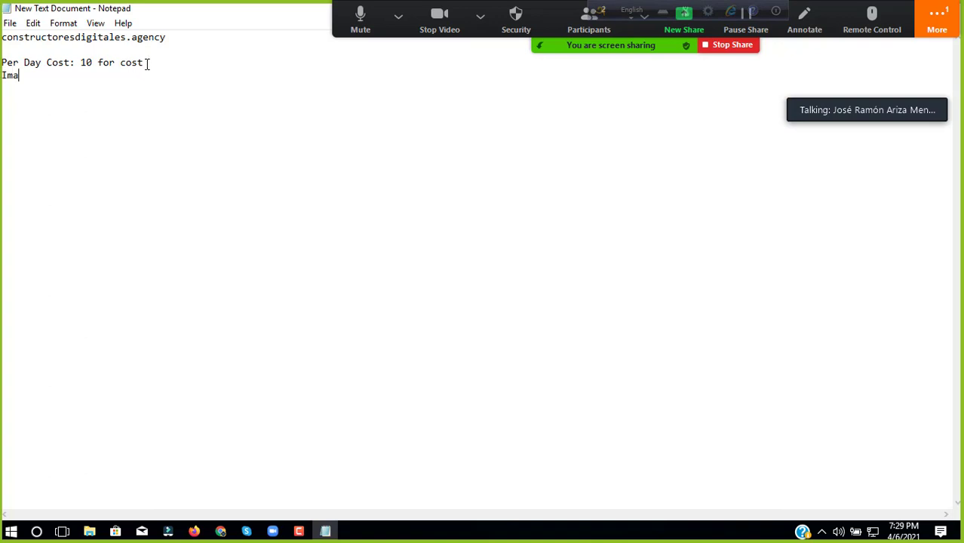
pyautogui.write('s ')
pyautogui.write('3 to')
pyautogui.write(' 4 days ')
pyautogui.write('testing')
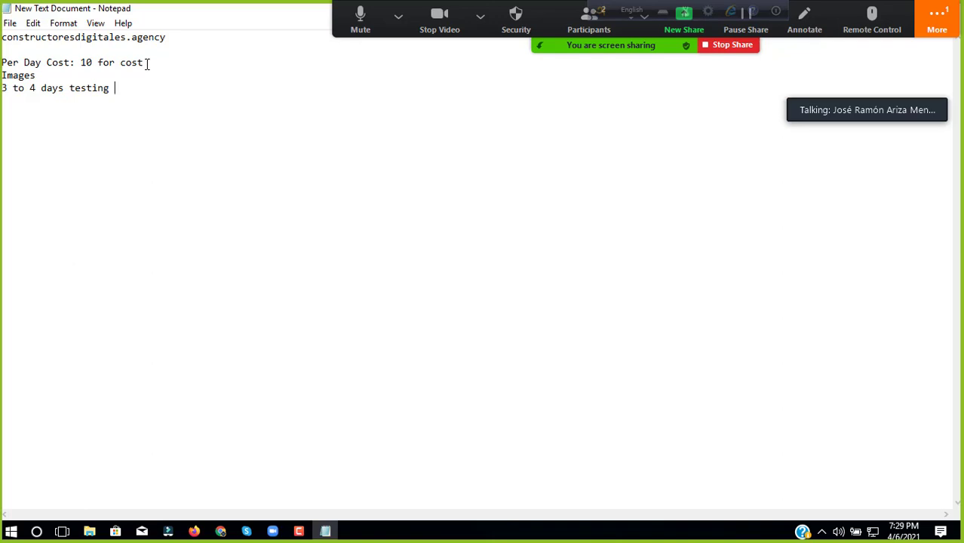
pyautogui.doubleClick(220, 17)
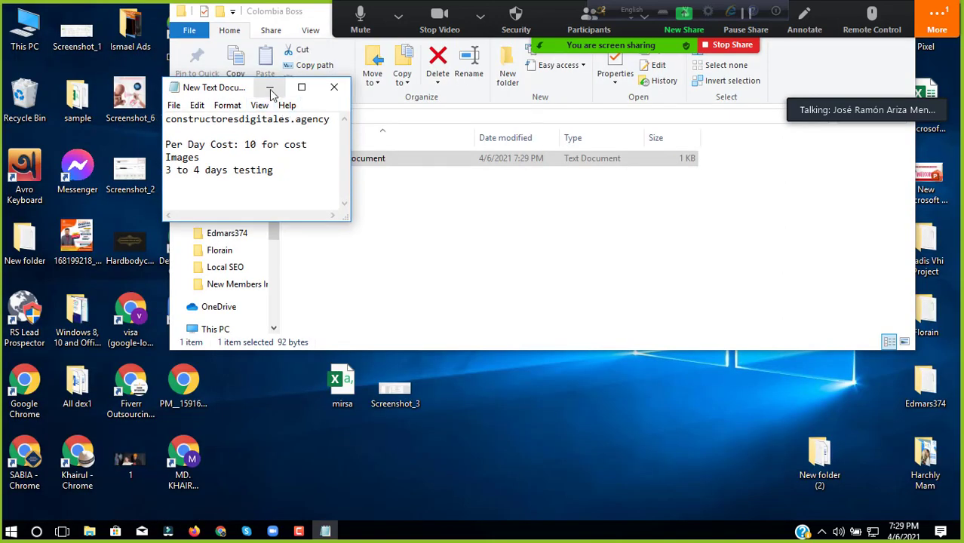
# Step: Minimize Notepad and the Colombia Boss folder window, then bring back the Events Manager browser
pyautogui.click(270, 89)
pyautogui.moveTo(314, 15); pyautogui.dragTo(778, 124)
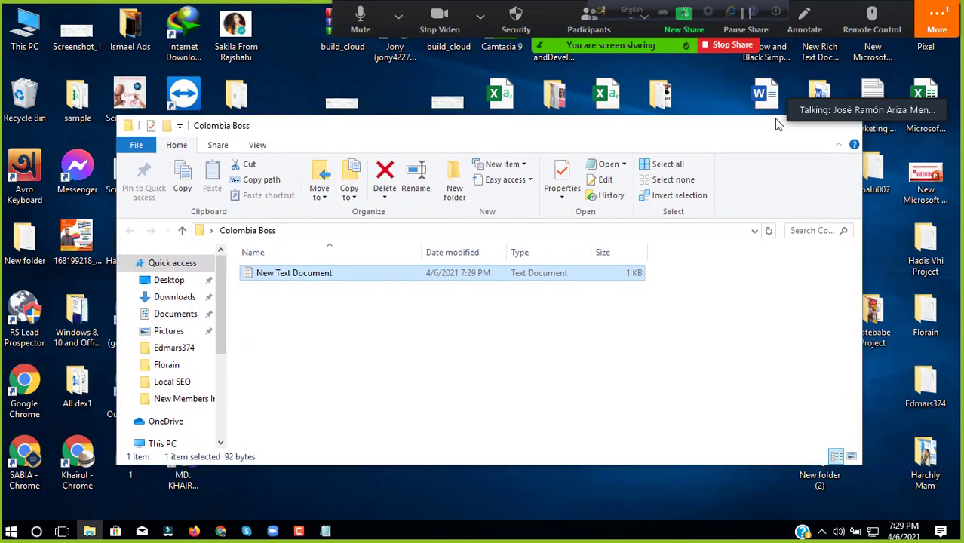
pyautogui.click(778, 125)
pyautogui.click(936, 21)
pyautogui.click(662, 46)
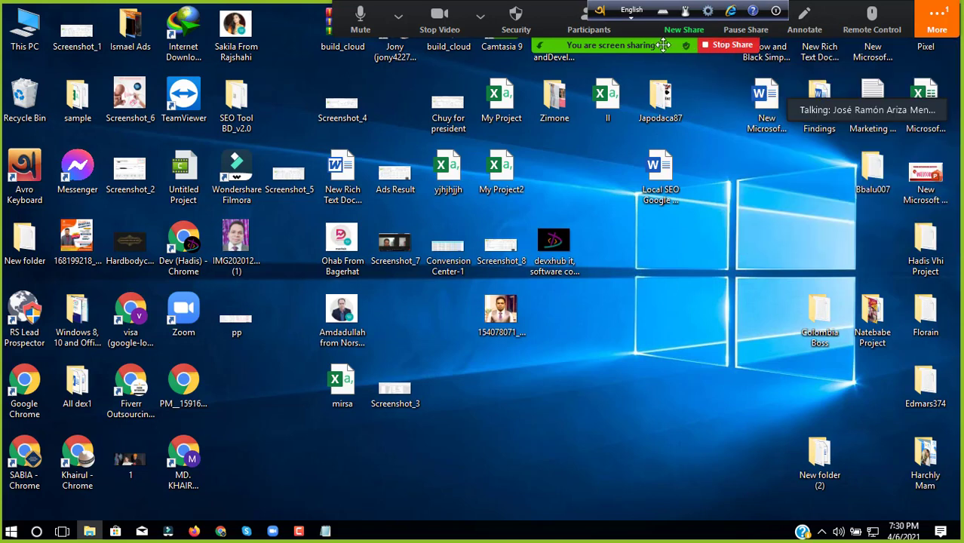
pyautogui.moveTo(662, 45); pyautogui.dragTo(594, 56)
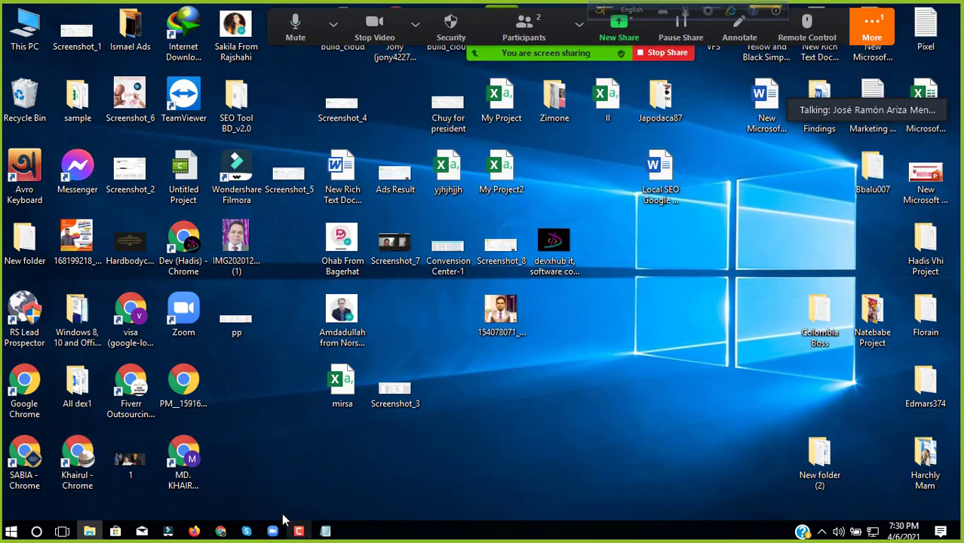
pyautogui.click(194, 531)
# Step: Maximize the browser and expand the GeneralEvent details on the pixel overview
pyautogui.click(707, 142)
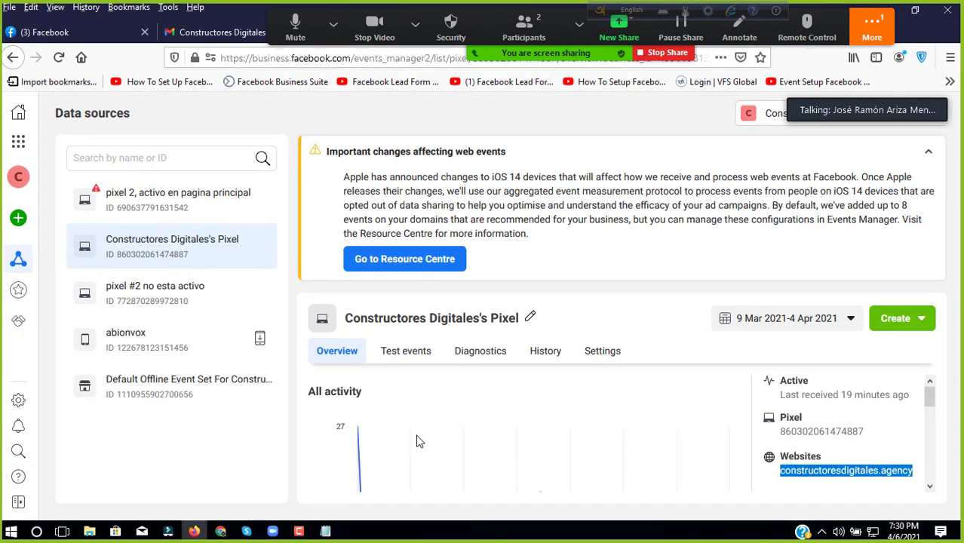
pyautogui.scroll(-5, 417, 439)
pyautogui.click(406, 408)
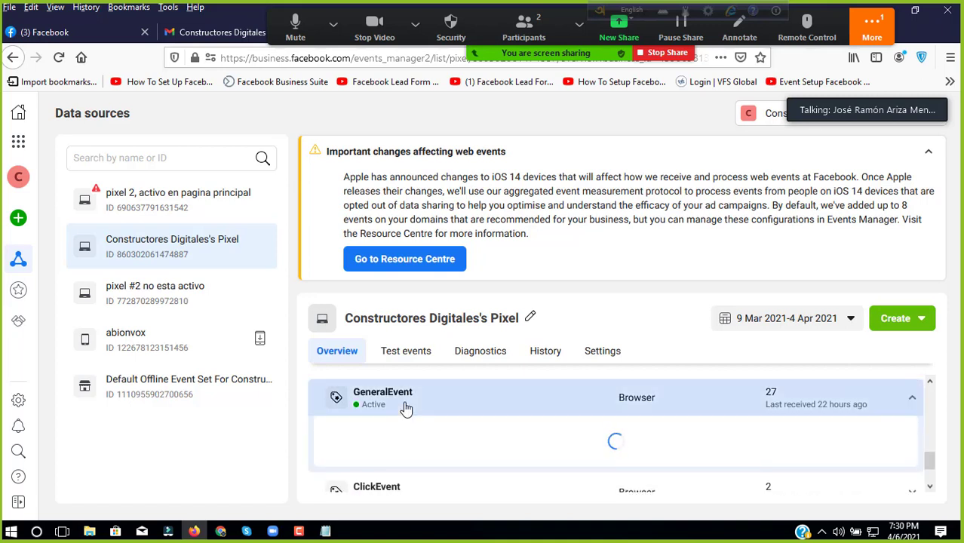
pyautogui.scroll(-3, 406, 409)
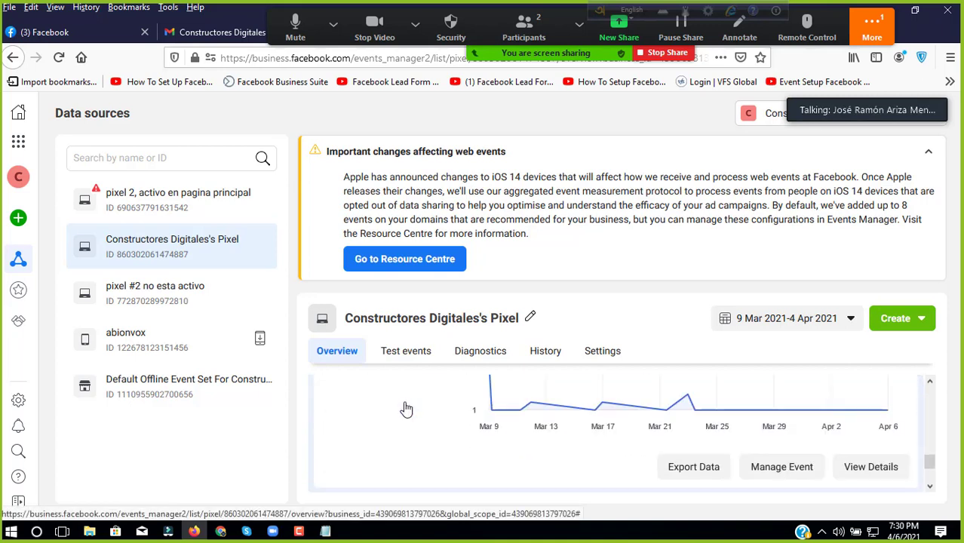
pyautogui.scroll(4, 406, 410)
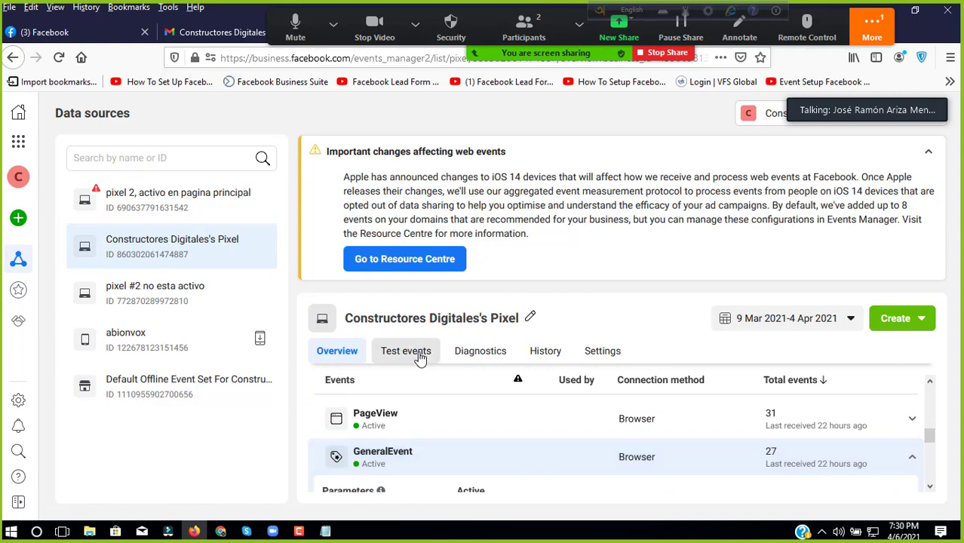
# Step: In Test events, enter constructoresdigitales.agency and open the website to start testing
pyautogui.click(419, 355)
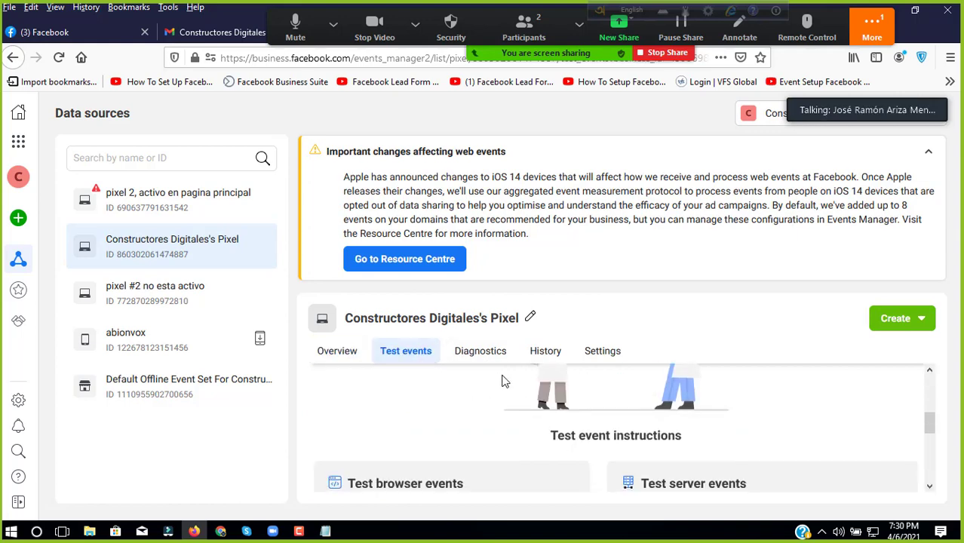
pyautogui.scroll(-5, 430, 437)
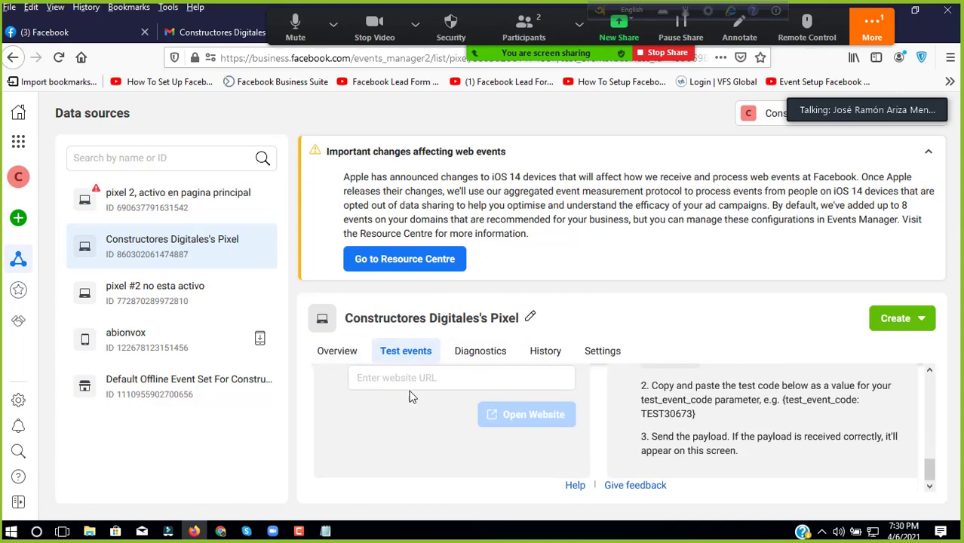
pyautogui.click(407, 381)
pyautogui.click(421, 407)
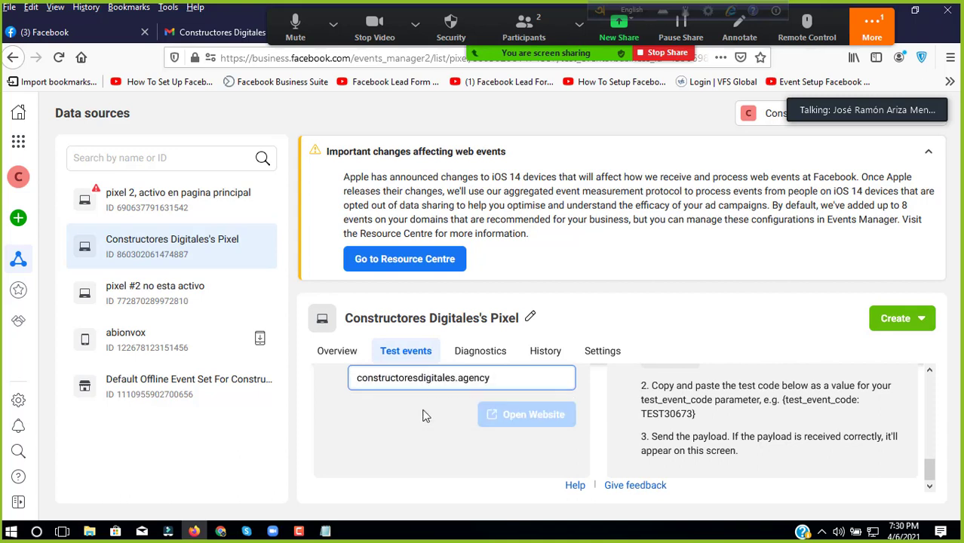
pyautogui.click(532, 387)
pyautogui.click(528, 419)
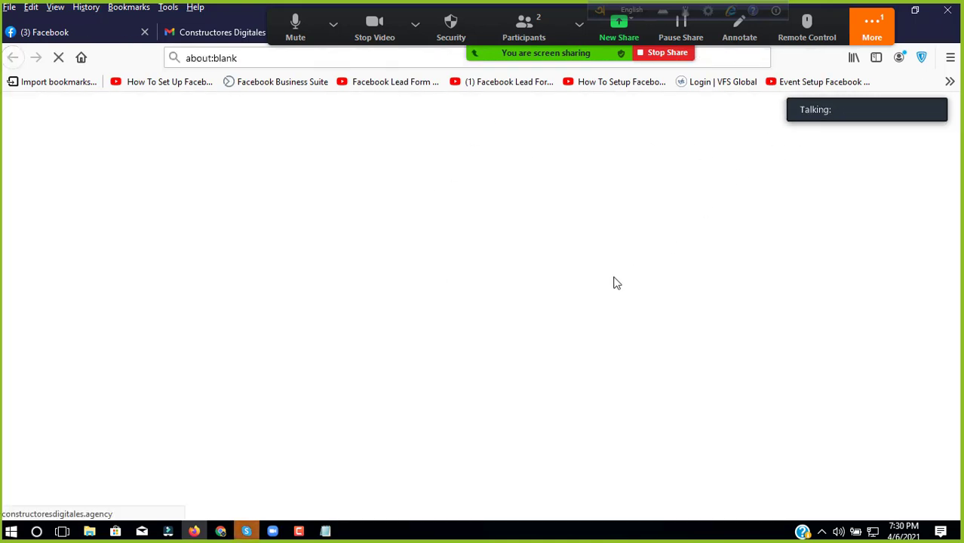
pyautogui.click(245, 532)
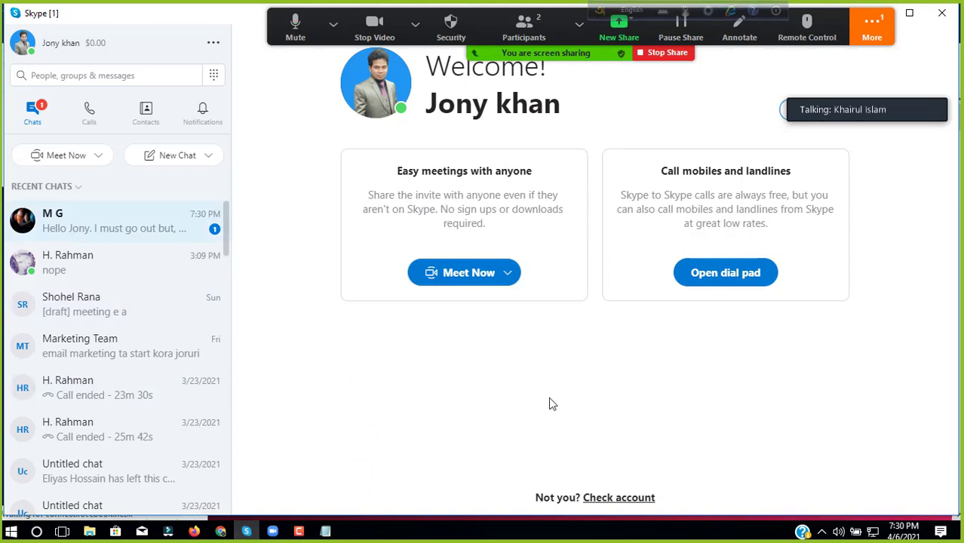
# Step: Send the reply 'no problem get back soon' in the most recent Skype chat
pyautogui.click(113, 220)
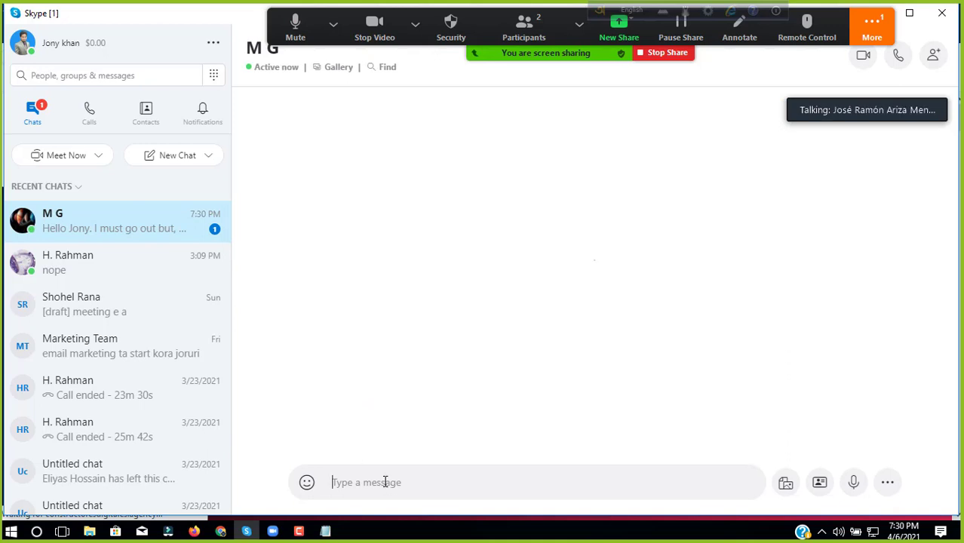
pyautogui.write('no pr')
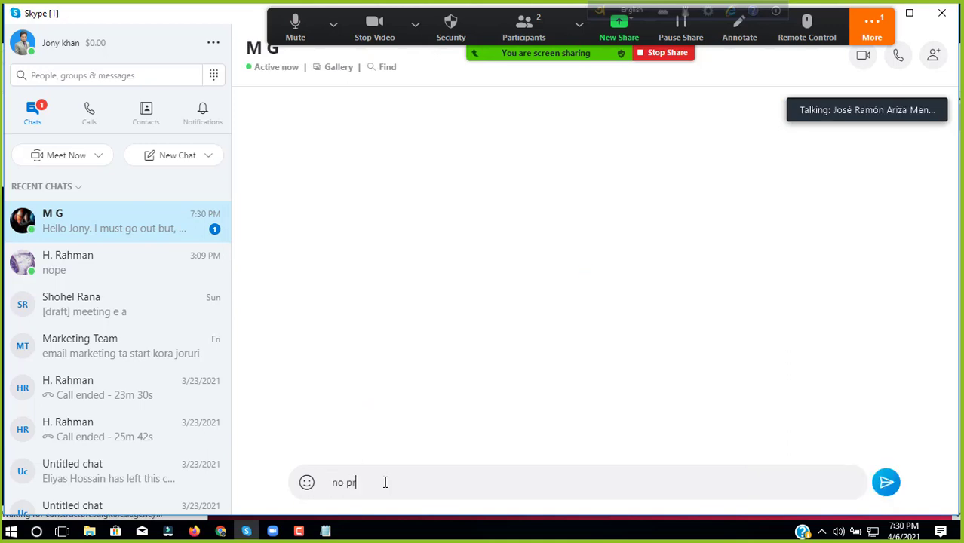
pyautogui.write('oblem')
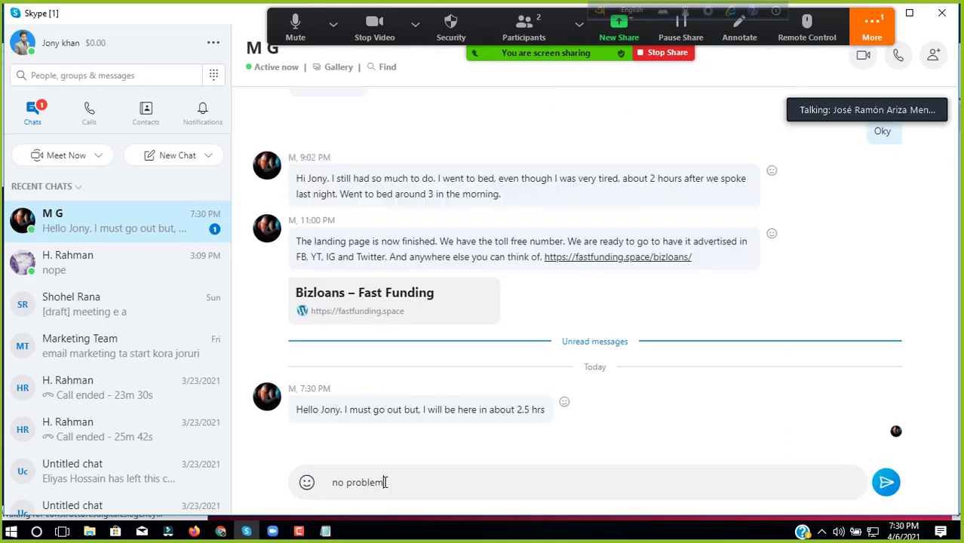
pyautogui.write(' get ba')
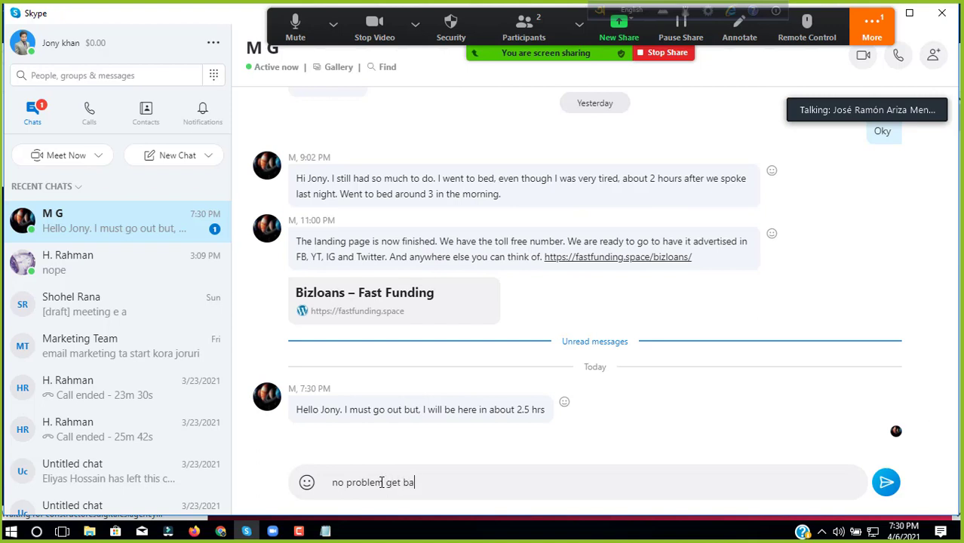
pyautogui.write('ck')
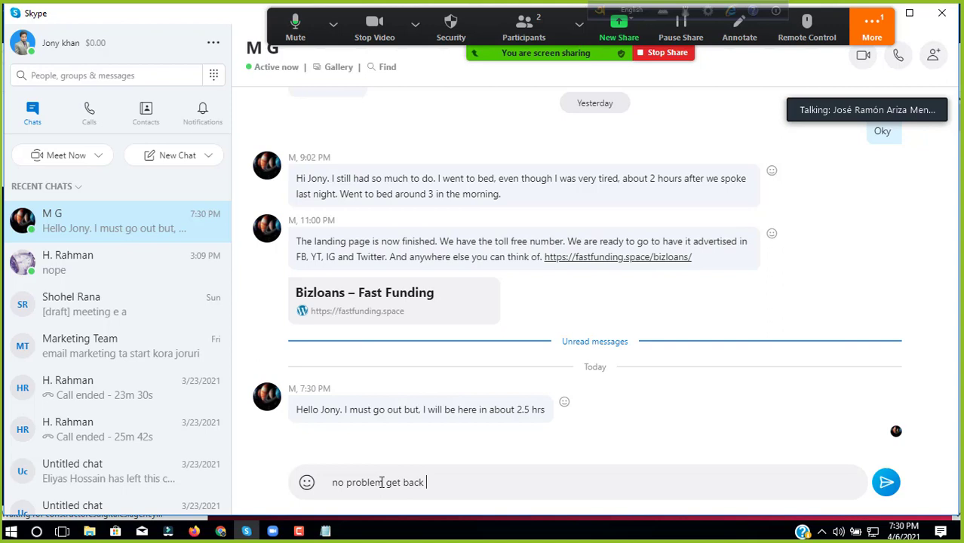
pyautogui.write(' soon')
pyautogui.press('Return')
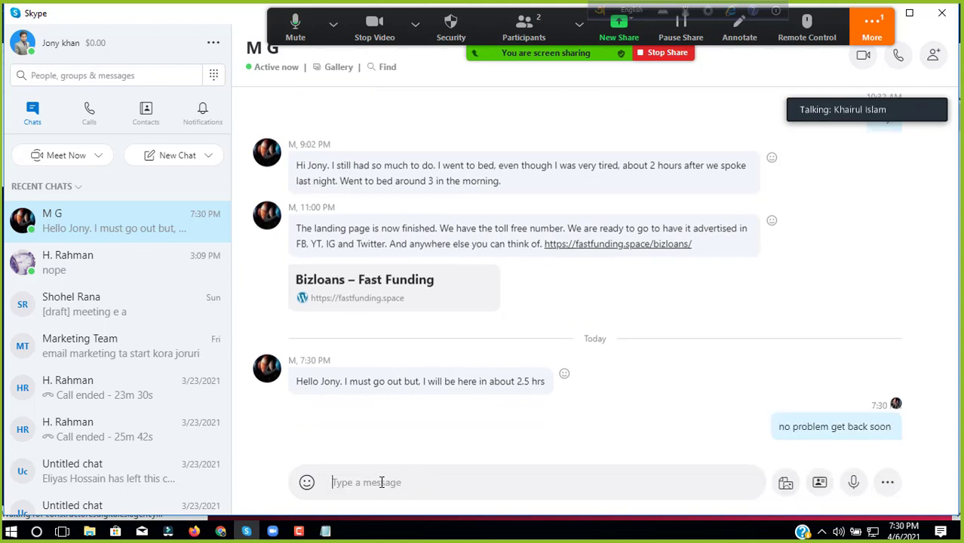
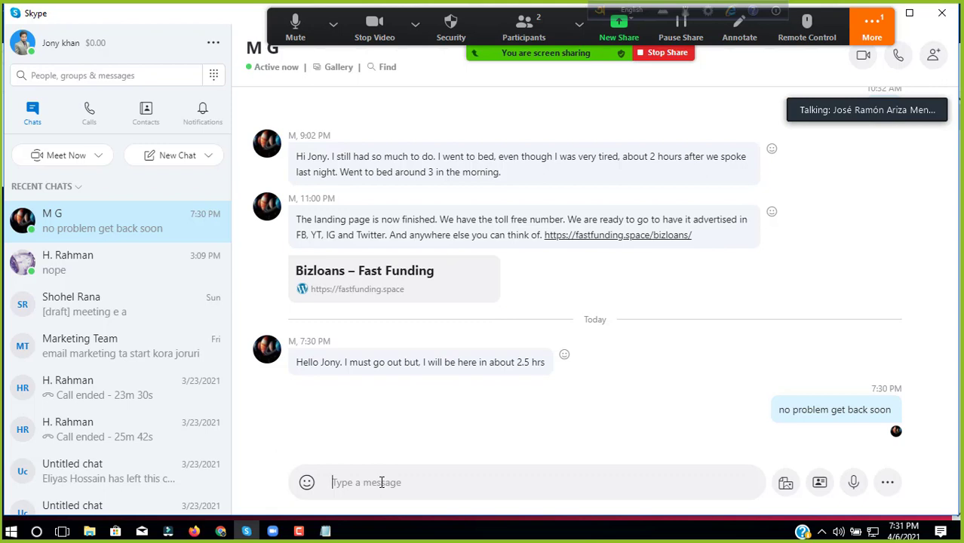
# Step: Restore the maximized Skype chat window and minimize it, revealing Firefox's Constructores Digitales homepage
pyautogui.doubleClick(246, 14)
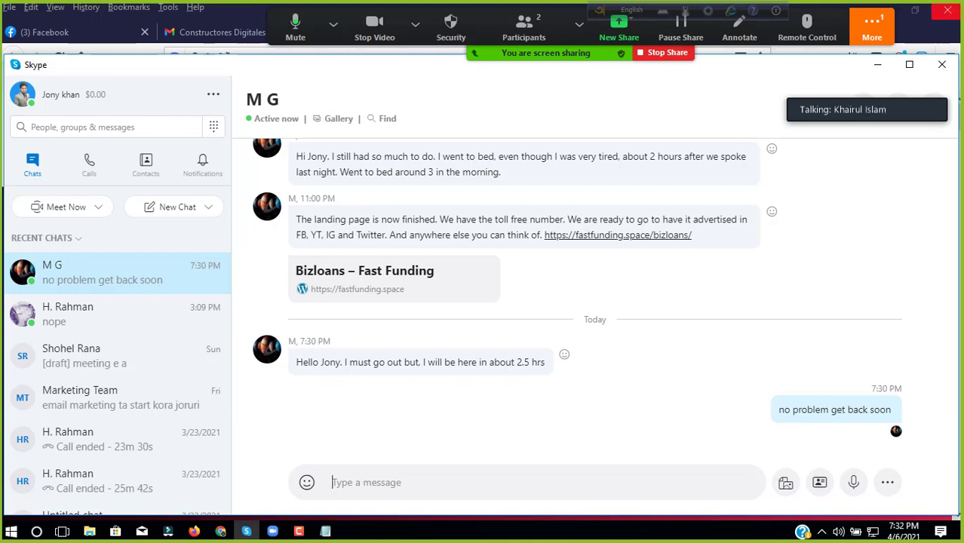
pyautogui.click(872, 26)
pyautogui.click(612, 129)
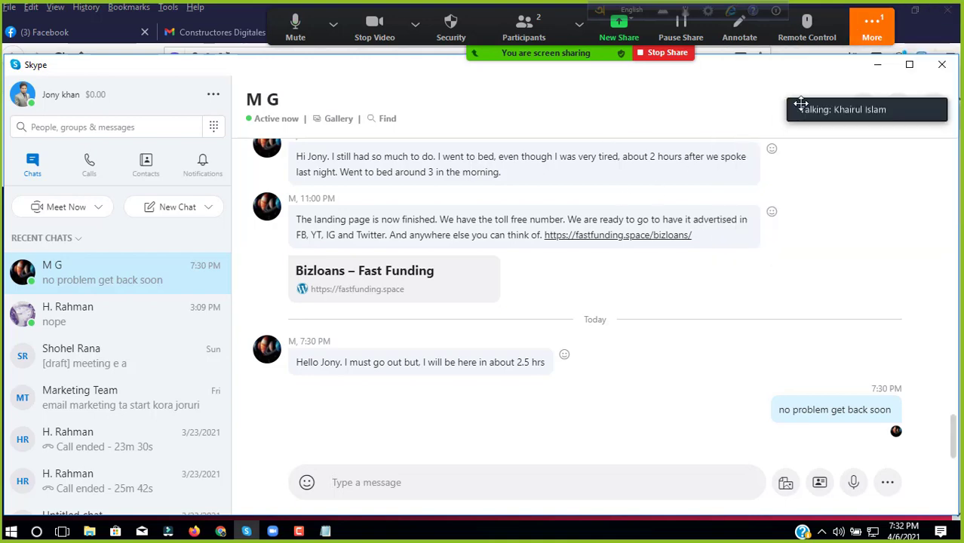
pyautogui.click(877, 64)
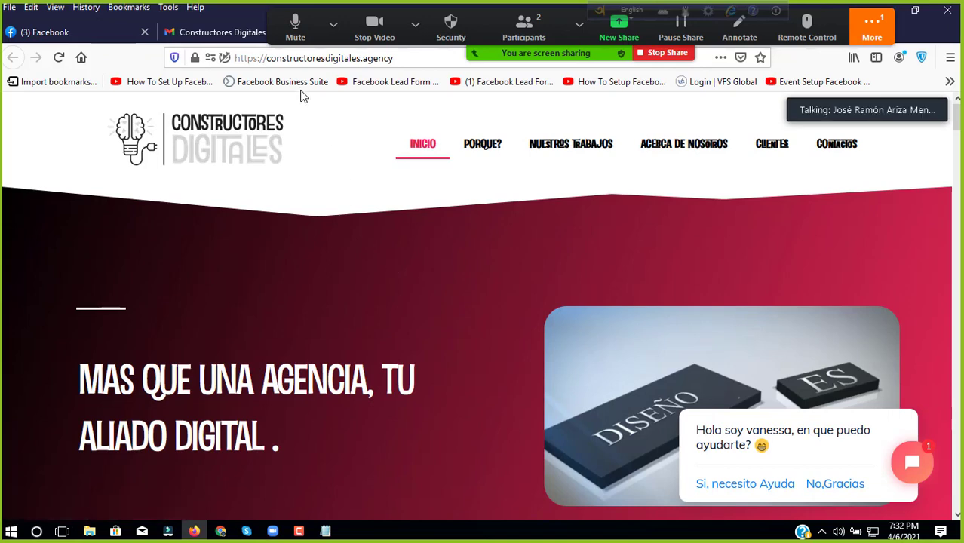
# Step: Open and close the empty Pocket panel, then jump to the NUESTROS TRABAJOS section
pyautogui.click(480, 59)
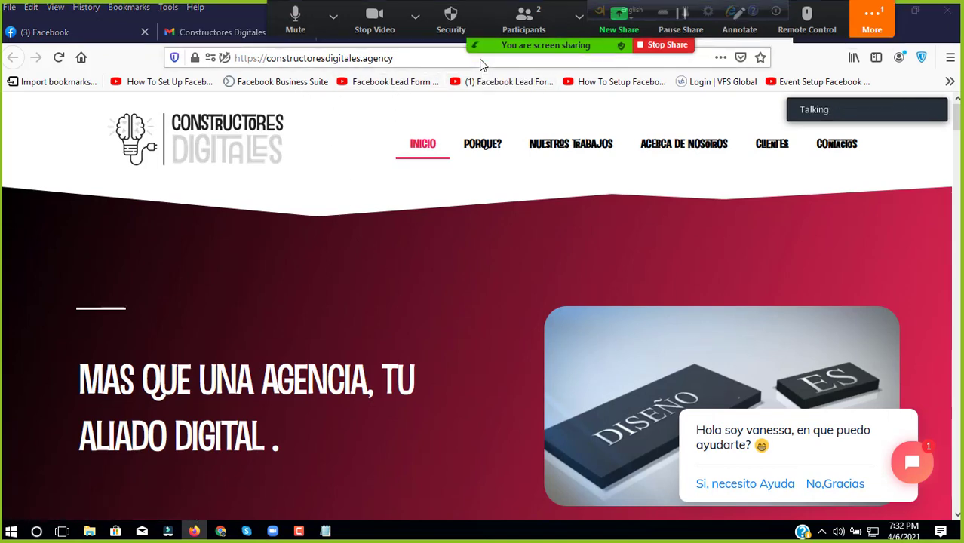
pyautogui.click(476, 50)
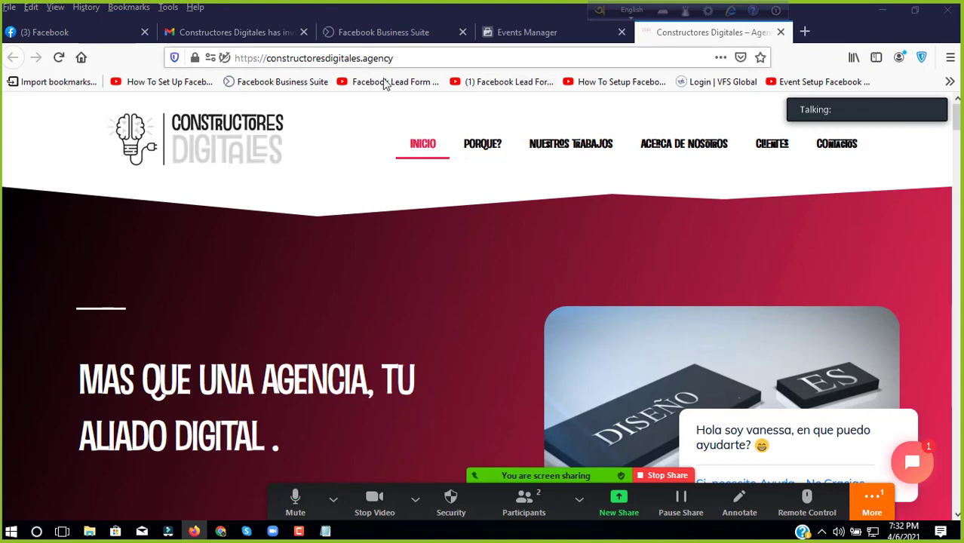
pyautogui.scroll(-5, 383, 194)
pyautogui.scroll(5, 383, 194)
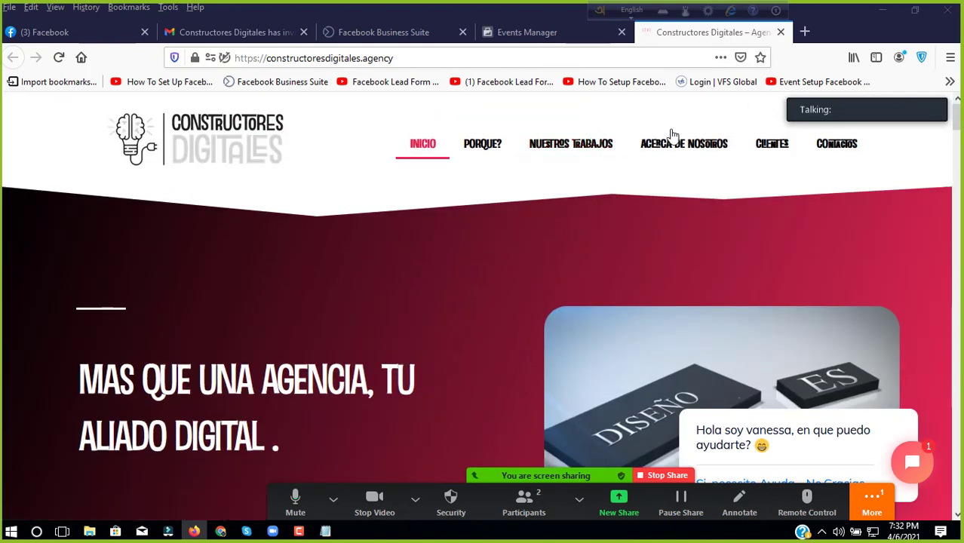
pyautogui.click(740, 59)
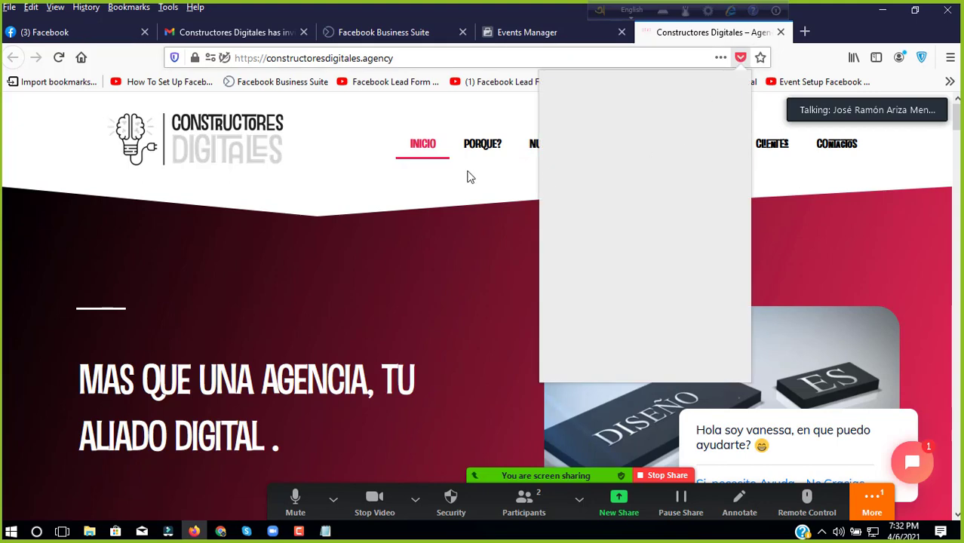
pyautogui.click(433, 173)
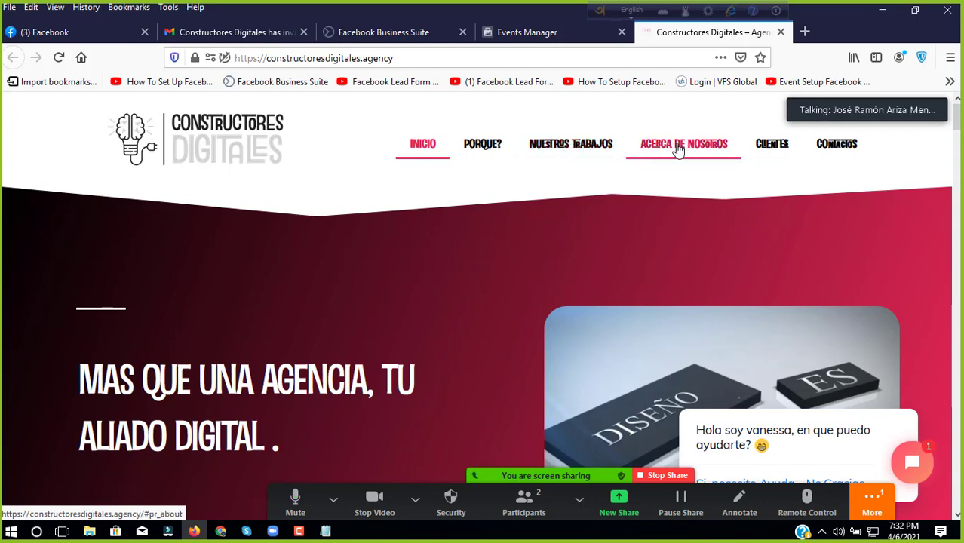
pyautogui.click(569, 151)
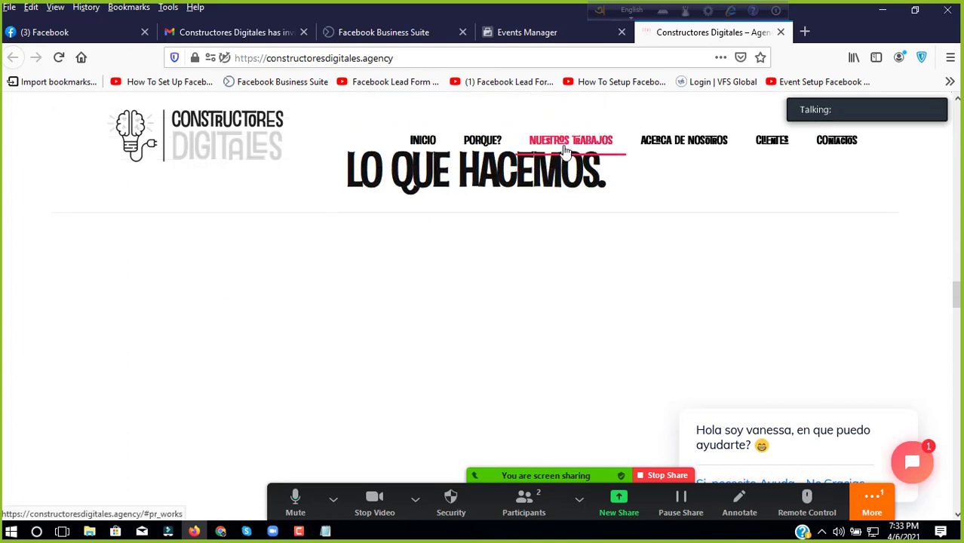
pyautogui.scroll(-6, 546, 232)
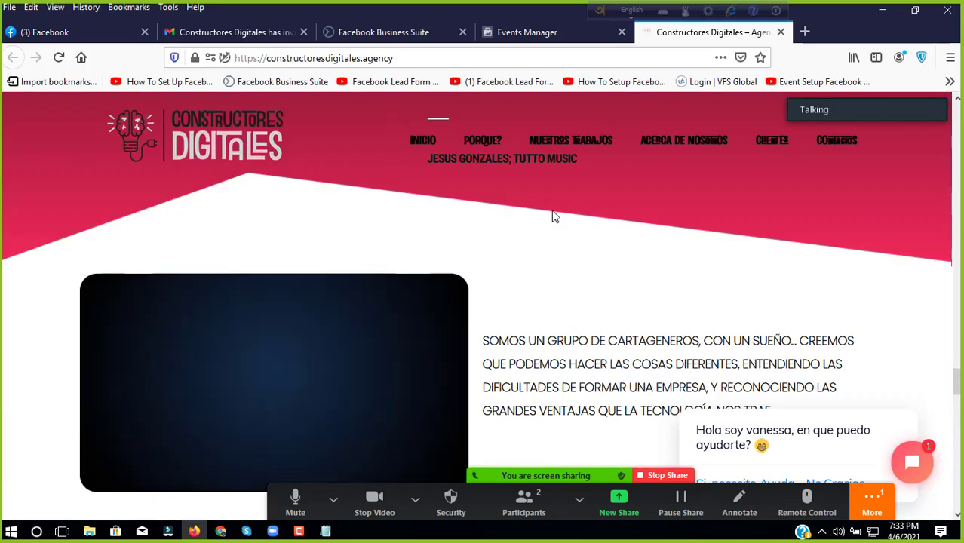
pyautogui.scroll(-3, 552, 217)
pyautogui.scroll(10, 552, 217)
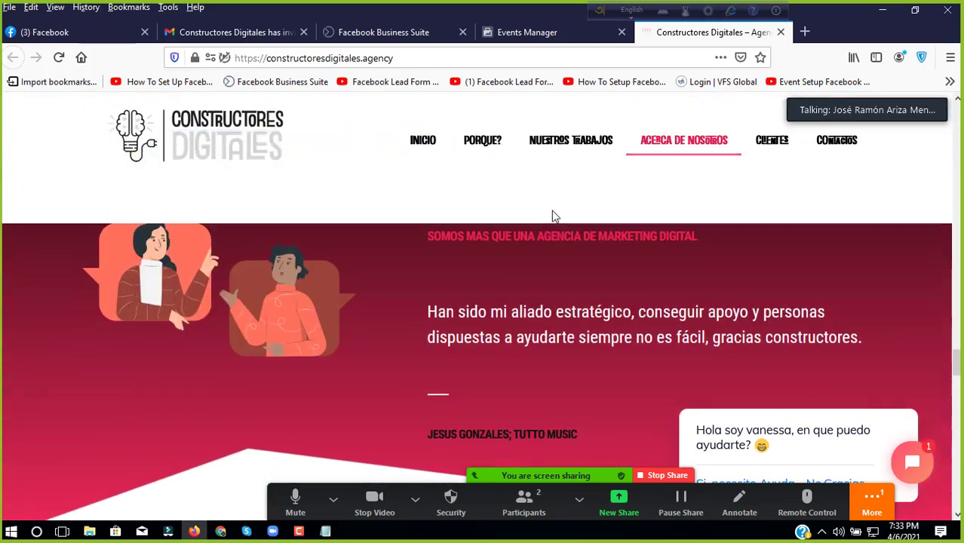
pyautogui.scroll(8, 552, 216)
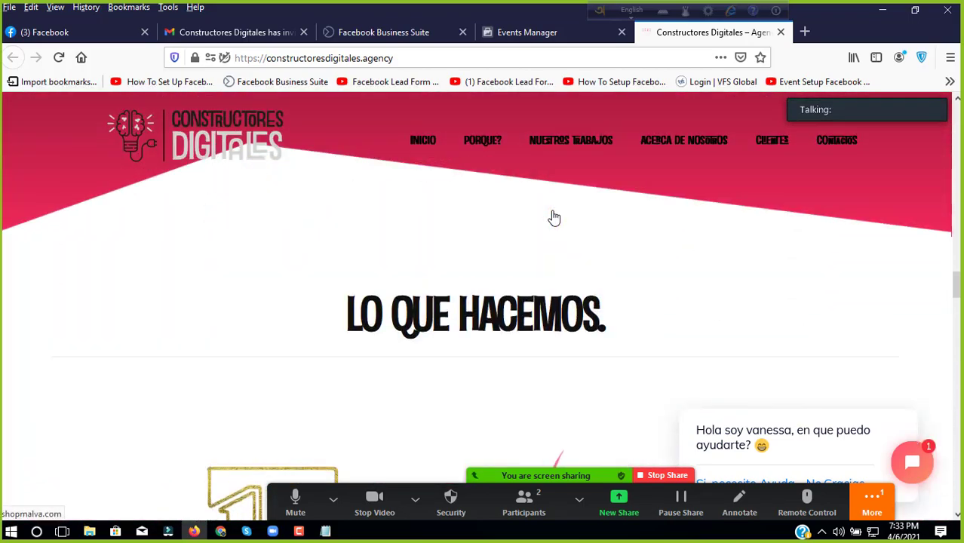
pyautogui.scroll(8, 552, 217)
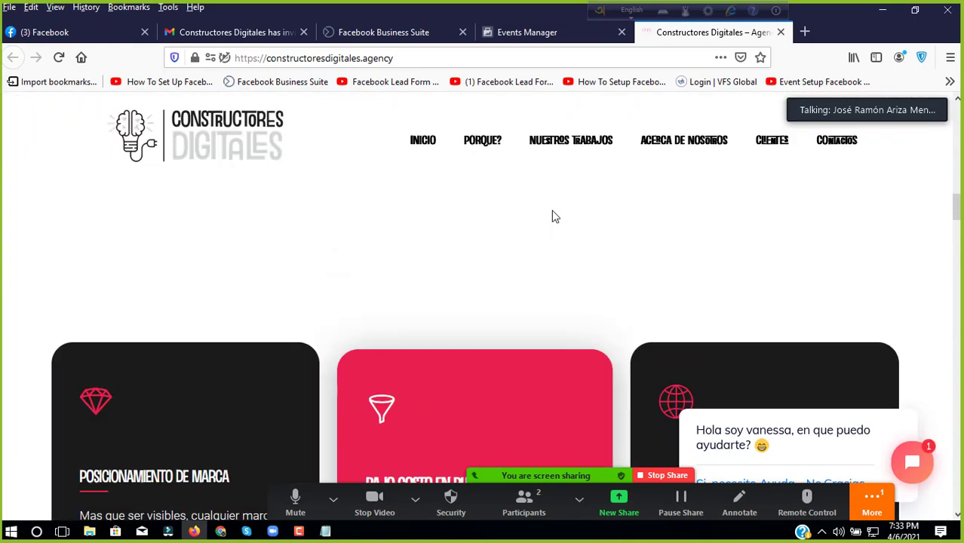
pyautogui.scroll(5, 552, 216)
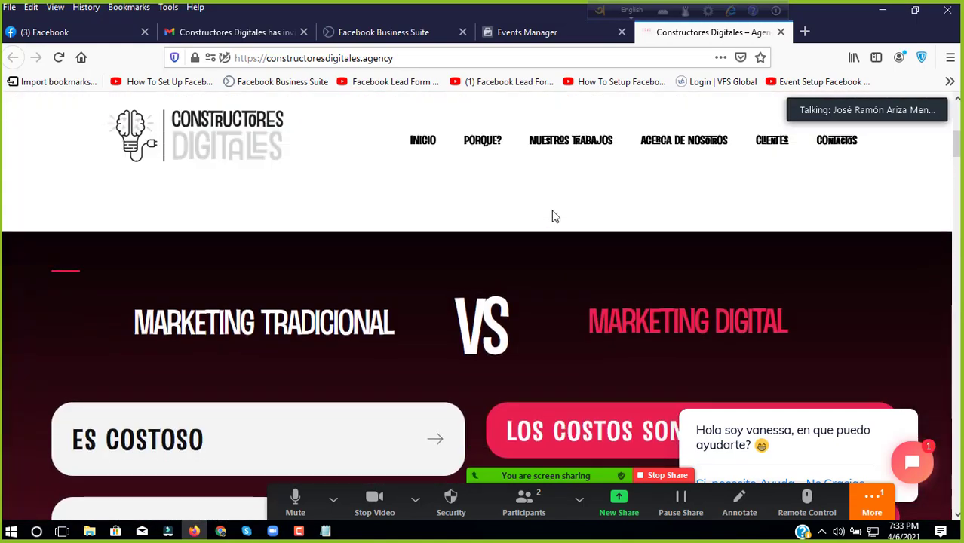
pyautogui.scroll(3, 551, 162)
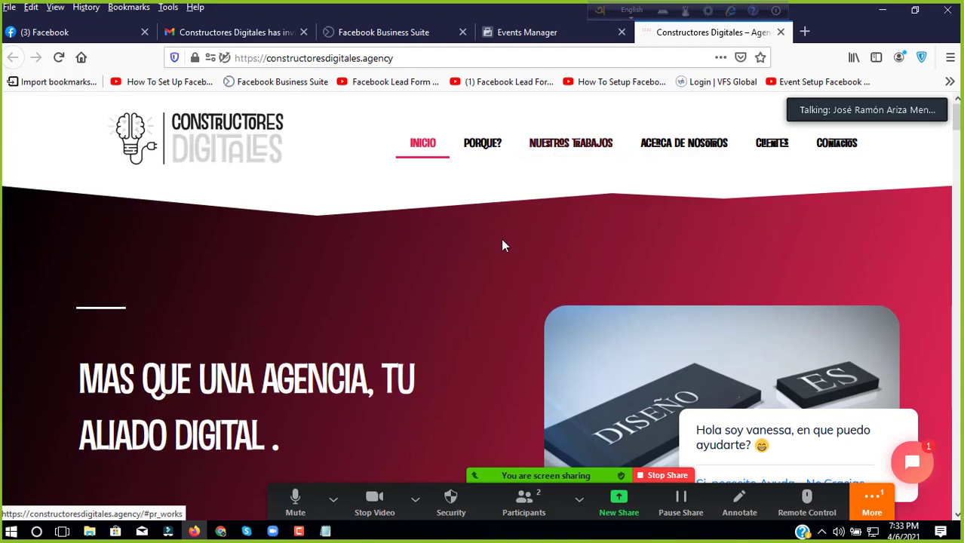
pyautogui.scroll(-5, 502, 239)
pyautogui.scroll(-5, 505, 245)
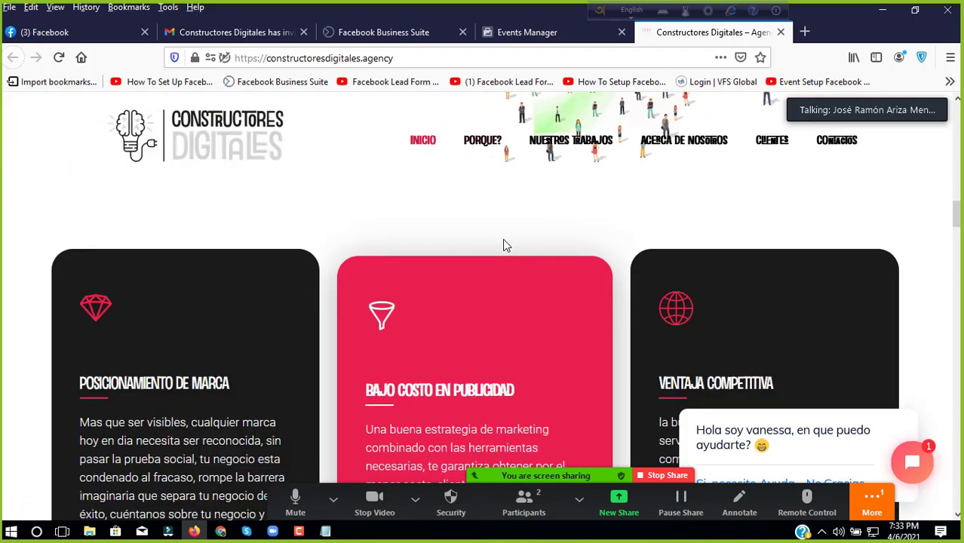
pyautogui.scroll(-10, 503, 243)
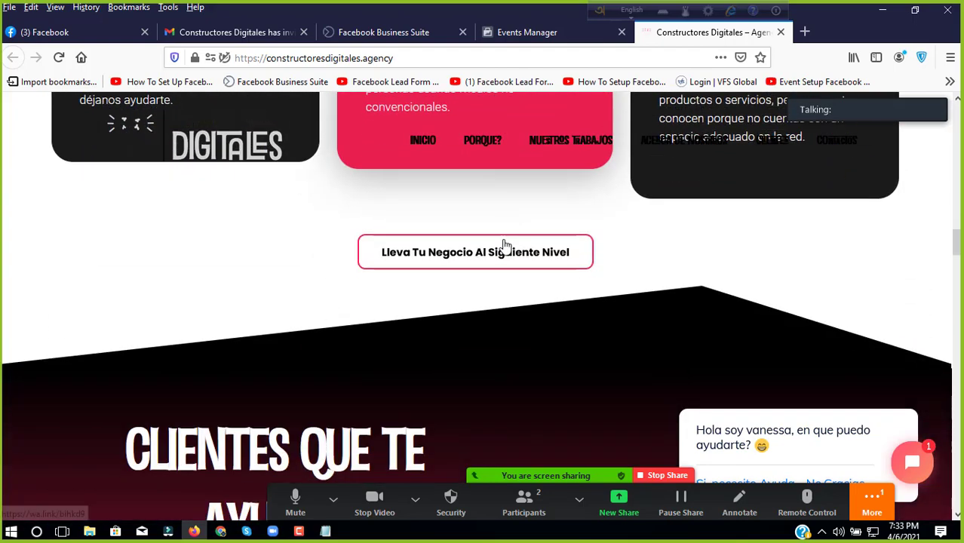
pyautogui.scroll(-6, 505, 246)
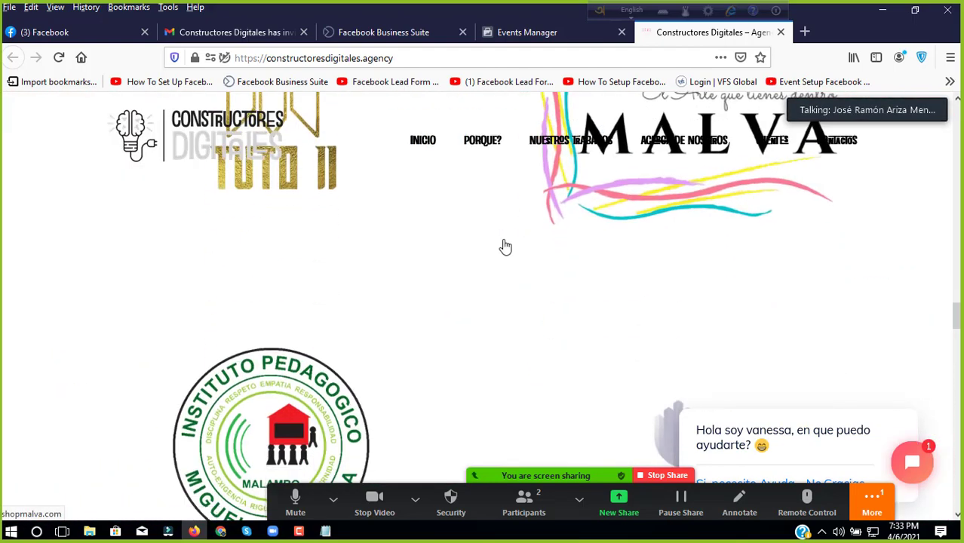
pyautogui.scroll(3, 505, 247)
pyautogui.scroll(10, 505, 246)
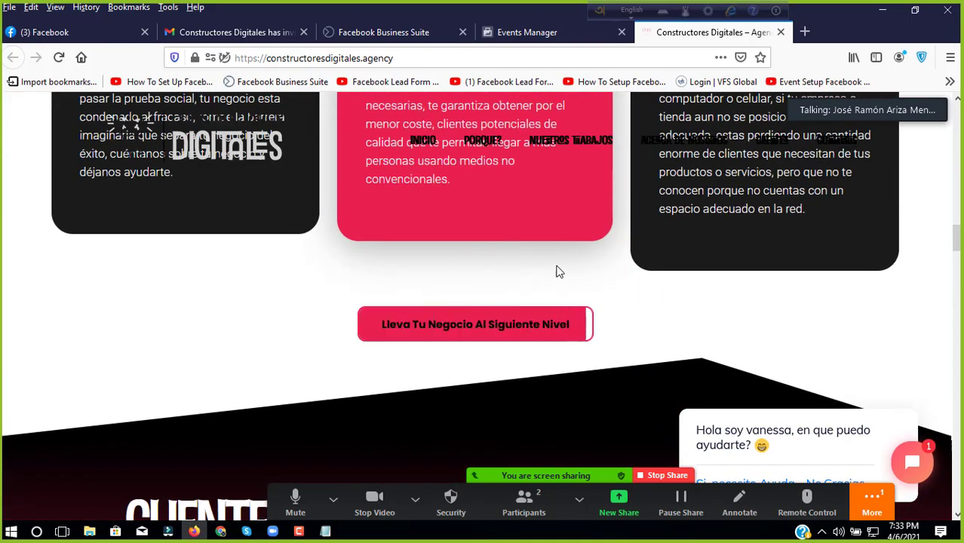
pyautogui.scroll(3, 526, 200)
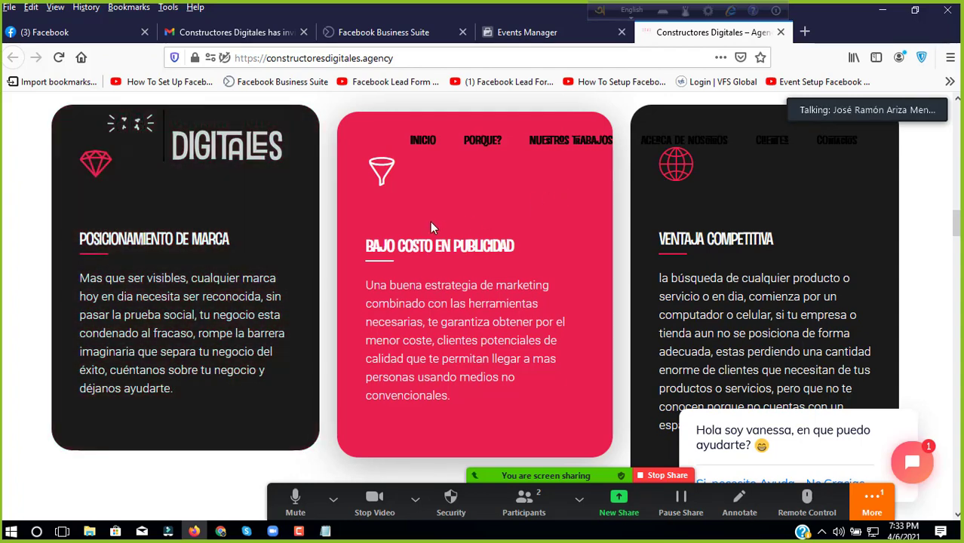
pyautogui.scroll(-5, 432, 226)
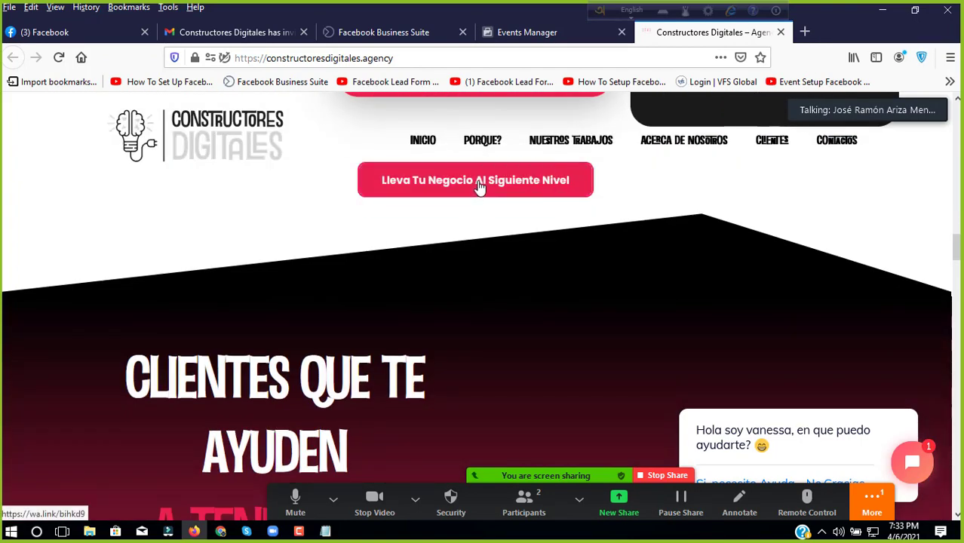
# Step: Test the site's WhatsApp contact link twice, then return to the Events Manager tab
pyautogui.click(477, 185)
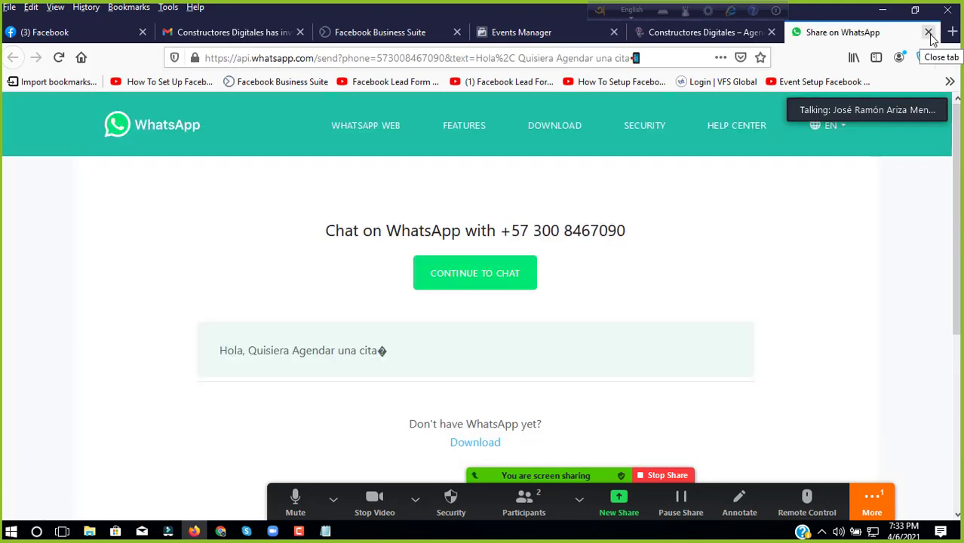
pyautogui.scroll(-3, 467, 237)
pyautogui.scroll(3, 467, 246)
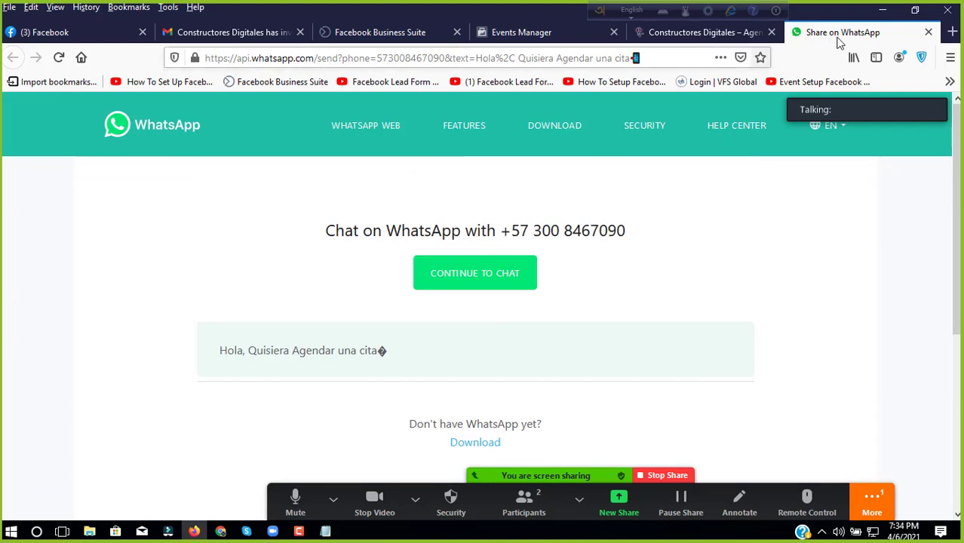
pyautogui.click(928, 32)
pyautogui.scroll(-5, 452, 211)
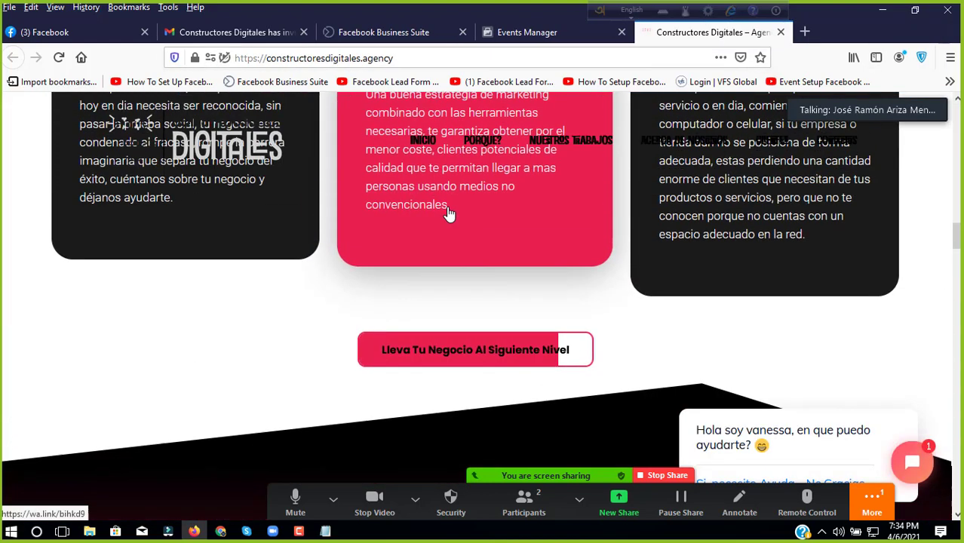
pyautogui.scroll(1, 467, 301)
pyautogui.click(513, 398)
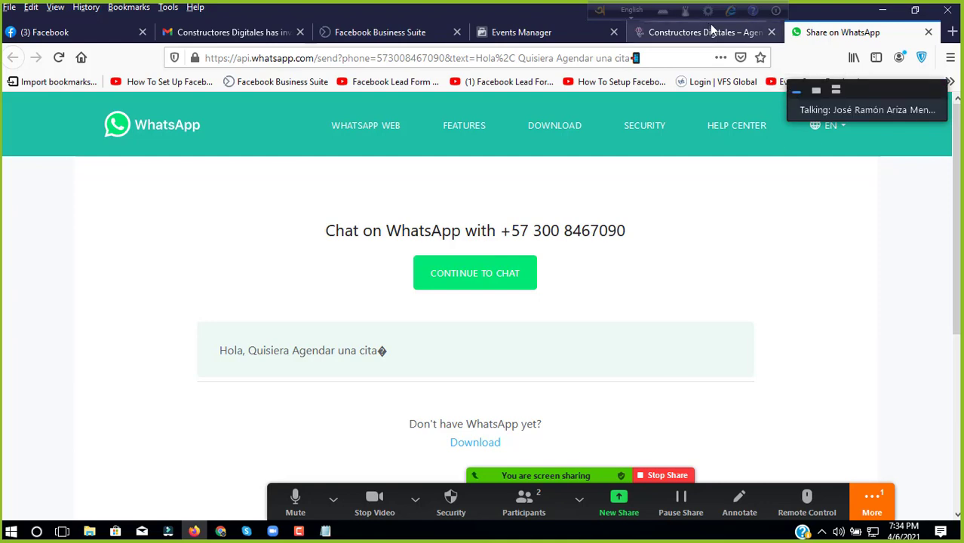
pyautogui.click(708, 32)
pyautogui.click(497, 38)
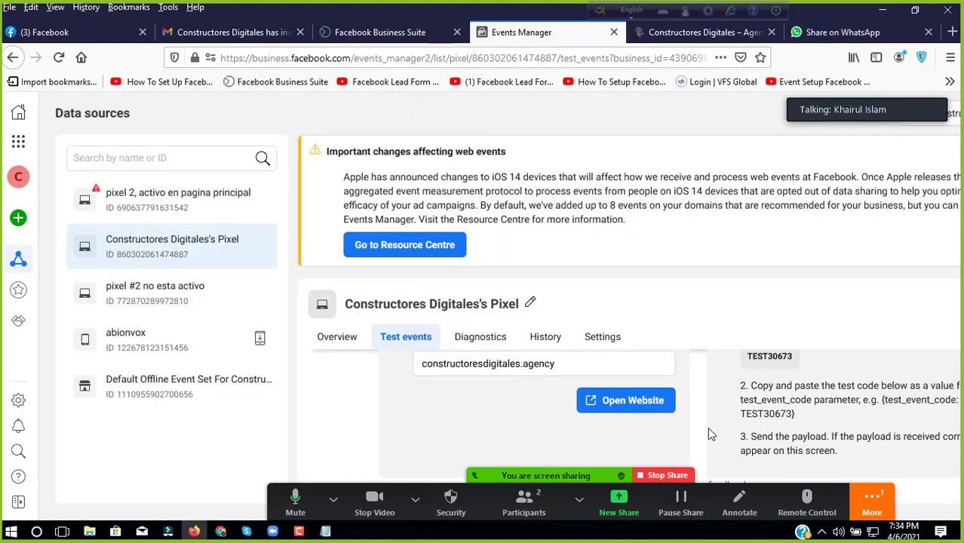
# Step: Show the pixel's overview with its activity chart
pyautogui.click(473, 479)
pyautogui.click(347, 339)
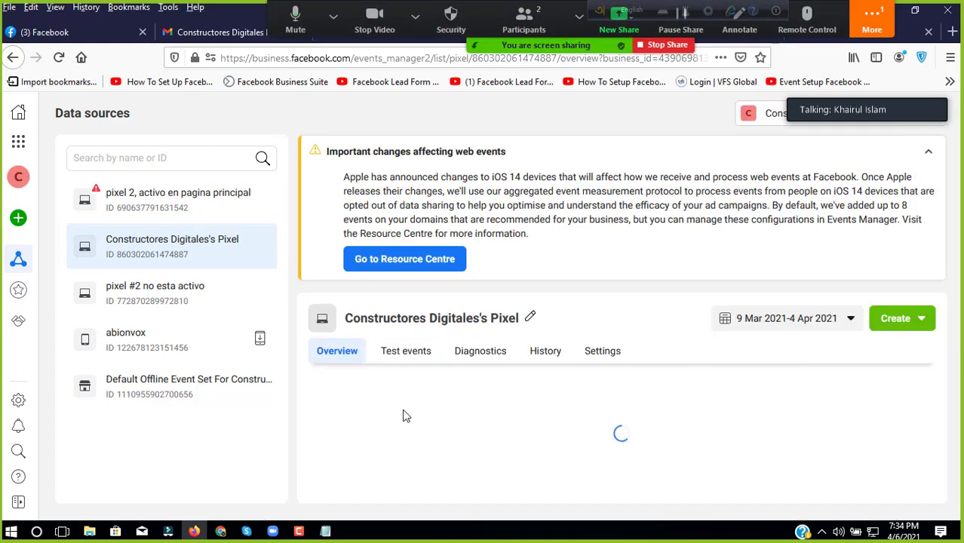
pyautogui.scroll(-3, 405, 408)
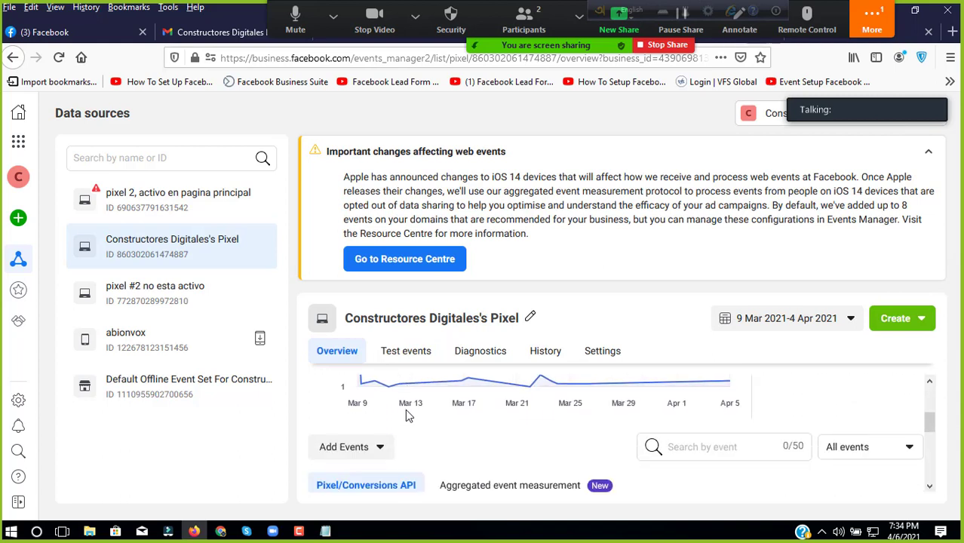
pyautogui.scroll(-2, 404, 409)
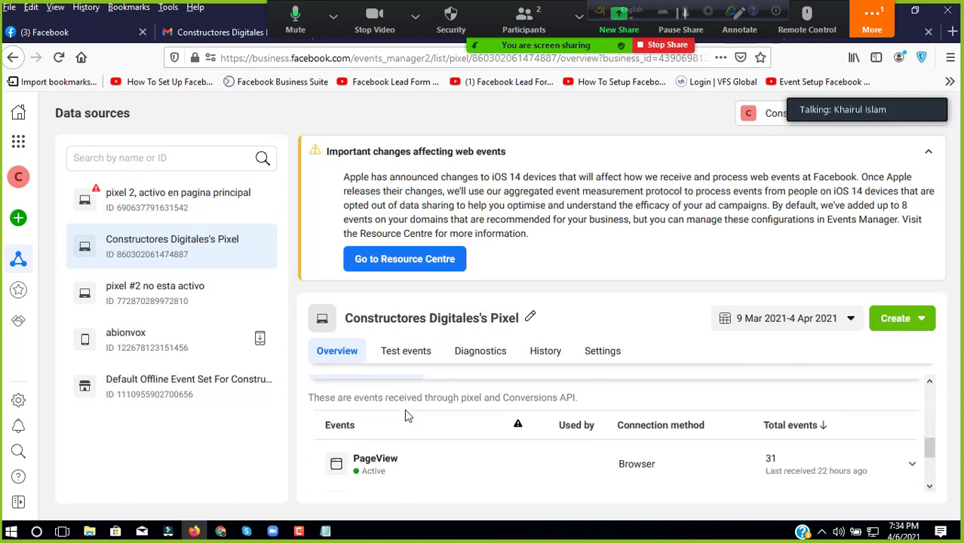
pyautogui.scroll(1, 405, 409)
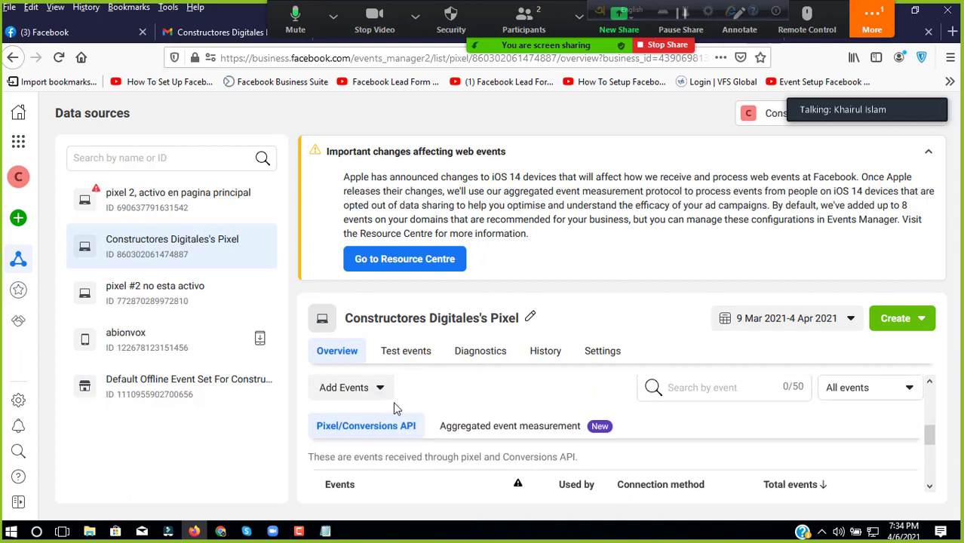
# Step: Choose Add Events > From the Pixel to add events without code
pyautogui.click(362, 393)
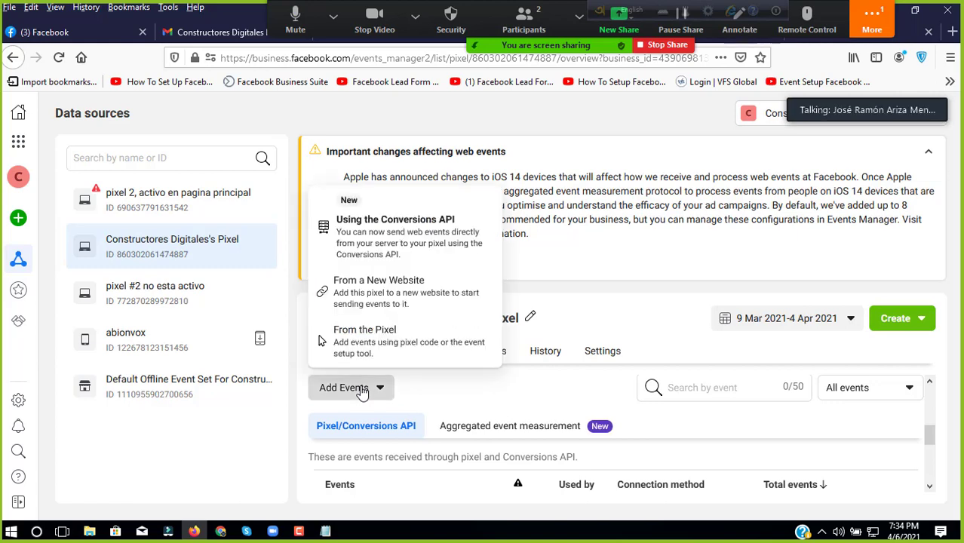
pyautogui.click(475, 388)
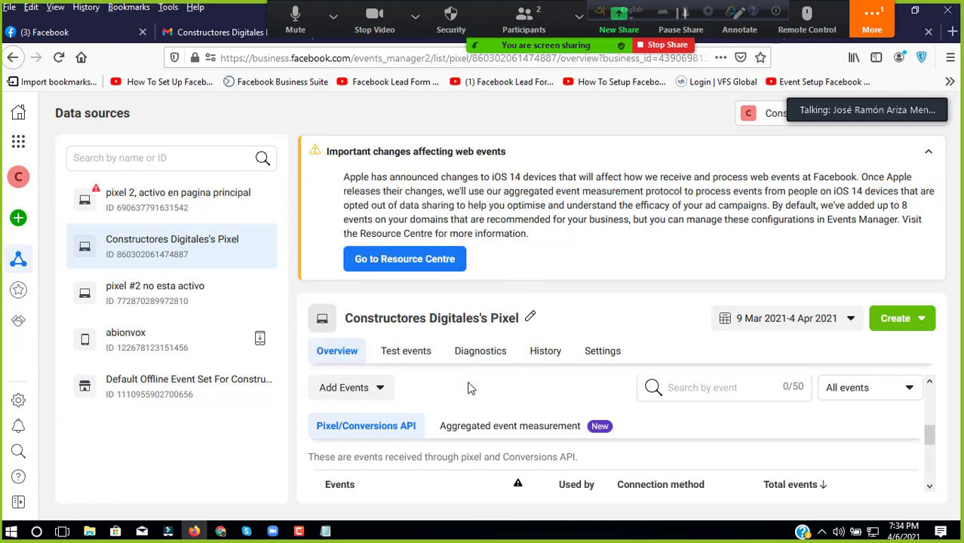
pyautogui.click(366, 397)
pyautogui.click(483, 394)
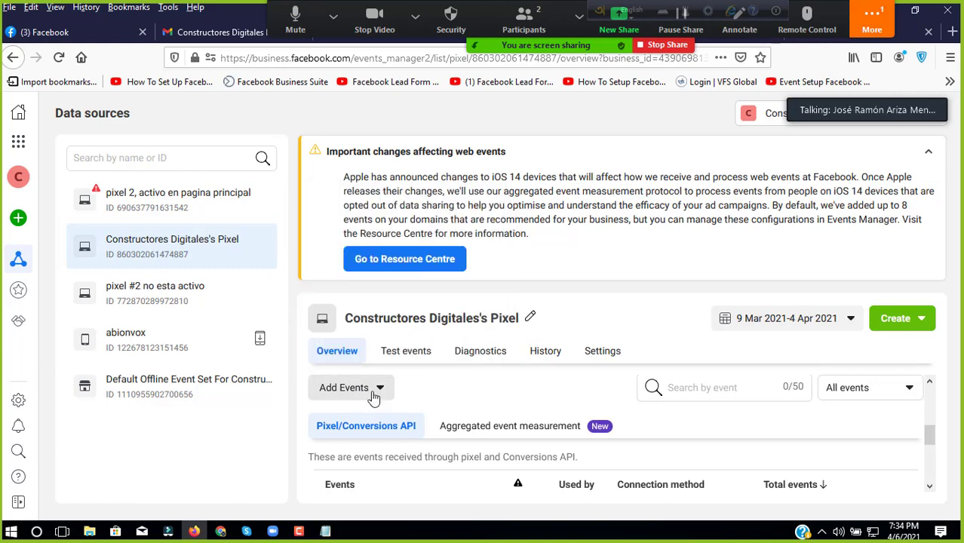
pyautogui.click(368, 398)
pyautogui.click(482, 385)
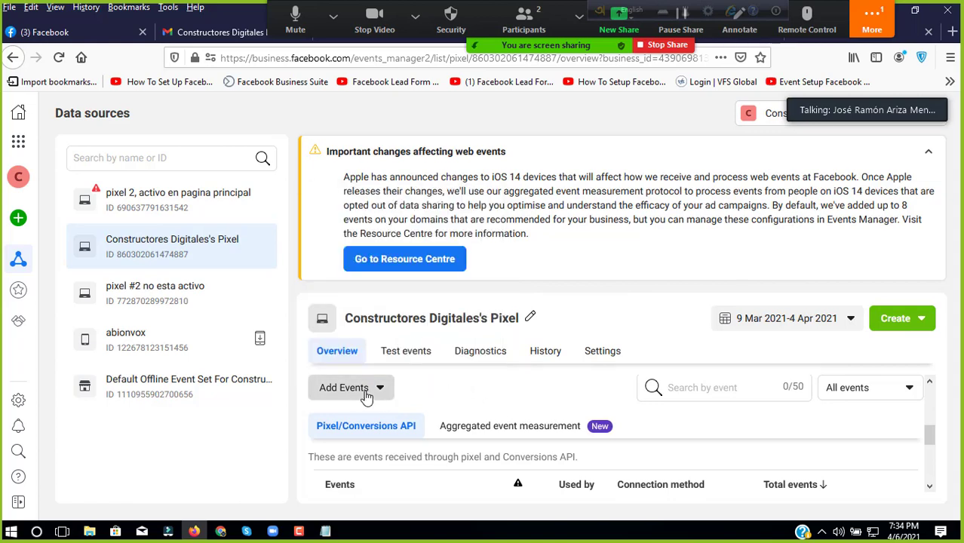
pyautogui.click(377, 391)
pyautogui.click(411, 397)
pyautogui.click(379, 388)
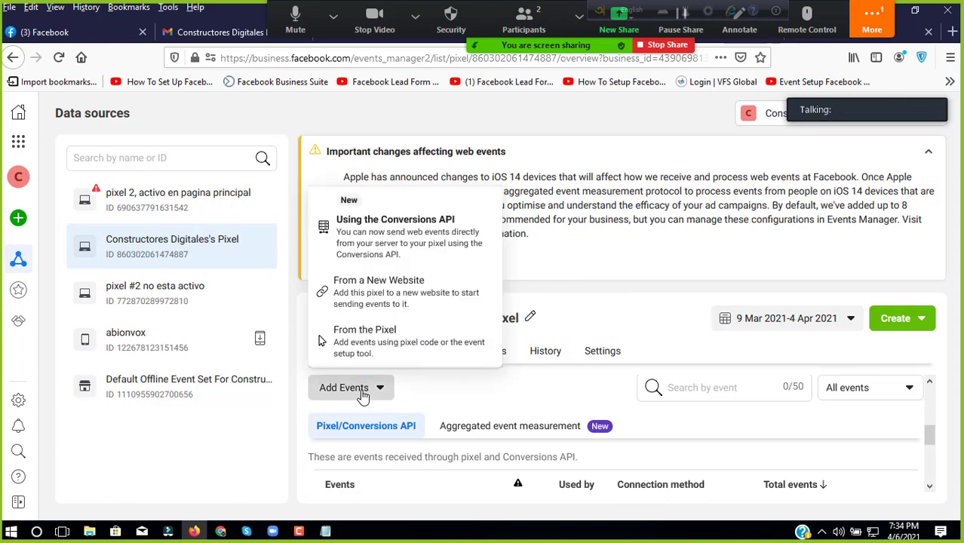
pyautogui.click(406, 345)
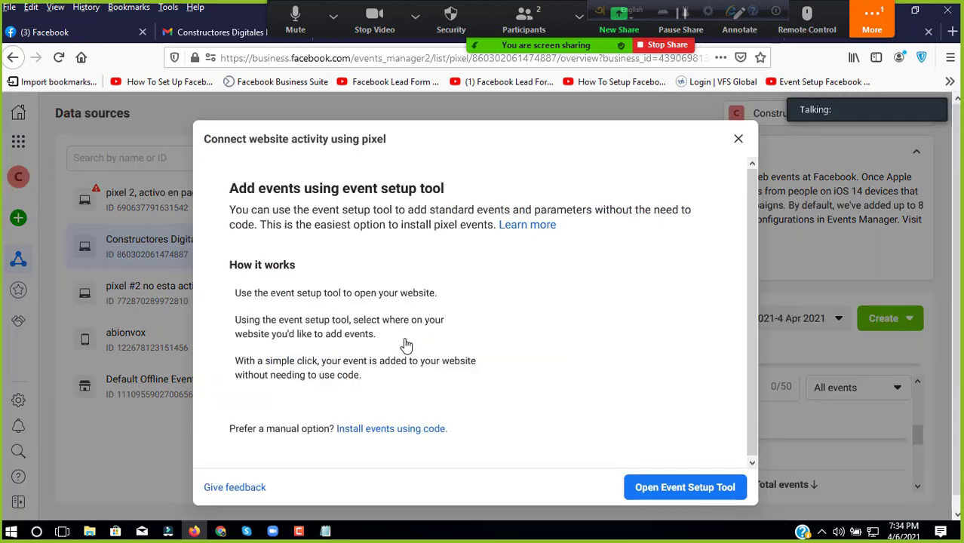
# Step: Launch the event setup tool on the pasted constructoresdigitales.agency website URL
pyautogui.click(637, 482)
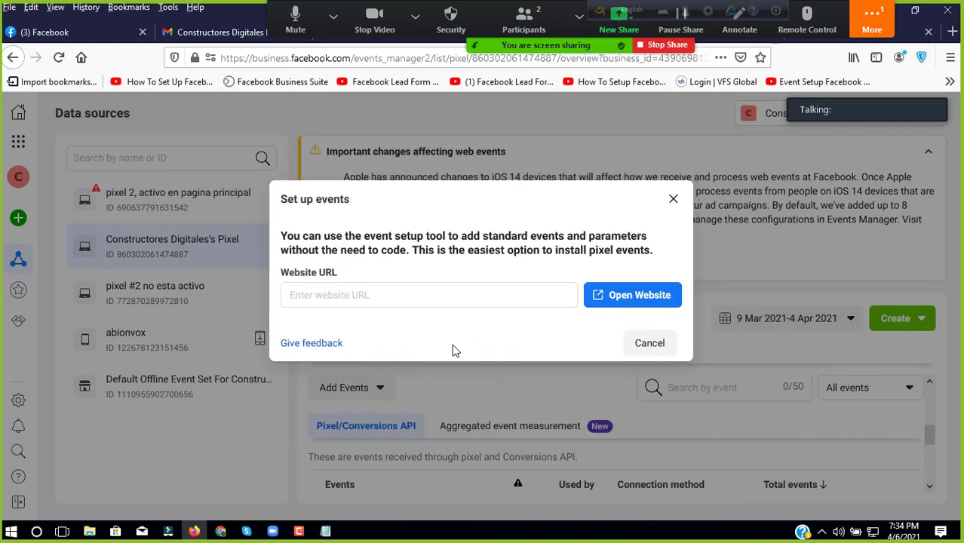
pyautogui.click(412, 295)
pyautogui.rightClick(413, 295)
pyautogui.click(451, 352)
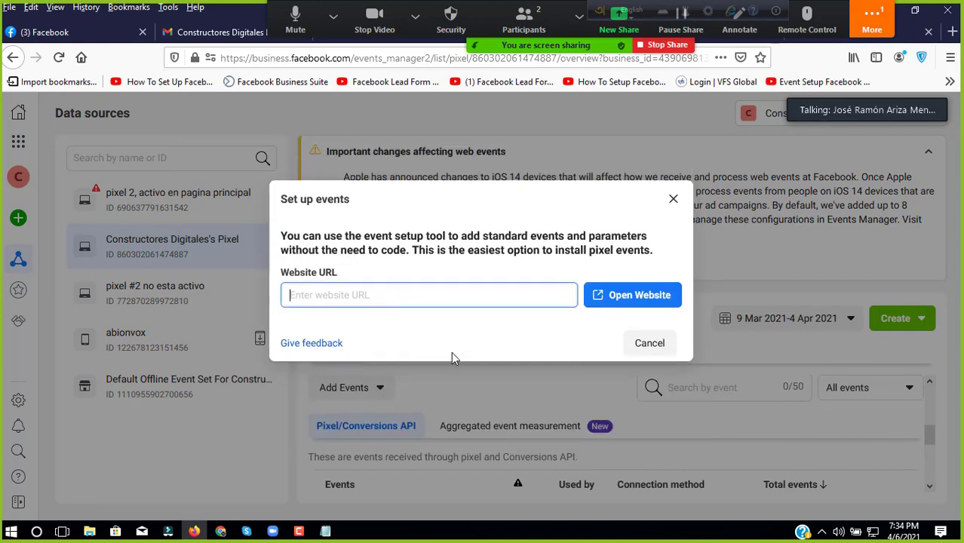
pyautogui.click(615, 300)
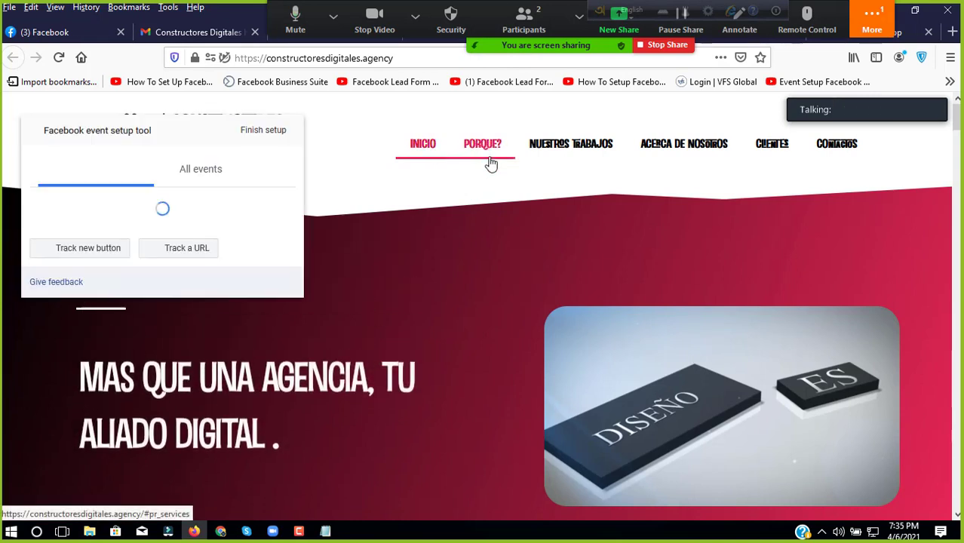
# Step: Browse the site's NUESTROS TRABAJOS and ACERCA DE NOSOTROS sections, then delete the first Contact event
pyautogui.click(562, 146)
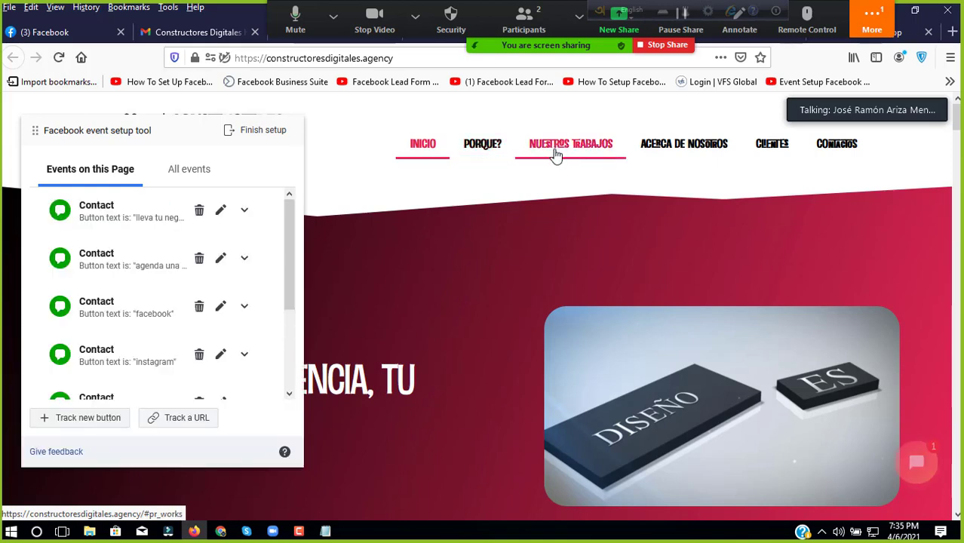
pyautogui.click(663, 143)
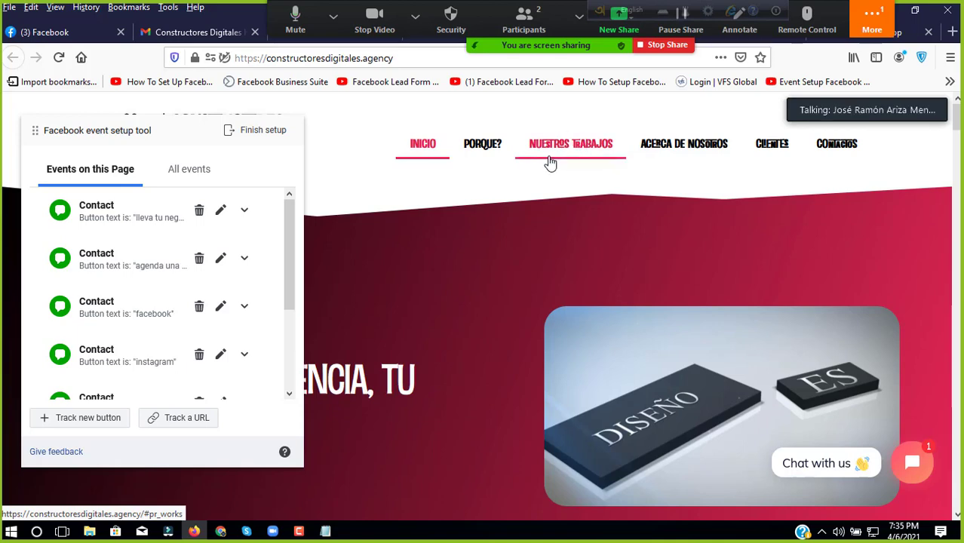
pyautogui.click(199, 212)
pyautogui.click(155, 211)
# Step: Cancel the other pending Contact event deletions, keeping the facebook and top events
pyautogui.click(198, 259)
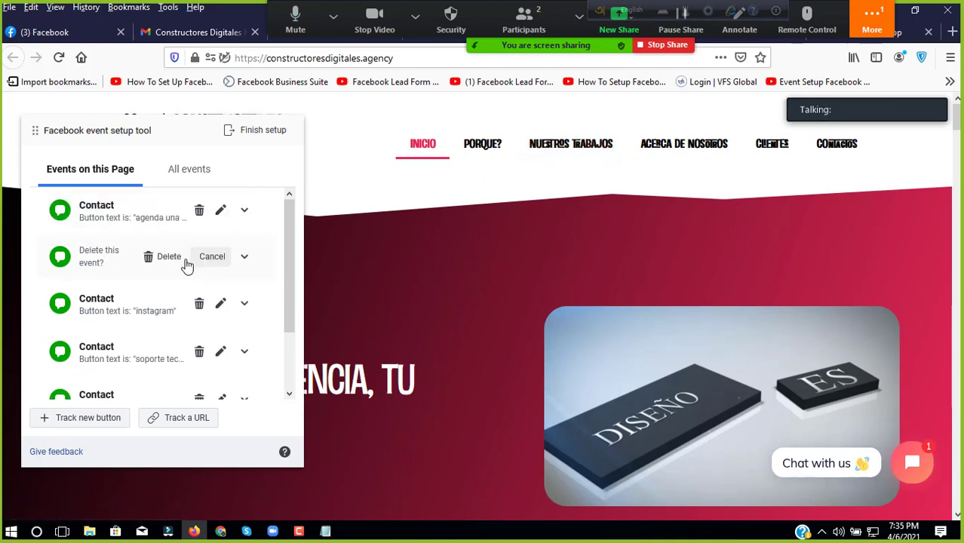
pyautogui.click(199, 213)
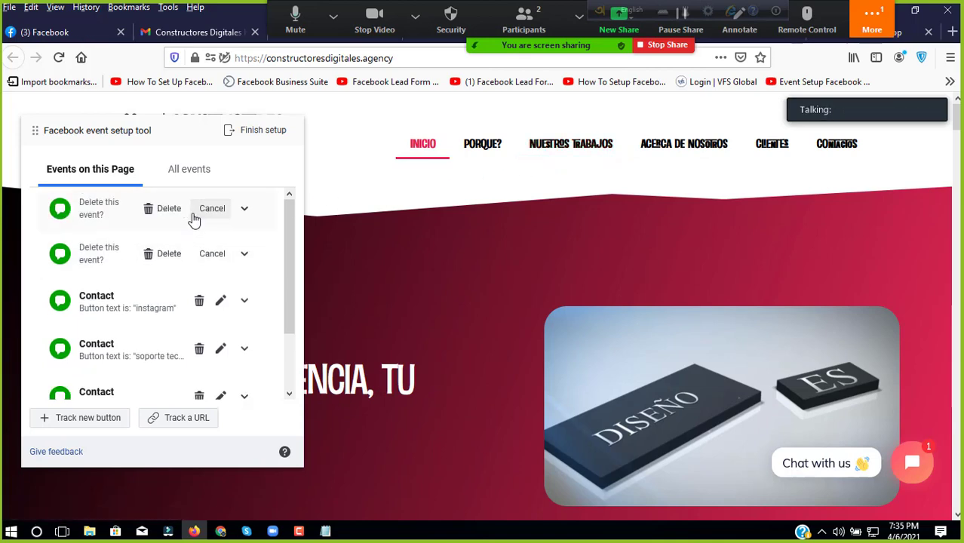
pyautogui.click(189, 257)
pyautogui.scroll(-5, 172, 308)
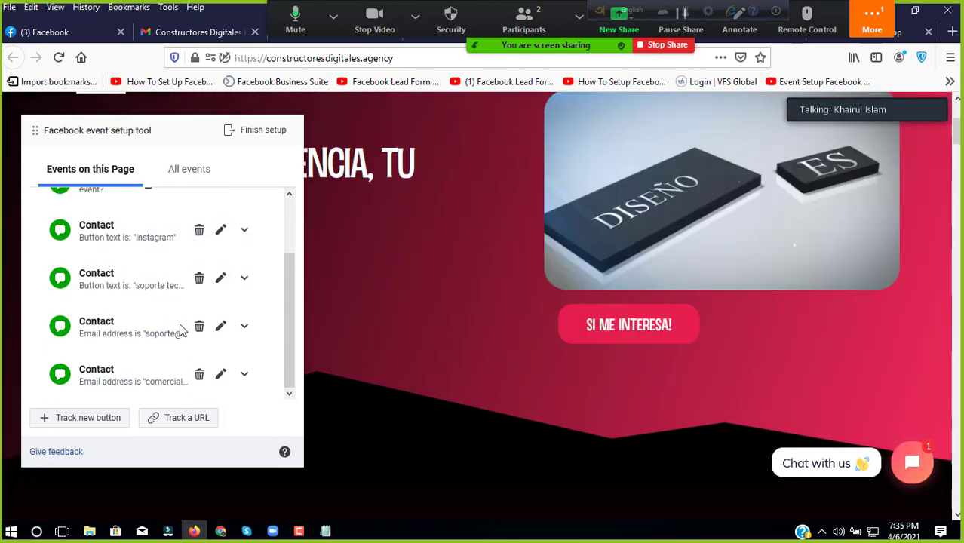
pyautogui.scroll(2, 172, 332)
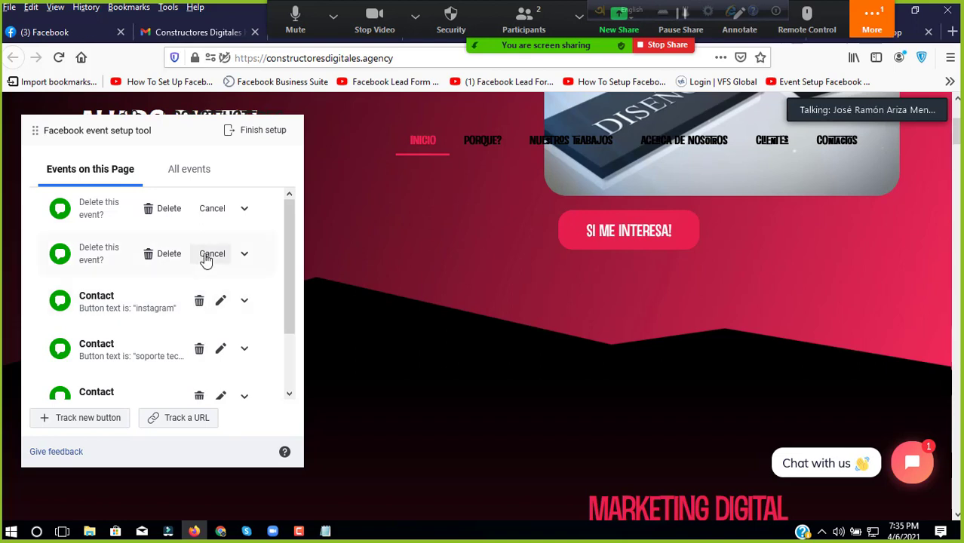
pyautogui.click(208, 257)
pyautogui.click(210, 218)
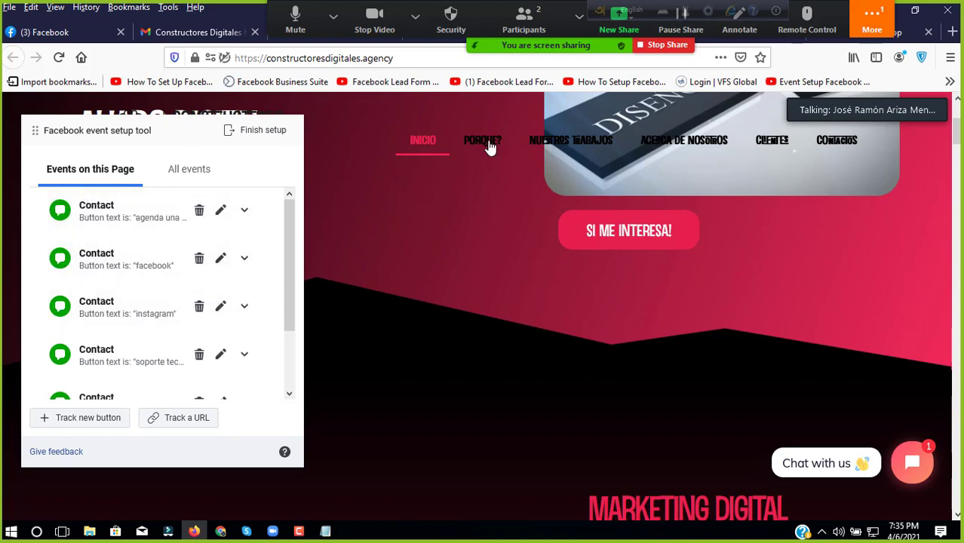
# Step: Scroll through the agency site and return to its LO QUE HACEMOS section
pyautogui.scroll(-1, 175, 277)
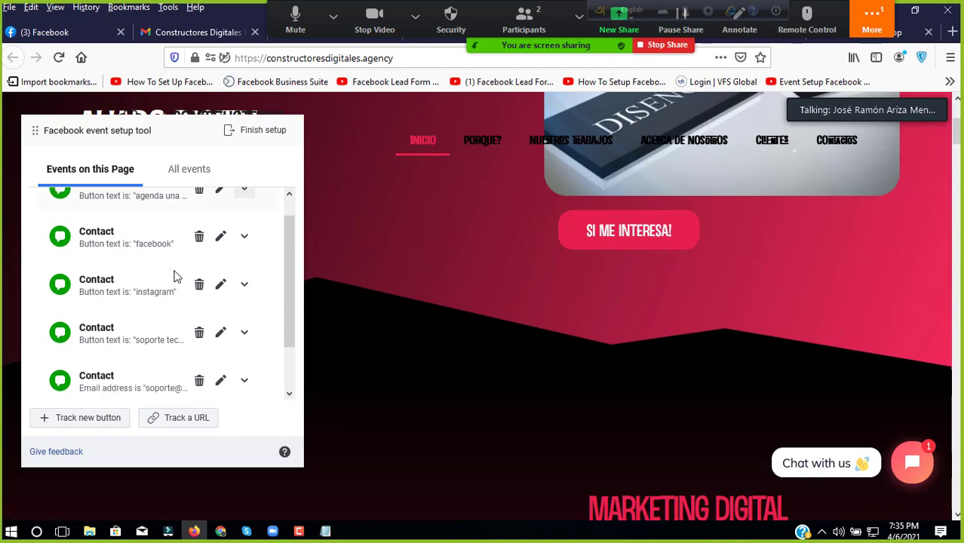
pyautogui.scroll(-2, 175, 277)
pyautogui.scroll(3, 174, 275)
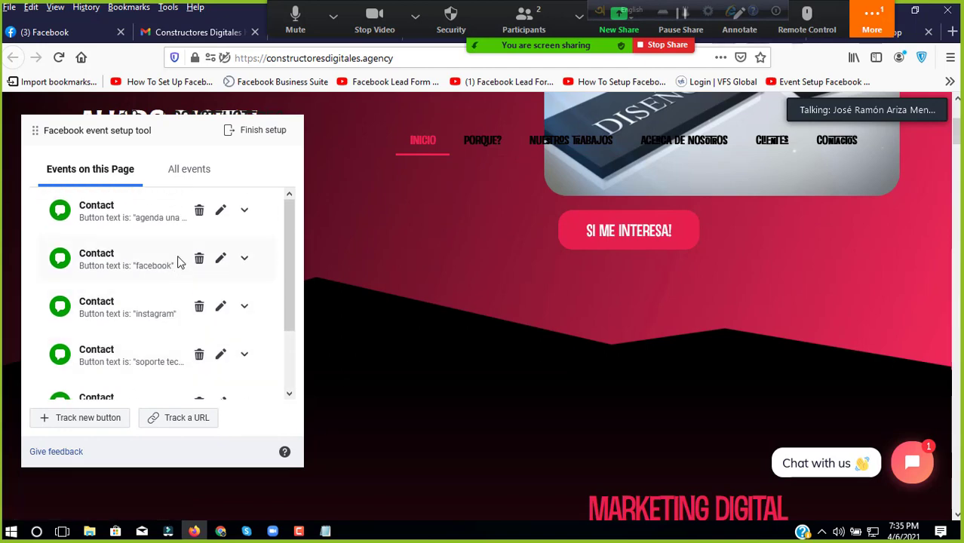
pyautogui.click(547, 137)
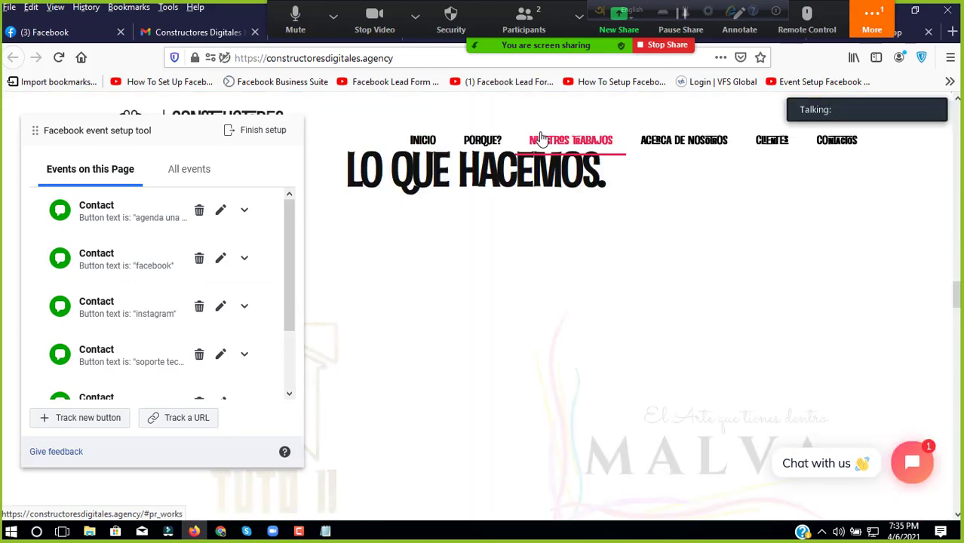
pyautogui.scroll(-4, 498, 286)
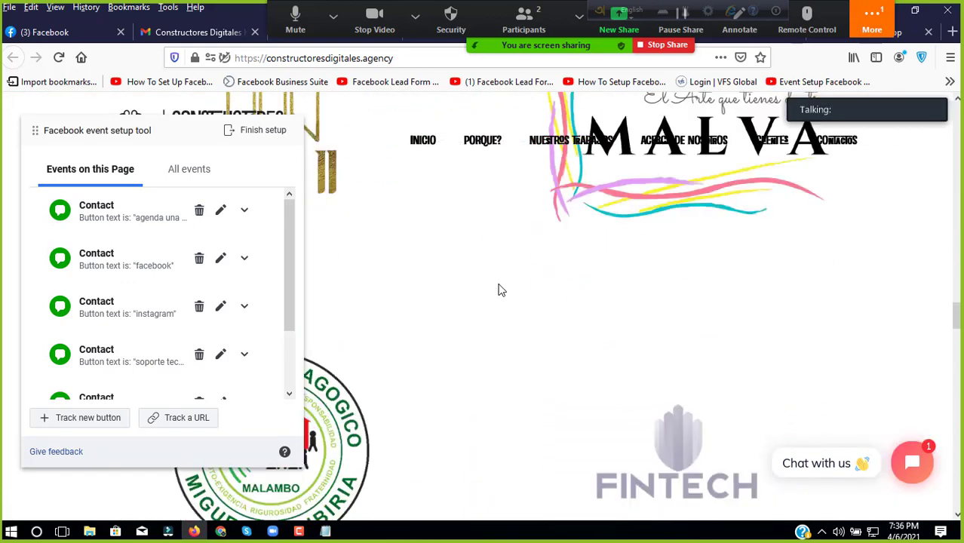
pyautogui.scroll(-15, 498, 289)
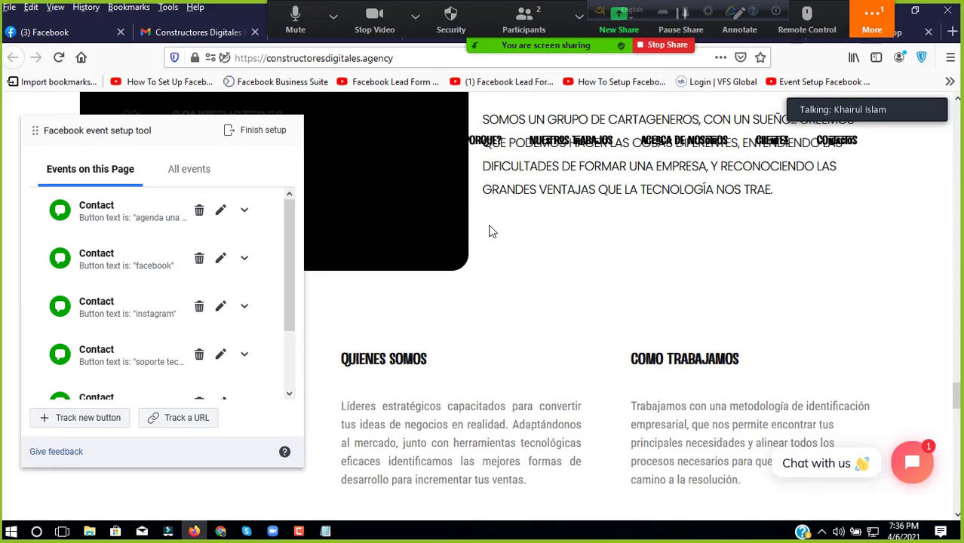
pyautogui.scroll(-12, 491, 231)
pyautogui.scroll(4, 491, 231)
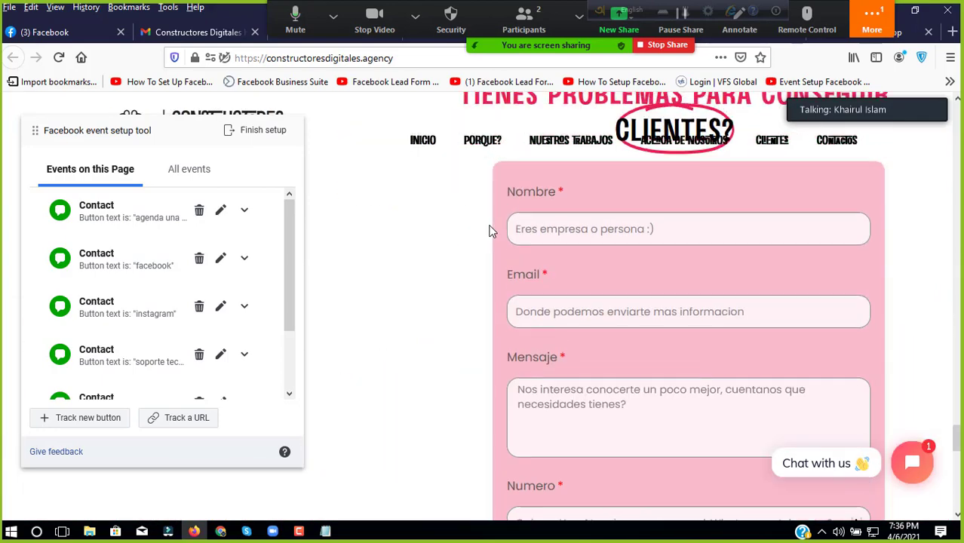
pyautogui.scroll(12, 489, 230)
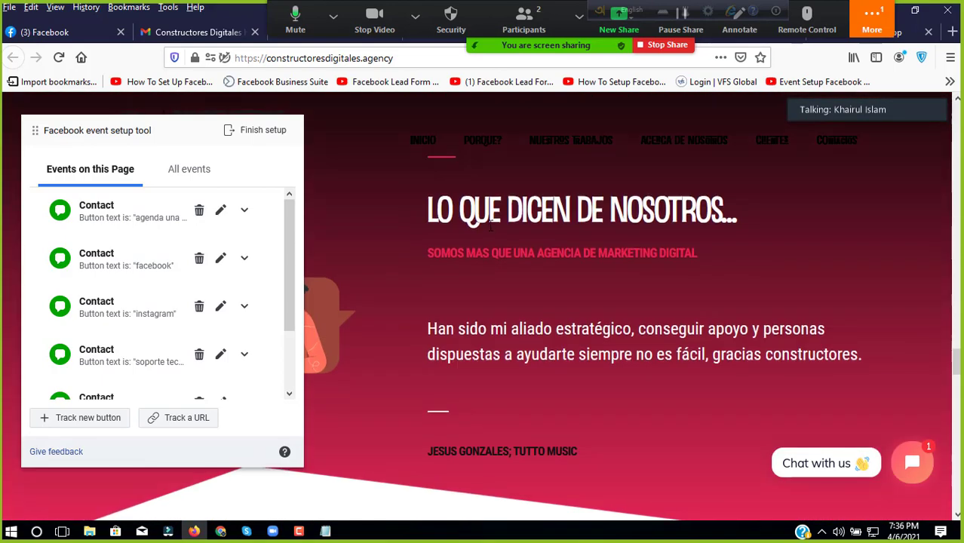
pyautogui.scroll(8, 490, 226)
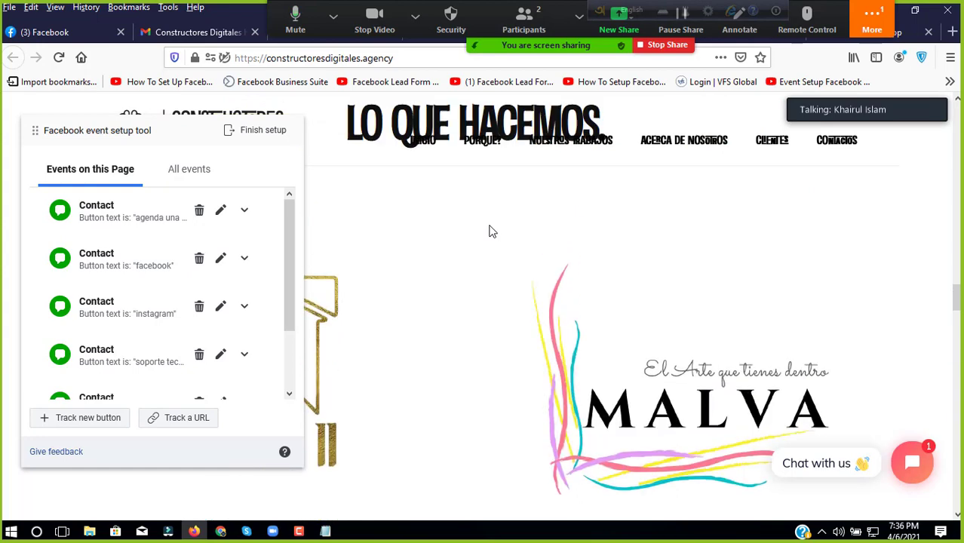
pyautogui.scroll(10, 490, 231)
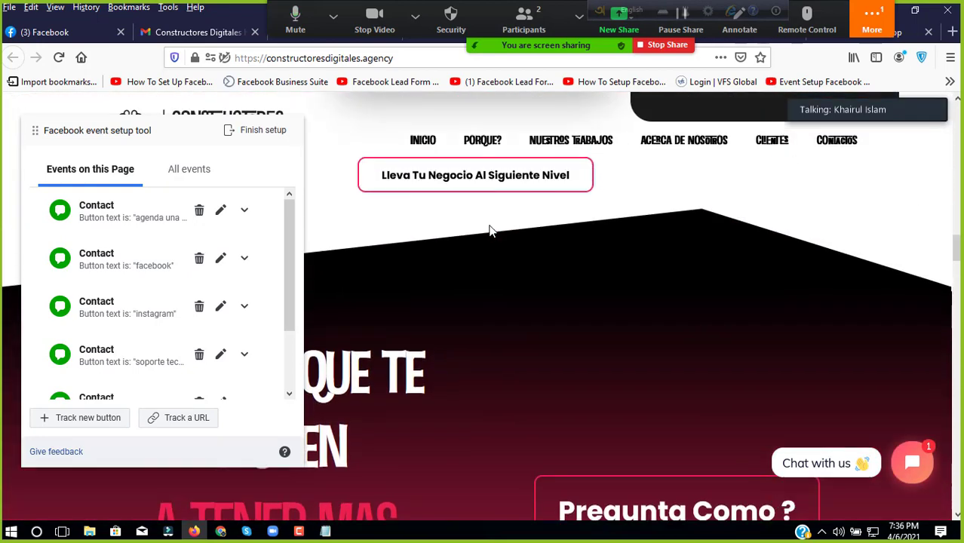
pyautogui.scroll(1, 497, 211)
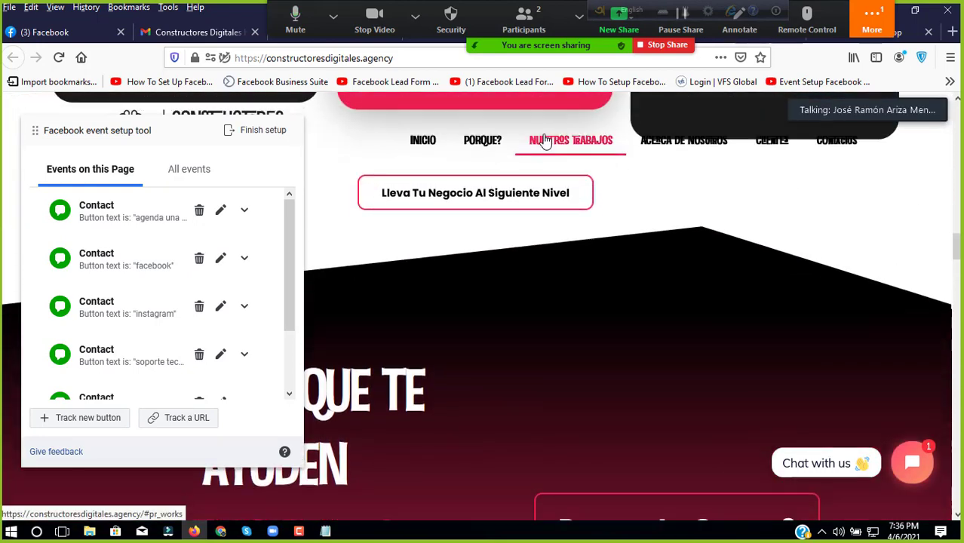
pyautogui.scroll(-2, 544, 142)
pyautogui.click(544, 141)
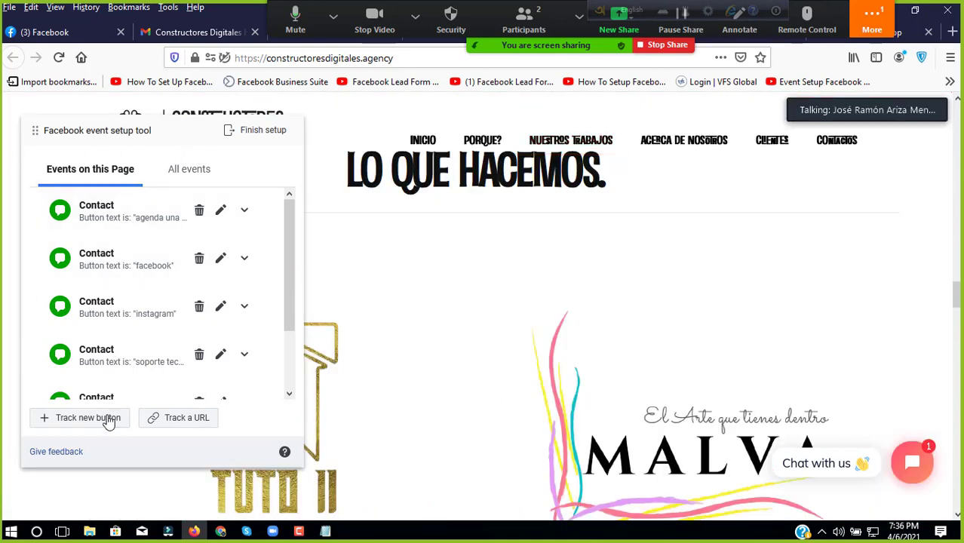
pyautogui.click(178, 418)
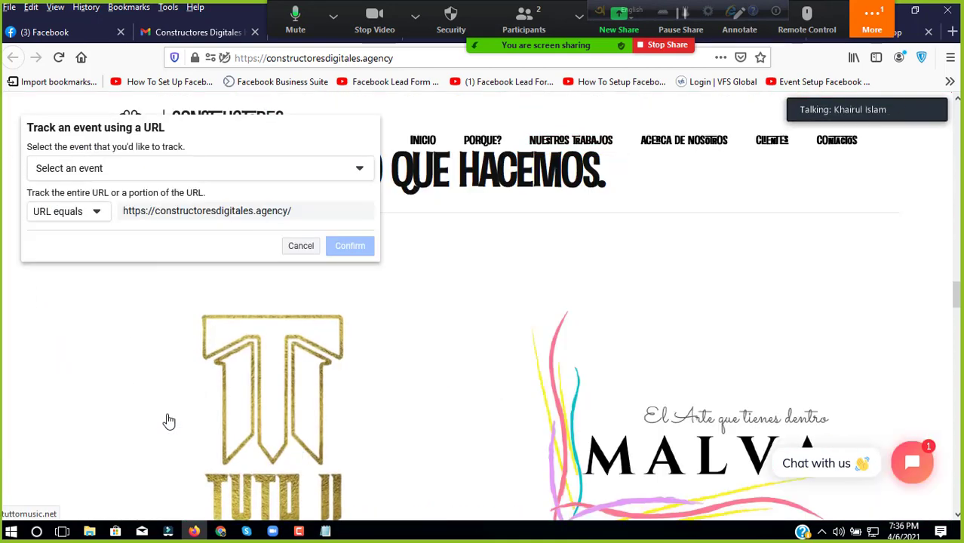
pyautogui.click(223, 174)
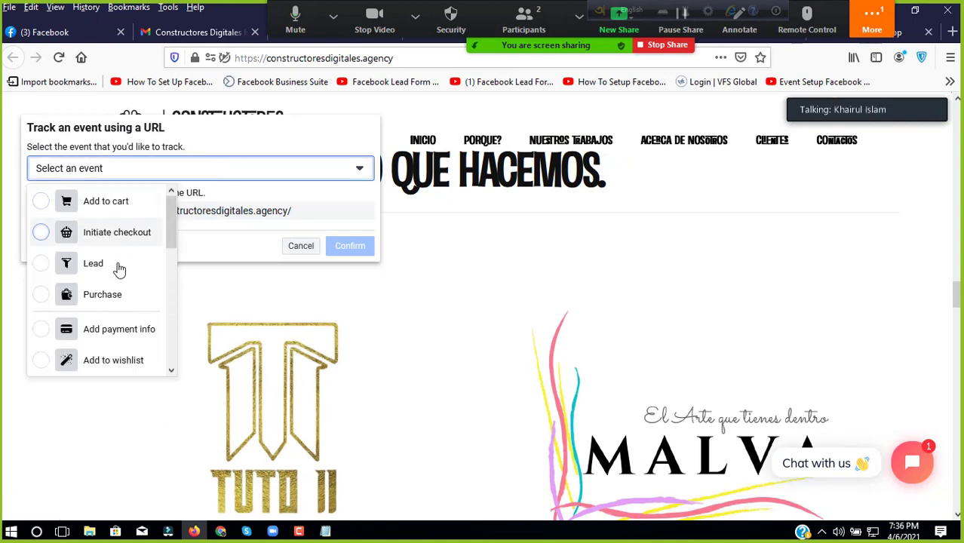
pyautogui.scroll(-2, 114, 269)
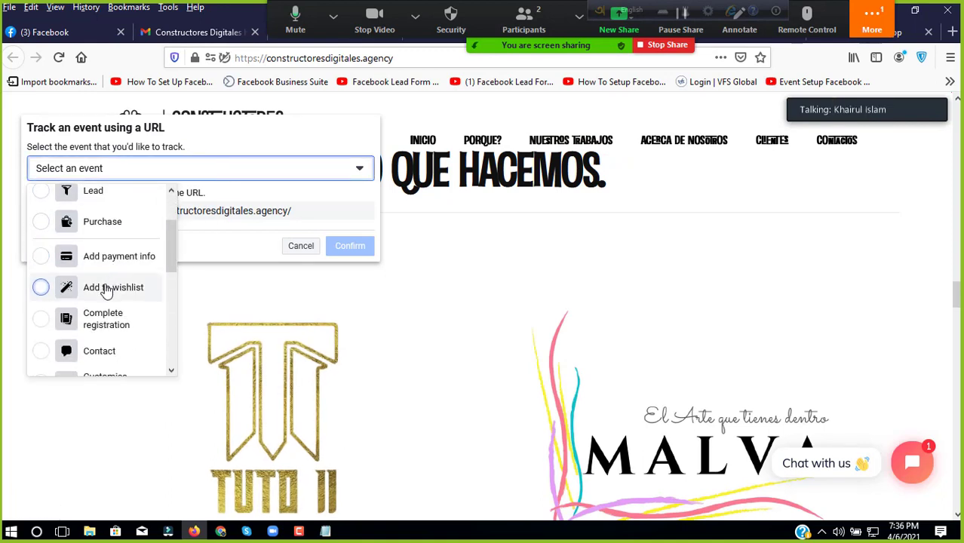
pyautogui.scroll(-3, 107, 287)
pyautogui.scroll(-2, 98, 341)
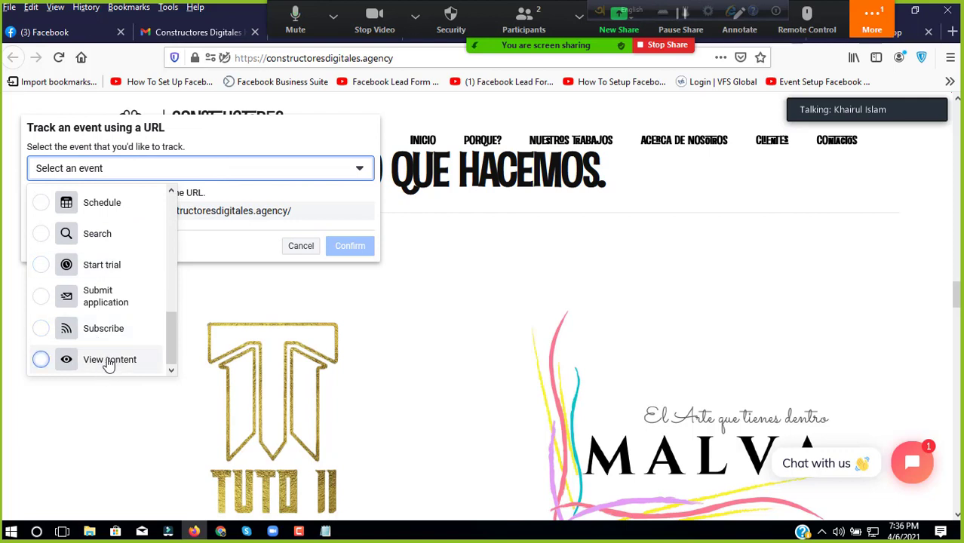
pyautogui.scroll(5, 102, 326)
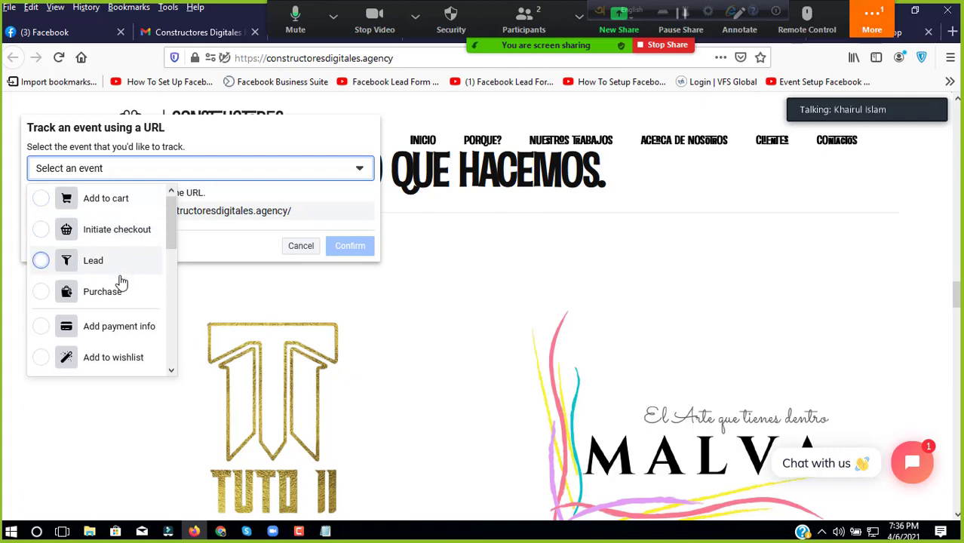
pyautogui.scroll(-2, 122, 287)
pyautogui.scroll(-5, 123, 299)
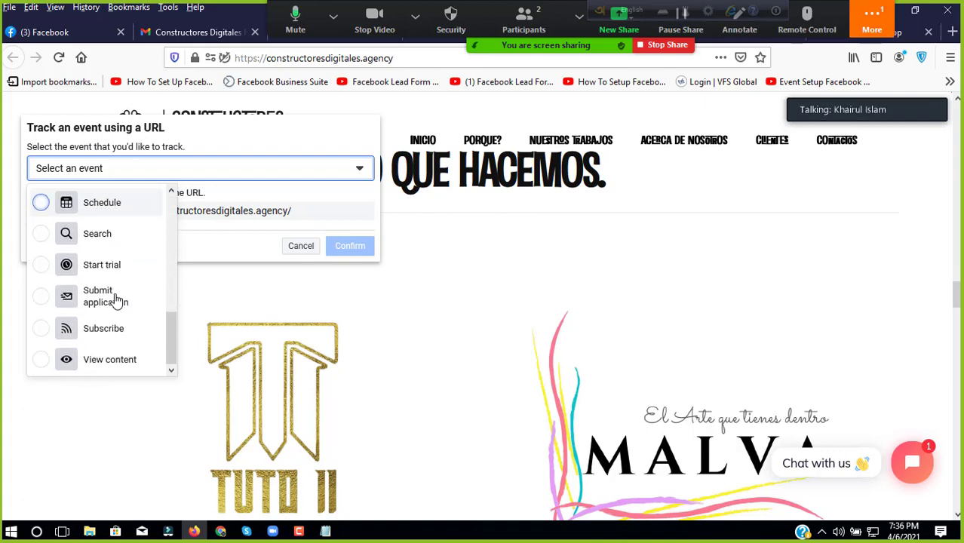
pyautogui.scroll(-3, 117, 300)
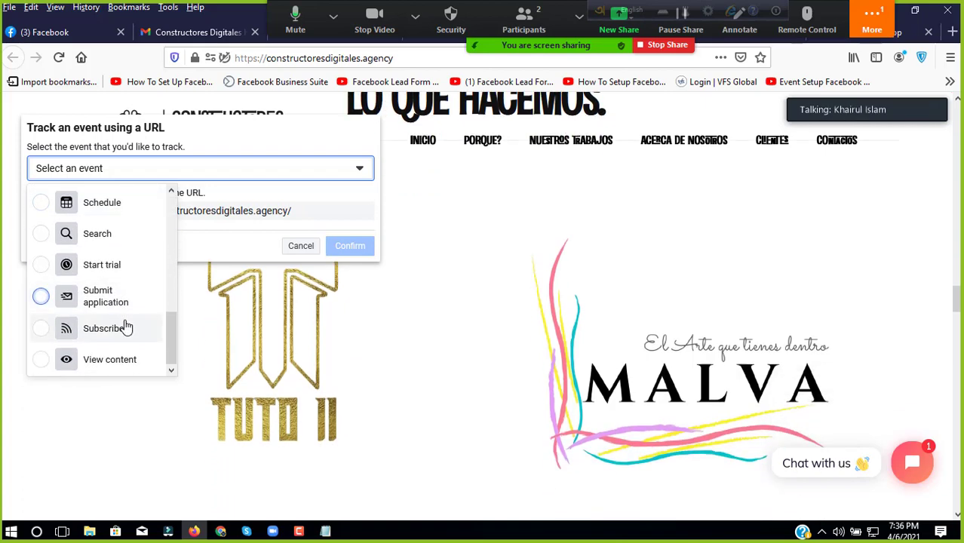
pyautogui.click(110, 360)
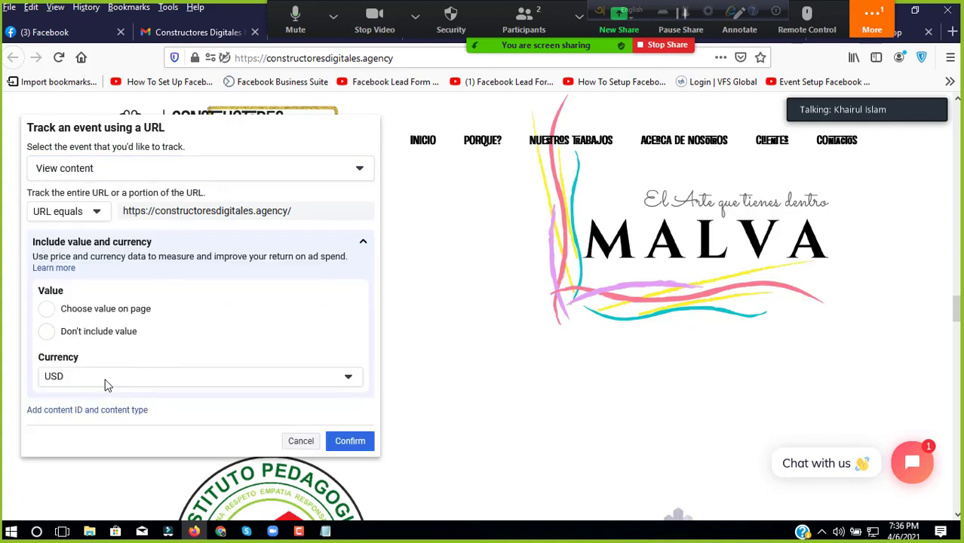
# Step: Set the event currency to COP and confirm the View content event
pyautogui.click(106, 380)
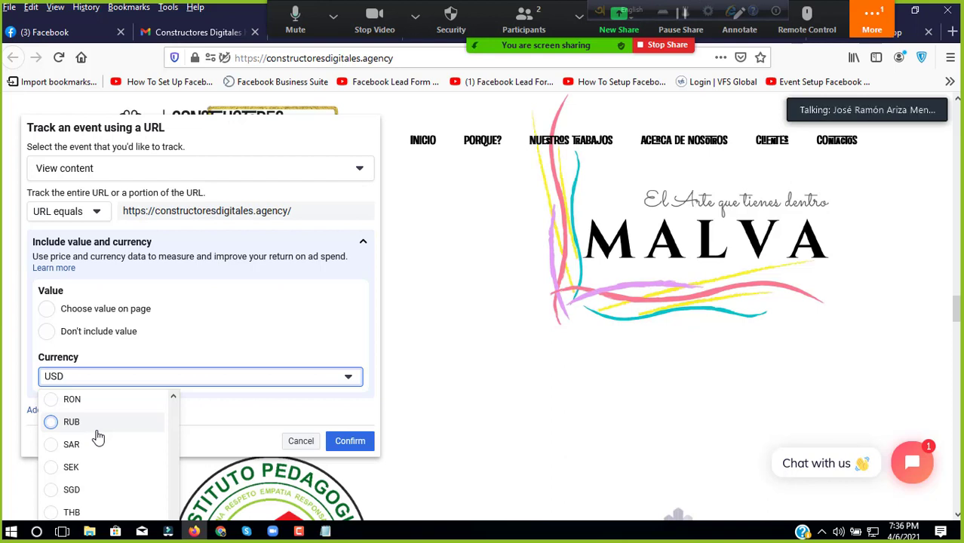
pyautogui.scroll(-2, 94, 429)
pyautogui.scroll(10, 89, 421)
pyautogui.scroll(5, 89, 419)
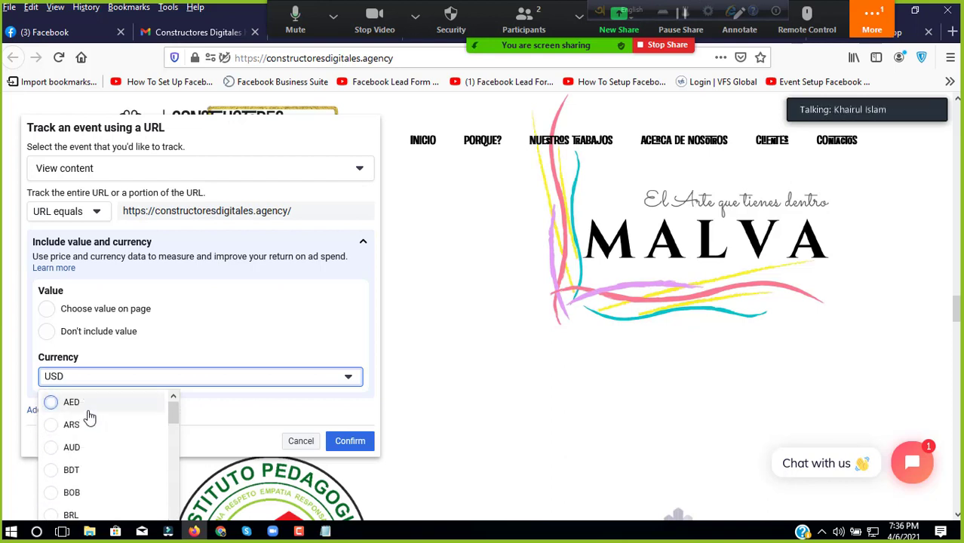
pyautogui.scroll(-3, 89, 417)
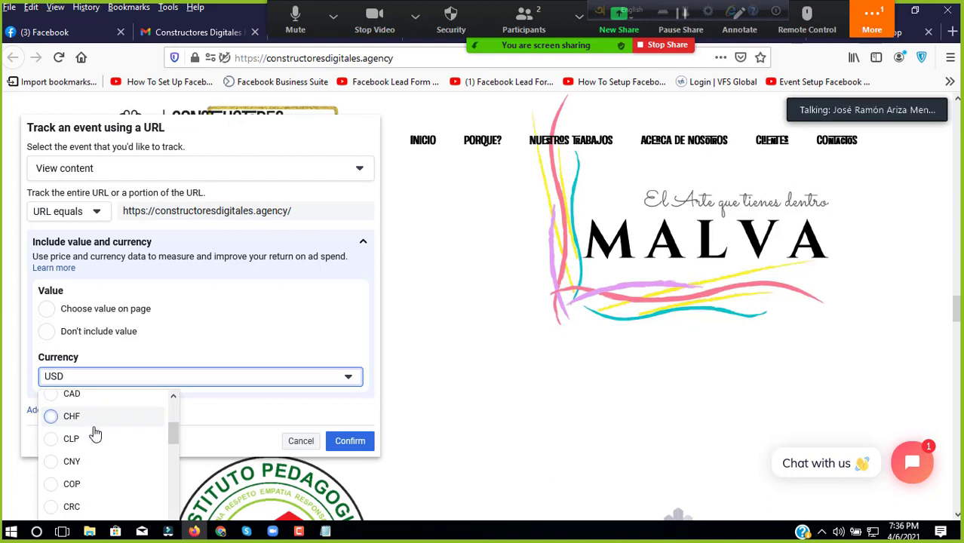
pyautogui.click(79, 484)
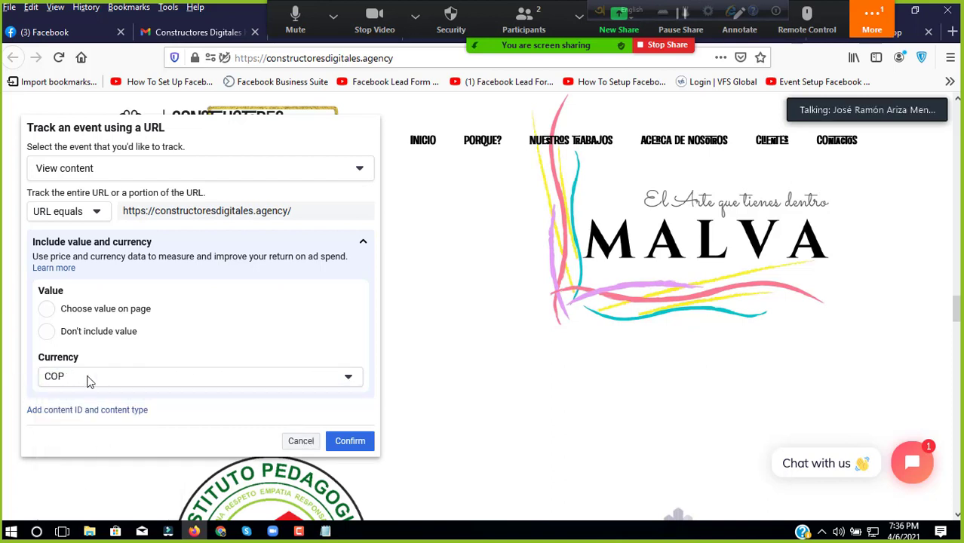
pyautogui.click(351, 442)
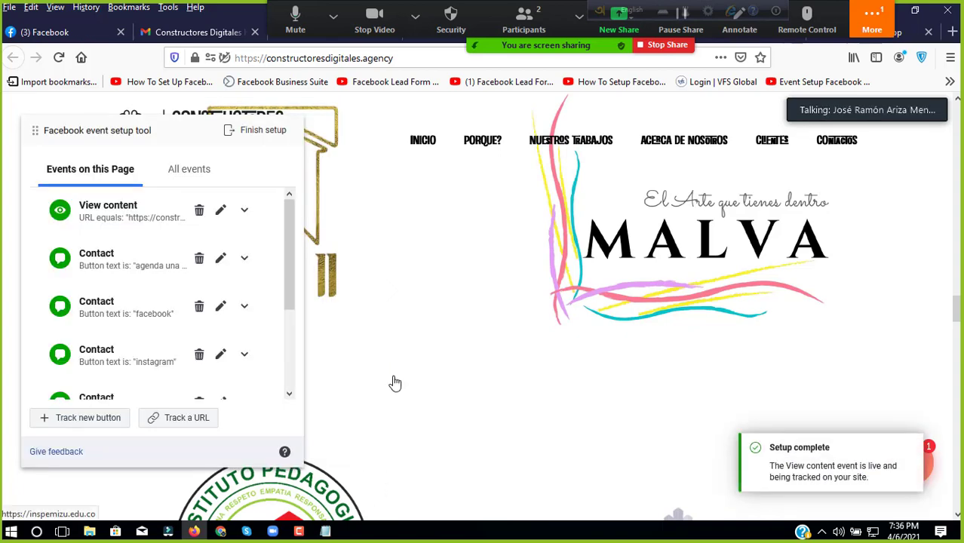
# Step: Finish the event setup, rate the tool as helpful, submit and dismiss the thanks
pyautogui.click(271, 134)
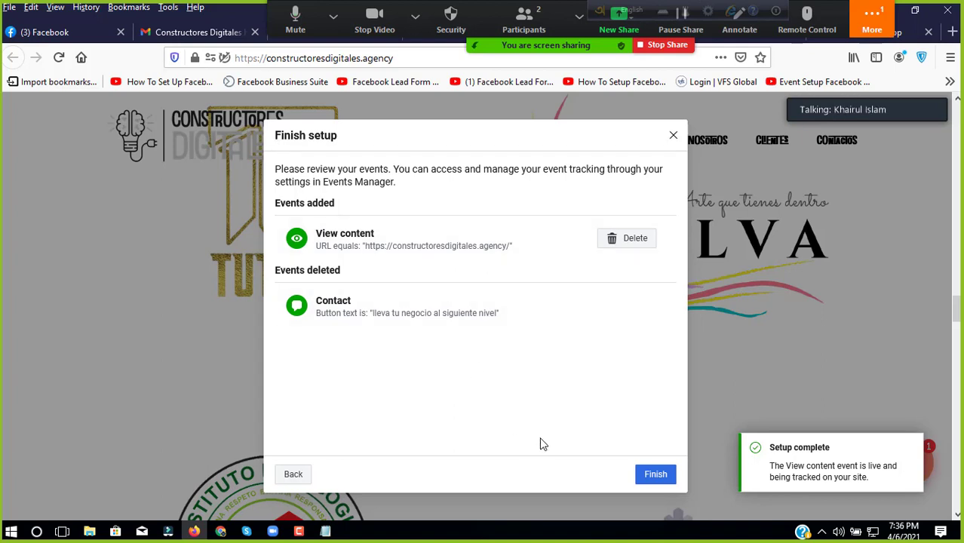
pyautogui.click(646, 473)
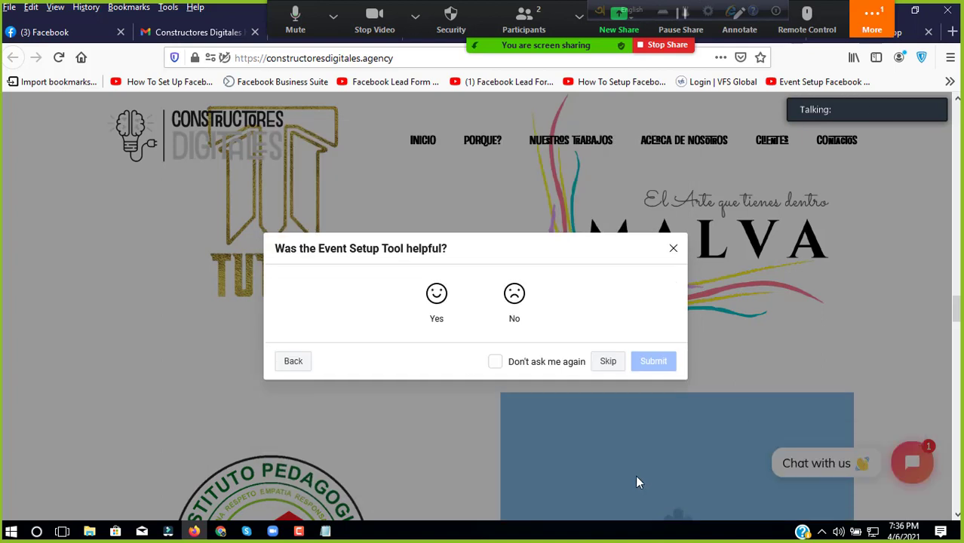
pyautogui.click(430, 294)
pyautogui.click(650, 407)
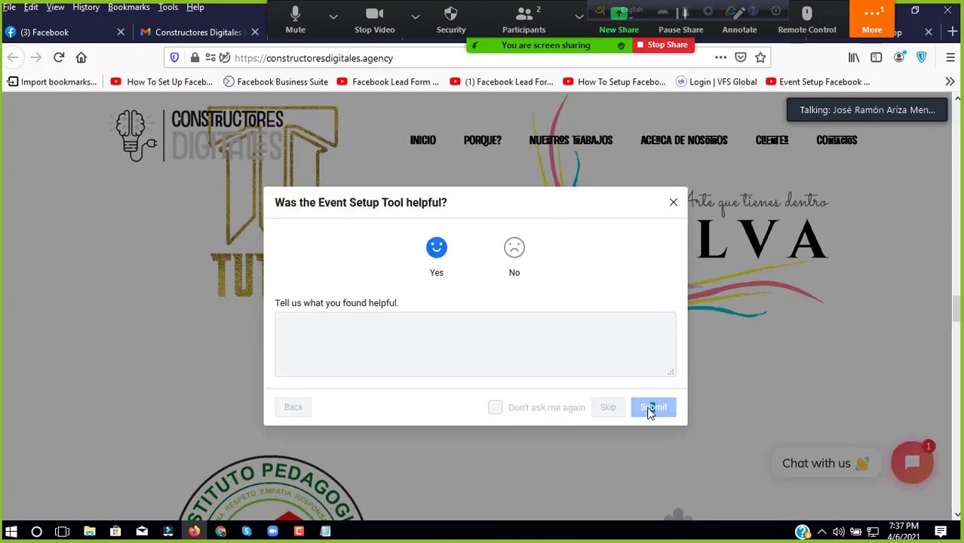
pyautogui.tripleClick(647, 381)
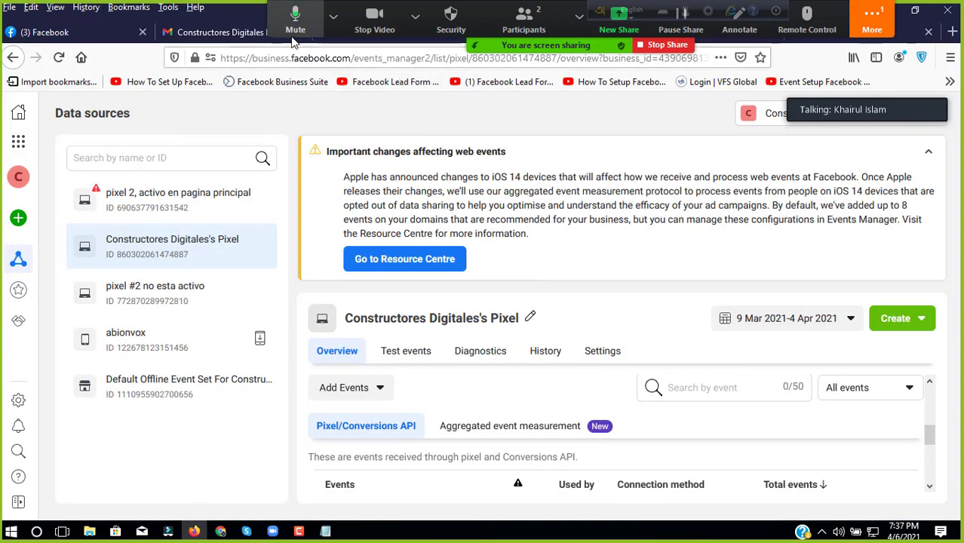
# Step: Switch to the Constructores Digitales website tab and browse its NUESTROS TRABAJOS section
pyautogui.click(383, 34)
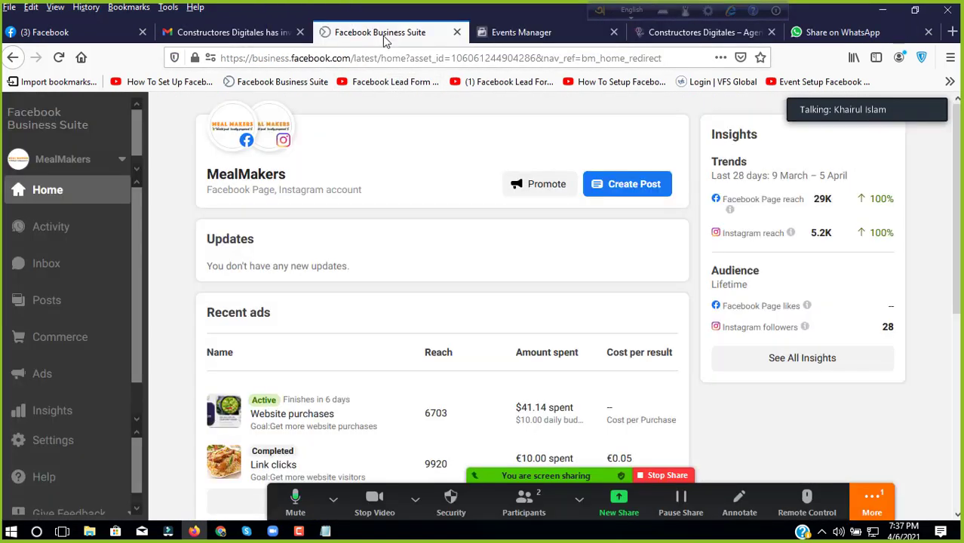
pyautogui.click(504, 31)
pyautogui.click(681, 34)
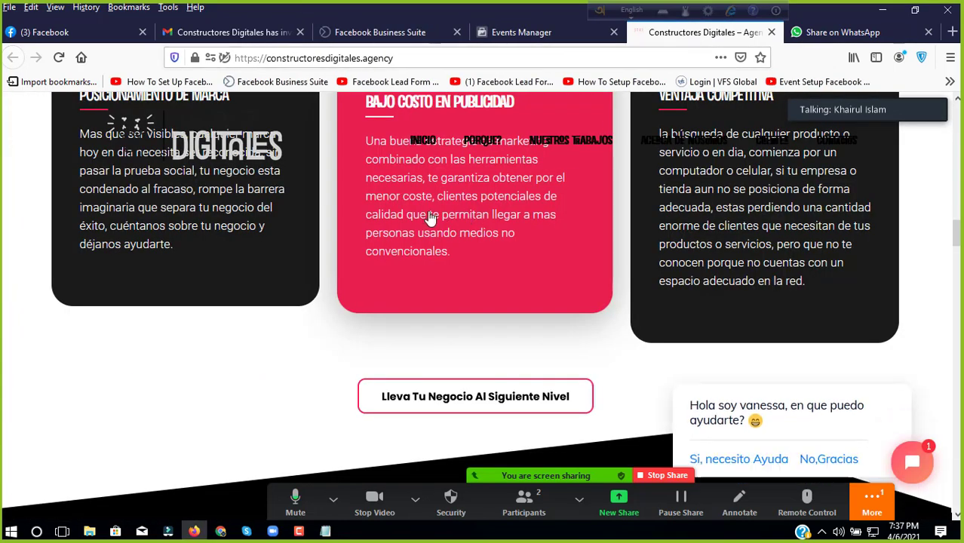
pyautogui.scroll(5, 432, 249)
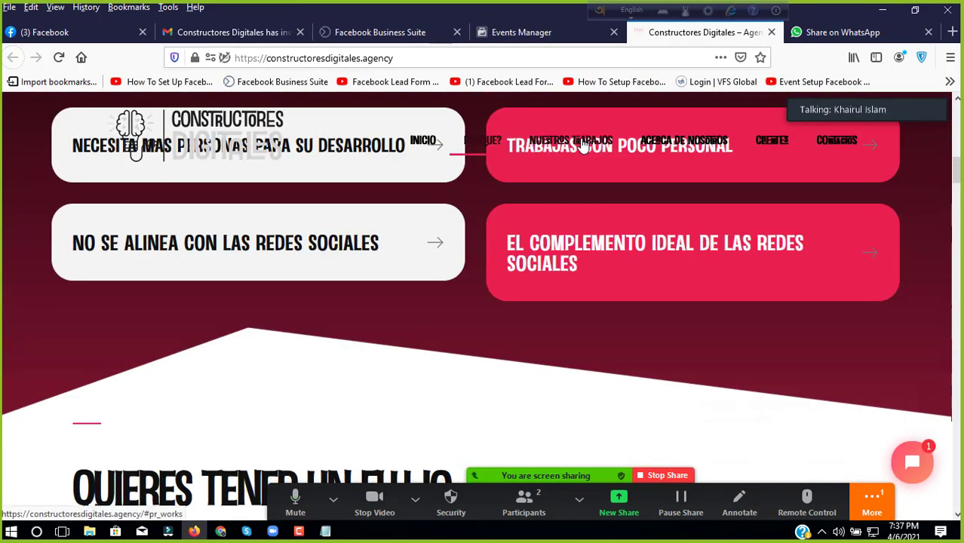
pyautogui.click(579, 142)
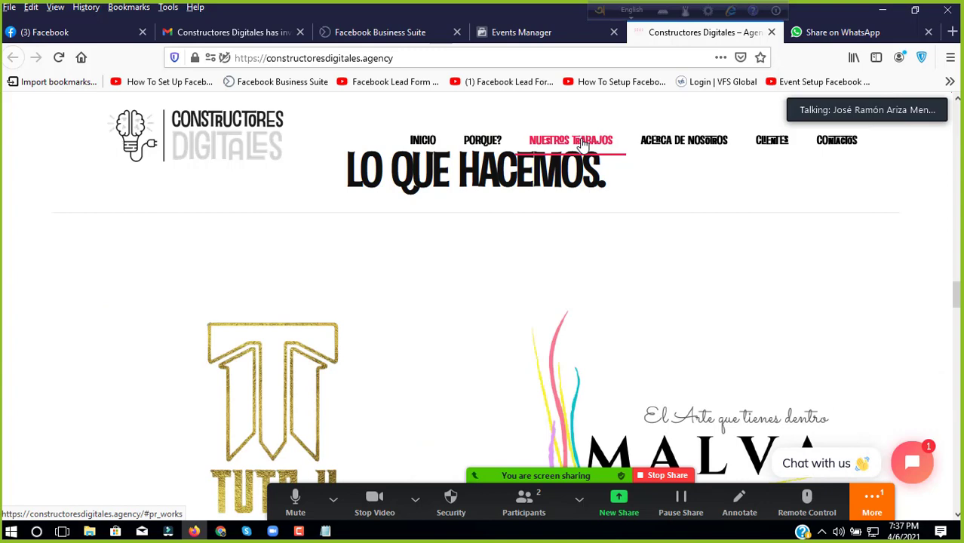
pyautogui.scroll(-7, 575, 263)
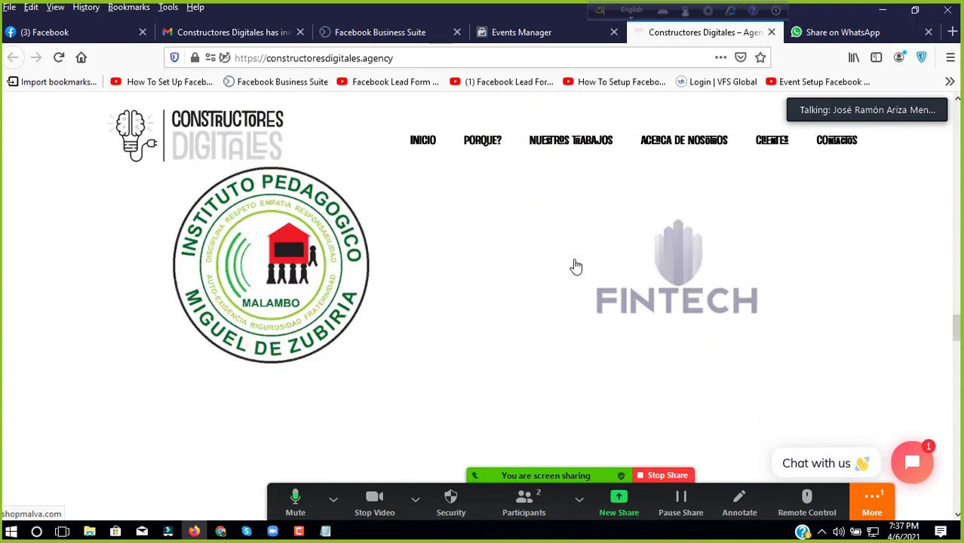
pyautogui.scroll(-3, 521, 264)
pyautogui.scroll(6, 302, 252)
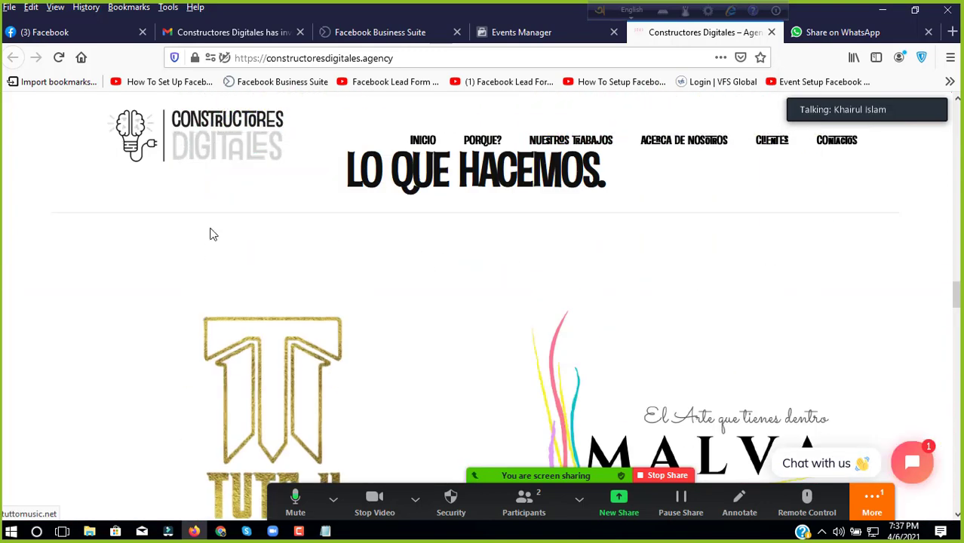
pyautogui.scroll(-8, 381, 261)
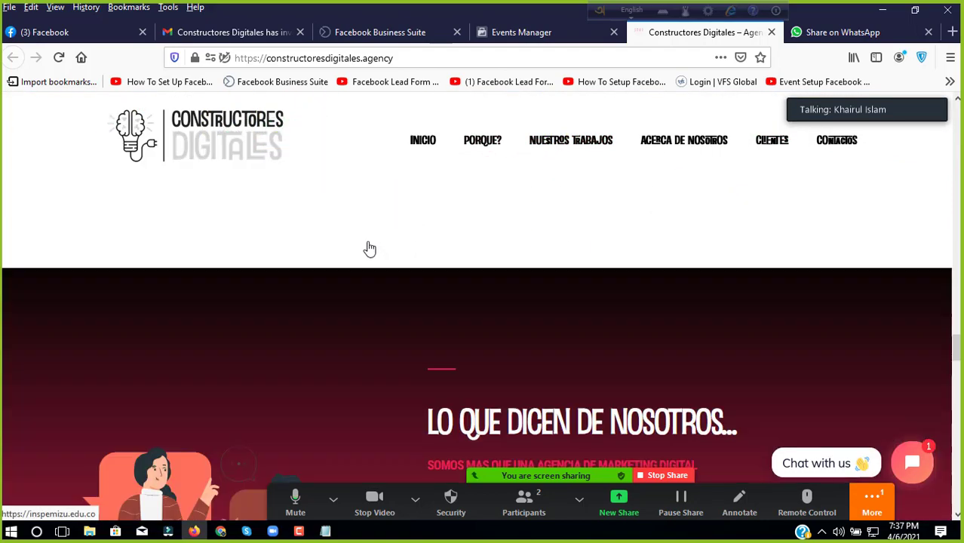
pyautogui.scroll(15, 368, 247)
pyautogui.scroll(-3, 370, 249)
pyautogui.scroll(3, 370, 249)
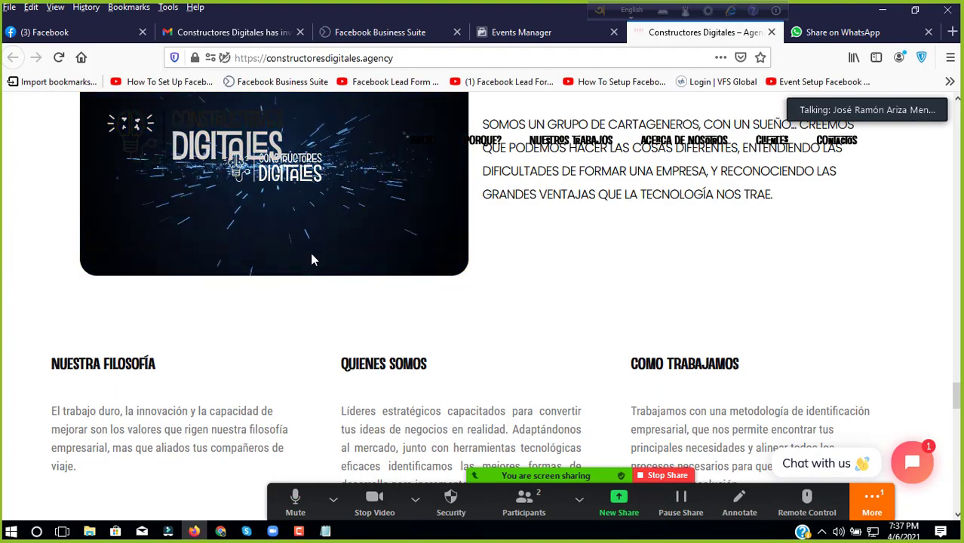
# Step: Scroll down to the testimonials and highlight the testimonial author's name
pyautogui.moveTo(312, 255)
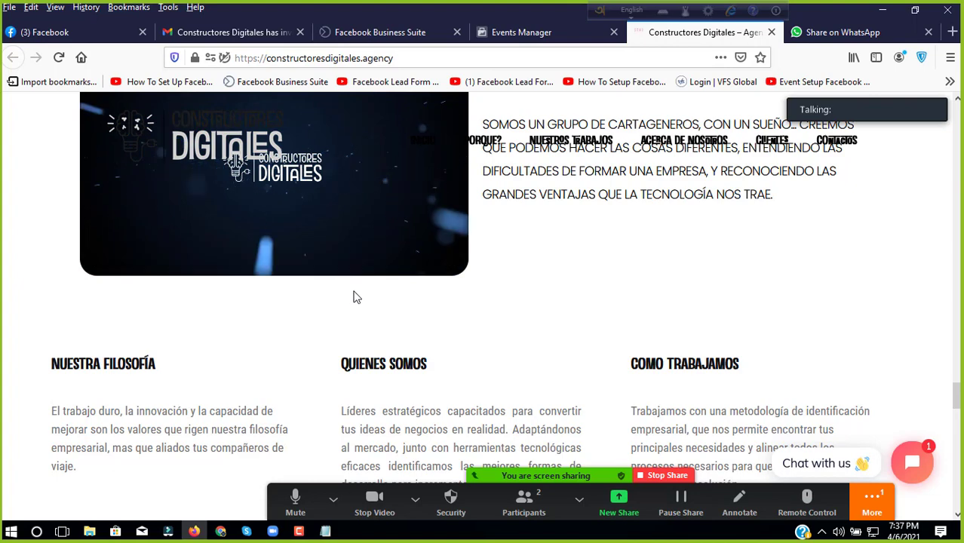
pyautogui.scroll(-3, 485, 254)
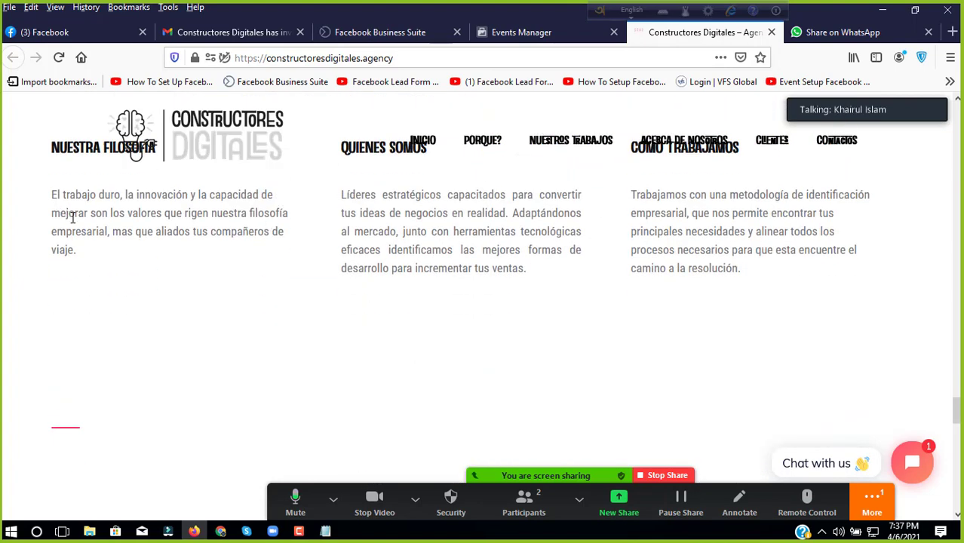
pyautogui.scroll(6, 76, 243)
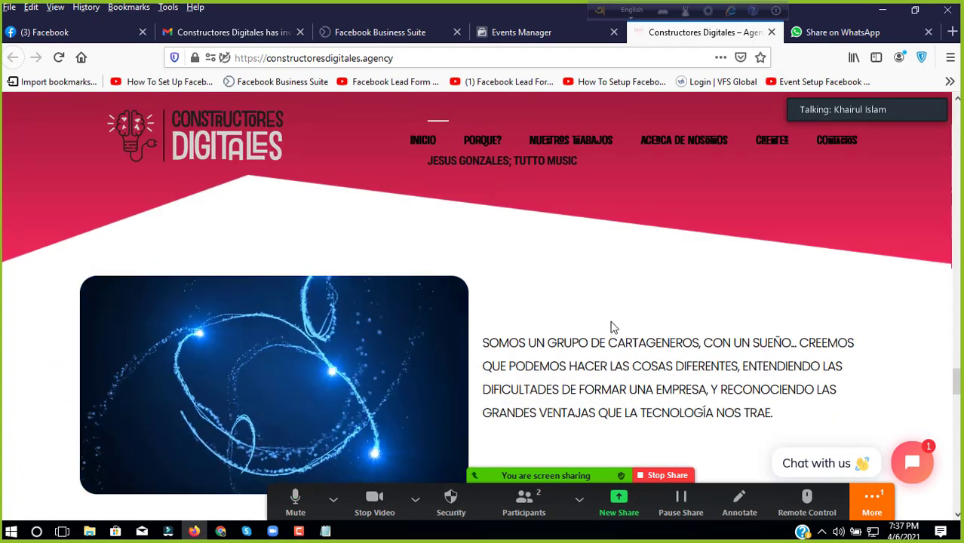
pyautogui.scroll(-5, 465, 291)
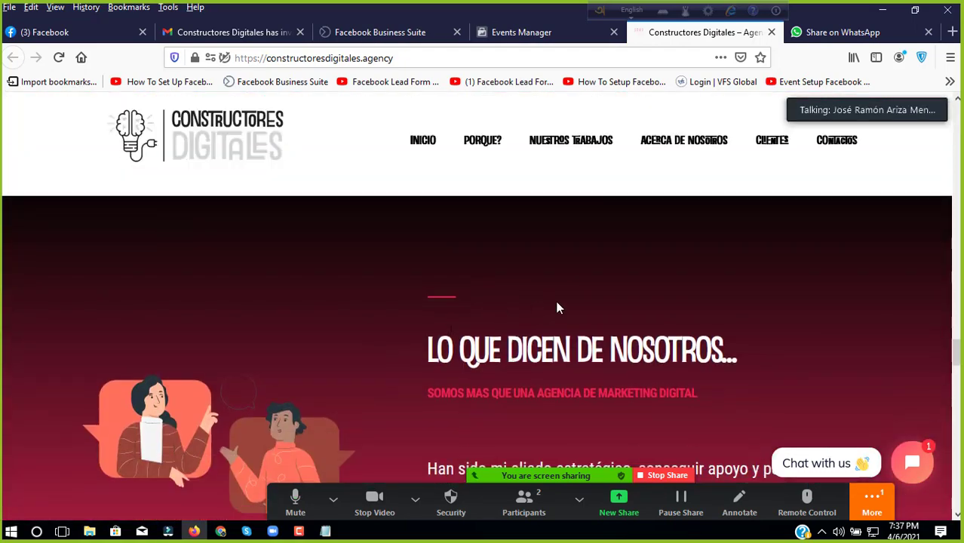
pyautogui.scroll(-2, 477, 305)
pyautogui.scroll(-2, 474, 304)
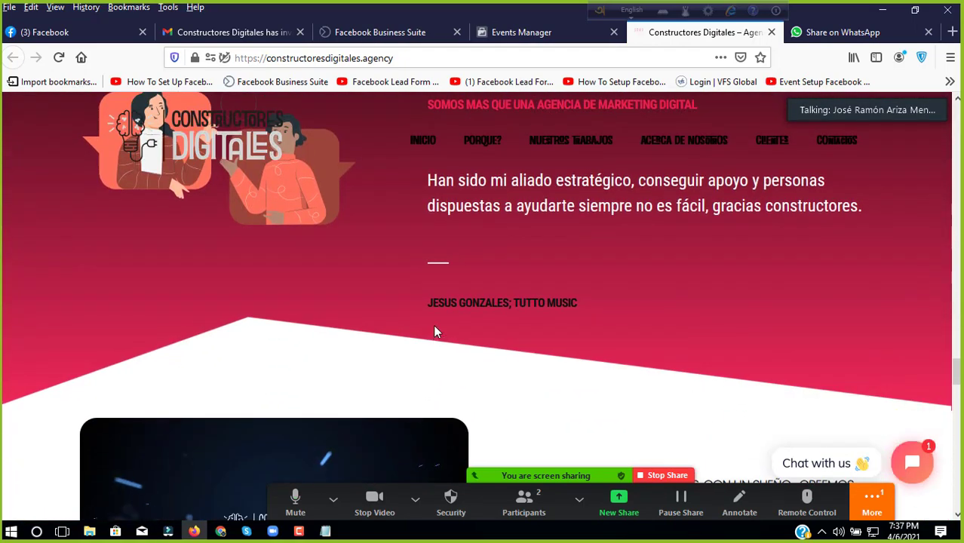
pyautogui.moveTo(432, 302)
pyautogui.mouseDown()
pyautogui.moveTo(579, 301)
pyautogui.moveTo(419, 322)
pyautogui.moveTo(433, 304)
pyautogui.mouseUp()
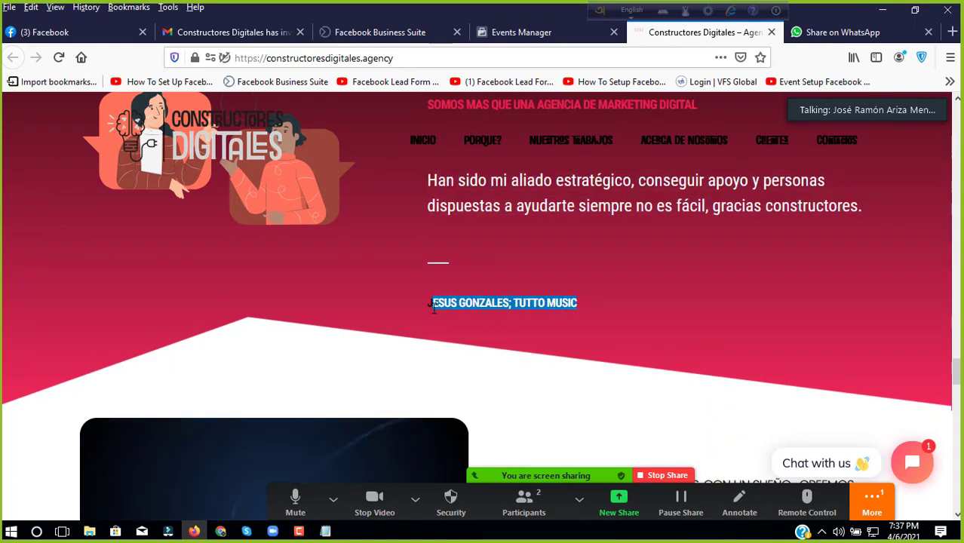
# Step: Scroll back up to the hero headline MAS QUE UNA AGENCIA, TU ALIADO DIGITAL
pyautogui.scroll(-2, 509, 331)
pyautogui.scroll(-12, 507, 326)
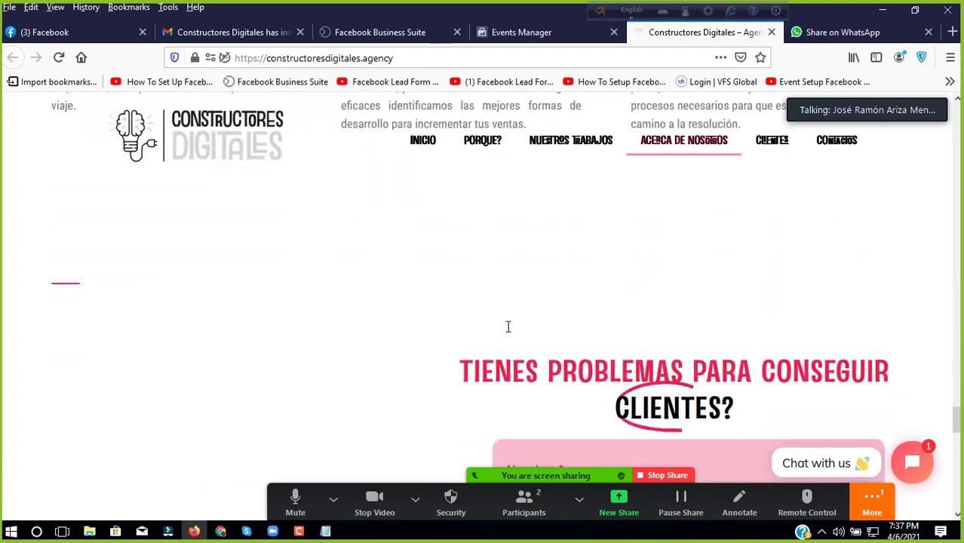
pyautogui.scroll(-3, 508, 329)
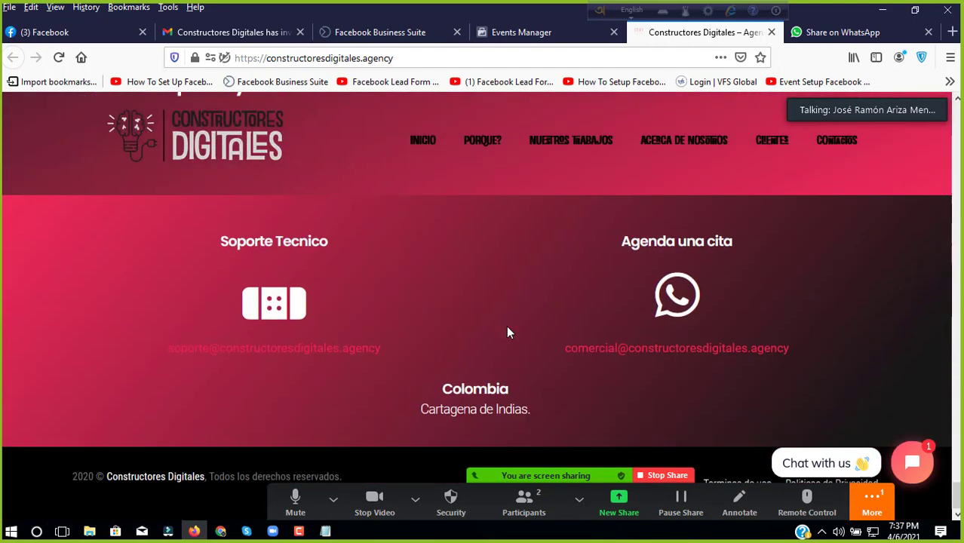
pyautogui.scroll(3, 507, 329)
pyautogui.scroll(15, 508, 332)
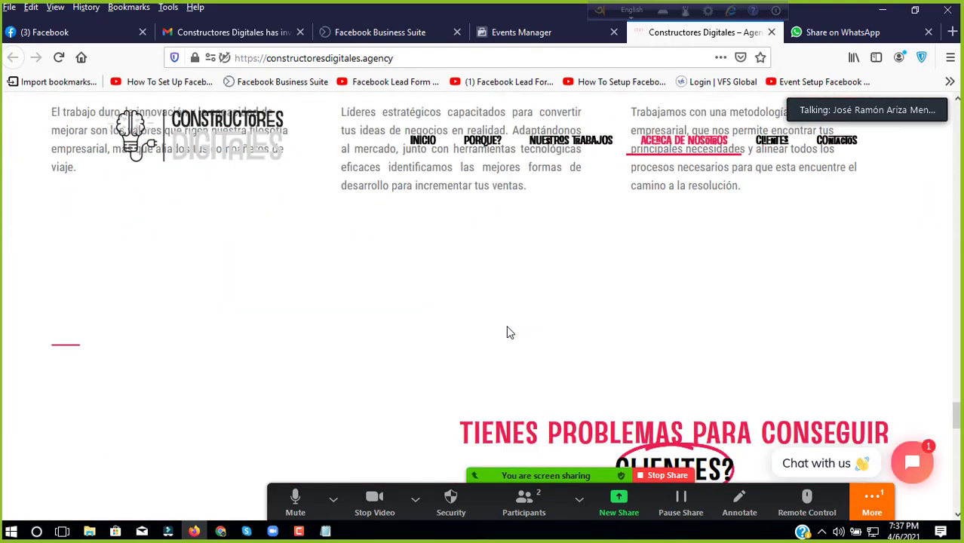
pyautogui.scroll(8, 507, 332)
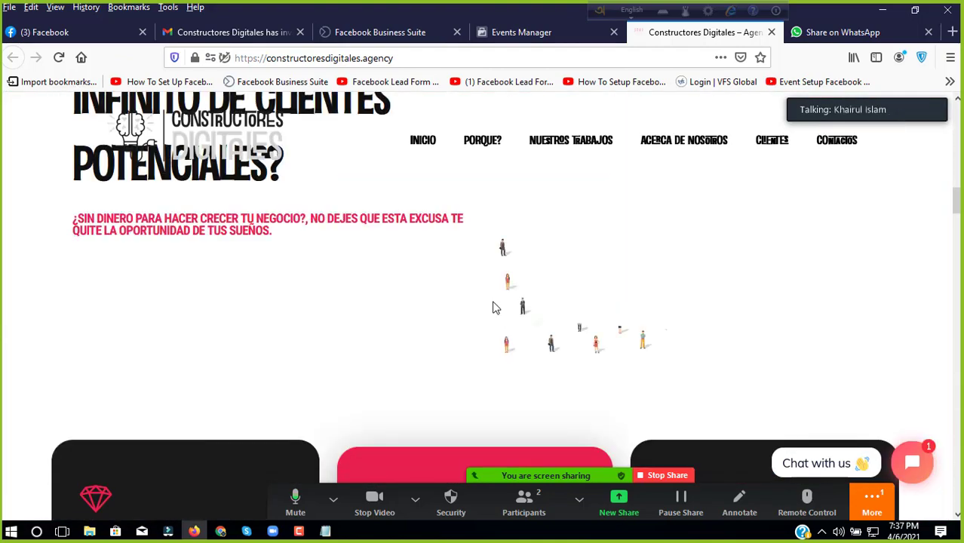
pyautogui.scroll(5, 498, 309)
pyautogui.scroll(3, 387, 230)
pyautogui.scroll(3, 387, 233)
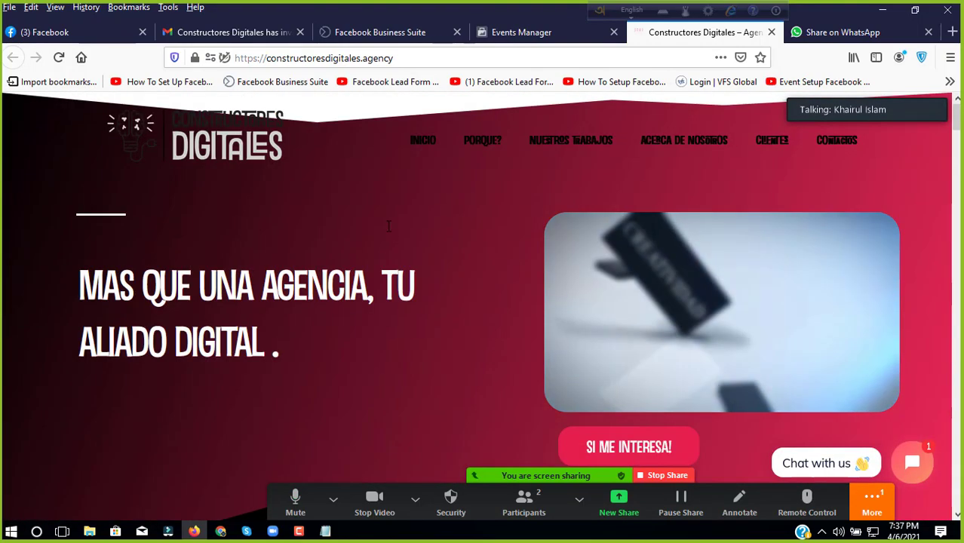
# Step: From Events Manager, launch Ads Manager via the Business tools shortcuts menu
pyautogui.click(510, 34)
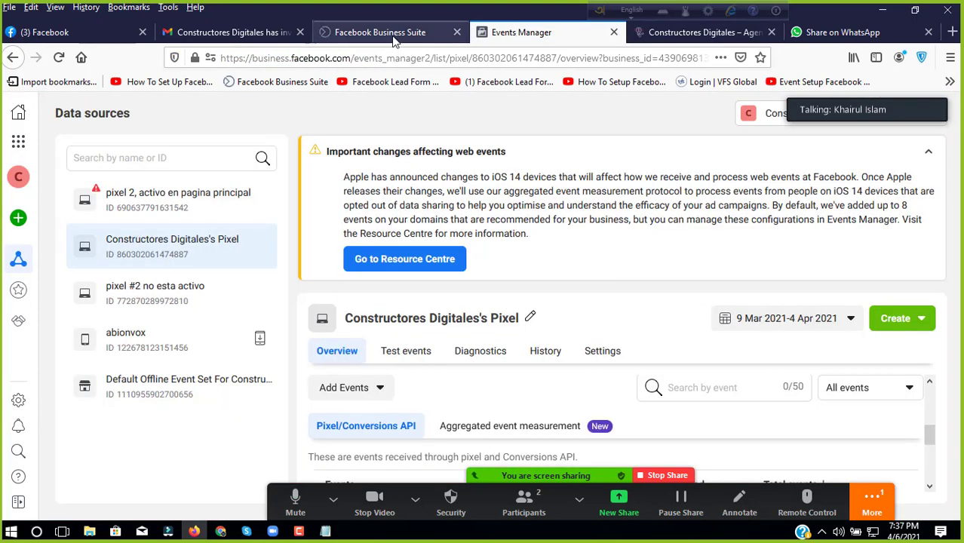
pyautogui.click(396, 34)
pyautogui.click(485, 36)
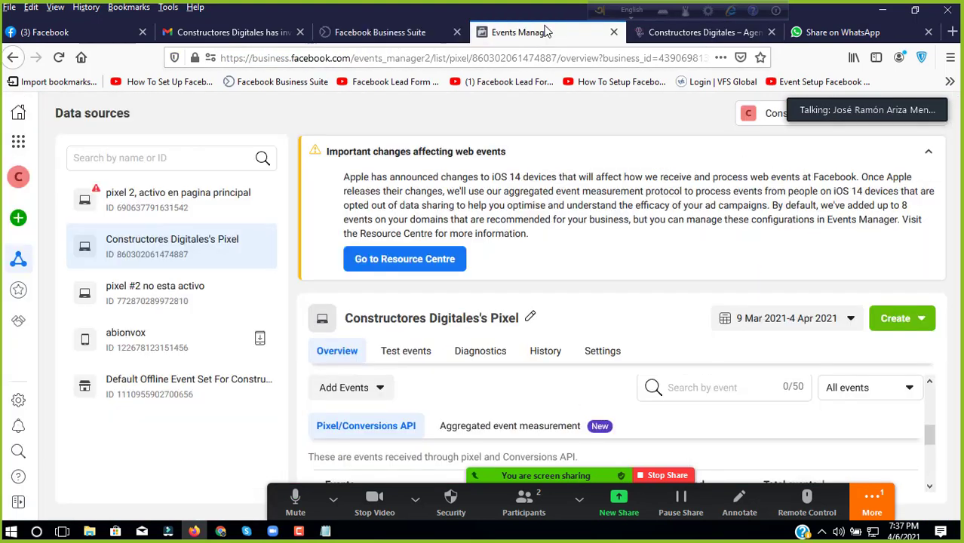
pyautogui.moveTo(13, 138)
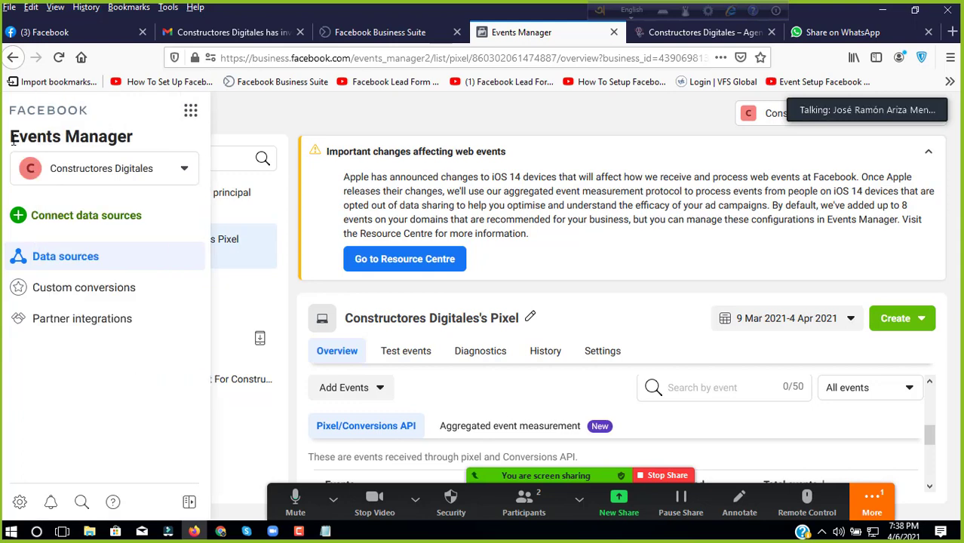
pyautogui.click(190, 110)
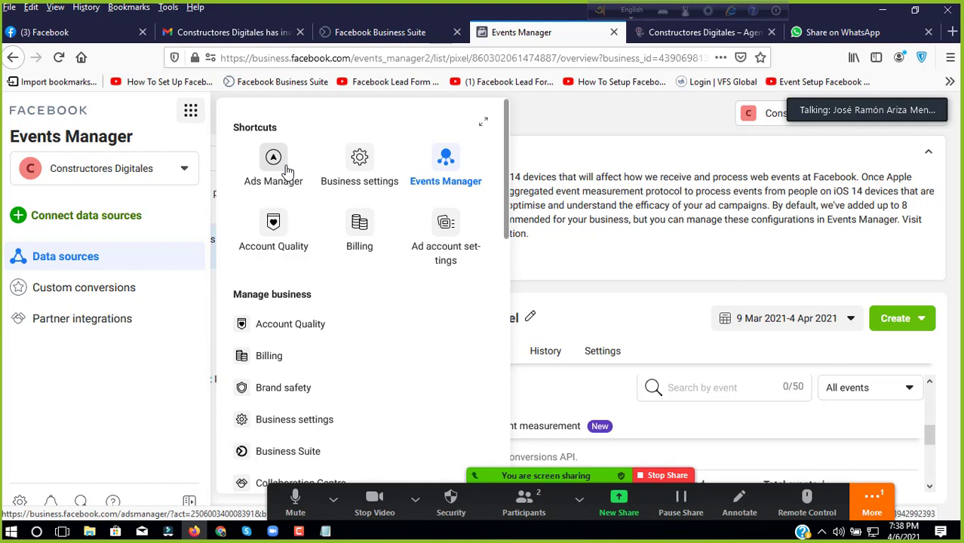
pyautogui.click(273, 168)
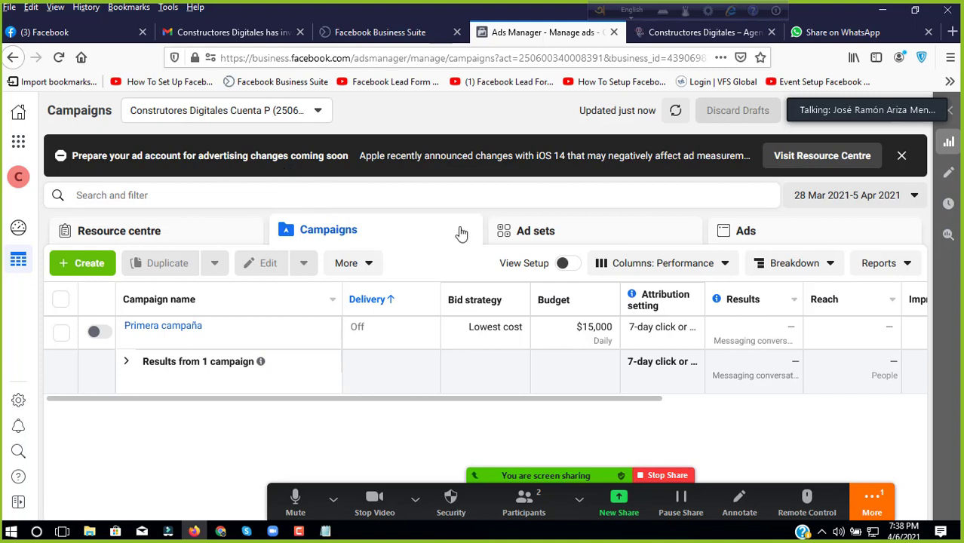
# Step: Dismiss the iOS 14 notice and create a new campaign with the Traffic objective and Auction buying
pyautogui.click(901, 155)
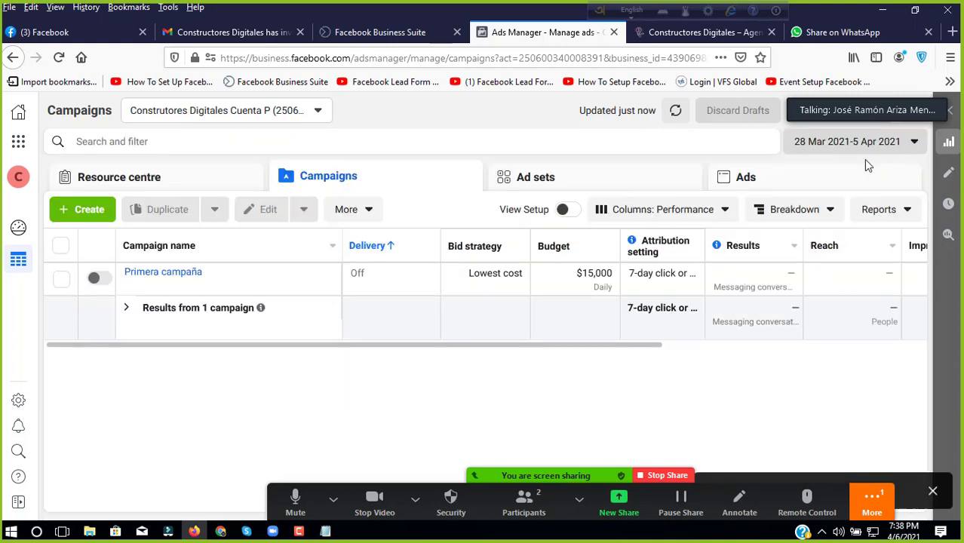
pyautogui.click(83, 211)
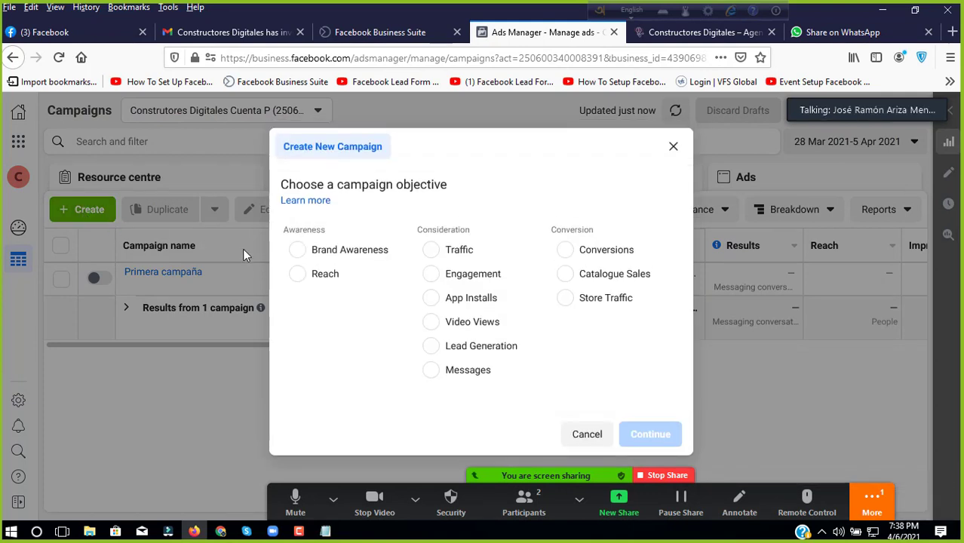
pyautogui.click(483, 252)
pyautogui.scroll(-2, 534, 300)
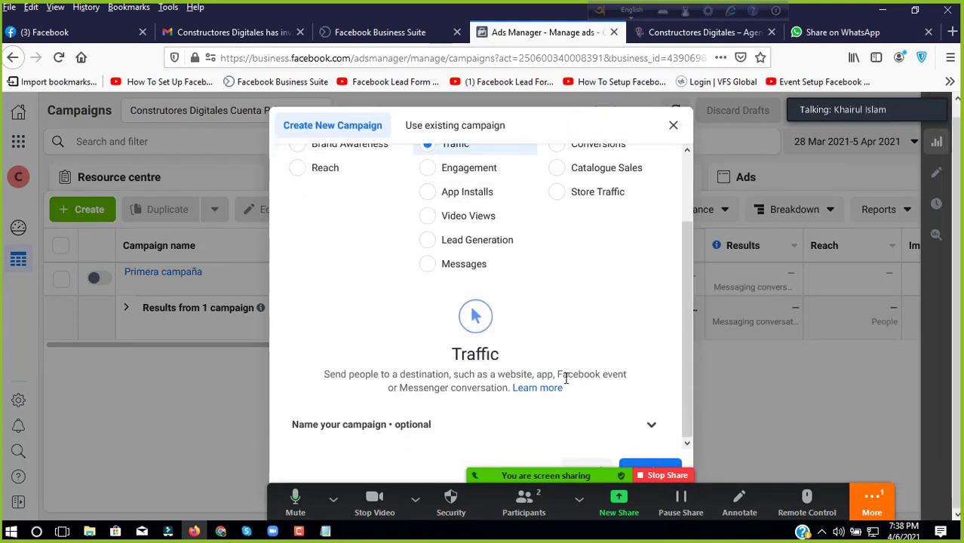
pyautogui.click(415, 498)
pyautogui.click(415, 498)
pyautogui.click(415, 498)
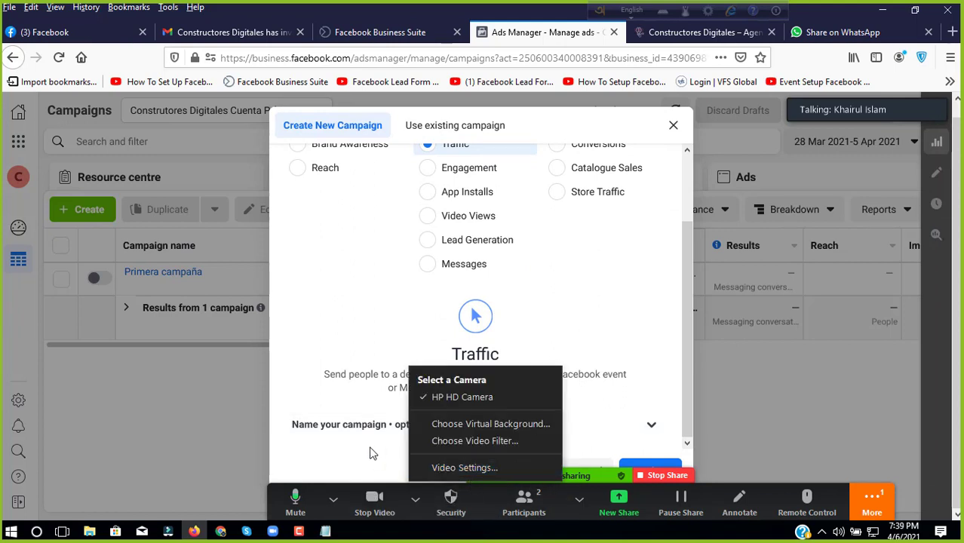
pyautogui.click(370, 448)
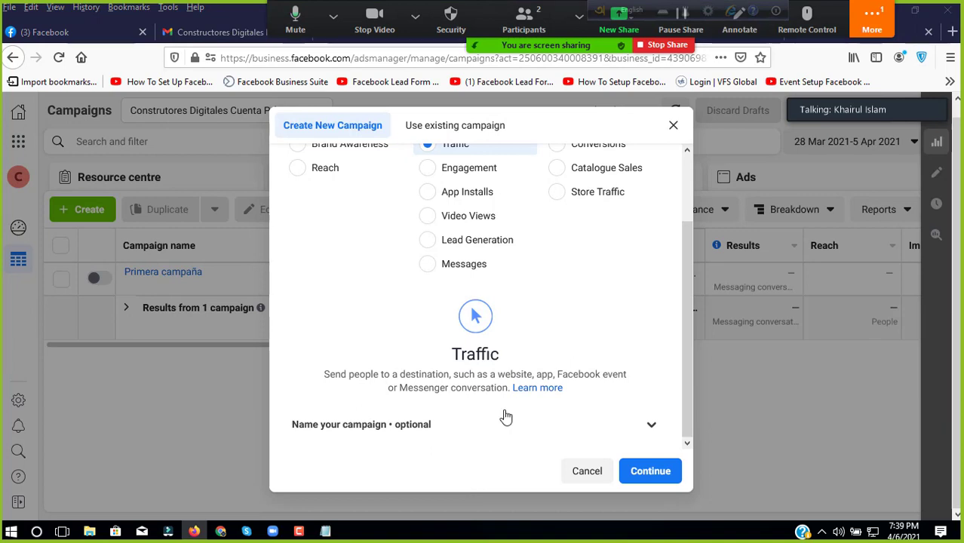
pyautogui.click(643, 478)
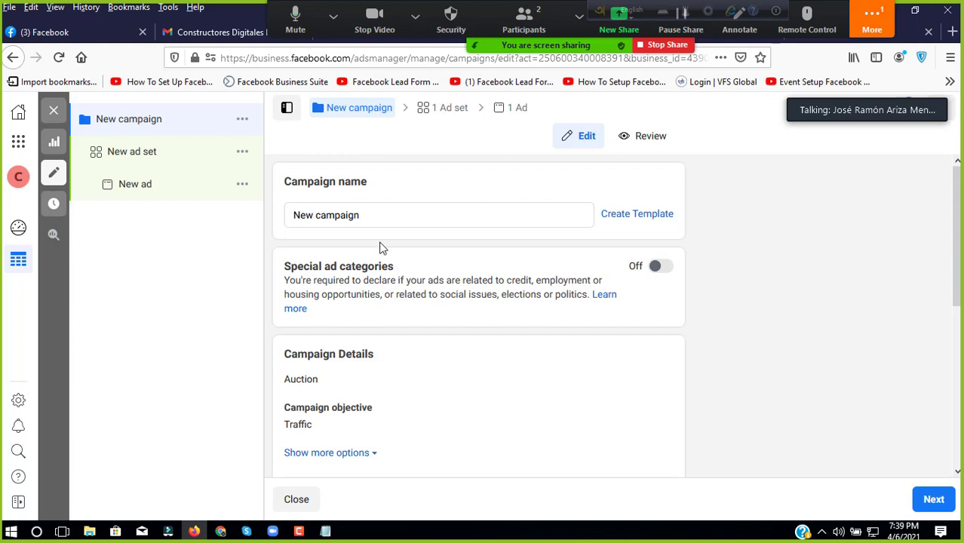
# Step: Replace the campaign name with 'Testing Campaign'
pyautogui.tripleClick(361, 215)
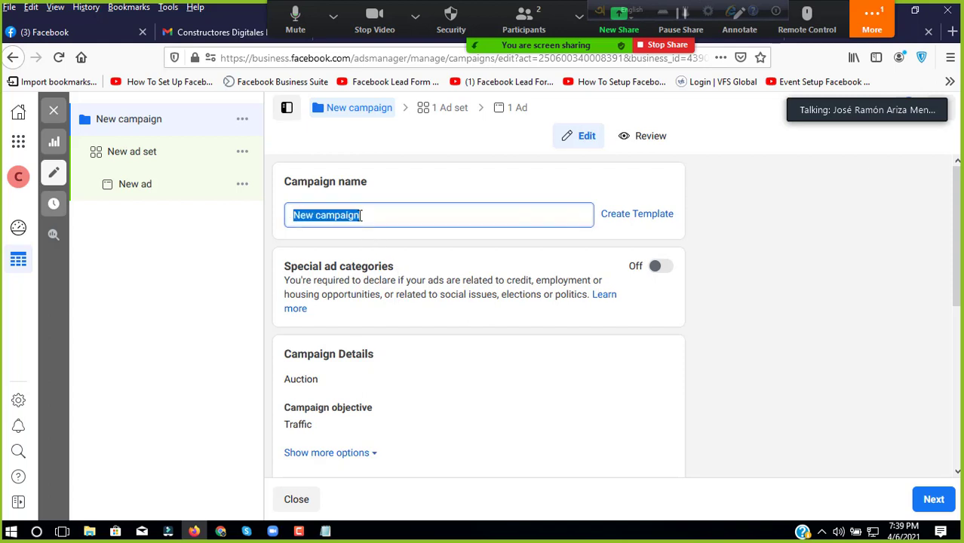
pyautogui.write('Testing C')
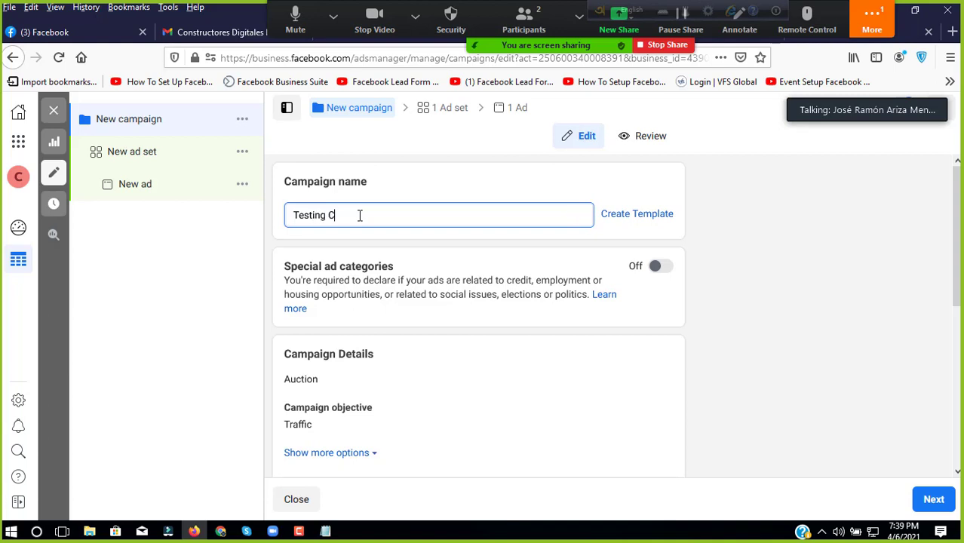
pyautogui.write('ampaign')
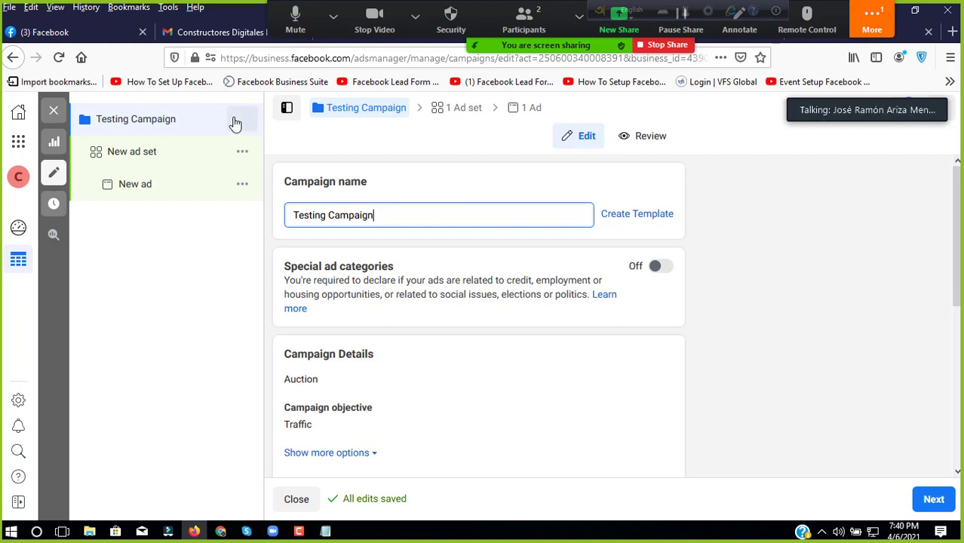
pyautogui.scroll(-5, 389, 316)
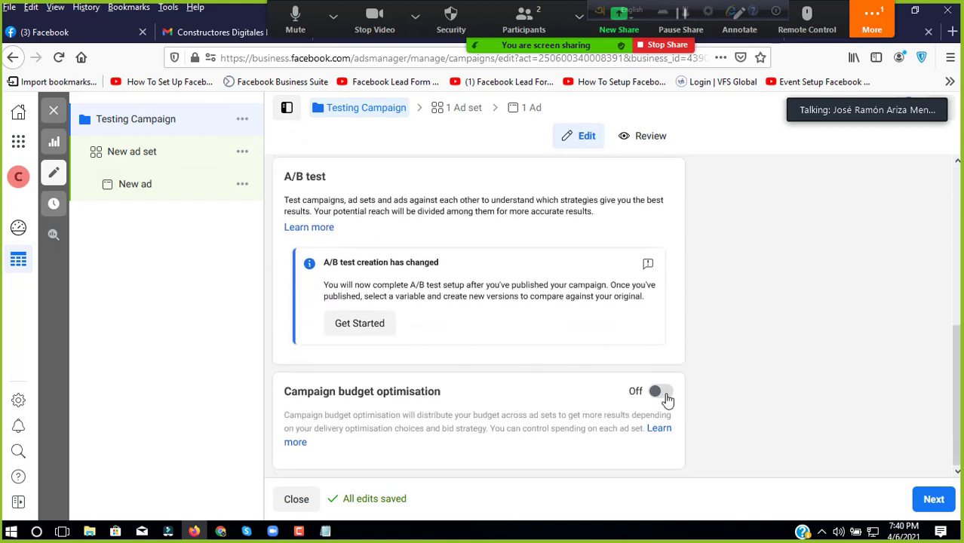
# Step: Turn on campaign budget optimisation, keeping the $40,000 COP daily budget with lowest-cost bidding
pyautogui.click(662, 392)
pyautogui.scroll(-2, 503, 374)
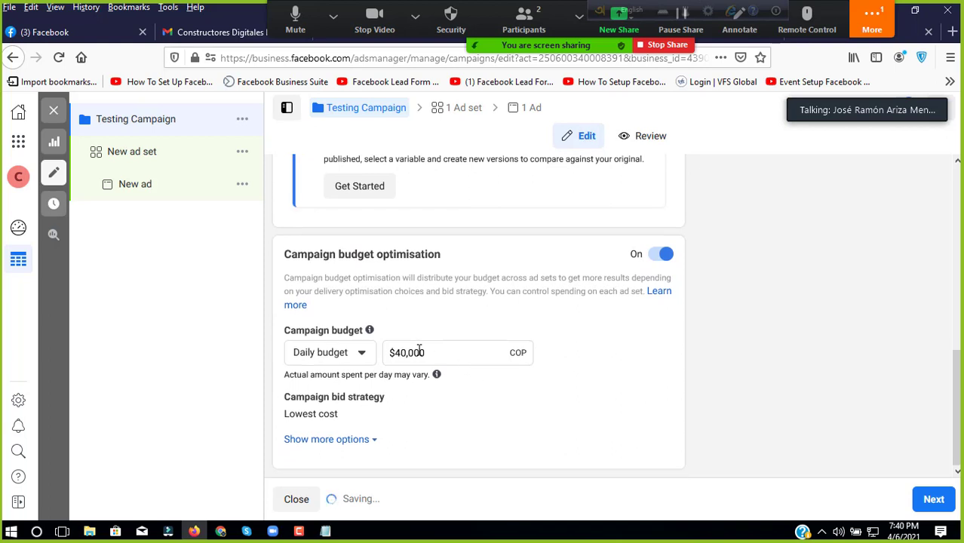
pyautogui.moveTo(435, 355); pyautogui.dragTo(393, 355)
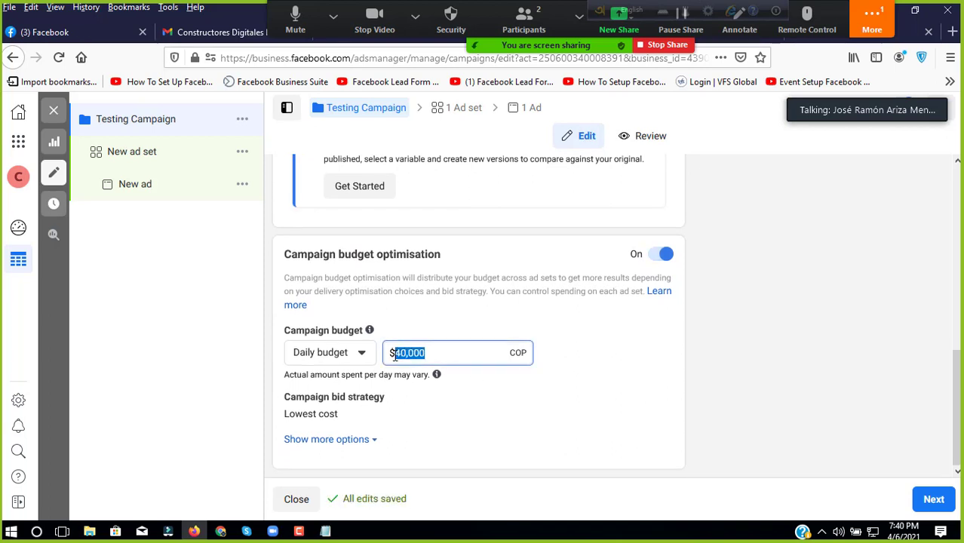
pyautogui.click(584, 371)
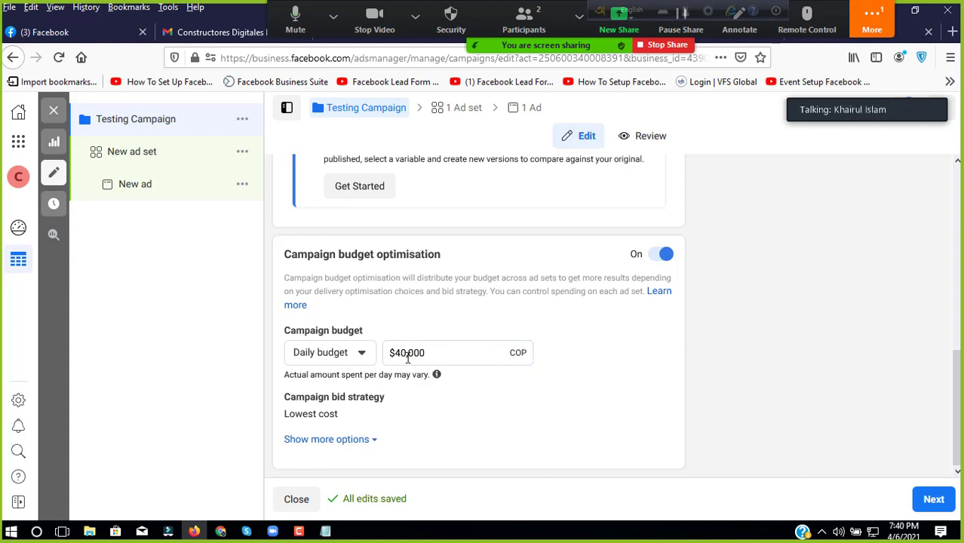
pyautogui.moveTo(426, 353)
pyautogui.mouseDown()
pyautogui.moveTo(395, 354)
pyautogui.moveTo(427, 352)
pyautogui.mouseUp()
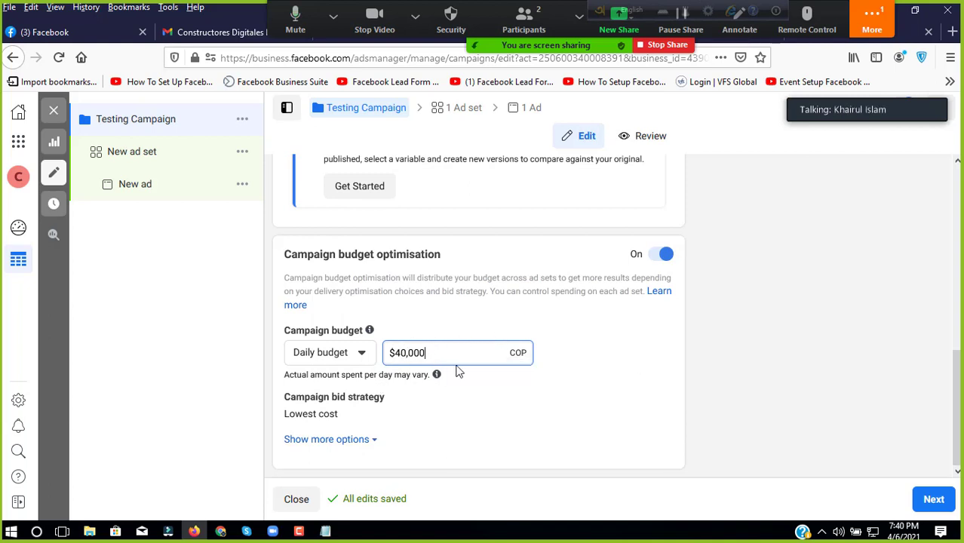
pyautogui.moveTo(436, 374)
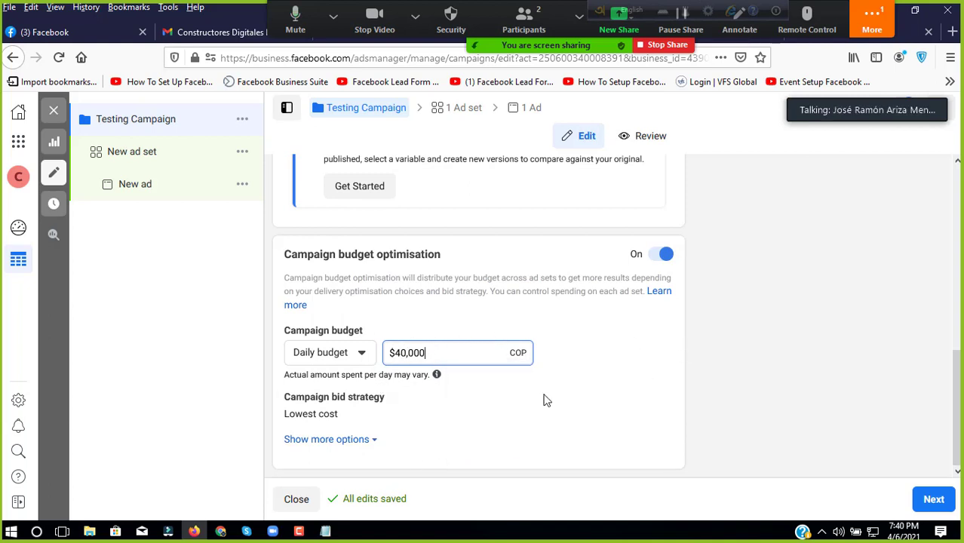
pyautogui.moveTo(542, 406)
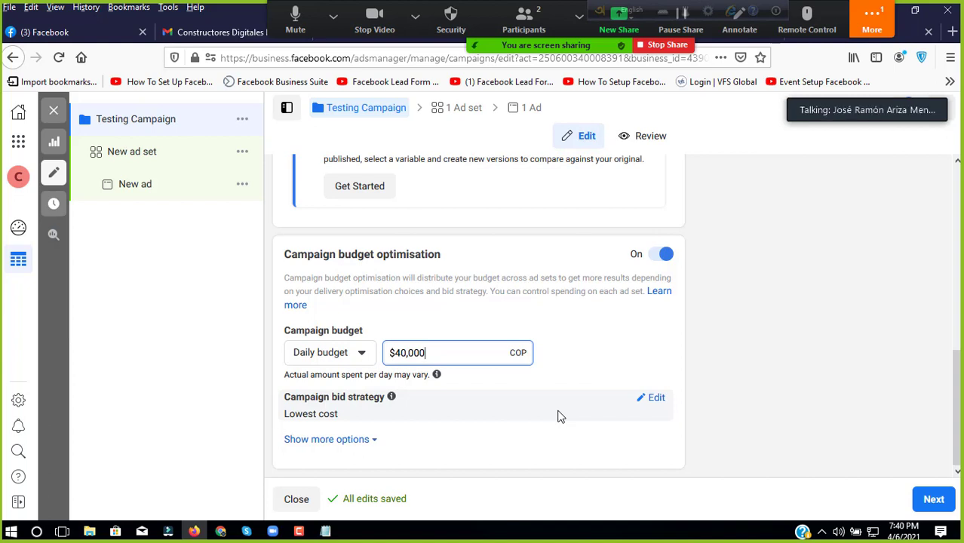
# Step: Go to the ad set settings and rename 'New ad set' to 'Test Campaign'
pyautogui.click(924, 503)
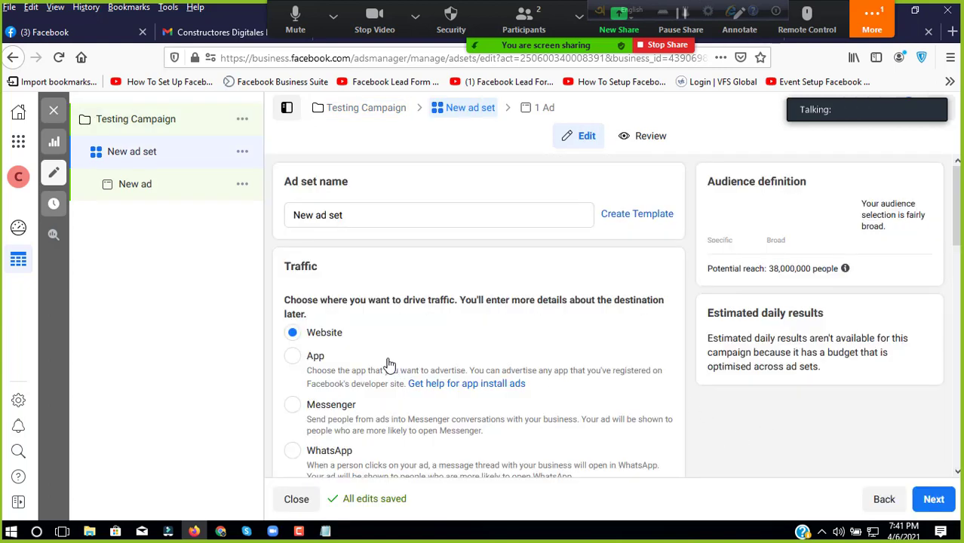
pyautogui.tripleClick(361, 216)
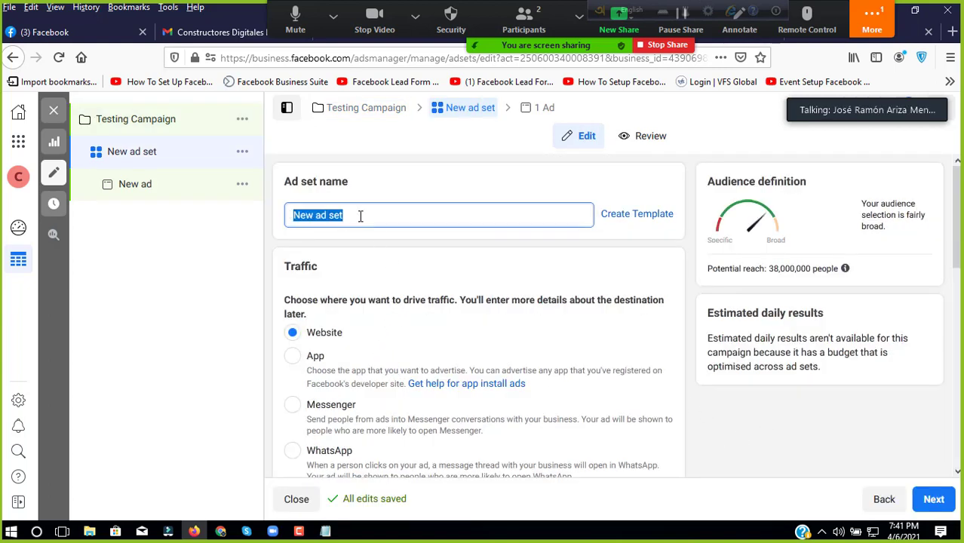
pyautogui.write('Test')
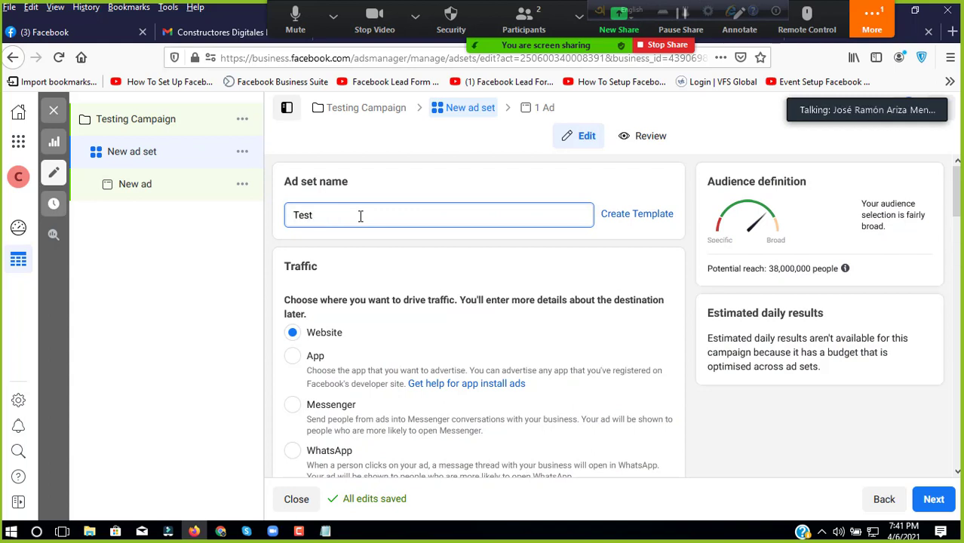
pyautogui.write(' Campaign')
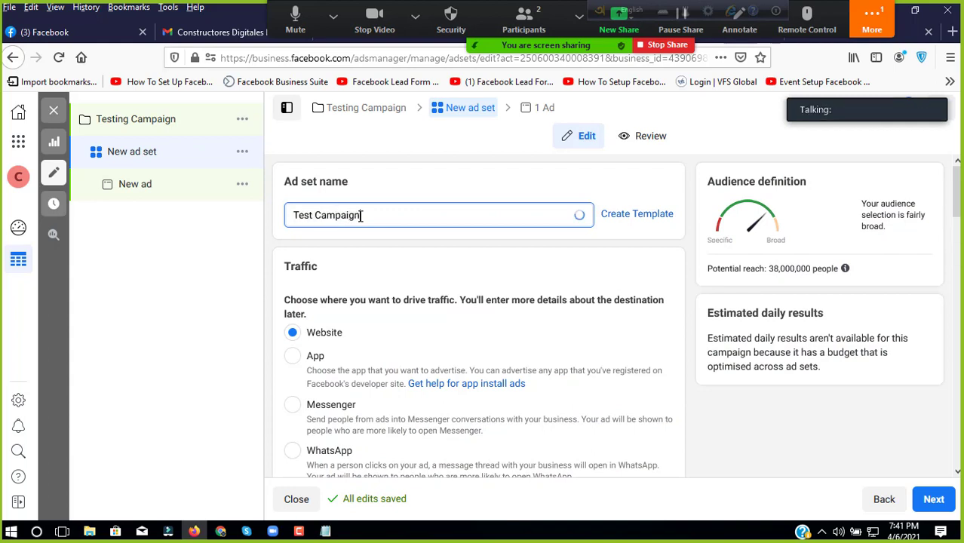
pyautogui.scroll(-3, 387, 232)
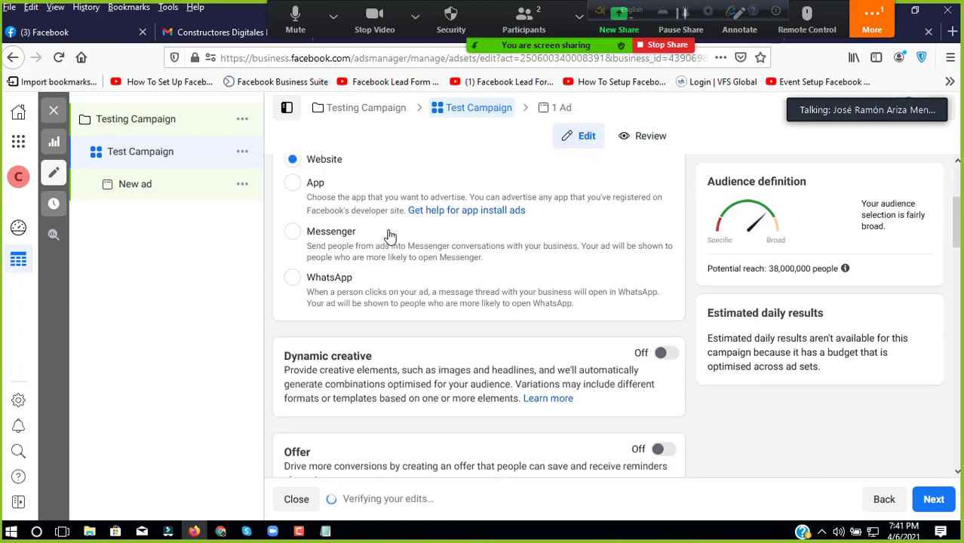
pyautogui.scroll(3, 388, 235)
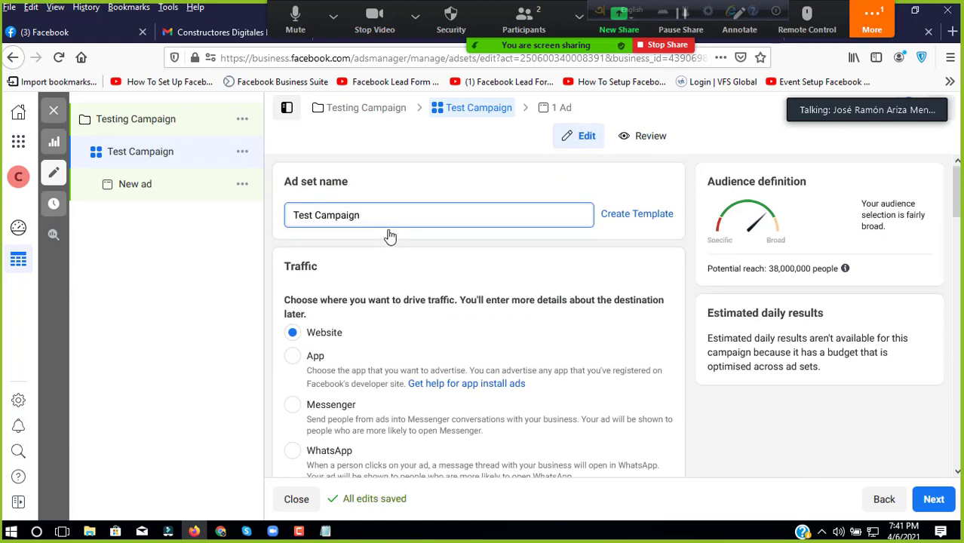
pyautogui.scroll(-1, 383, 240)
pyautogui.scroll(-2, 382, 242)
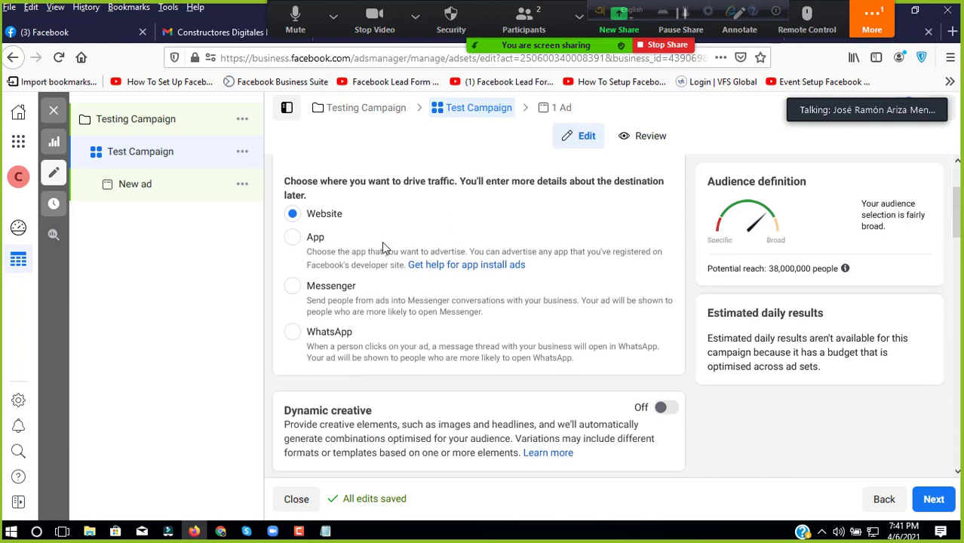
pyautogui.scroll(3, 381, 241)
pyautogui.scroll(1, 382, 247)
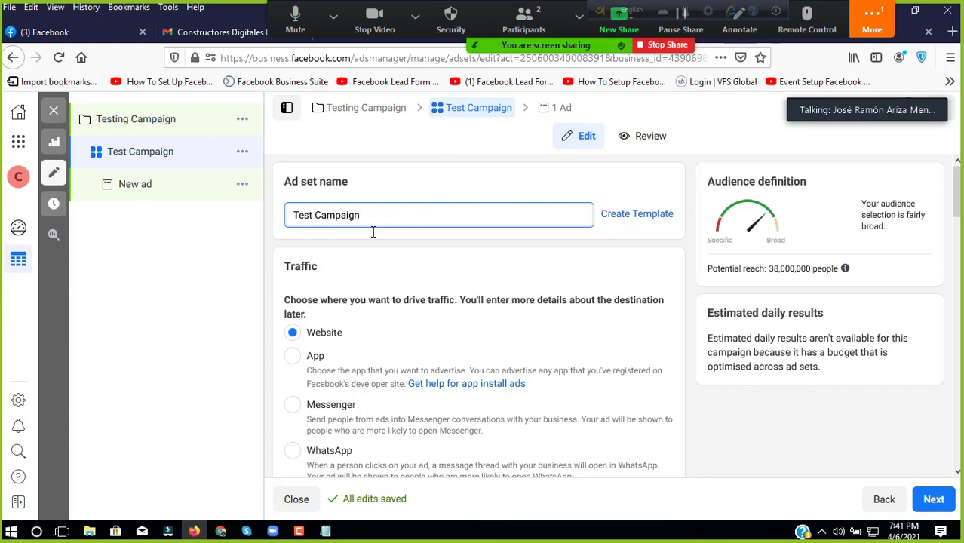
# Step: Move the ad set start time on 6/4/2021 from 08:39 to 09:39 Bogota Time
pyautogui.scroll(-5, 426, 313)
pyautogui.scroll(-3, 437, 332)
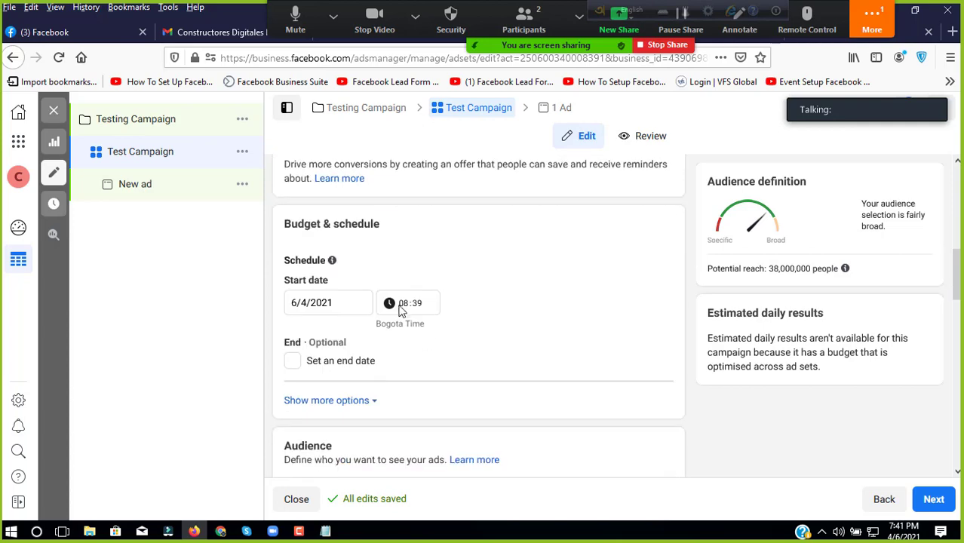
pyautogui.click(406, 304)
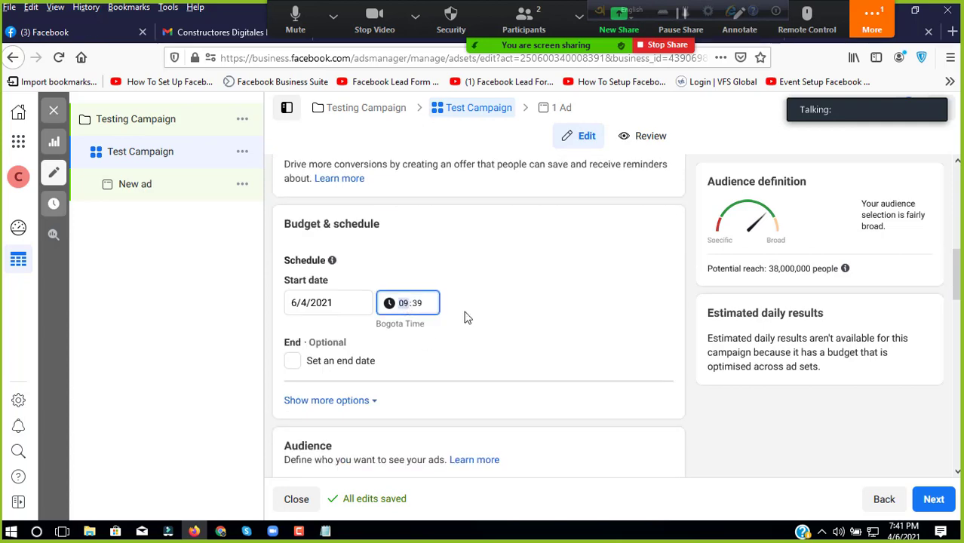
pyautogui.press('Up')
pyautogui.scroll(3, 509, 318)
pyautogui.scroll(2, 499, 319)
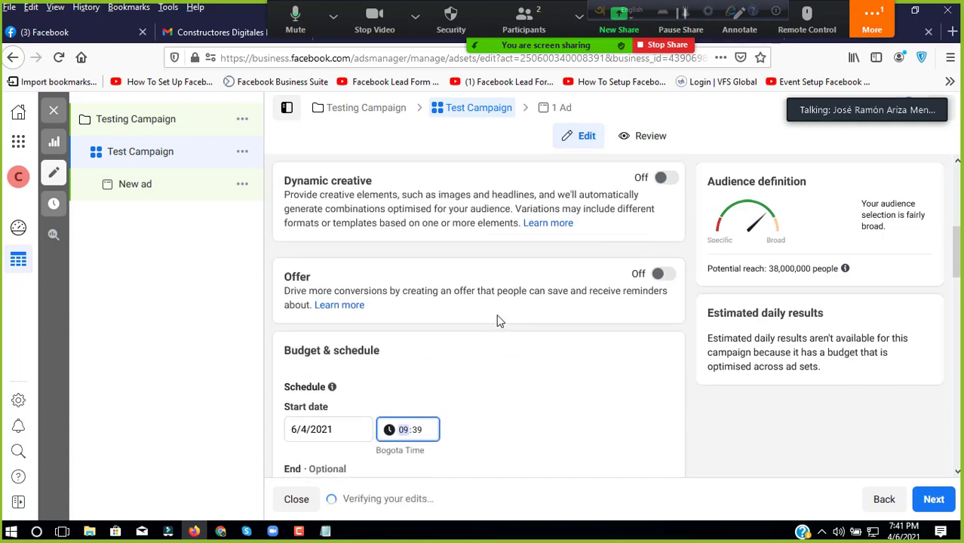
pyautogui.scroll(-5, 497, 317)
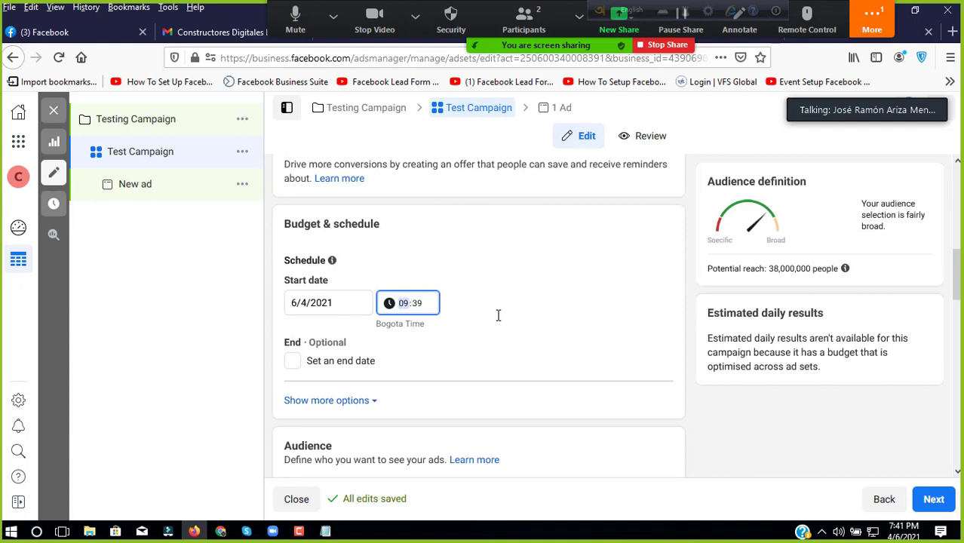
pyautogui.scroll(-3, 498, 317)
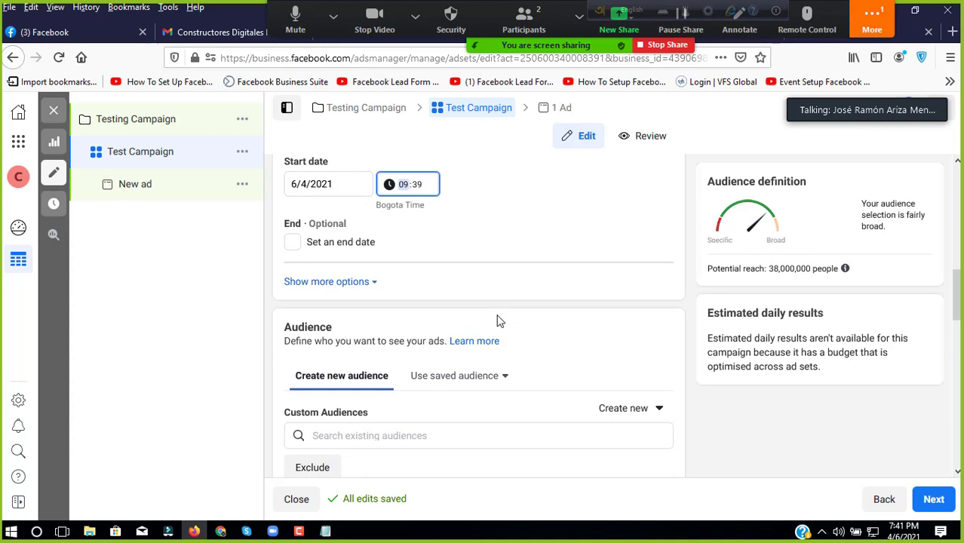
pyautogui.scroll(6, 497, 321)
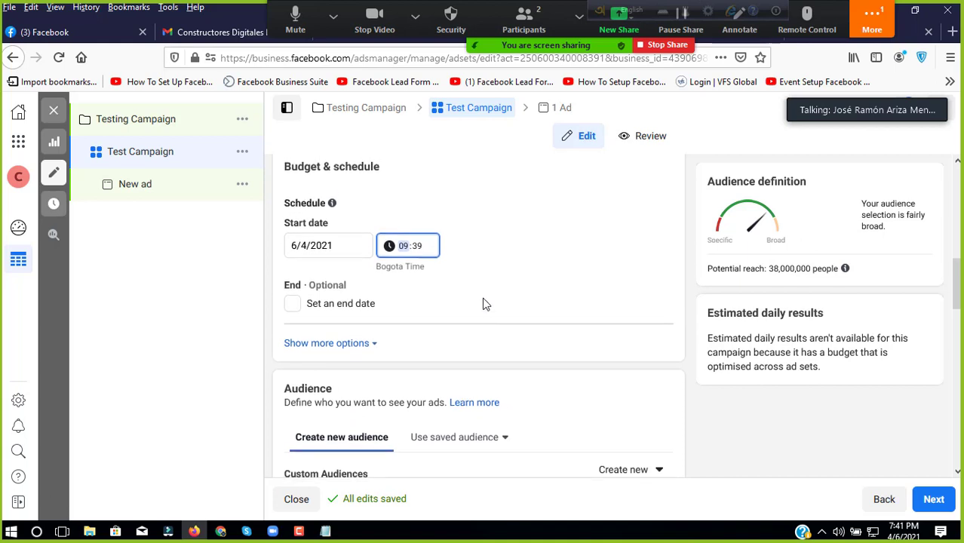
pyautogui.scroll(-9, 485, 303)
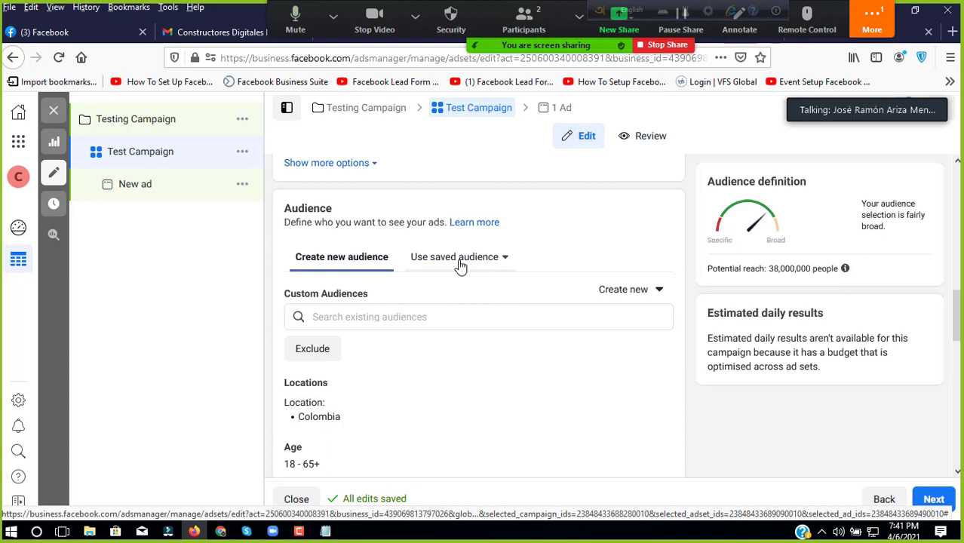
# Step: Look through the saved audiences list and close it without choosing one
pyautogui.click(454, 260)
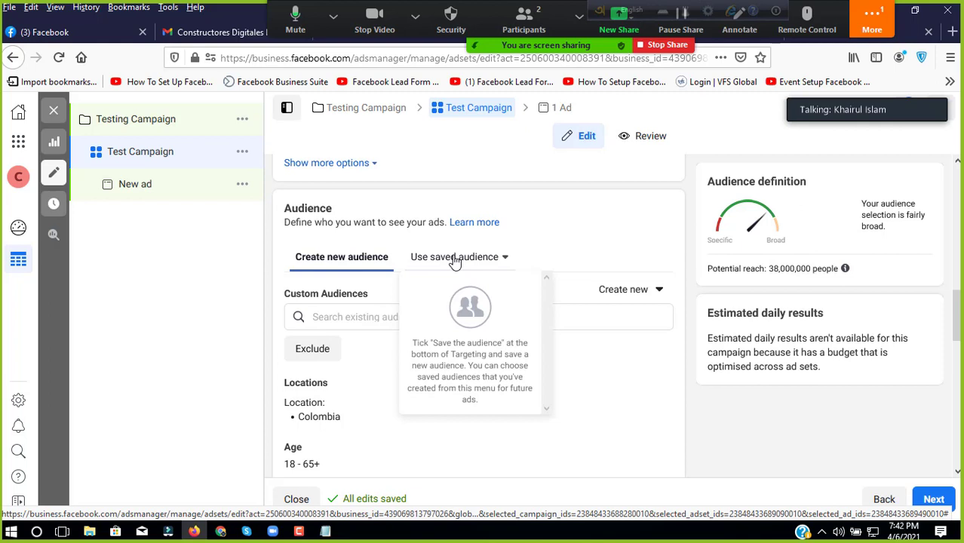
pyautogui.click(359, 353)
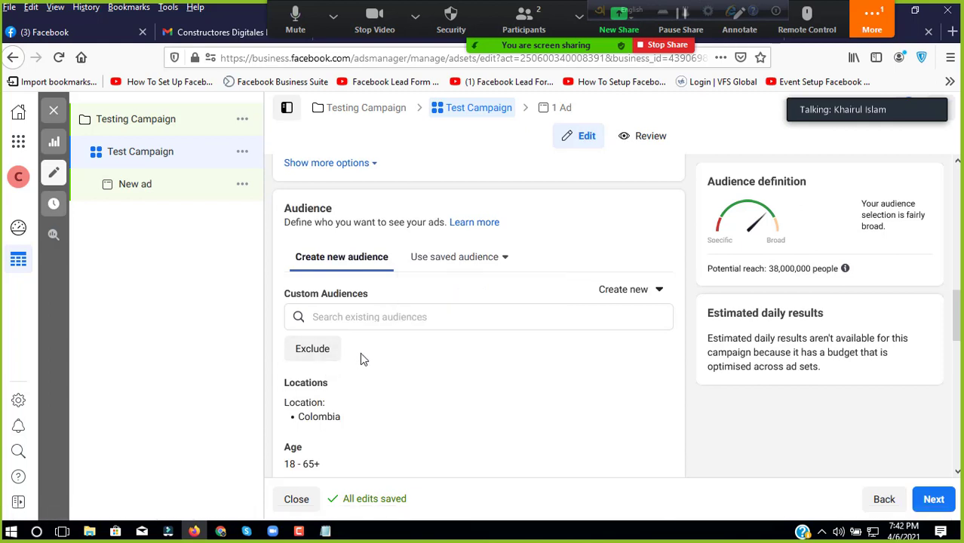
pyautogui.scroll(-3, 377, 355)
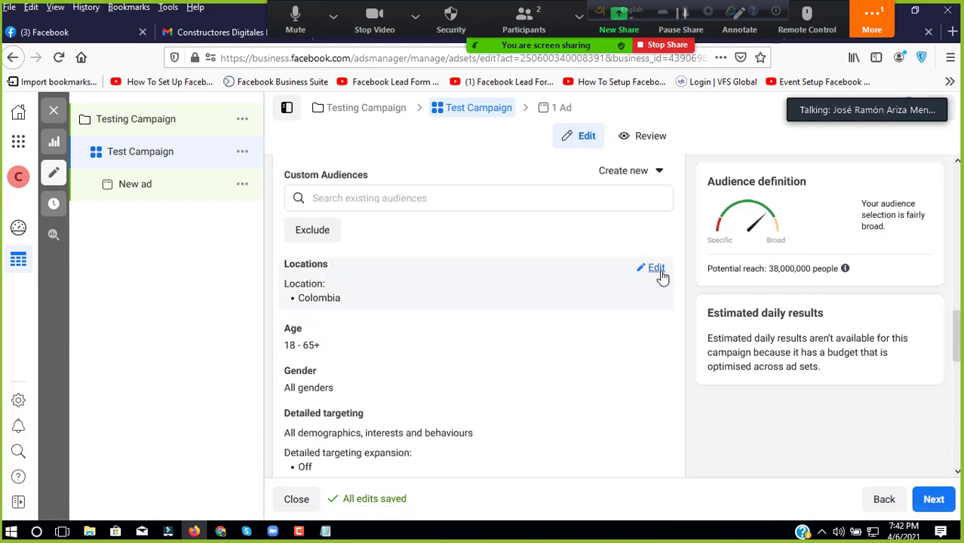
# Step: Narrow the audience age range to 20–60 and open detailed targeting for editing
pyautogui.scroll(-1, 529, 295)
pyautogui.click(655, 277)
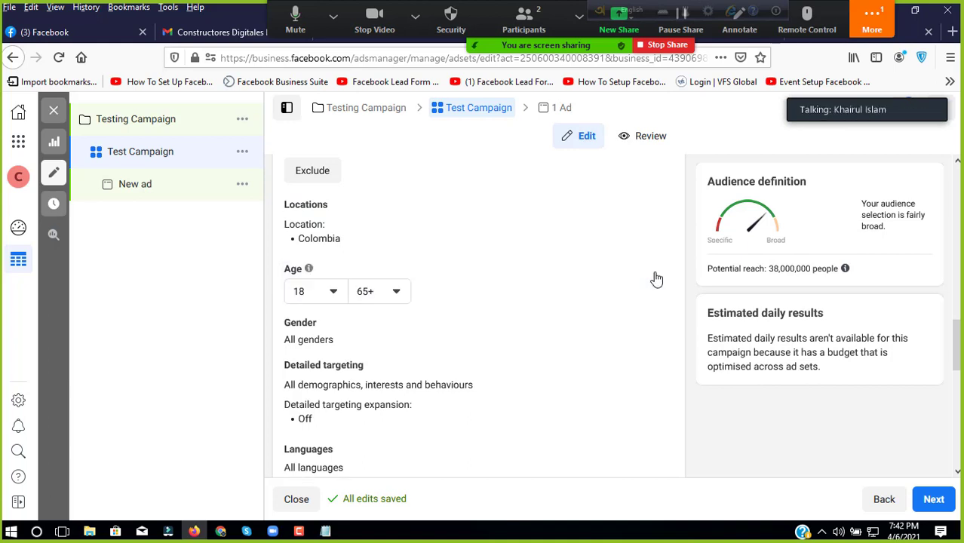
pyautogui.click(403, 290)
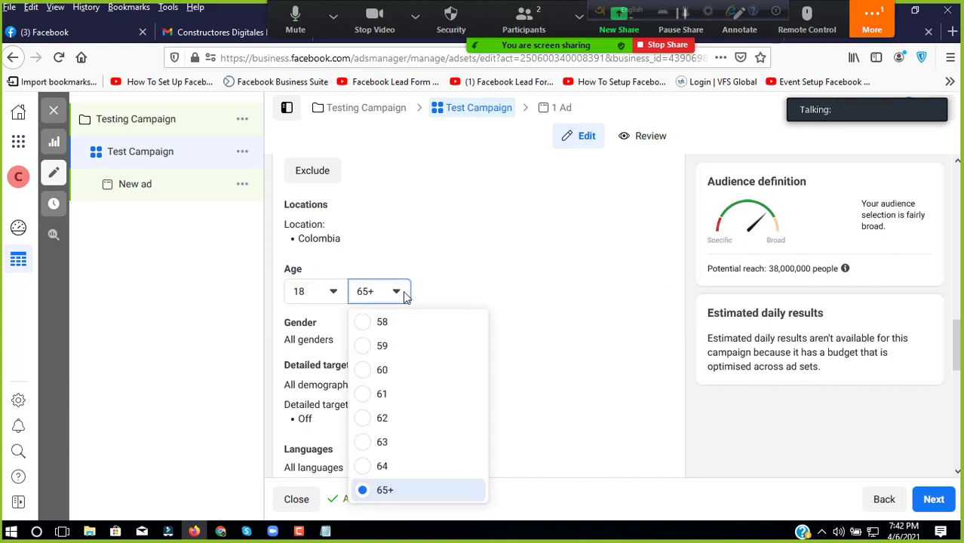
pyautogui.scroll(5, 404, 371)
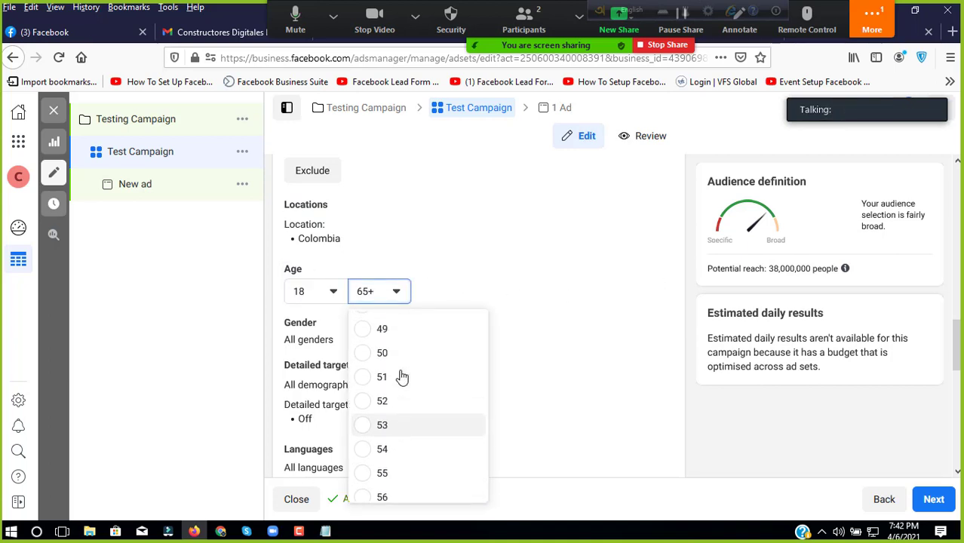
pyautogui.scroll(-3, 400, 375)
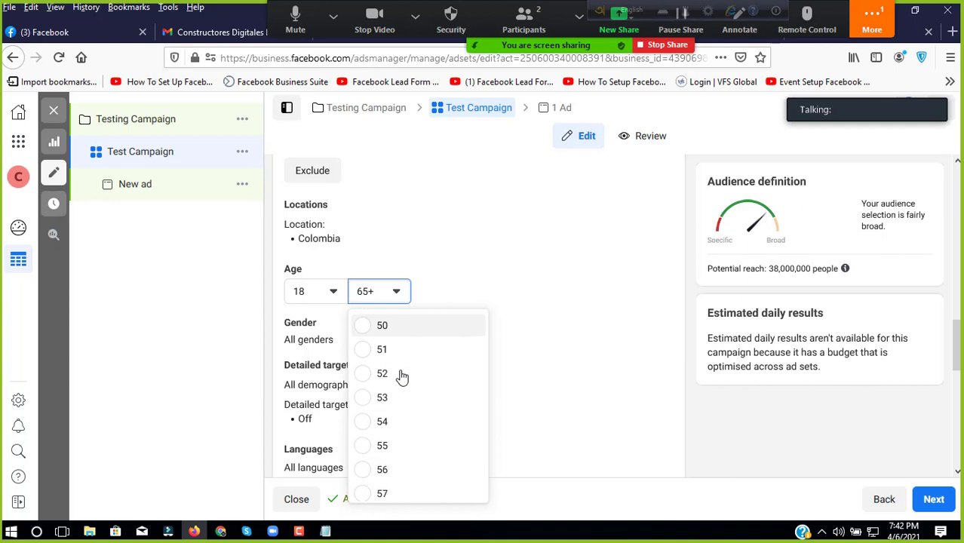
pyautogui.click(336, 294)
pyautogui.click(336, 294)
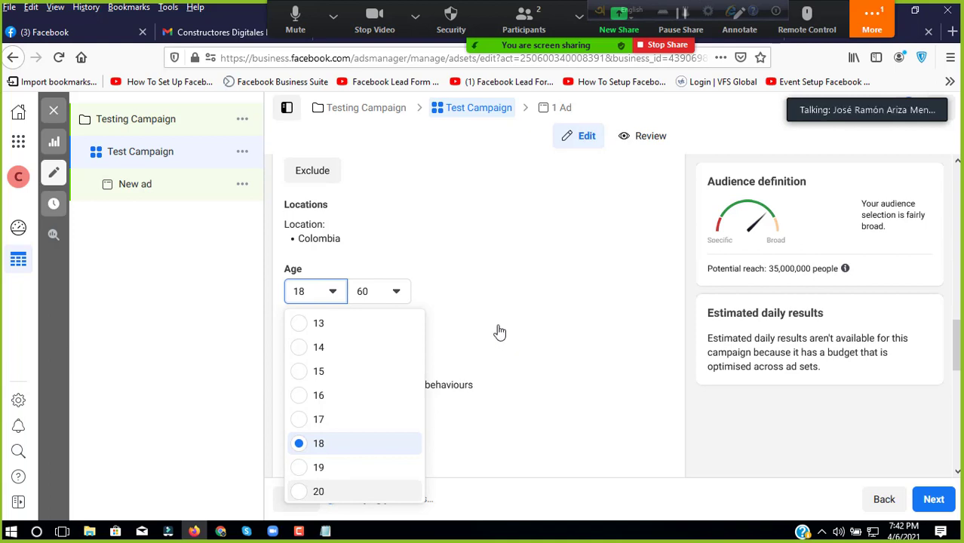
pyautogui.press('Return')
pyautogui.scroll(-2, 478, 307)
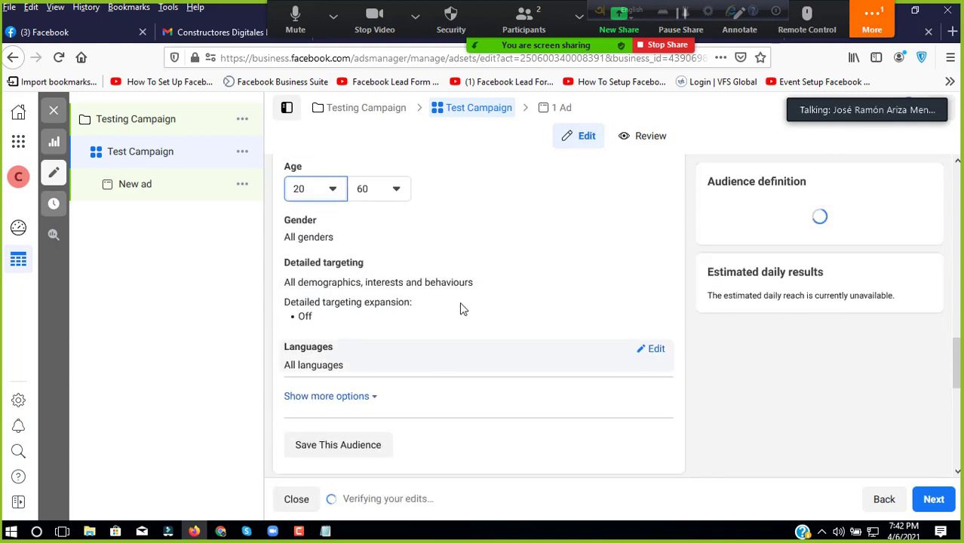
pyautogui.scroll(1, 490, 320)
pyautogui.click(655, 309)
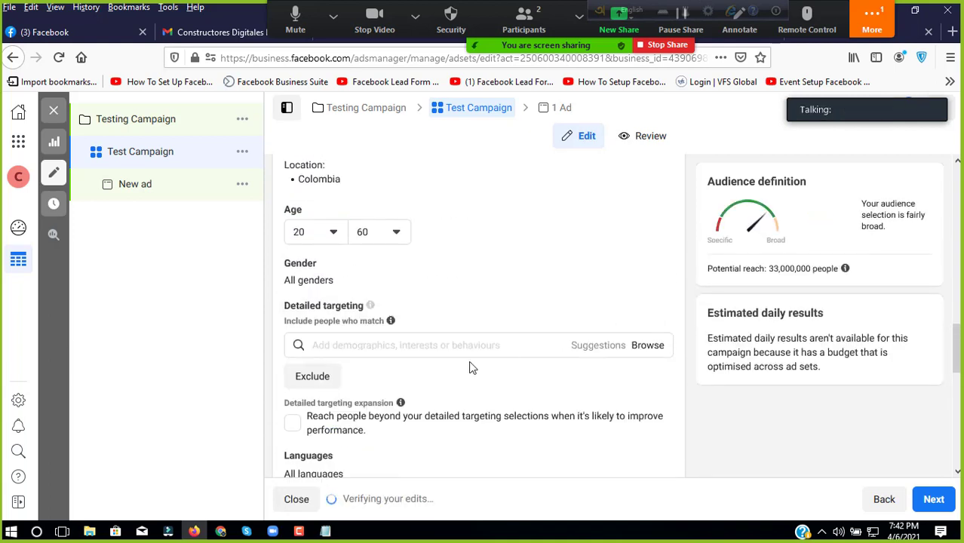
# Step: Search 'Digital Marketing' and add the Digital marketing interest from Business and industry > Online
pyautogui.click(390, 346)
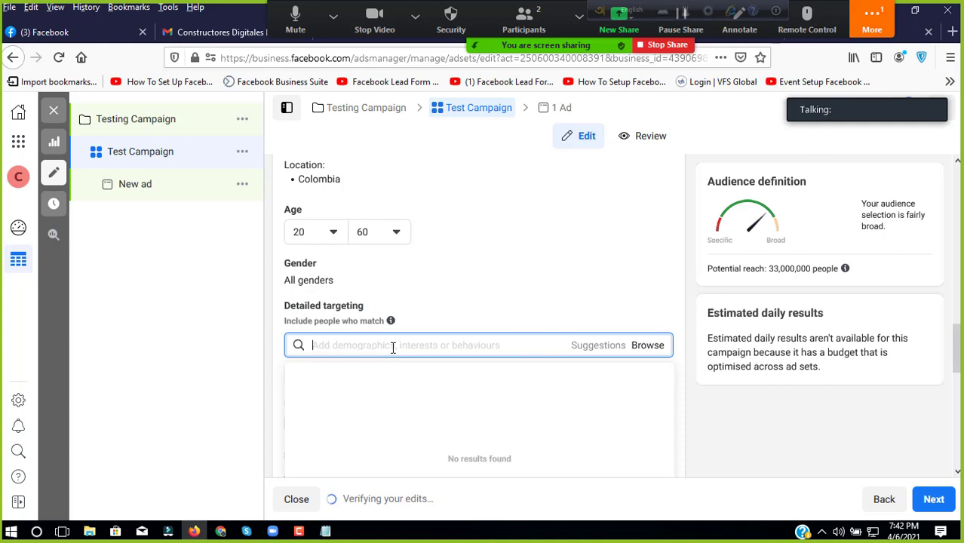
pyautogui.write('Digital M')
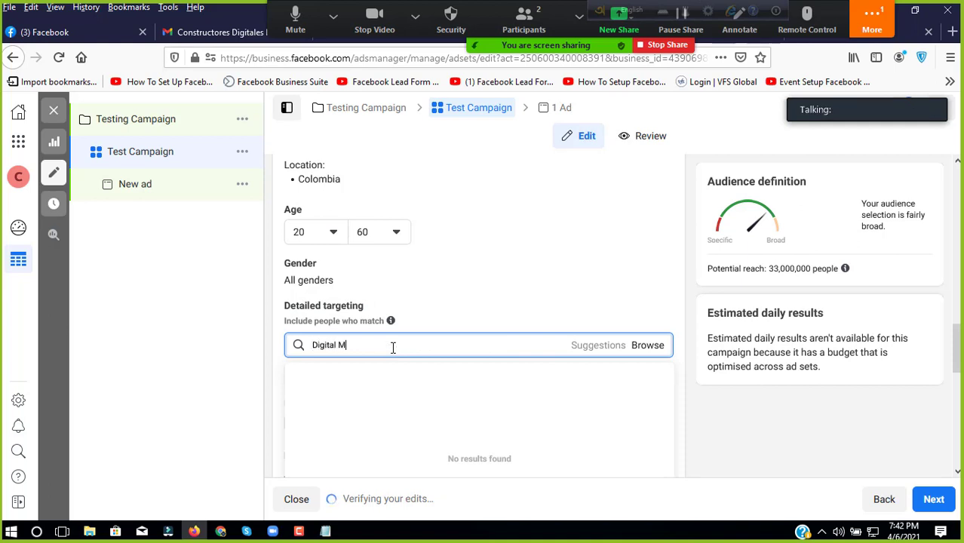
pyautogui.write('arketing Sett')
pyautogui.press('BackSpace')
pyautogui.press('BackSpace')
pyautogui.press('BackSpace')
pyautogui.press('BackSpace')
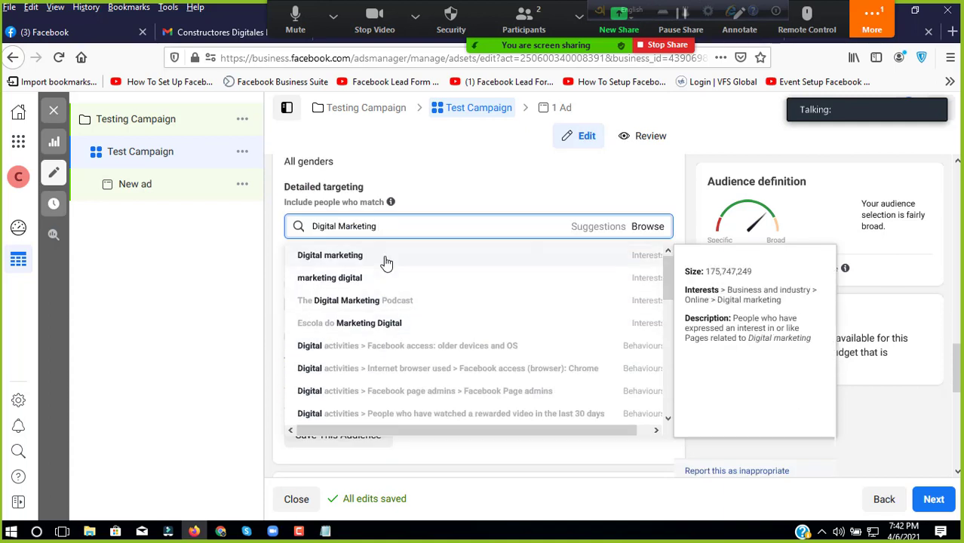
pyautogui.click(384, 261)
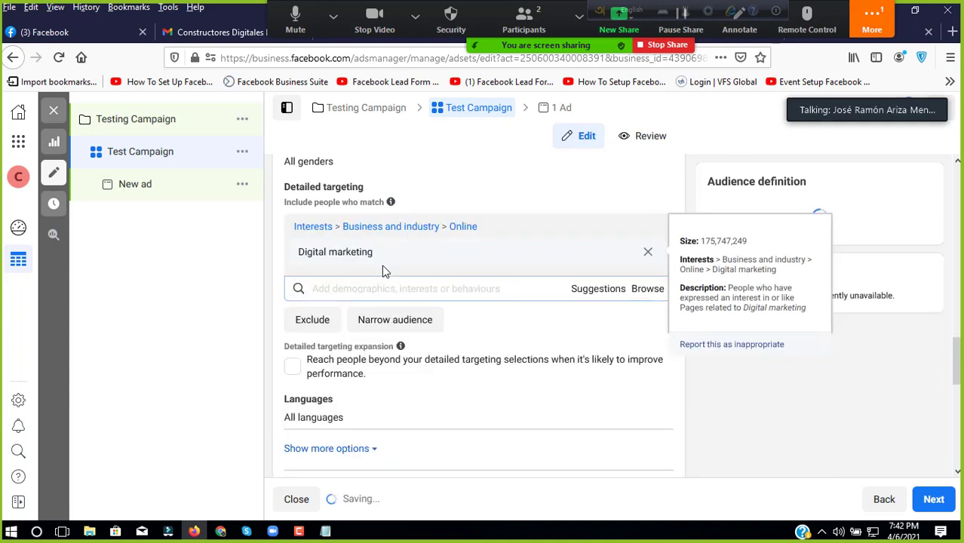
# Step: Search 'Facebook ad' and add the facebook advertising interest to detailed targeting
pyautogui.write('Face')
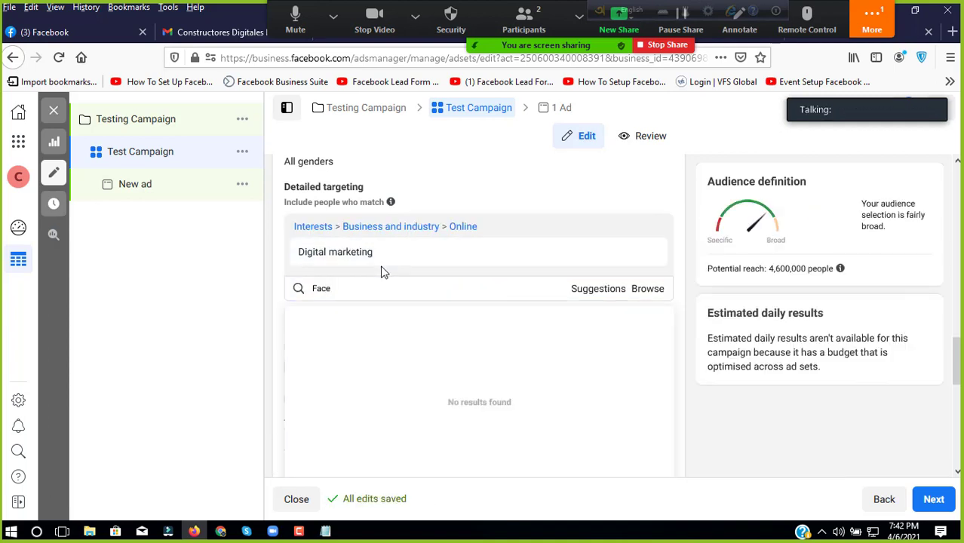
pyautogui.write('book Marketing')
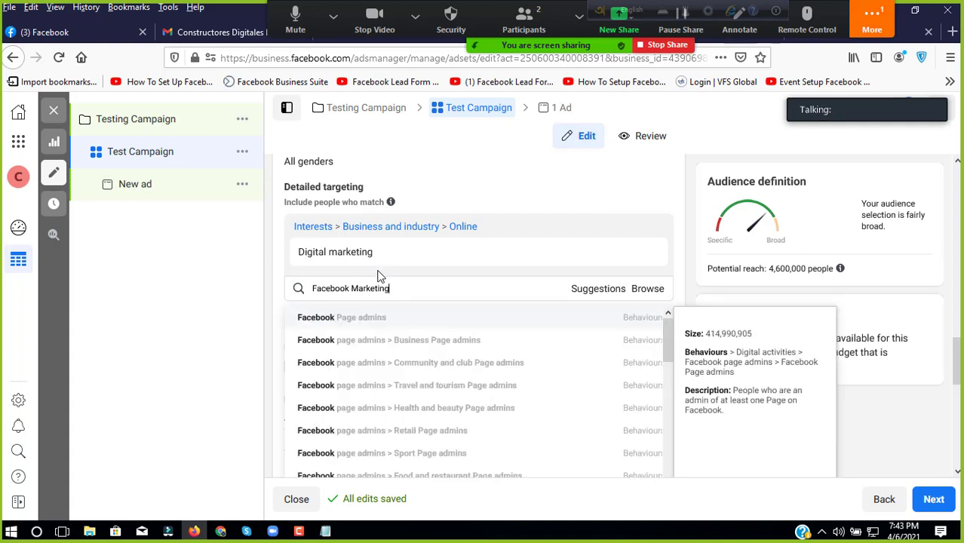
pyautogui.moveTo(353, 291); pyautogui.dragTo(402, 286)
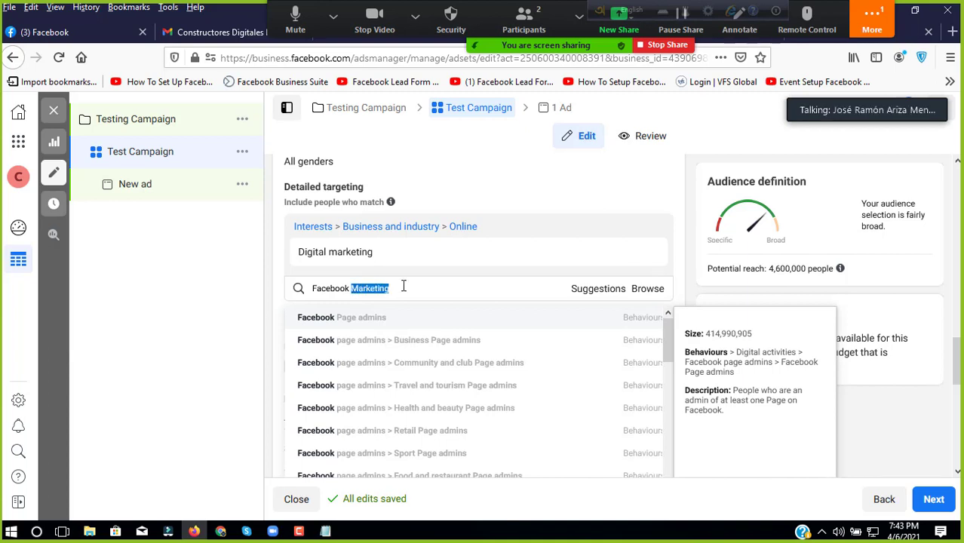
pyautogui.press('BackSpace')
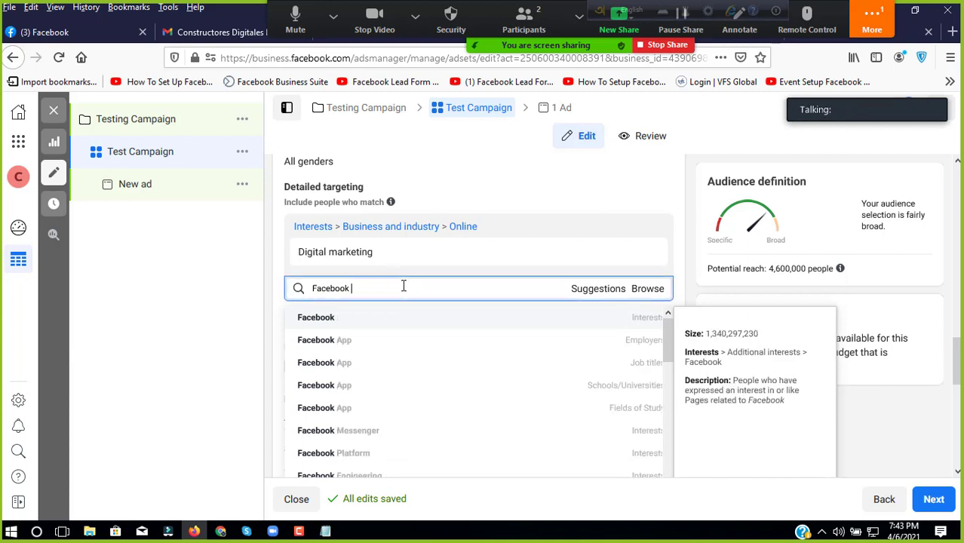
pyautogui.write('ad')
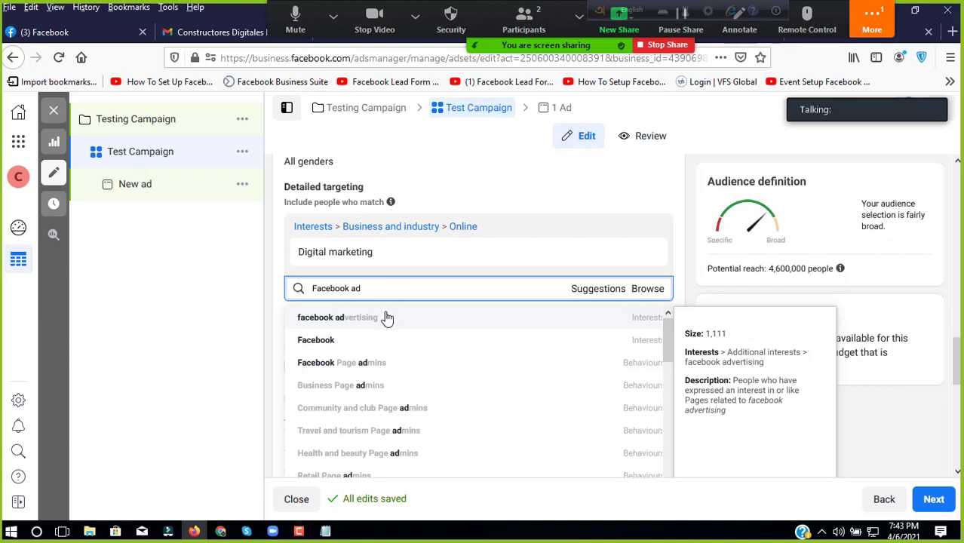
pyautogui.click(387, 317)
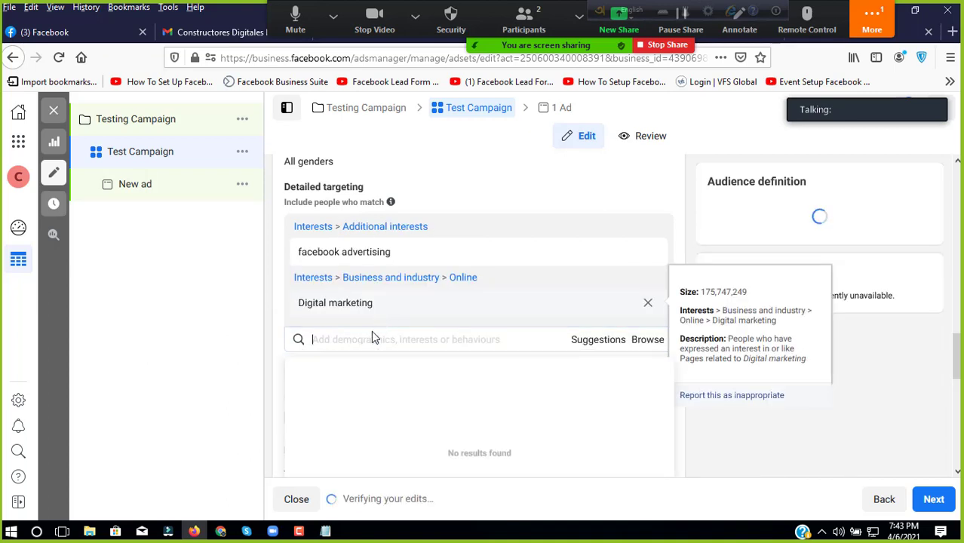
pyautogui.click(369, 337)
pyautogui.write('lnsta')
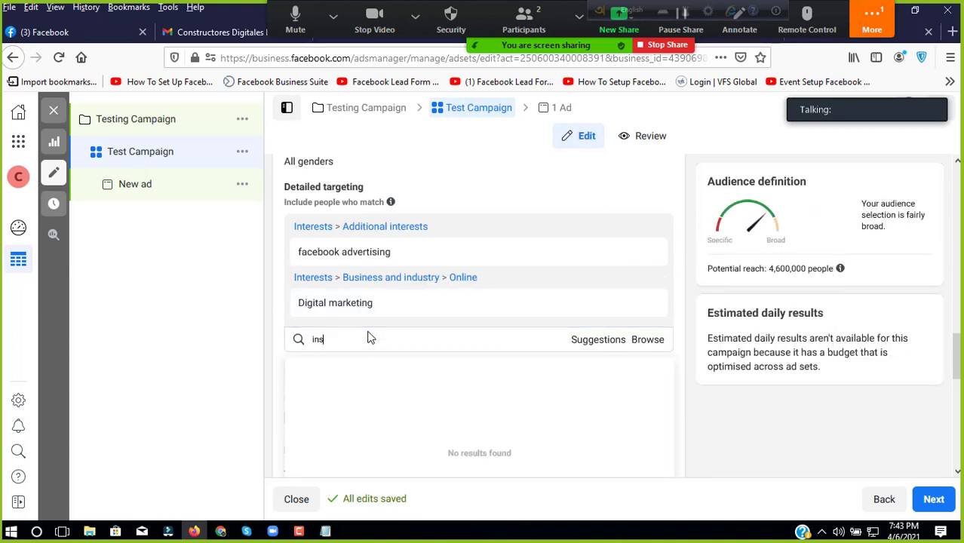
pyautogui.write('gram')
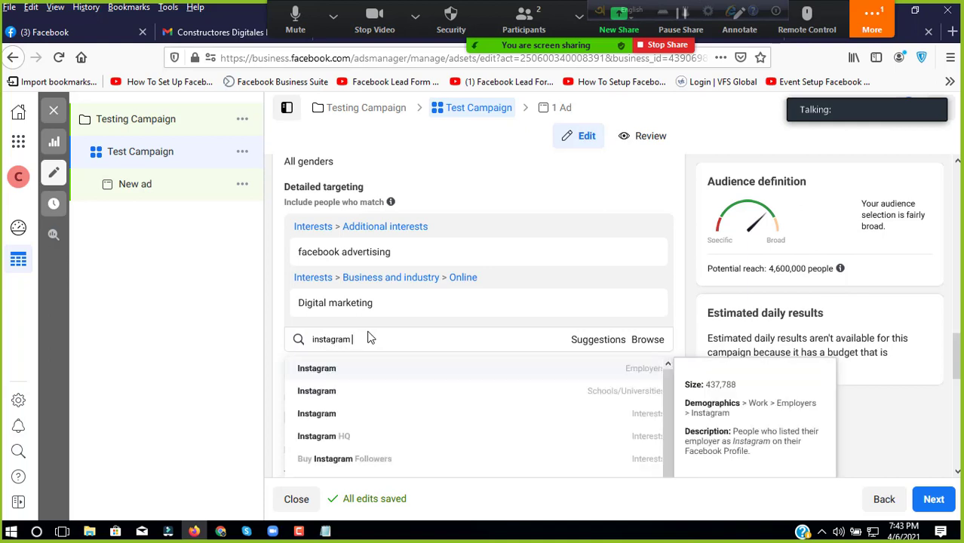
pyautogui.write(' m')
pyautogui.press('BackSpace')
pyautogui.write('ad')
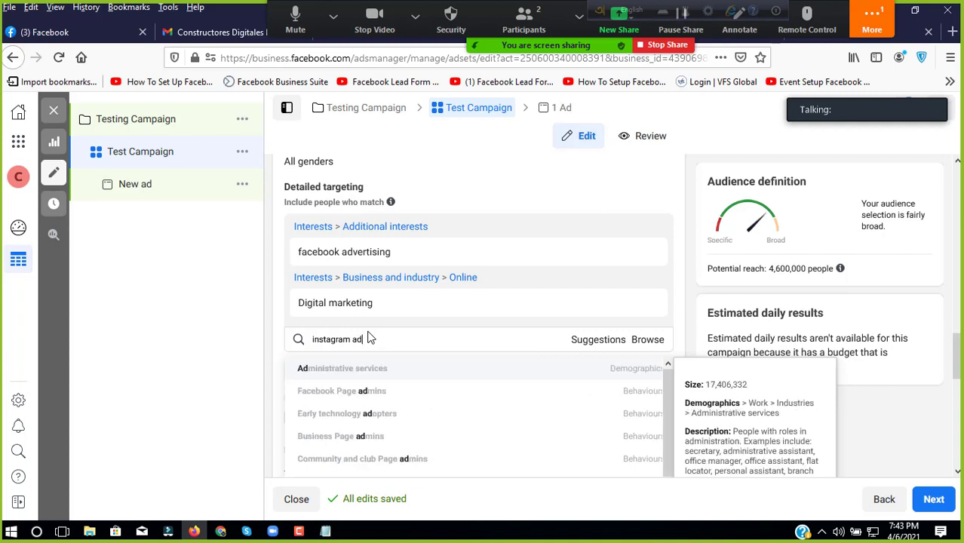
pyautogui.write('v')
pyautogui.press('BackSpace')
pyautogui.press('BackSpace')
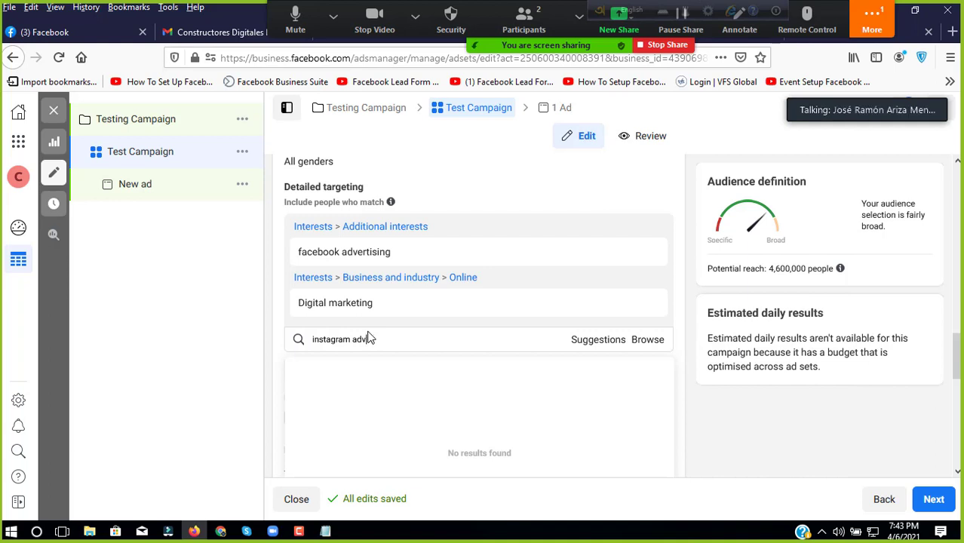
pyautogui.press('BackSpace')
pyautogui.press('BackSpace')
pyautogui.write('mar')
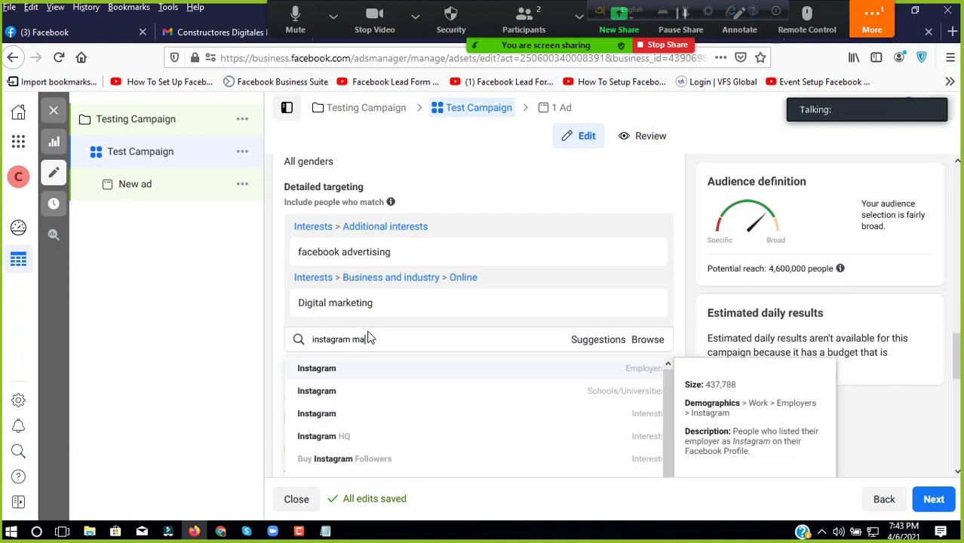
pyautogui.write('keting')
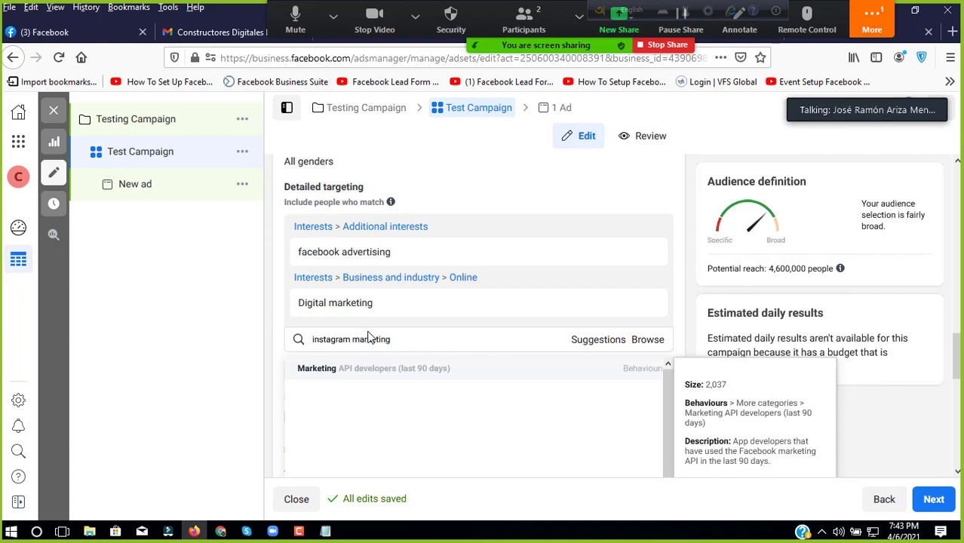
pyautogui.press('BackSpace')
pyautogui.press('BackSpace')
pyautogui.press('BackSpace')
pyautogui.press('BackSpace')
pyautogui.press('BackSpace')
pyautogui.press('BackSpace')
pyautogui.press('BackSpace')
pyautogui.press('BackSpace')
pyautogui.press('BackSpace')
pyautogui.press('BackSpace')
pyautogui.scroll(-2, 361, 351)
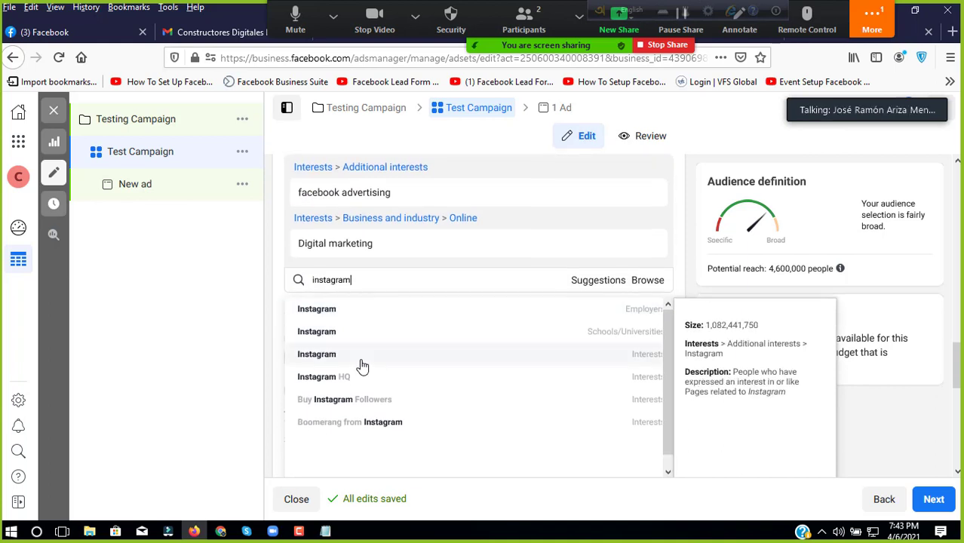
pyautogui.write('C')
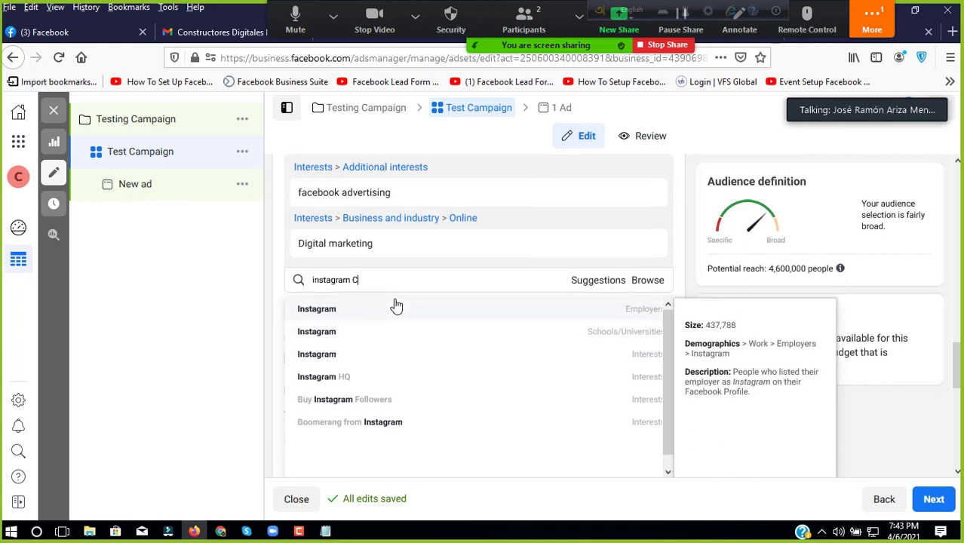
pyautogui.write('am')
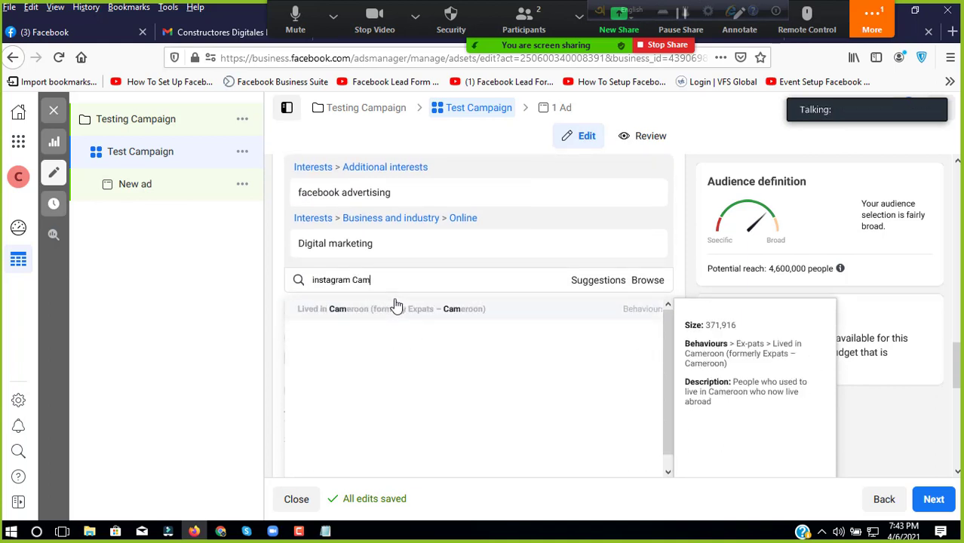
pyautogui.write('p')
pyautogui.press('BackSpace')
pyautogui.press('BackSpace')
pyautogui.press('BackSpace')
pyautogui.press('BackSpace')
pyautogui.press('BackSpace')
pyautogui.press('BackSpace')
pyautogui.press('BackSpace')
pyautogui.press('BackSpace')
pyautogui.press('BackSpace')
pyautogui.press('BackSpace')
pyautogui.press('BackSpace')
pyautogui.press('BackSpace')
pyautogui.press('BackSpace')
pyautogui.press('BackSpace')
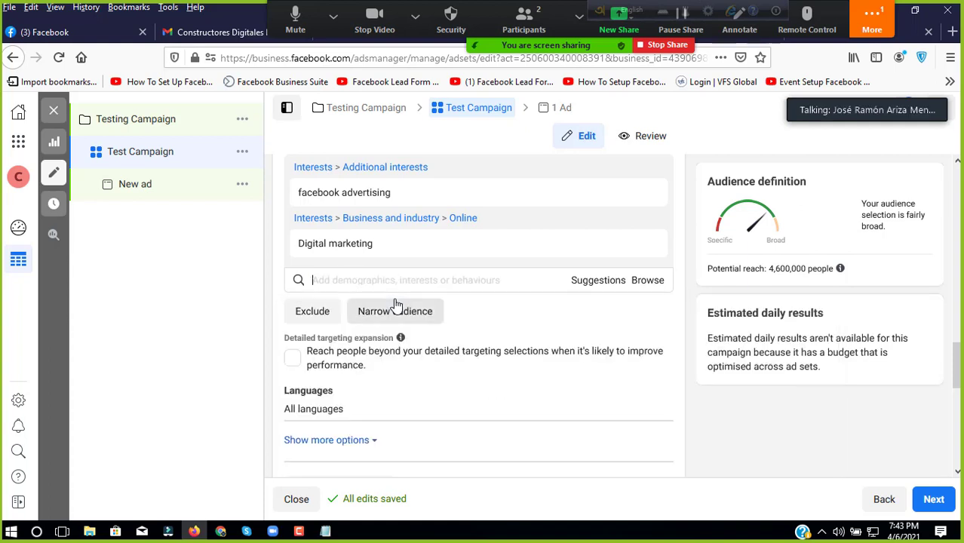
pyautogui.write('Is')
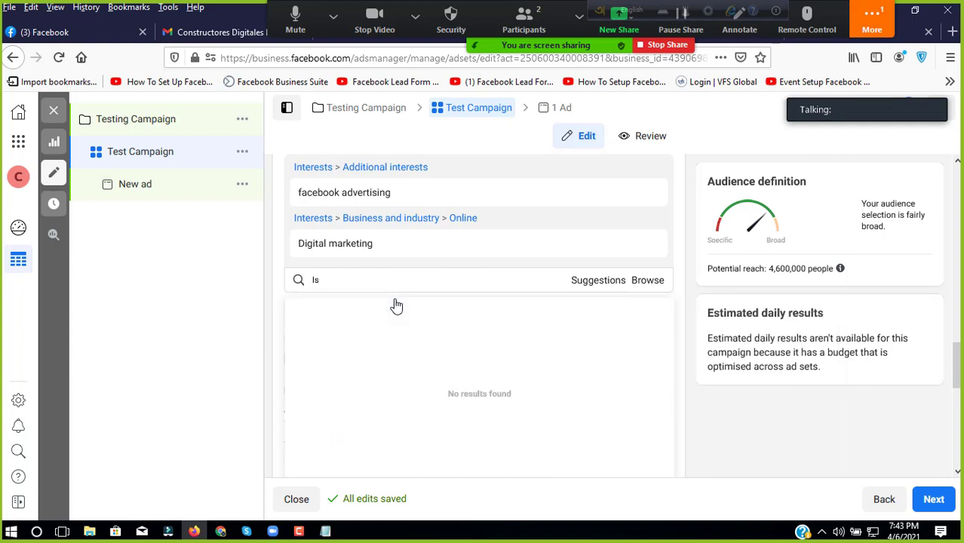
pyautogui.press('BackSpace')
pyautogui.write('nstagram Promo')
pyautogui.press('BackSpace')
pyautogui.press('BackSpace')
pyautogui.press('BackSpace')
pyautogui.press('BackSpace')
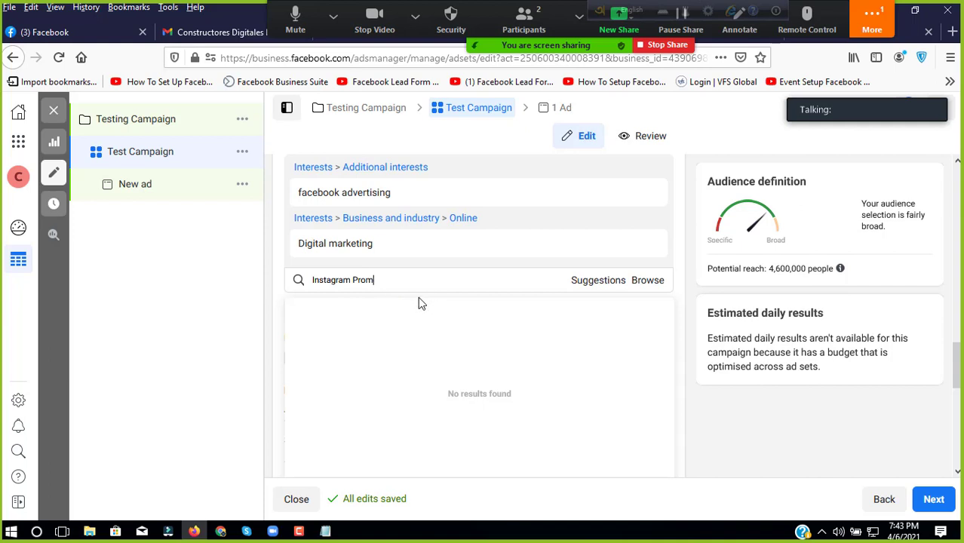
pyautogui.press('BackSpace')
pyautogui.press('BackSpace')
pyautogui.press('BackSpace')
pyautogui.press('BackSpace')
pyautogui.press('BackSpace')
pyautogui.press('BackSpace')
pyautogui.press('BackSpace')
pyautogui.press('BackSpace')
pyautogui.press('BackSpace')
pyautogui.press('BackSpace')
pyautogui.press('BackSpace')
pyautogui.write('b')
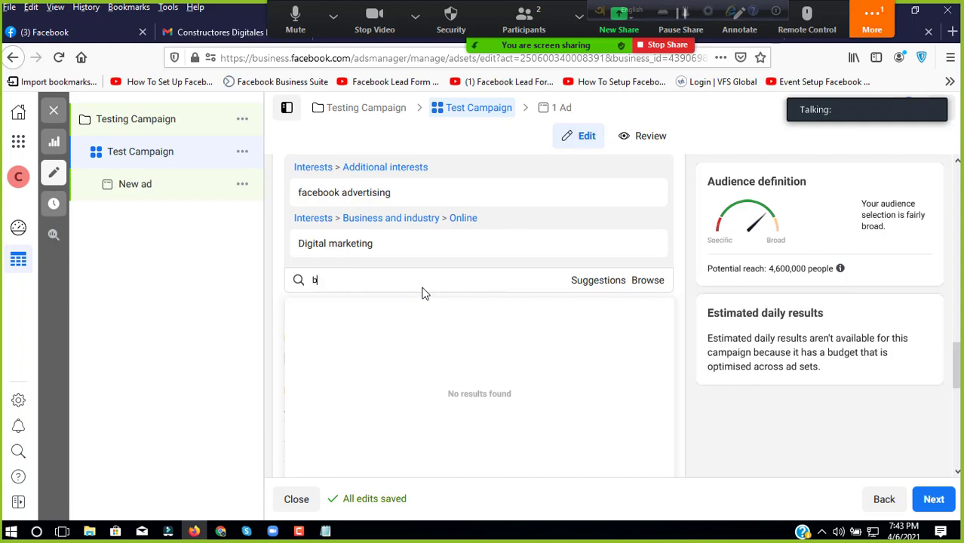
pyautogui.write('ac')
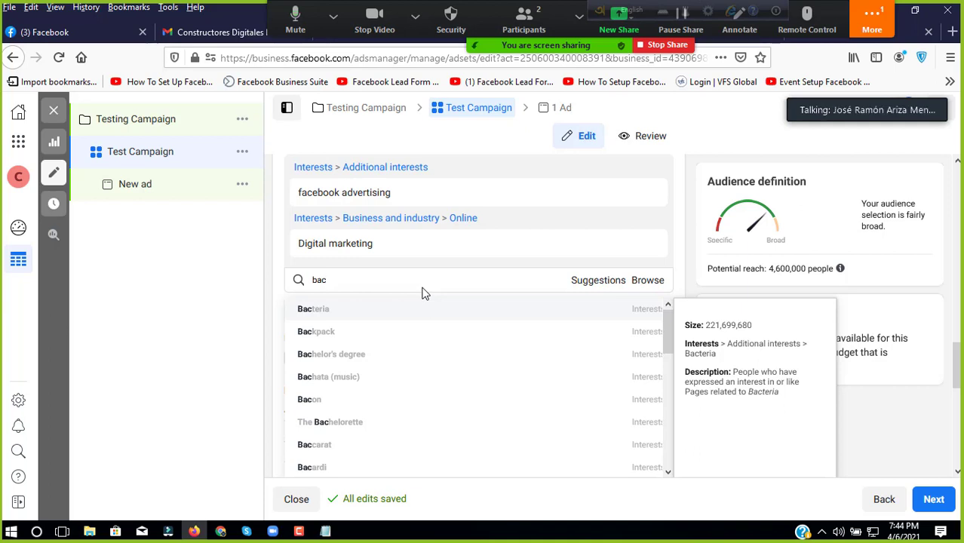
pyautogui.press('BackSpace')
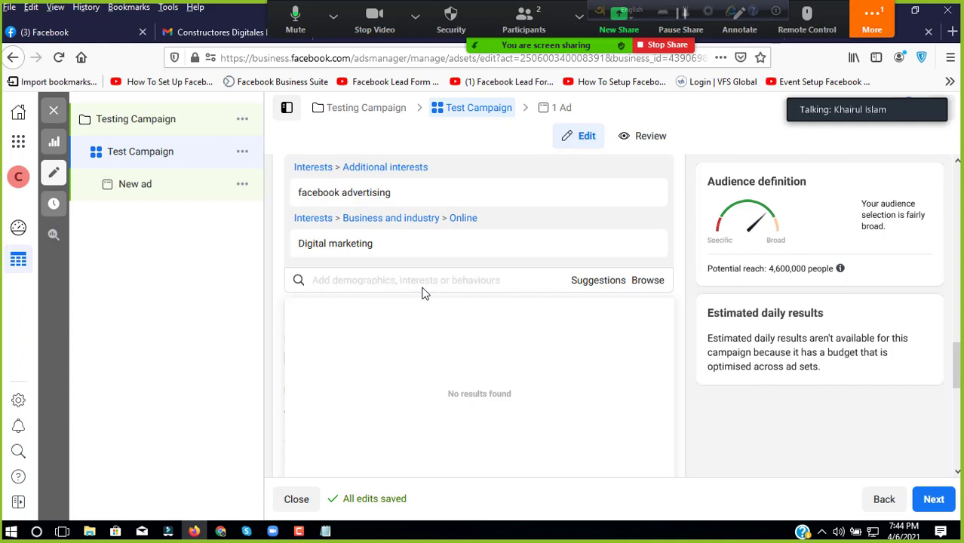
# Step: Search 'website Desig' and add the Web design interest, raising potential reach to 5,500,000
pyautogui.scroll(2, 404, 273)
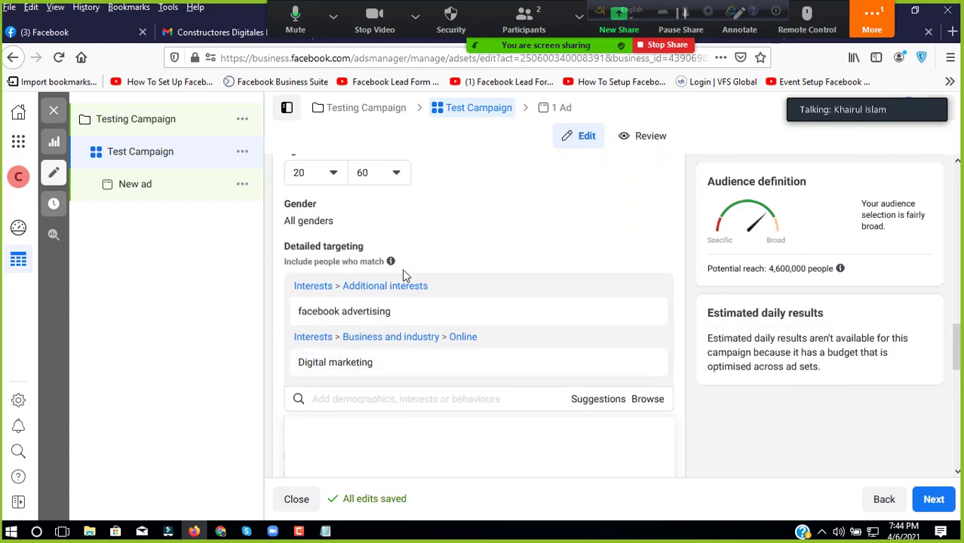
pyautogui.scroll(-2, 411, 332)
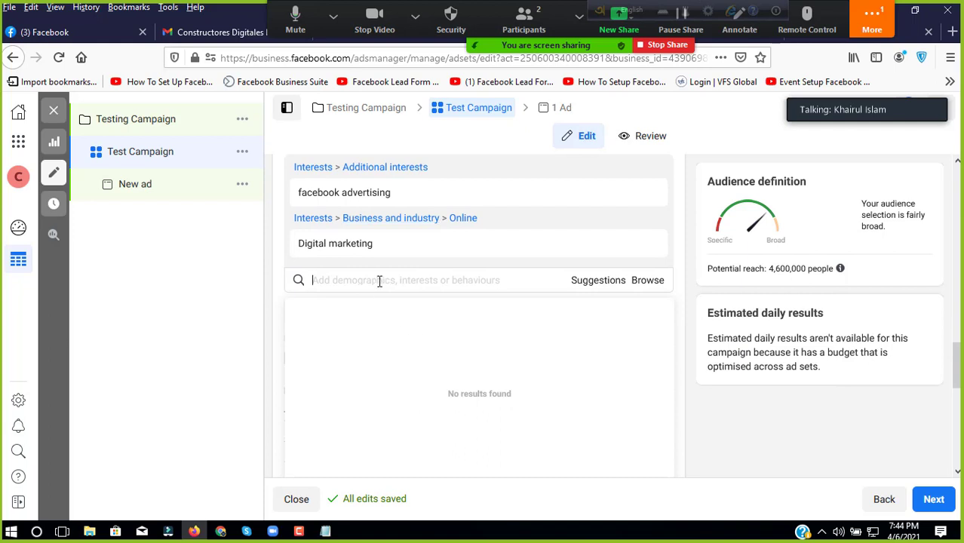
pyautogui.write('Di')
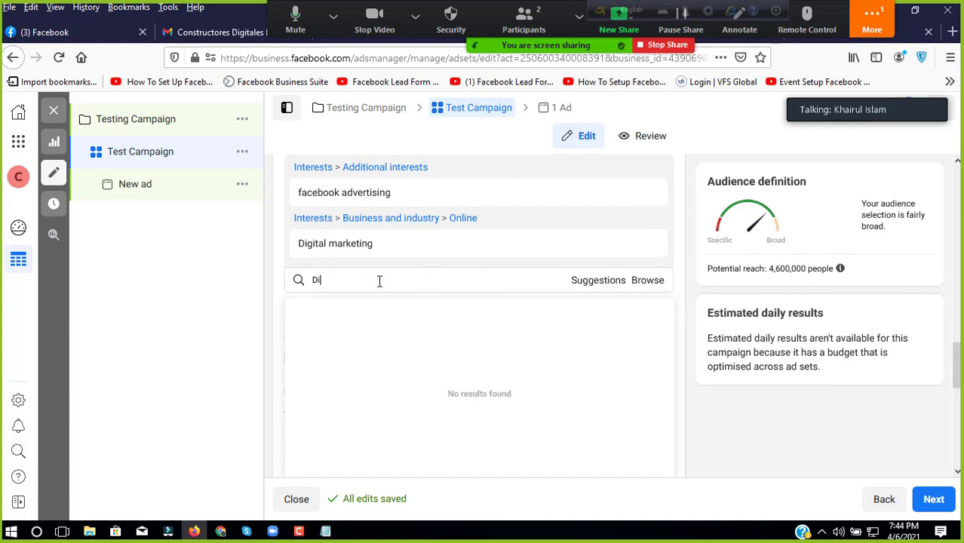
pyautogui.press('BackSpace')
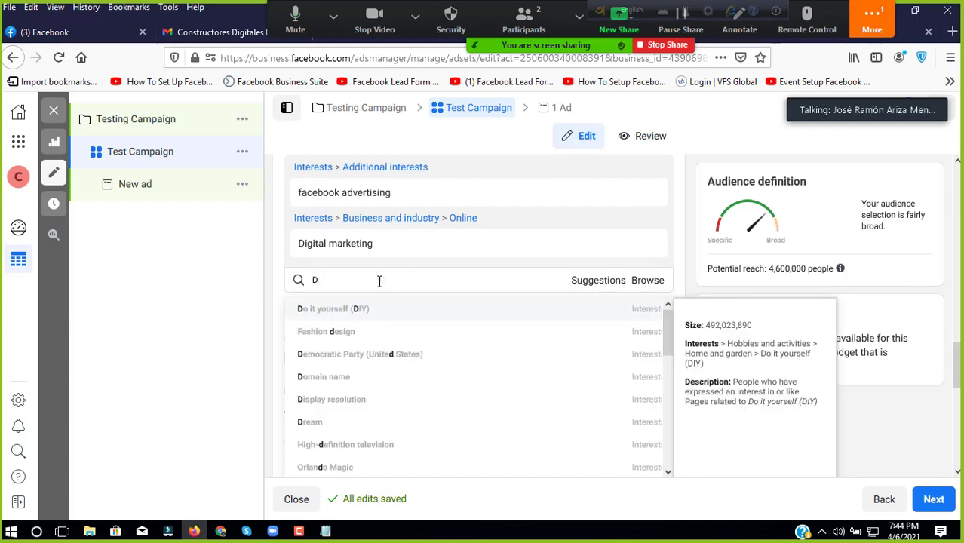
pyautogui.press('BackSpace')
pyautogui.write('Website')
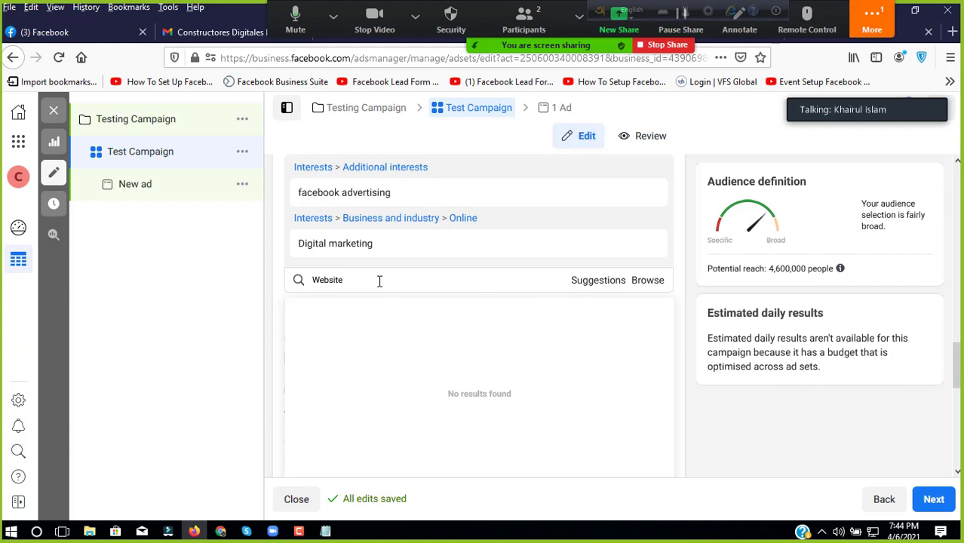
pyautogui.press('BackSpace')
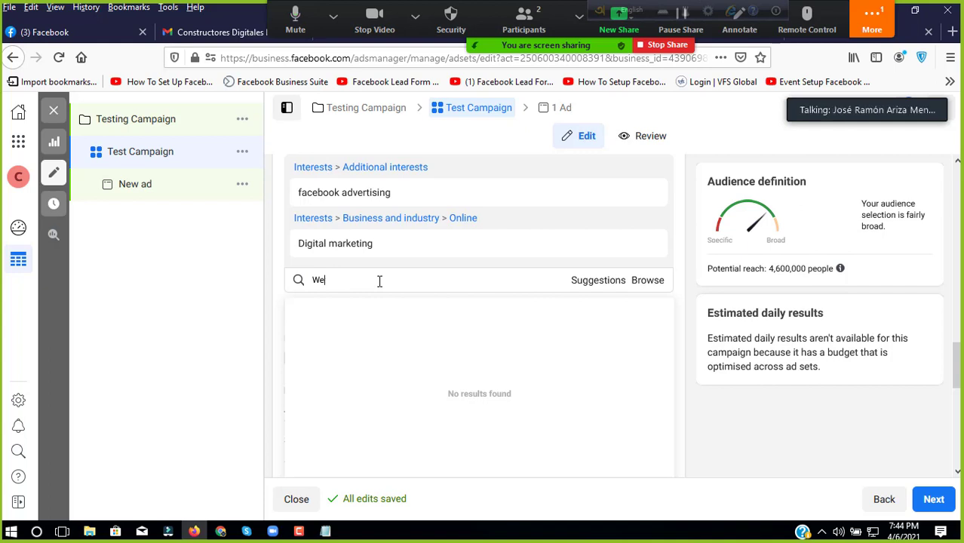
pyautogui.press('BackSpace')
pyautogui.write('we')
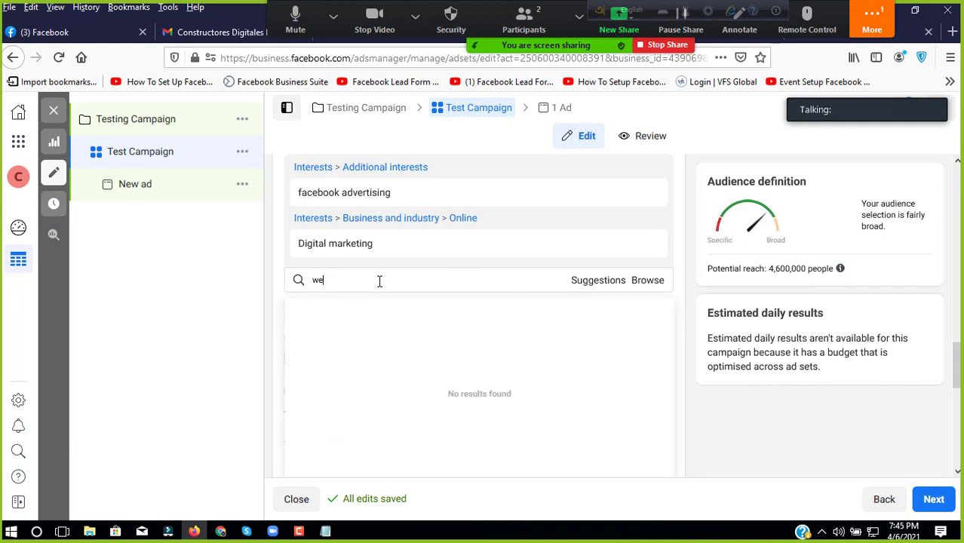
pyautogui.write('bsite Design')
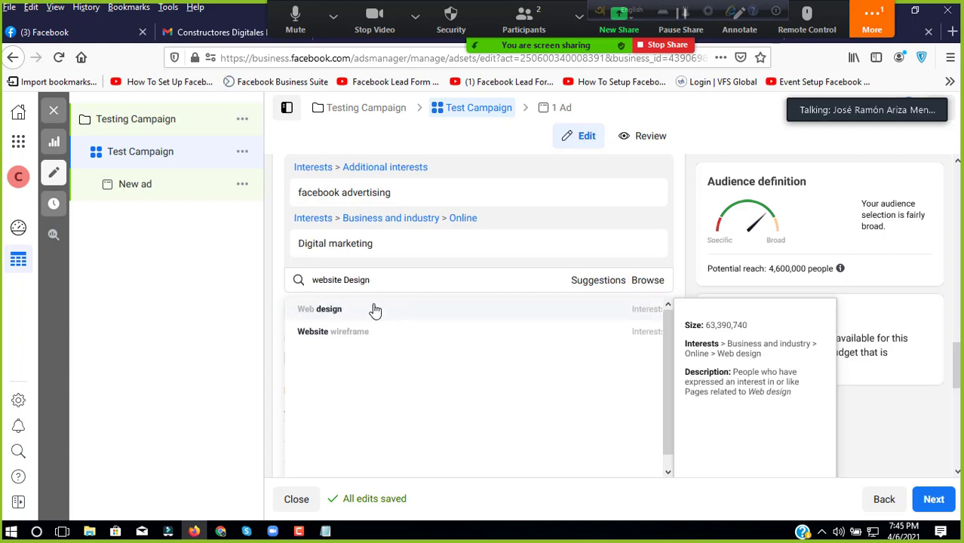
pyautogui.click(375, 310)
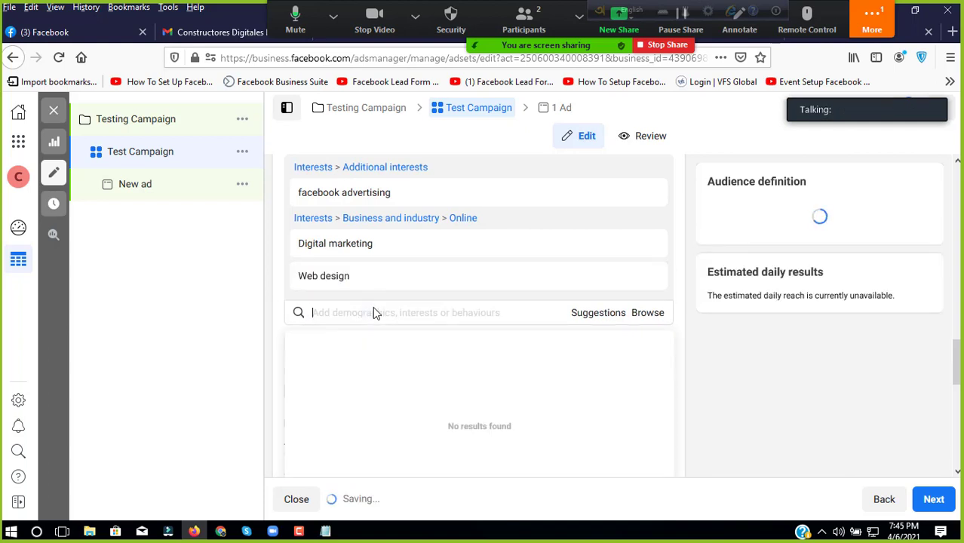
pyautogui.write('We')
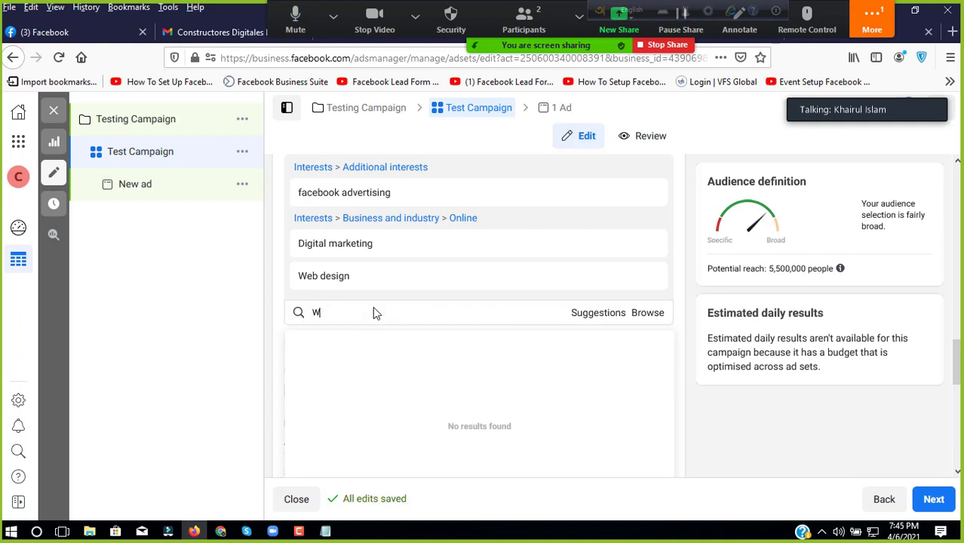
pyautogui.press('BackSpace')
pyautogui.press('BackSpace')
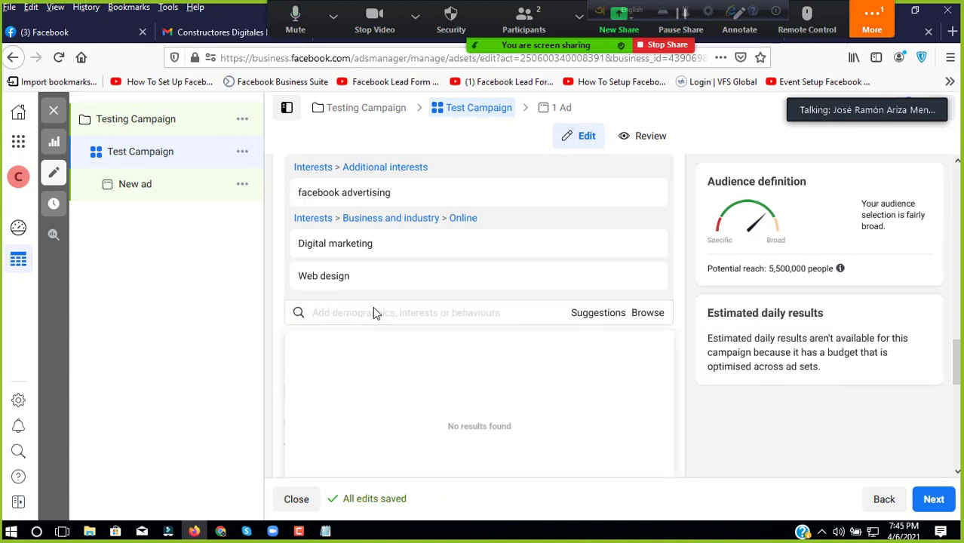
# Step: Search 'Graphic' and add the Graphic design interest (Business and industry > Design)
pyautogui.write('Gra')
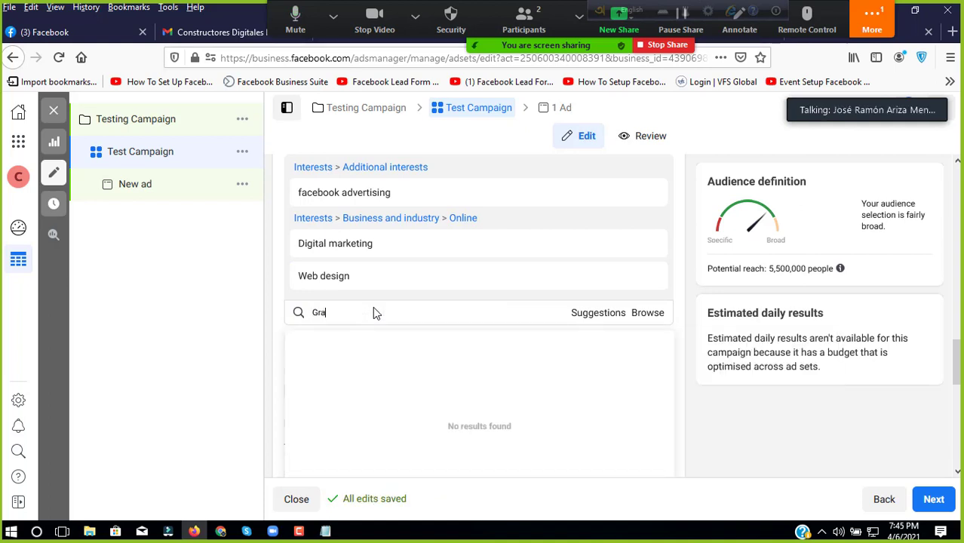
pyautogui.write('phich')
pyautogui.press('BackSpace')
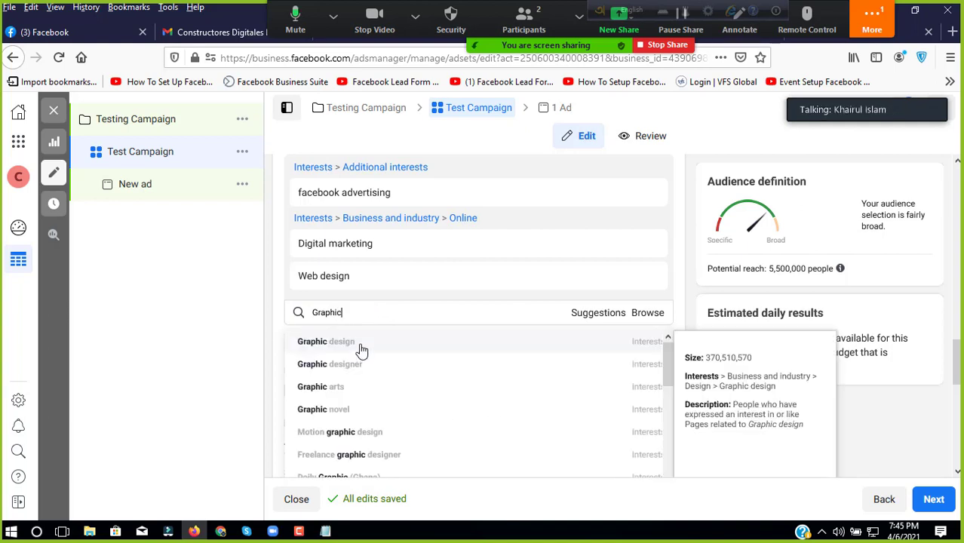
pyautogui.click(359, 341)
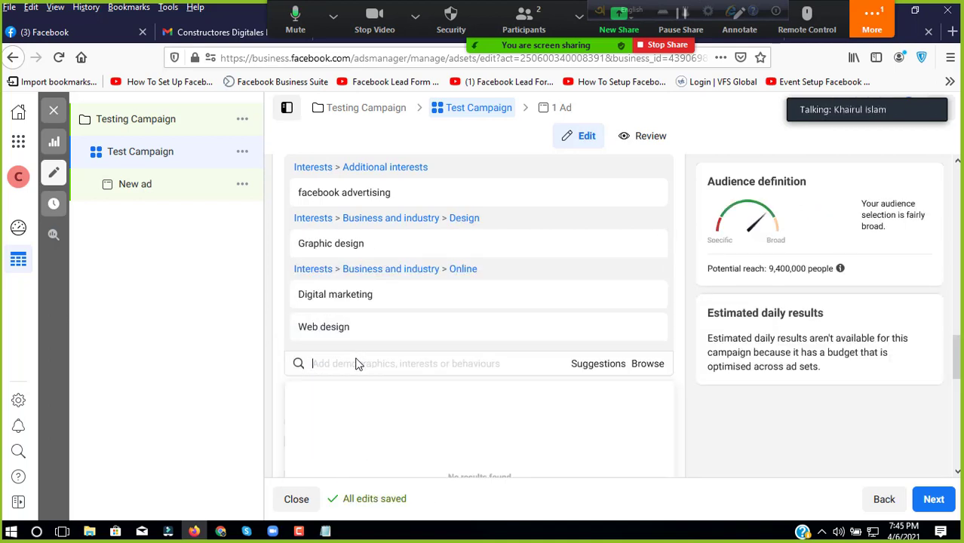
# Step: Try a 'Marketing Cam' interest search, then clear it and start a new search
pyautogui.write('Ma')
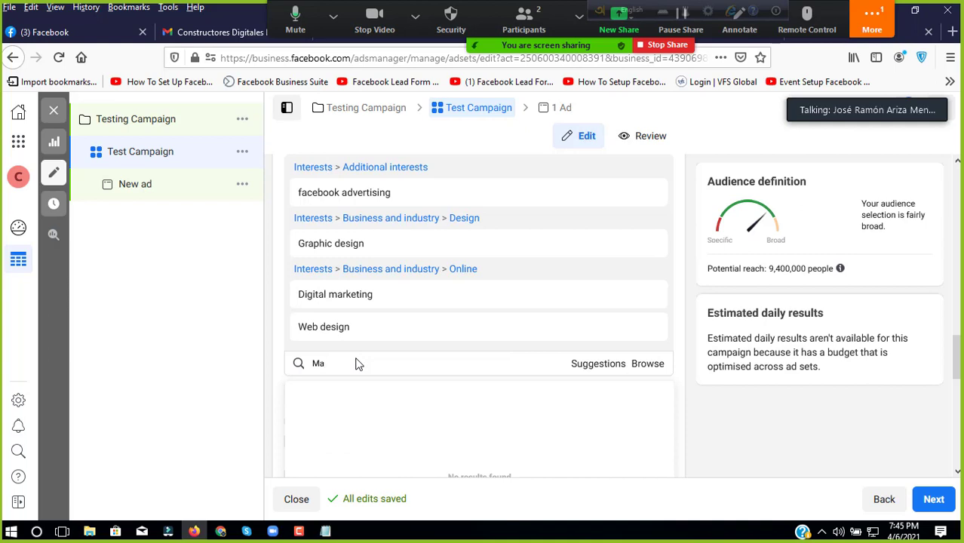
pyautogui.write('rketing')
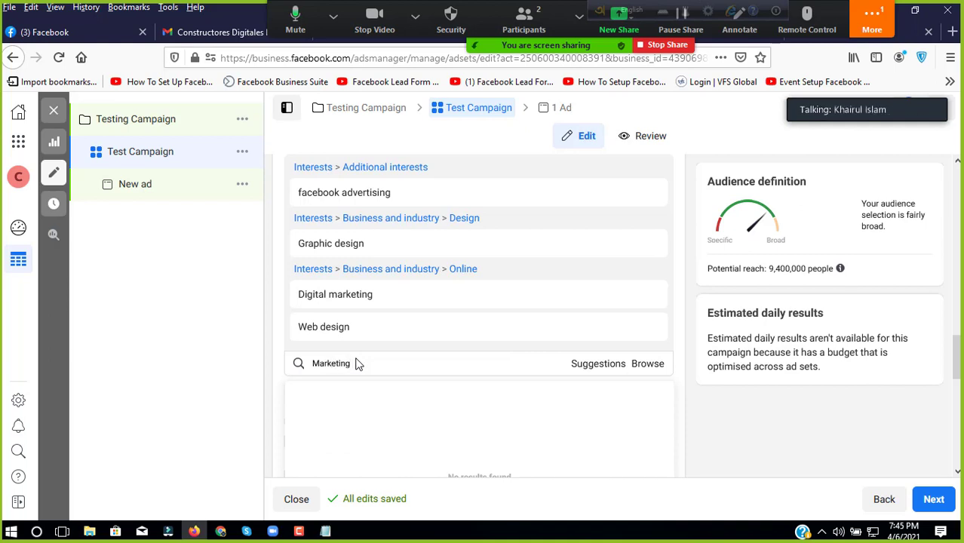
pyautogui.write(' Cam')
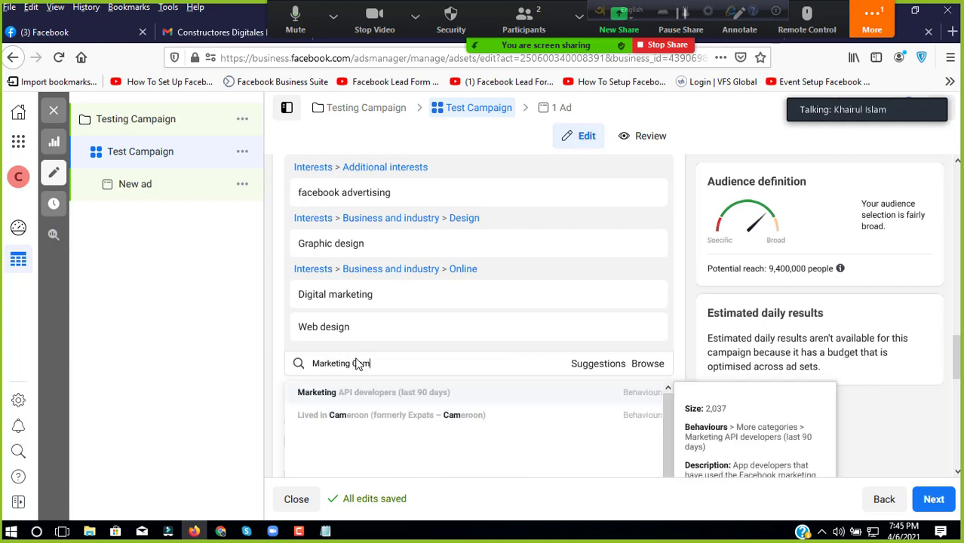
pyautogui.press('BackSpace')
pyautogui.press('BackSpace')
pyautogui.press('BackSpace')
pyautogui.press('BackSpace')
pyautogui.press('BackSpace')
pyautogui.press('BackSpace')
pyautogui.press('BackSpace')
pyautogui.press('BackSpace')
pyautogui.press('BackSpace')
pyautogui.press('BackSpace')
pyautogui.press('BackSpace')
pyautogui.press('BackSpace')
pyautogui.press('BackSpace')
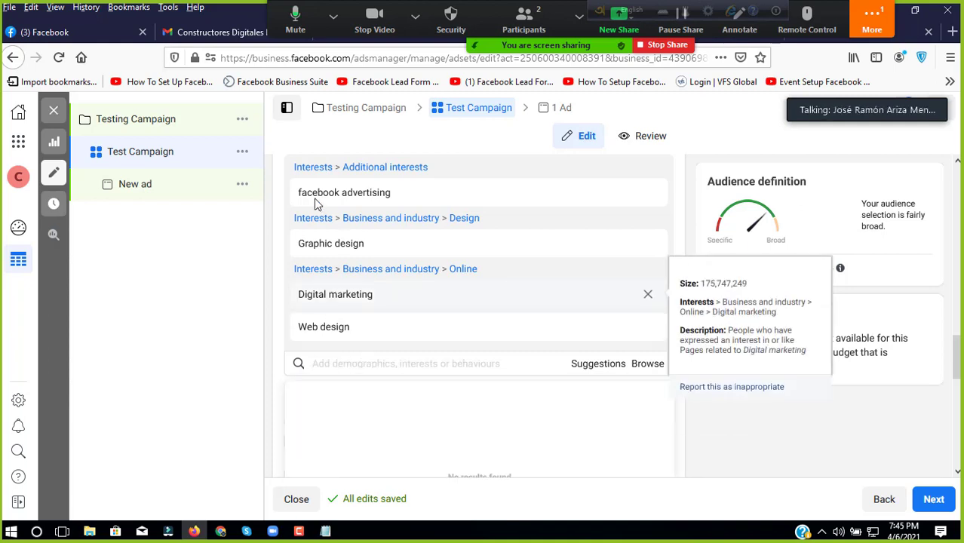
pyautogui.scroll(1, 366, 301)
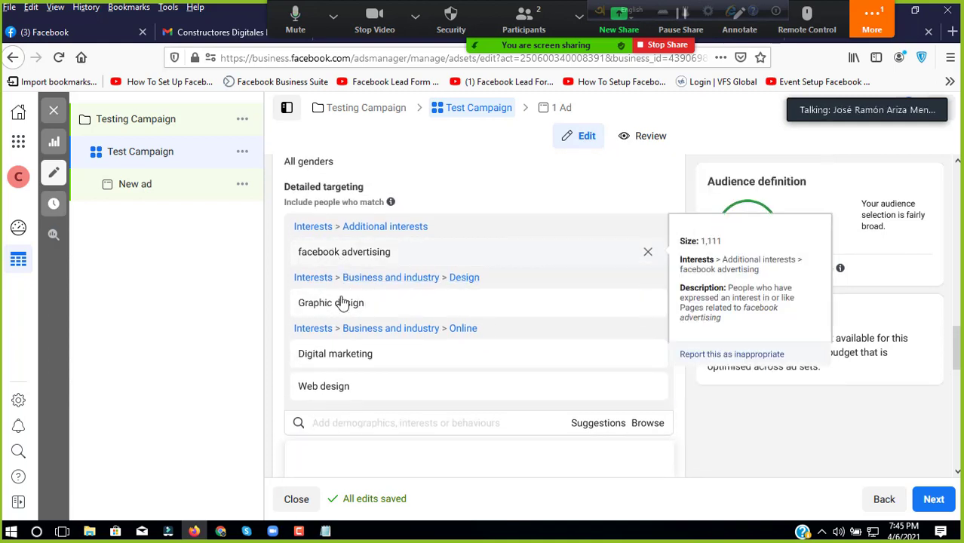
pyautogui.scroll(-2, 452, 332)
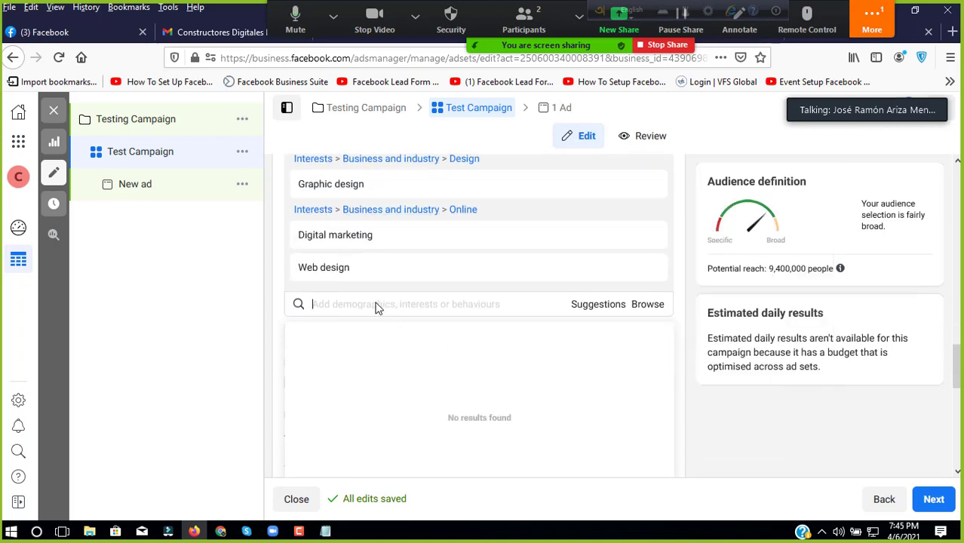
pyautogui.click(373, 304)
# Step: Add the Logo and WordPress Developer interests from 'Logo Design' and 'wordpress' searches
pyautogui.write('Logo')
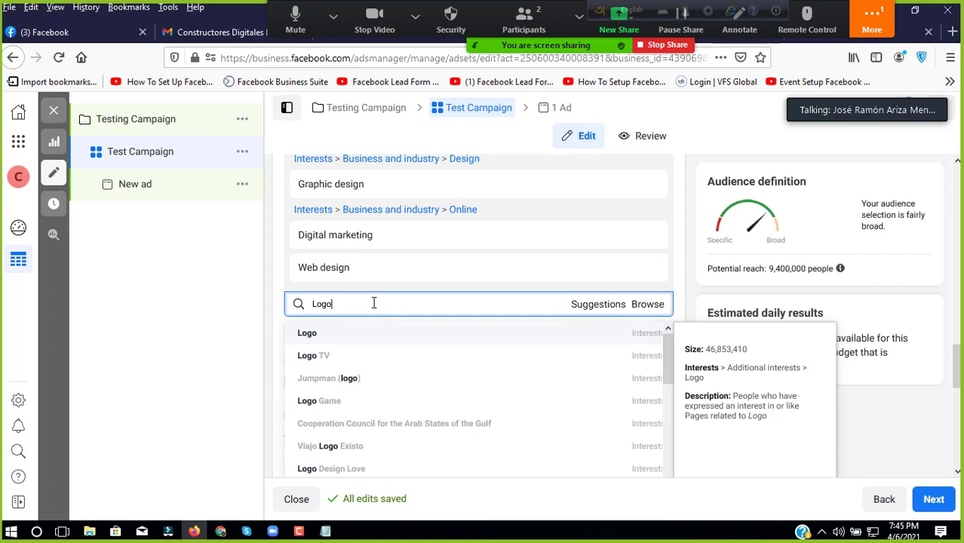
pyautogui.write(' Design')
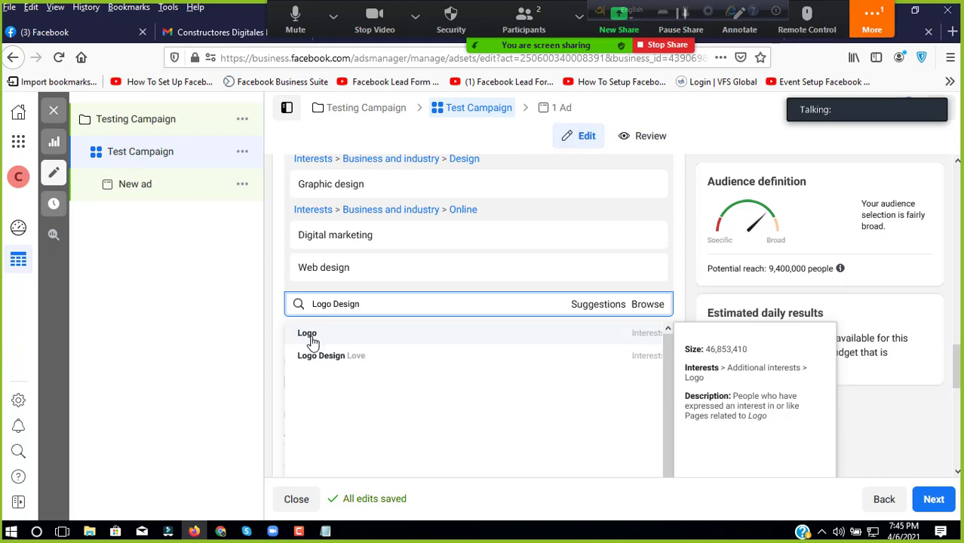
pyautogui.click(345, 344)
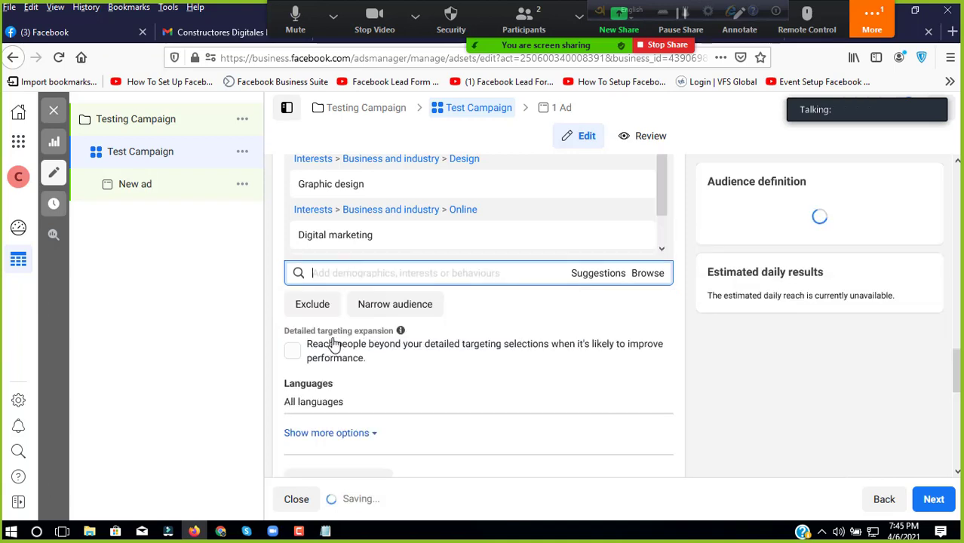
pyautogui.click(349, 275)
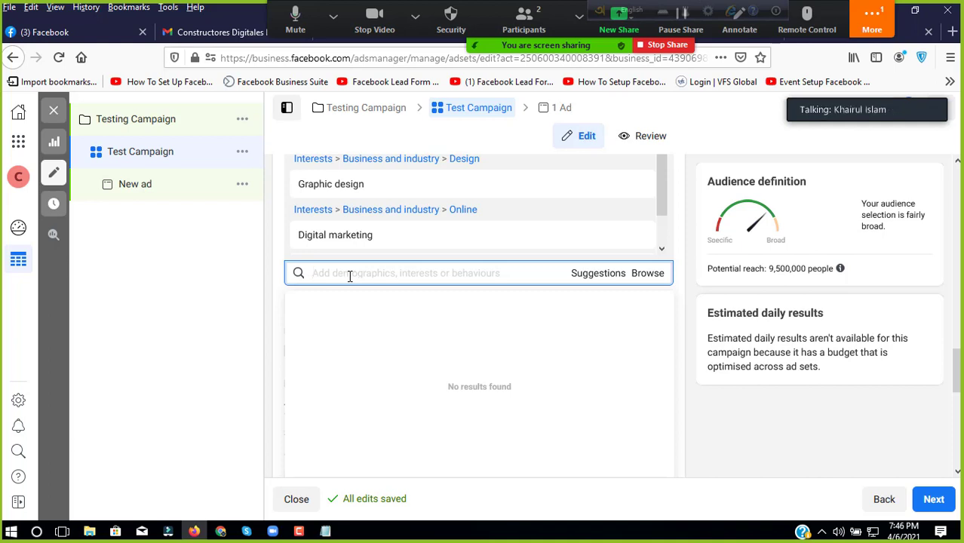
pyautogui.write('w')
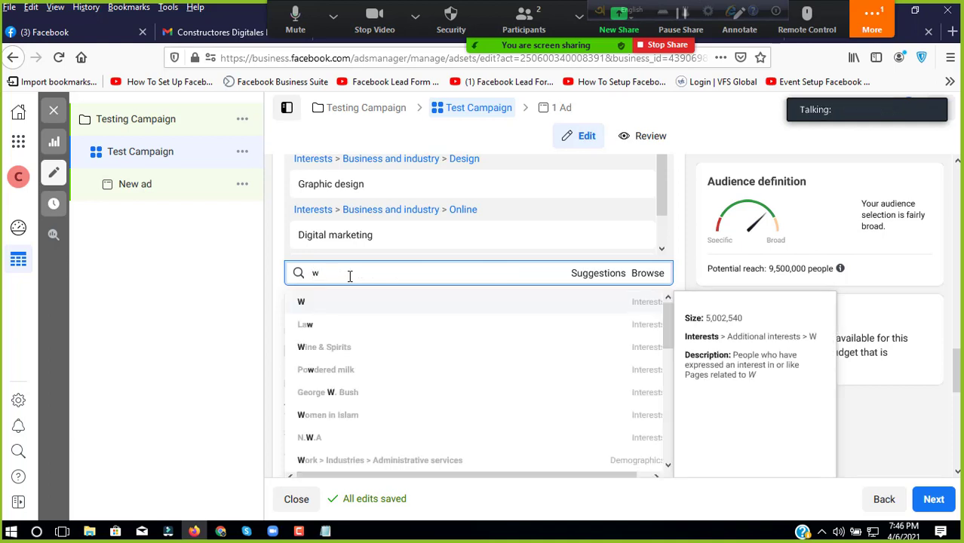
pyautogui.write('ordpress')
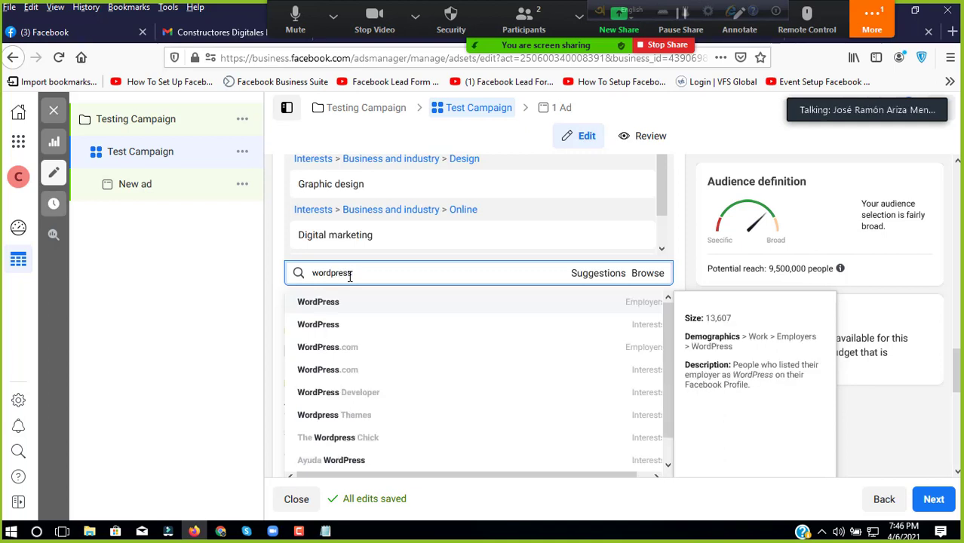
pyautogui.click(343, 391)
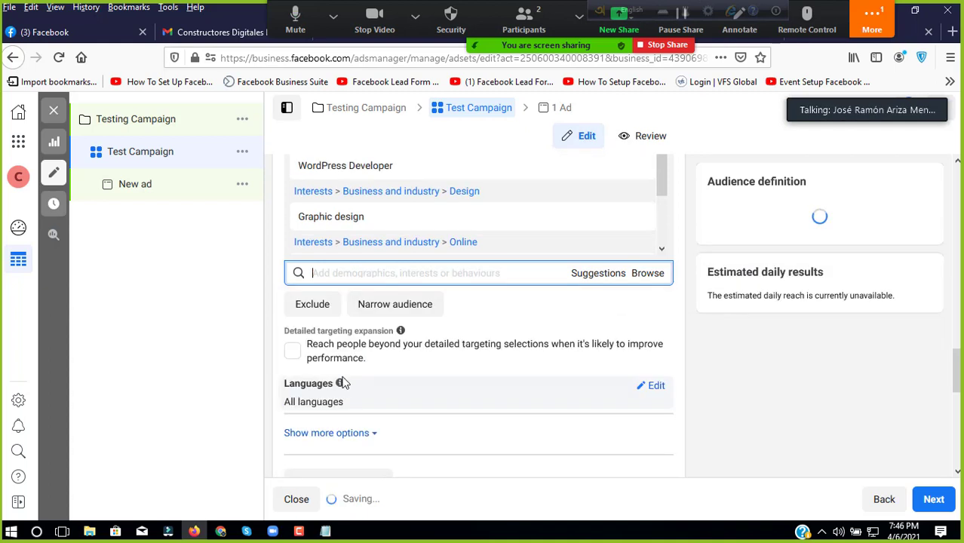
# Step: Search 'Ecommerce', fixing the typos, and add the eCommerce interest, lifting reach to 12,000,000
pyautogui.write('Ecco')
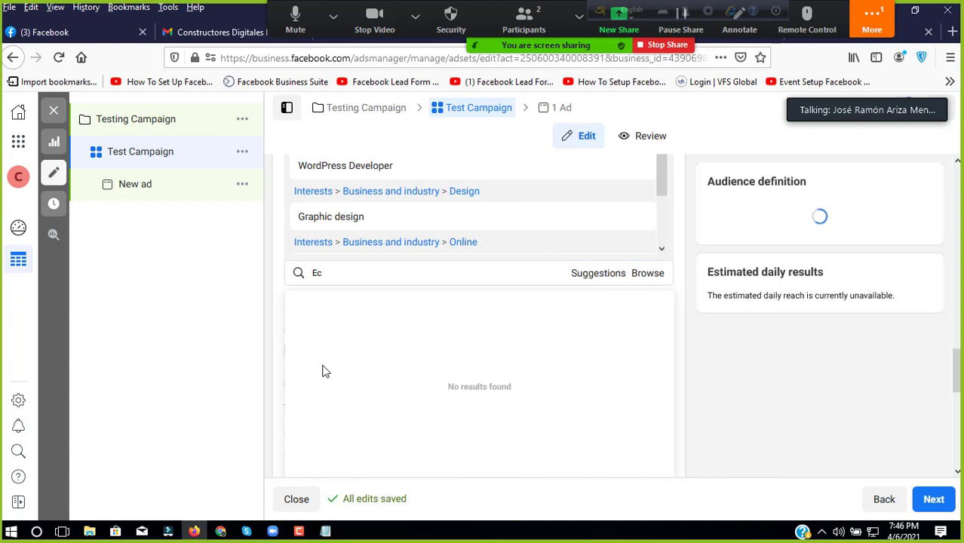
pyautogui.press('BackSpace')
pyautogui.press('BackSpace')
pyautogui.write('om')
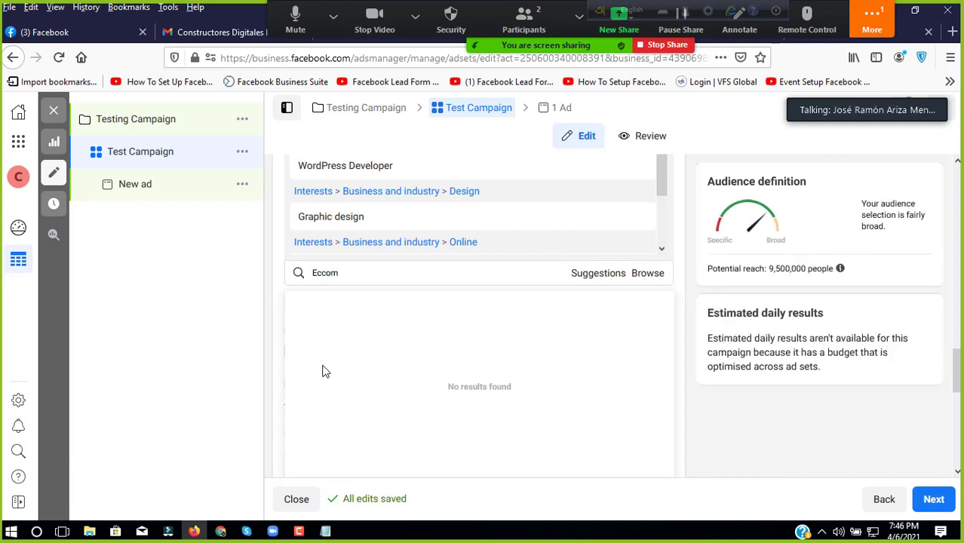
pyautogui.press('BackSpace')
pyautogui.press('BackSpace')
pyautogui.write('o')
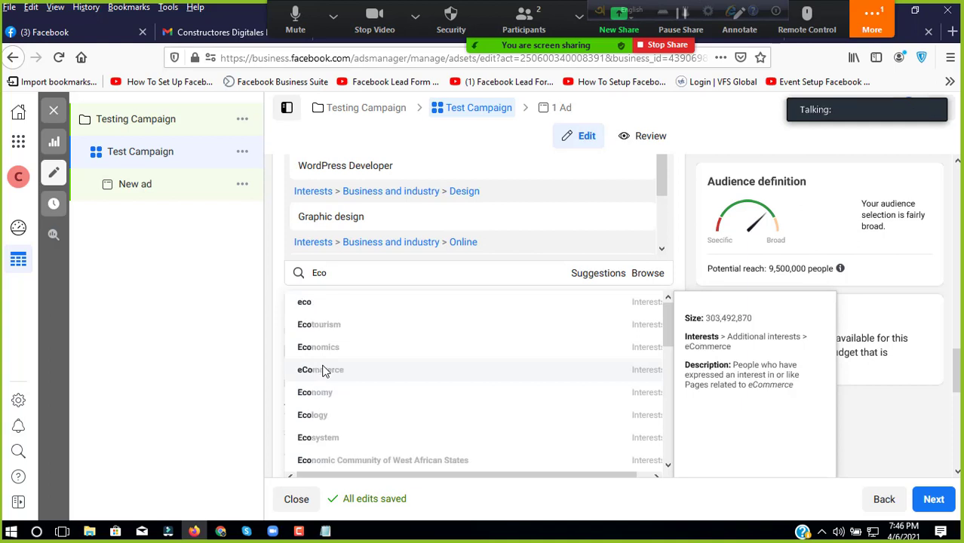
pyautogui.write('merce')
pyautogui.doubleClick(325, 273)
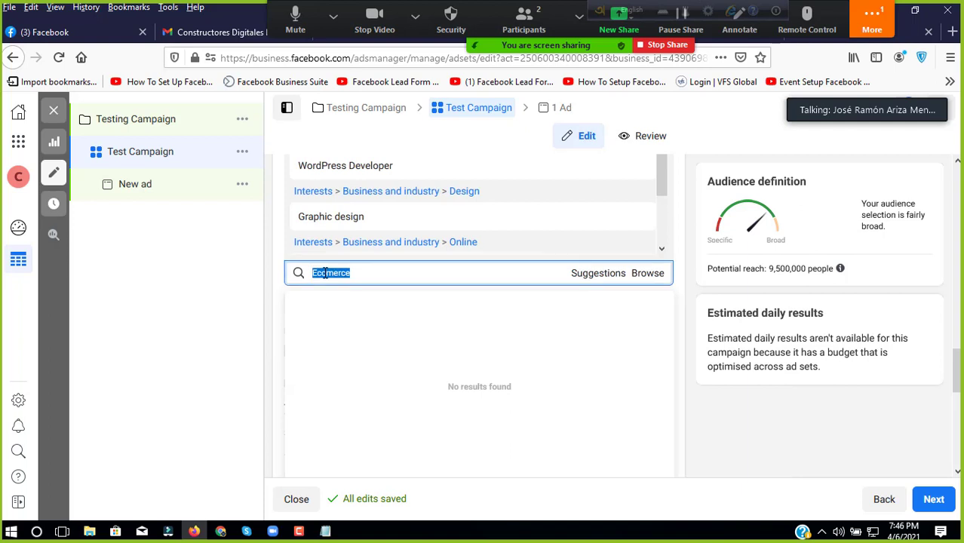
pyautogui.press('BackSpace')
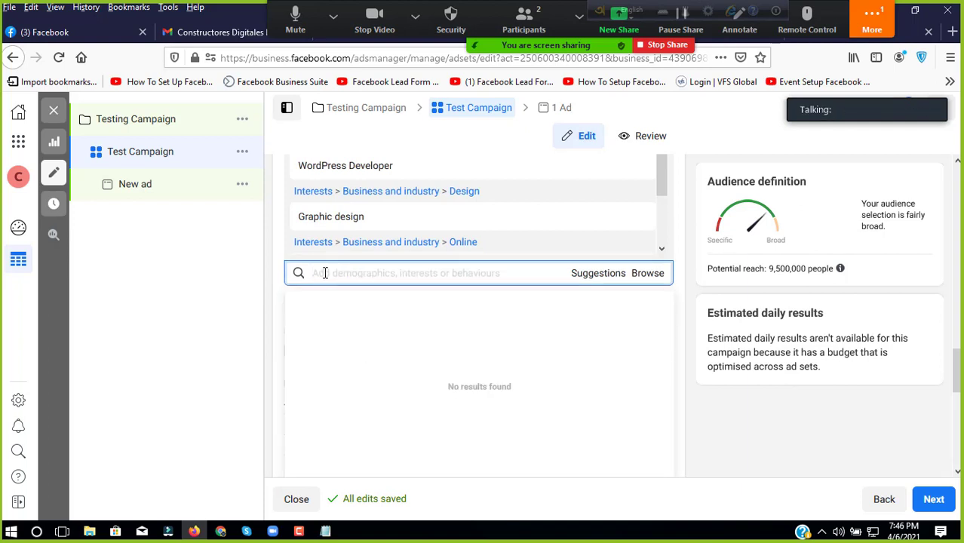
pyautogui.write('E')
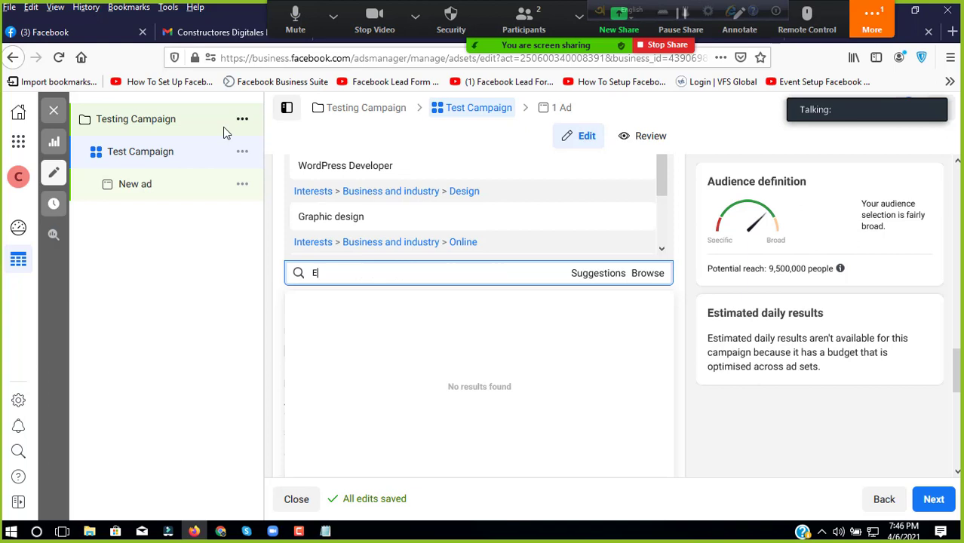
pyautogui.write('comme')
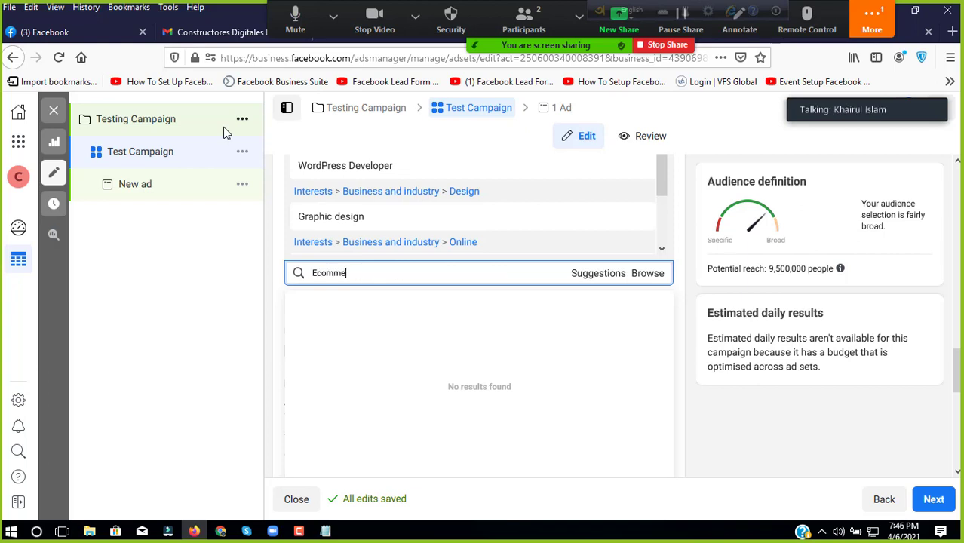
pyautogui.write('rce')
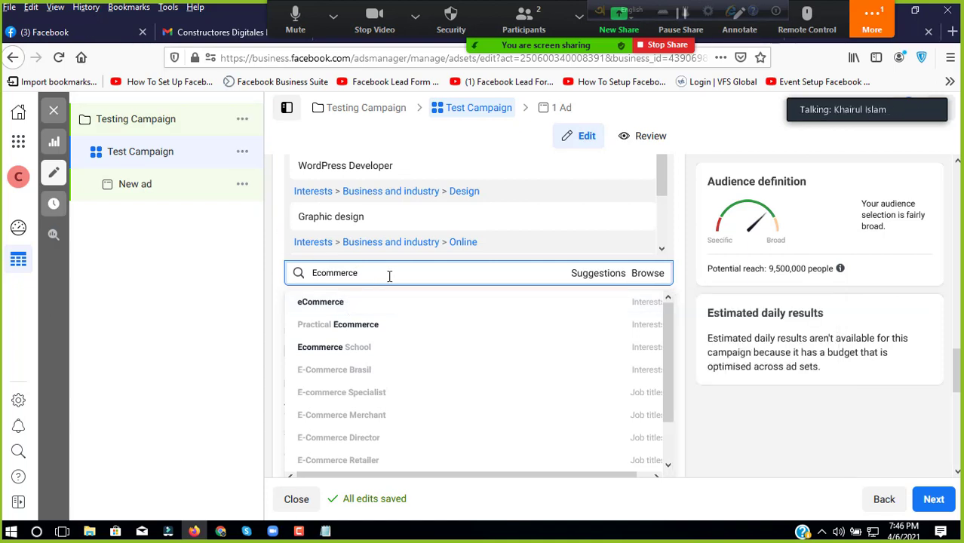
pyautogui.click(366, 303)
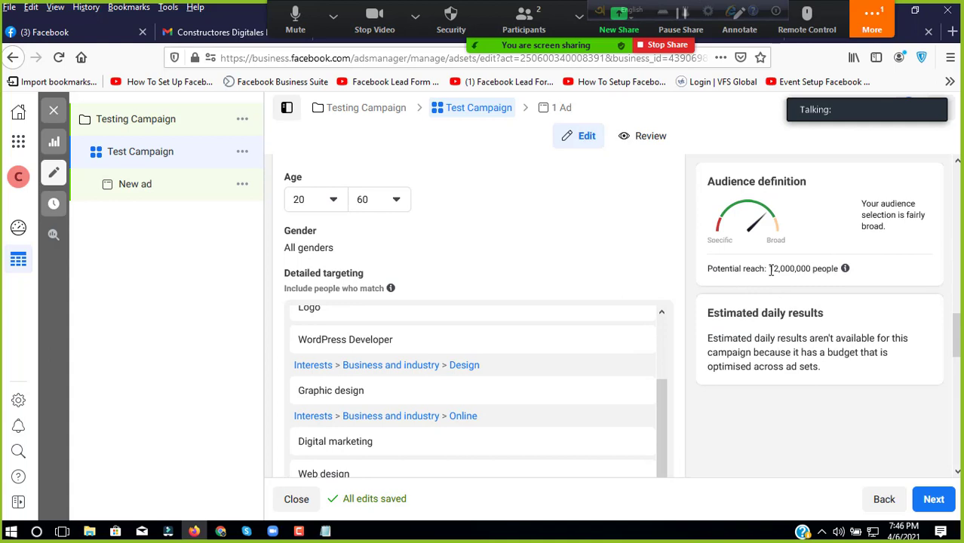
# Step: Highlight the 12,000,000 reach figure, then focus the interest search box below the targeting list
pyautogui.moveTo(771, 269); pyautogui.dragTo(815, 273)
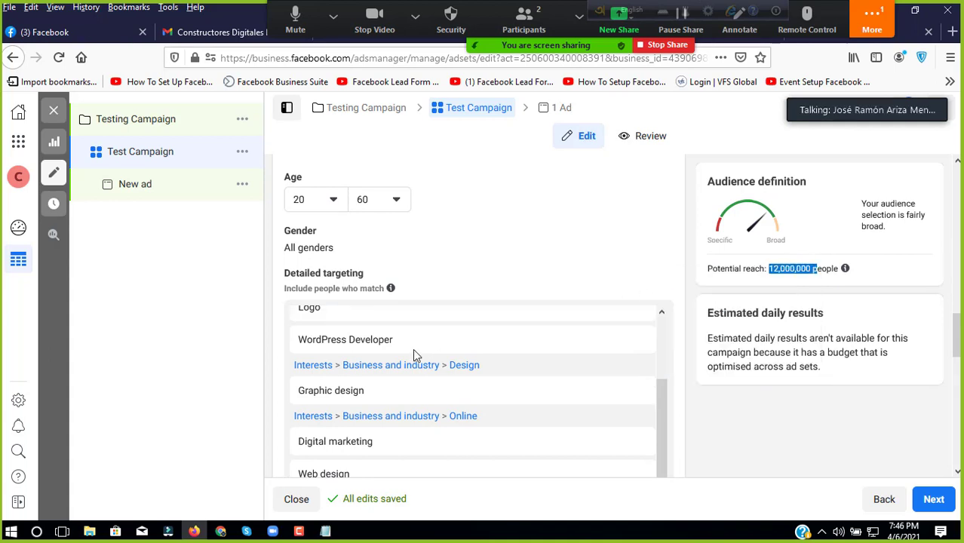
pyautogui.moveTo(413, 348)
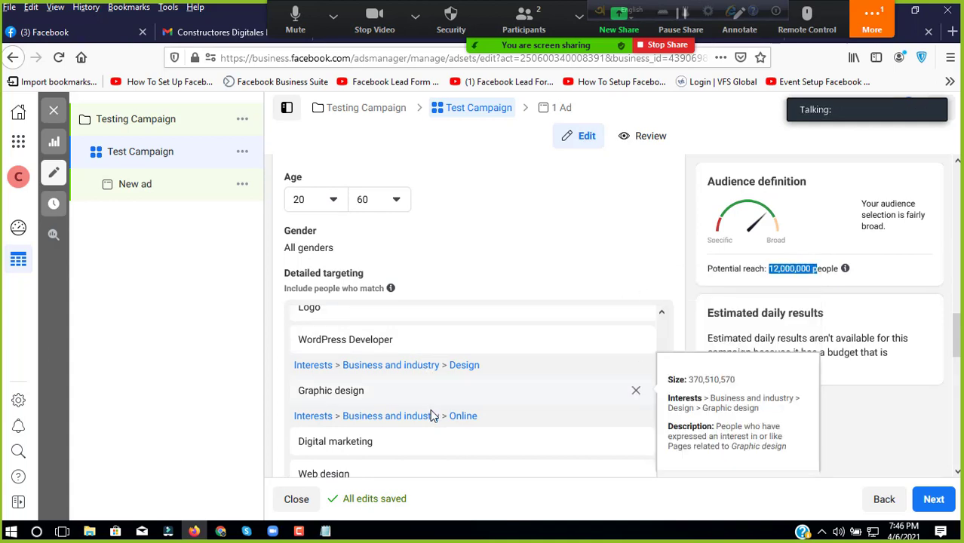
pyautogui.moveTo(423, 397)
pyautogui.scroll(-3, 439, 417)
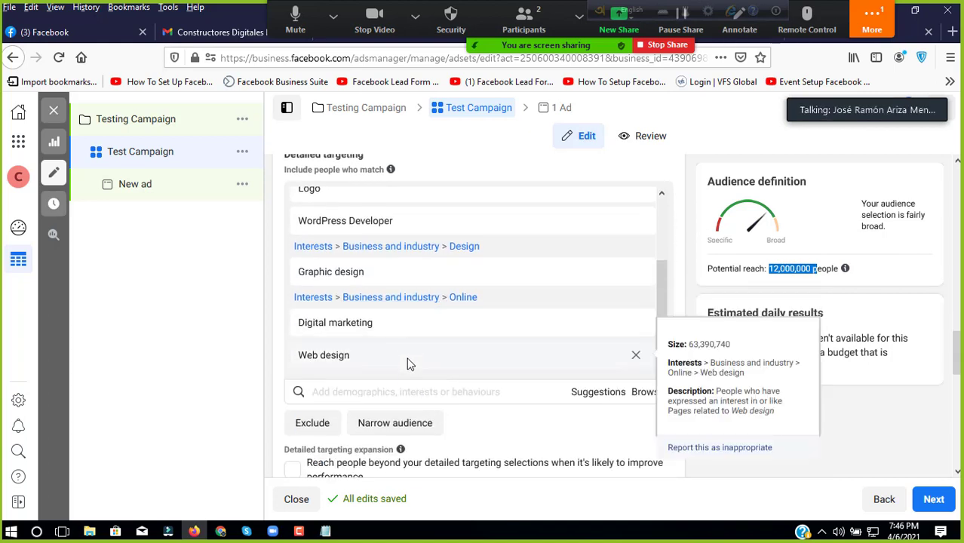
pyautogui.scroll(-3, 448, 366)
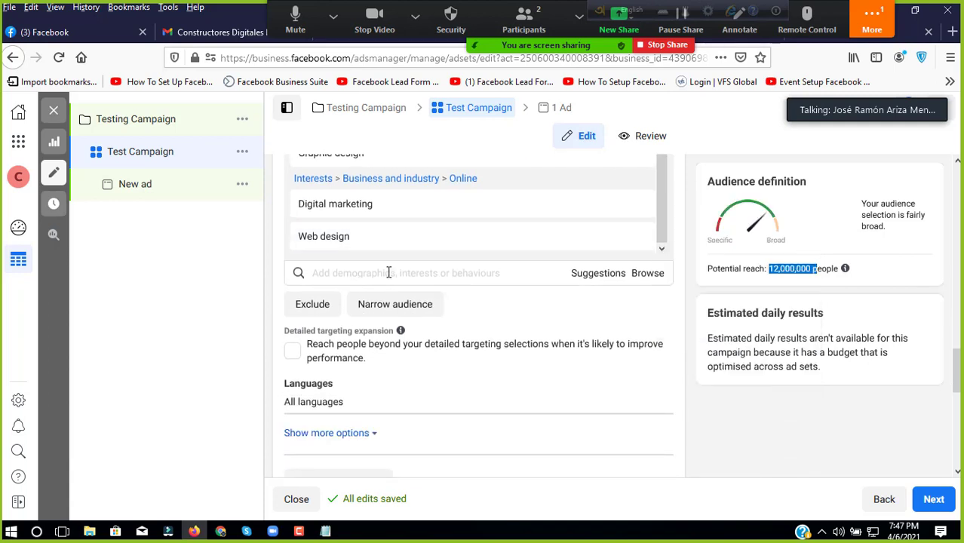
pyautogui.click(388, 273)
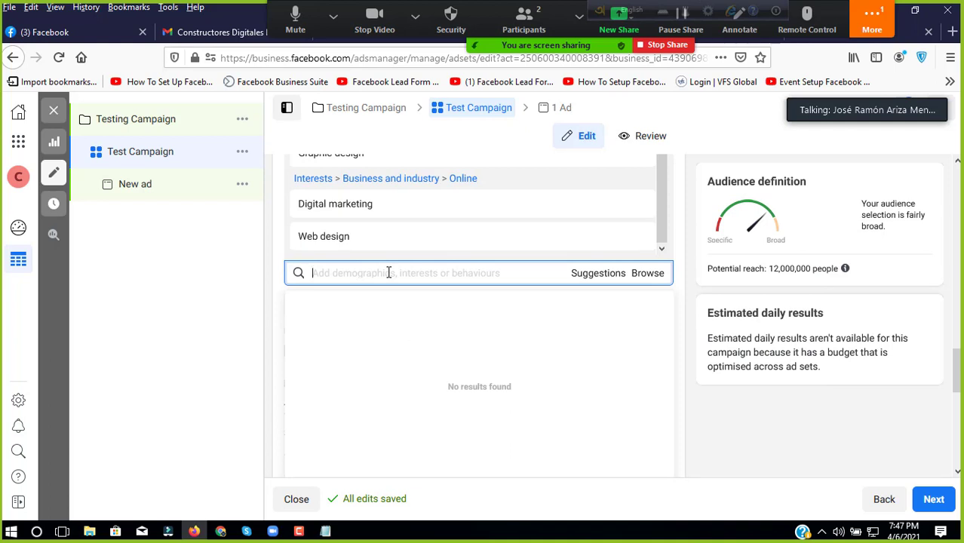
# Step: Add the Entrepreneurship, Small business and Chief executive officer interests
pyautogui.write('Ent')
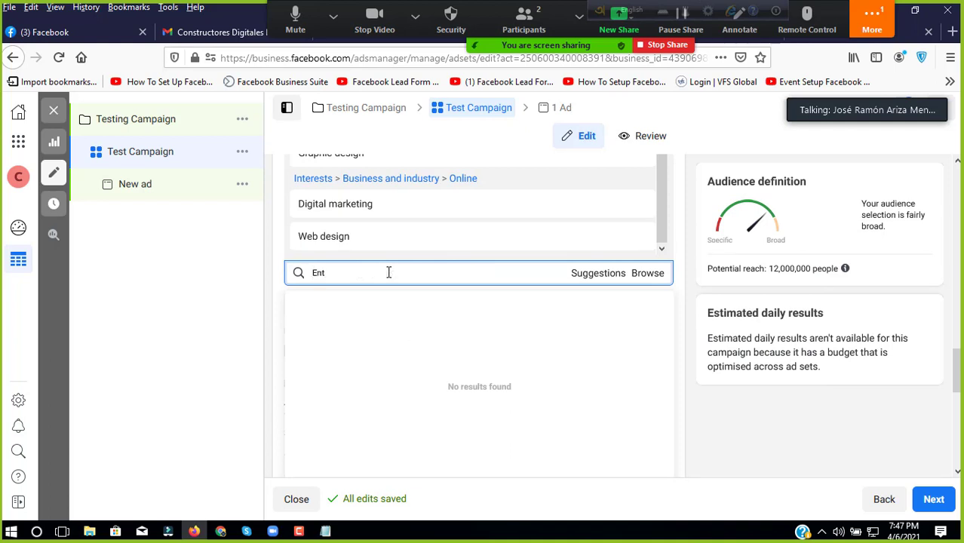
pyautogui.write('repre')
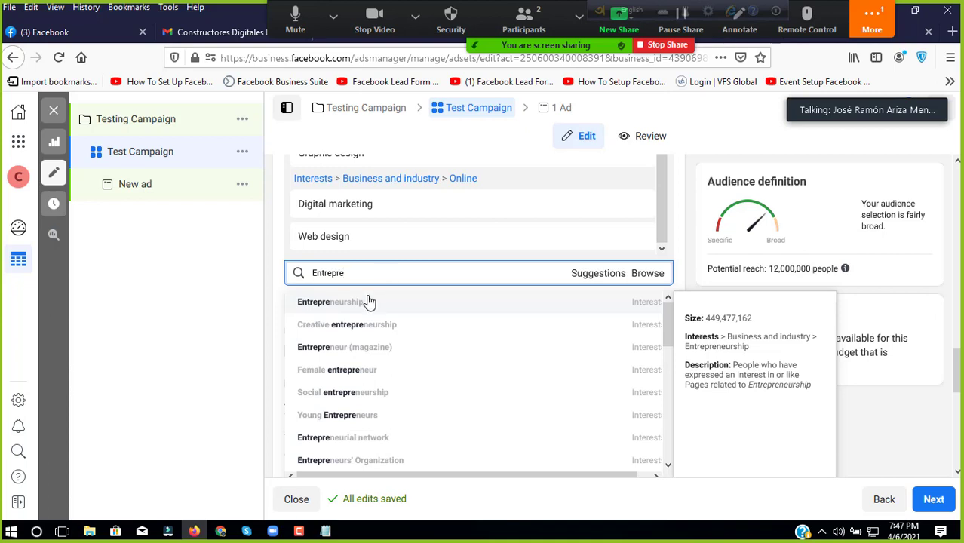
pyautogui.click(369, 302)
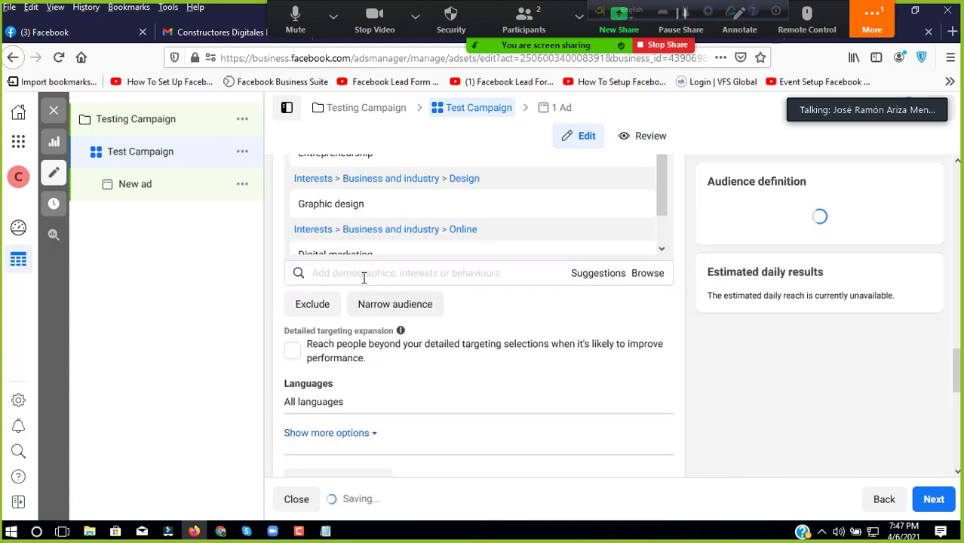
pyautogui.write('small ')
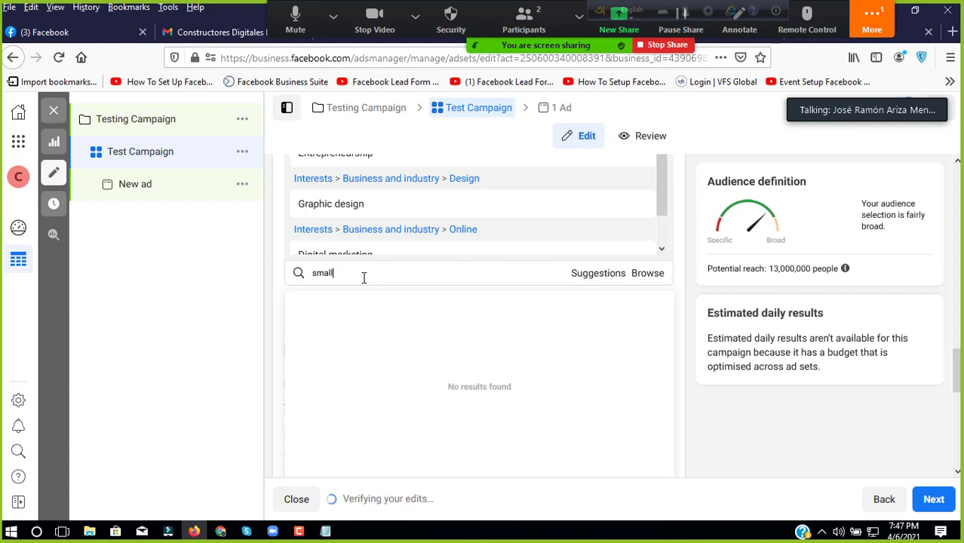
pyautogui.write('business')
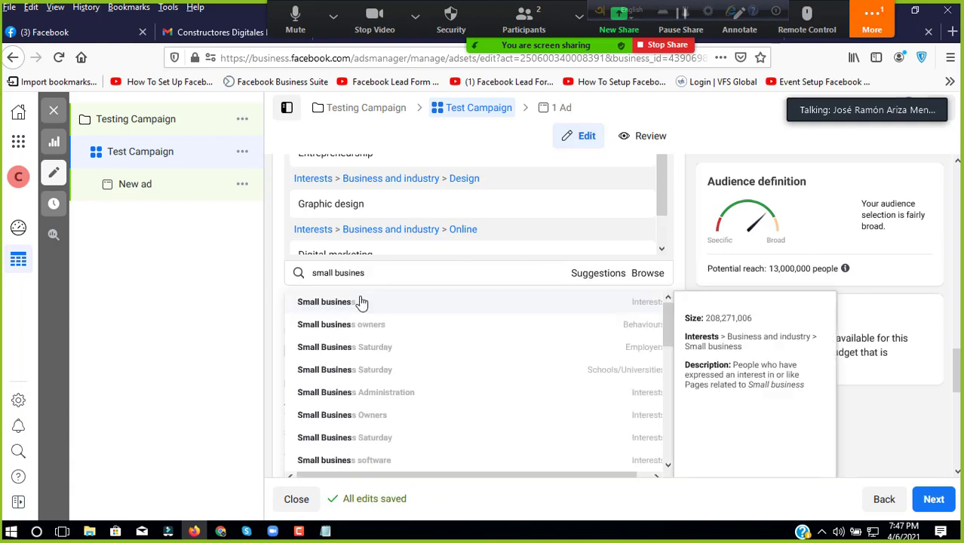
pyautogui.click(362, 301)
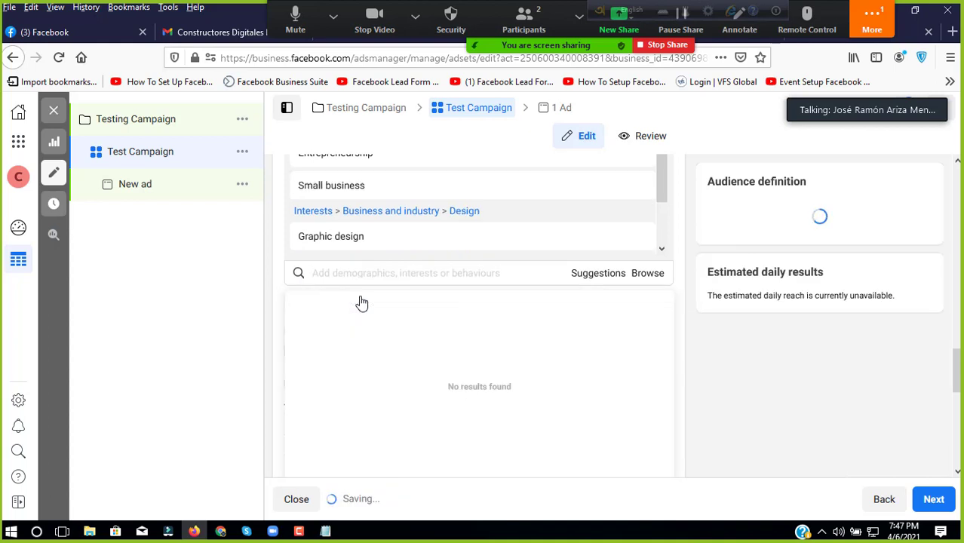
pyautogui.write('sm')
pyautogui.press('BackSpace')
pyautogui.press('BackSpace')
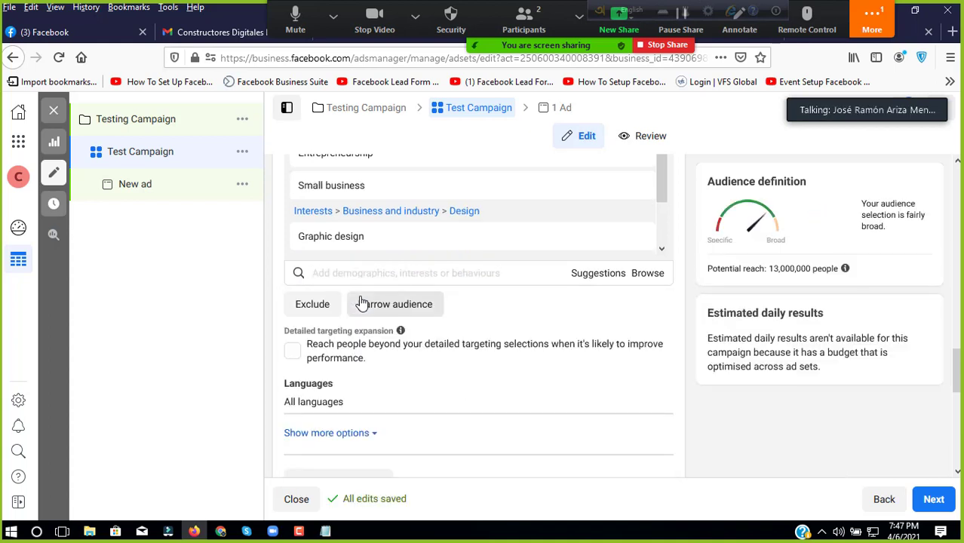
pyautogui.write('CEO')
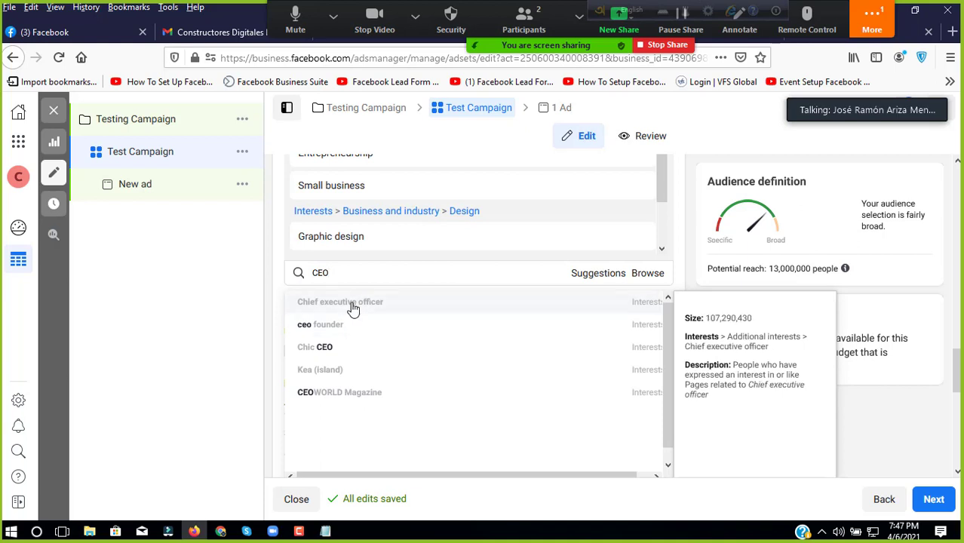
pyautogui.click(353, 305)
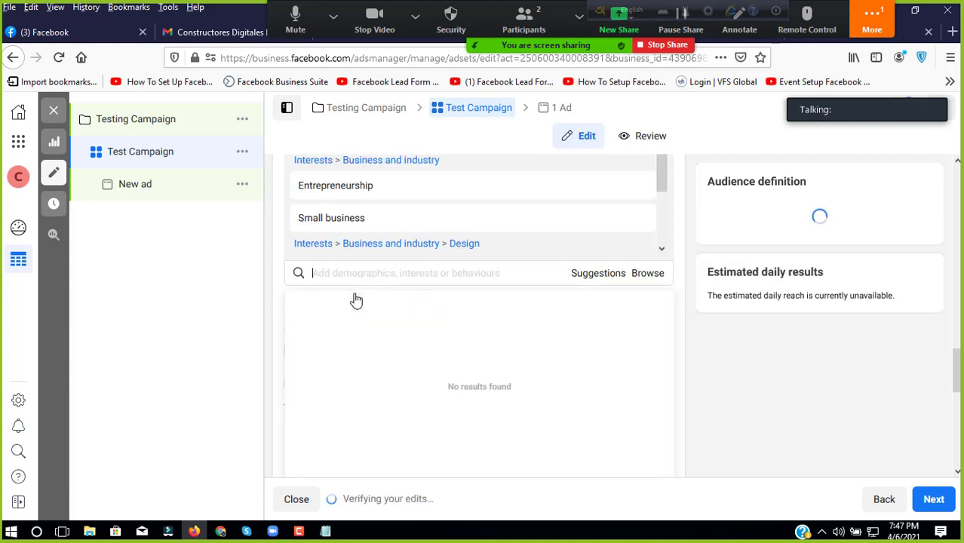
# Step: Try 'President', 'Owners' and 'PConll' searches, clearing each without adding an interest
pyautogui.write('President')
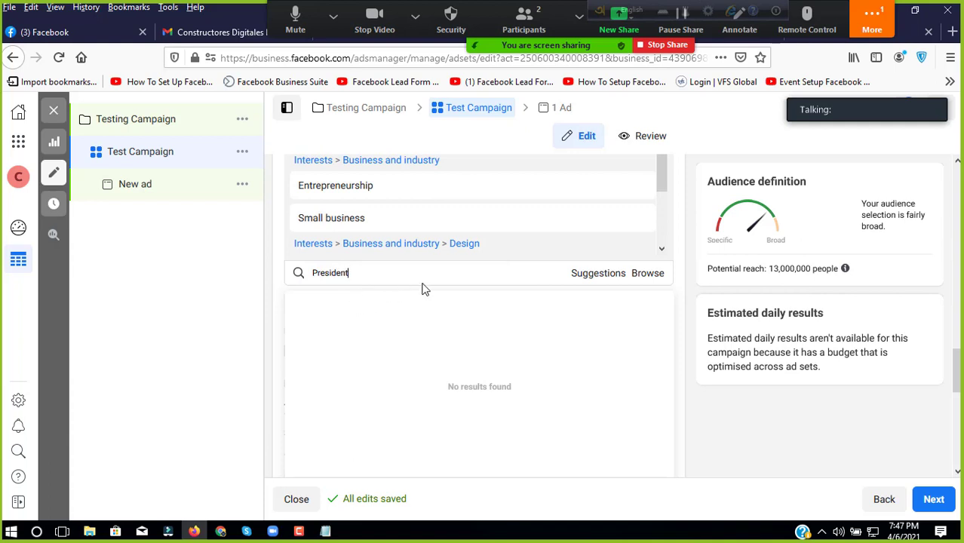
pyautogui.press('BackSpace')
pyautogui.press('BackSpace')
pyautogui.press('BackSpace')
pyautogui.press('BackSpace')
pyautogui.press('BackSpace')
pyautogui.press('BackSpace')
pyautogui.press('BackSpace')
pyautogui.press('BackSpace')
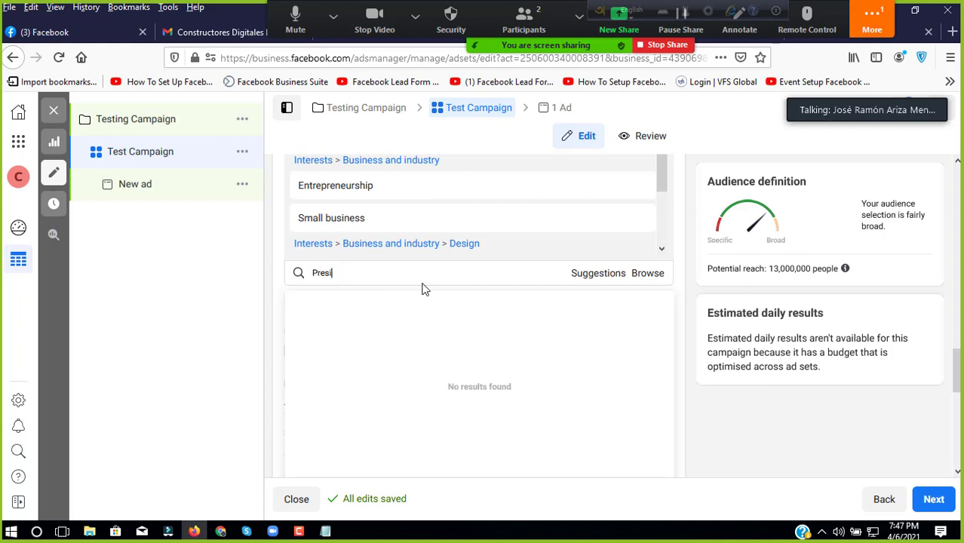
pyautogui.press('BackSpace')
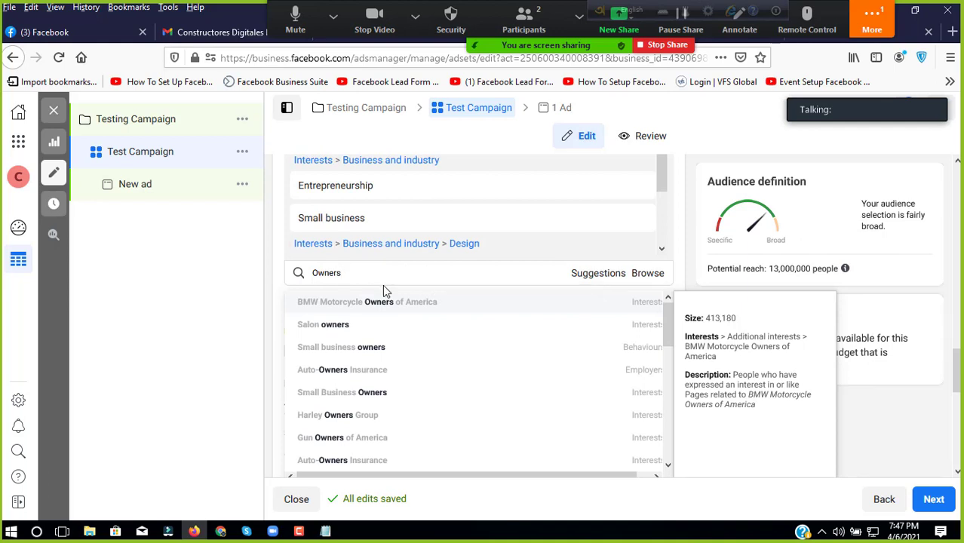
pyautogui.scroll(-5, 382, 285)
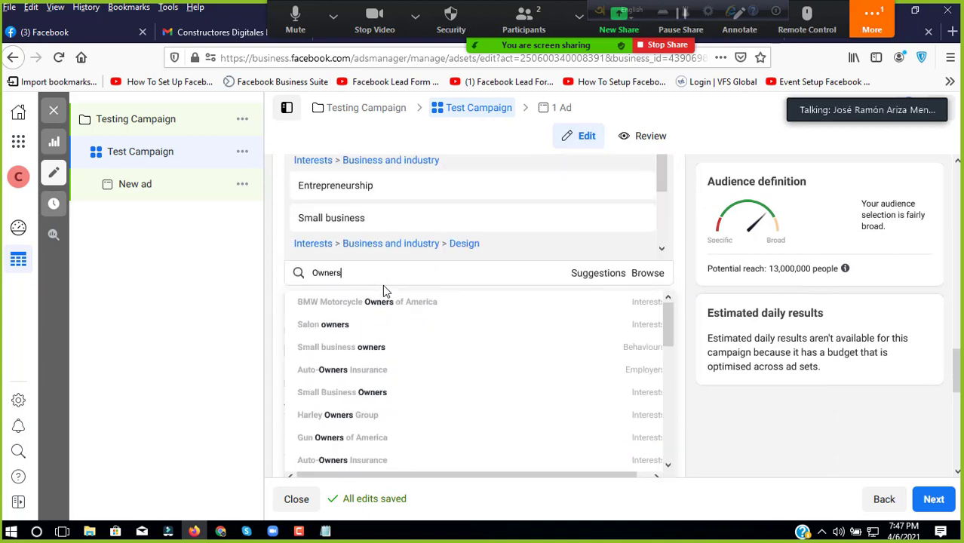
pyautogui.scroll(1, 382, 284)
pyautogui.doubleClick(358, 333)
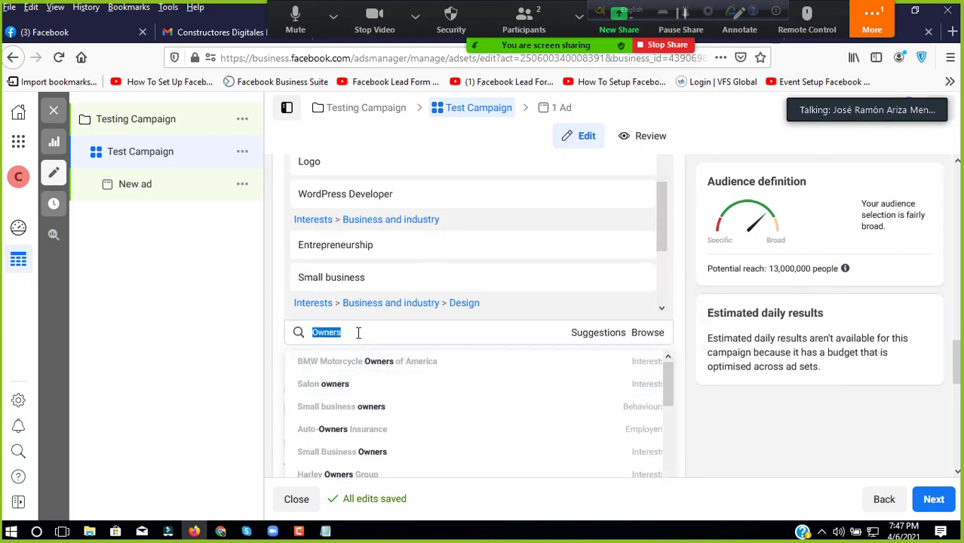
pyautogui.press('BackSpace')
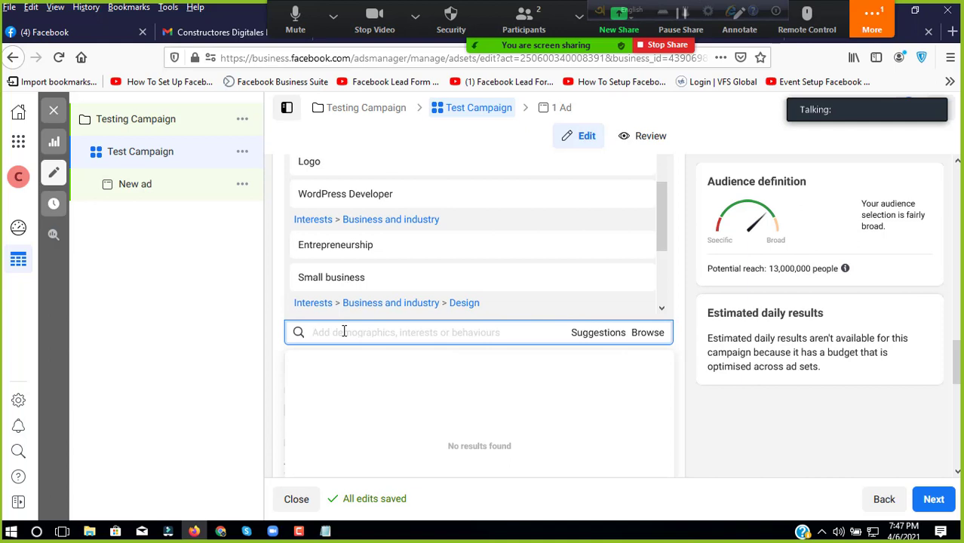
pyautogui.write('President of')
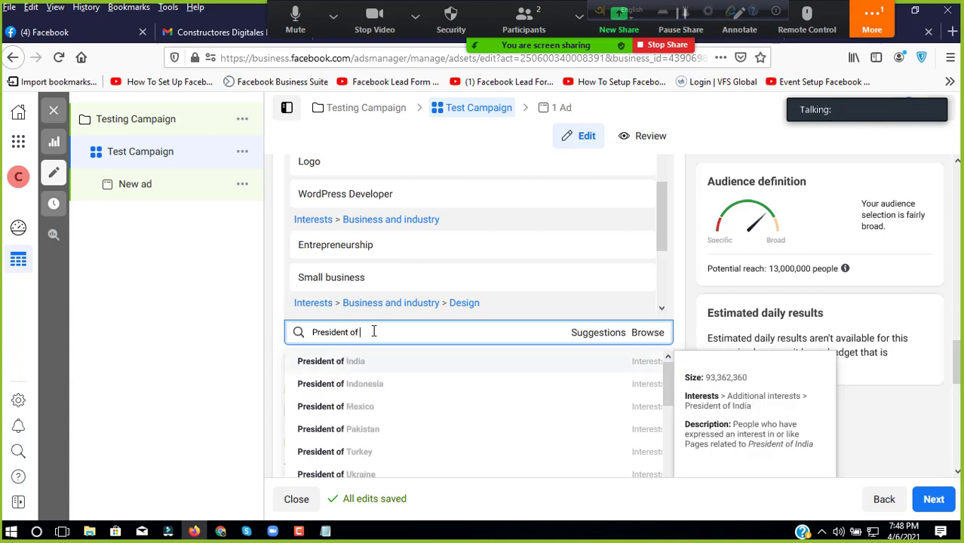
pyautogui.write('Con')
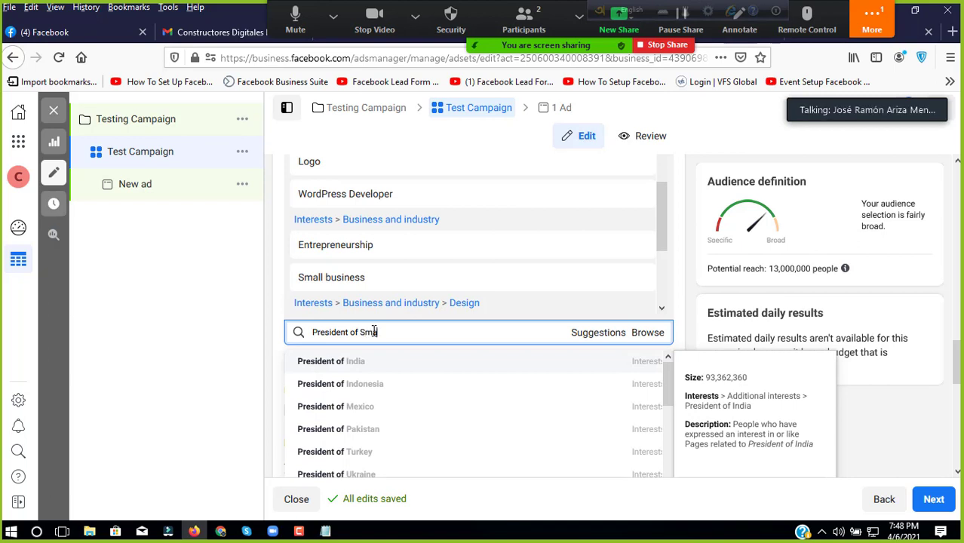
pyautogui.write('ll')
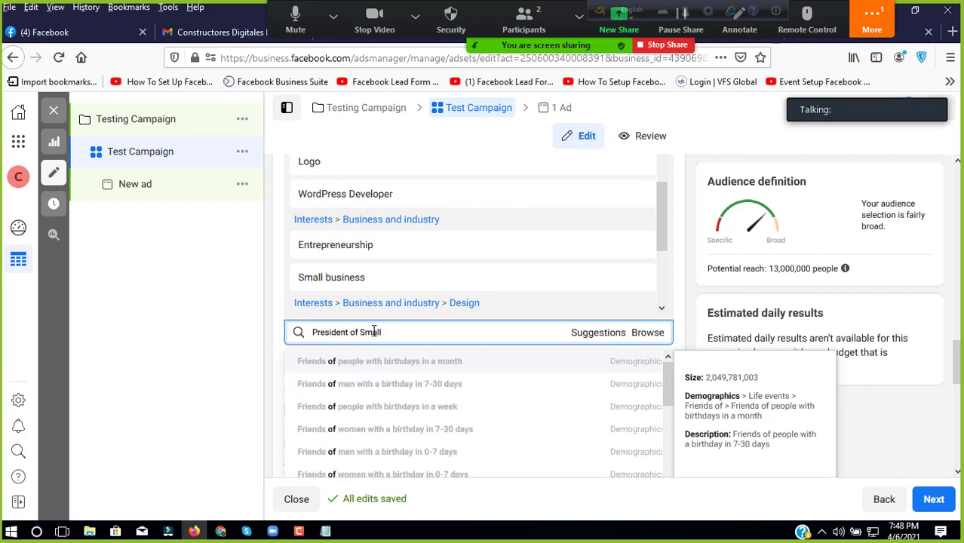
pyautogui.press('BackSpace')
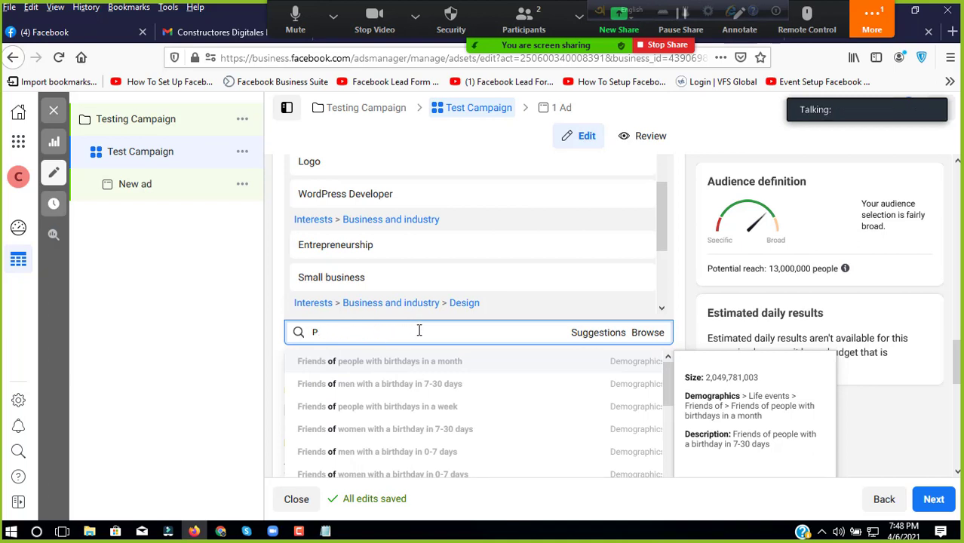
pyautogui.press('BackSpace')
pyautogui.scroll(4, 420, 261)
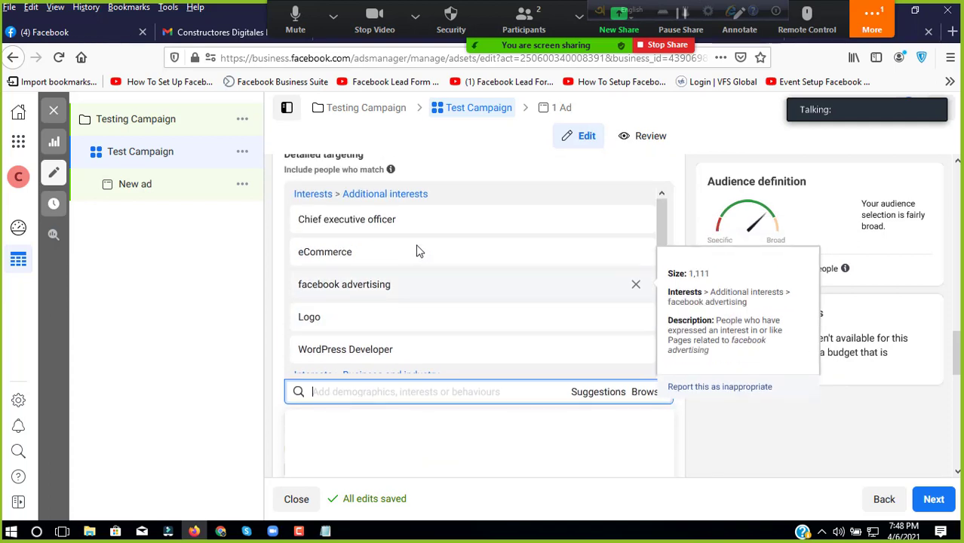
pyautogui.scroll(-6, 419, 251)
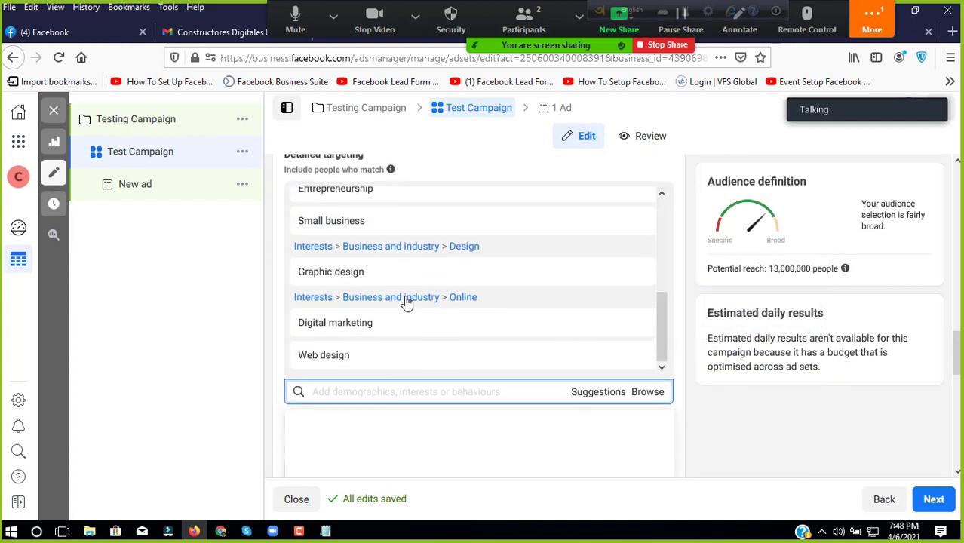
pyautogui.scroll(1, 399, 296)
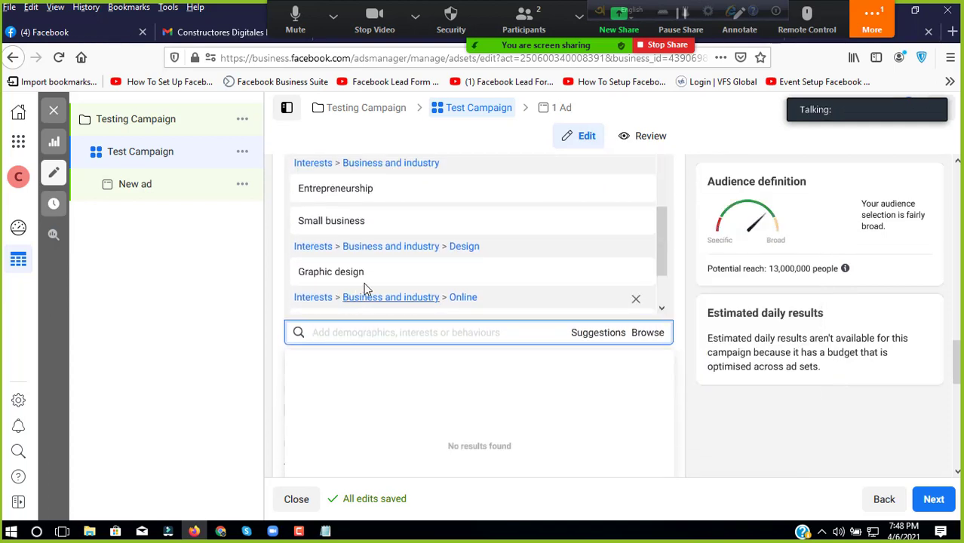
pyautogui.scroll(2, 394, 288)
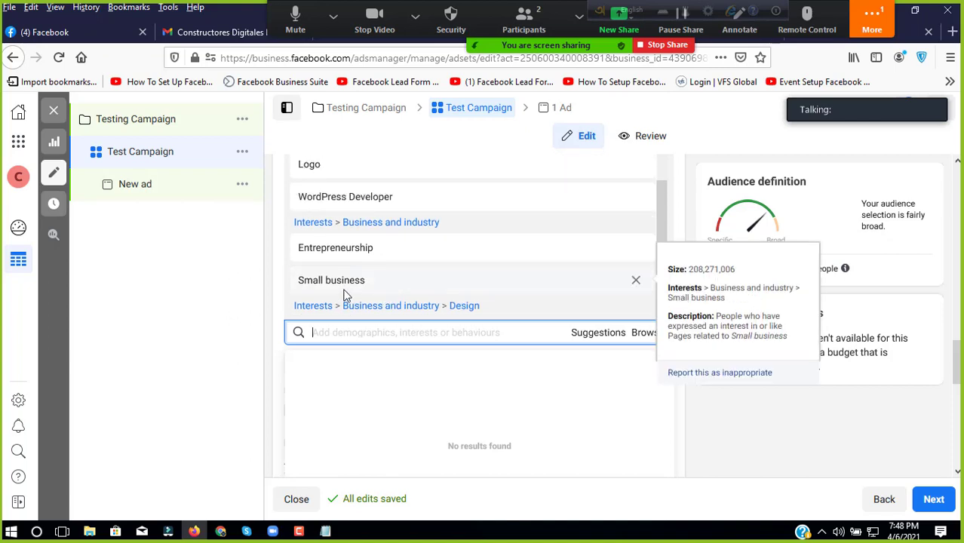
pyautogui.scroll(5, 343, 295)
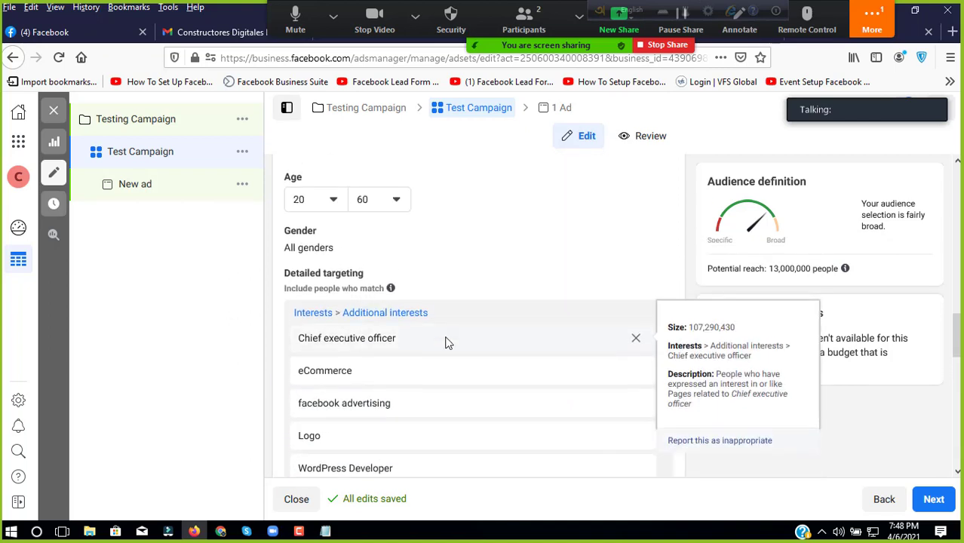
pyautogui.scroll(-2, 445, 343)
pyautogui.scroll(-4, 679, 332)
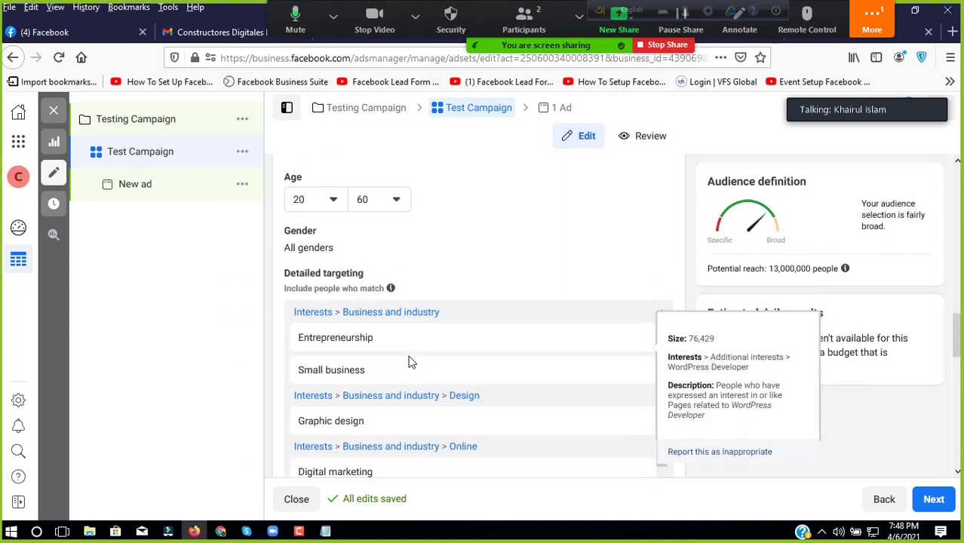
pyautogui.click(484, 351)
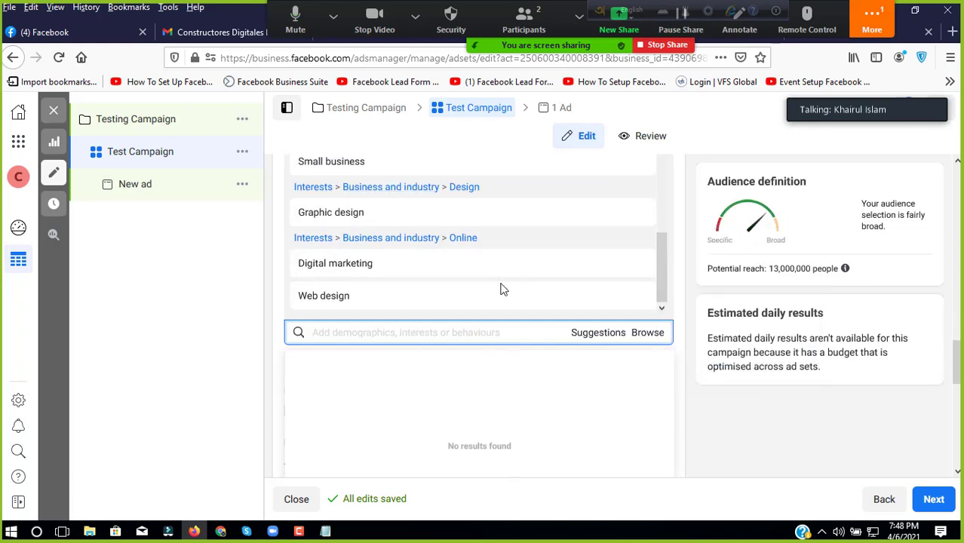
pyautogui.moveTo(500, 290)
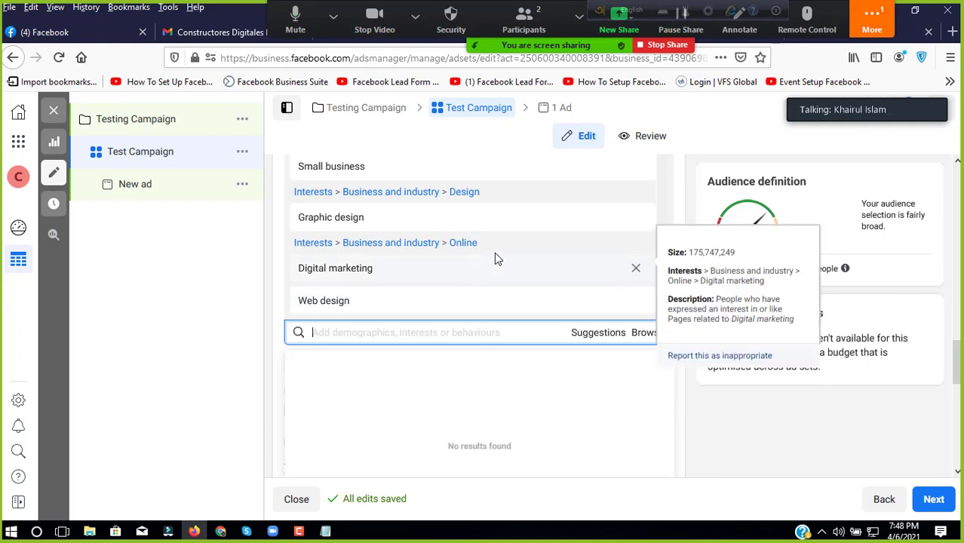
pyautogui.scroll(4, 494, 264)
pyautogui.scroll(-4, 494, 272)
pyautogui.scroll(-5, 482, 302)
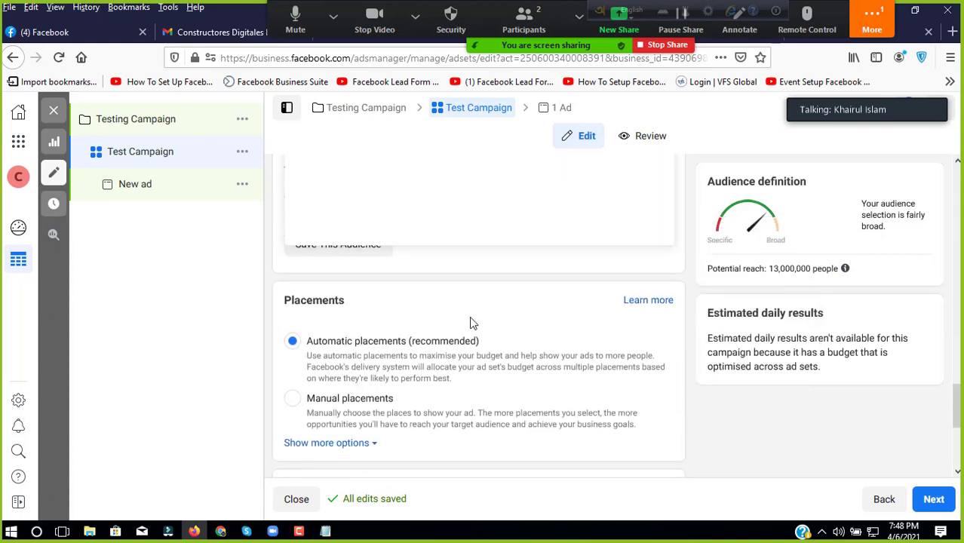
pyautogui.scroll(5, 465, 320)
pyautogui.scroll(3, 470, 310)
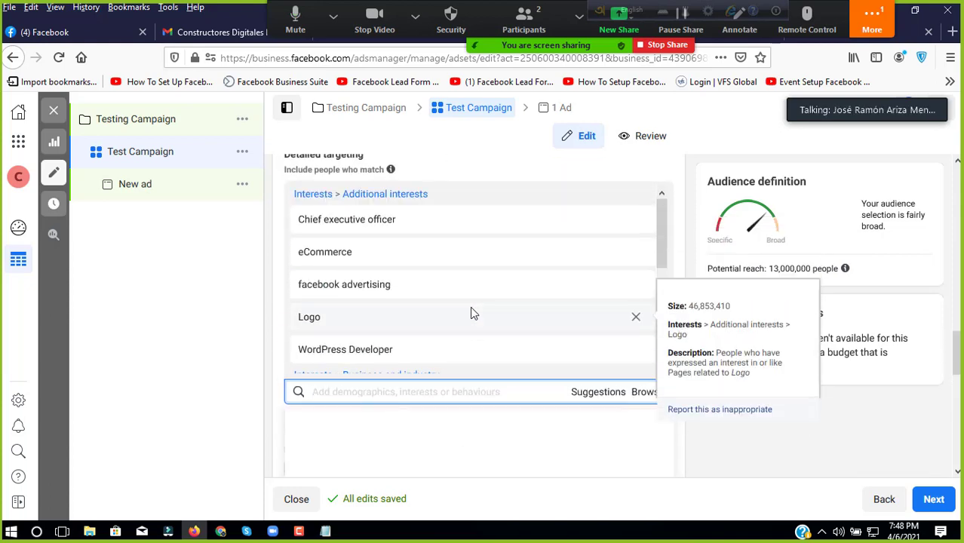
pyautogui.scroll(-3, 429, 310)
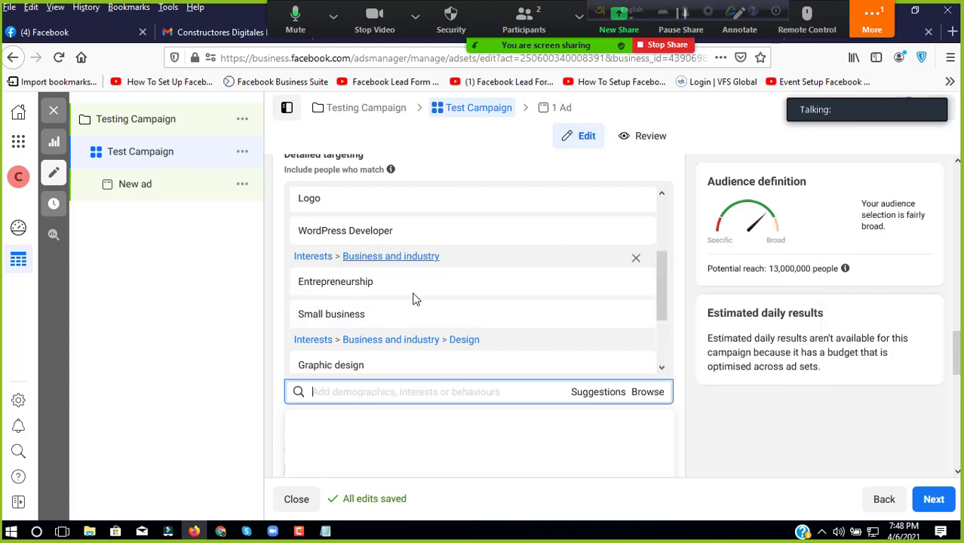
pyautogui.scroll(-3, 408, 309)
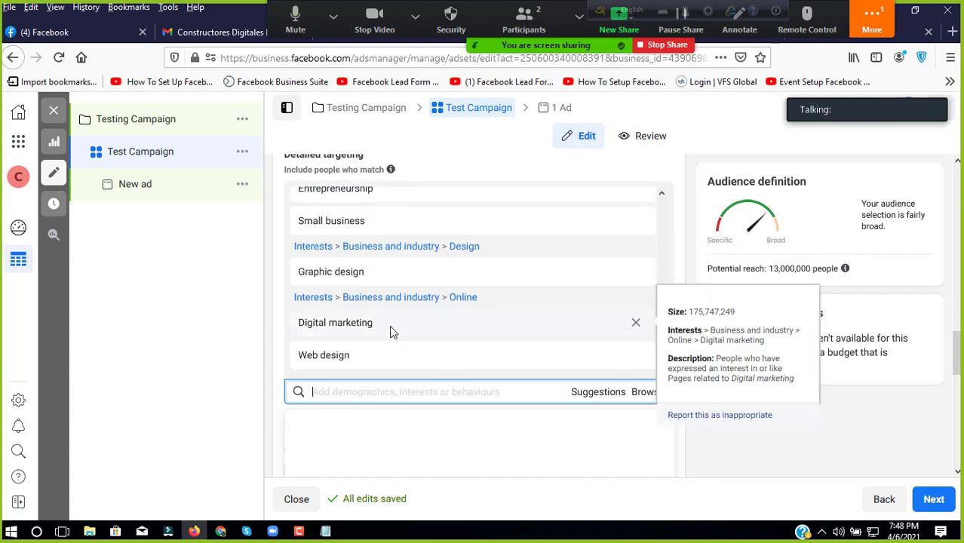
pyautogui.moveTo(475, 363)
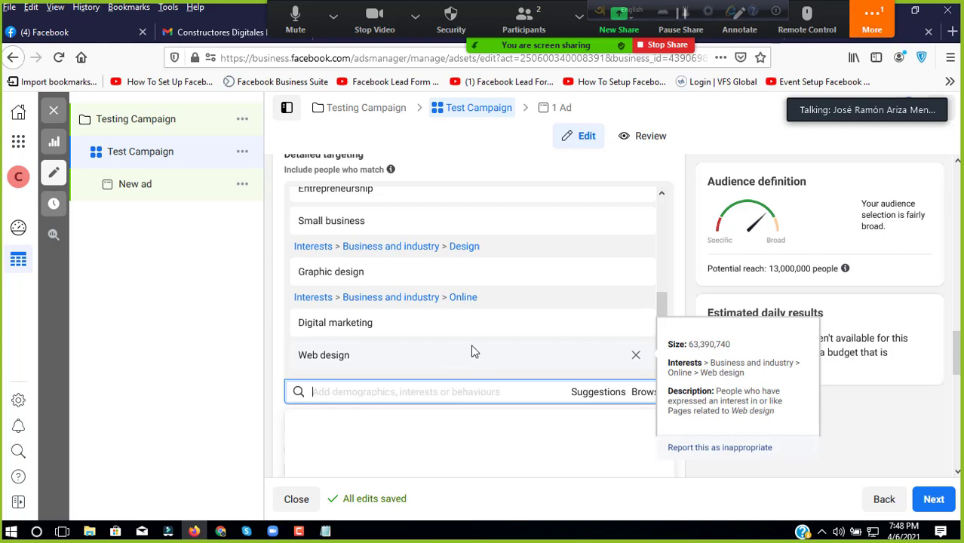
pyautogui.moveTo(443, 329)
pyautogui.scroll(3, 429, 281)
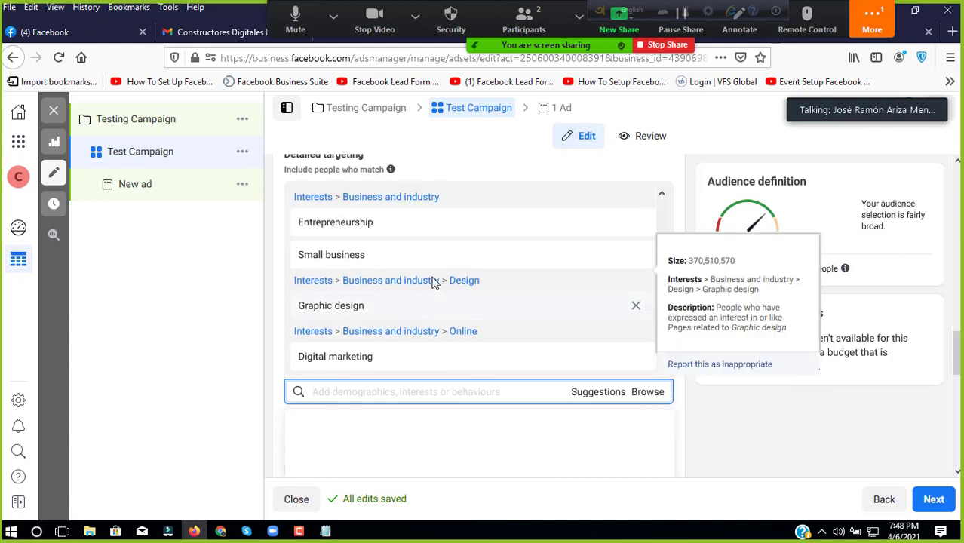
pyautogui.scroll(1, 405, 304)
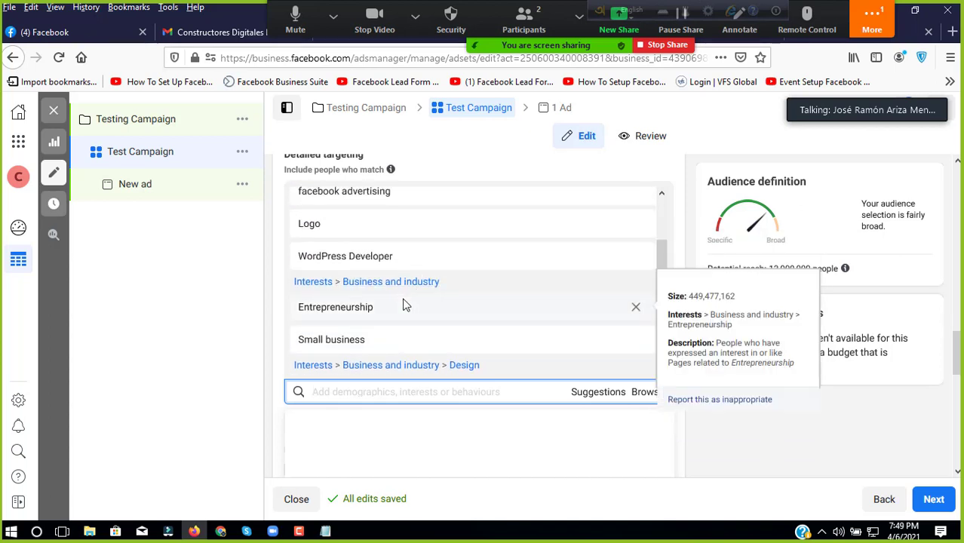
pyautogui.scroll(1, 405, 304)
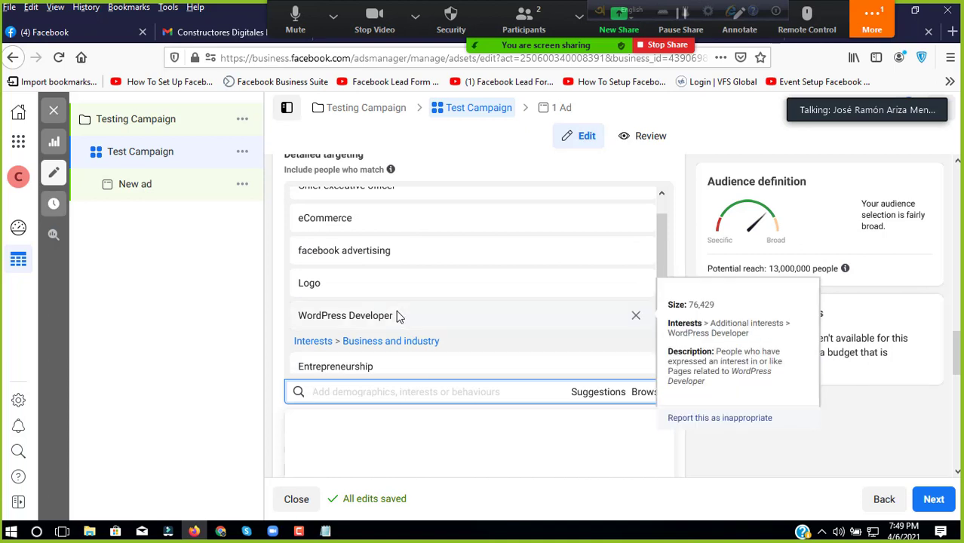
pyautogui.moveTo(424, 258)
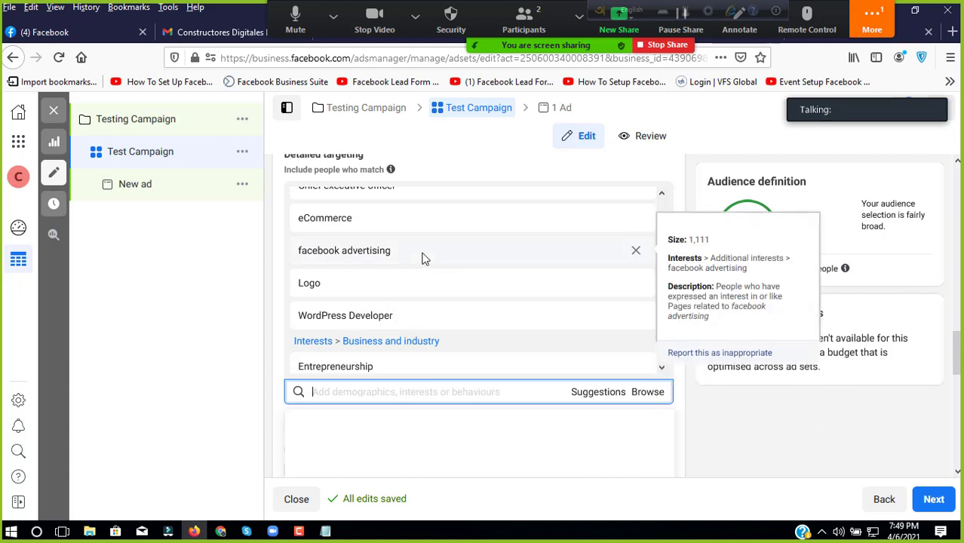
pyautogui.scroll(1, 425, 258)
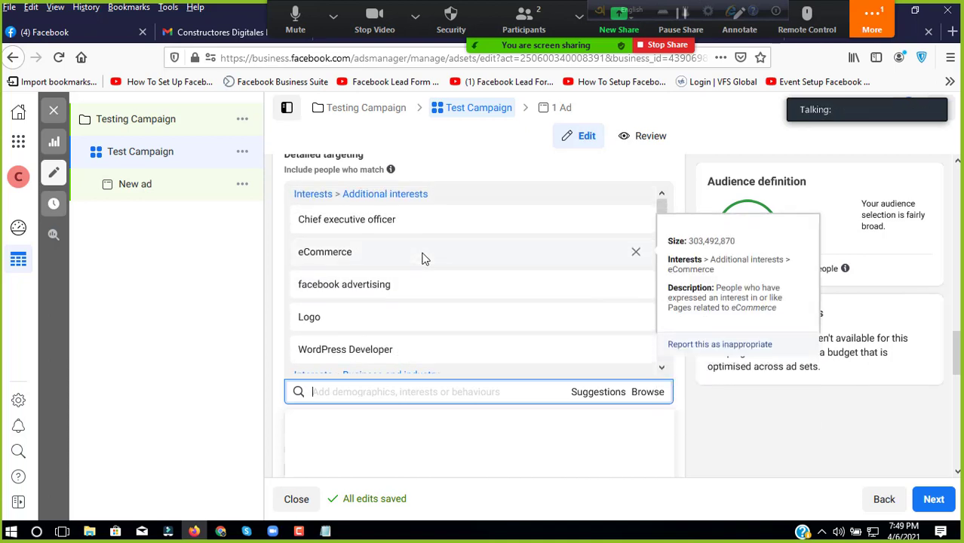
pyautogui.moveTo(433, 227)
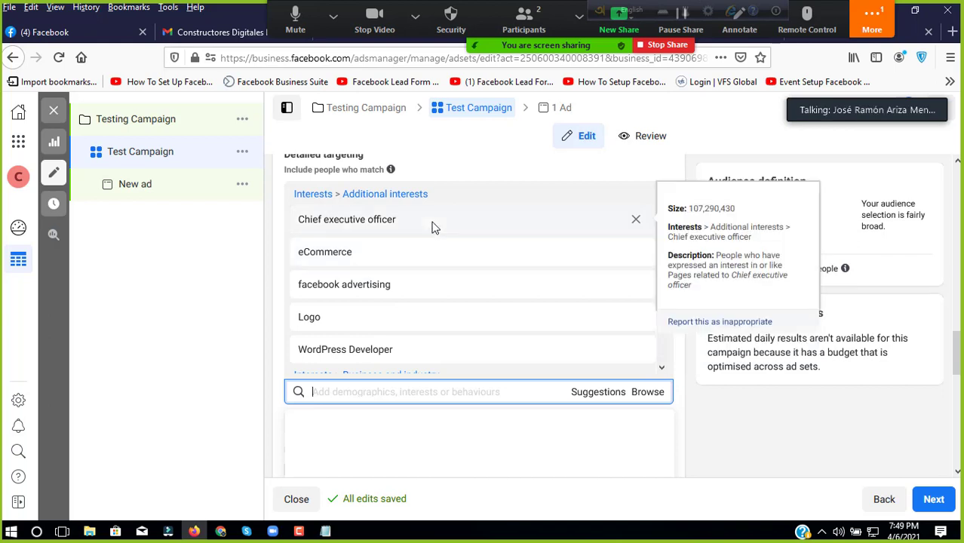
pyautogui.scroll(-3, 433, 233)
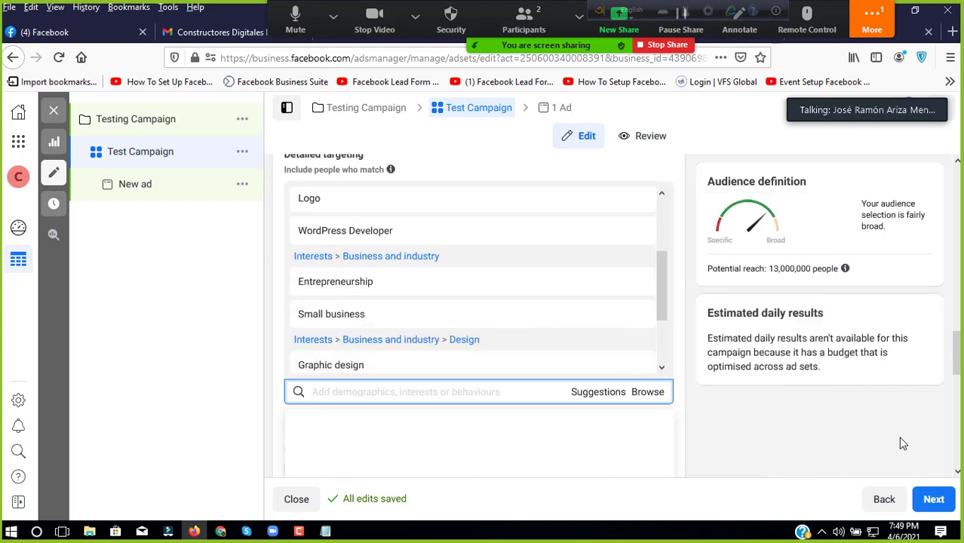
pyautogui.moveTo(780, 265); pyautogui.dragTo(819, 267)
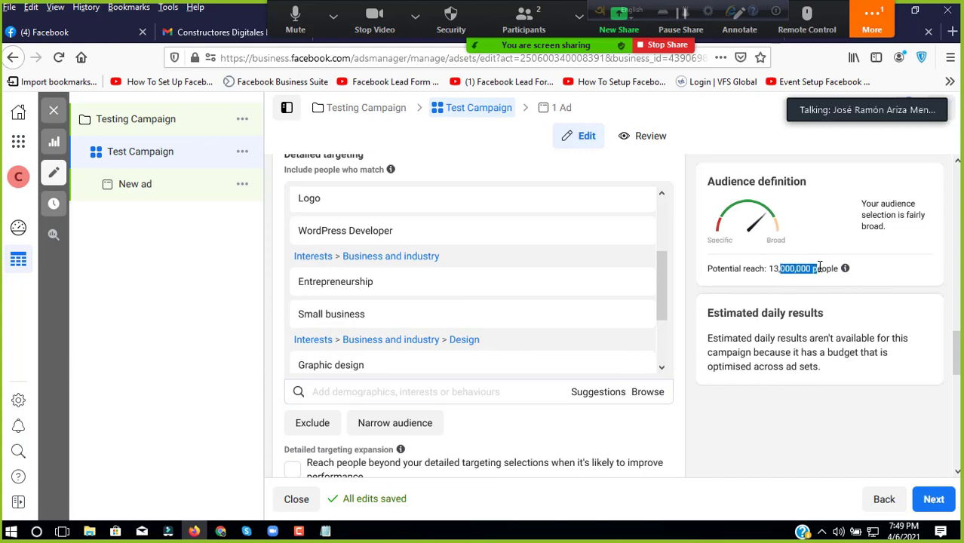
pyautogui.scroll(-5, 482, 339)
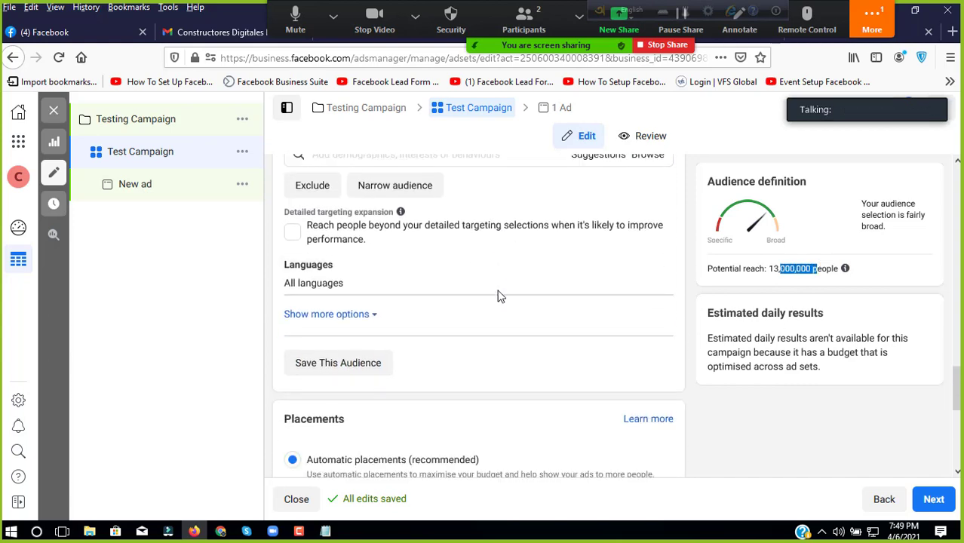
# Step: Save the targeting as audience 'Construtores Digitales Cuenta P', leaving optimisation at Link clicks
pyautogui.click(359, 244)
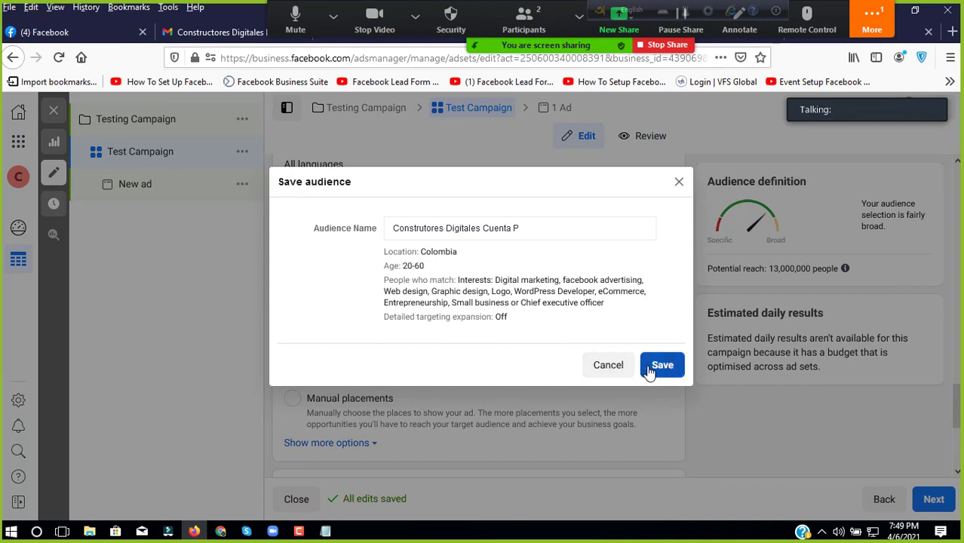
pyautogui.click(648, 367)
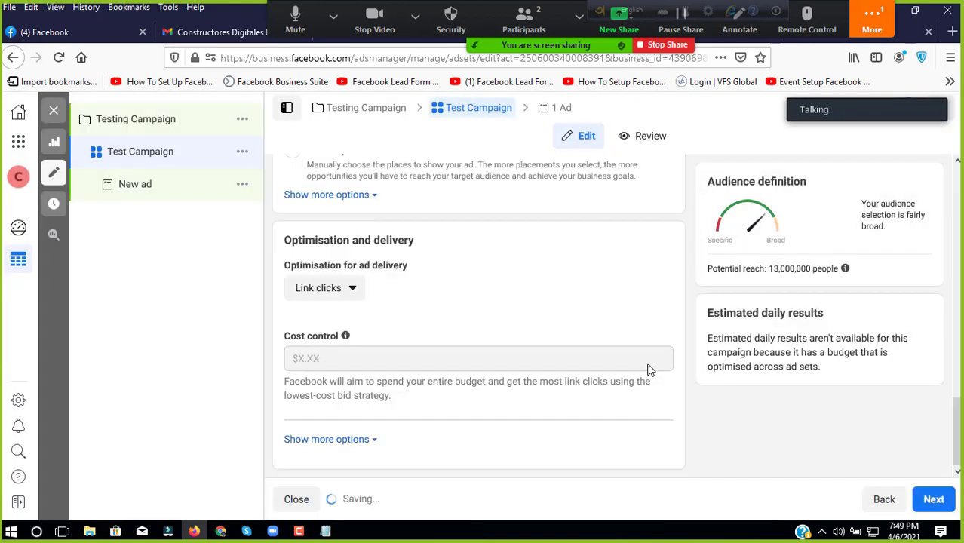
pyautogui.click(349, 290)
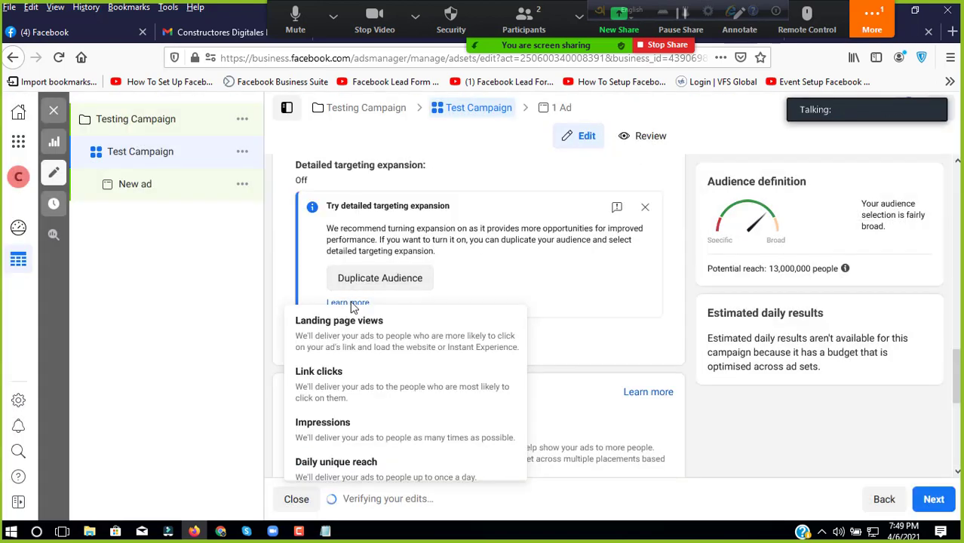
pyautogui.click(353, 338)
pyautogui.scroll(-3, 385, 323)
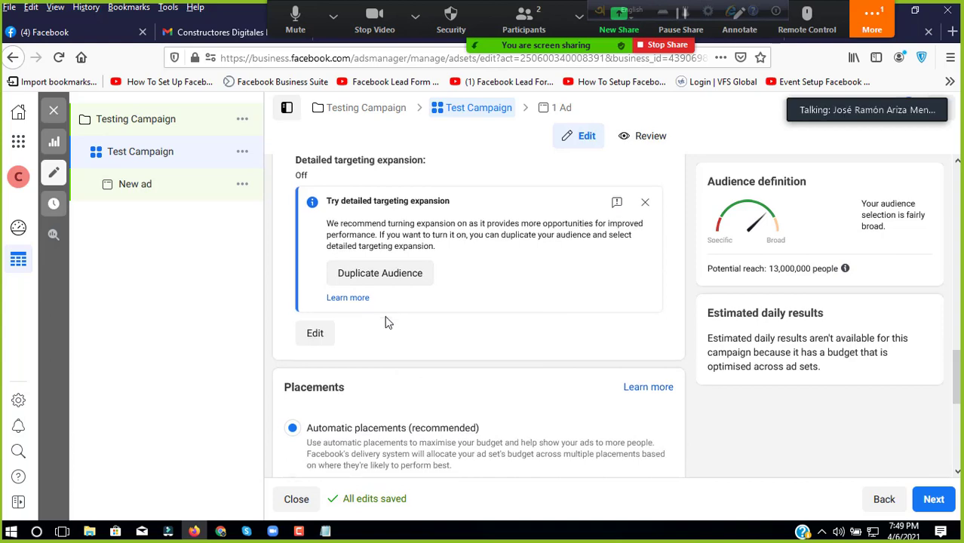
pyautogui.scroll(6, 381, 326)
pyautogui.scroll(-6, 381, 326)
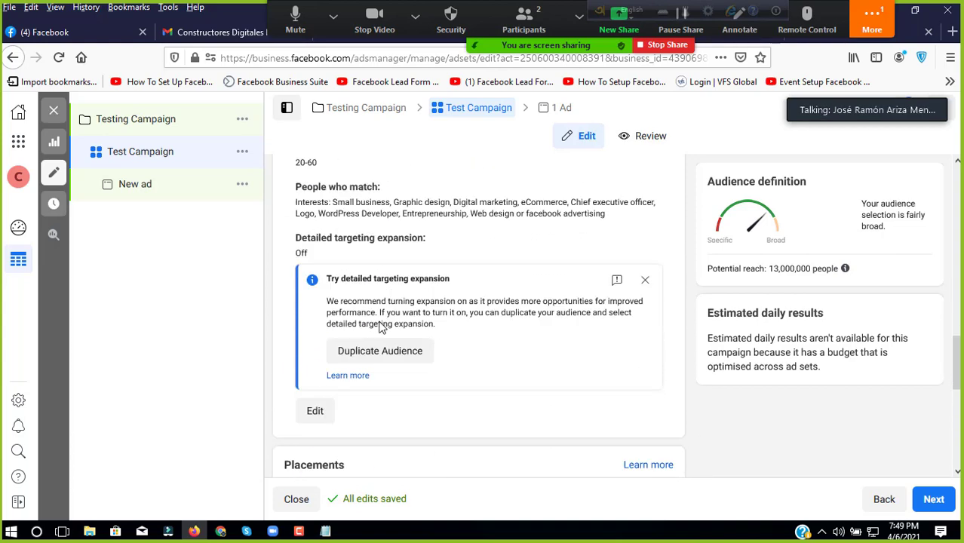
pyautogui.scroll(-1, 381, 327)
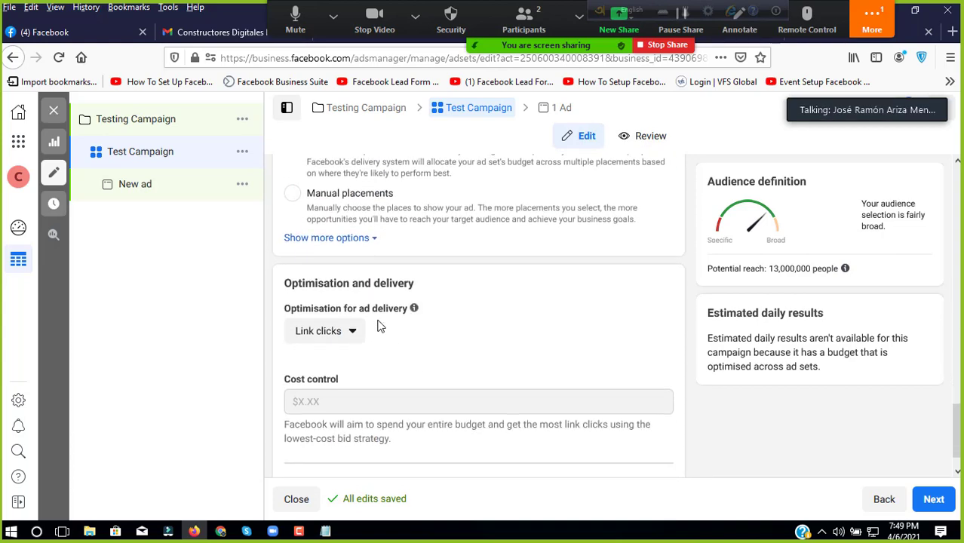
# Step: Set optimisation to Landing page views and use Manual placements without Audience Network and Messenger
pyautogui.click(346, 332)
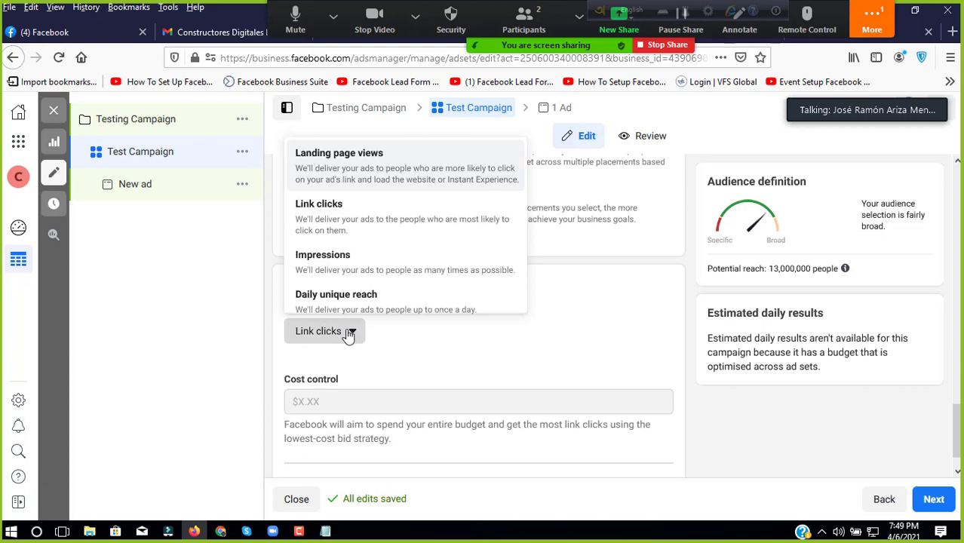
pyautogui.click(382, 172)
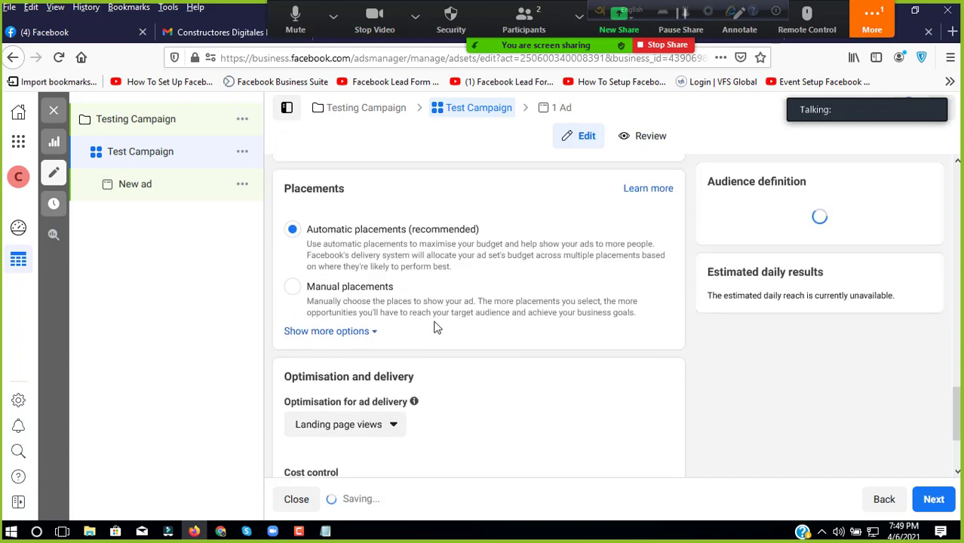
pyautogui.scroll(3, 338, 350)
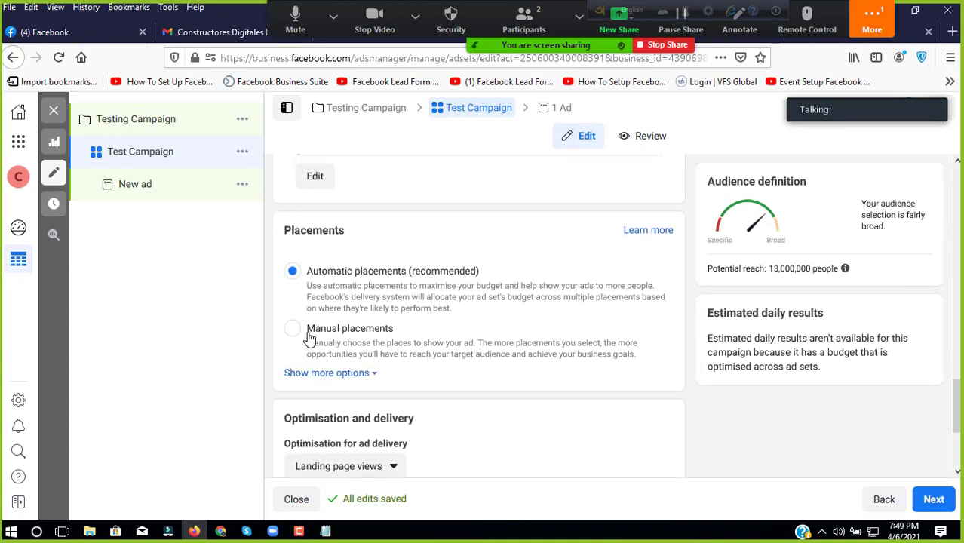
pyautogui.click(309, 338)
pyautogui.scroll(-3, 387, 336)
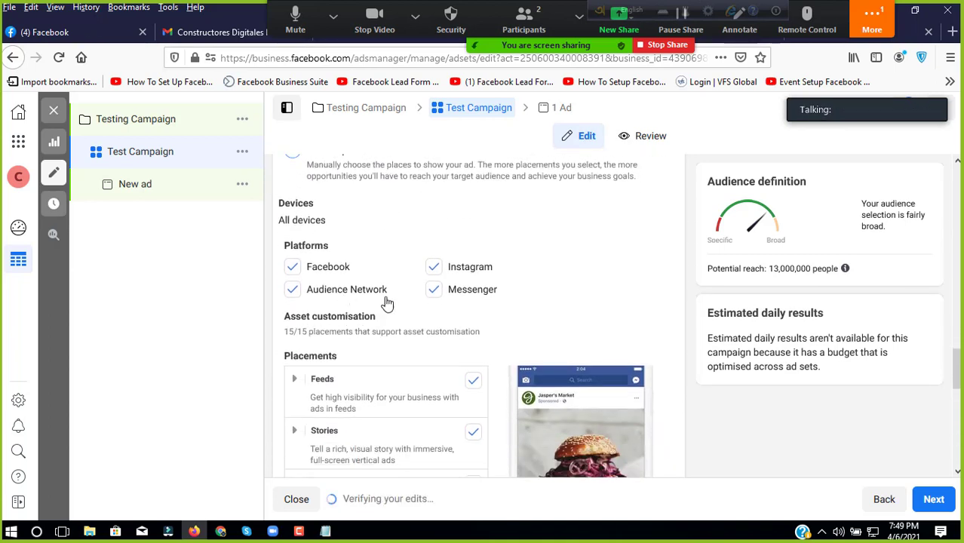
pyautogui.click(387, 302)
pyautogui.click(435, 288)
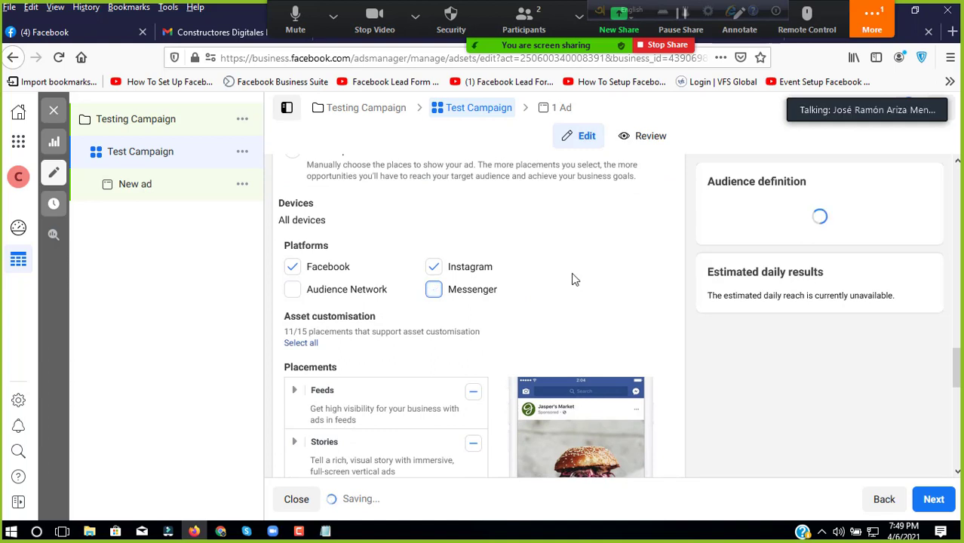
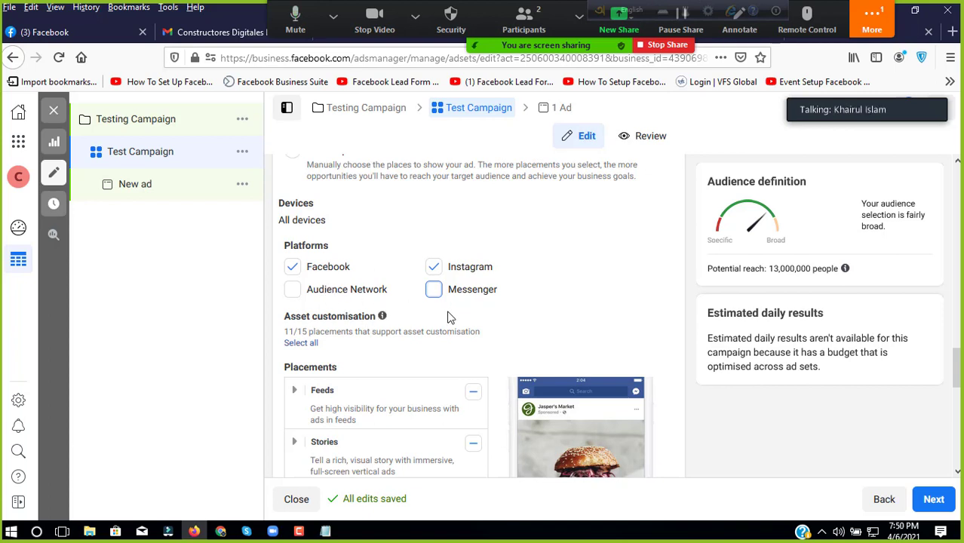
# Step: Move the meeting controls toolbar away from the browser tabs
pyautogui.click(333, 16)
pyautogui.click(549, 429)
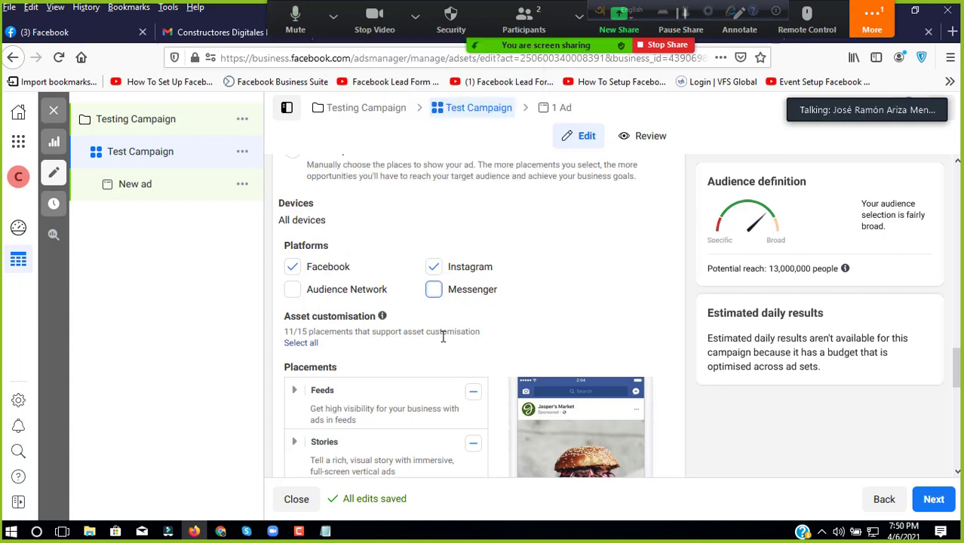
pyautogui.scroll(-10, 436, 344)
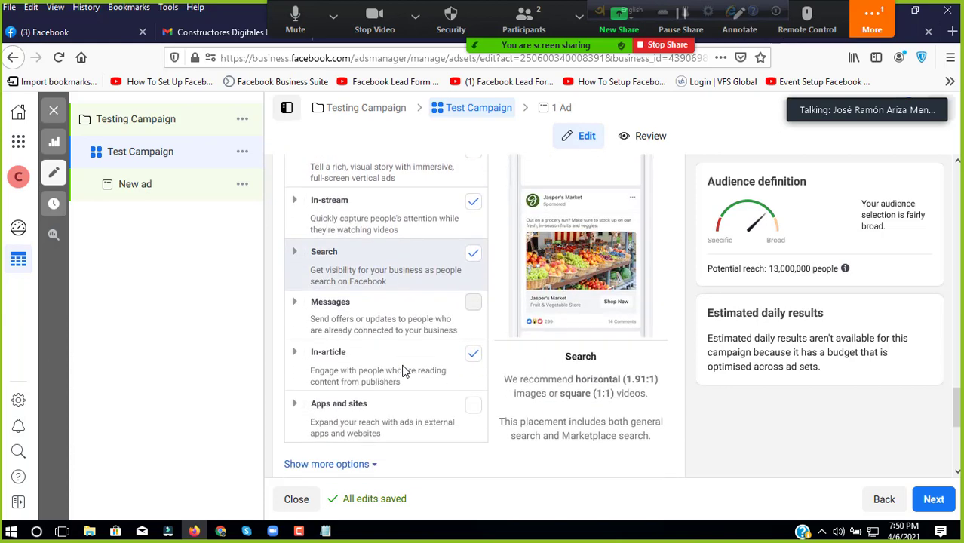
pyautogui.scroll(-2, 404, 370)
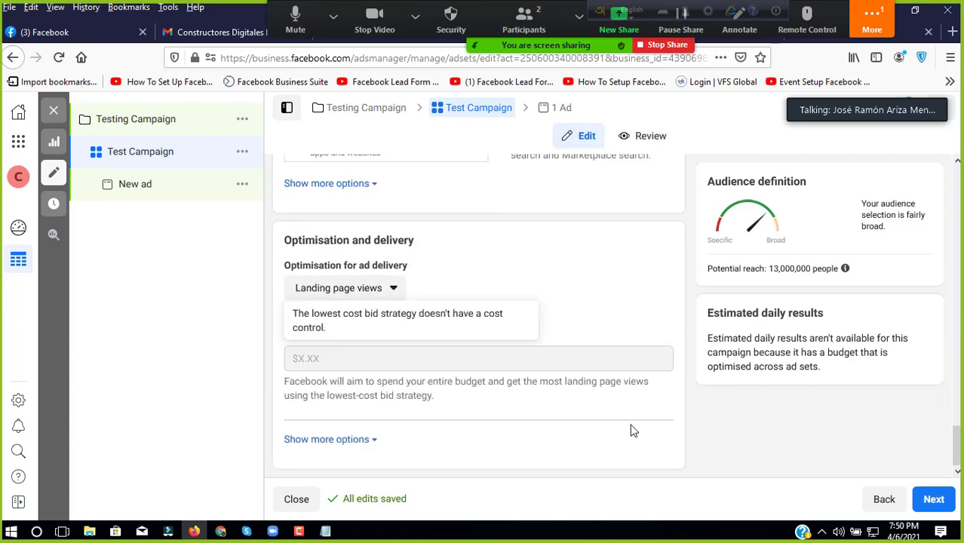
pyautogui.scroll(5, 582, 408)
pyautogui.scroll(5, 584, 408)
pyautogui.click(872, 19)
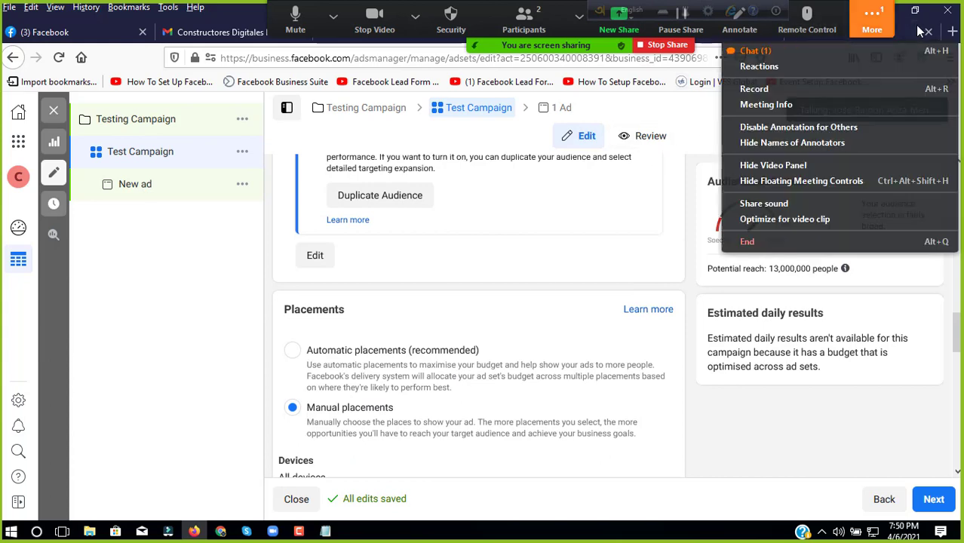
pyautogui.click(287, 108)
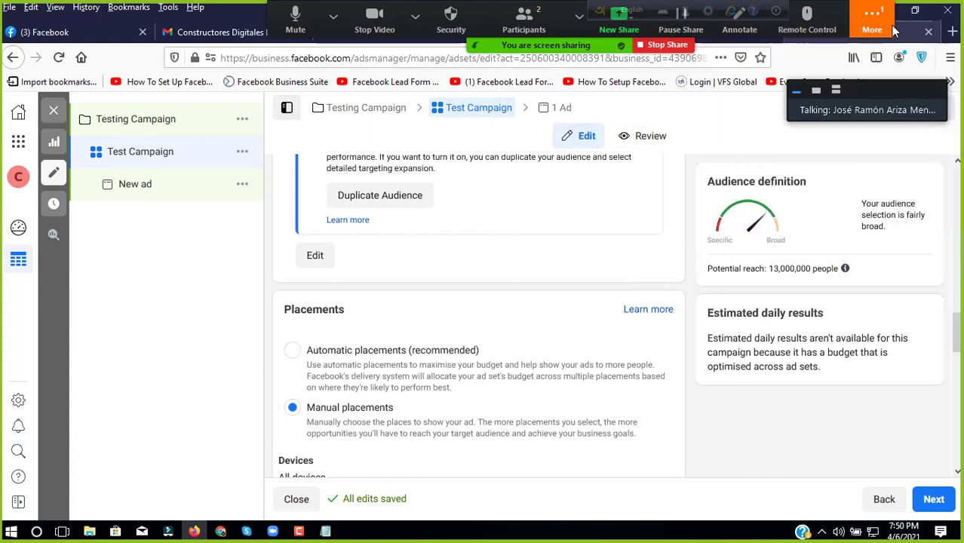
pyautogui.click(872, 23)
pyautogui.moveTo(871, 22); pyautogui.dragTo(934, 461)
pyautogui.click(934, 462)
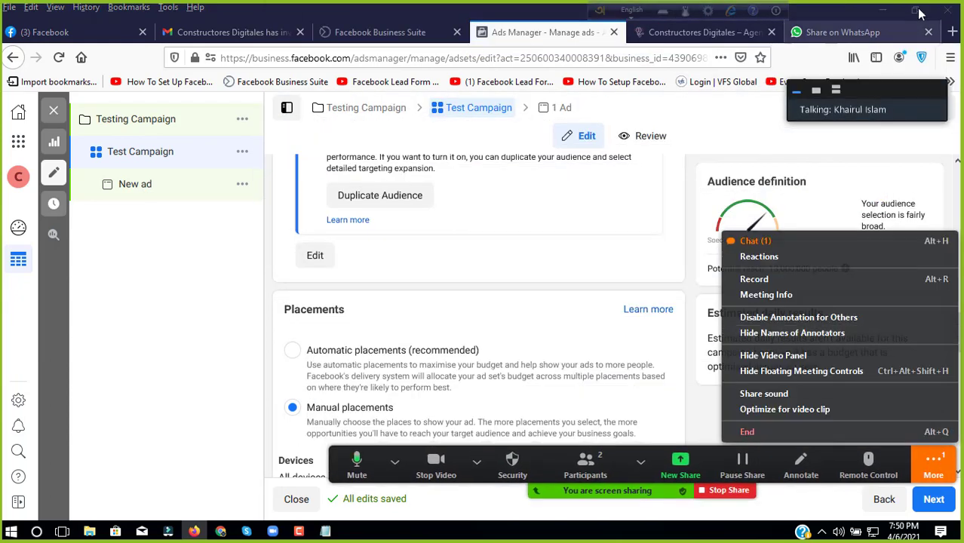
# Step: Search Google in a new tab for 'instagram user in Colombia'
pyautogui.click(952, 36)
pyautogui.click(520, 58)
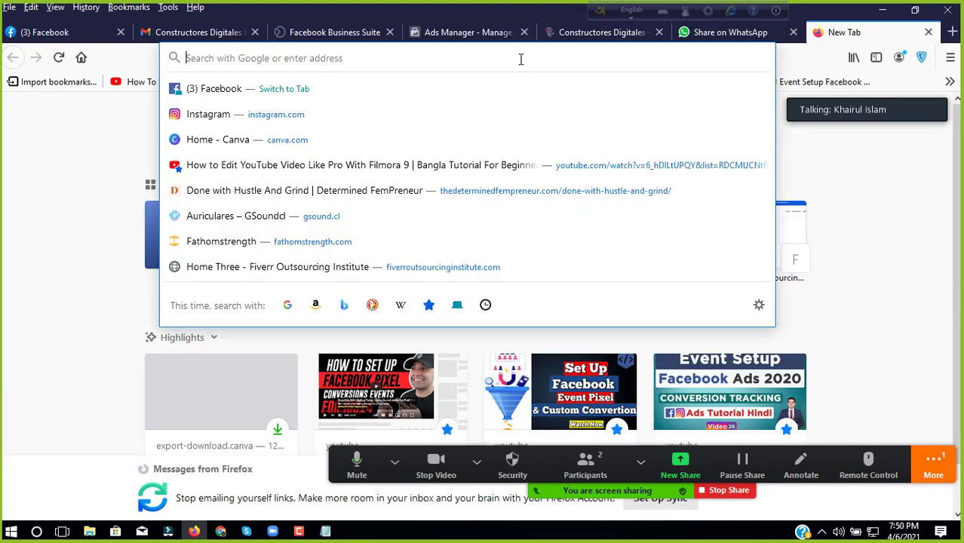
pyautogui.write('instagra')
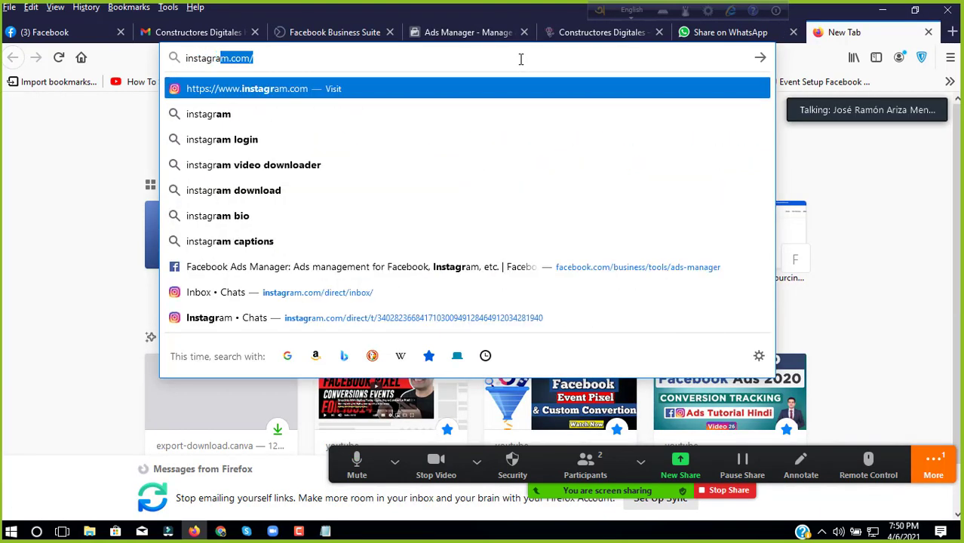
pyautogui.write('m')
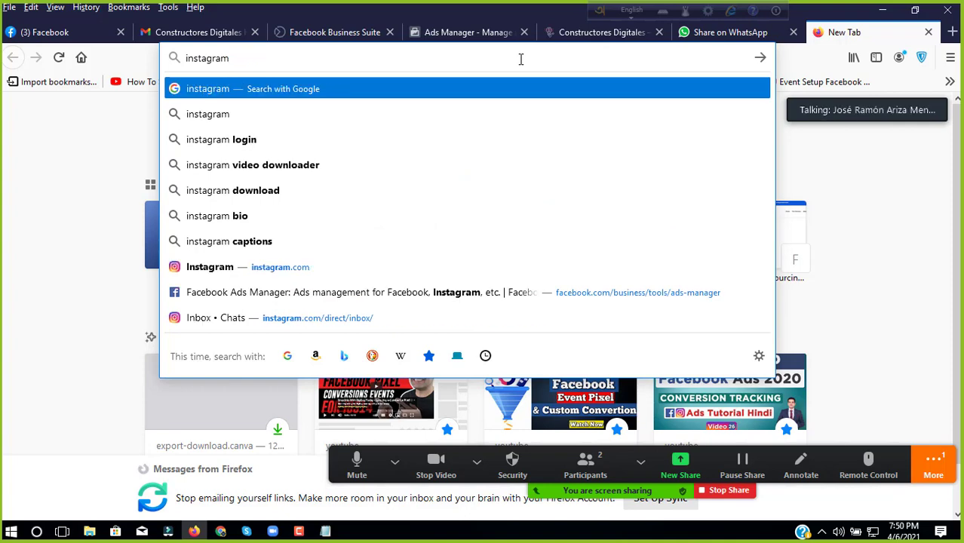
pyautogui.write(' user in')
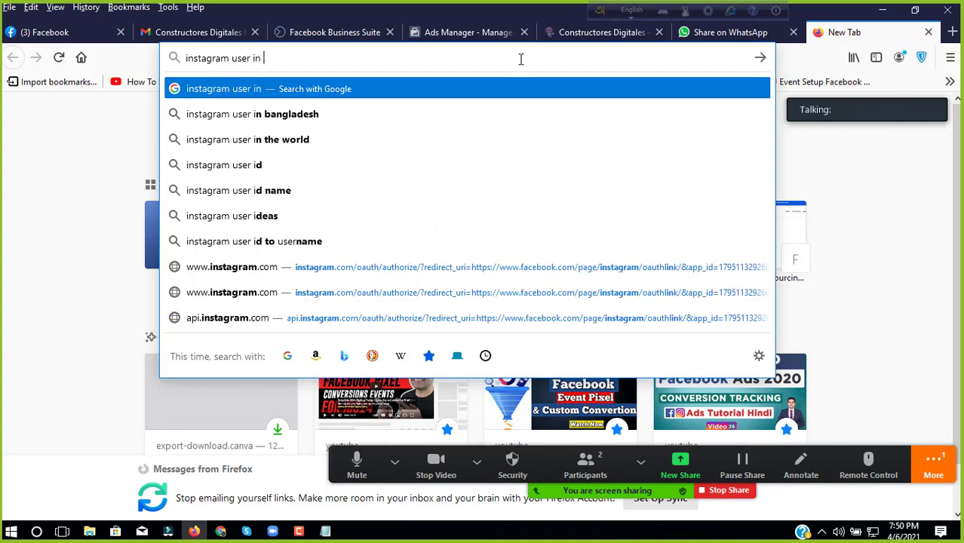
pyautogui.write(' Colom')
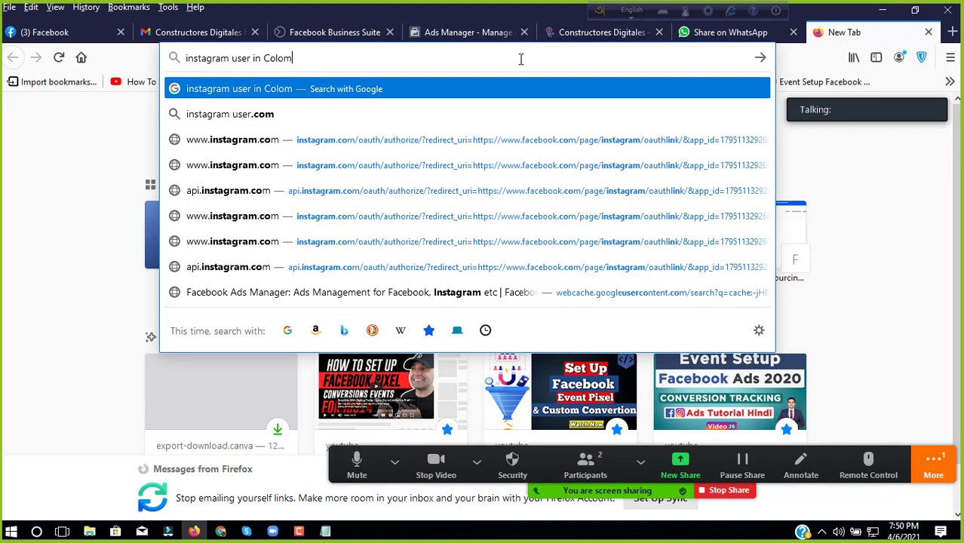
pyautogui.write('bia')
pyautogui.press('Return')
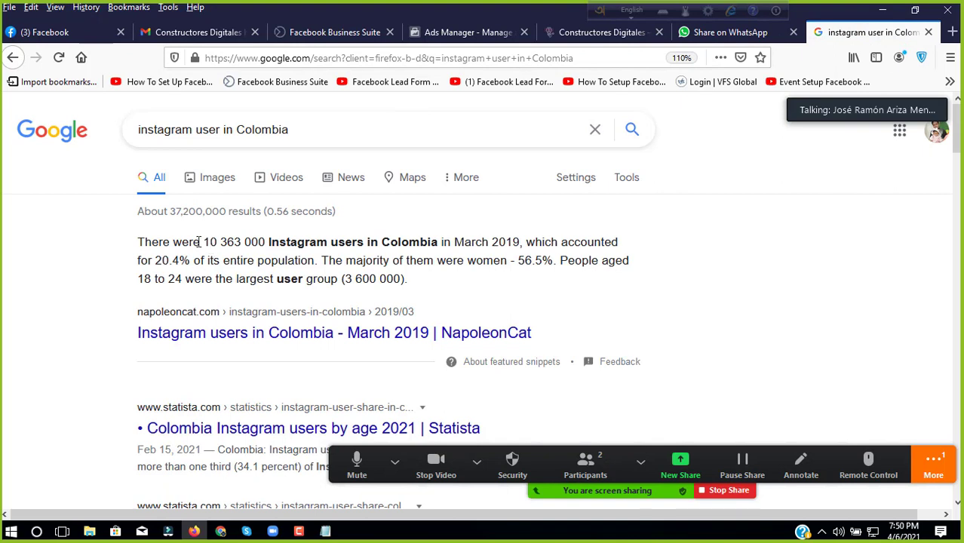
# Step: Check NapoleonCat's Instagram statistics for Colombia, then go back to the search results
pyautogui.click(288, 340)
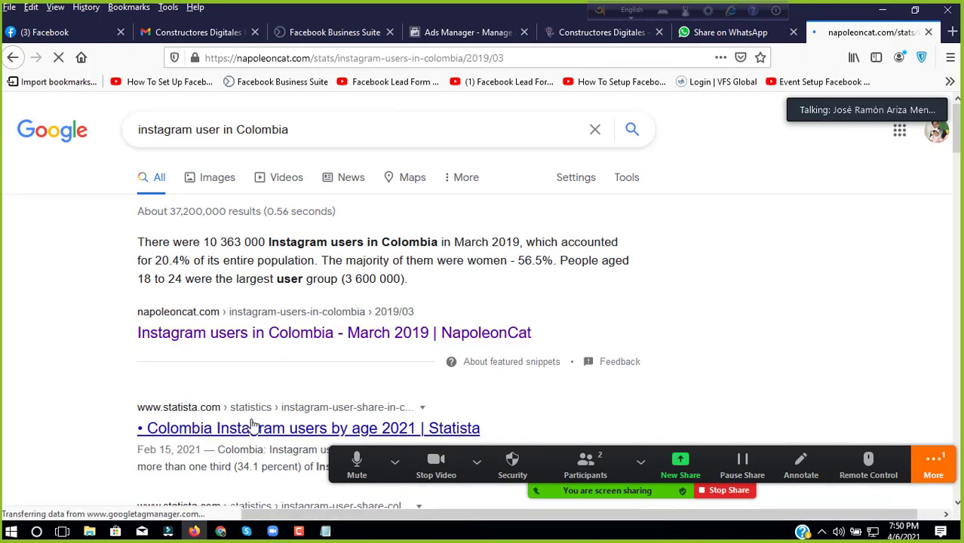
pyautogui.scroll(-3, 301, 347)
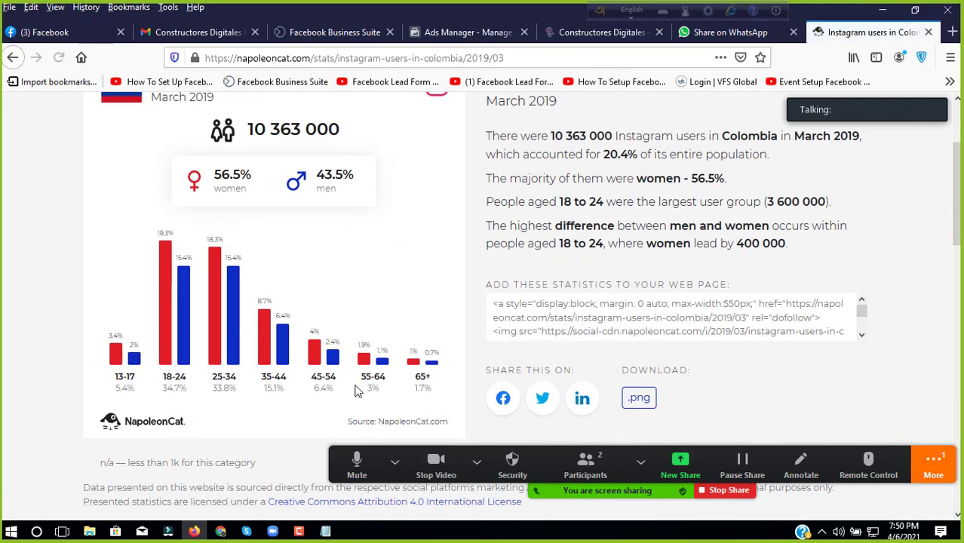
pyautogui.scroll(3, 253, 298)
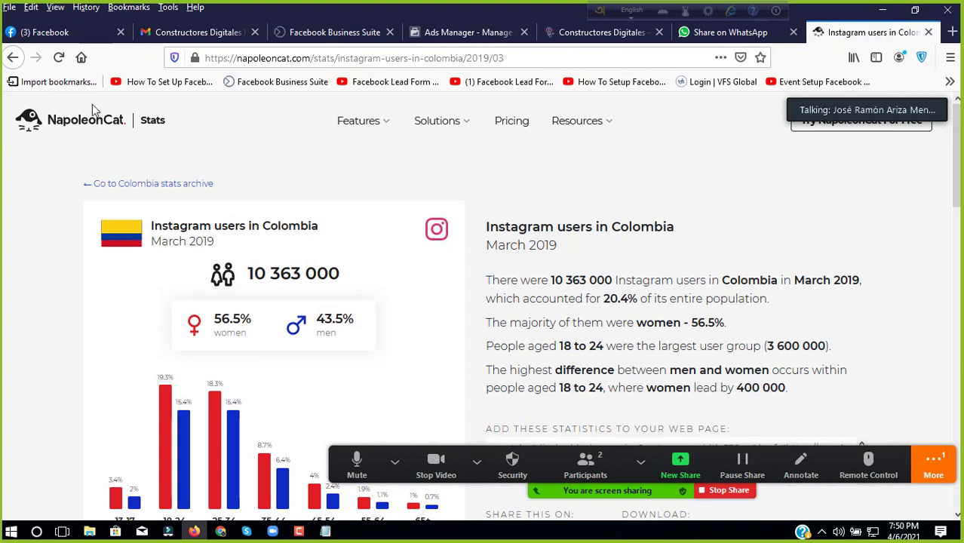
pyautogui.click(22, 61)
# Step: View Statista's January 2021 chart of Colombian Instagram users by age, dismissing the cookie notice
pyautogui.scroll(-2, 286, 272)
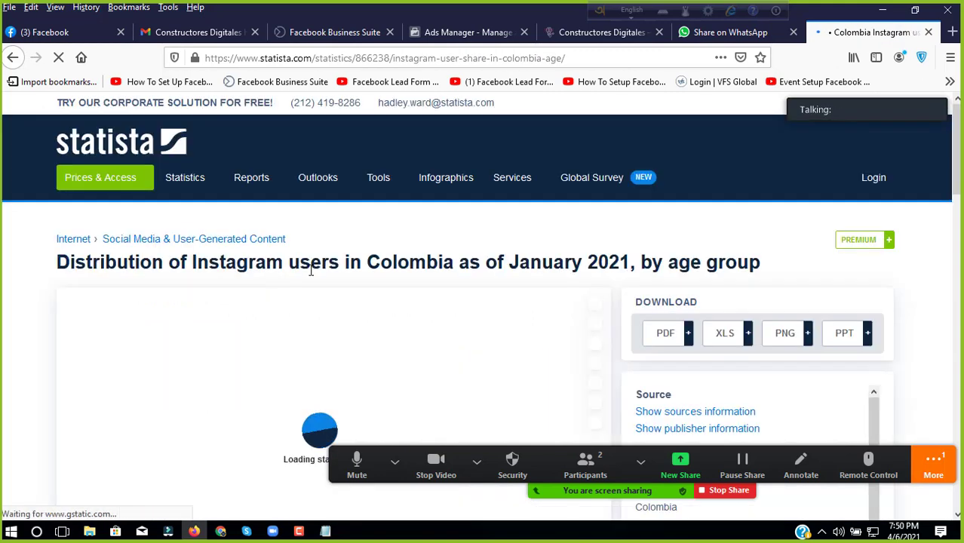
pyautogui.scroll(-3, 310, 270)
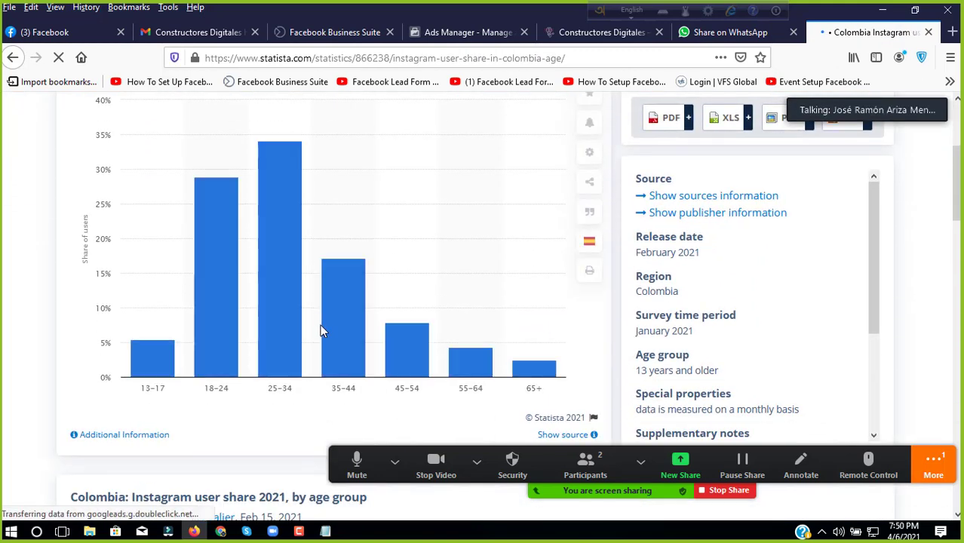
pyautogui.scroll(1, 468, 356)
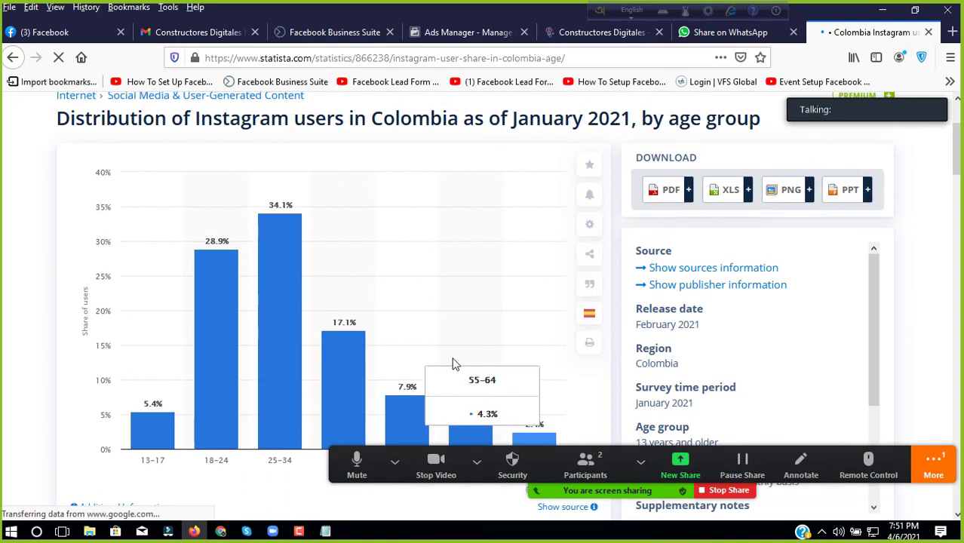
pyautogui.scroll(-1, 292, 374)
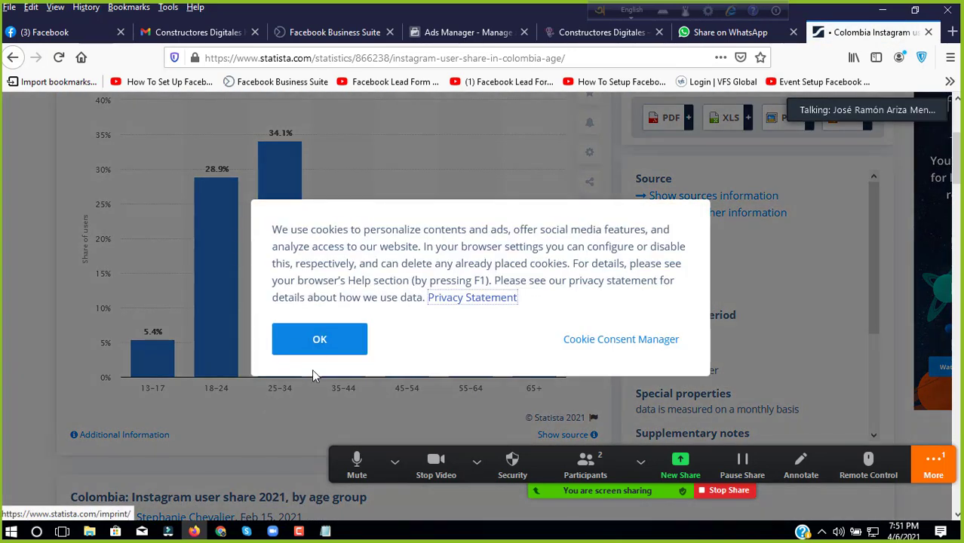
pyautogui.click(337, 349)
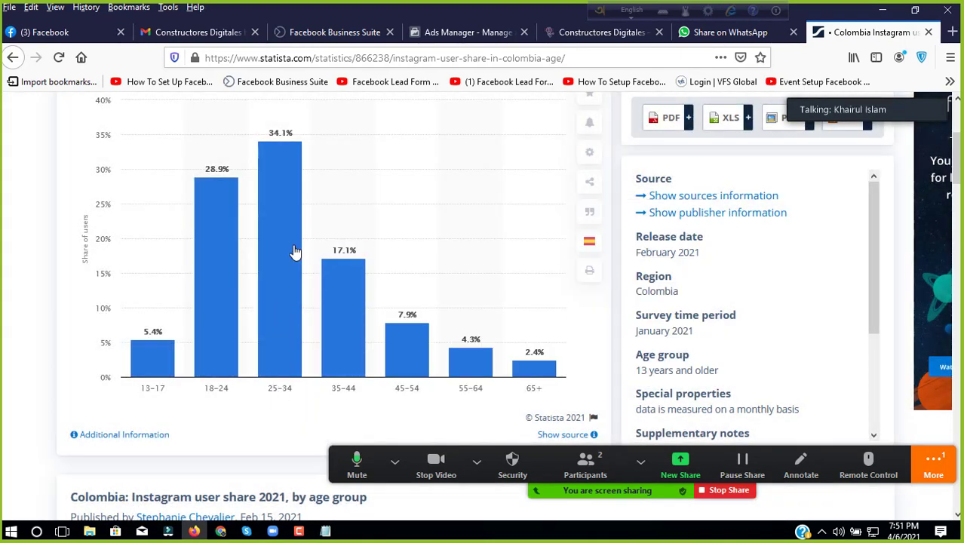
pyautogui.scroll(1, 285, 348)
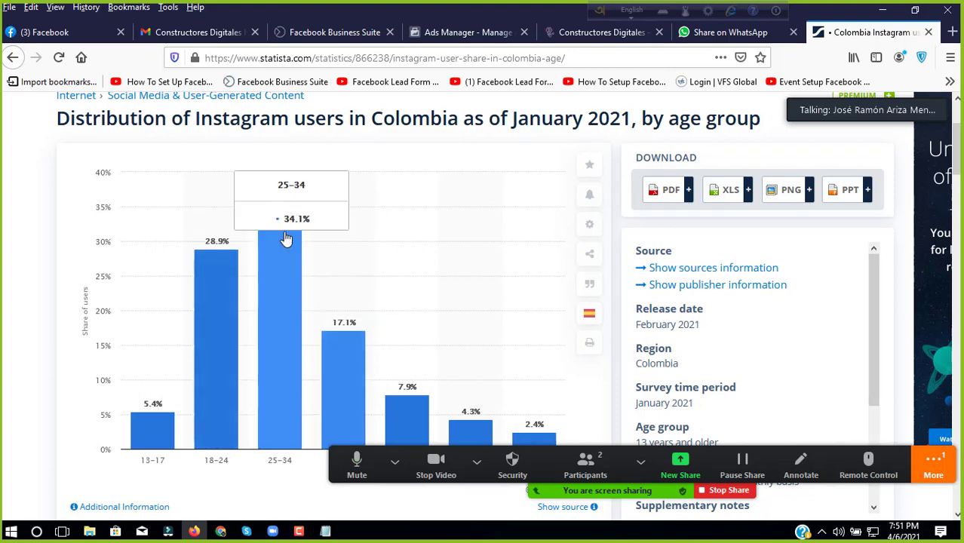
pyautogui.scroll(-1, 323, 332)
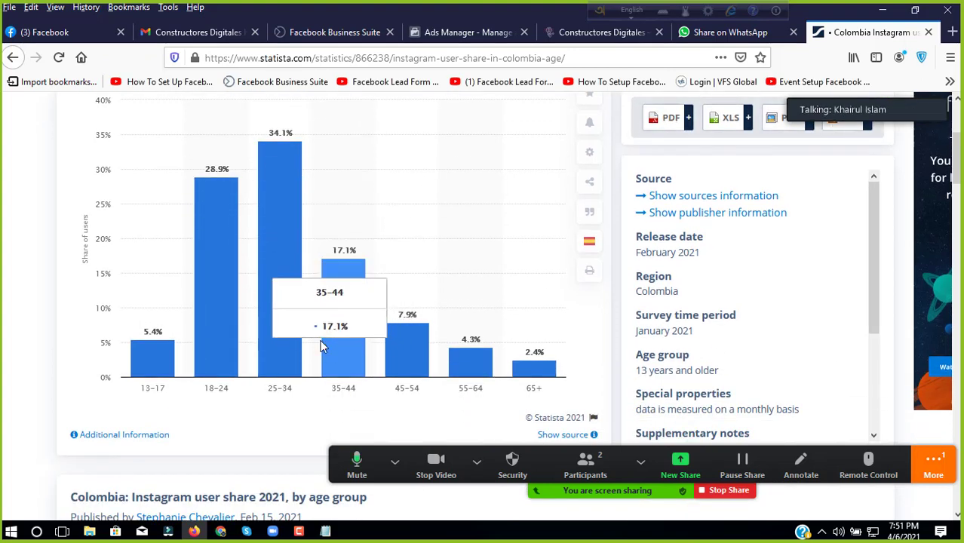
pyautogui.scroll(1, 283, 272)
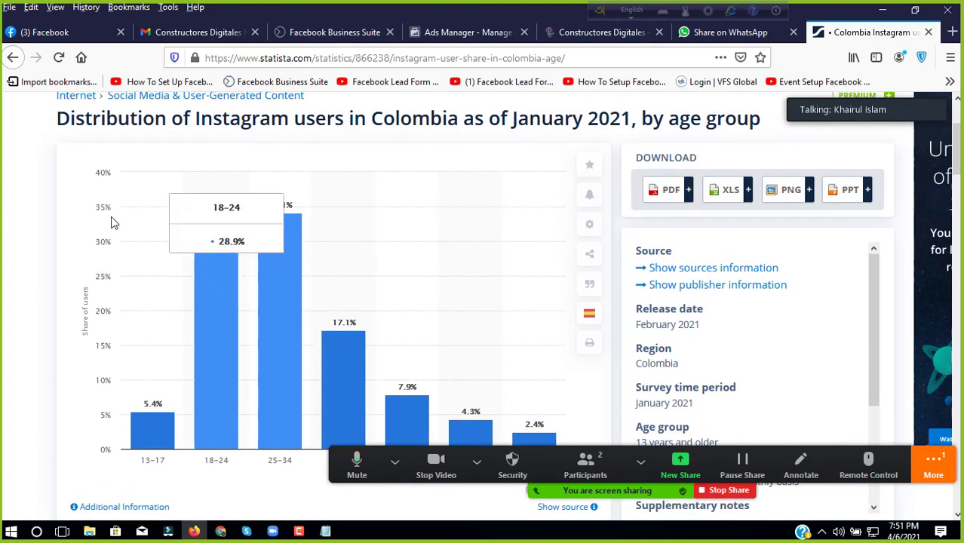
pyautogui.scroll(1, 58, 173)
pyautogui.moveTo(108, 218); pyautogui.dragTo(770, 182)
pyautogui.scroll(-1, 200, 300)
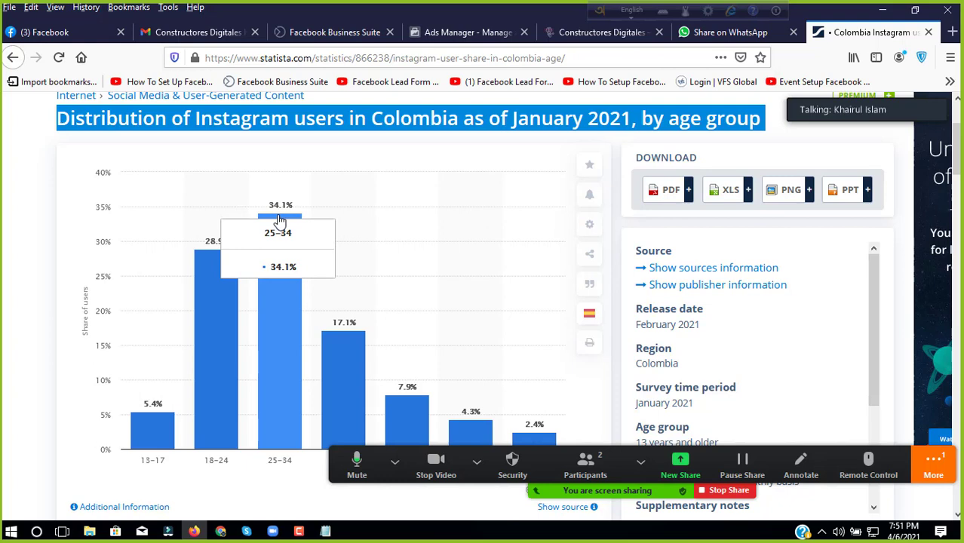
pyautogui.scroll(-1, 281, 143)
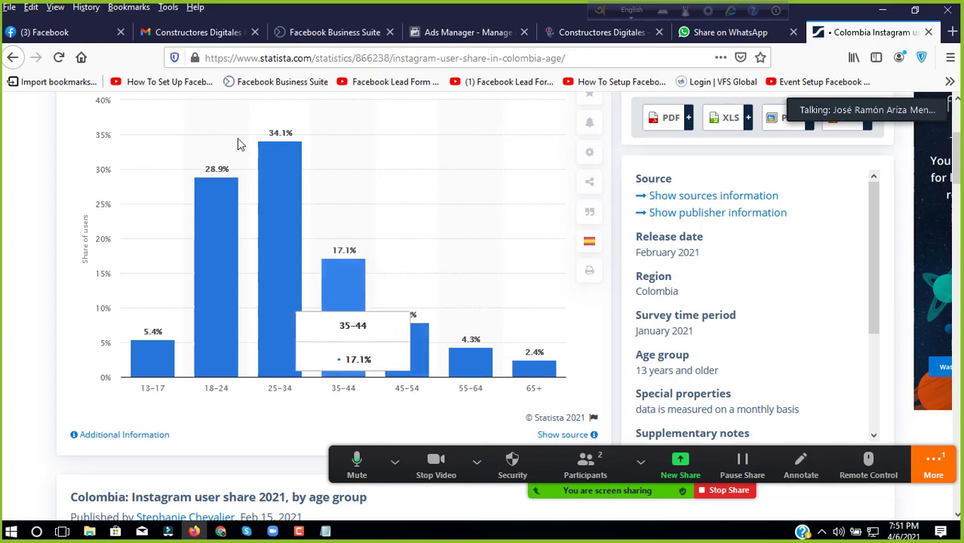
pyautogui.scroll(3, 203, 171)
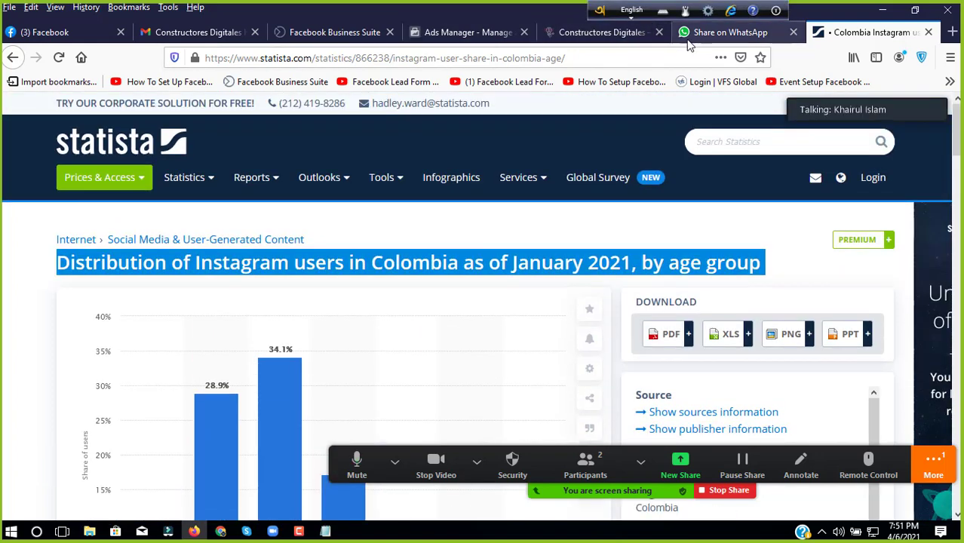
# Step: Review the ad set settings in Ads Manager and continue to the New ad setup
pyautogui.click(622, 36)
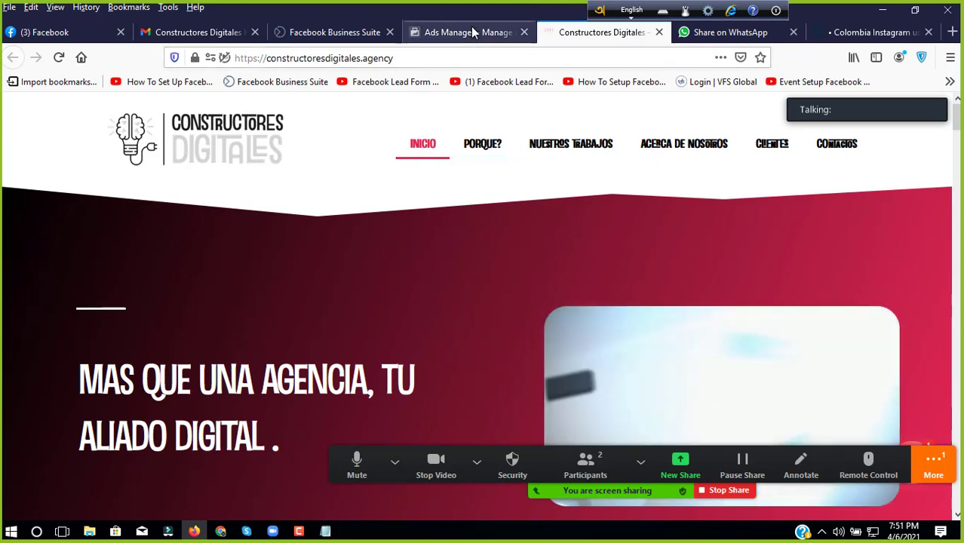
pyautogui.click(467, 34)
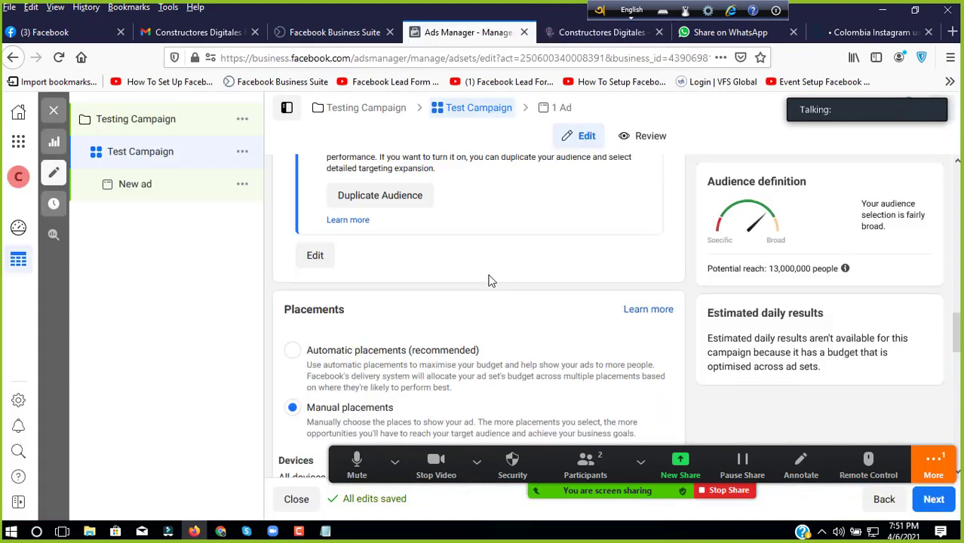
pyautogui.scroll(-5, 616, 255)
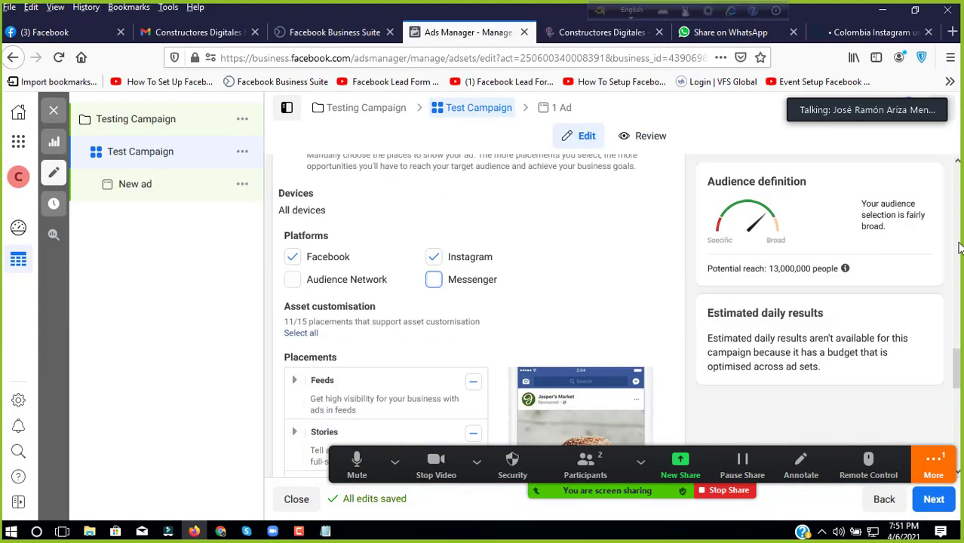
pyautogui.scroll(-4, 550, 379)
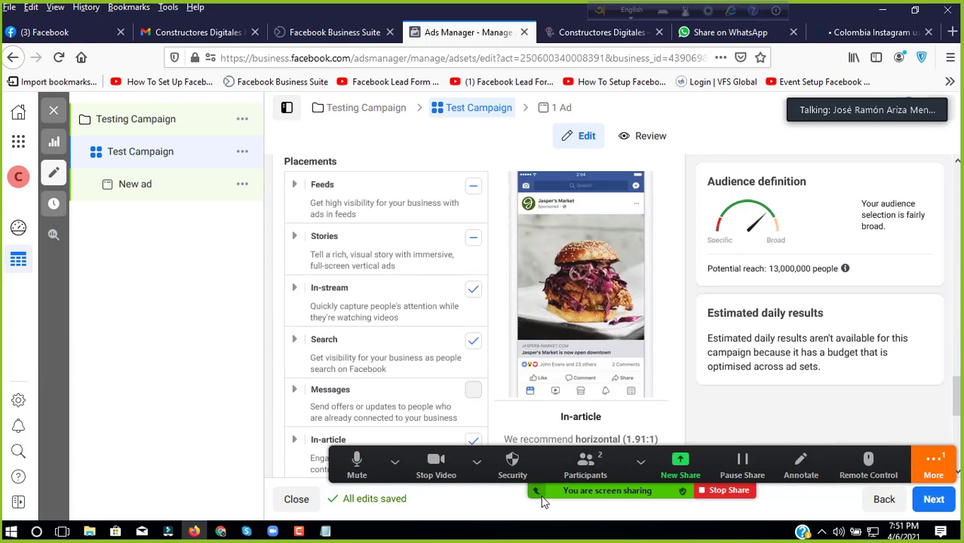
pyautogui.scroll(-2, 457, 306)
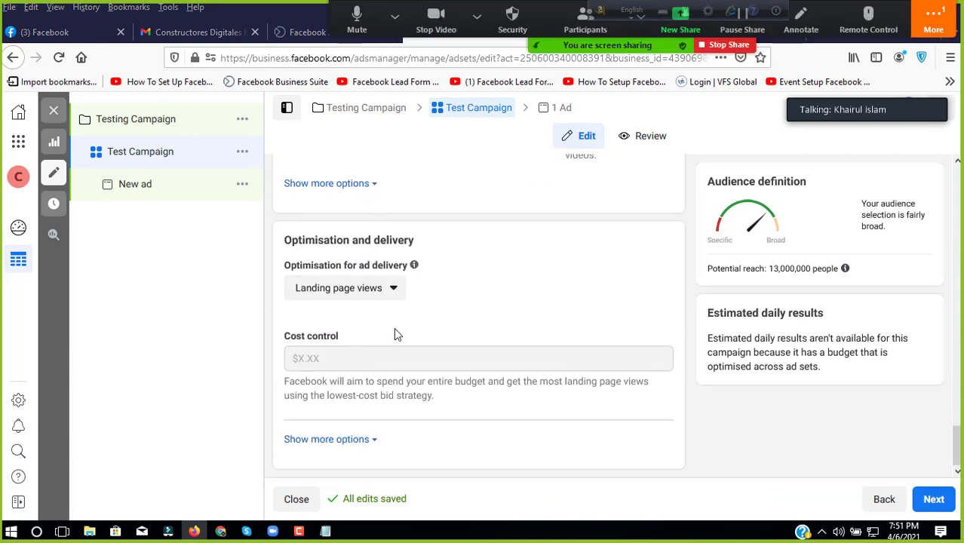
pyautogui.scroll(3, 448, 312)
pyautogui.scroll(-3, 447, 312)
pyautogui.scroll(-1, 490, 339)
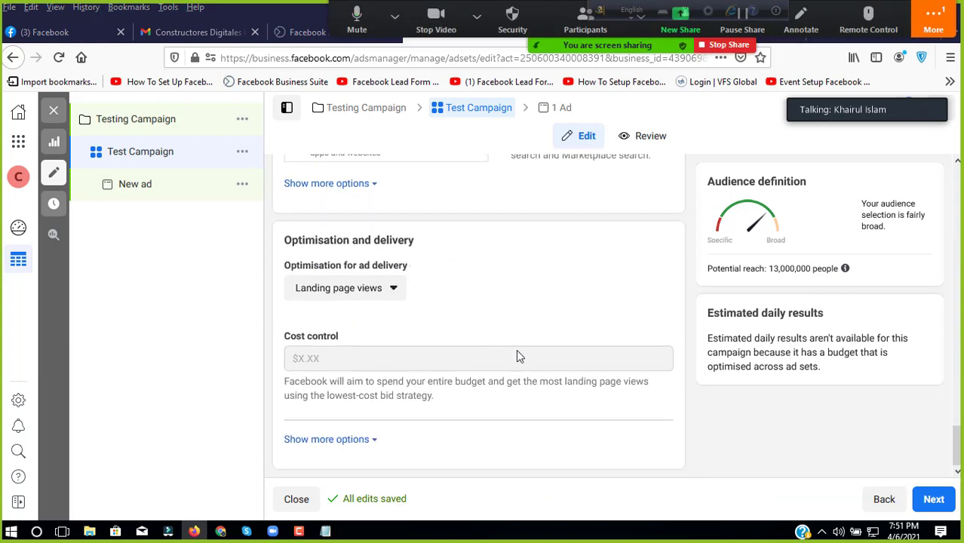
pyautogui.click(930, 498)
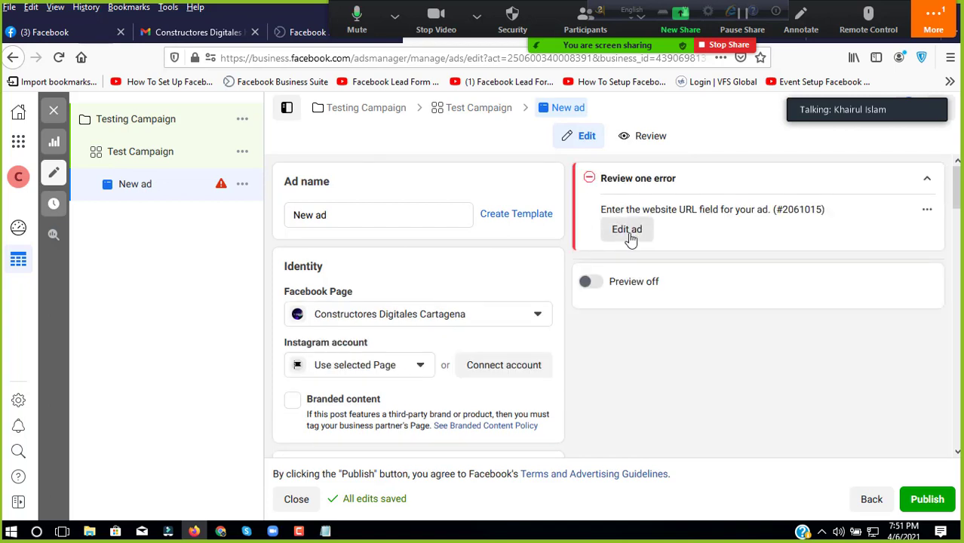
# Step: Jump to the empty Website URL field, then switch to the Constructores Digitales site tab
pyautogui.click(627, 230)
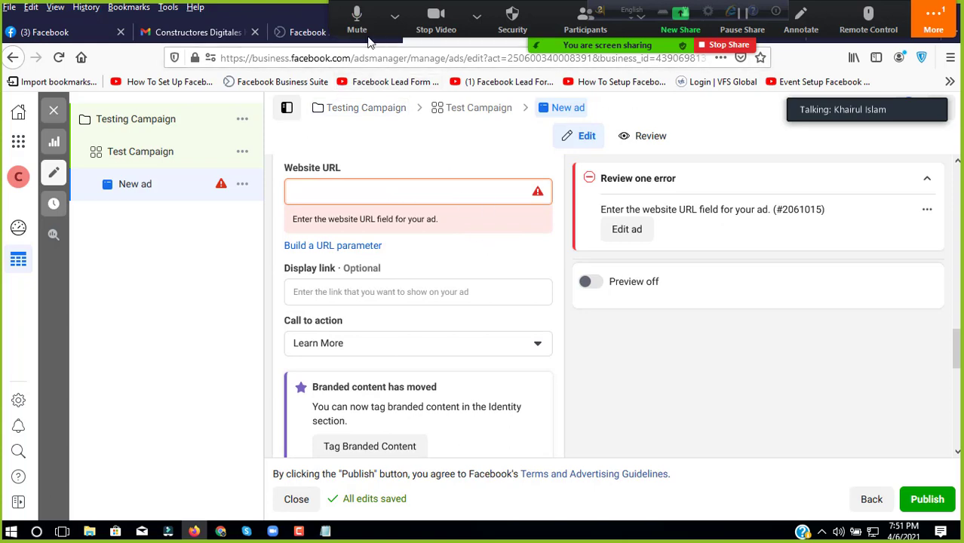
pyautogui.click(395, 15)
pyautogui.moveTo(423, 12); pyautogui.dragTo(427, 457)
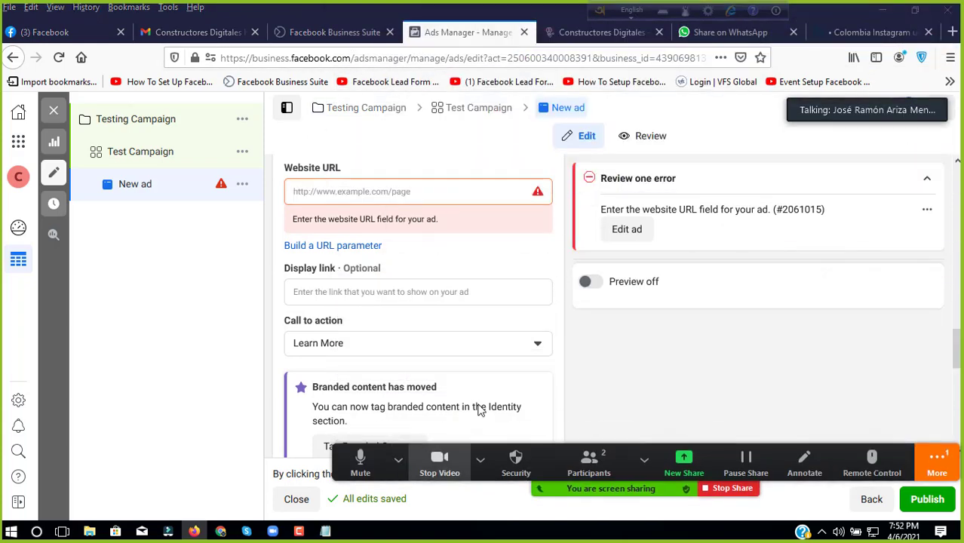
pyautogui.click(617, 35)
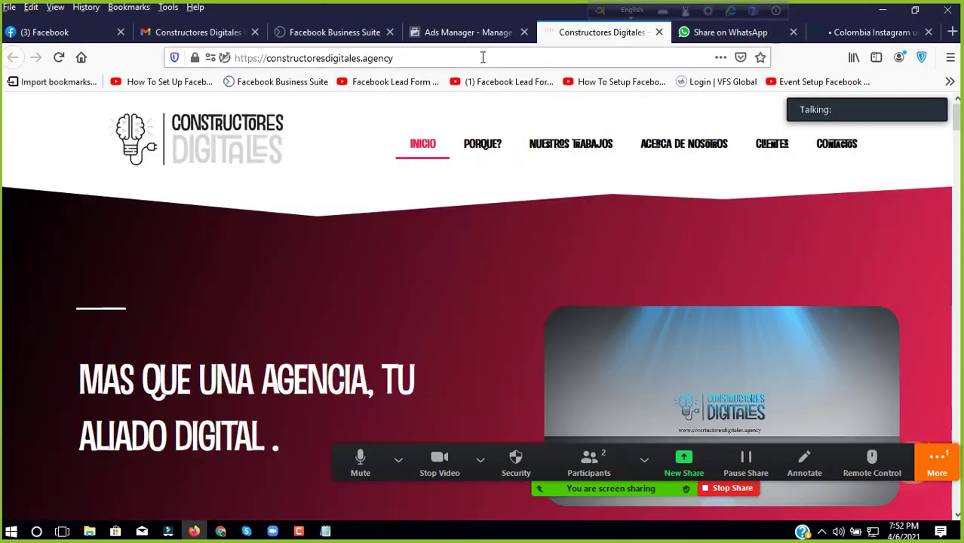
# Step: Tour the site's Nuestros Trabajos, Acerca de Nosotros, Clientes and Contactos sections
pyautogui.click(483, 57)
pyautogui.hotkey('ctrl', 'c')
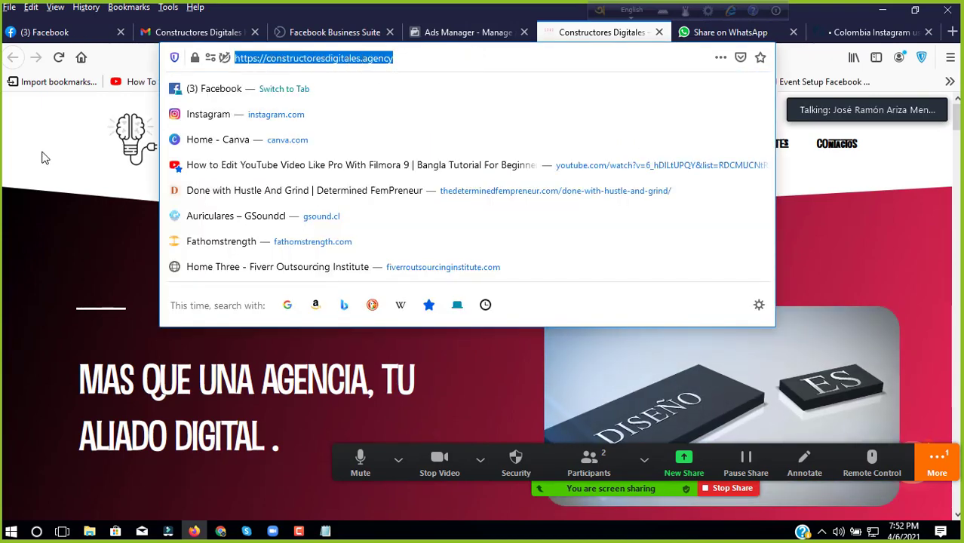
pyautogui.click(39, 154)
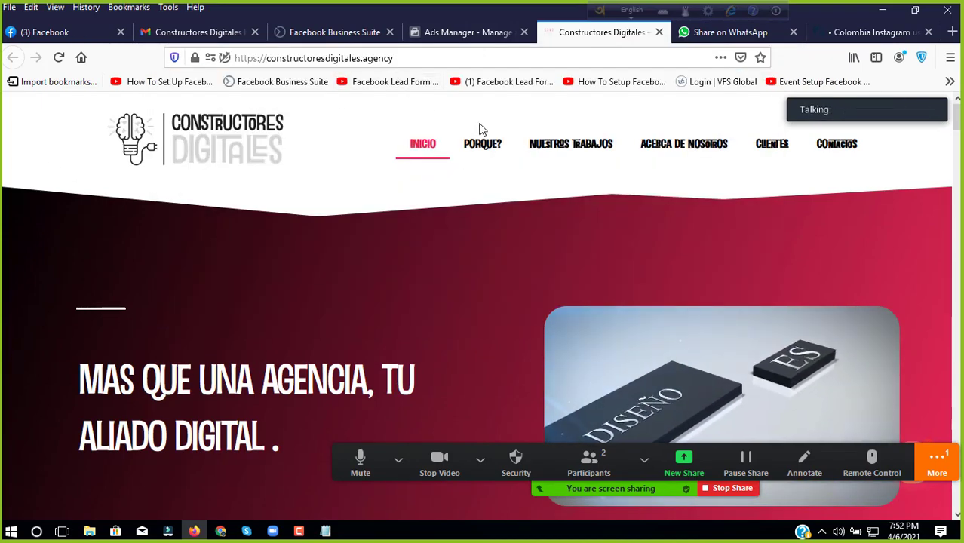
pyautogui.scroll(-3, 548, 145)
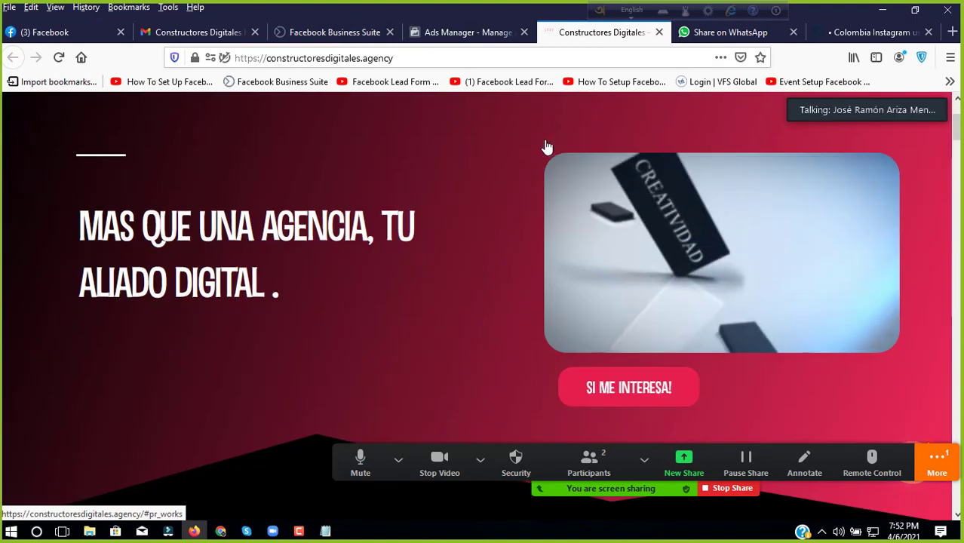
pyautogui.click(548, 145)
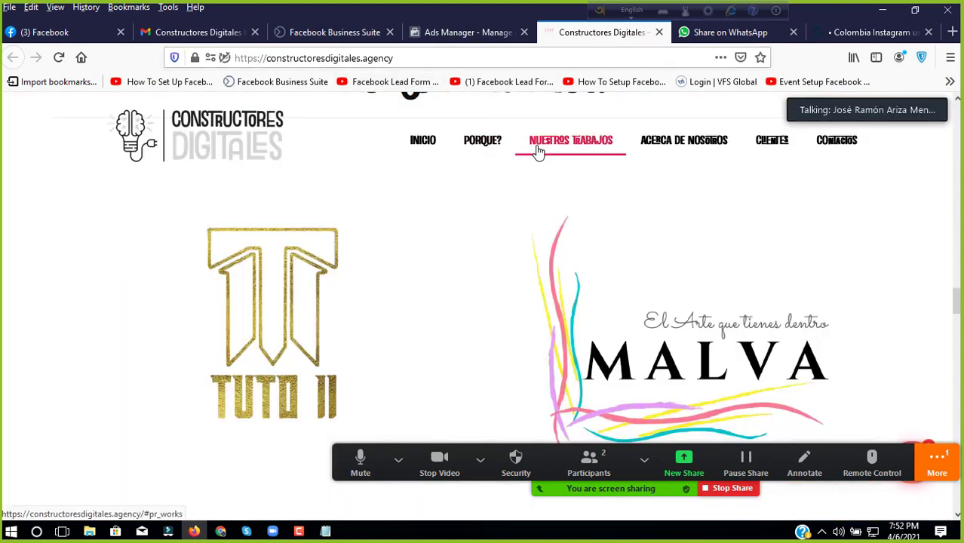
pyautogui.scroll(1, 538, 151)
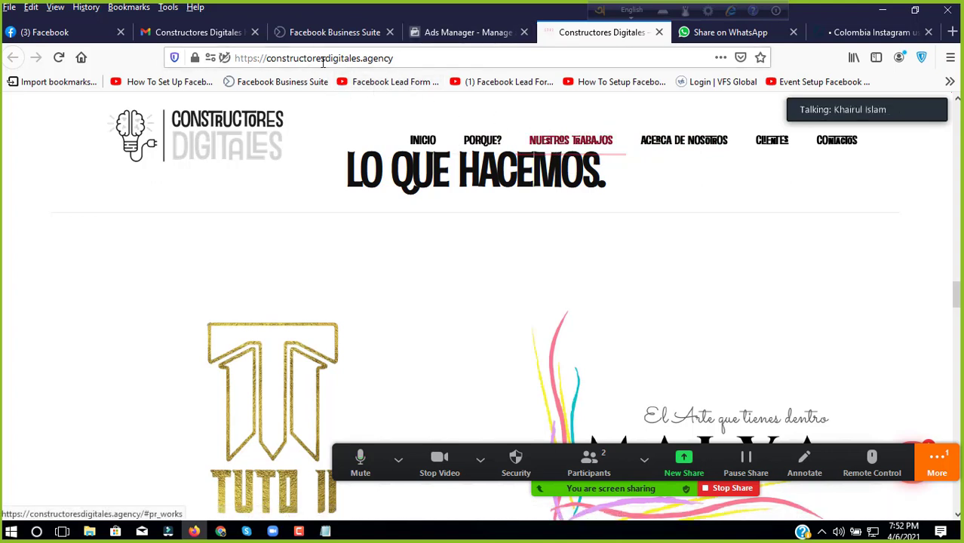
pyautogui.click(680, 145)
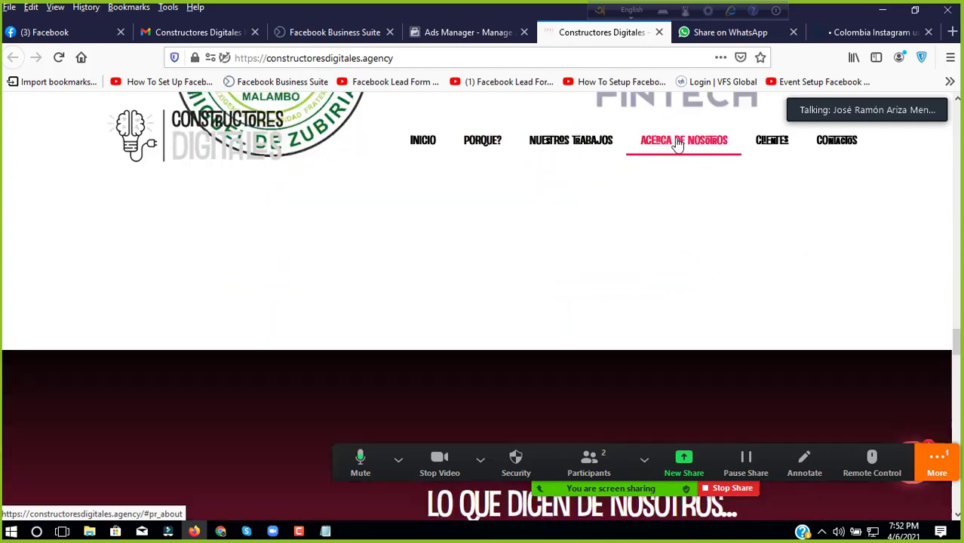
pyautogui.click(786, 150)
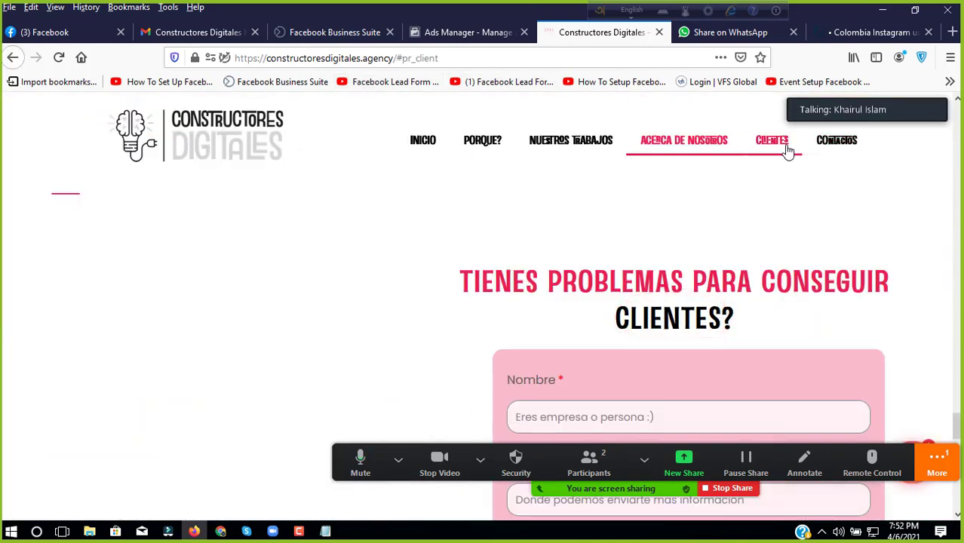
pyautogui.click(830, 154)
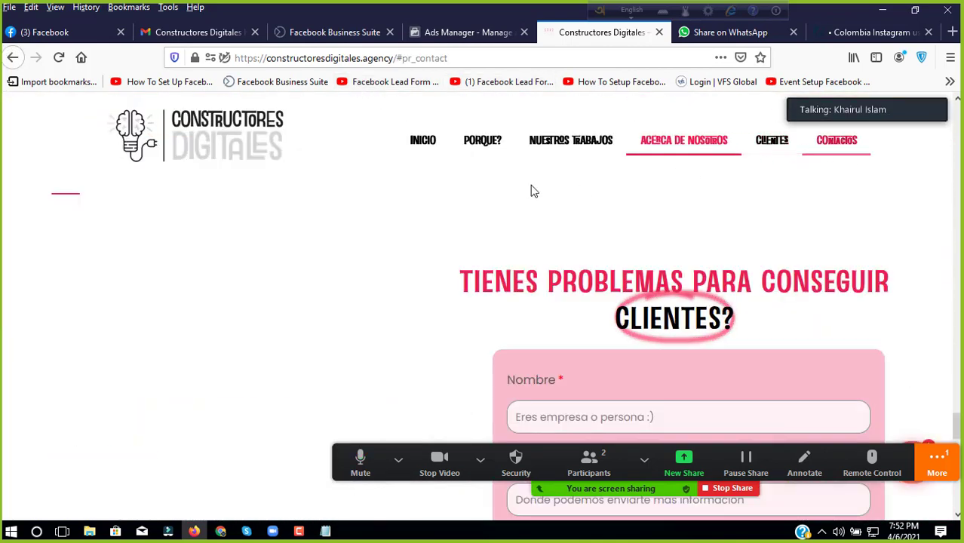
pyautogui.click(561, 141)
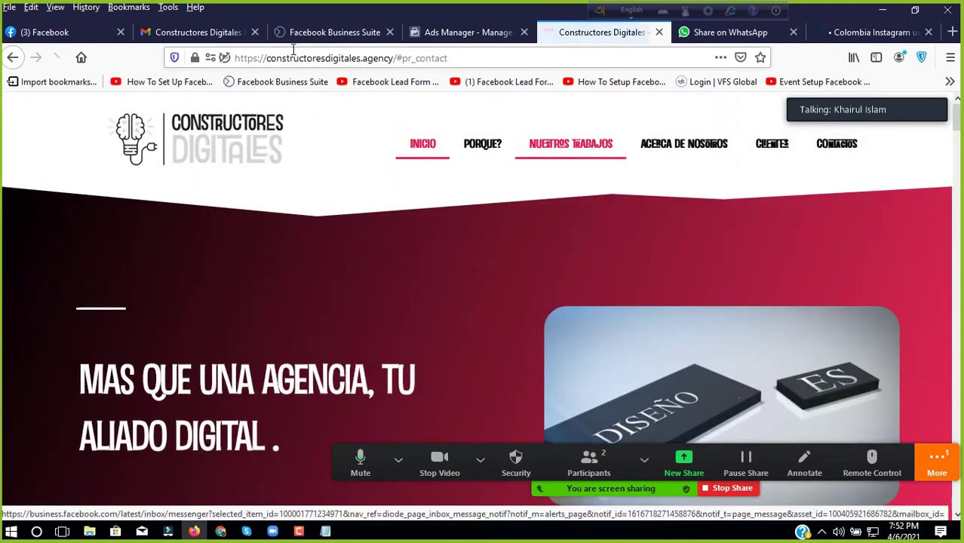
# Step: Copy the site's web address and return to the Ads Manager ad form
pyautogui.click(386, 58)
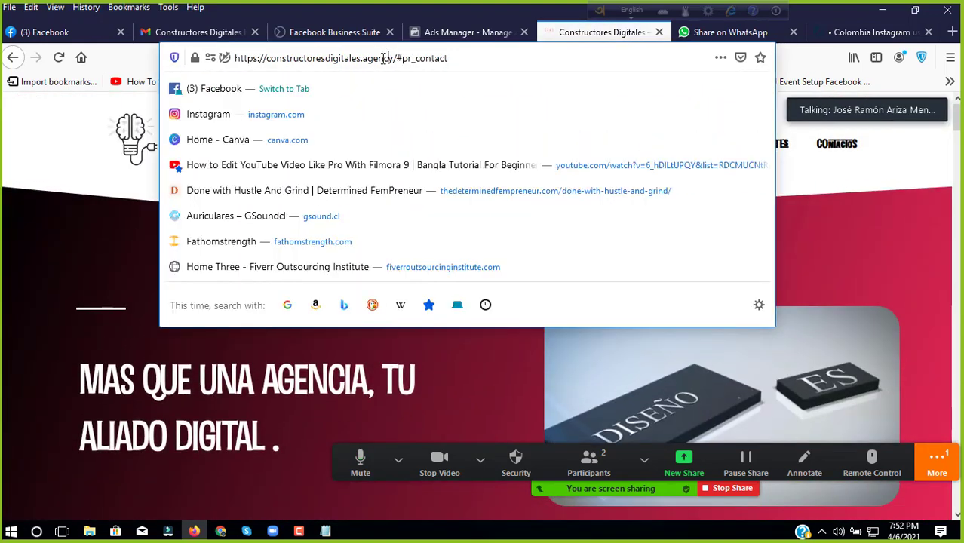
pyautogui.moveTo(393, 58); pyautogui.dragTo(270, 58)
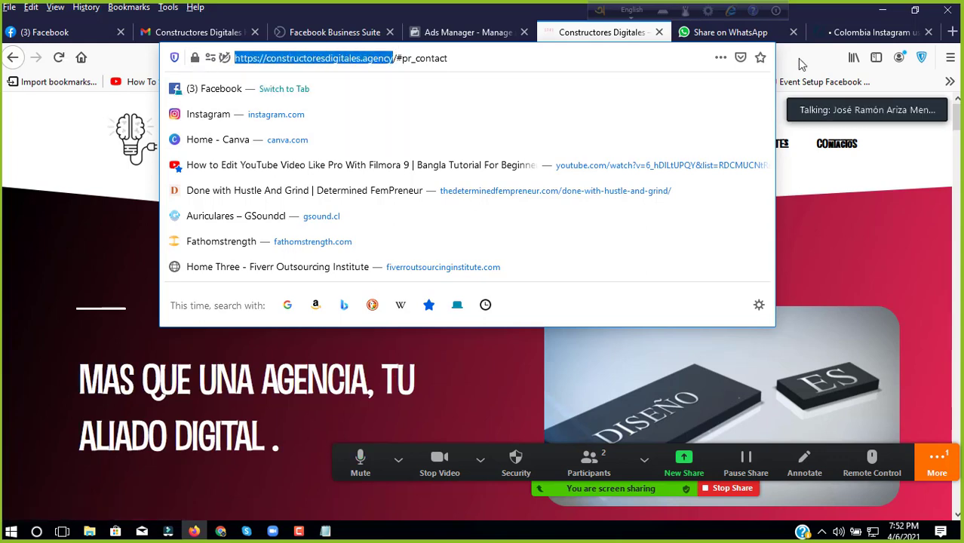
pyautogui.press('Escape')
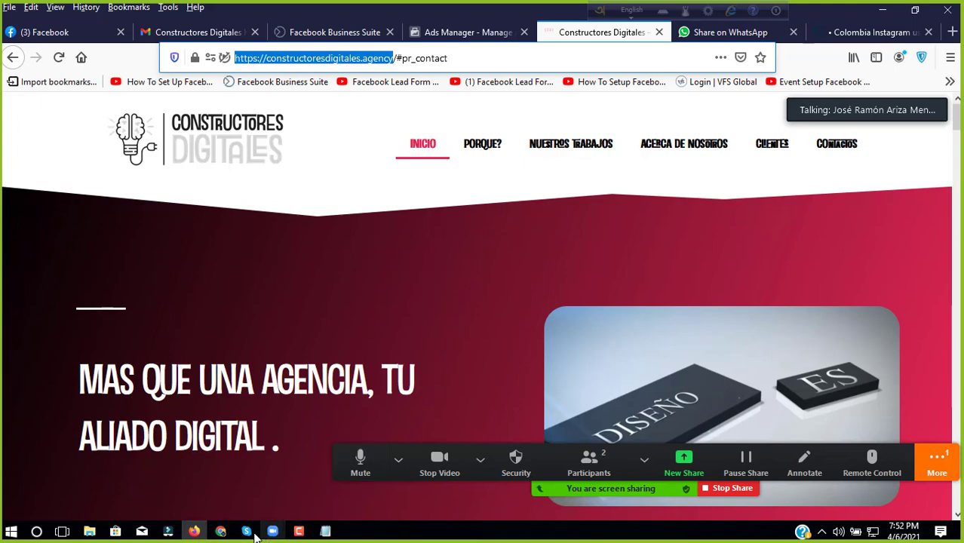
pyautogui.click(198, 531)
pyautogui.click(191, 530)
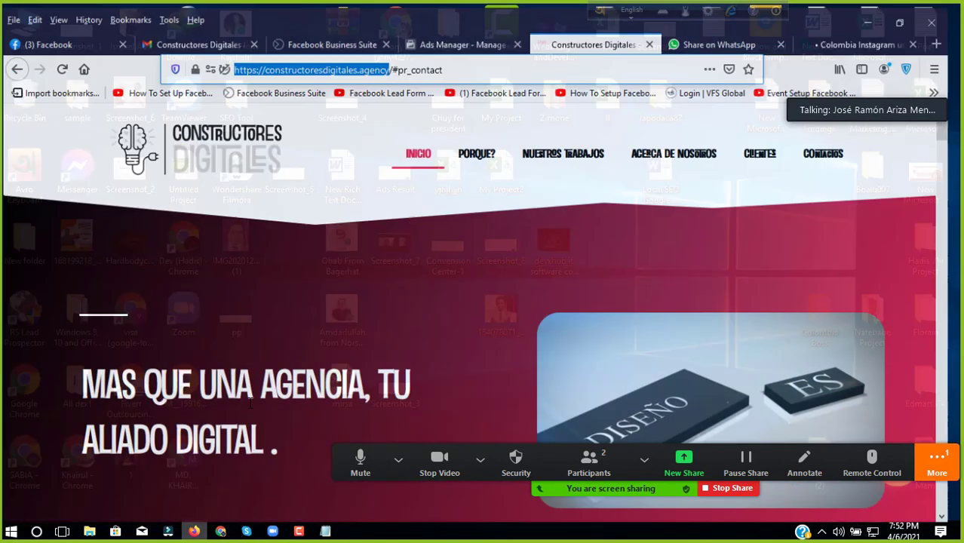
pyautogui.click(462, 34)
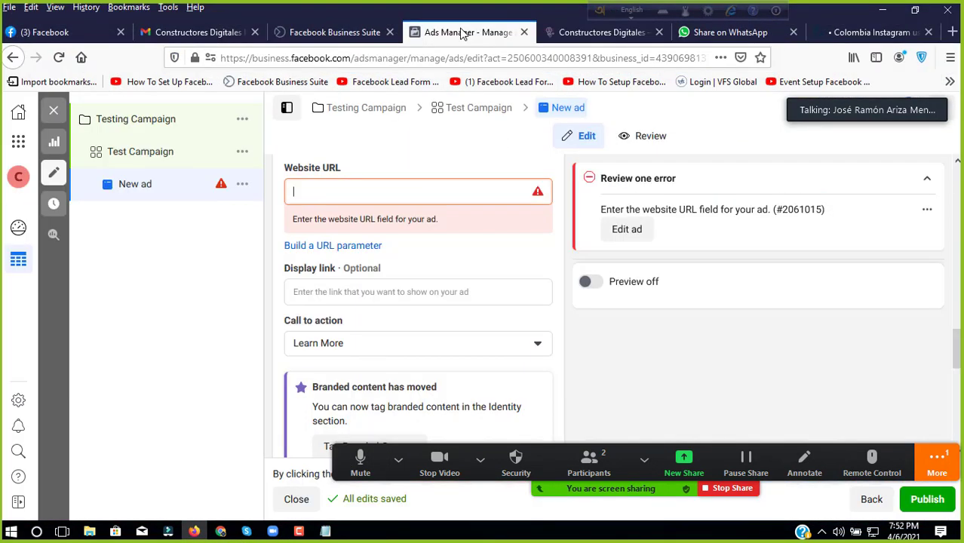
pyautogui.rightClick(326, 188)
pyautogui.click(360, 247)
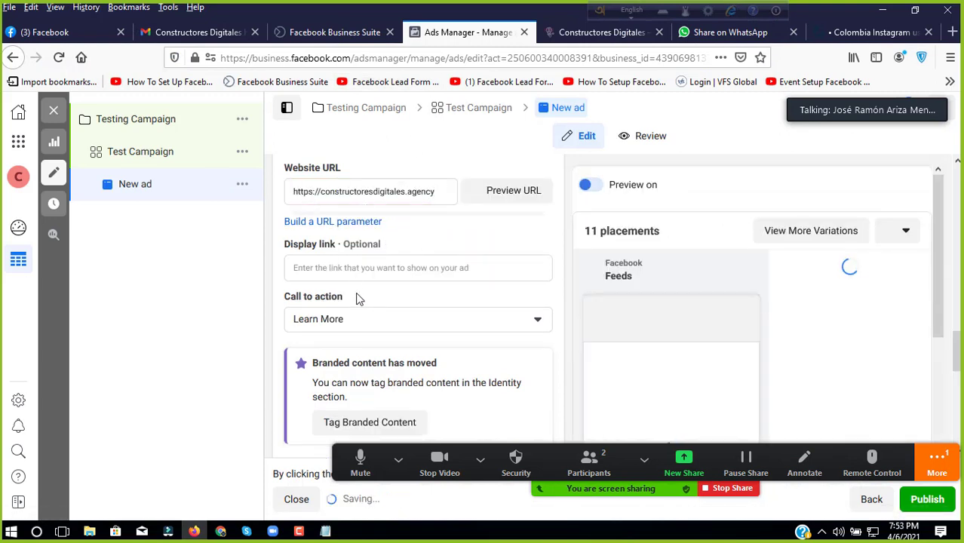
pyautogui.click(353, 271)
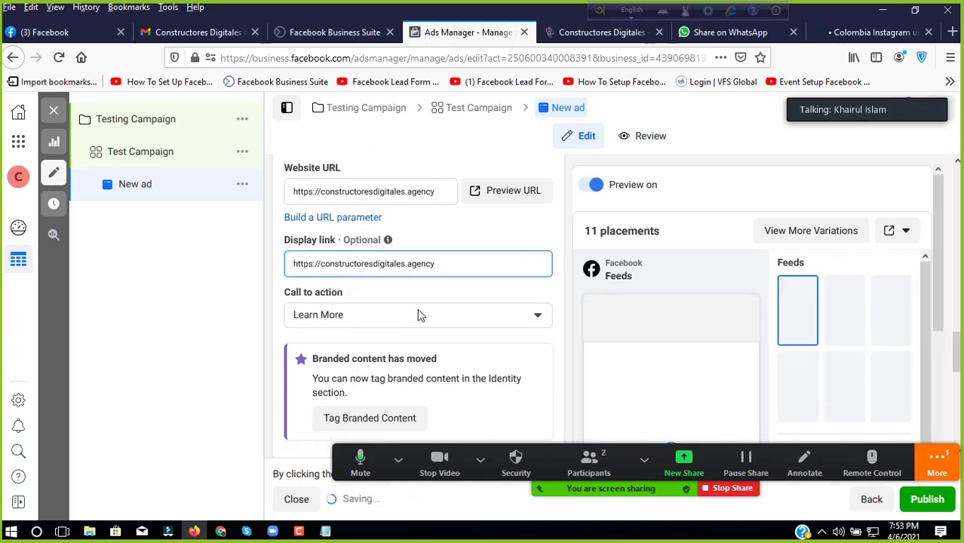
pyautogui.scroll(-6, 411, 288)
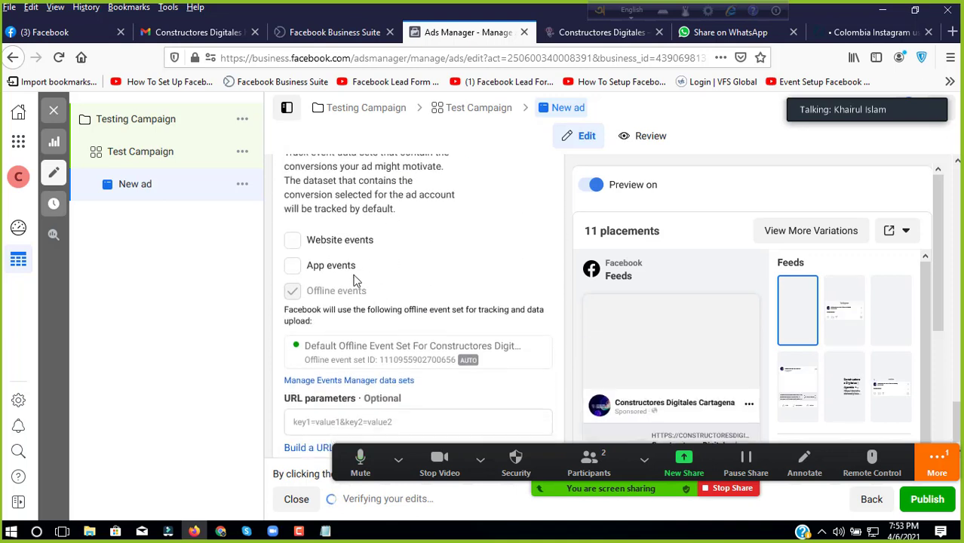
pyautogui.click(293, 241)
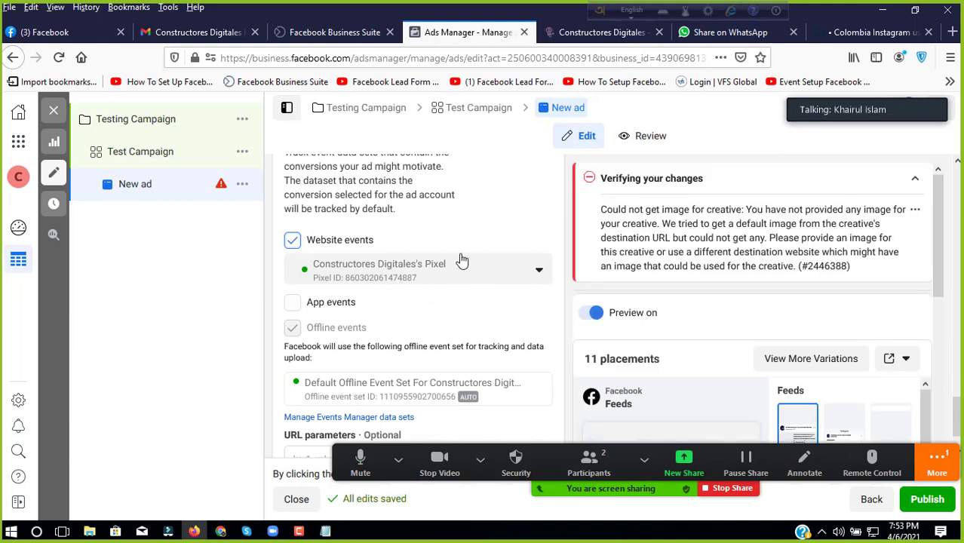
pyautogui.scroll(-2, 457, 260)
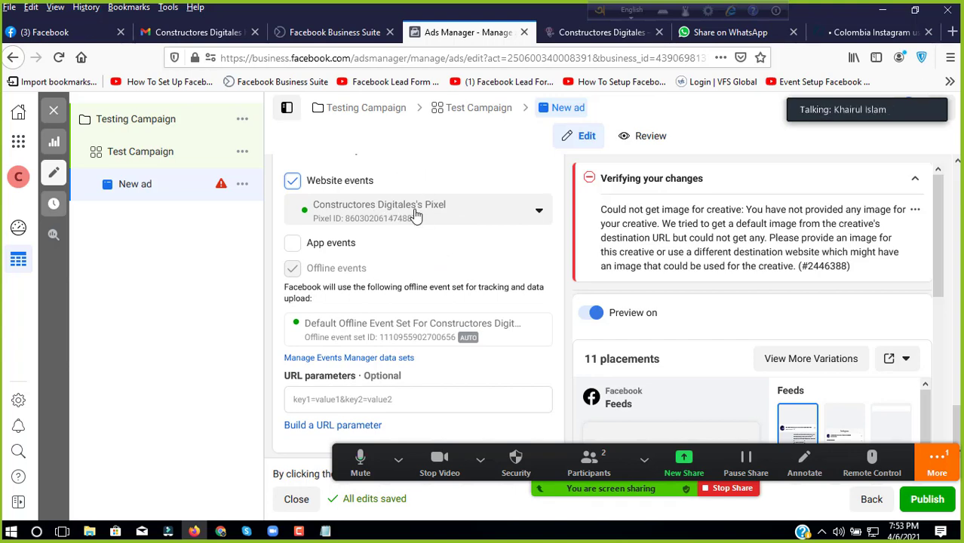
# Step: Paste the site address into URL parameters and bring up the Constructores Digitales email in Gmail
pyautogui.click(326, 36)
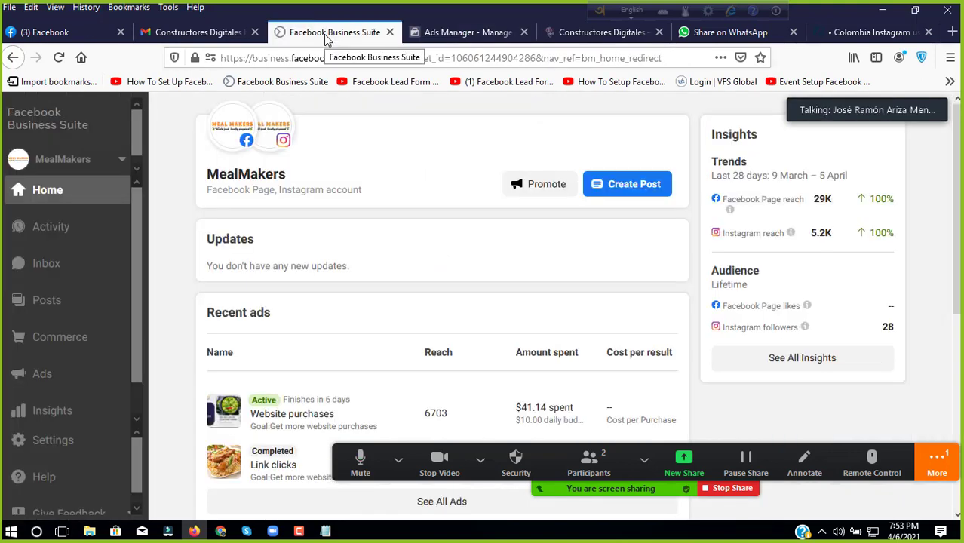
pyautogui.click(445, 32)
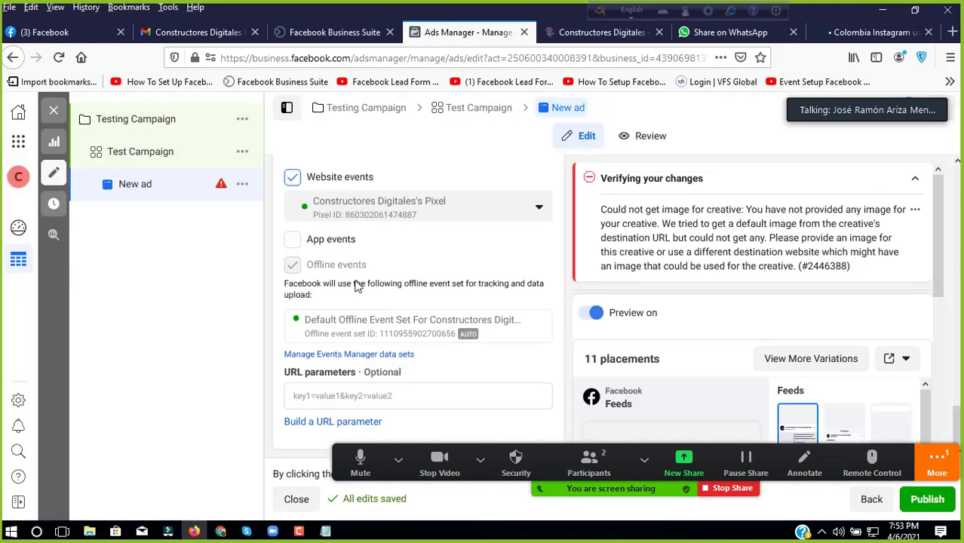
pyautogui.click(323, 395)
pyautogui.hotkey('ctrl', 'v')
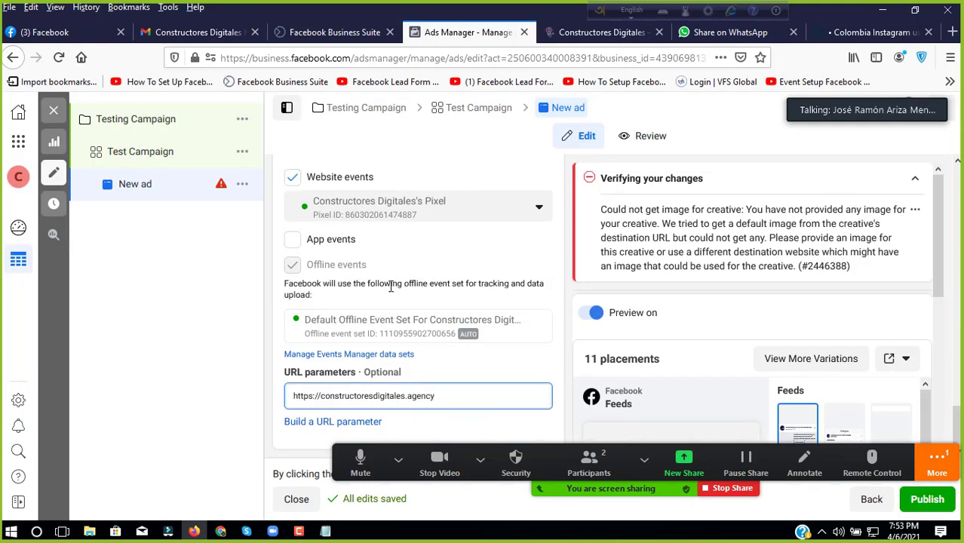
pyautogui.scroll(5, 477, 289)
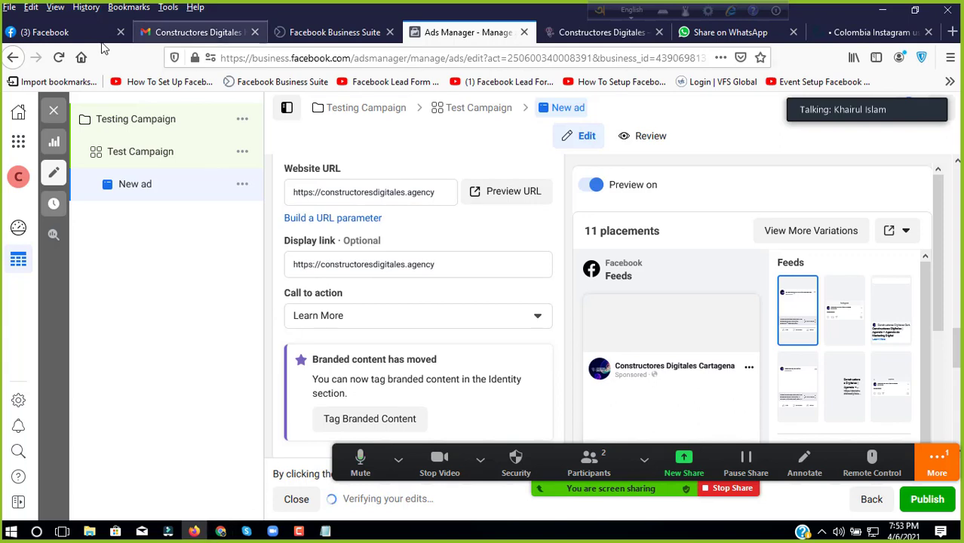
pyautogui.click(165, 28)
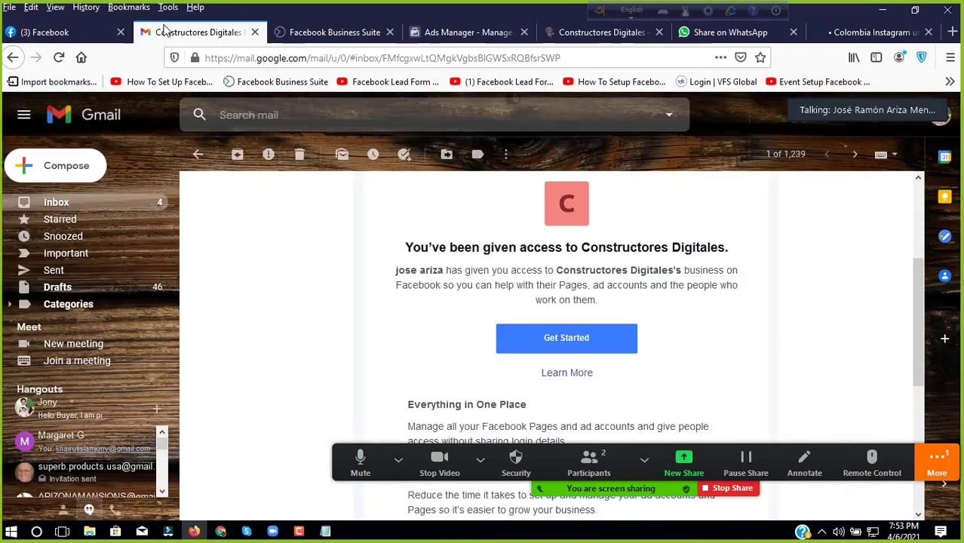
# Step: Browse Gmail's Updates, Forums, Promotions and Social categories, ending on the Primary inbox
pyautogui.click(67, 212)
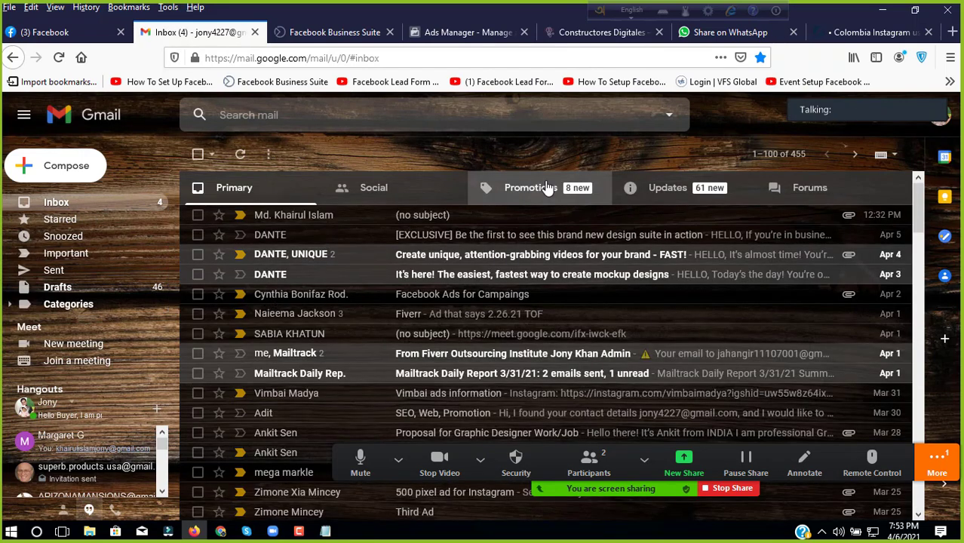
pyautogui.click(58, 61)
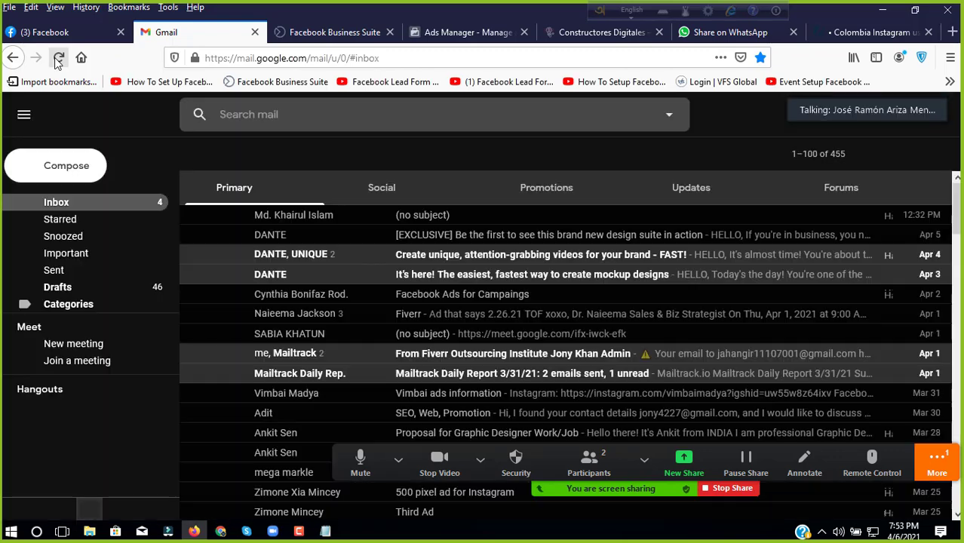
pyautogui.click(668, 190)
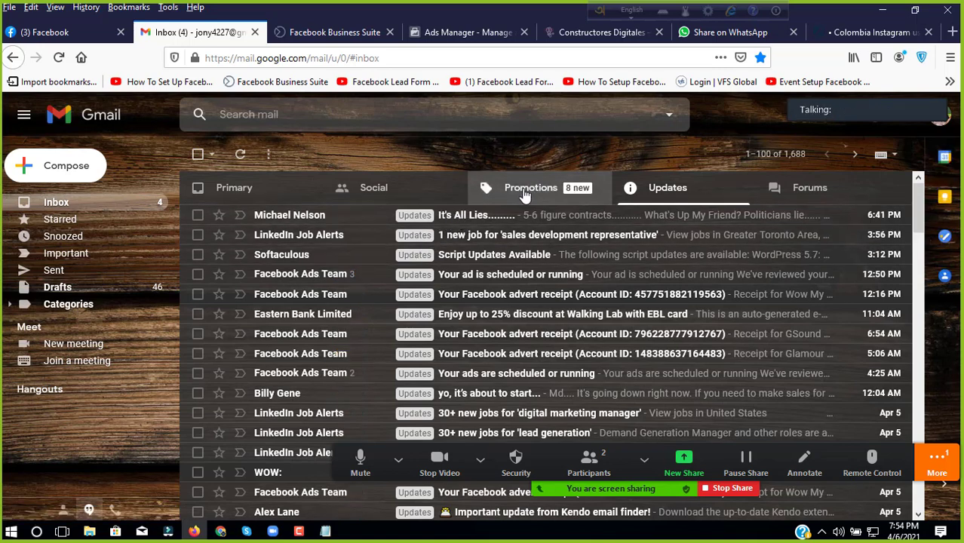
pyautogui.click(763, 198)
pyautogui.click(647, 193)
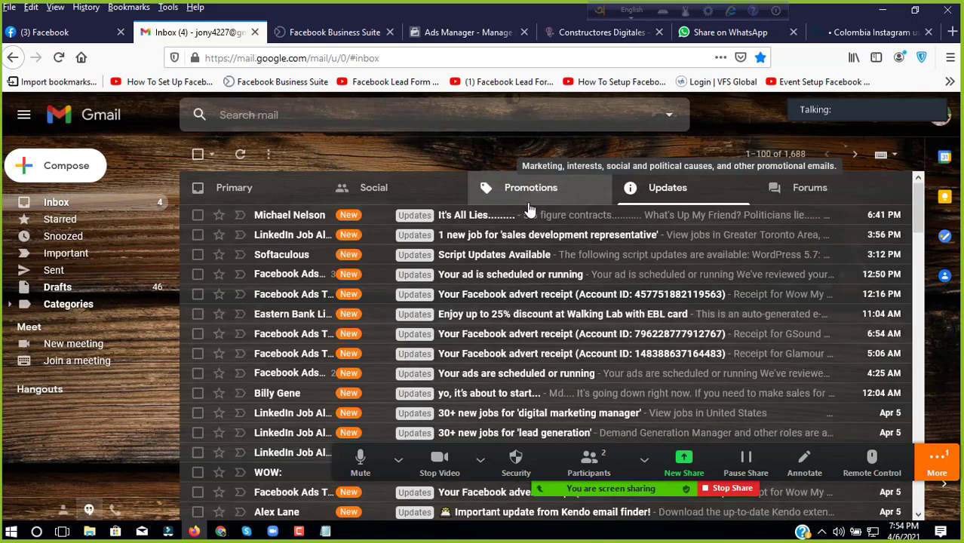
pyautogui.click(529, 205)
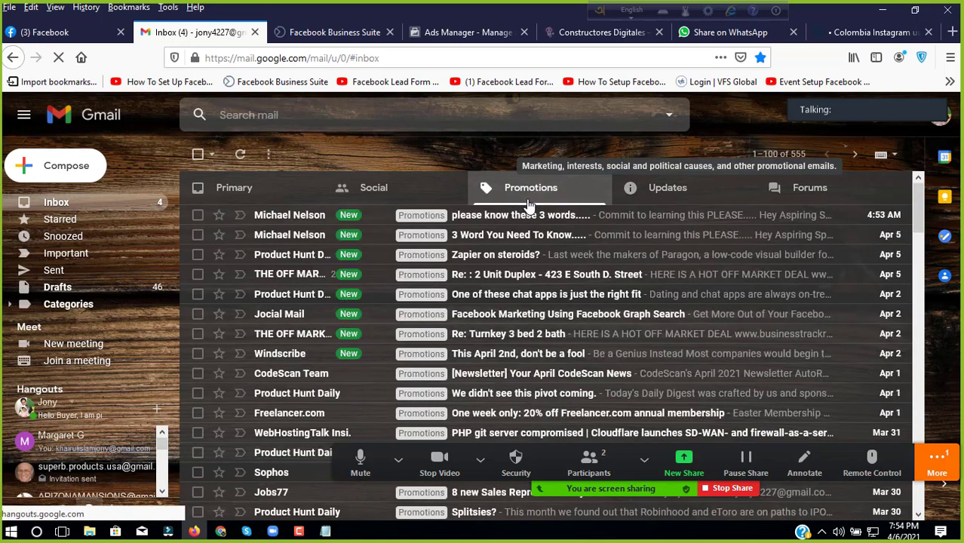
pyautogui.click(270, 191)
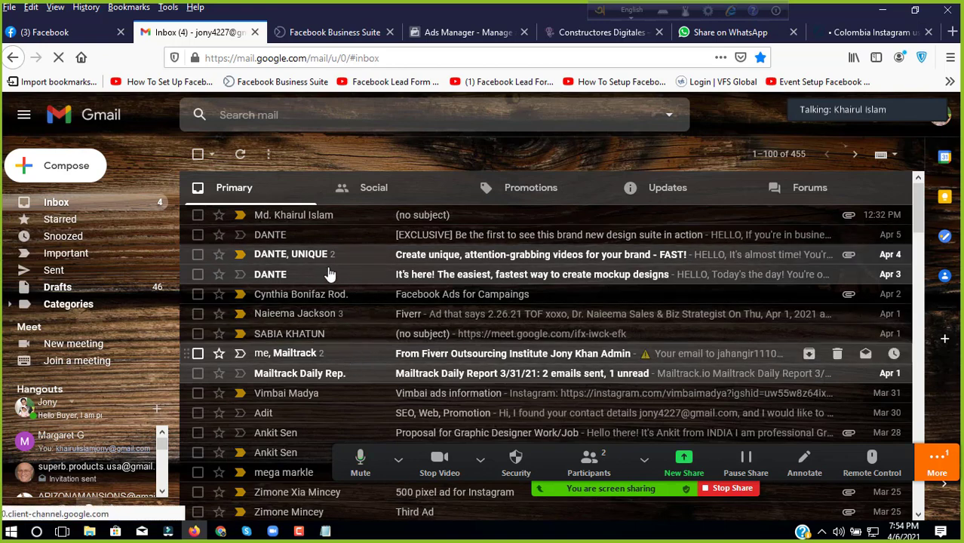
pyautogui.click(361, 198)
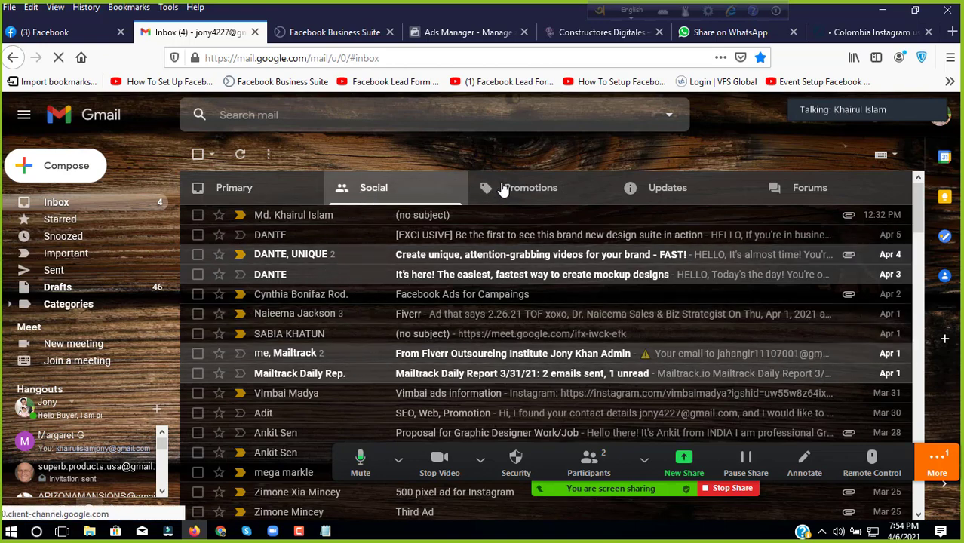
pyautogui.click(273, 197)
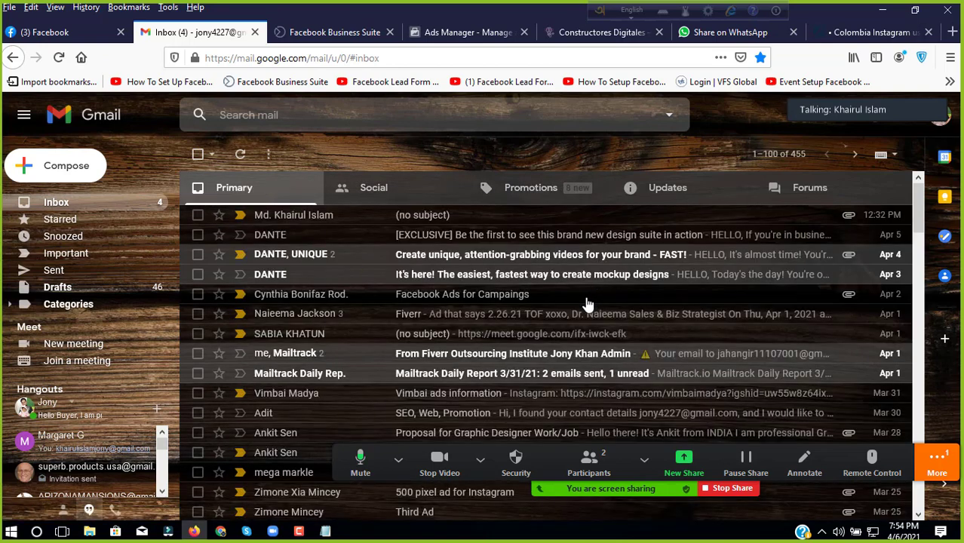
pyautogui.click(955, 473)
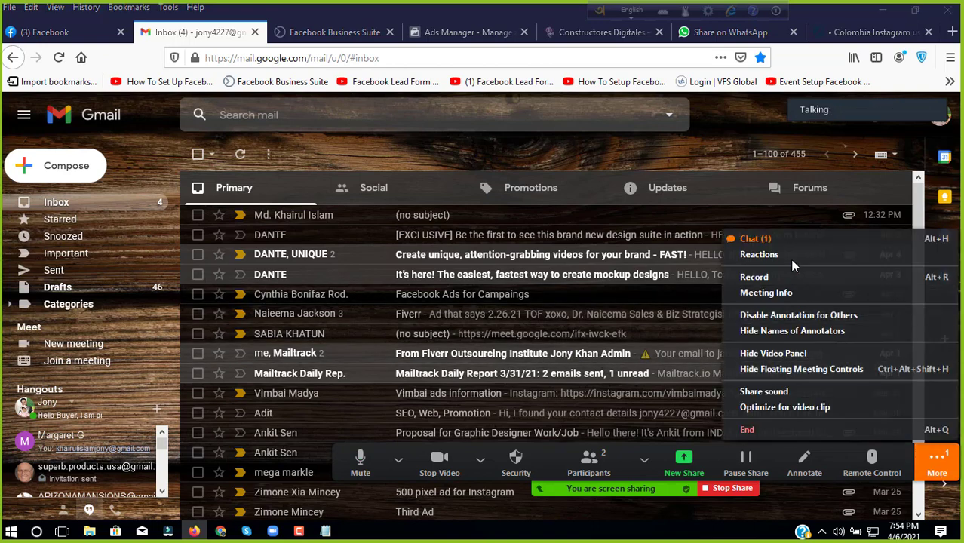
pyautogui.click(784, 235)
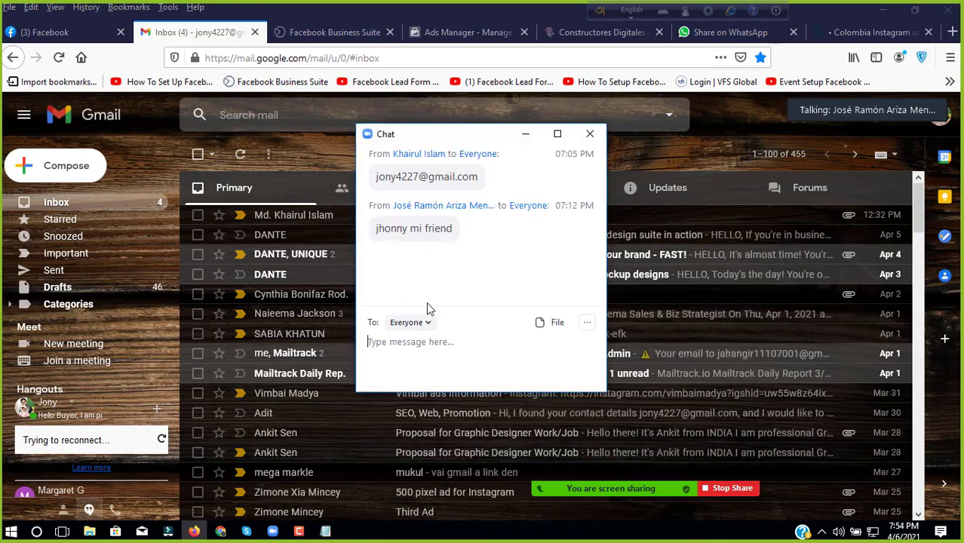
pyautogui.click(525, 134)
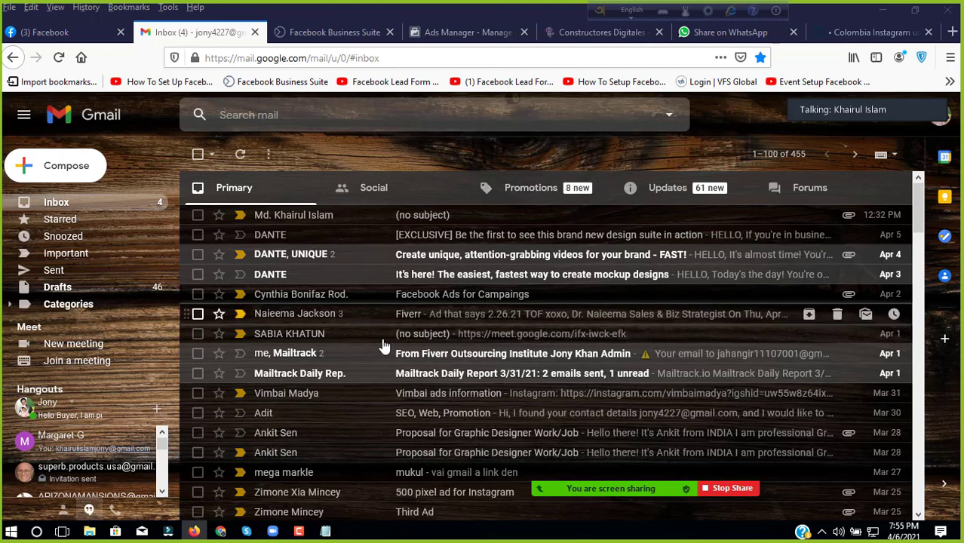
# Step: Search mail for a contact's name, clear the search, and reload the inbox for new mail
pyautogui.click(274, 117)
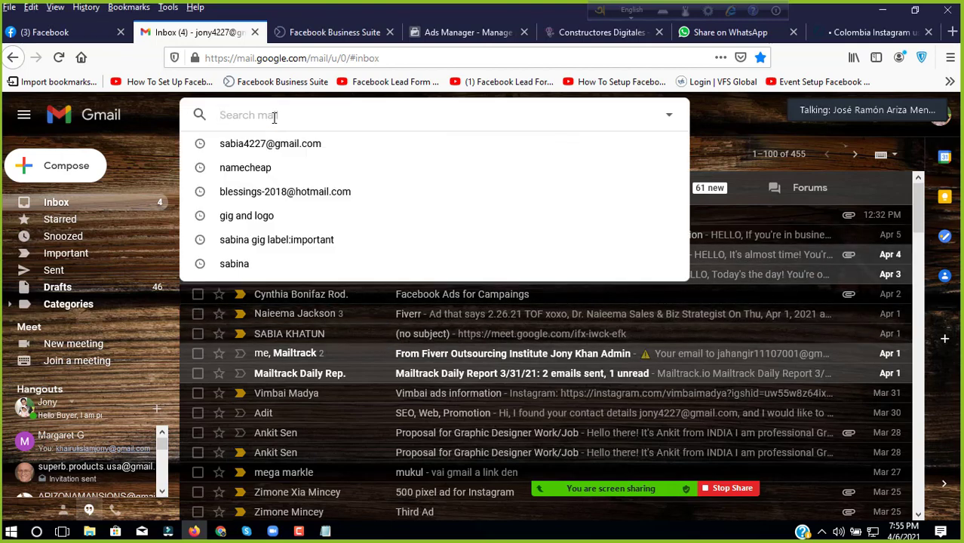
pyautogui.write('jose')
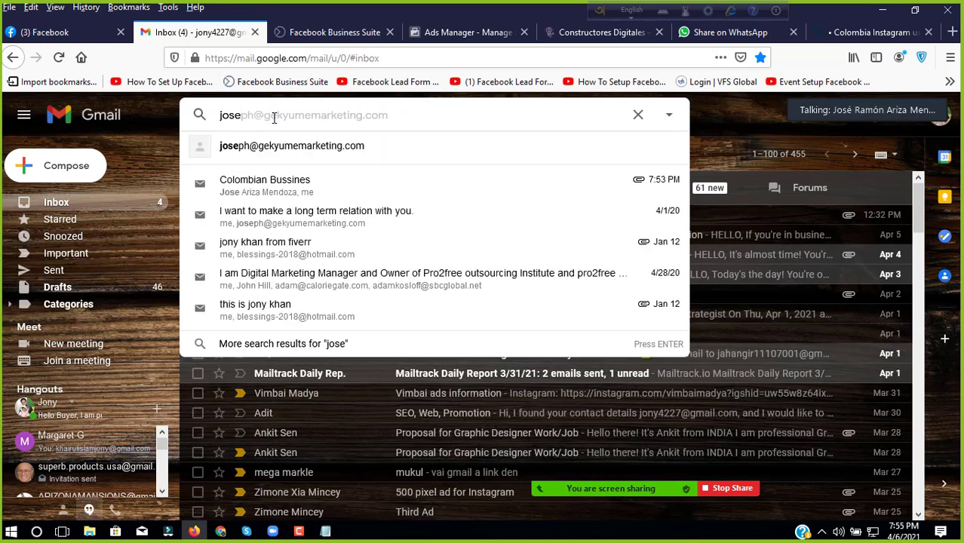
pyautogui.write(' A')
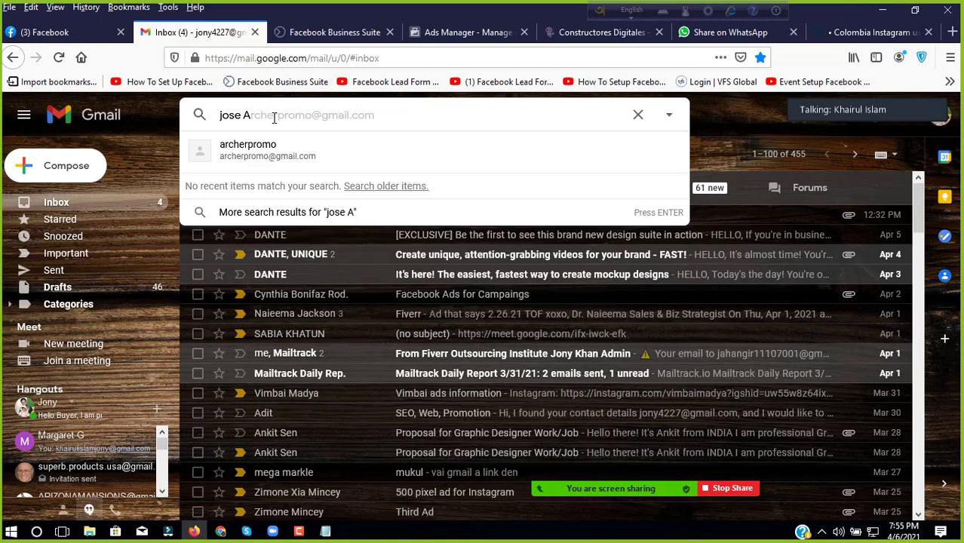
pyautogui.press('BackSpace')
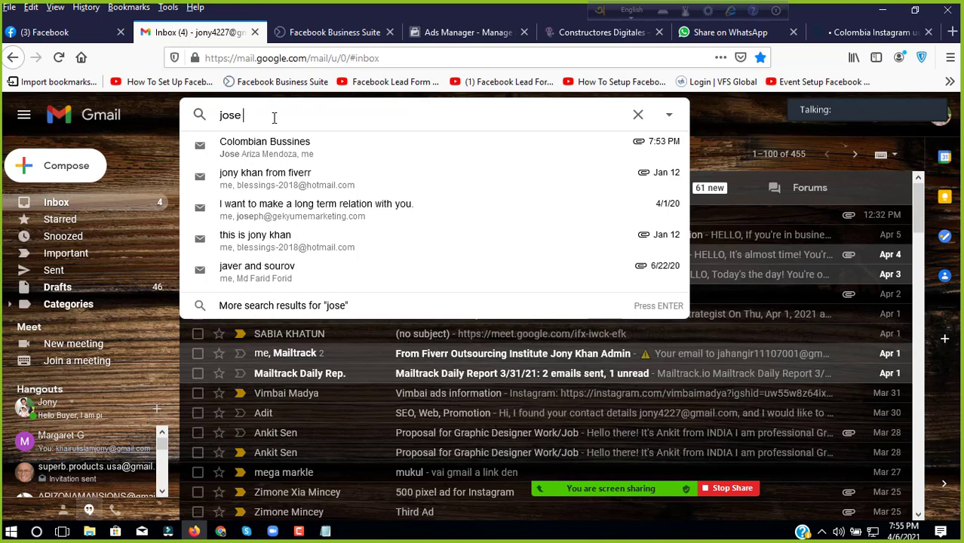
pyautogui.press('BackSpace')
pyautogui.press('BackSpace')
pyautogui.press('BackSpace')
pyautogui.press('BackSpace')
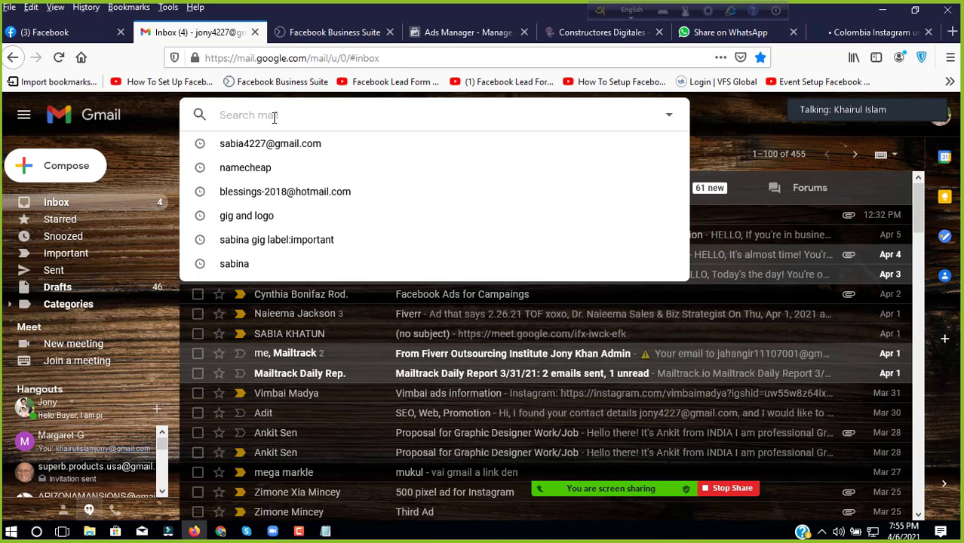
pyautogui.click(145, 115)
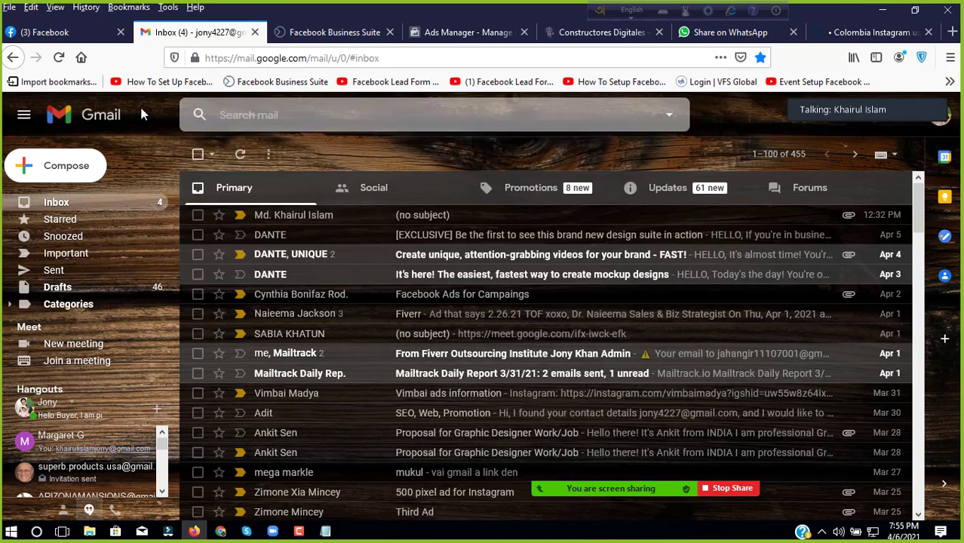
pyautogui.click(58, 58)
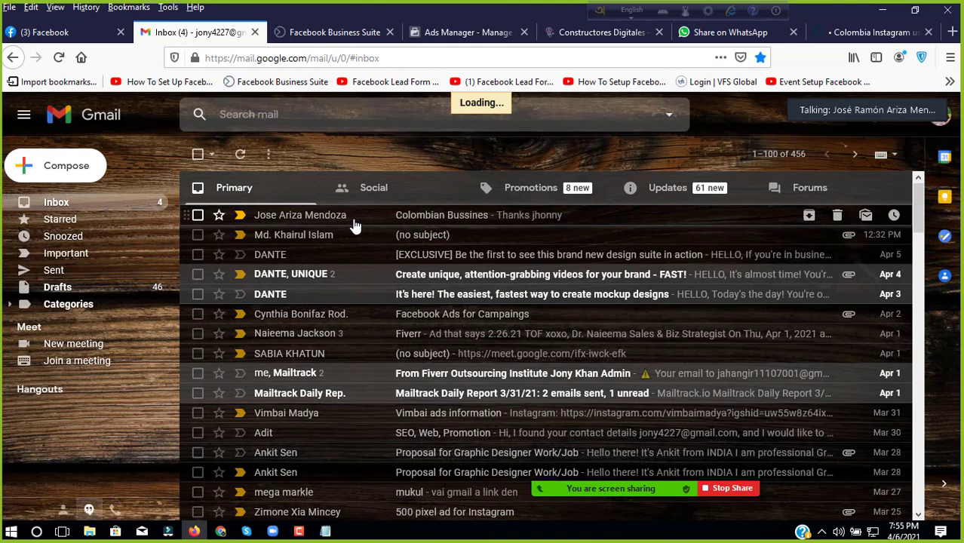
# Step: Open the Colombian Bussines email and save its Mi video.mp4 attachment to the computer
pyautogui.click(355, 224)
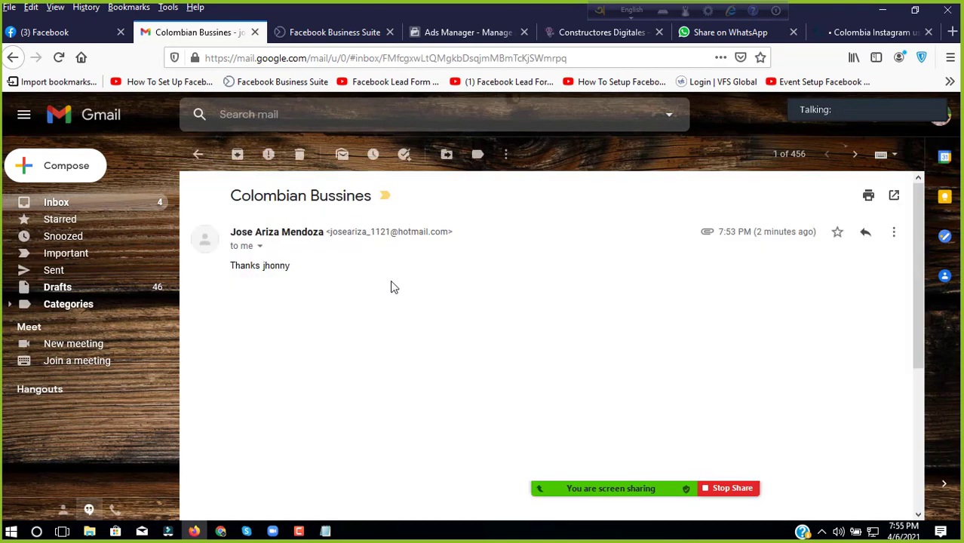
pyautogui.scroll(-5, 390, 285)
pyautogui.scroll(-2, 391, 286)
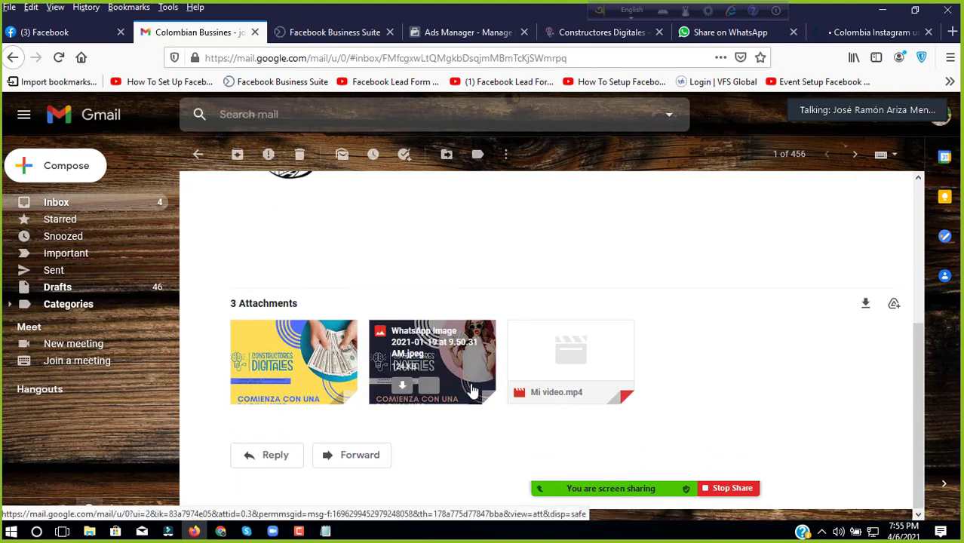
pyautogui.moveTo(570, 333)
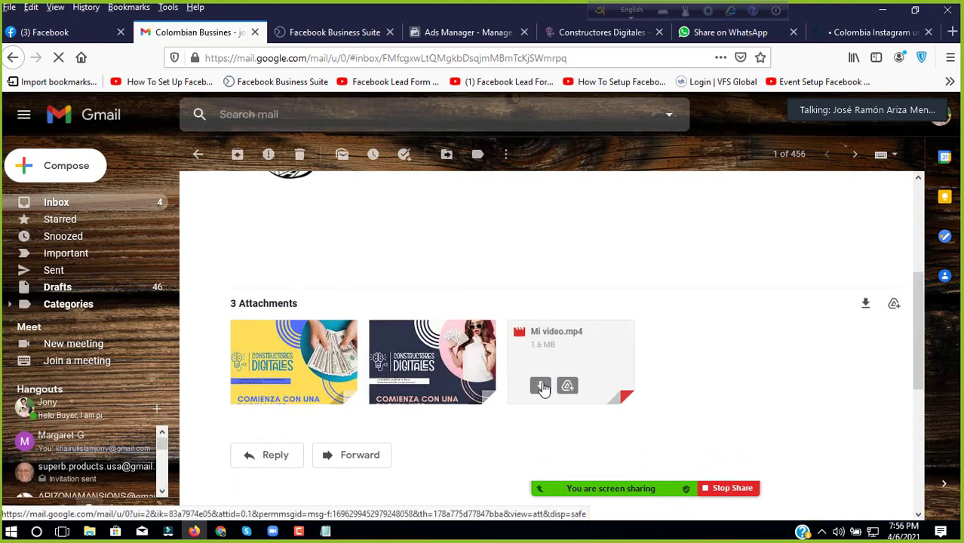
pyautogui.click(542, 387)
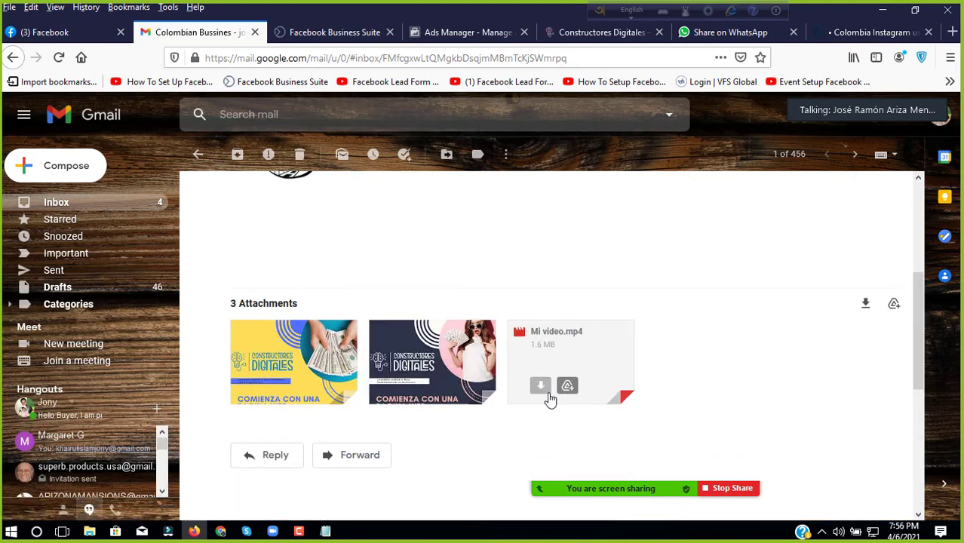
pyautogui.click(396, 296)
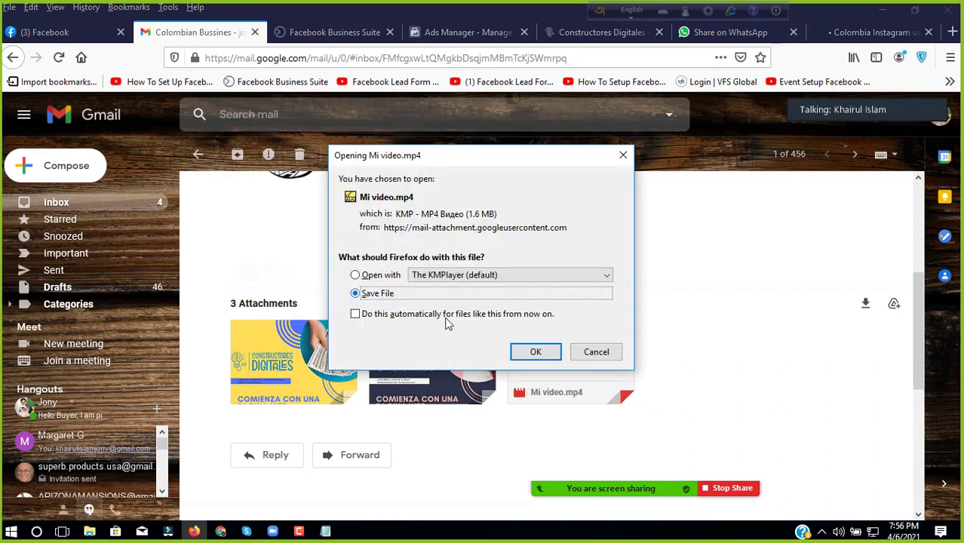
pyautogui.click(531, 353)
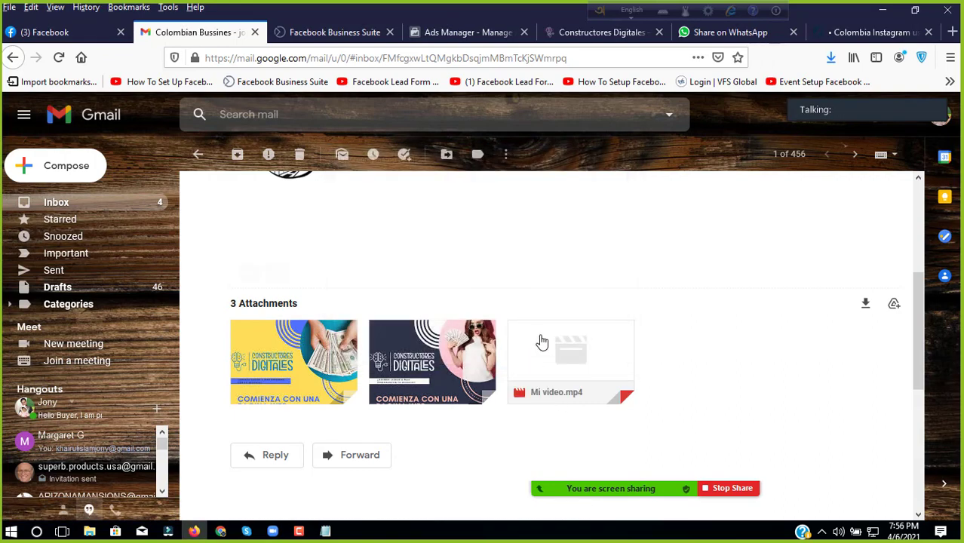
pyautogui.click(830, 58)
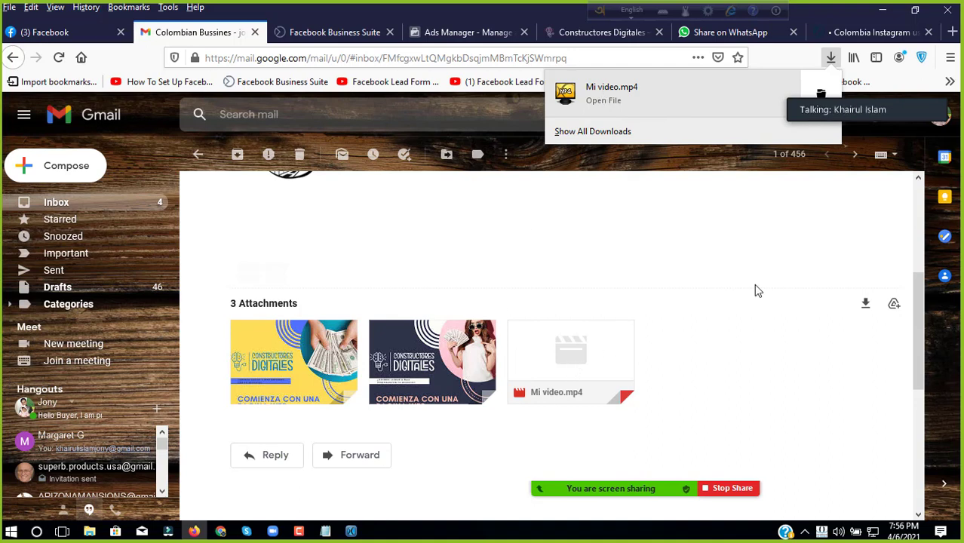
# Step: Close the downloads list and switch to KMPlayer playing Mi video.mp4
pyautogui.press('Escape')
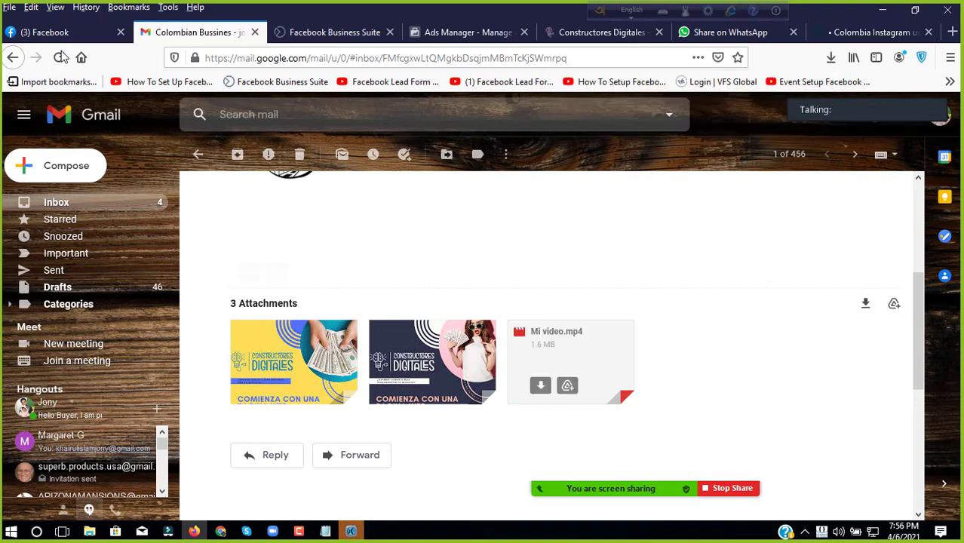
pyautogui.moveTo(627, 379); pyautogui.dragTo(538, 381)
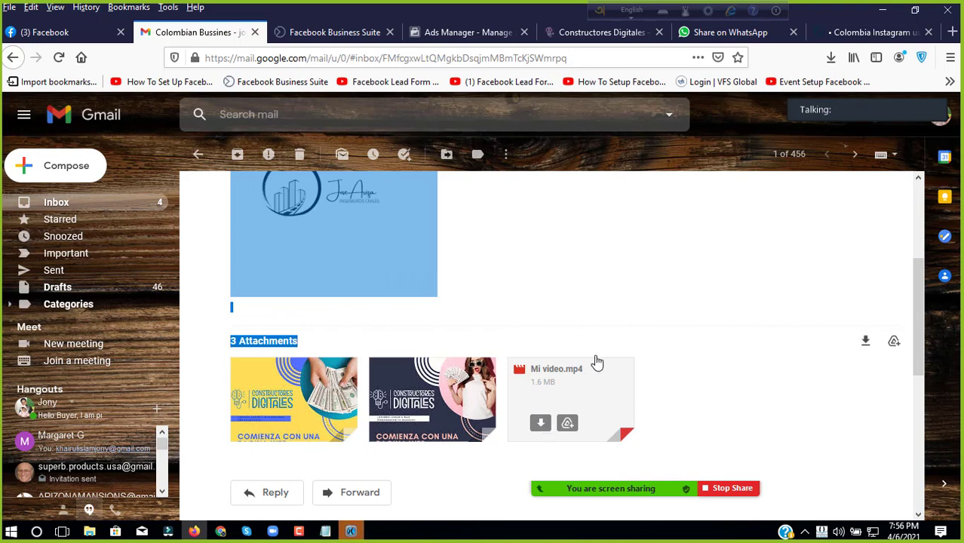
pyautogui.scroll(-1, 468, 452)
pyautogui.click(355, 532)
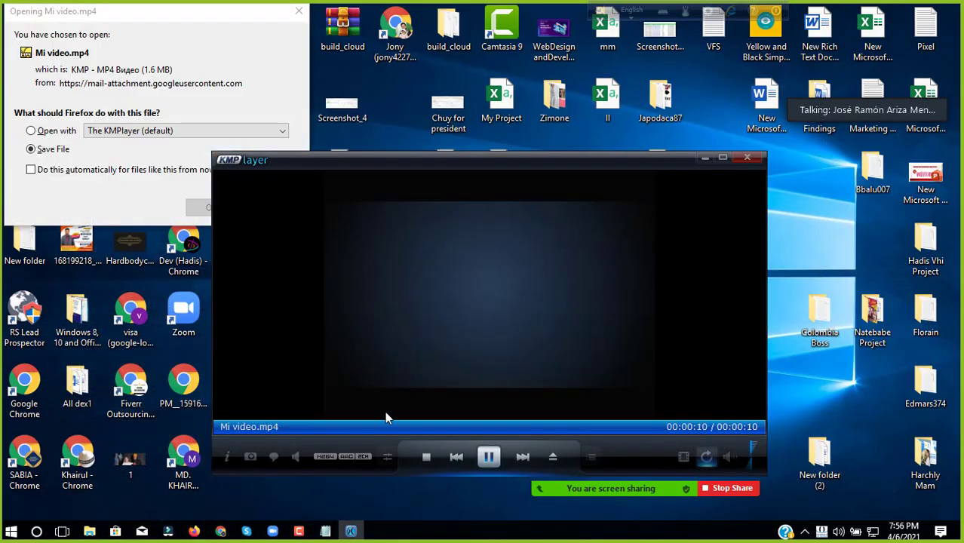
# Step: Preview Mi video.mp4 by seeking to its start, middle and end, then close KMPlayer
pyautogui.click(269, 206)
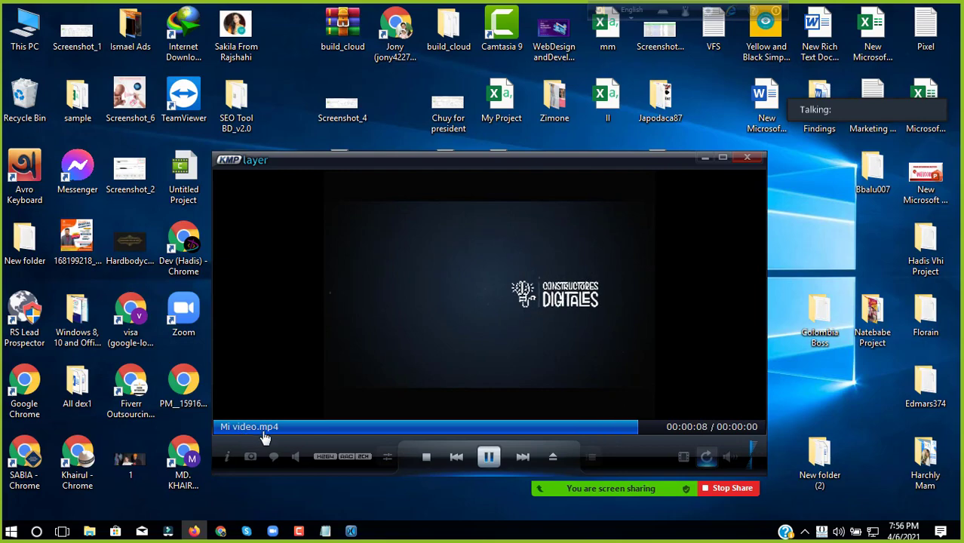
pyautogui.click(267, 436)
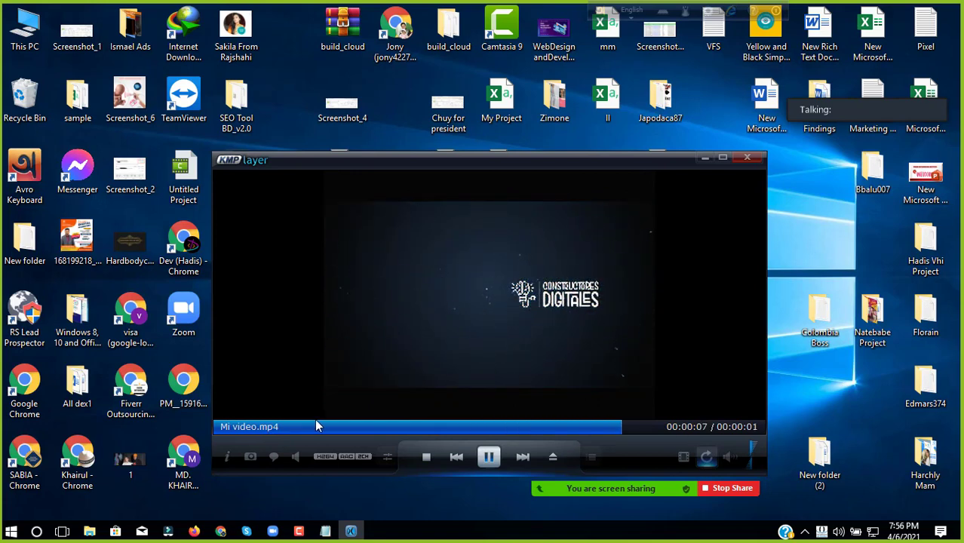
pyautogui.click(667, 427)
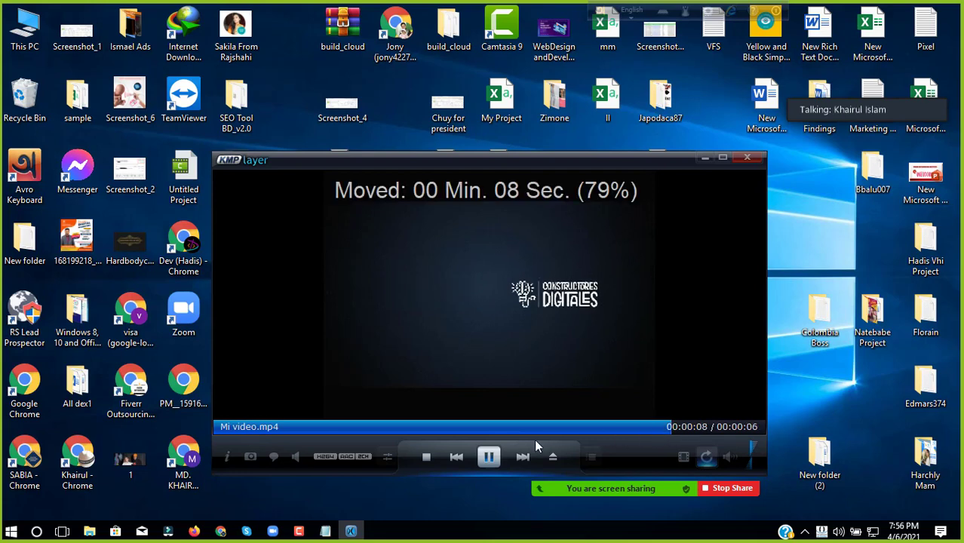
pyautogui.moveTo(534, 439); pyautogui.dragTo(528, 443)
pyautogui.click(488, 430)
pyautogui.click(358, 431)
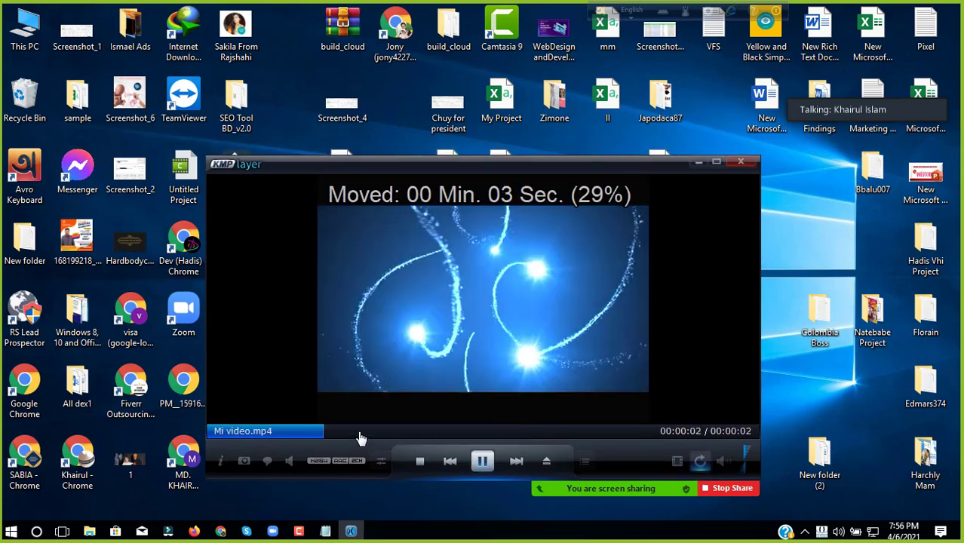
pyautogui.click(261, 435)
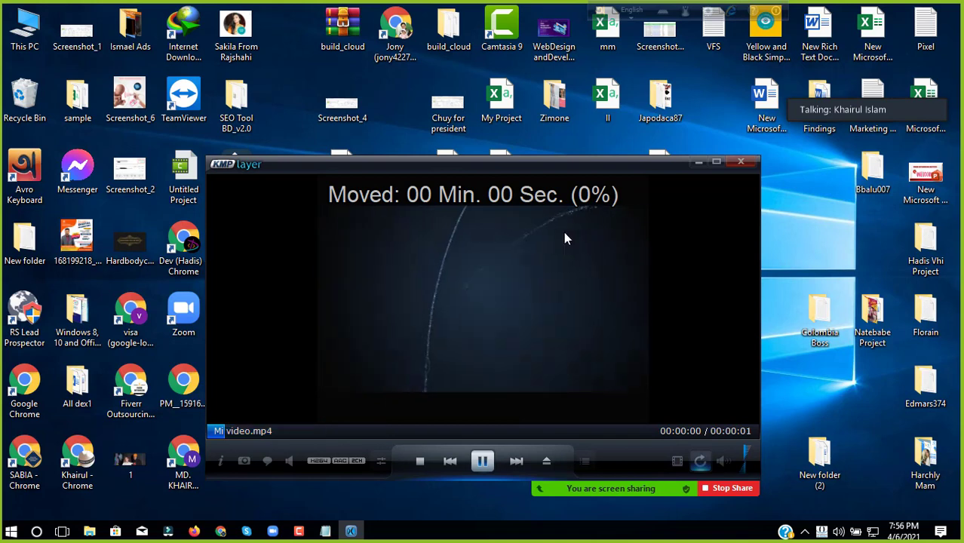
pyautogui.click(371, 422)
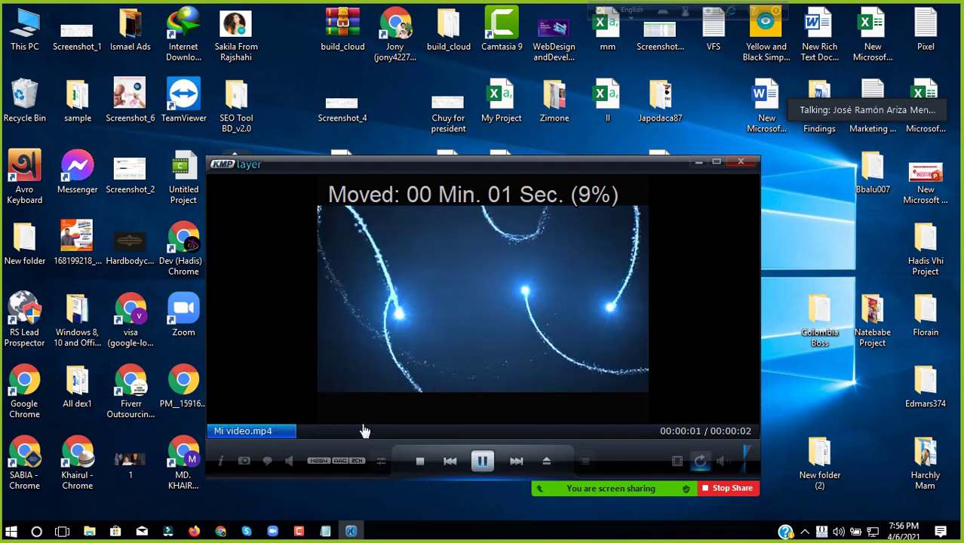
pyautogui.click(430, 432)
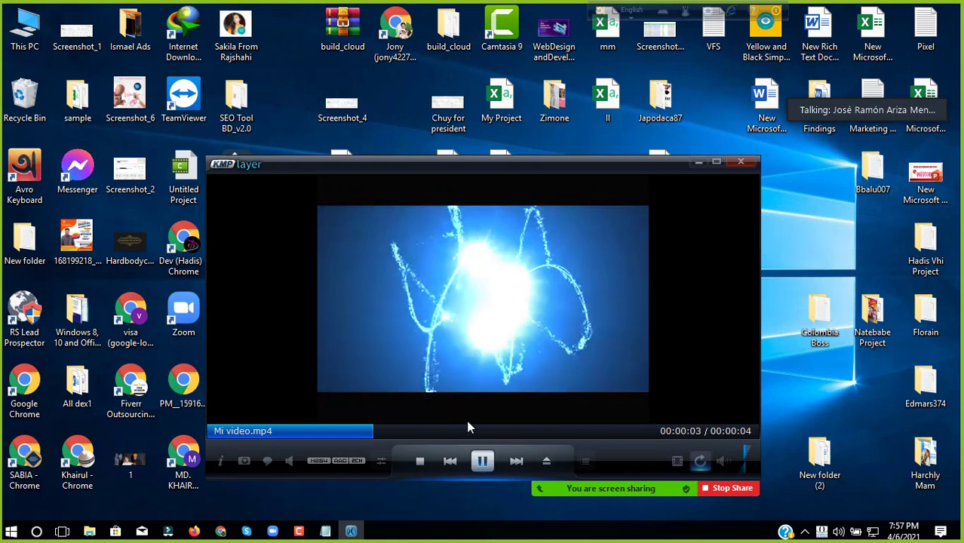
pyautogui.click(483, 432)
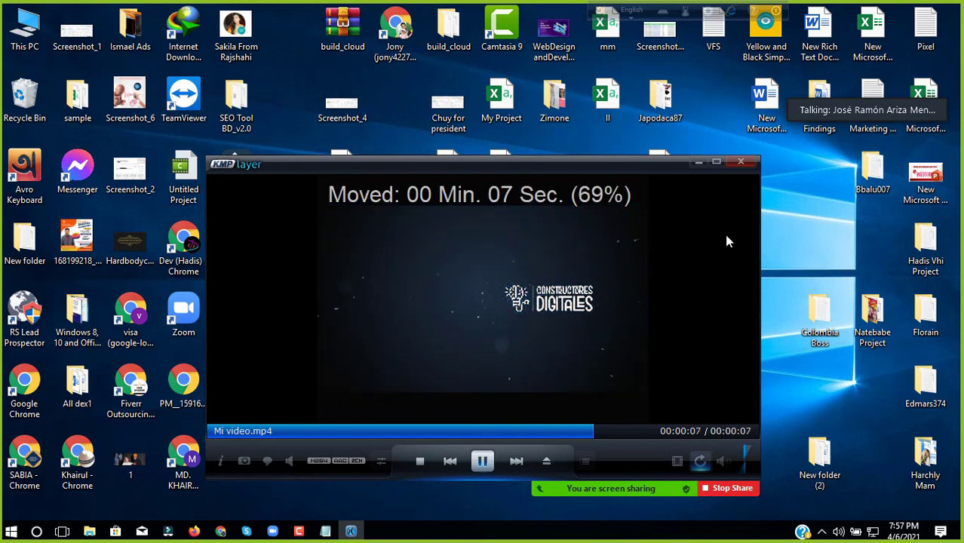
pyautogui.click(740, 162)
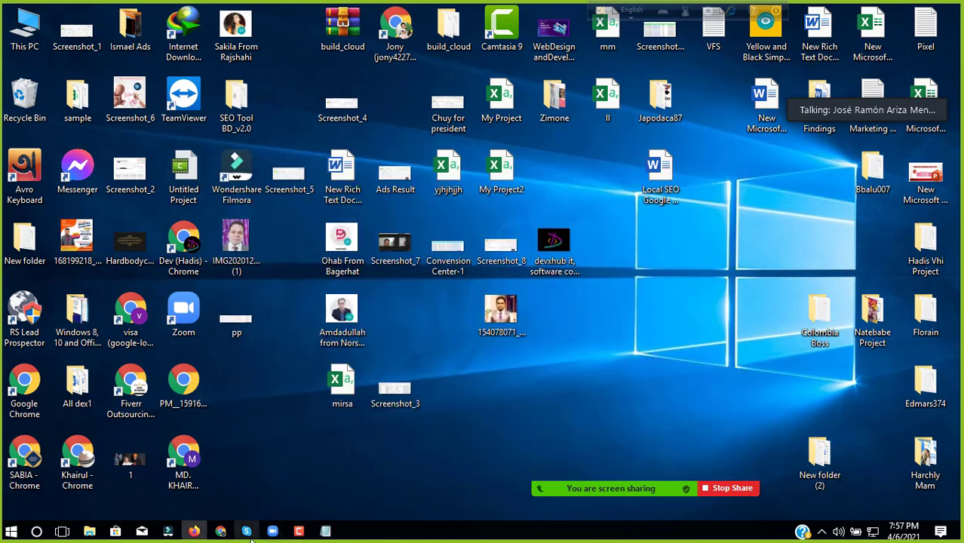
# Step: Save both WhatsApp Image attachments (1.49.38 PM and 9.50.31 AM) from the Gmail message
pyautogui.click(194, 531)
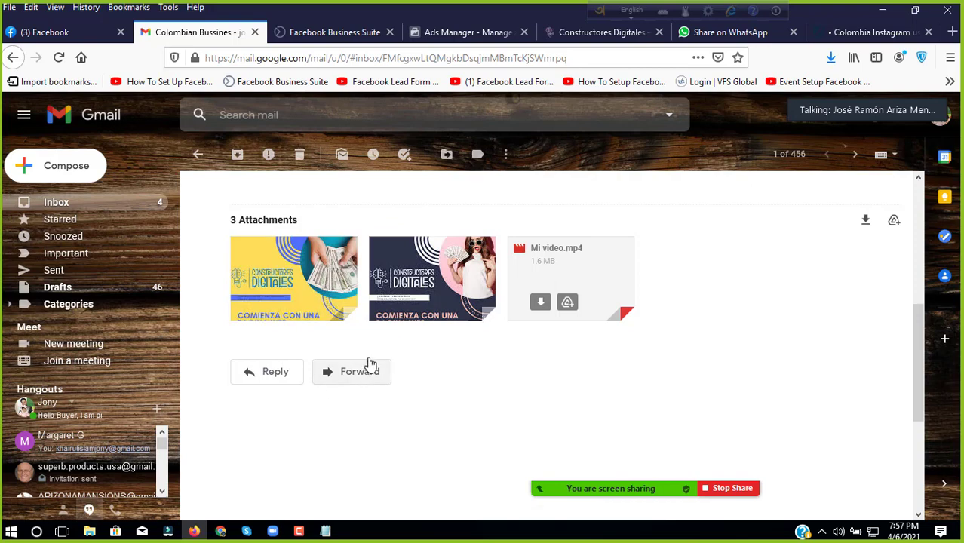
pyautogui.scroll(-2, 400, 289)
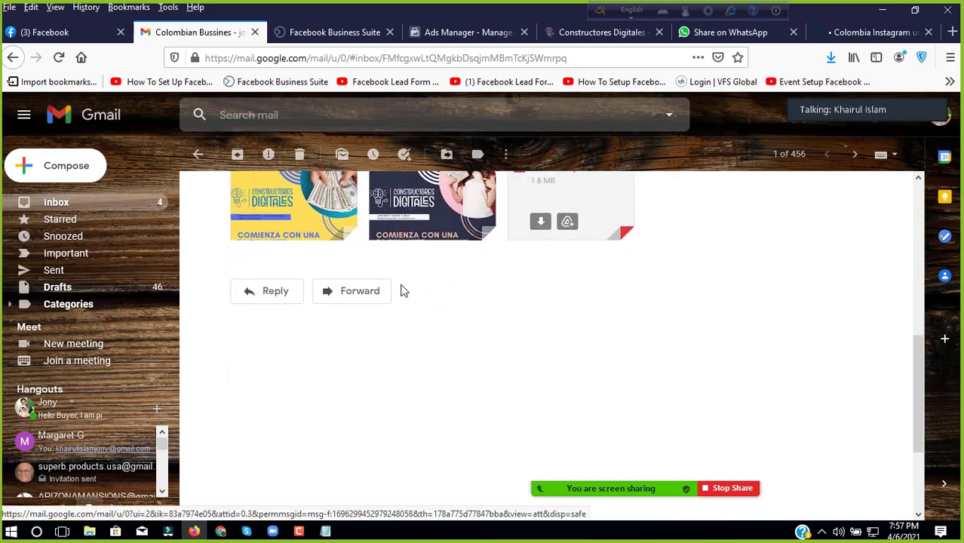
pyautogui.scroll(4, 392, 295)
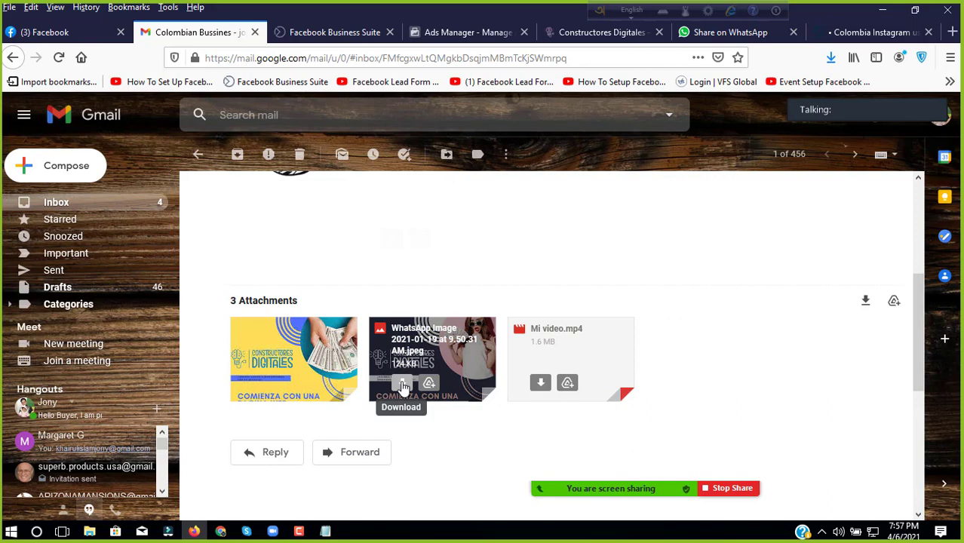
pyautogui.click(404, 386)
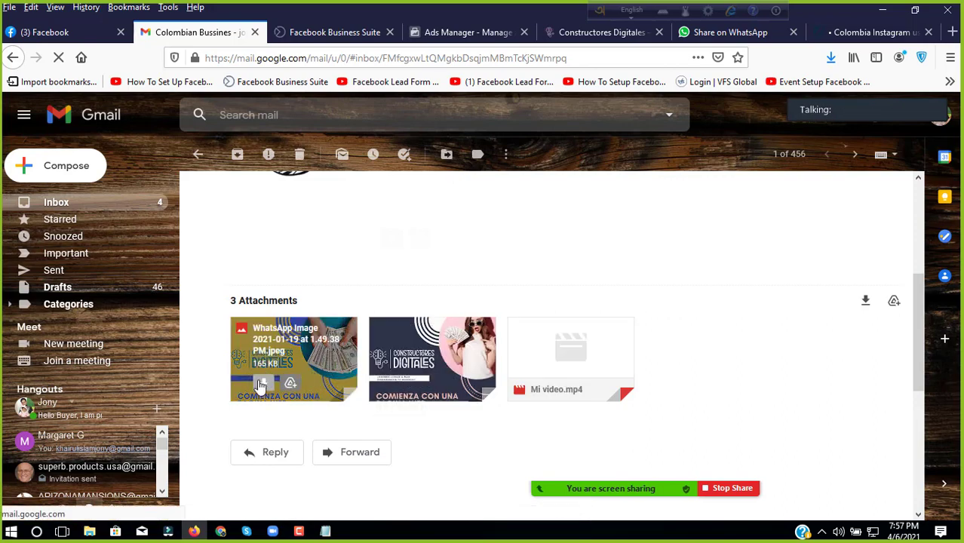
pyautogui.click(260, 385)
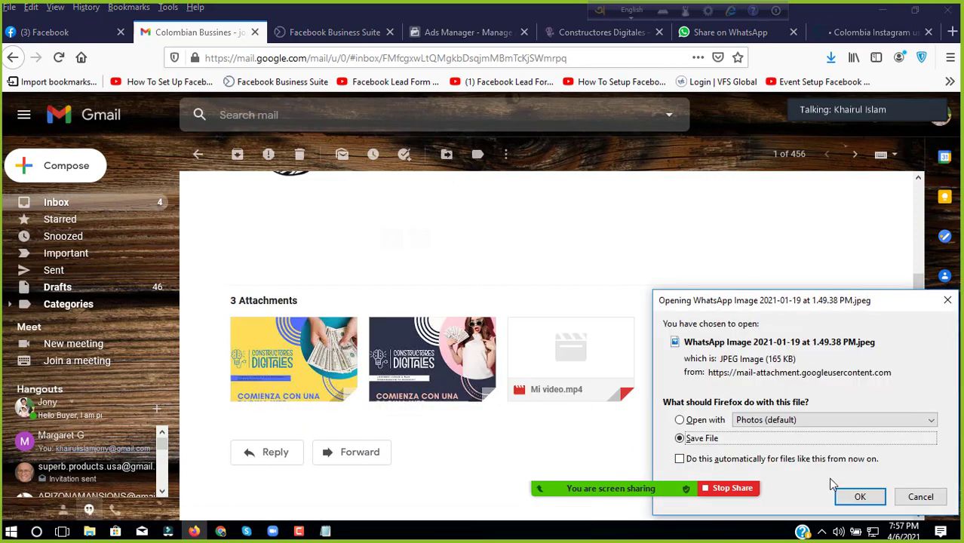
pyautogui.click(858, 495)
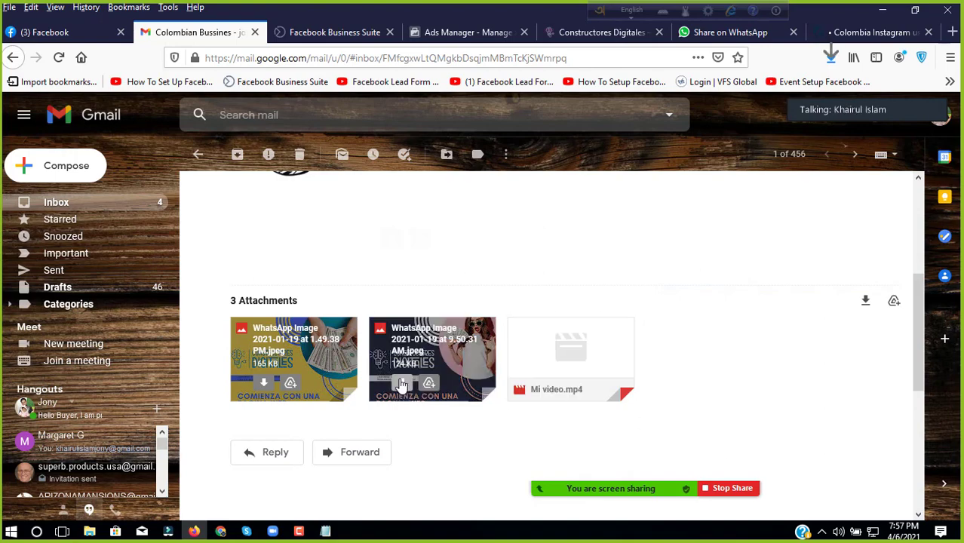
pyautogui.click(402, 384)
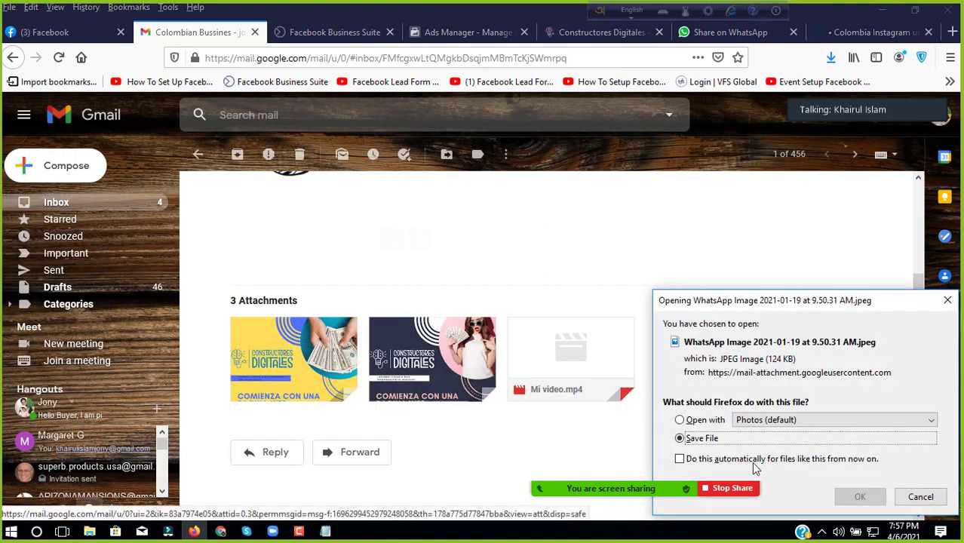
pyautogui.click(860, 496)
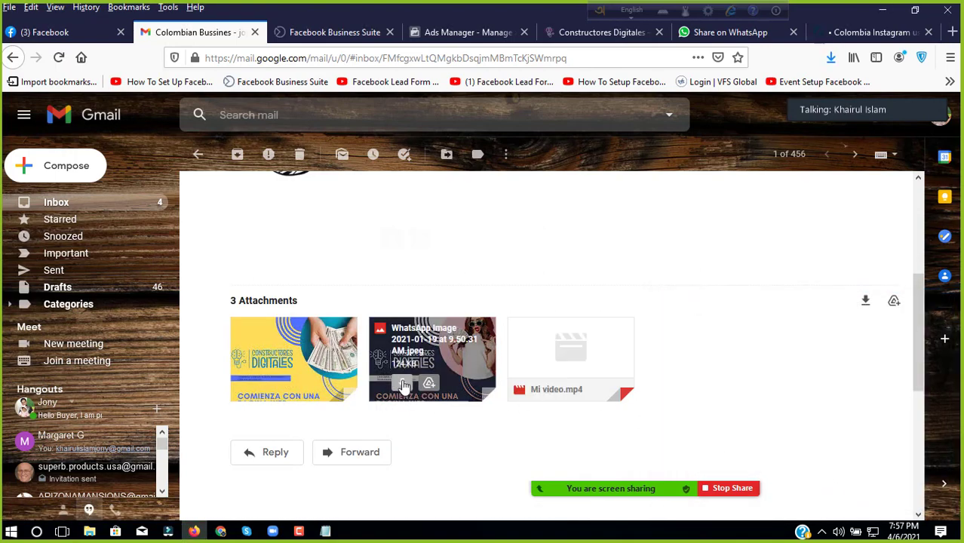
pyautogui.click(404, 384)
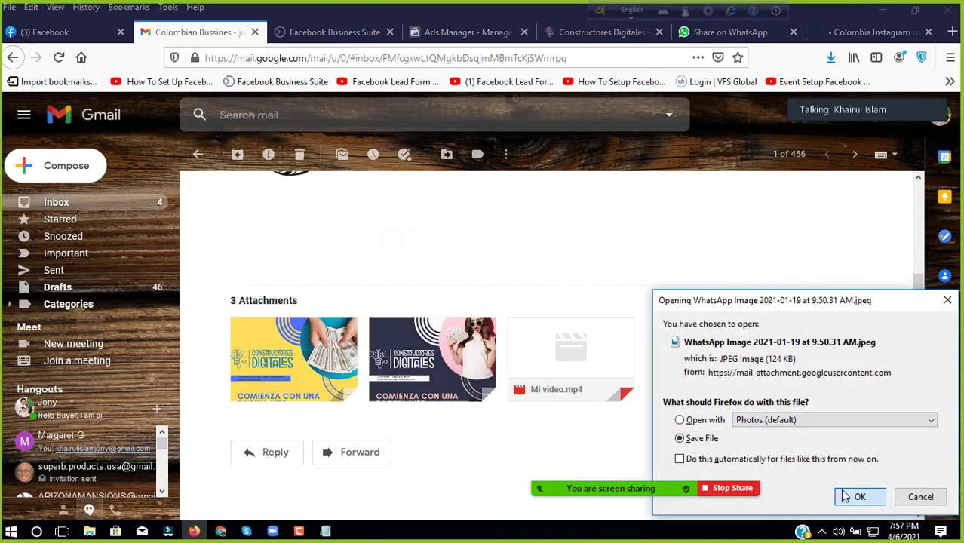
pyautogui.click(845, 496)
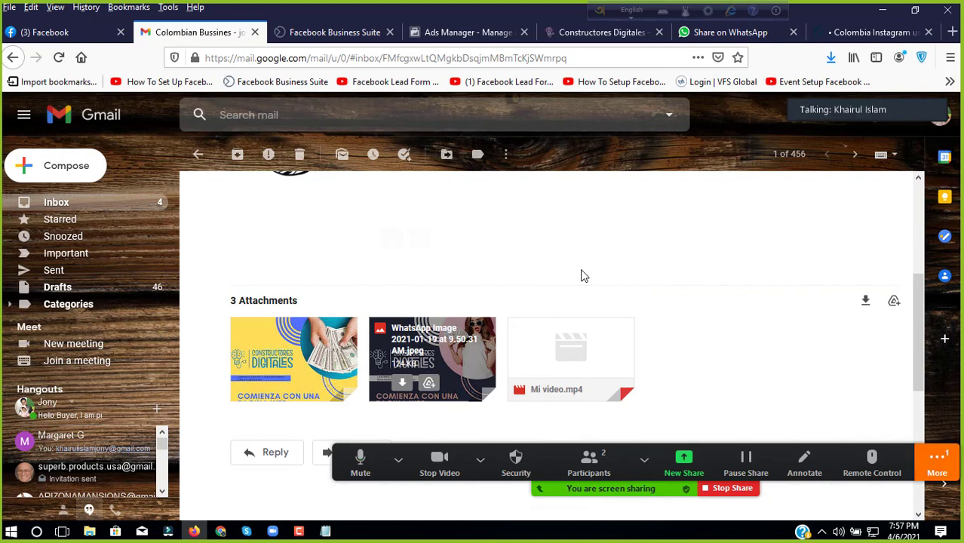
# Step: Browse the PORQUE? and about-us sections of the Constructores Digitales site
pyautogui.click(615, 34)
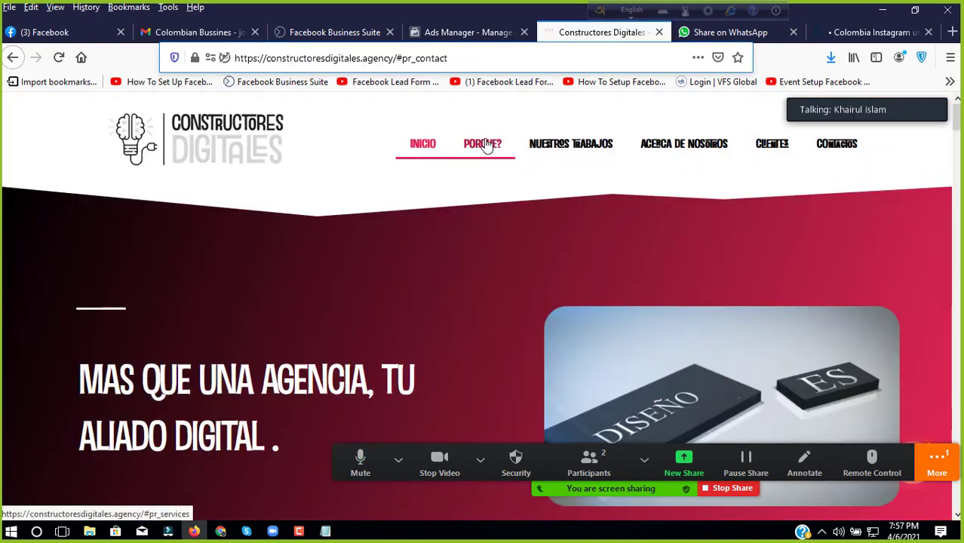
pyautogui.click(487, 143)
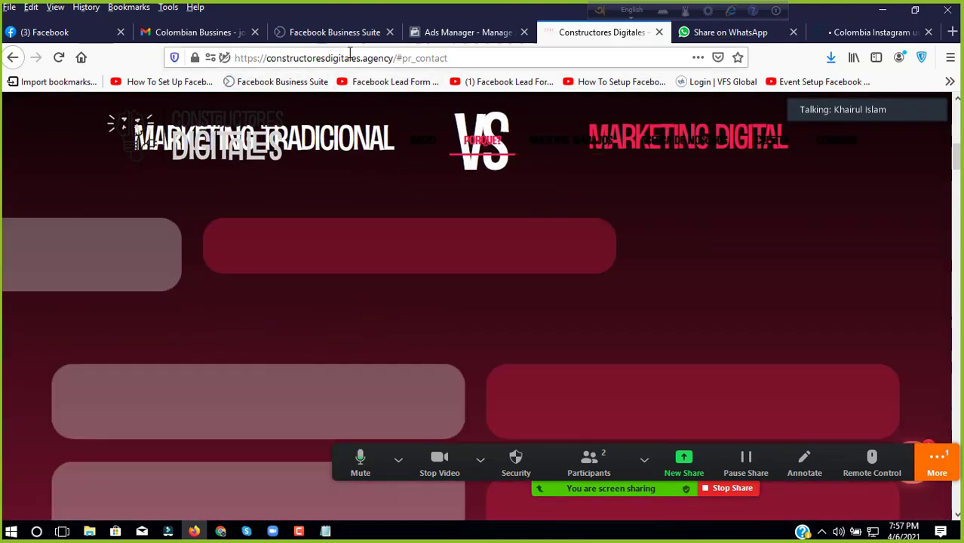
pyautogui.scroll(8, 616, 193)
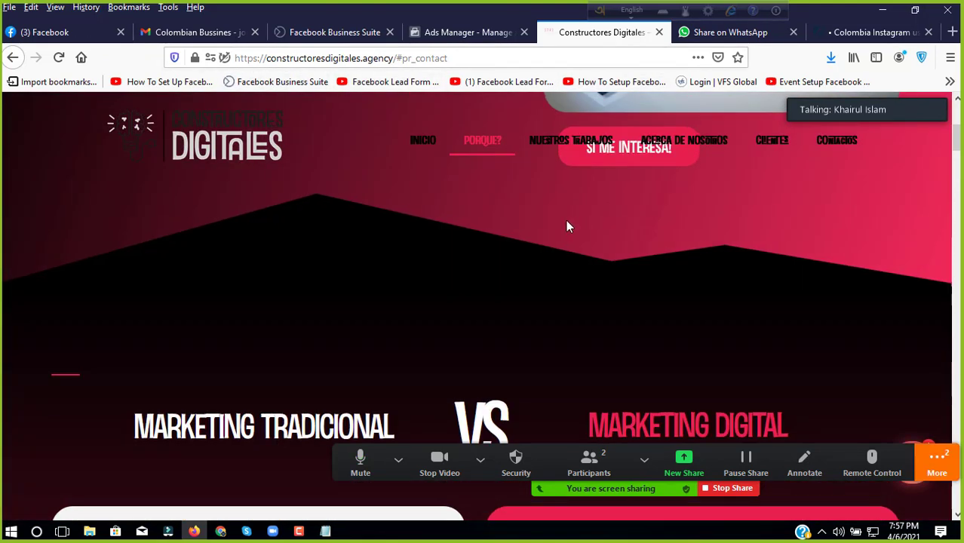
pyautogui.click(685, 151)
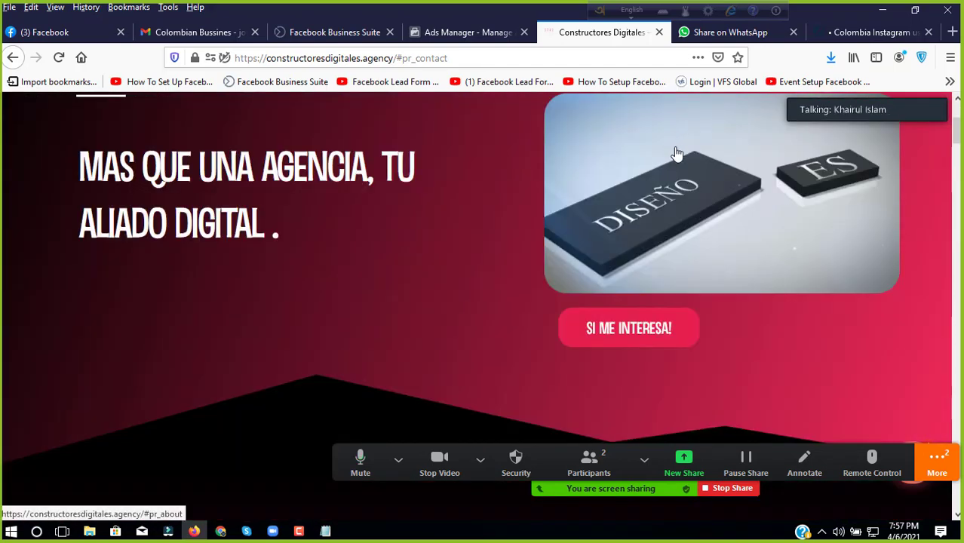
pyautogui.scroll(10, 693, 189)
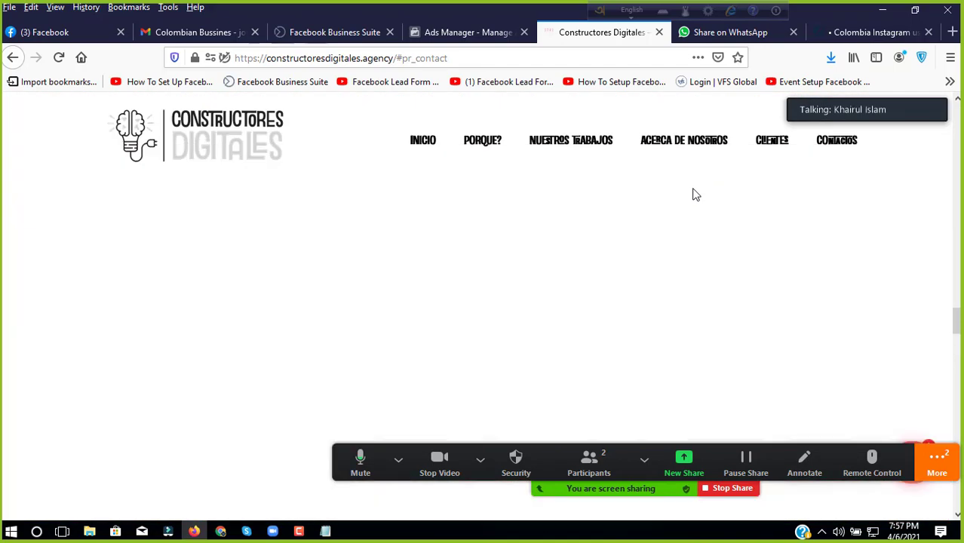
pyautogui.scroll(6, 695, 195)
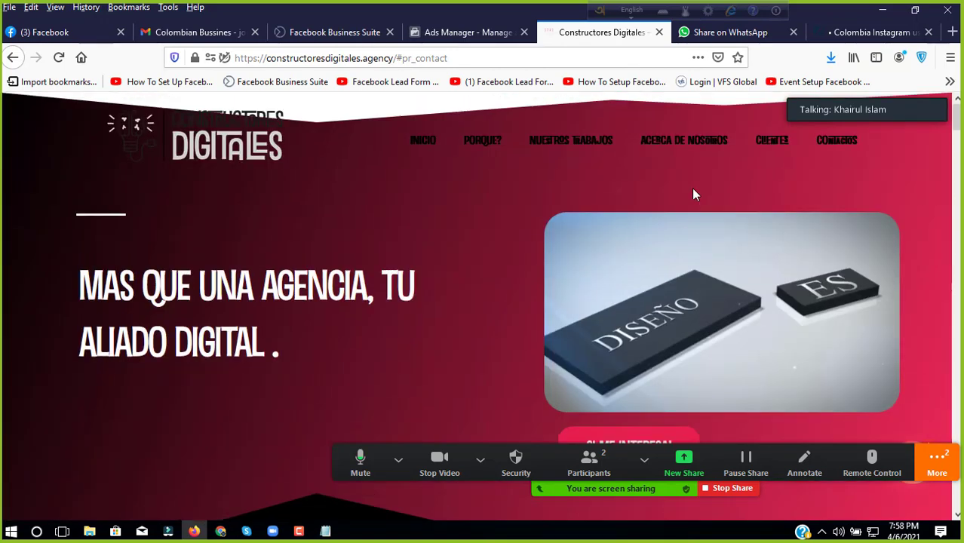
# Step: View the clients and works sections with client logos, then return to the hero banner
pyautogui.click(769, 145)
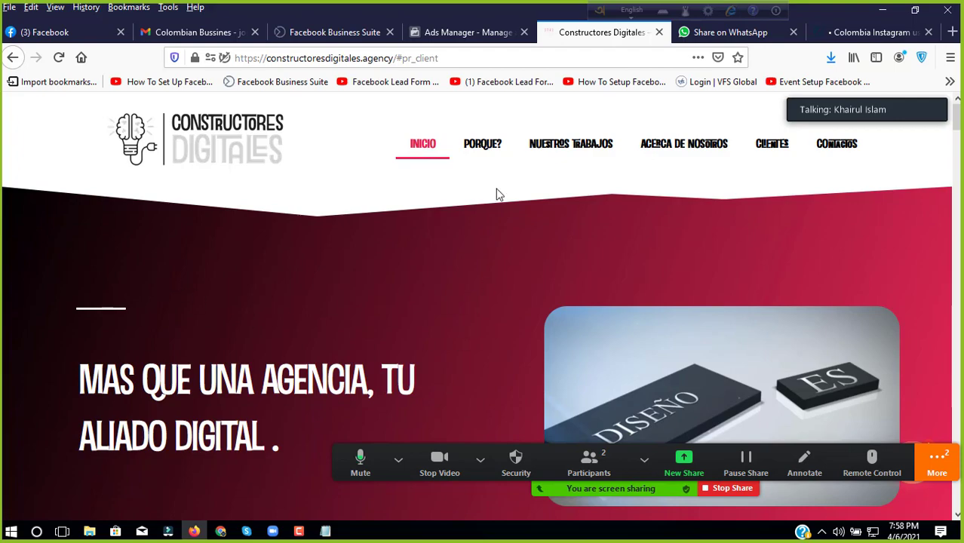
pyautogui.scroll(-10, 539, 274)
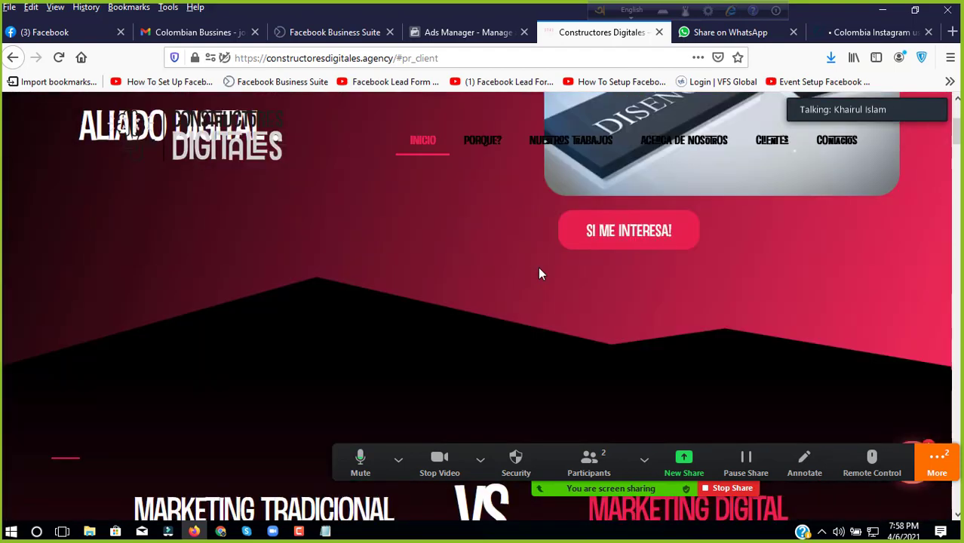
pyautogui.scroll(-12, 540, 274)
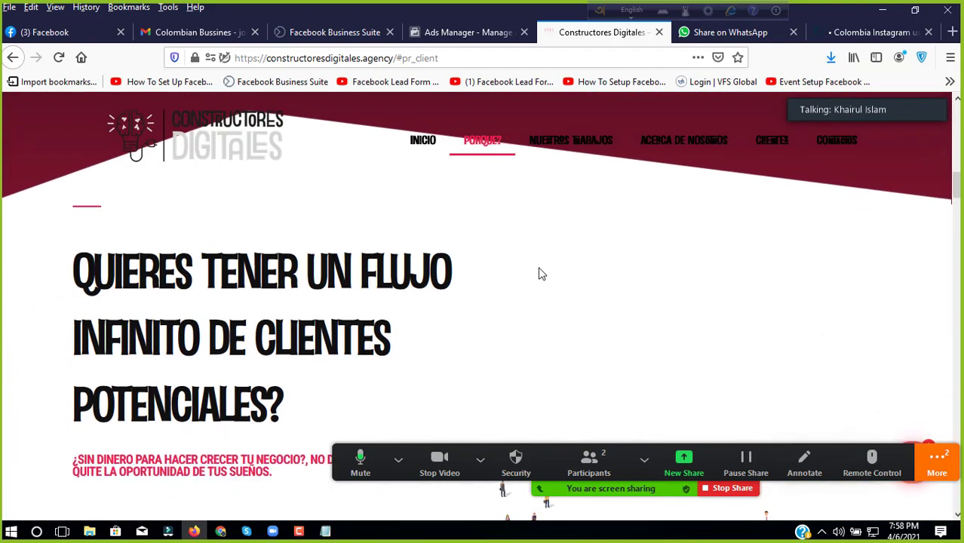
pyautogui.scroll(-15, 539, 273)
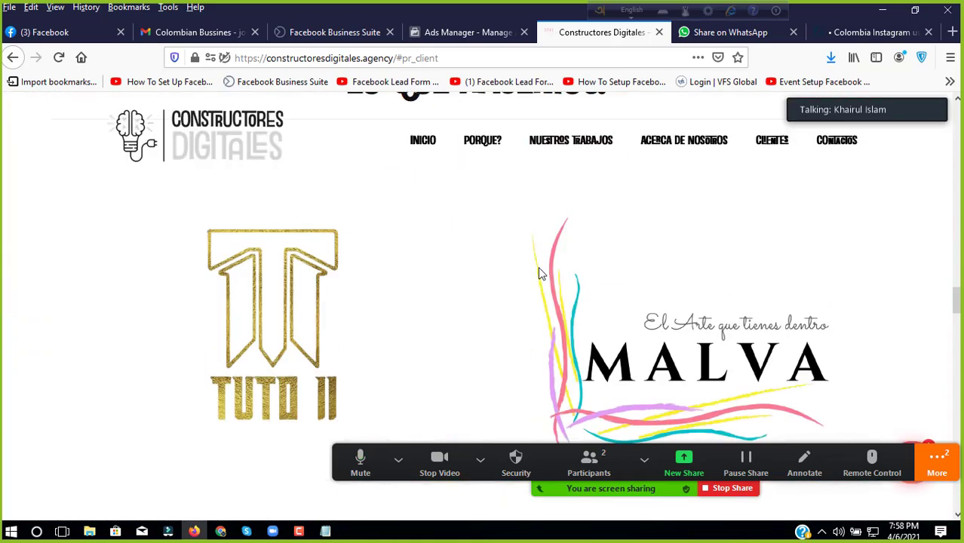
pyautogui.scroll(-5, 539, 274)
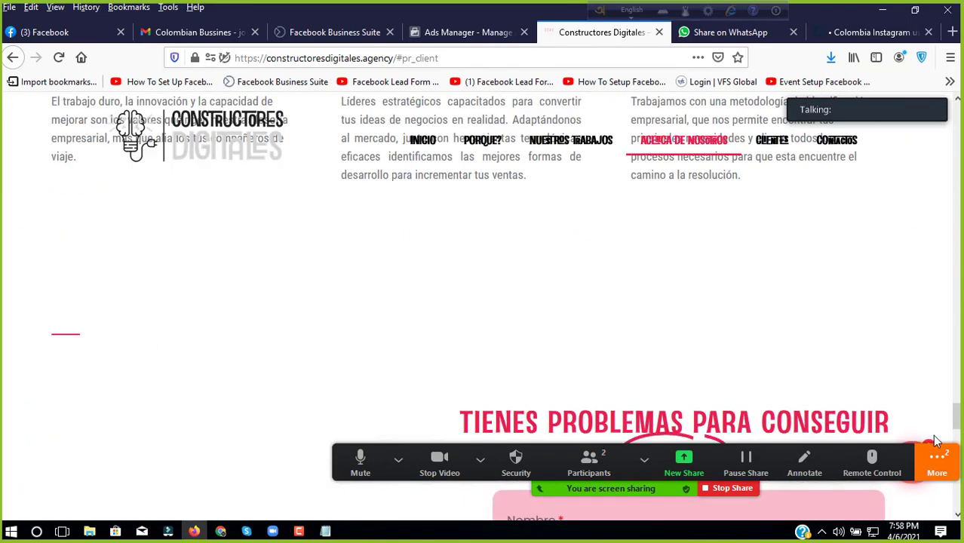
pyautogui.moveTo(957, 424); pyautogui.dragTo(956, 114)
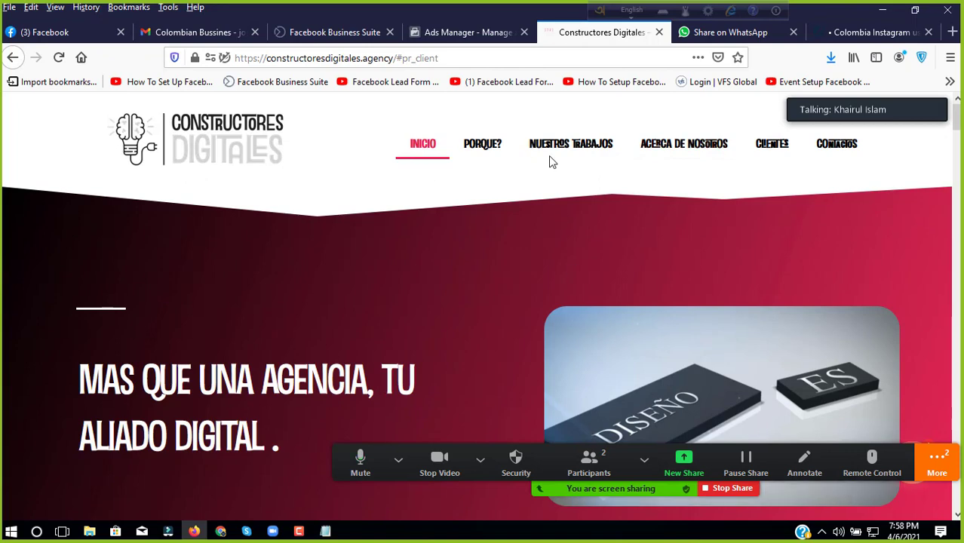
pyautogui.click(556, 147)
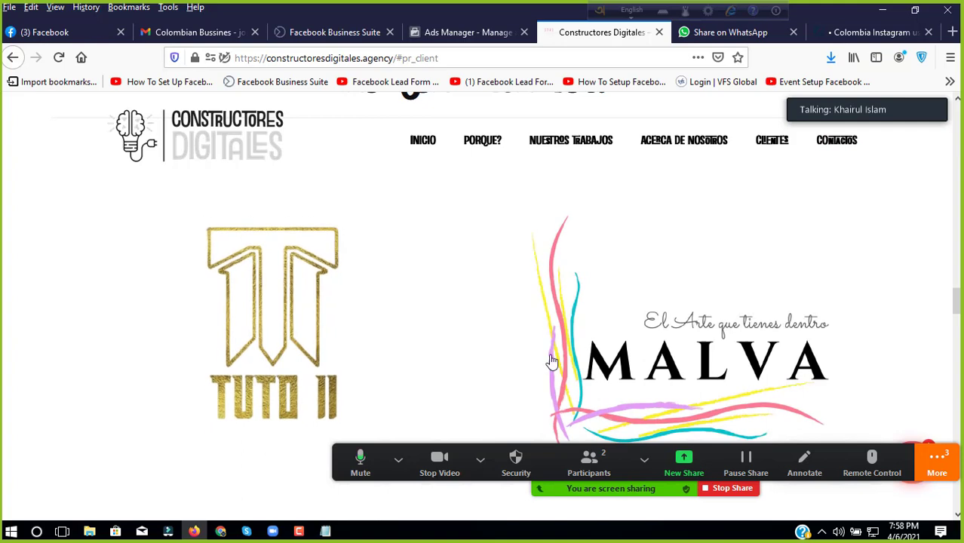
pyautogui.scroll(10, 252, 257)
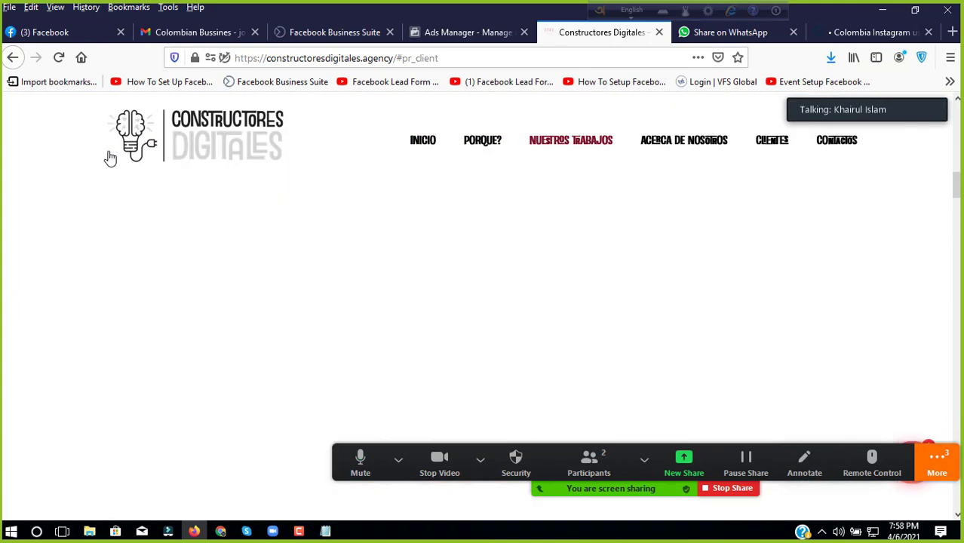
pyautogui.scroll(3, 110, 158)
pyautogui.hotkey('ctrl', 't')
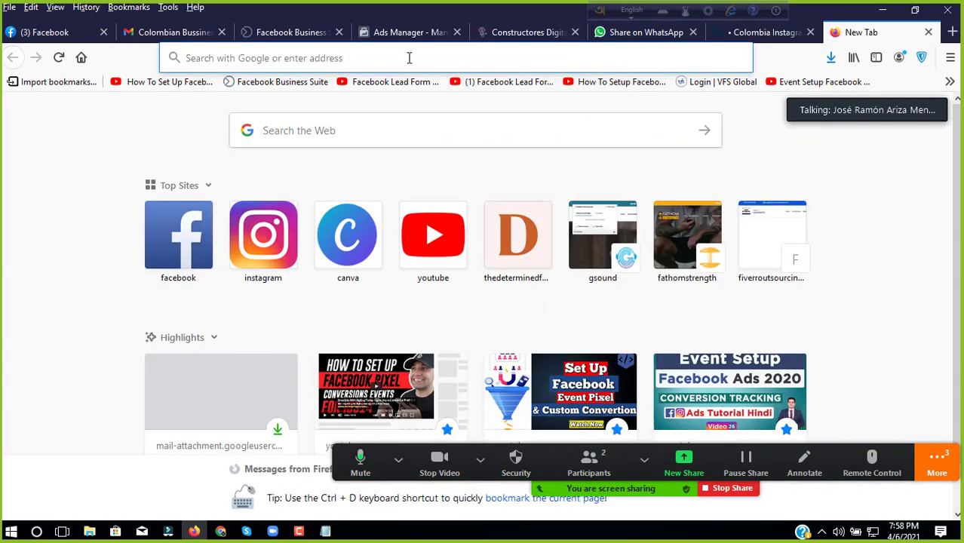
# Step: Search Google for devxhub in the new tab
pyautogui.click(409, 57)
pyautogui.write('de')
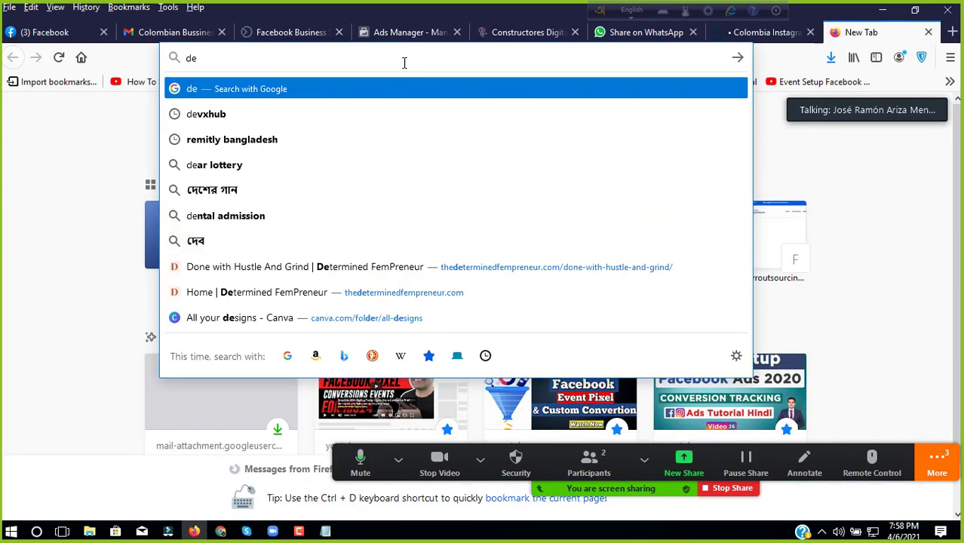
pyautogui.click(294, 118)
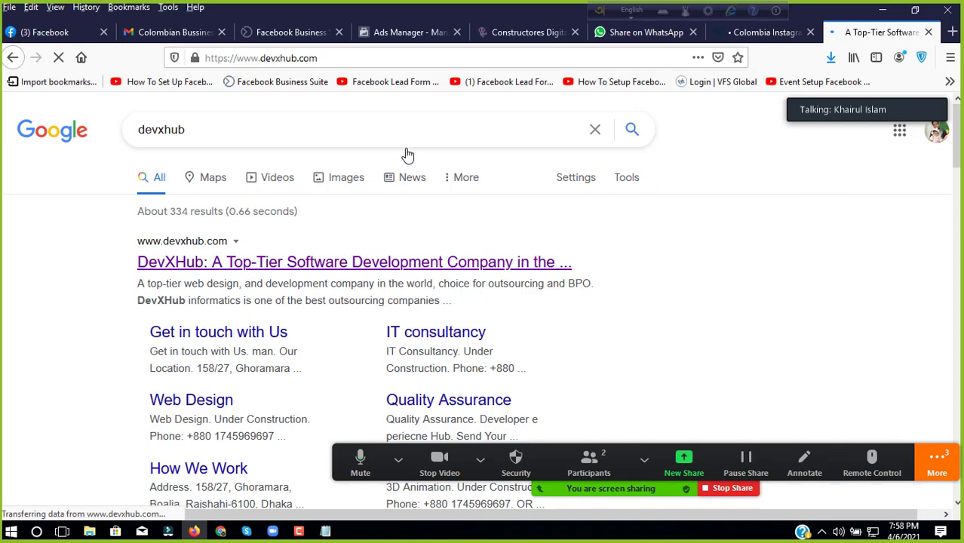
pyautogui.click(295, 60)
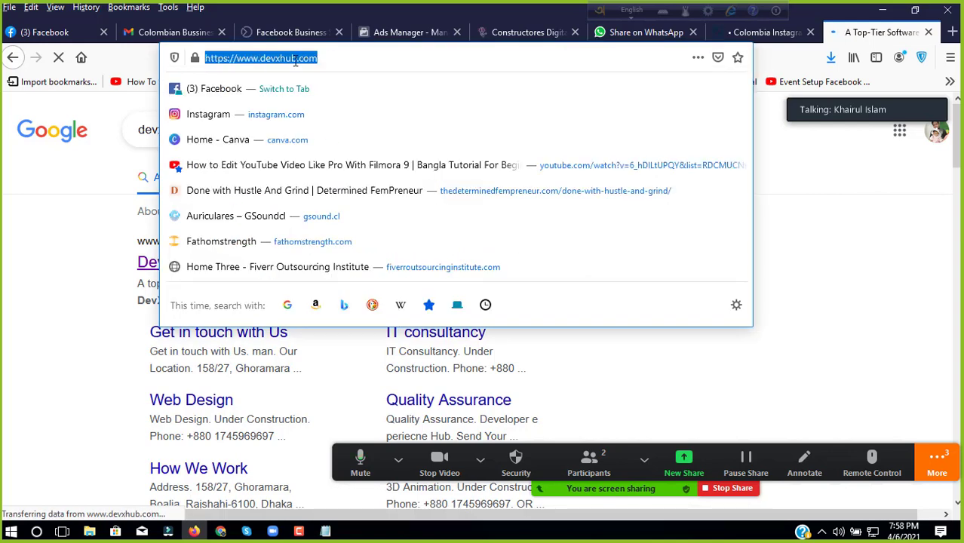
pyautogui.rightClick(296, 61)
pyautogui.click(341, 105)
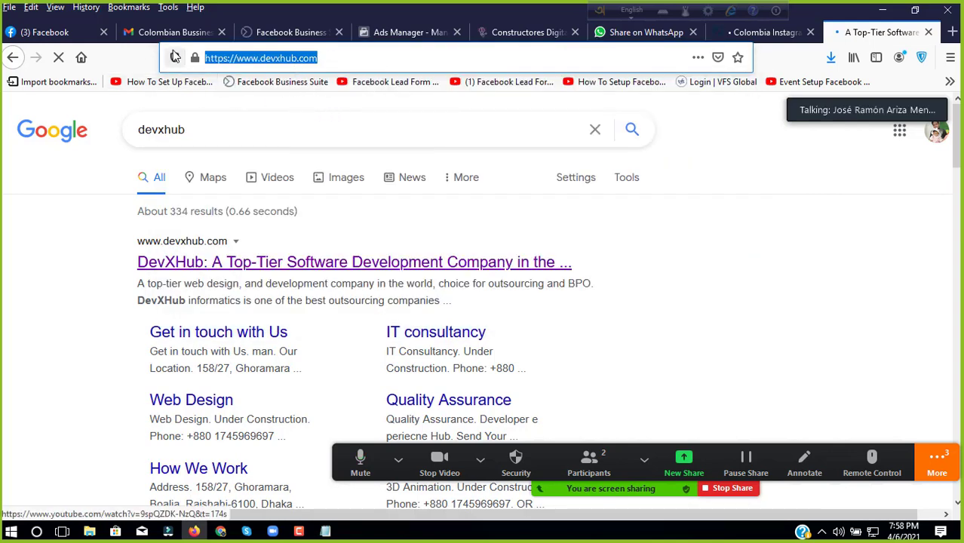
pyautogui.click(172, 33)
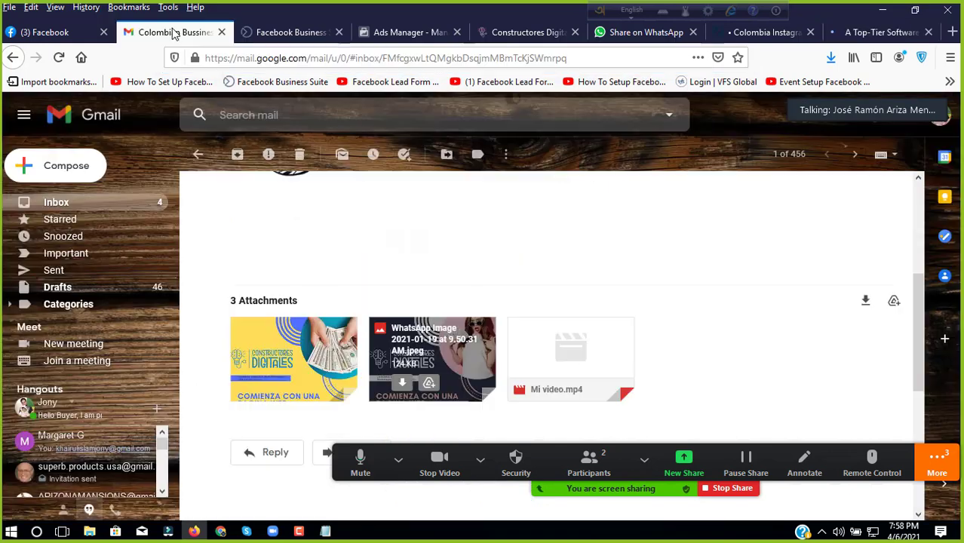
pyautogui.click(276, 454)
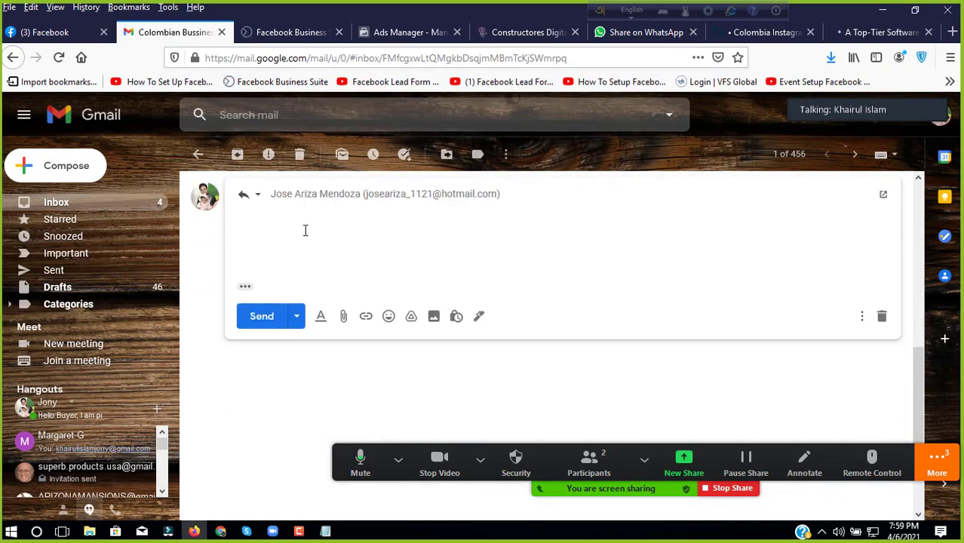
pyautogui.rightClick(310, 216)
pyautogui.click(356, 282)
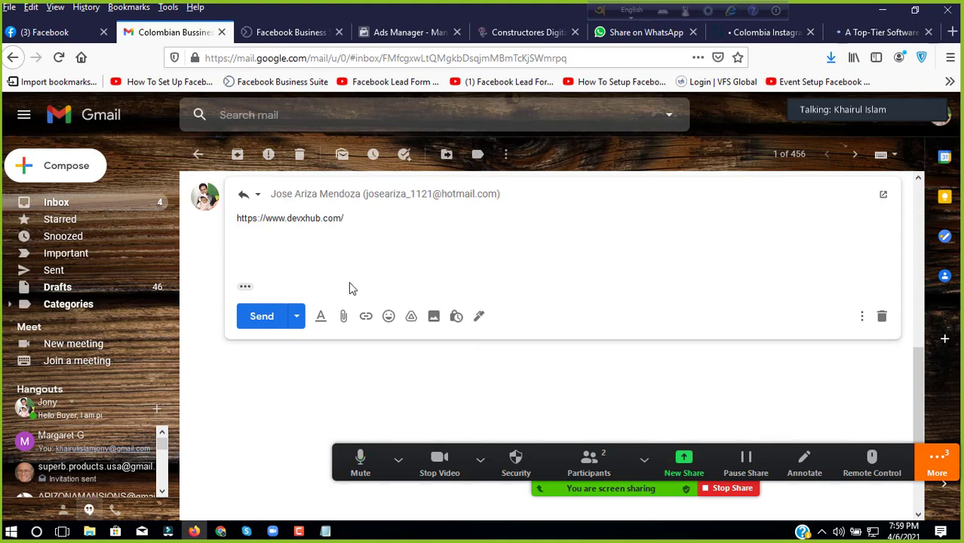
pyautogui.click(259, 317)
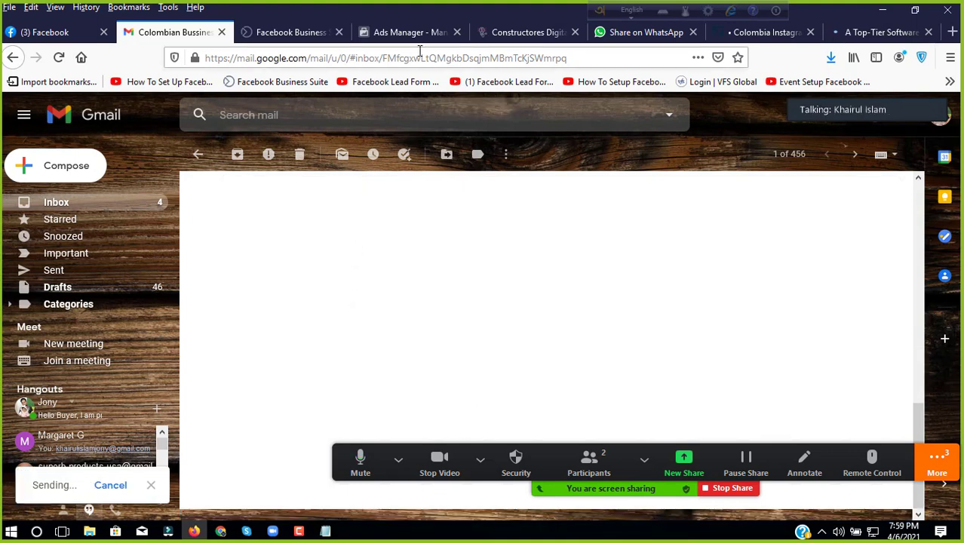
pyautogui.click(877, 31)
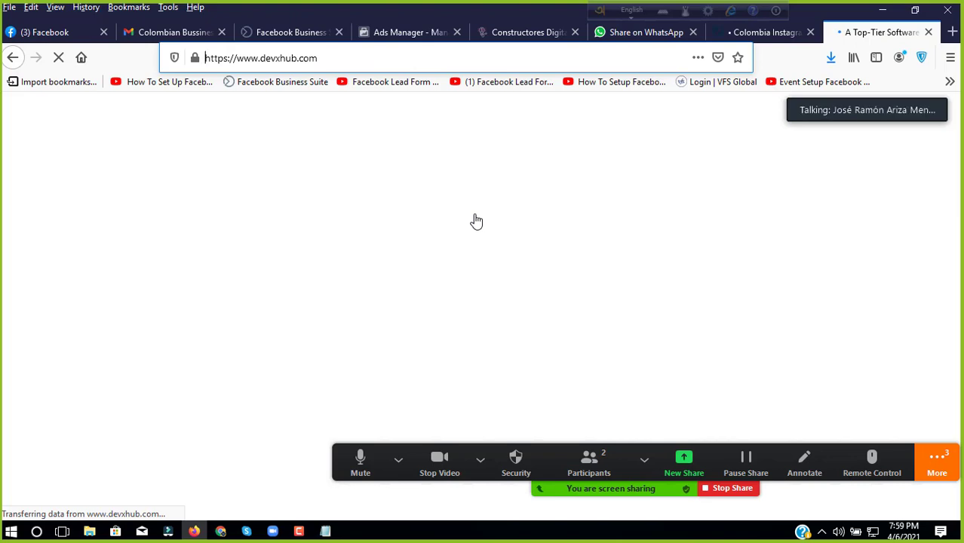
# Step: Close the devxhub, Statista, WhatsApp and Constructores Digitales tabs
pyautogui.click(928, 32)
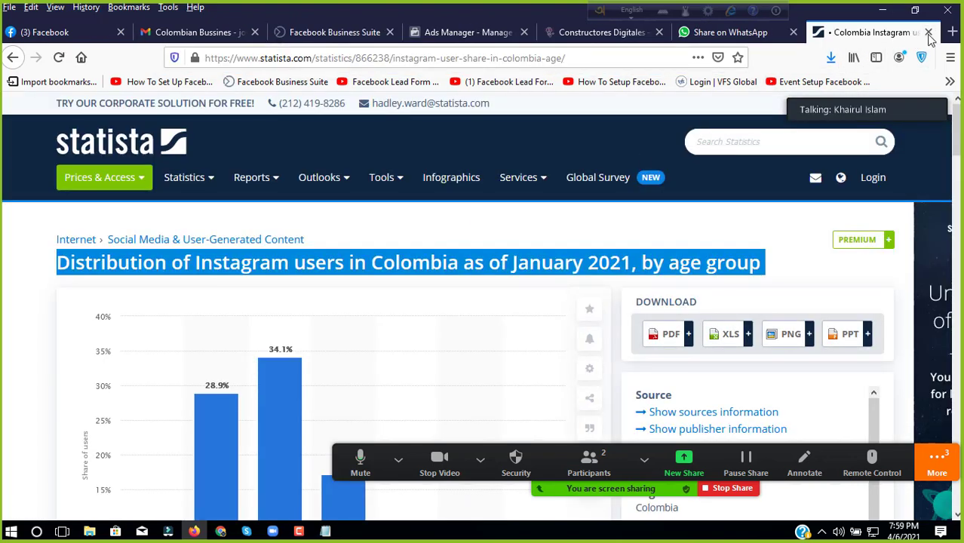
pyautogui.click(929, 31)
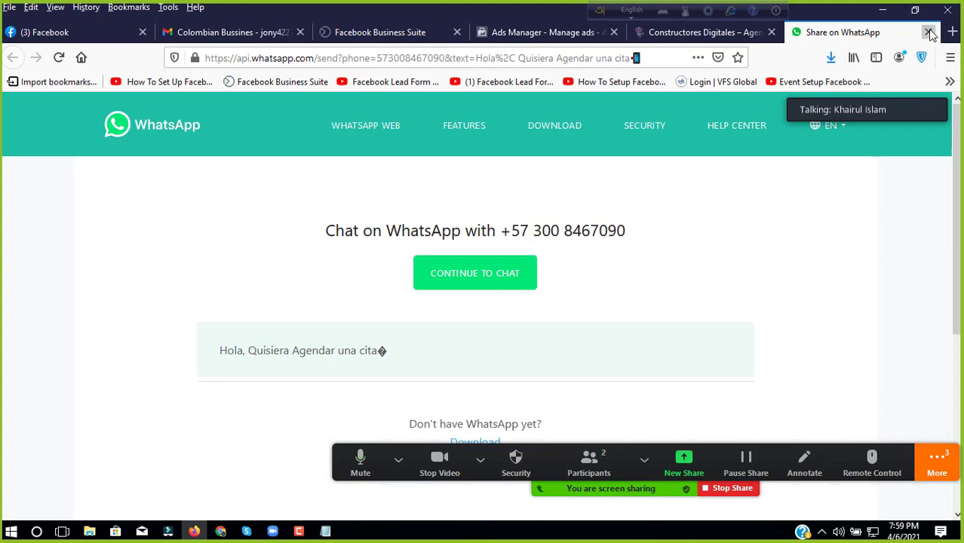
pyautogui.click(928, 31)
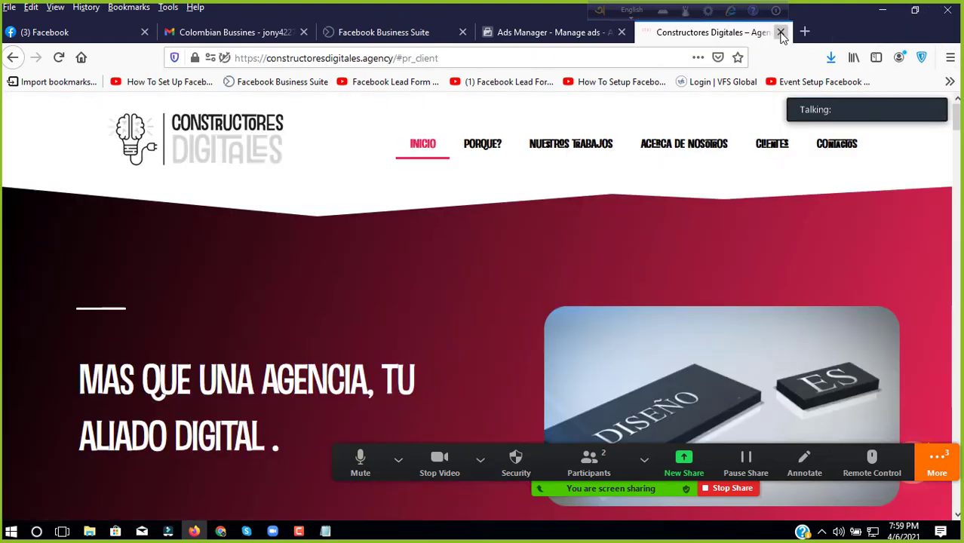
pyautogui.click(782, 32)
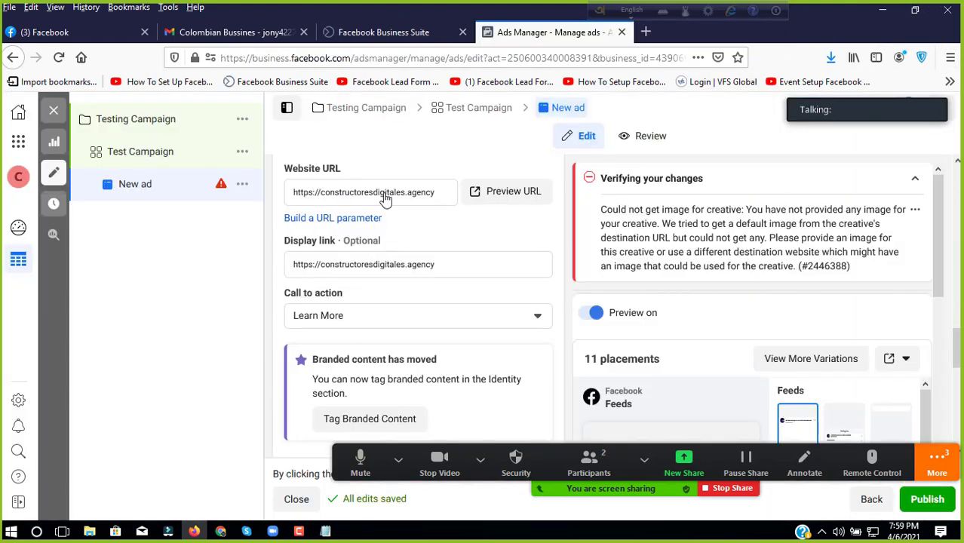
pyautogui.scroll(-5, 389, 226)
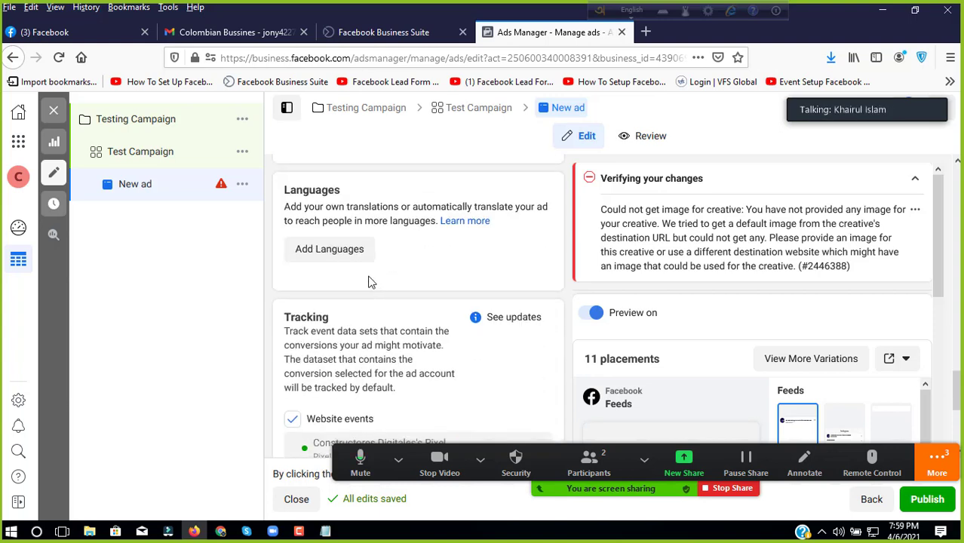
pyautogui.scroll(2, 362, 268)
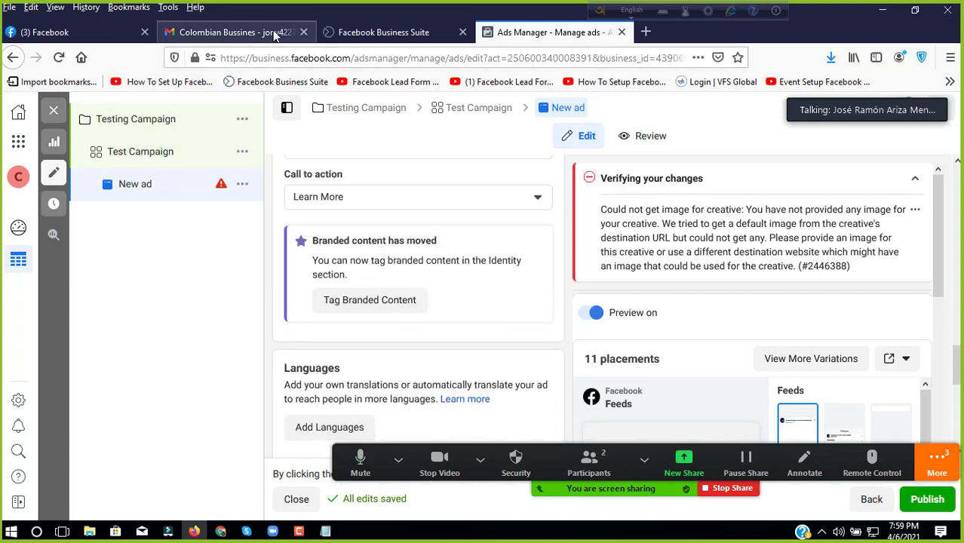
# Step: Return to the Ads Manager New ad editor showing the missing-image warning
pyautogui.click(276, 34)
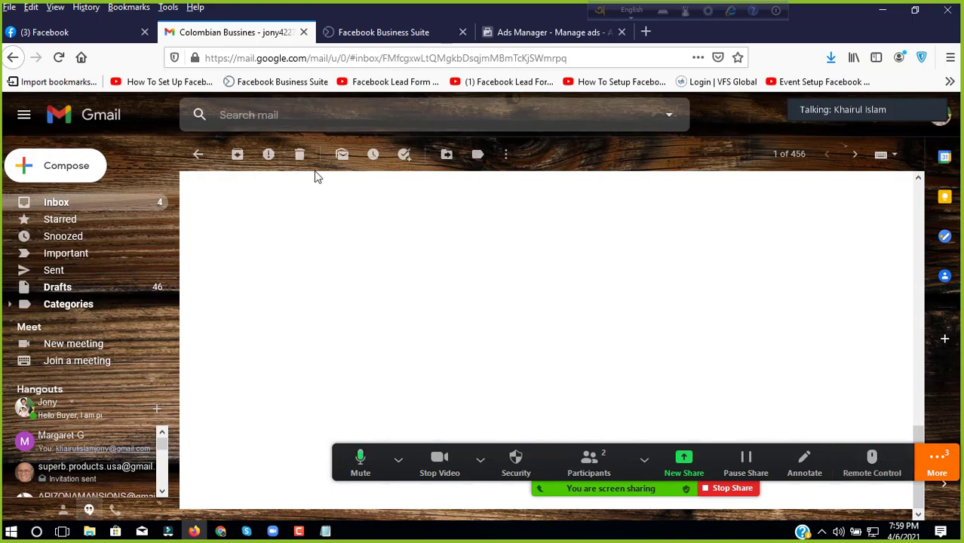
pyautogui.click(348, 42)
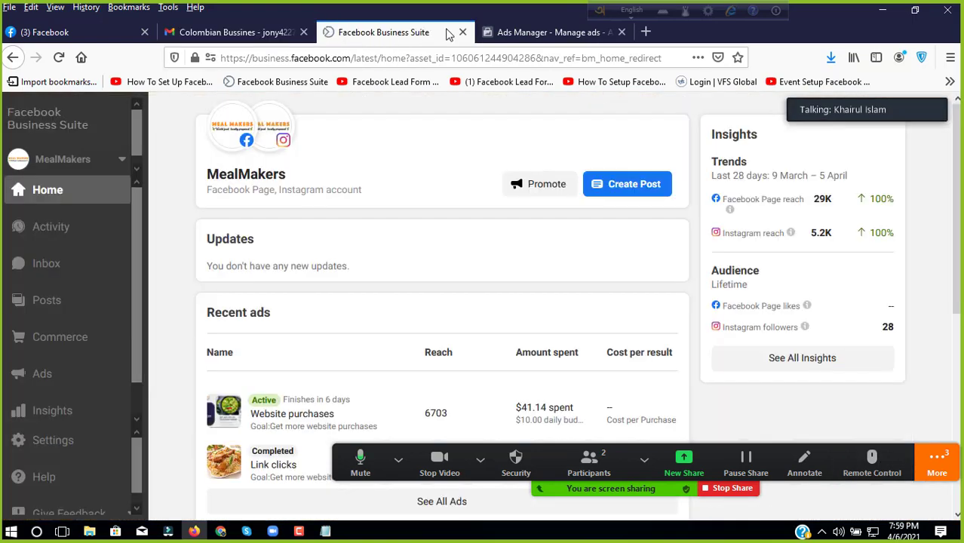
pyautogui.hotkey('ctrl', 'Tab')
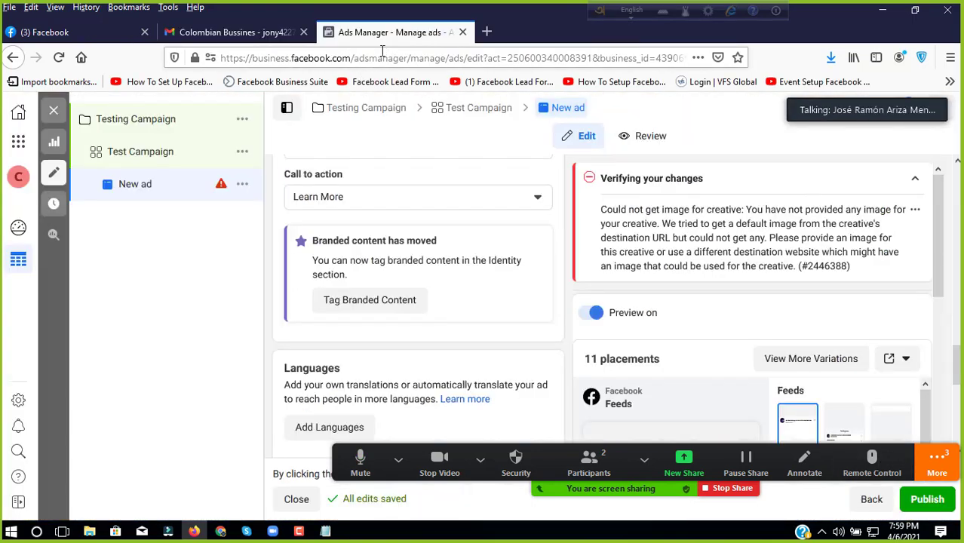
pyautogui.scroll(-2, 386, 264)
pyautogui.scroll(3, 370, 268)
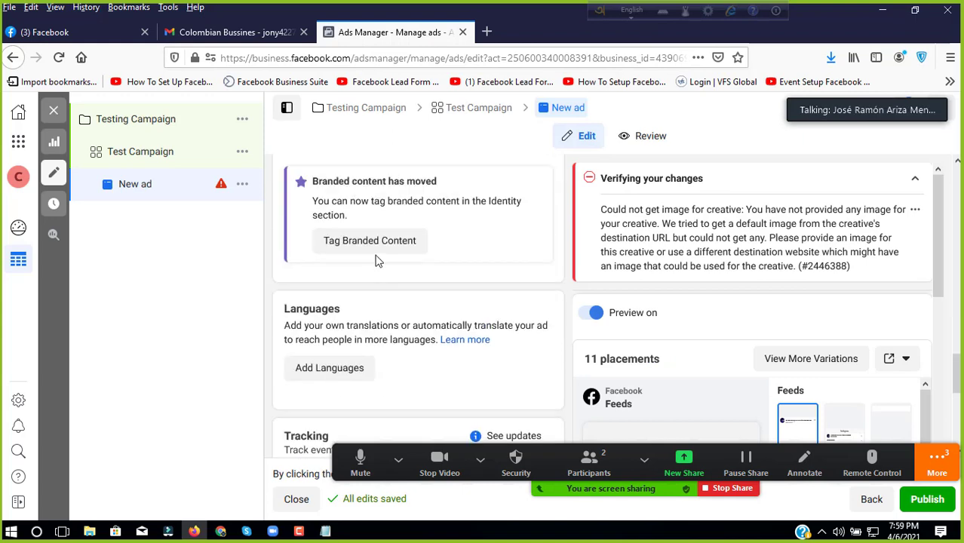
pyautogui.scroll(-2, 366, 271)
pyautogui.click(480, 512)
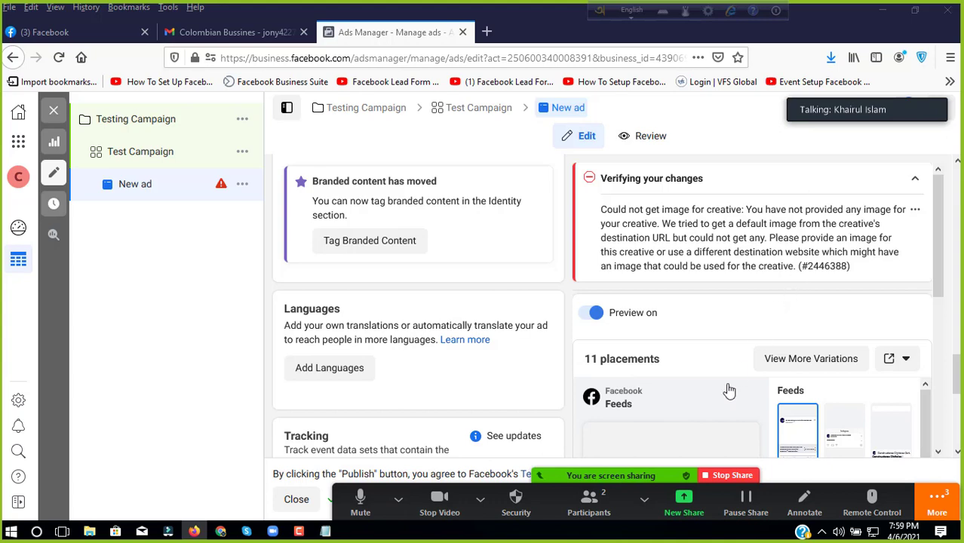
# Step: Open the Zoom meeting chat from the More options
pyautogui.click(398, 499)
pyautogui.hotkey('ctrl', 'a')
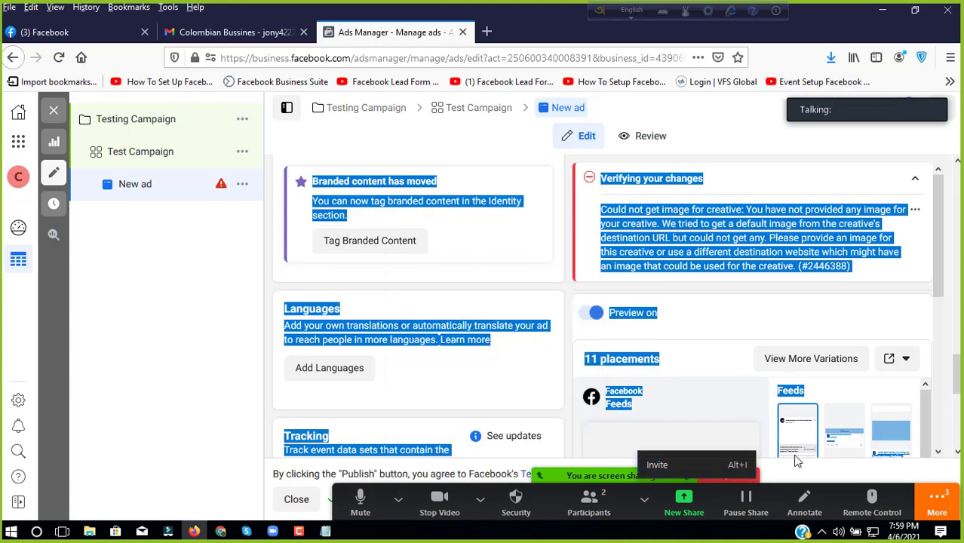
pyautogui.click(936, 503)
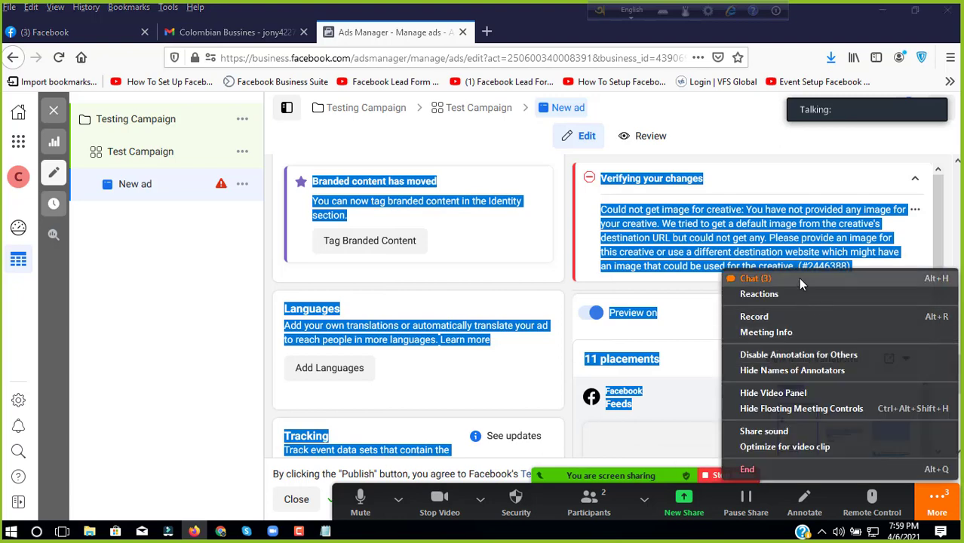
pyautogui.click(798, 278)
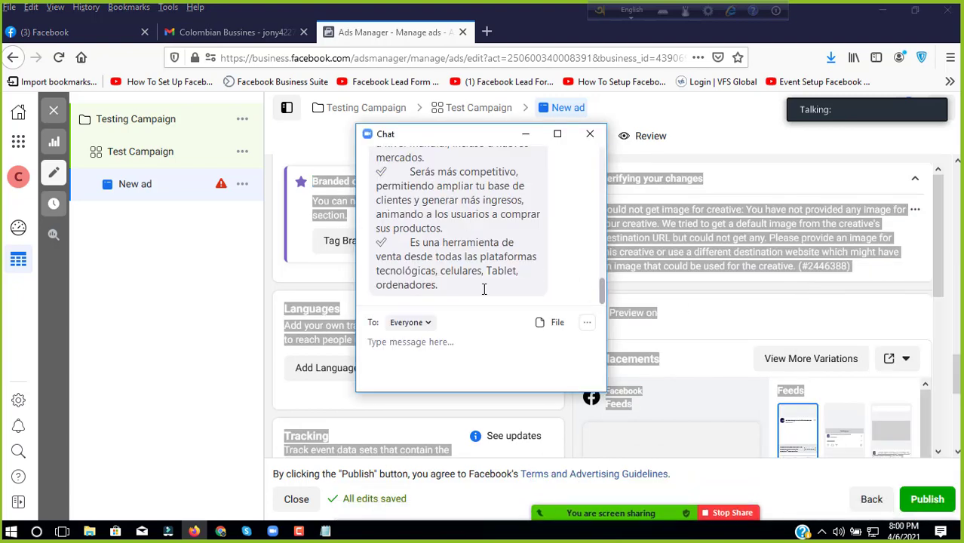
# Step: Copy the Spanish promotional message from the chat, then minimize the chat and browser
pyautogui.scroll(10, 483, 289)
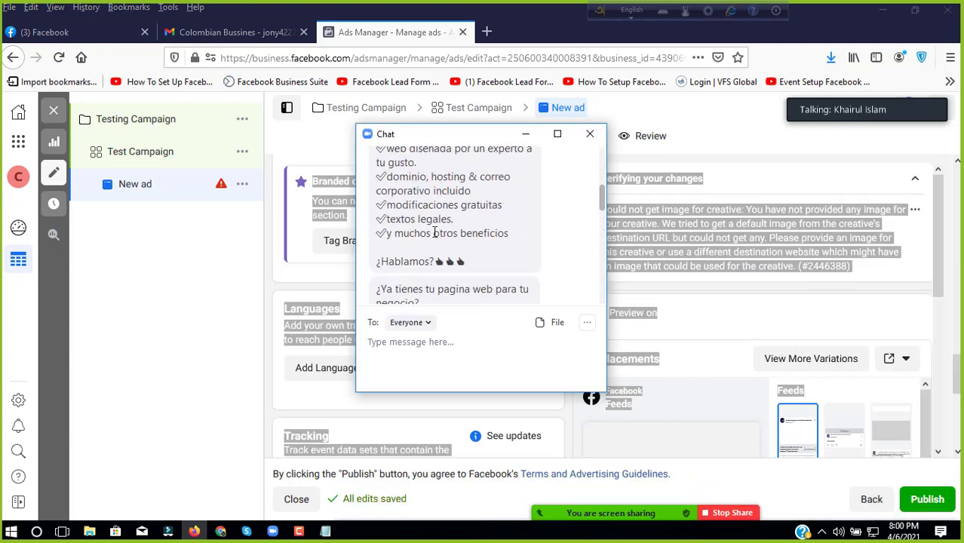
pyautogui.scroll(5, 434, 232)
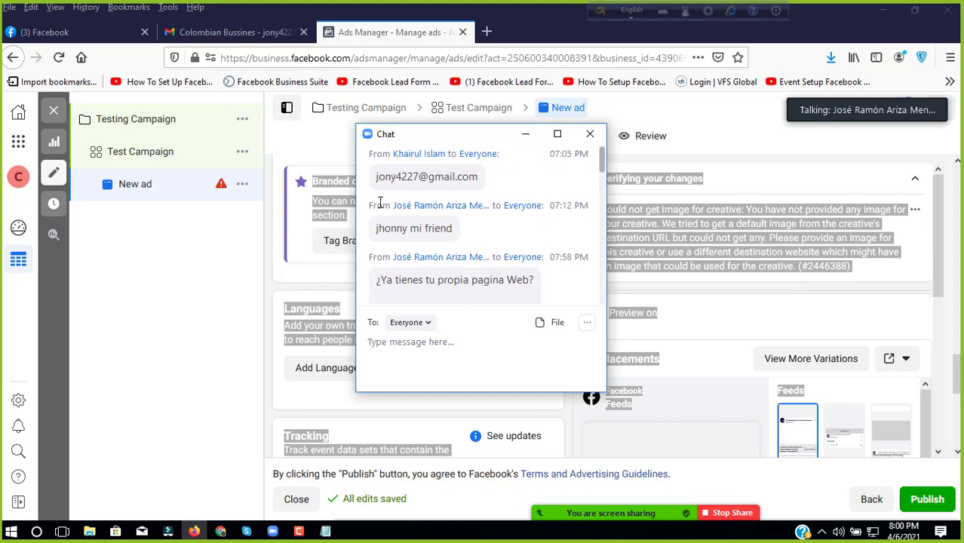
pyautogui.moveTo(379, 204); pyautogui.dragTo(448, 304)
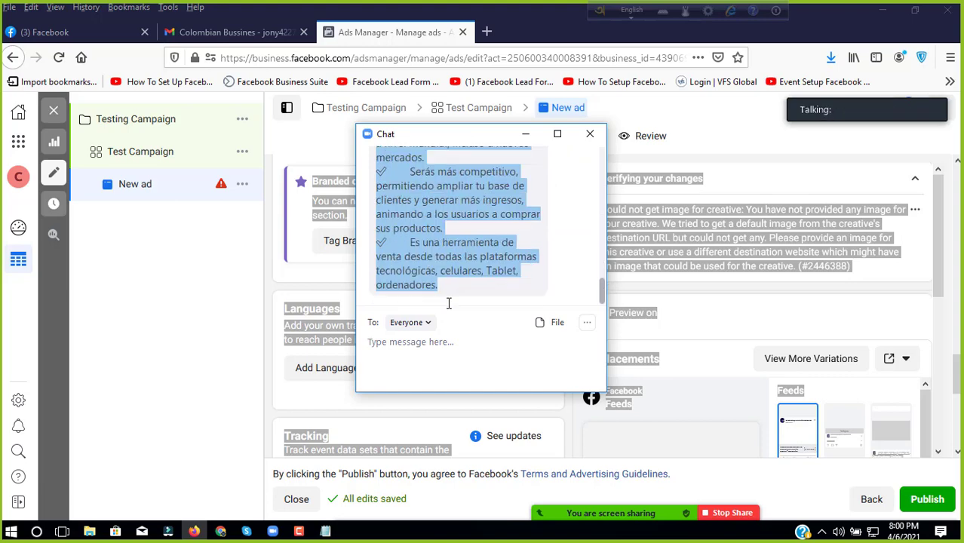
pyautogui.rightClick(440, 223)
pyautogui.click(460, 238)
pyautogui.click(526, 133)
pyautogui.click(882, 9)
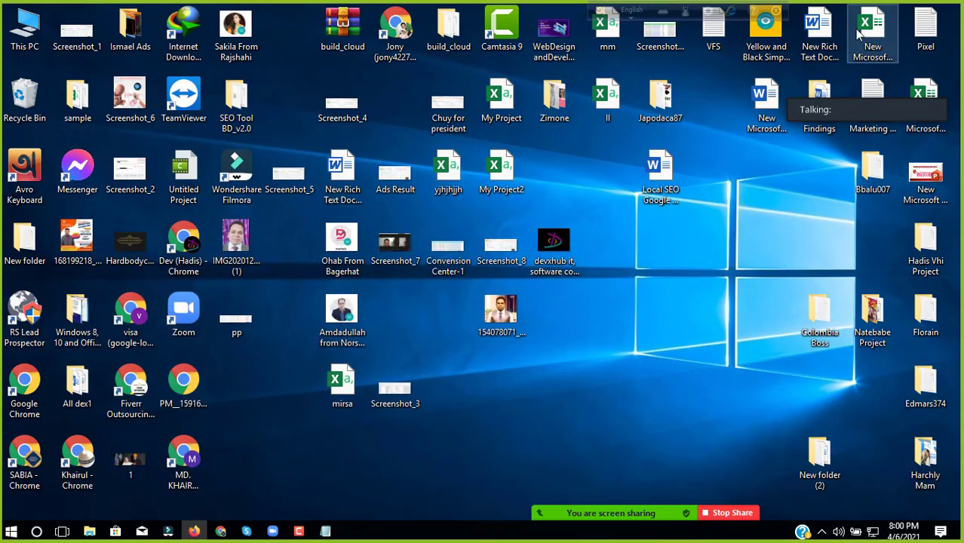
# Step: Paste the Spanish ad text into the Colombia Boss notes file and save it despite the Unicode warning
pyautogui.doubleClick(826, 340)
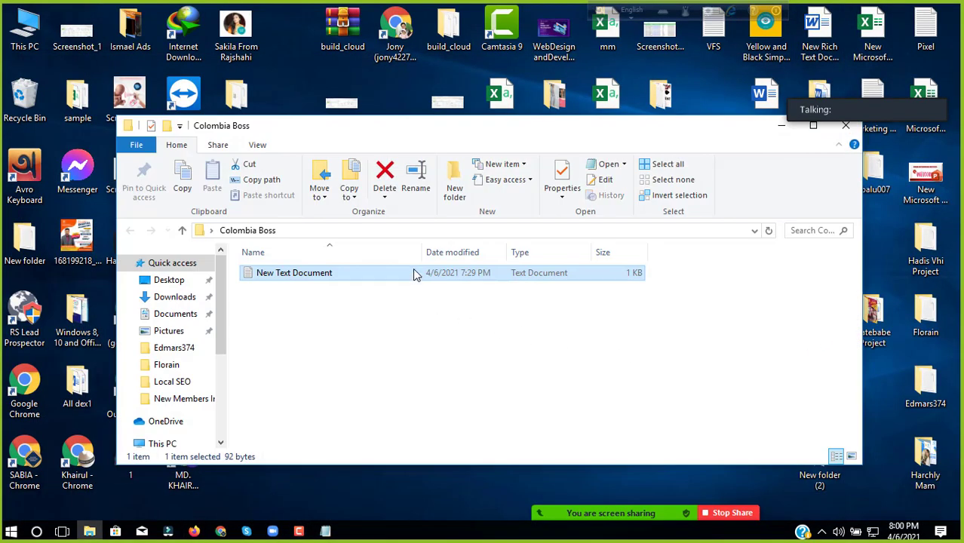
pyautogui.doubleClick(332, 273)
pyautogui.click(177, 153)
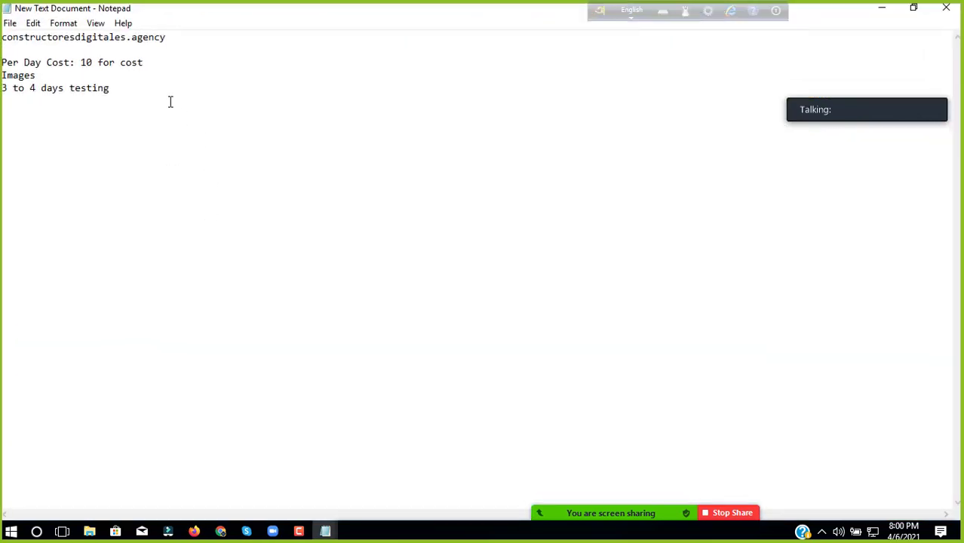
pyautogui.hotkey('ctrl', 'v')
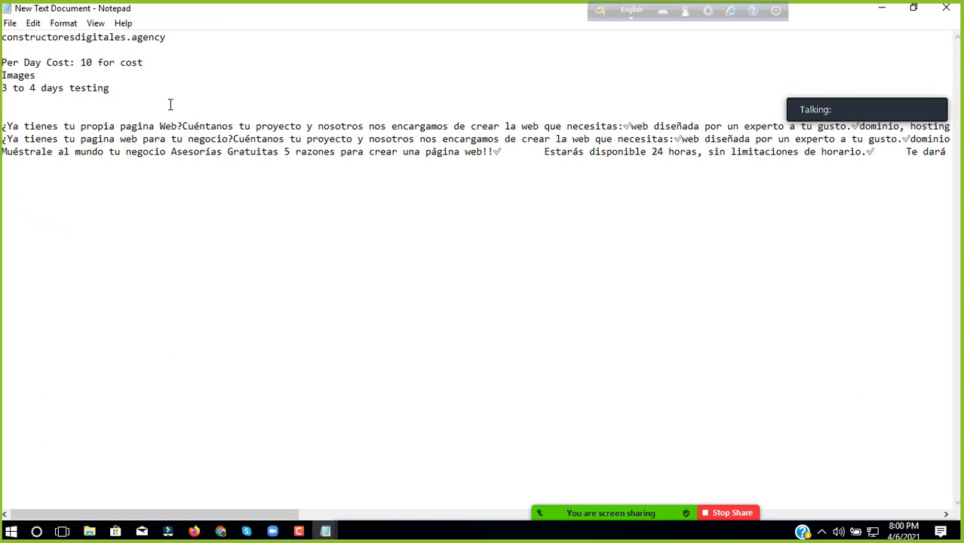
pyautogui.hotkey('ctrl', 's')
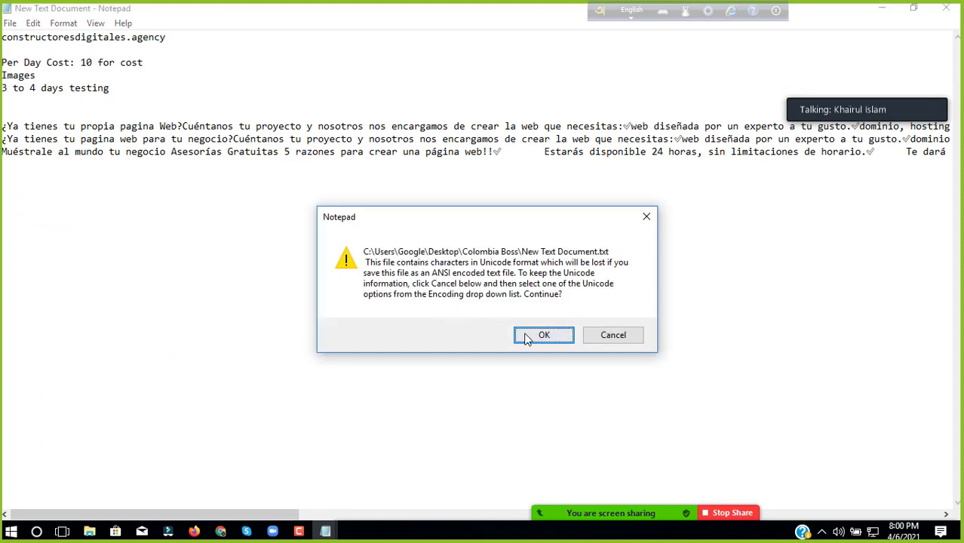
pyautogui.click(528, 336)
# Step: Select the three Spanish ad-text lines, then bring Ads Manager back to front
pyautogui.hotkey('ctrl', 'a')
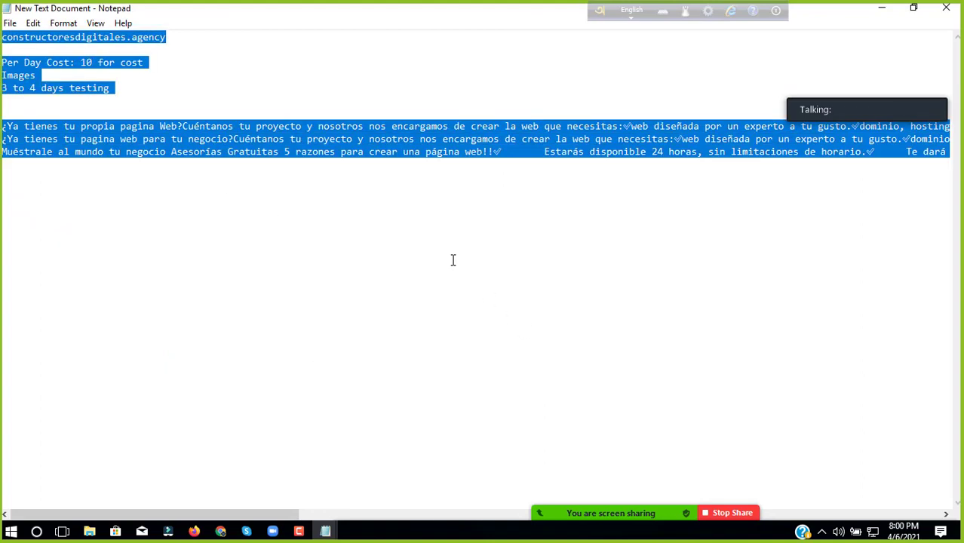
pyautogui.click(88, 152)
pyautogui.moveTo(2, 126); pyautogui.dragTo(132, 274)
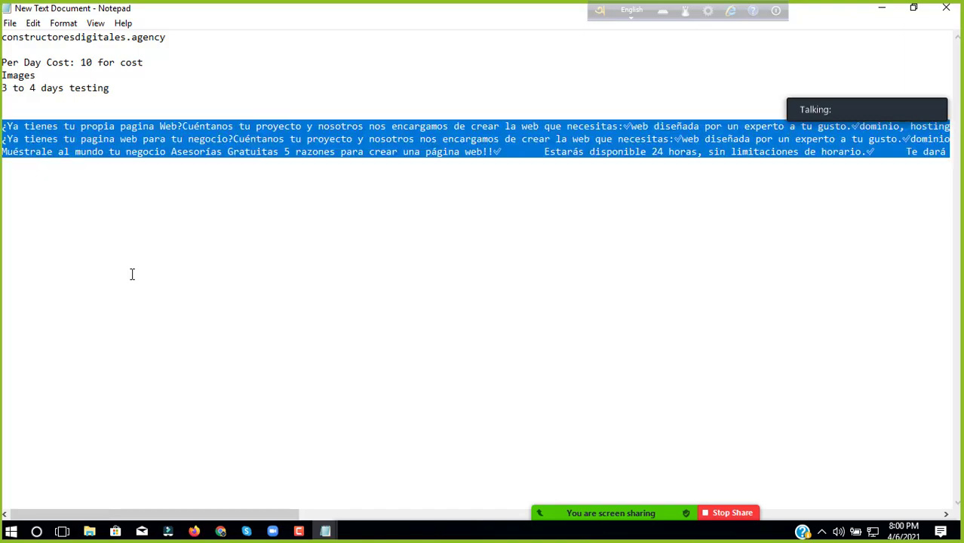
pyautogui.click(881, 10)
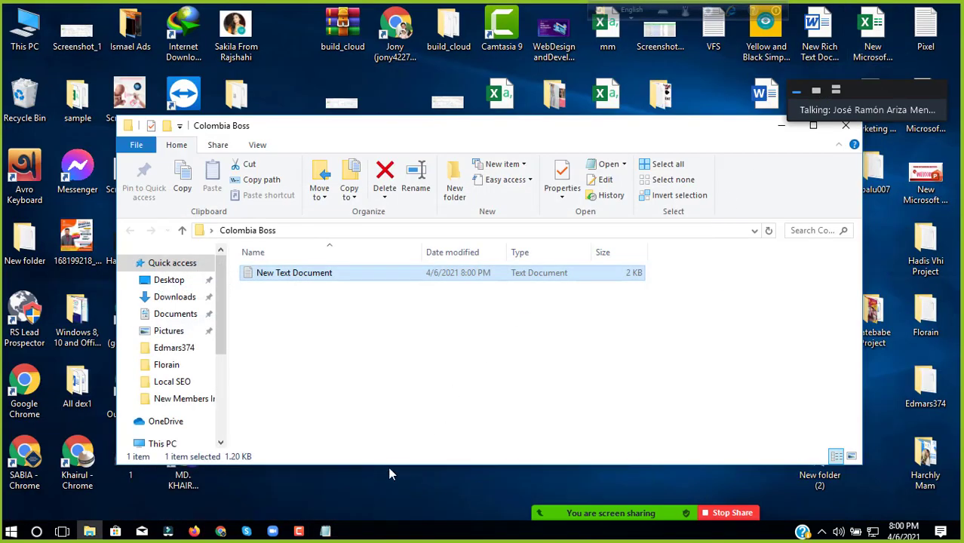
pyautogui.click(194, 531)
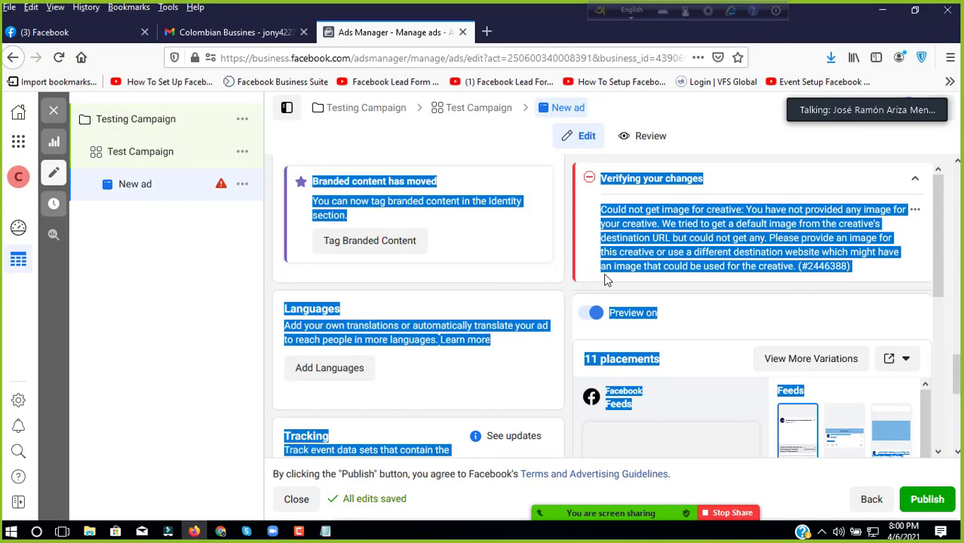
# Step: Type the phone number into a new tab's address bar and select it
pyautogui.click(752, 318)
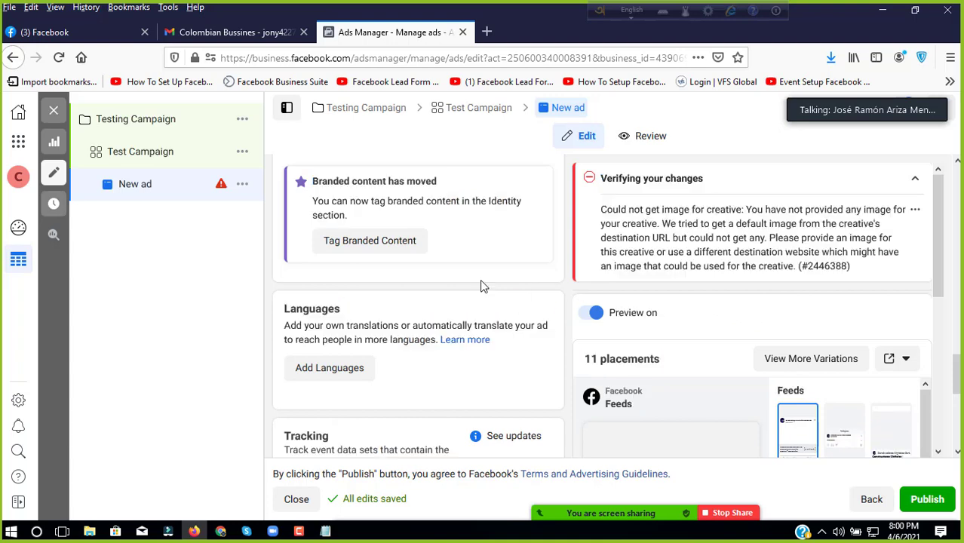
pyautogui.click(484, 33)
pyautogui.click(487, 59)
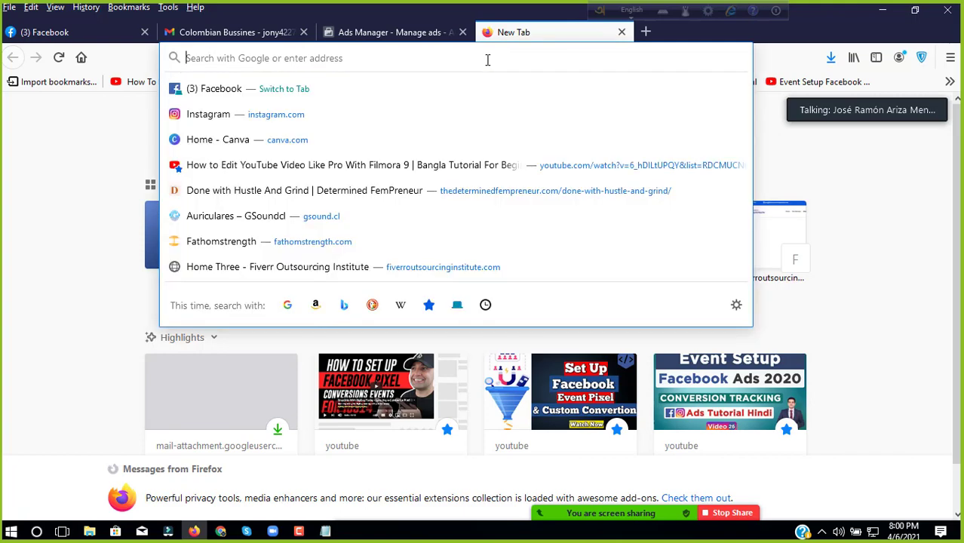
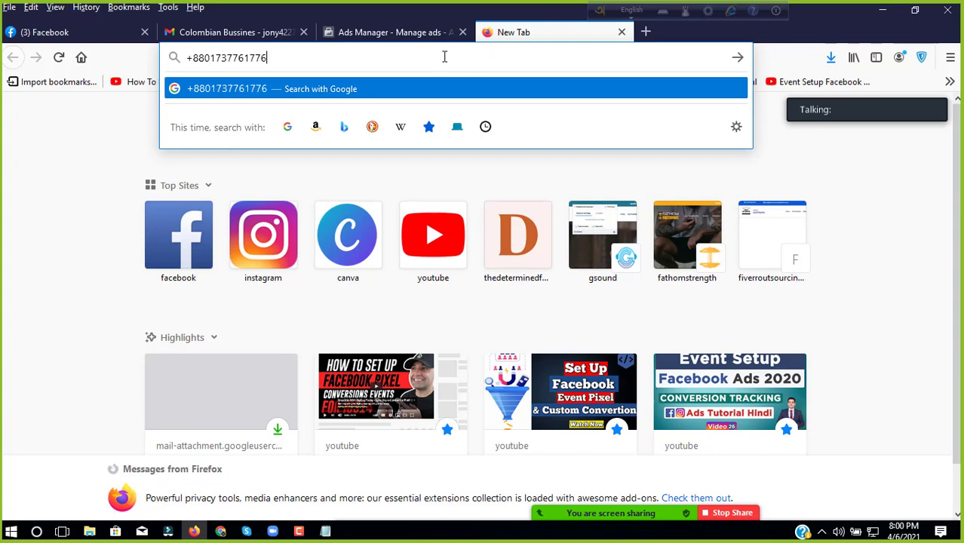
pyautogui.hotkey('ctrl', 'a')
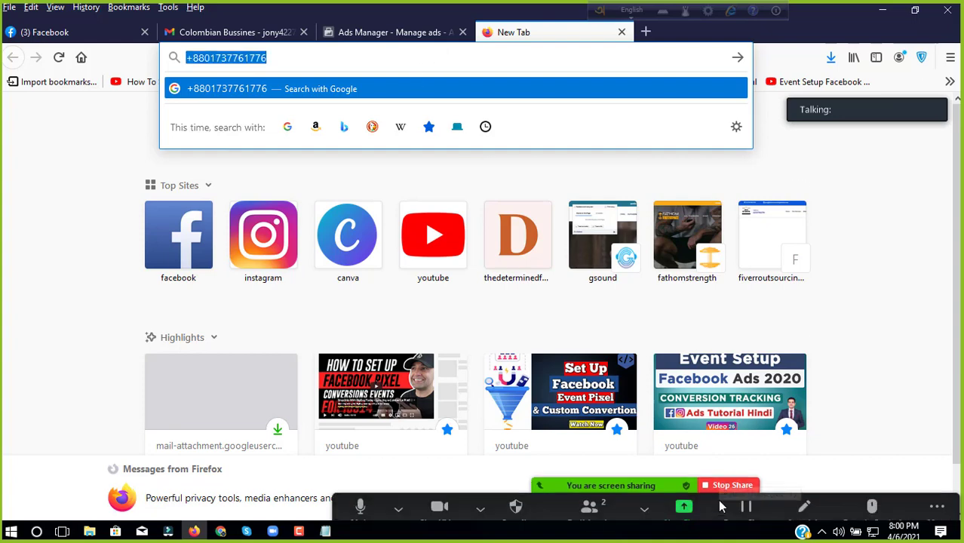
# Step: Send the phone number to everyone in the Zoom meeting chat
pyautogui.click(932, 499)
pyautogui.click(809, 281)
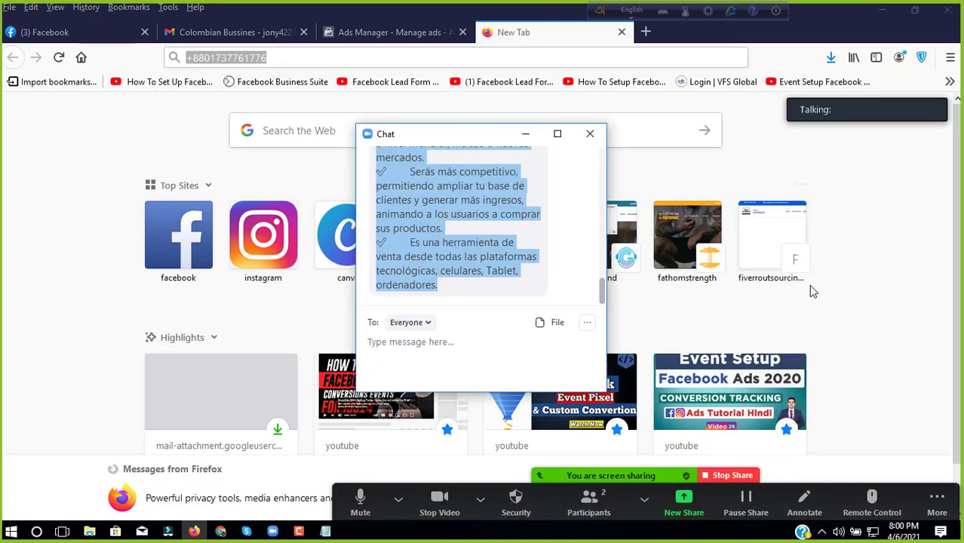
pyautogui.hotkey('ctrl', 'v')
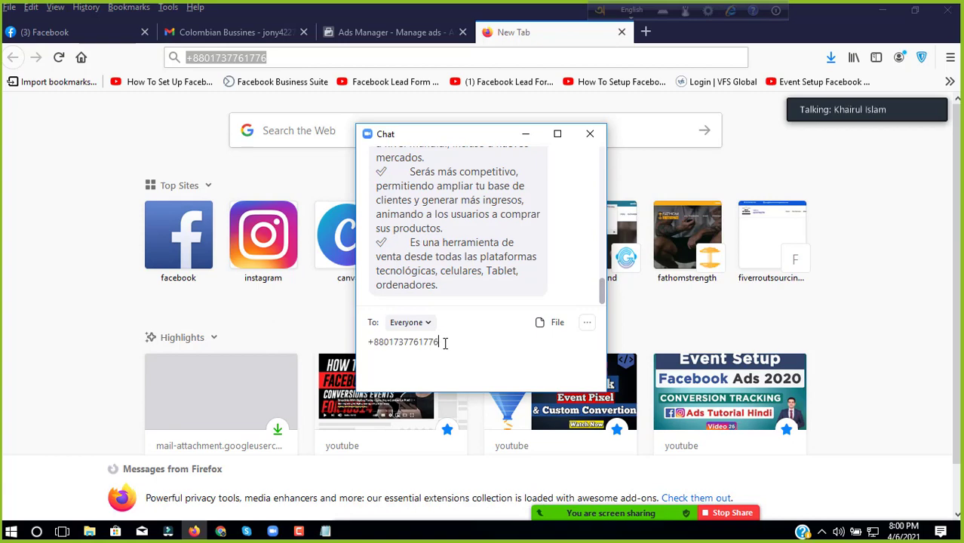
pyautogui.press('Return')
# Step: Copy the Spanish ad message text from the Zoom chat
pyautogui.scroll(10, 416, 218)
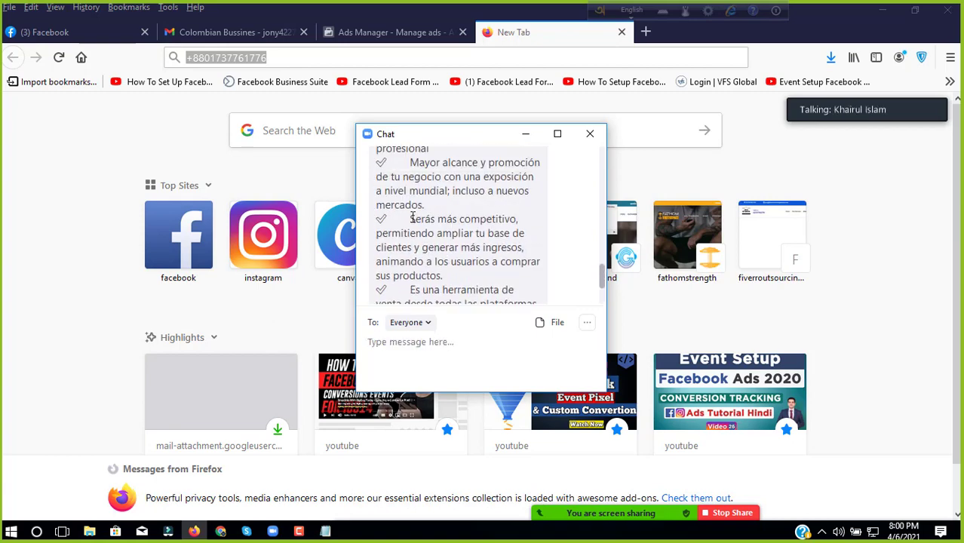
pyautogui.scroll(3, 413, 223)
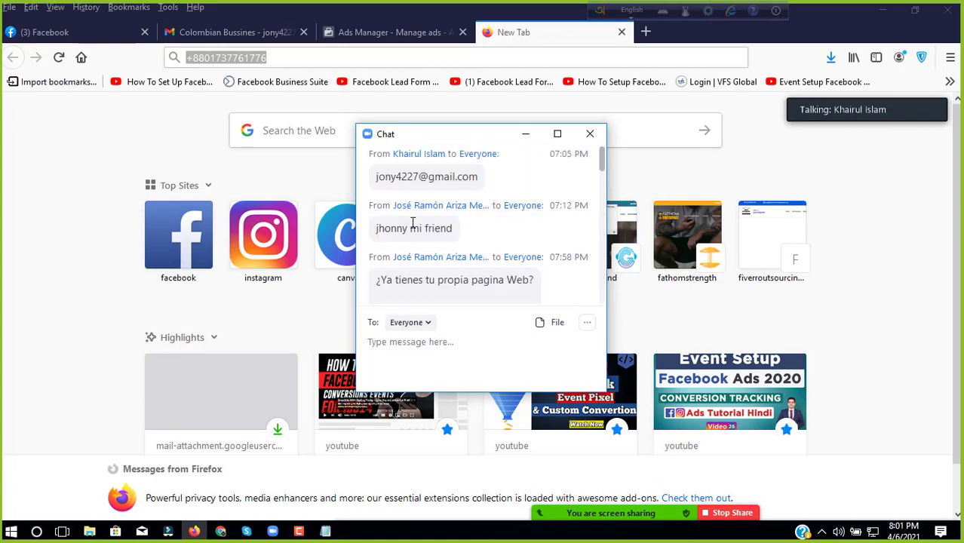
pyautogui.scroll(-3, 411, 227)
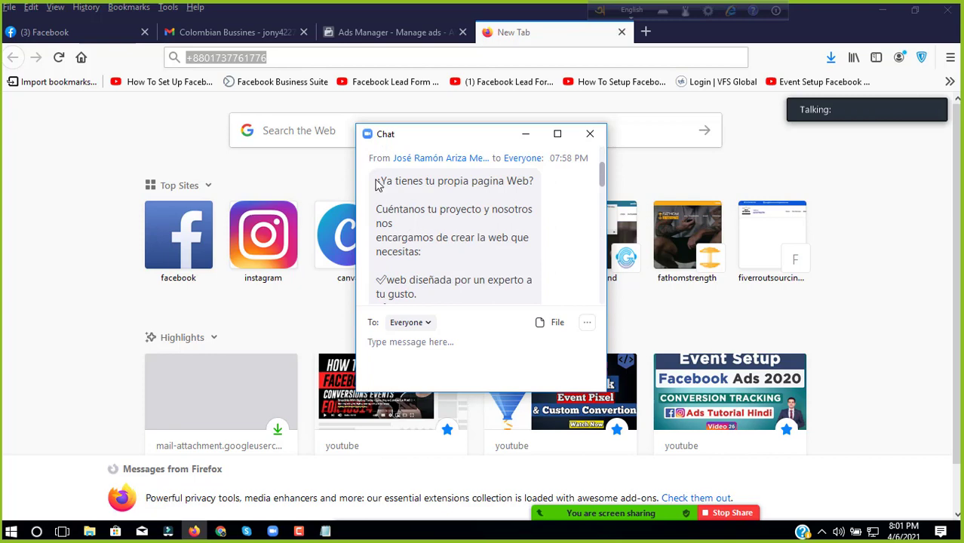
pyautogui.moveTo(378, 184); pyautogui.dragTo(450, 319)
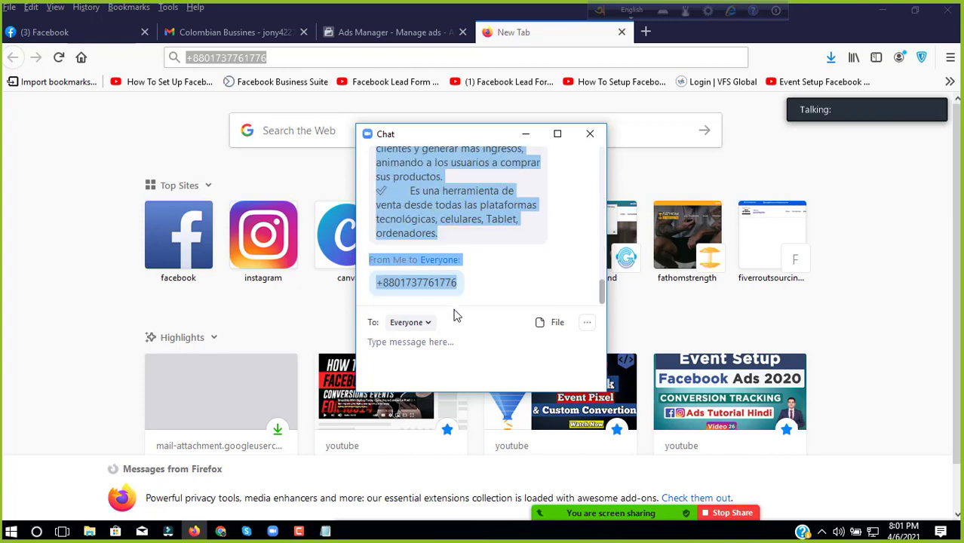
pyautogui.rightClick(426, 192)
pyautogui.click(437, 195)
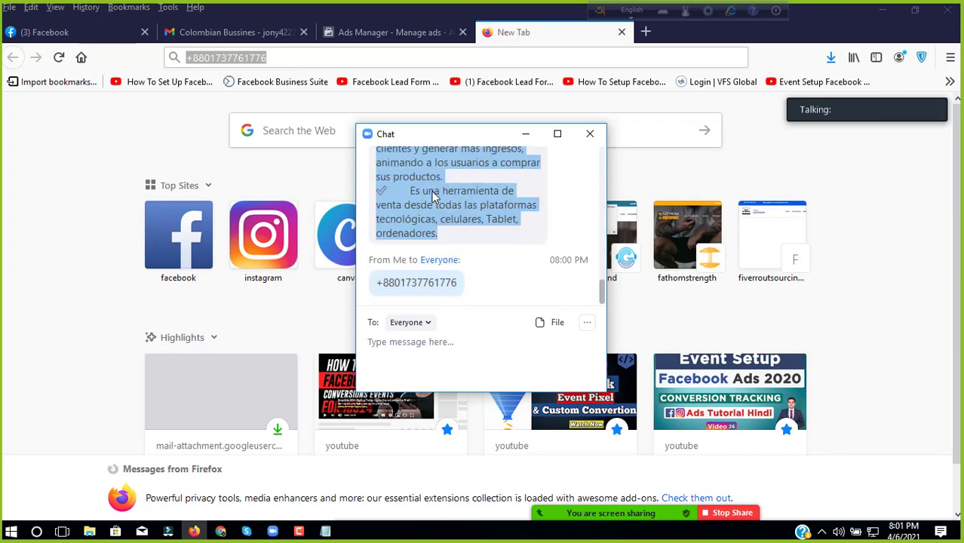
pyautogui.click(350, 39)
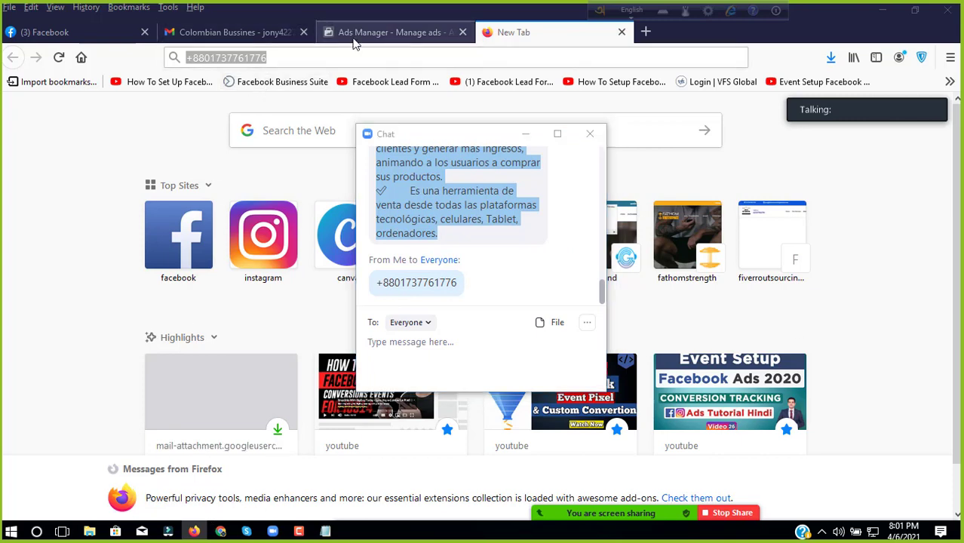
pyautogui.click(528, 134)
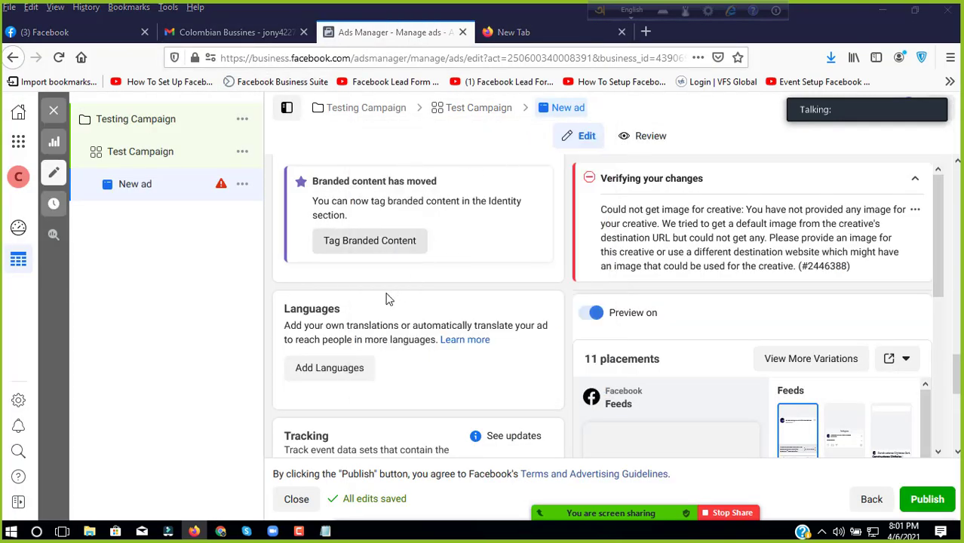
pyautogui.scroll(-5, 387, 298)
pyautogui.scroll(6, 351, 354)
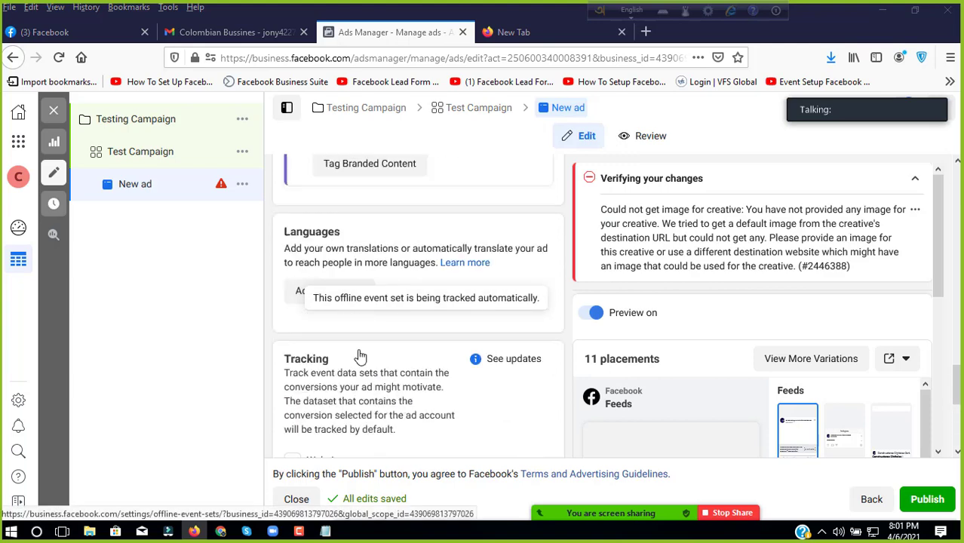
pyautogui.scroll(5, 352, 302)
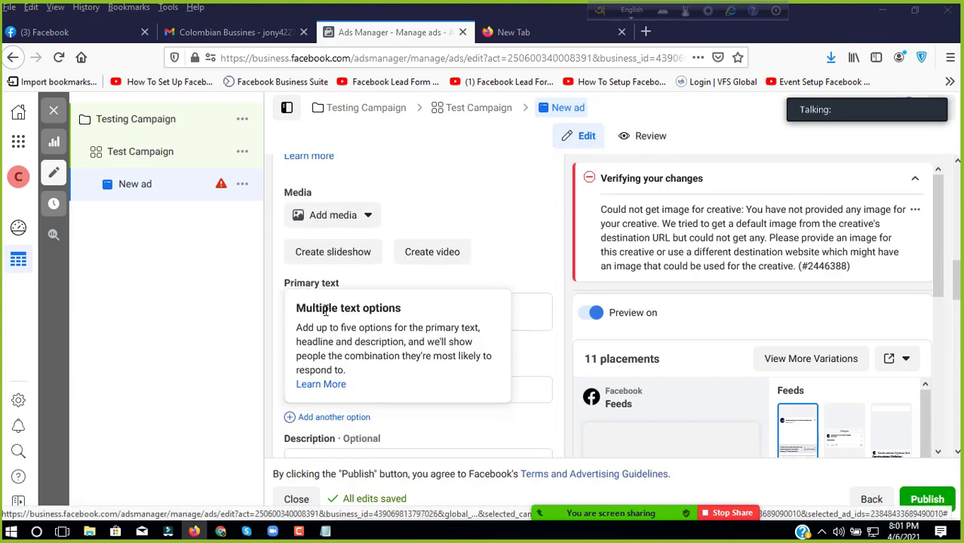
pyautogui.click(354, 314)
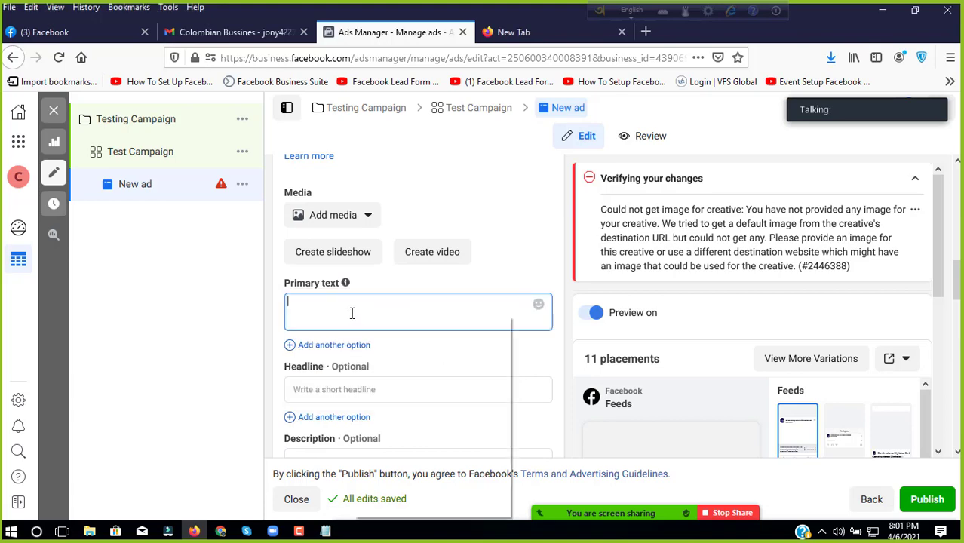
pyautogui.rightClick(351, 313)
pyautogui.click(326, 319)
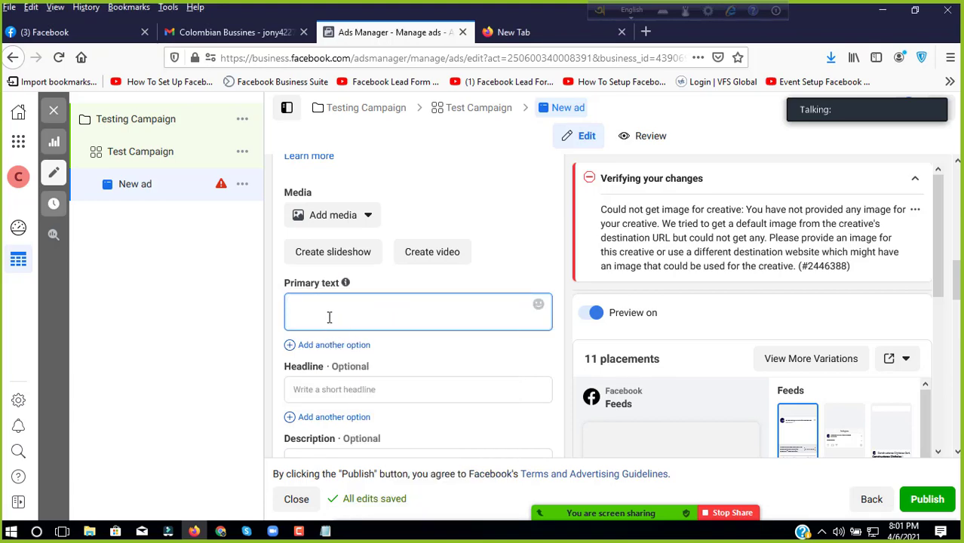
pyautogui.hotkey('ctrl', 'v')
pyautogui.scroll(2, 389, 351)
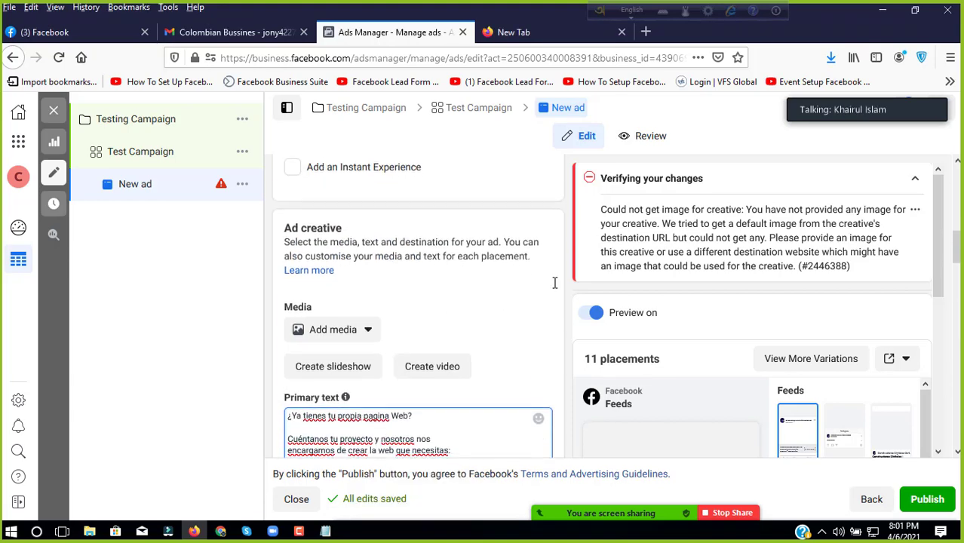
pyautogui.scroll(-4, 457, 337)
pyautogui.scroll(-10, 422, 349)
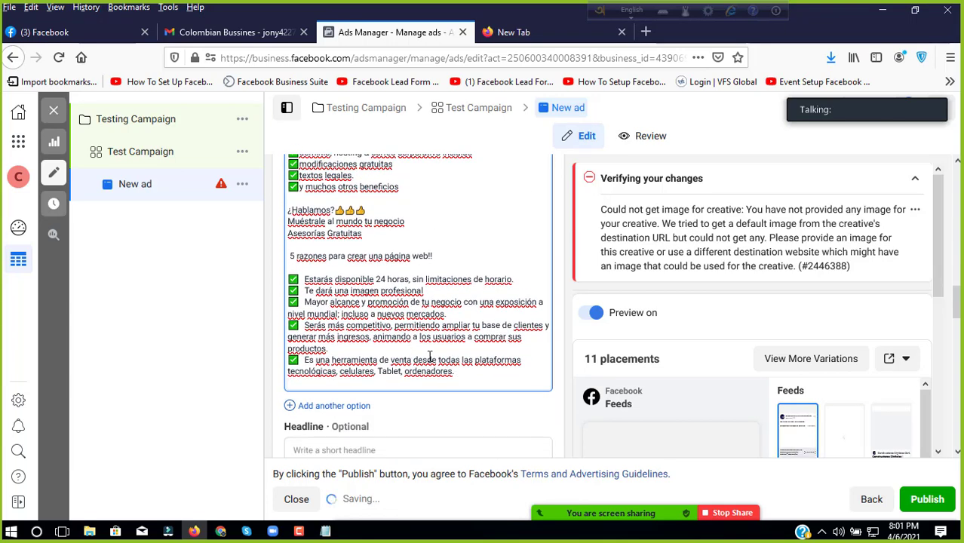
pyautogui.scroll(5, 401, 296)
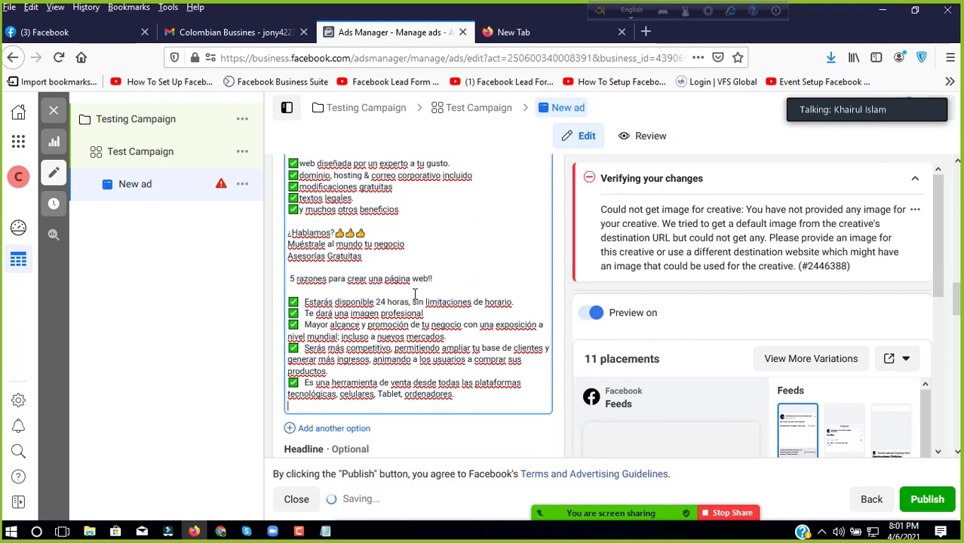
pyautogui.scroll(5, 400, 297)
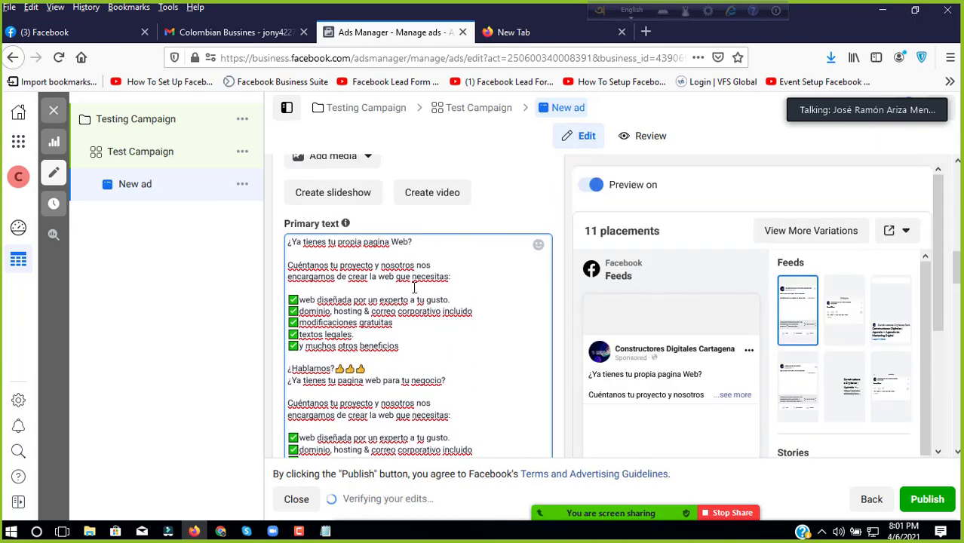
pyautogui.scroll(-10, 413, 287)
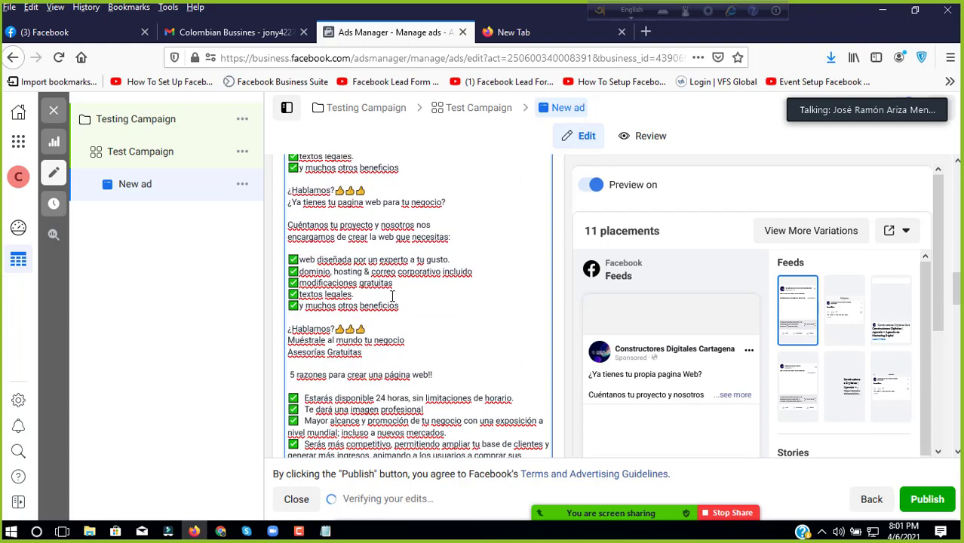
pyautogui.scroll(-2, 393, 296)
pyautogui.scroll(8, 380, 289)
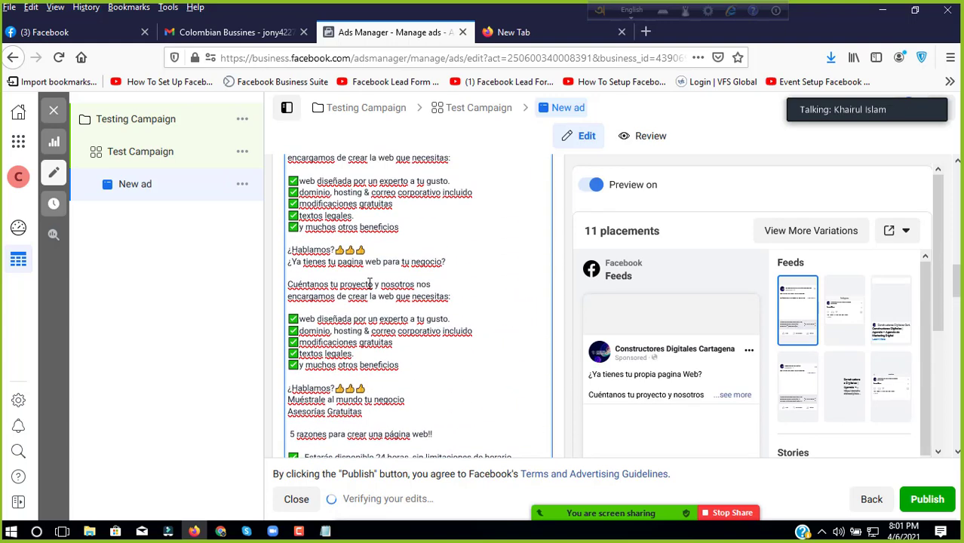
pyautogui.scroll(4, 369, 284)
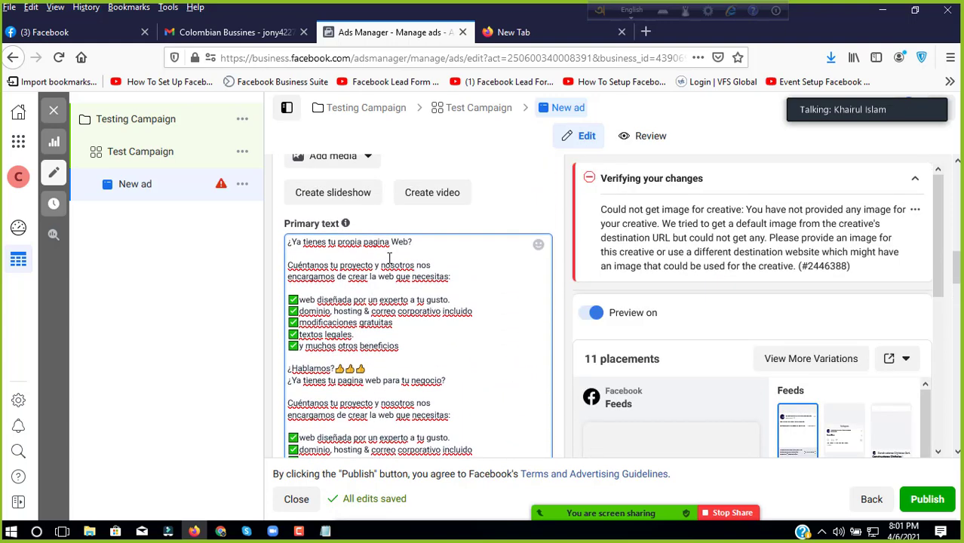
pyautogui.scroll(-8, 422, 279)
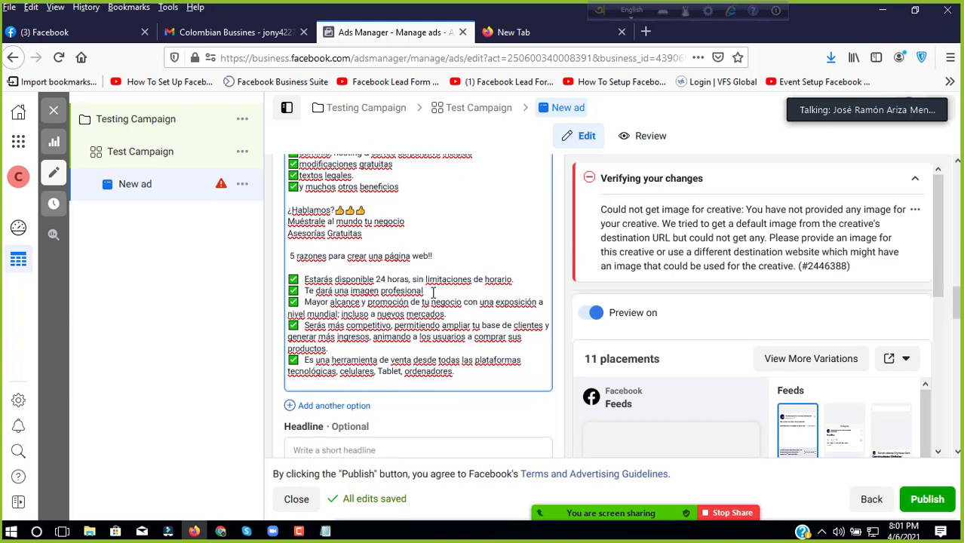
pyautogui.scroll(8, 433, 292)
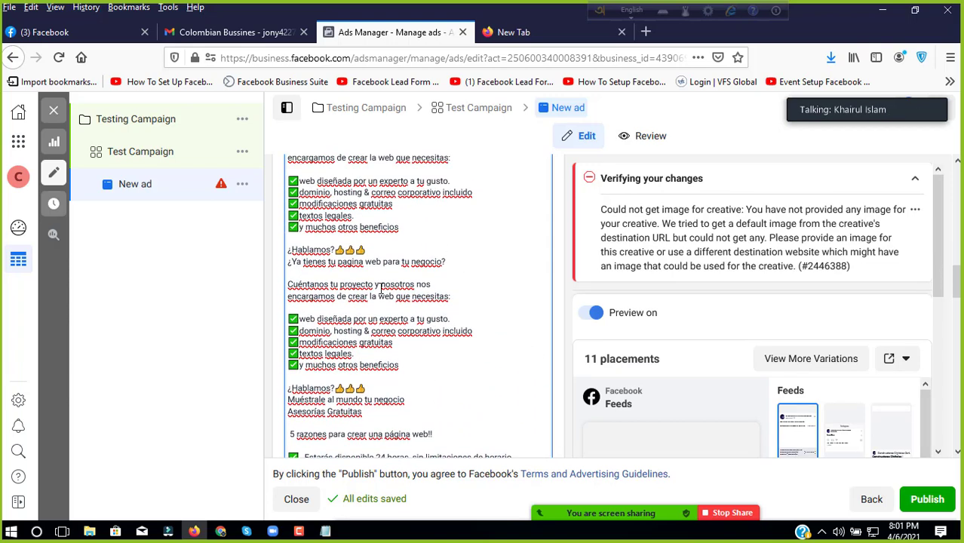
pyautogui.scroll(1, 367, 276)
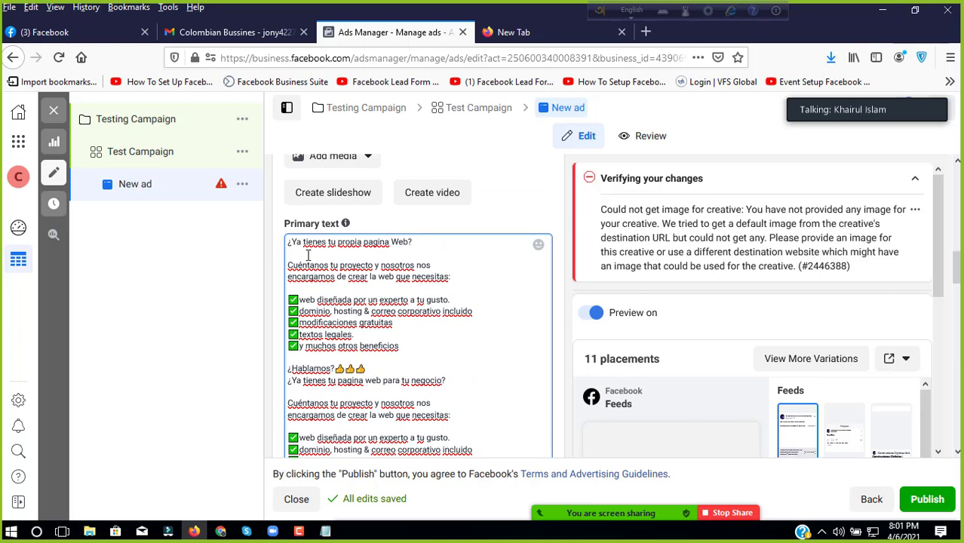
pyautogui.scroll(-8, 450, 289)
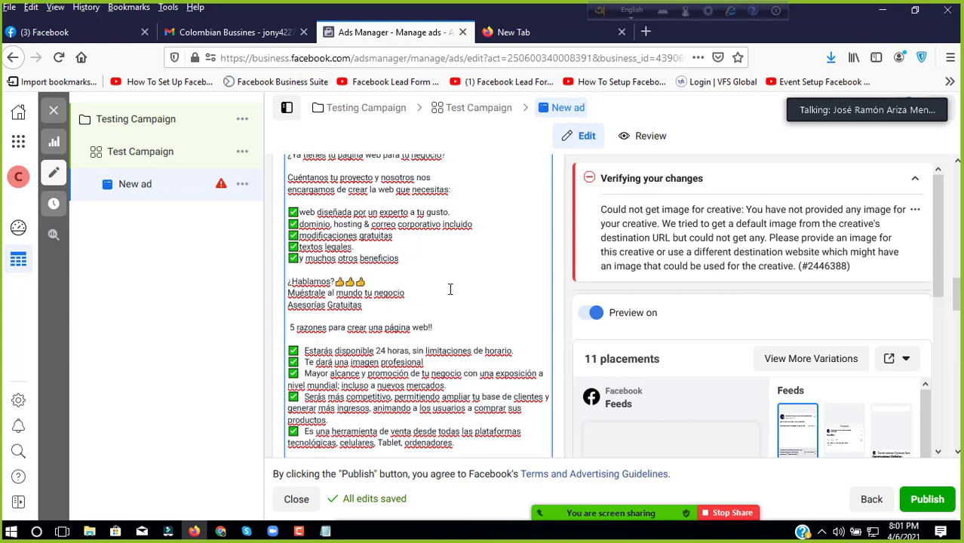
pyautogui.scroll(3, 451, 289)
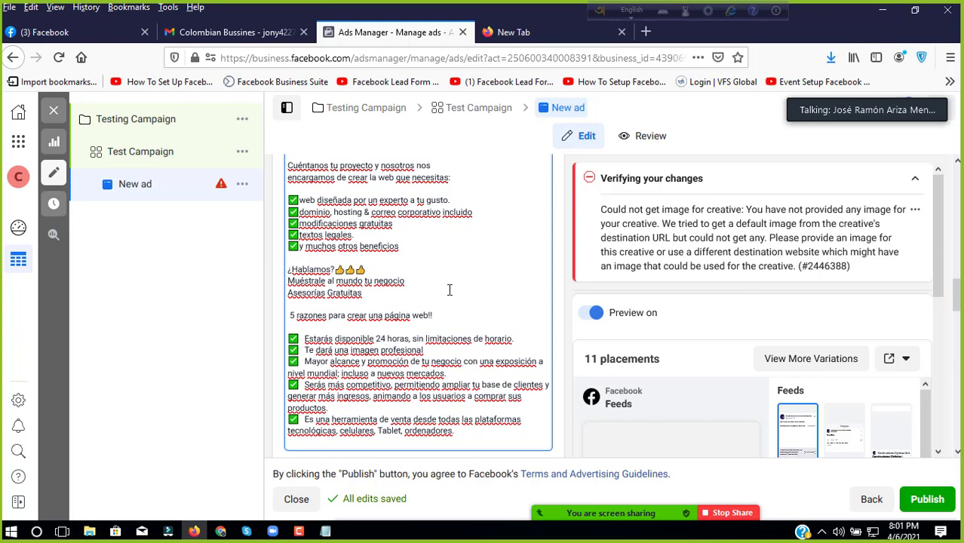
pyautogui.scroll(2, 432, 292)
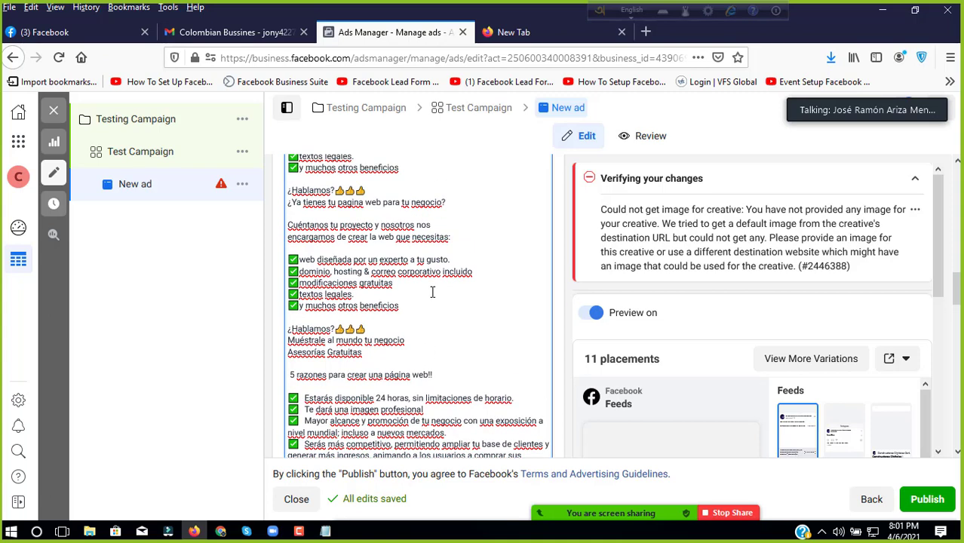
pyautogui.scroll(6, 432, 292)
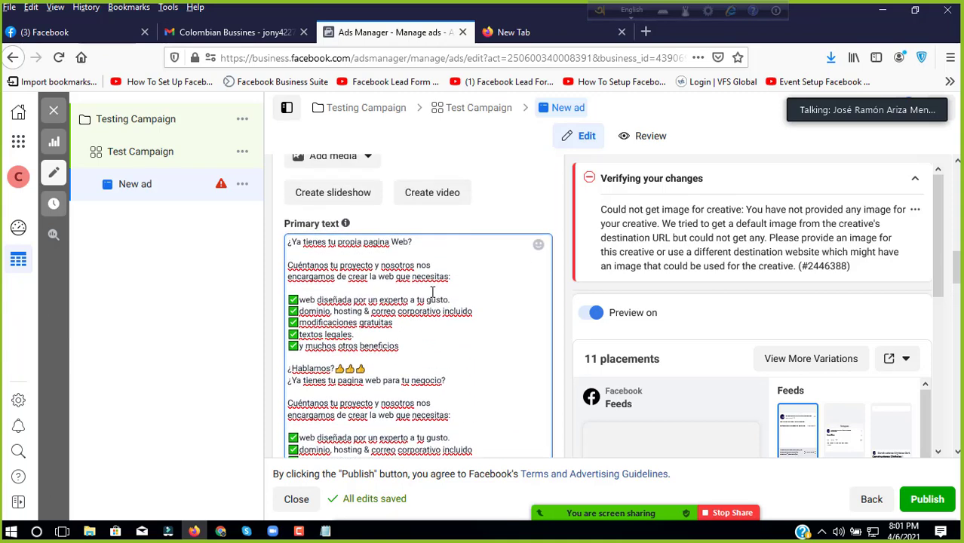
# Step: Open WhatsApp Web from the 'wha' address-bar suggestion in the new tab
pyautogui.click(507, 33)
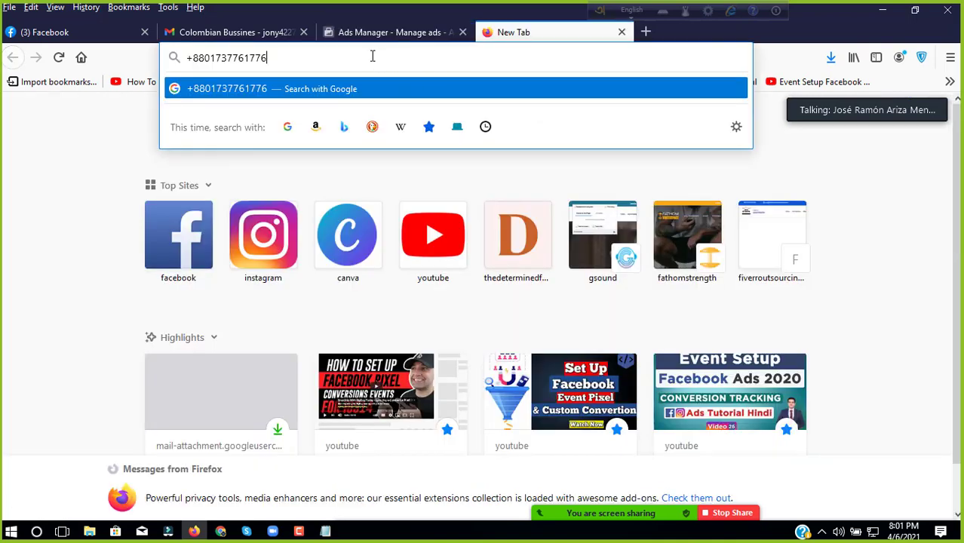
pyautogui.click(370, 57)
pyautogui.write('wh')
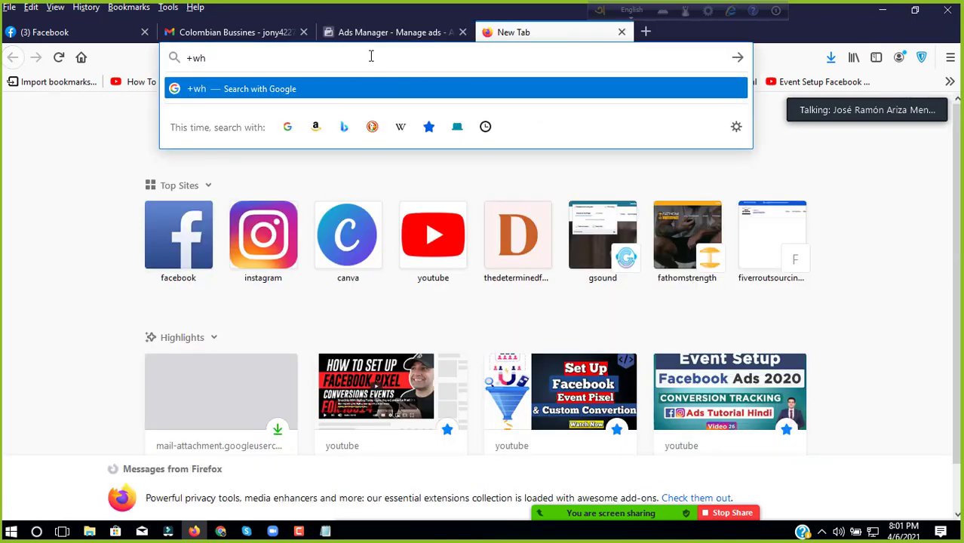
pyautogui.press('BackSpace')
pyautogui.press('BackSpace')
pyautogui.press('BackSpace')
pyautogui.write('wha')
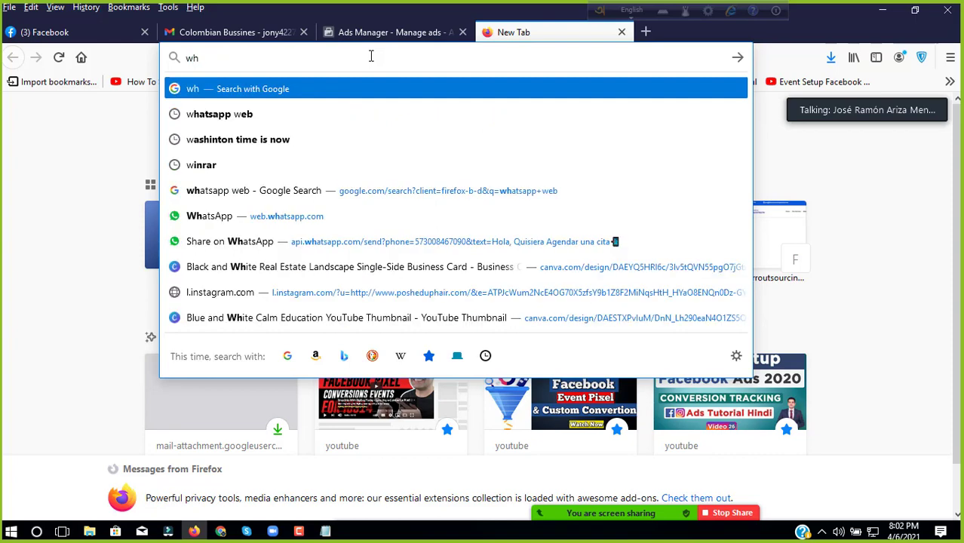
pyautogui.click(259, 114)
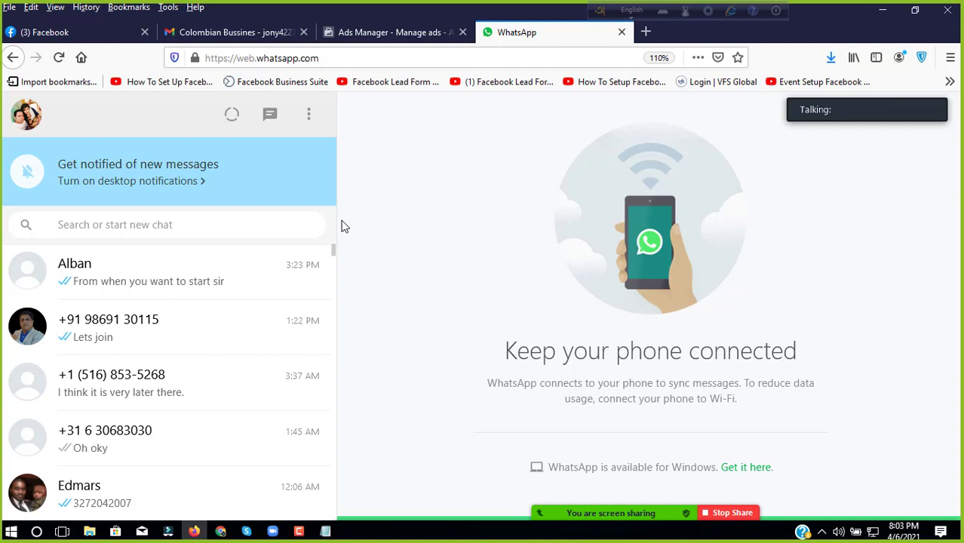
# Step: Open another blank tab beside WhatsApp Web
pyautogui.click(646, 31)
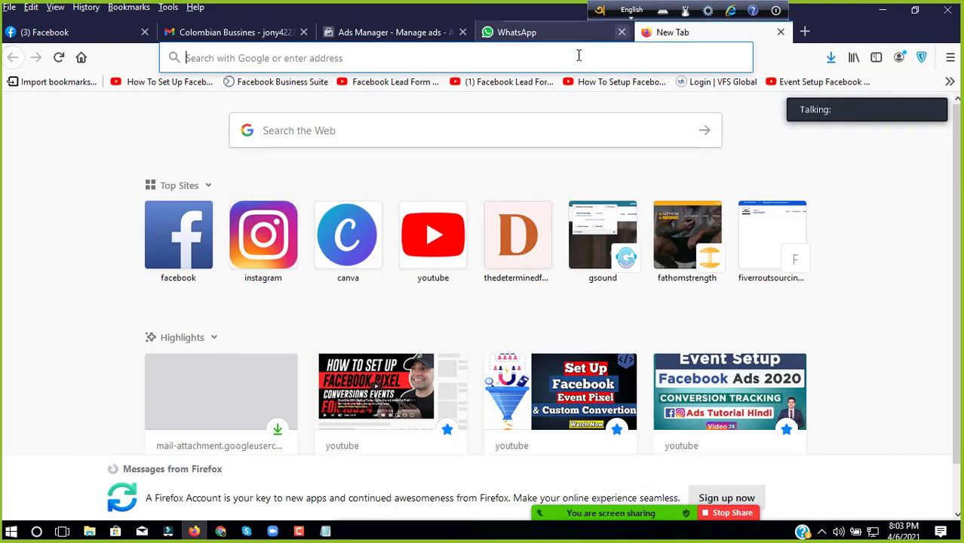
pyautogui.moveTo(327, 537)
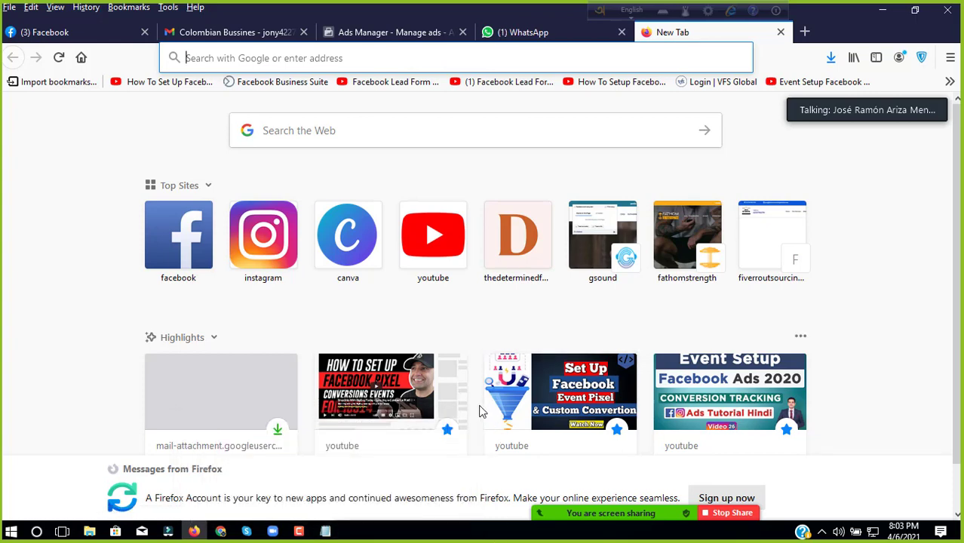
pyautogui.click(524, 32)
# Step: Copy the whole Spanish web-design ad message from the contact's WhatsApp chat, then return to Ads Manager
pyautogui.click(181, 274)
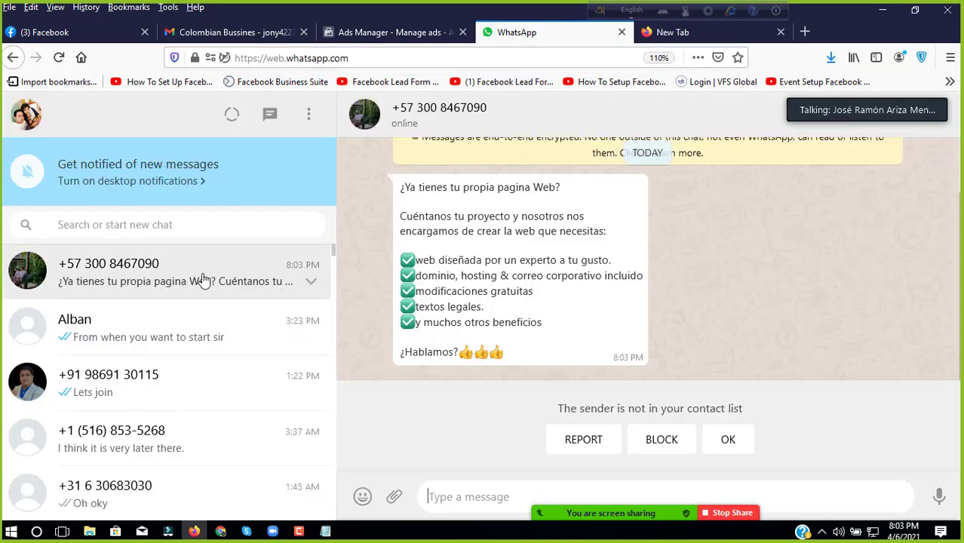
pyautogui.scroll(1, 408, 302)
pyautogui.scroll(-1, 422, 249)
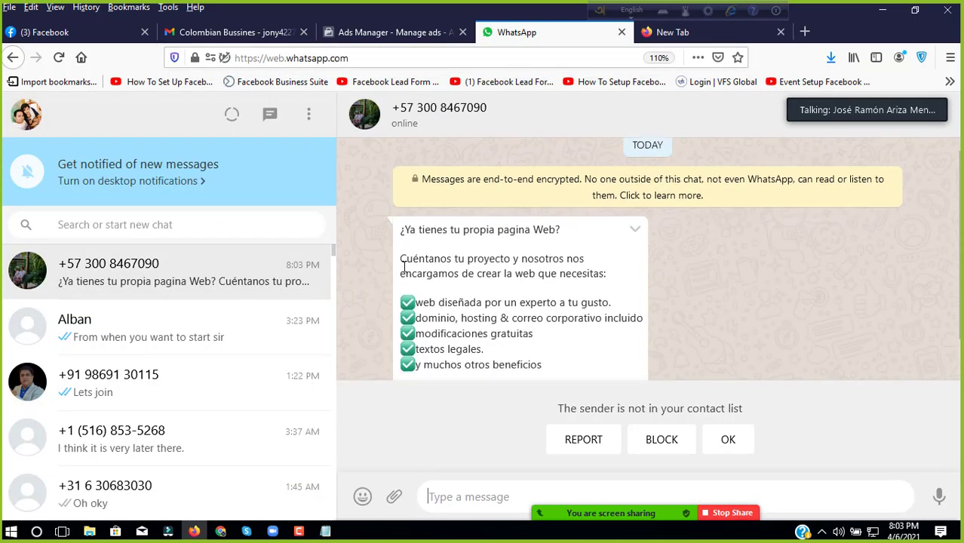
pyautogui.moveTo(401, 186); pyautogui.dragTo(518, 357)
pyautogui.rightClick(500, 227)
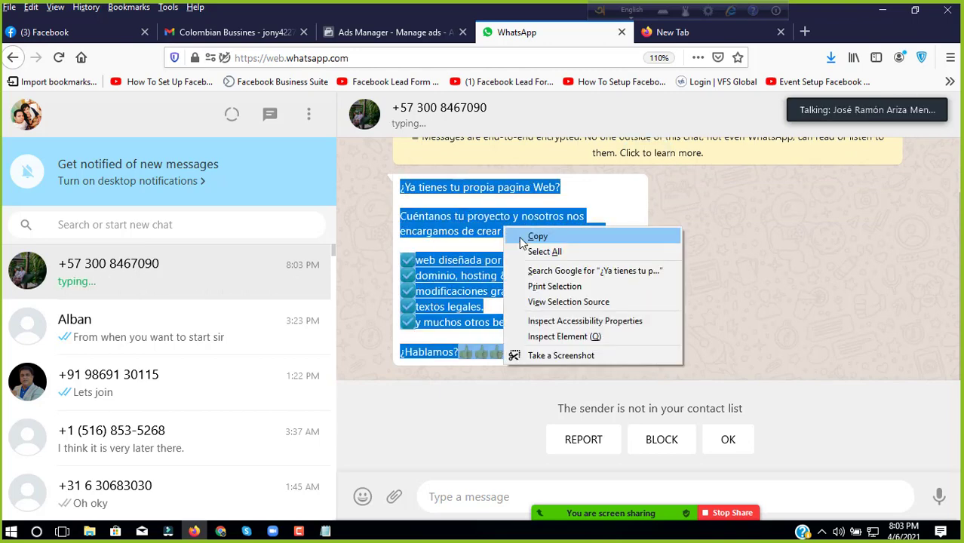
pyautogui.click(525, 237)
pyautogui.click(371, 34)
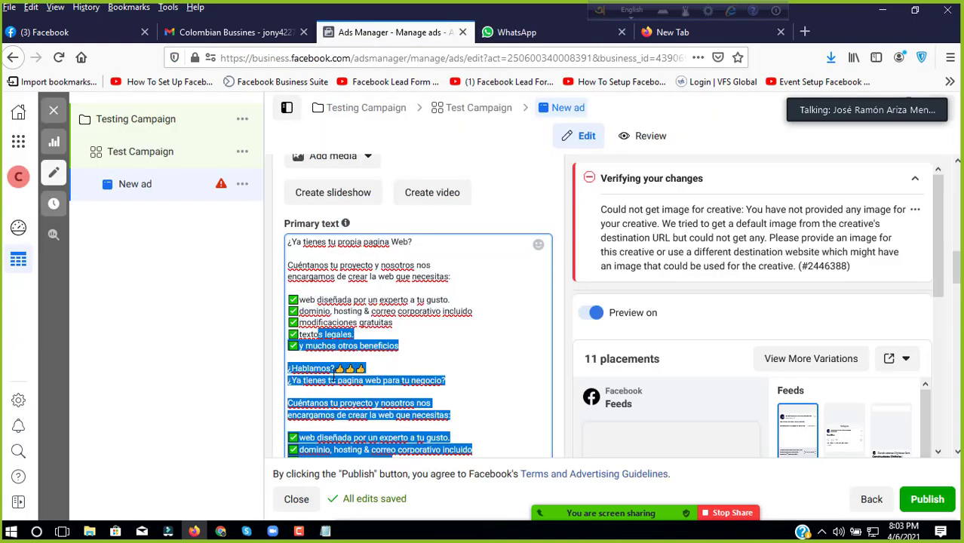
# Step: Replace the Primary text with one copy of the Spanish message ending '¿Hablamos?👍👍👍'
pyautogui.moveTo(313, 319); pyautogui.dragTo(309, 297)
pyautogui.click(290, 252)
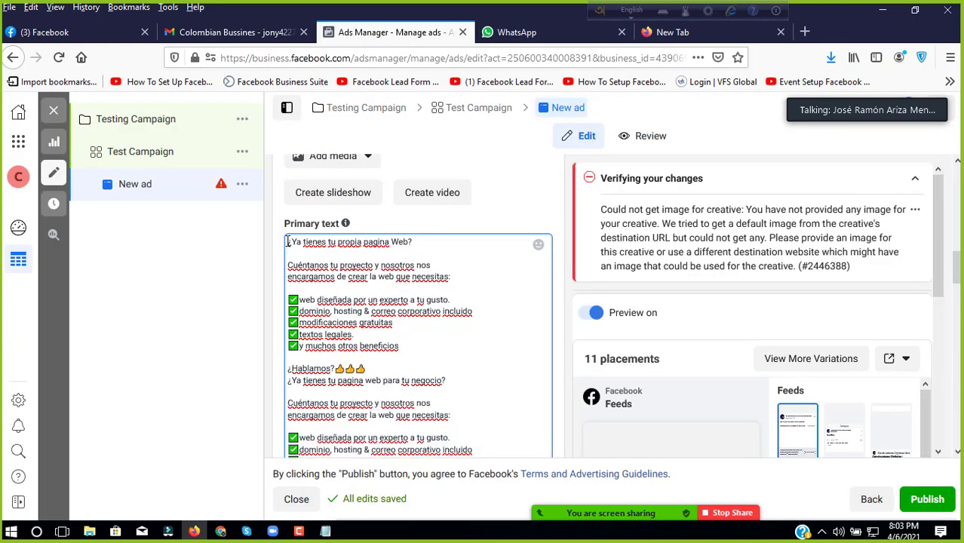
pyautogui.click(320, 266)
pyautogui.hotkey('ctrl', 'a')
pyautogui.hotkey('ctrl', 'z')
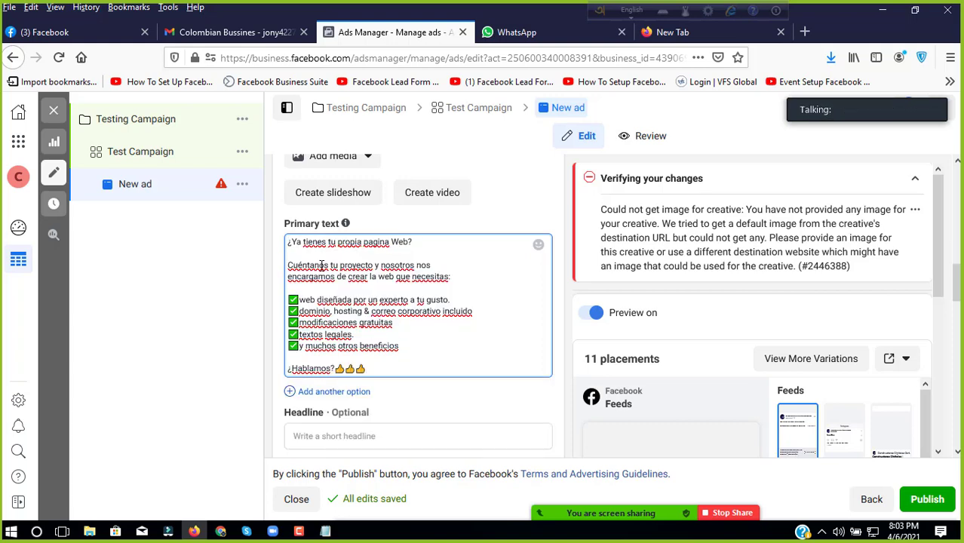
pyautogui.scroll(1, 395, 326)
pyautogui.scroll(-4, 388, 326)
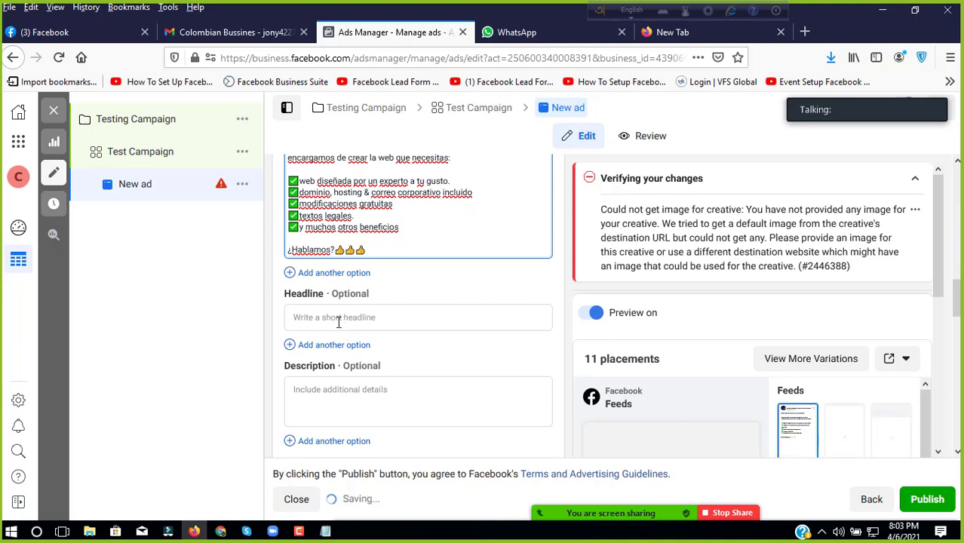
pyautogui.click(381, 317)
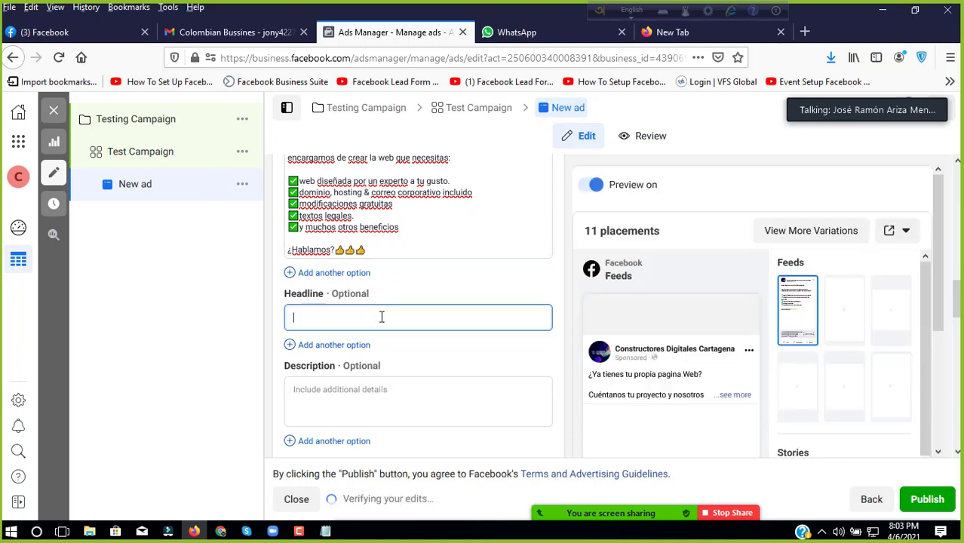
pyautogui.scroll(-1, 381, 314)
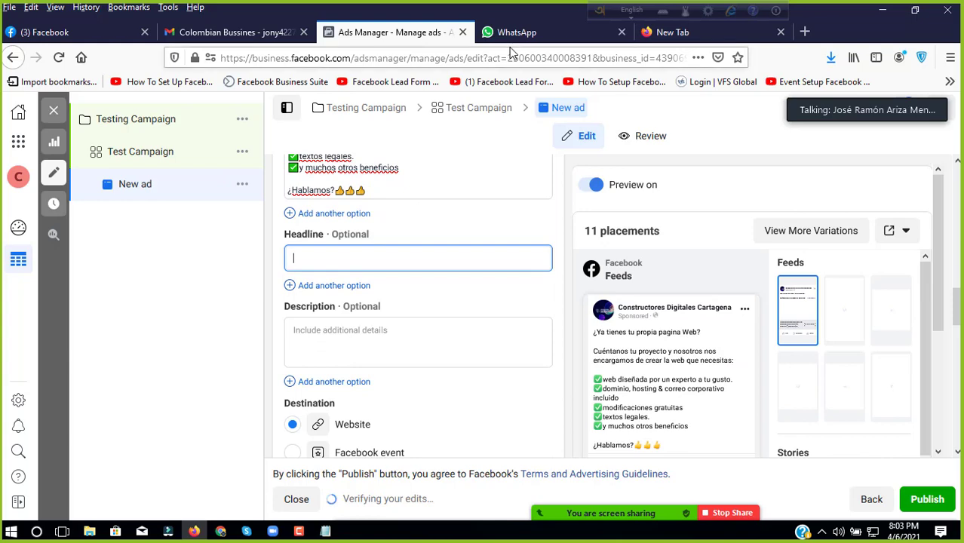
pyautogui.click(511, 37)
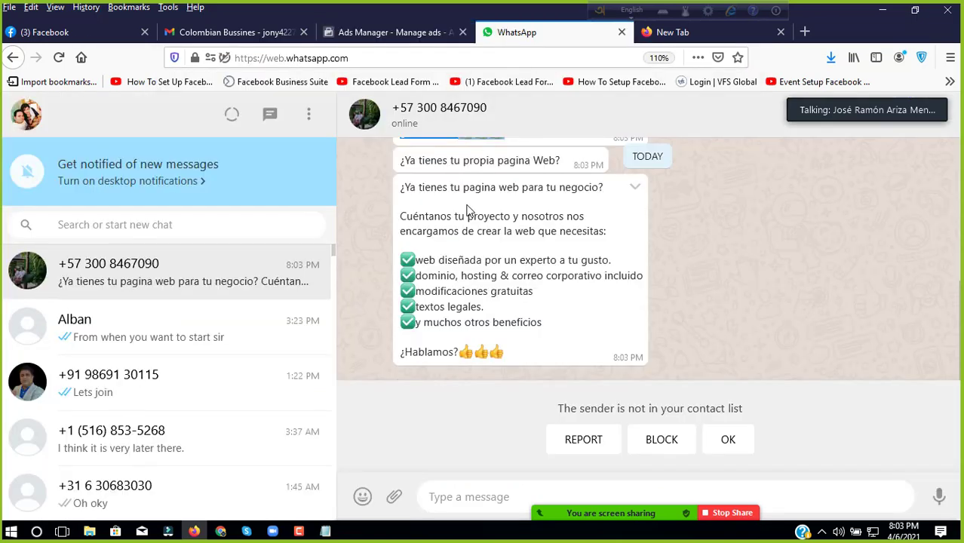
# Step: Mark the unknown WhatsApp sender as not spam
pyautogui.click(722, 440)
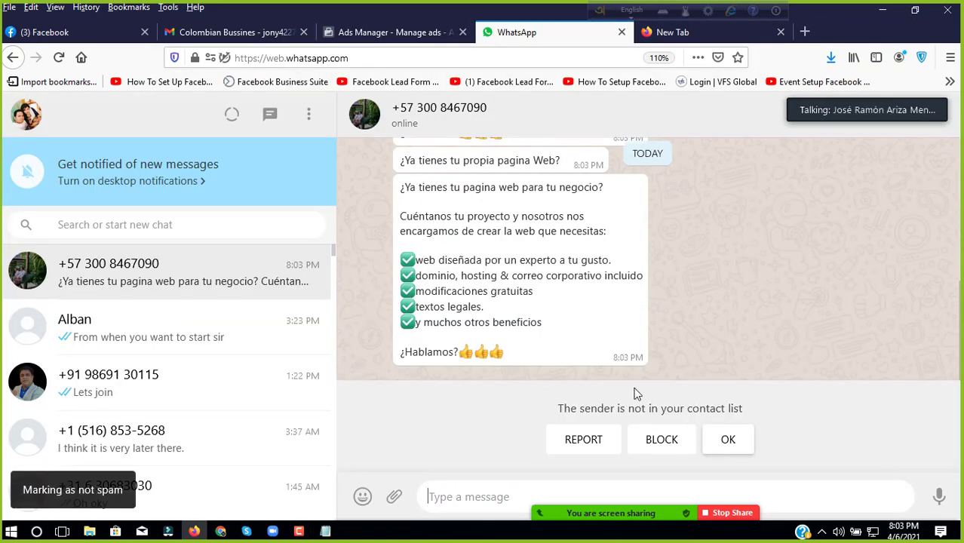
pyautogui.scroll(5, 493, 279)
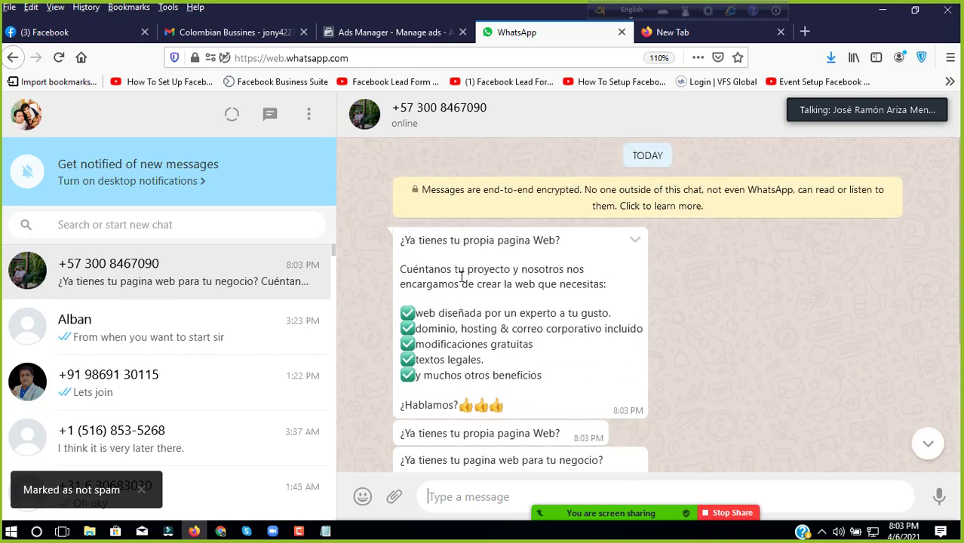
pyautogui.scroll(-3, 422, 330)
# Step: Copy the line '¿Ya tienes tu propia pagina Web?' and bring up paste options in the Headline field
pyautogui.tripleClick(416, 336)
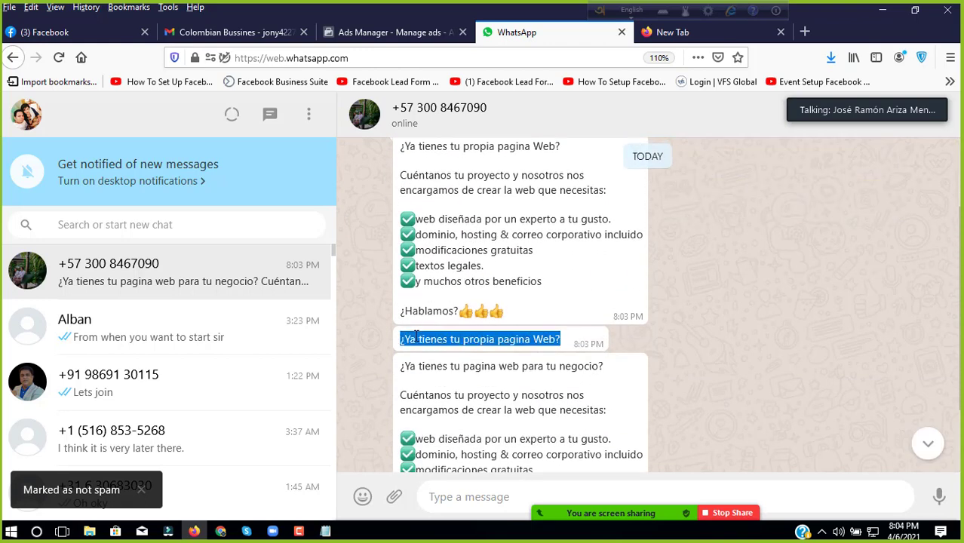
pyautogui.rightClick(415, 336)
pyautogui.click(451, 346)
pyautogui.click(392, 31)
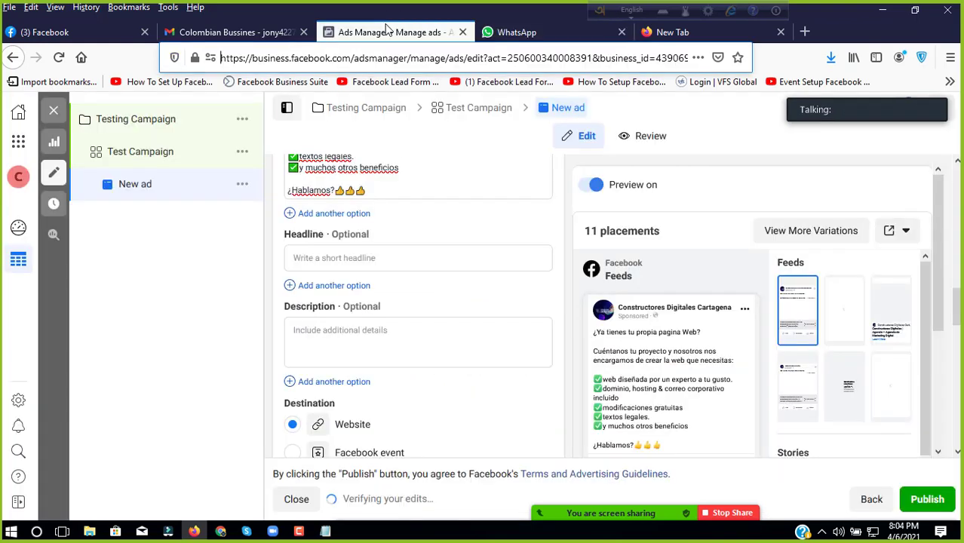
pyautogui.click(325, 258)
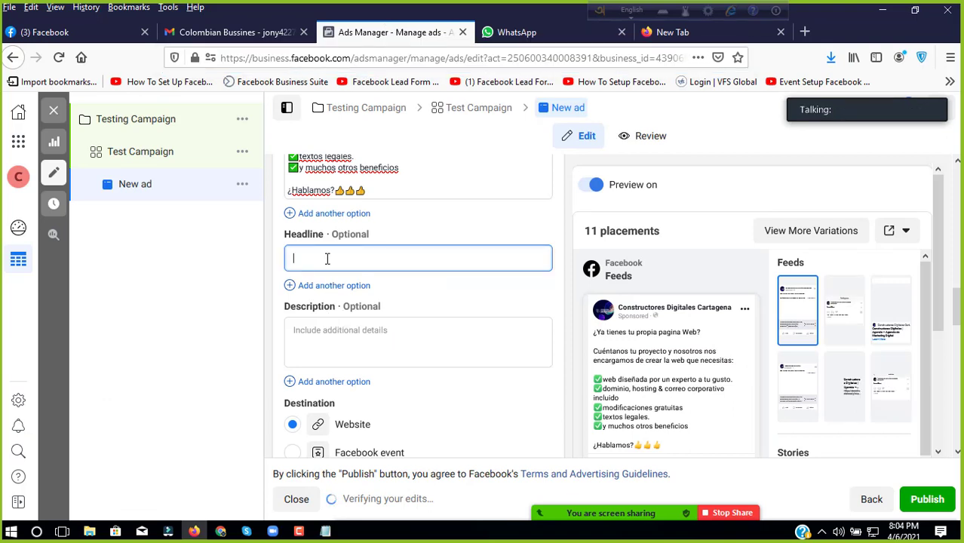
pyautogui.rightClick(327, 259)
# Step: Set the ad headline to '¿Ya tienes tu propia pagina Web?'
pyautogui.click(361, 320)
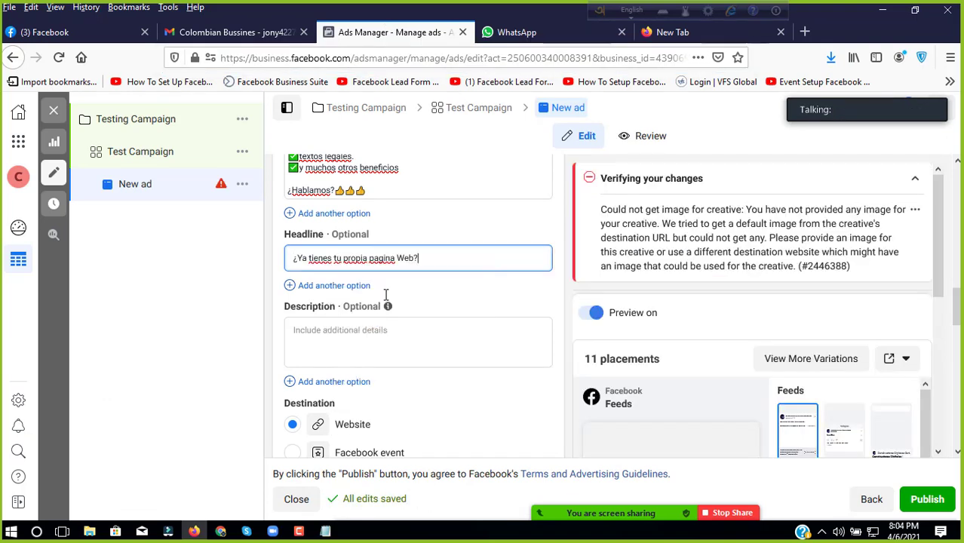
pyautogui.click(537, 34)
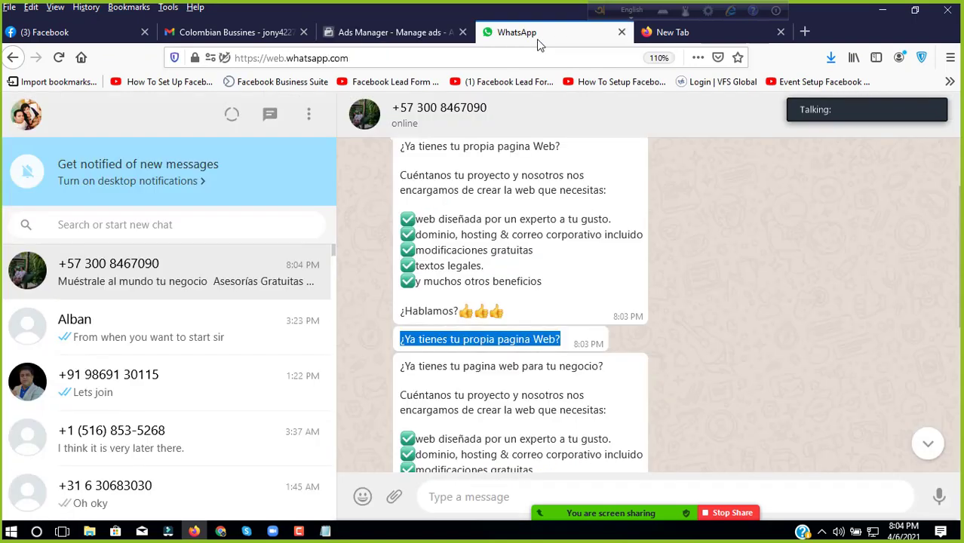
pyautogui.scroll(-5, 441, 236)
pyautogui.scroll(3, 442, 235)
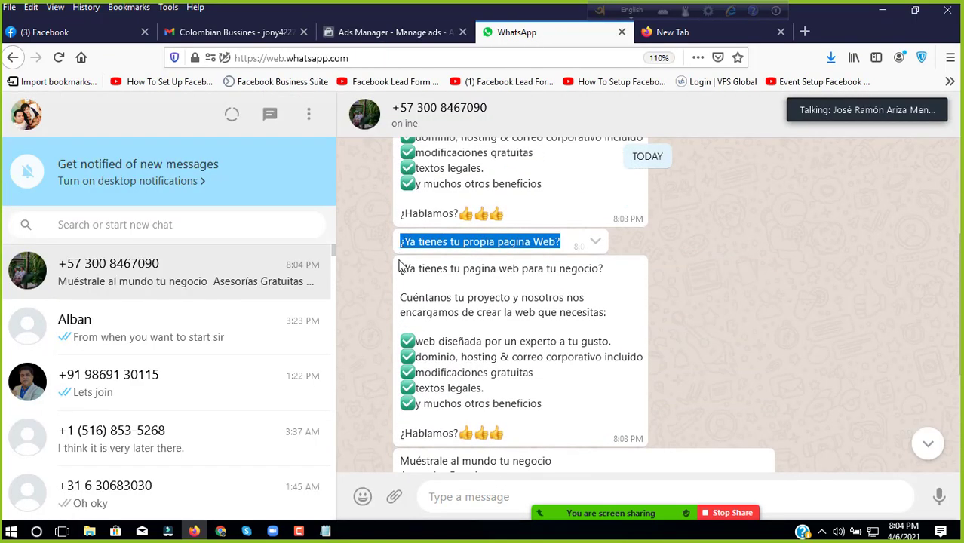
# Step: Copy the whole 'Muéstrale al mundo tu negocio' message from WhatsApp and return to Ads Manager
pyautogui.scroll(-3, 404, 260)
pyautogui.scroll(3, 404, 260)
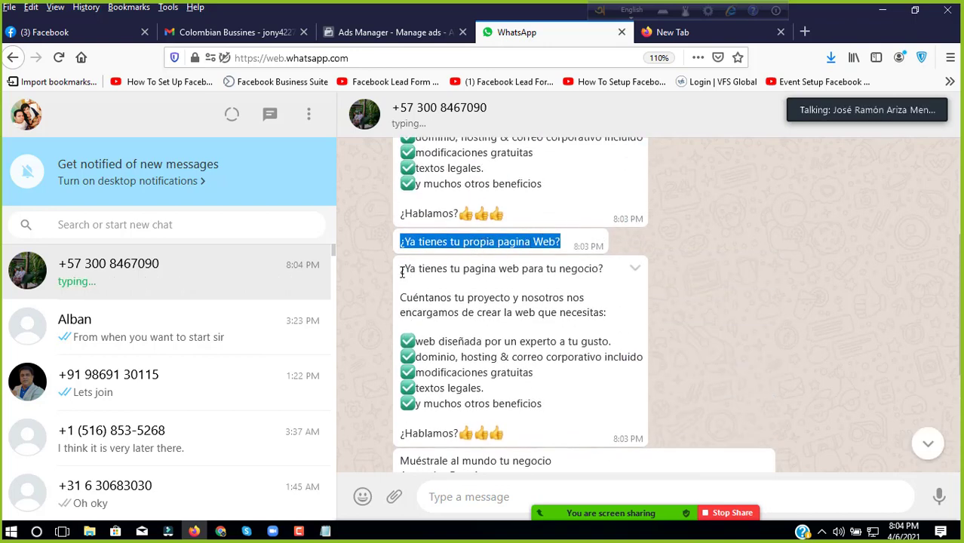
pyautogui.moveTo(401, 270); pyautogui.dragTo(435, 367)
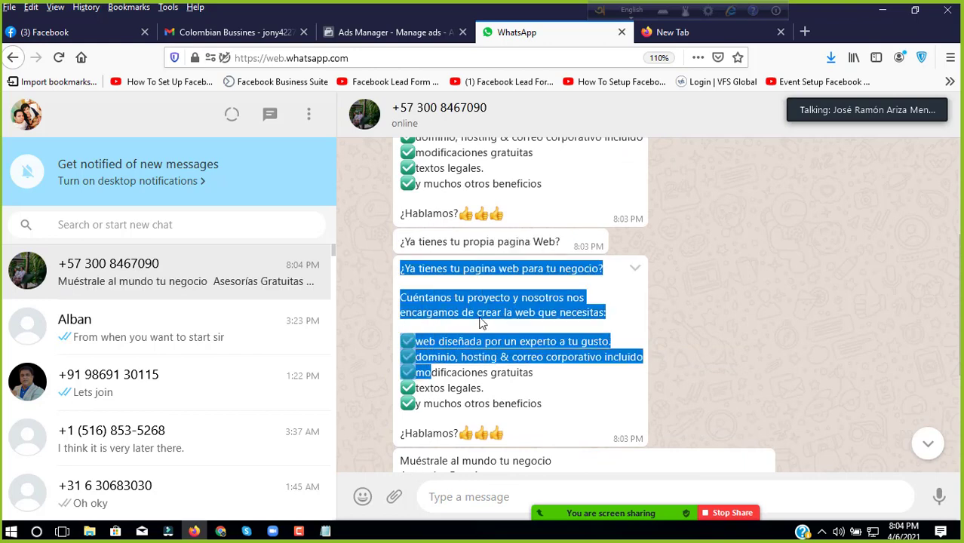
pyautogui.scroll(-3, 422, 324)
pyautogui.moveTo(424, 308); pyautogui.dragTo(568, 457)
pyautogui.rightClick(484, 268)
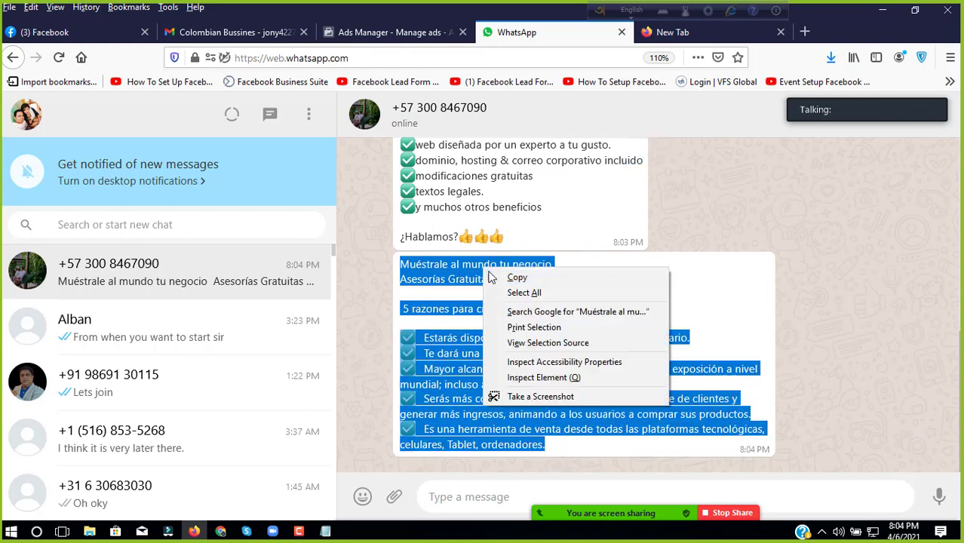
pyautogui.click(504, 276)
pyautogui.click(359, 37)
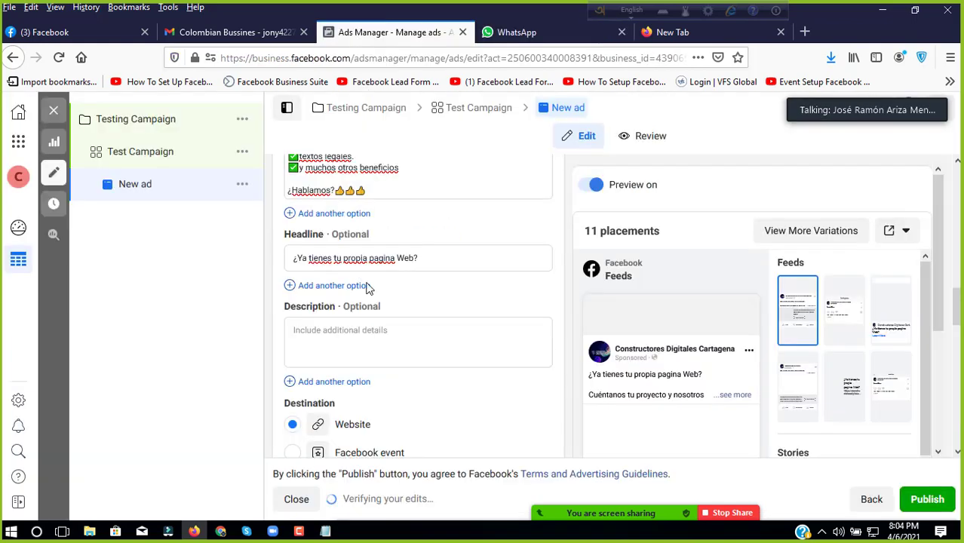
pyautogui.click(347, 335)
pyautogui.rightClick(347, 335)
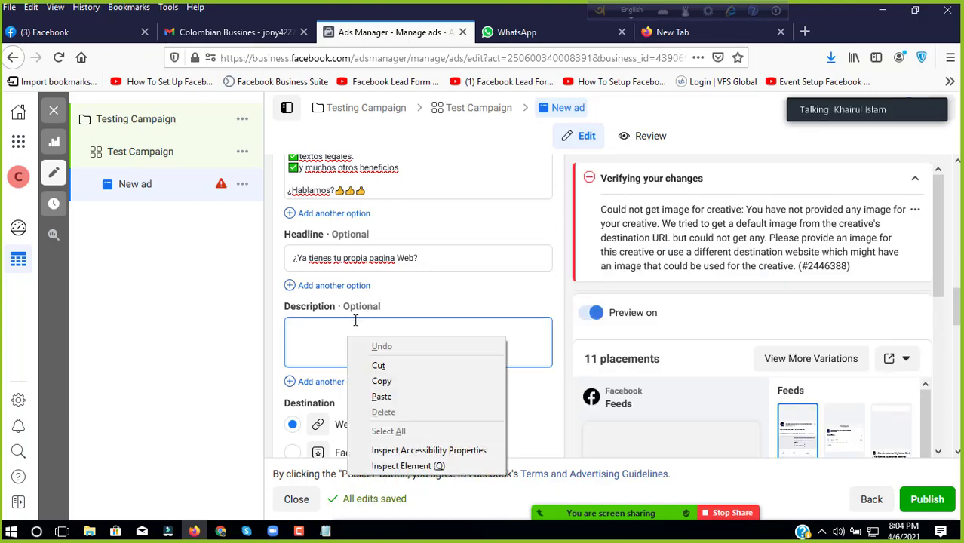
pyautogui.click(381, 397)
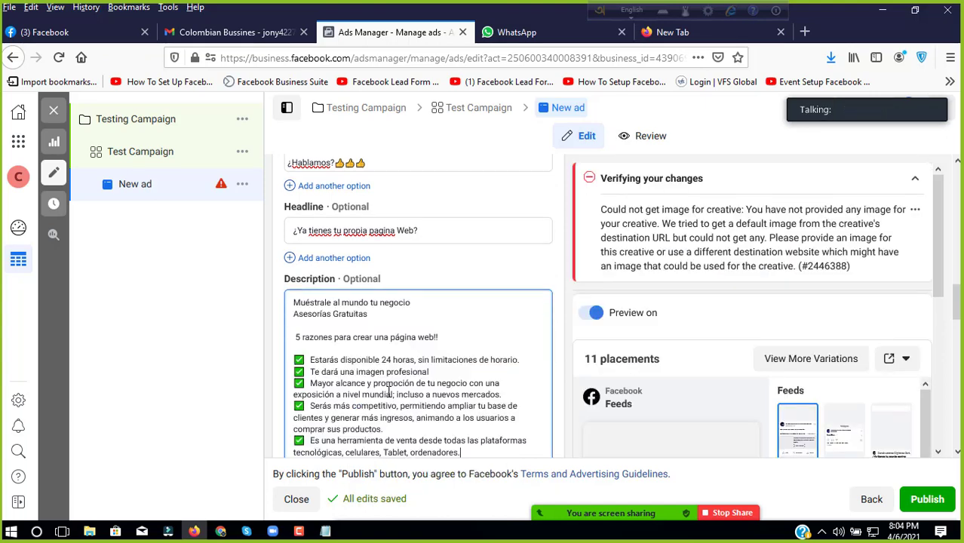
pyautogui.scroll(5, 465, 286)
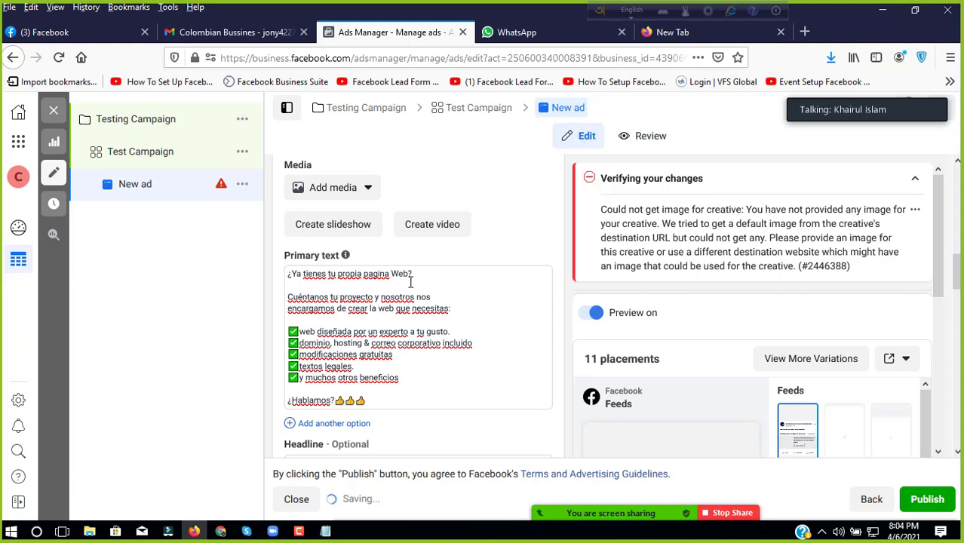
pyautogui.scroll(-4, 411, 281)
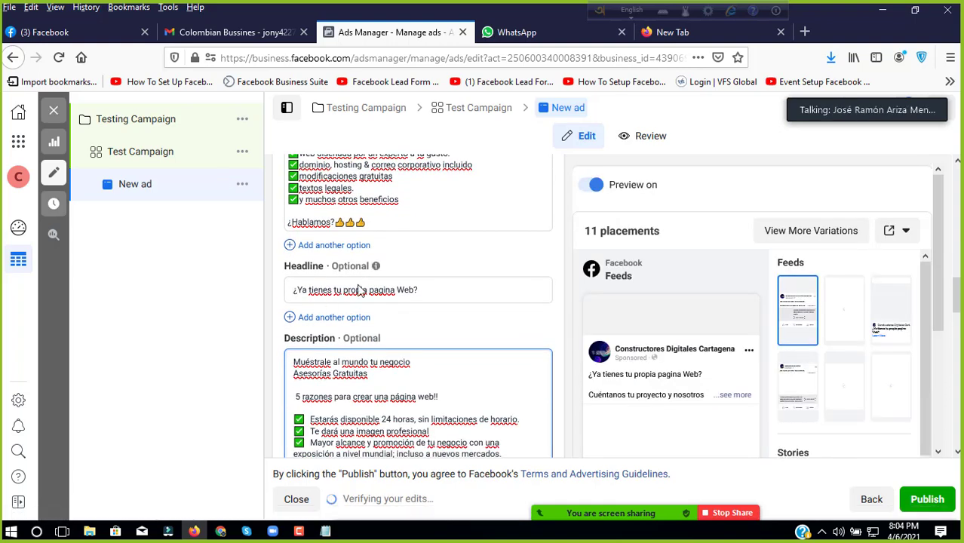
pyautogui.scroll(-1, 438, 287)
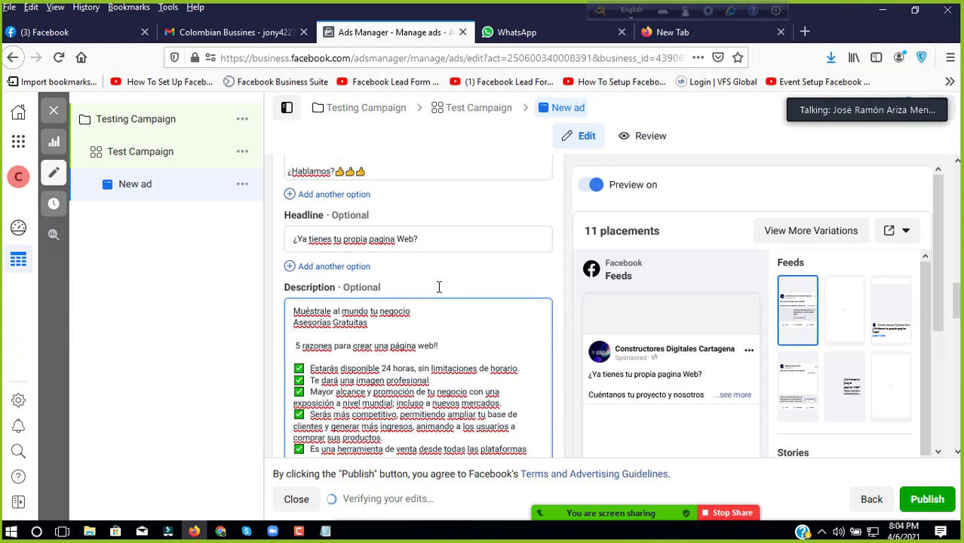
pyautogui.scroll(-5, 440, 324)
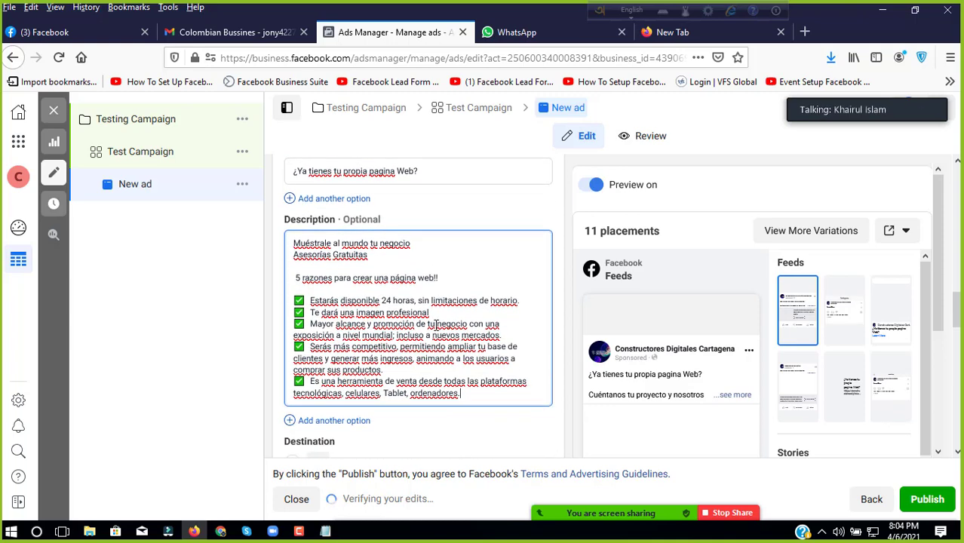
pyautogui.scroll(10, 380, 351)
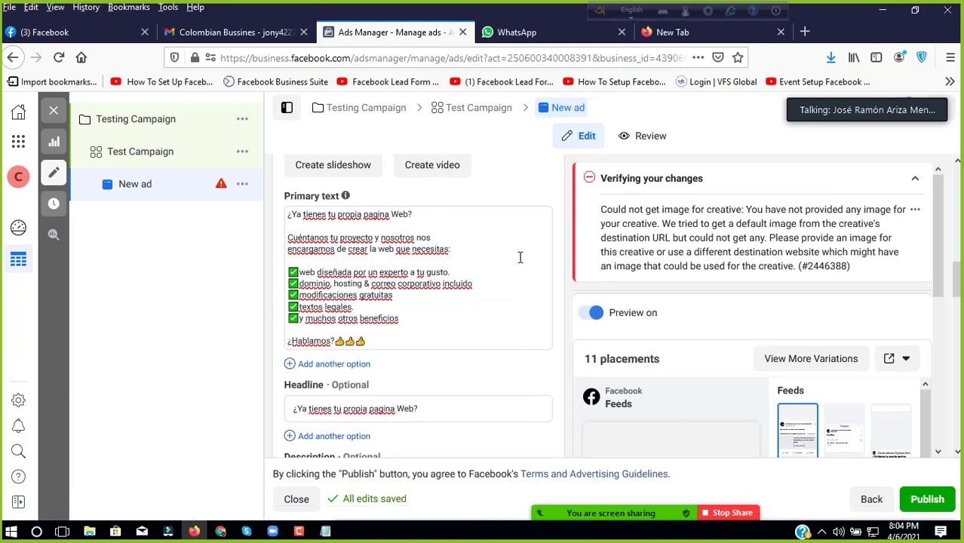
pyautogui.scroll(-10, 526, 249)
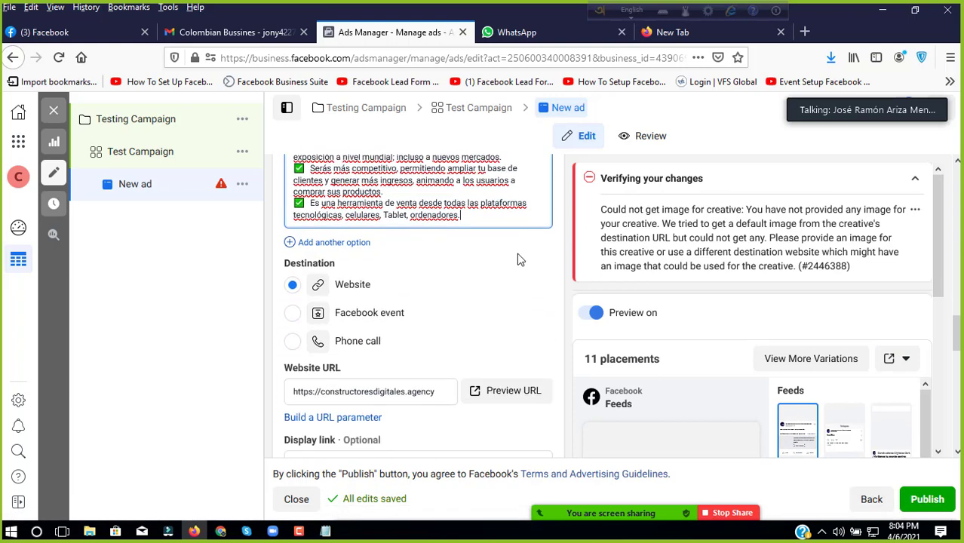
pyautogui.scroll(-3, 512, 262)
pyautogui.scroll(7, 512, 262)
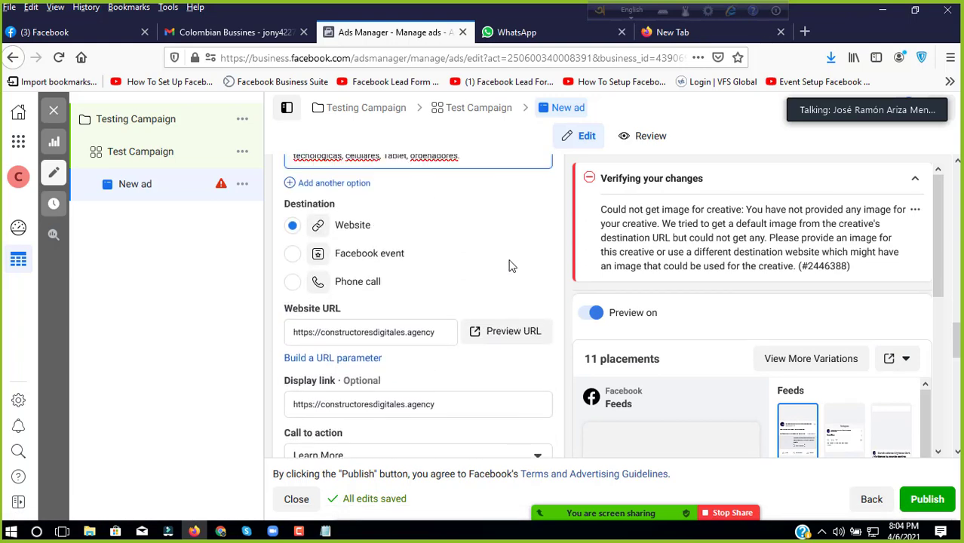
pyautogui.scroll(3, 509, 264)
pyautogui.scroll(-3, 509, 260)
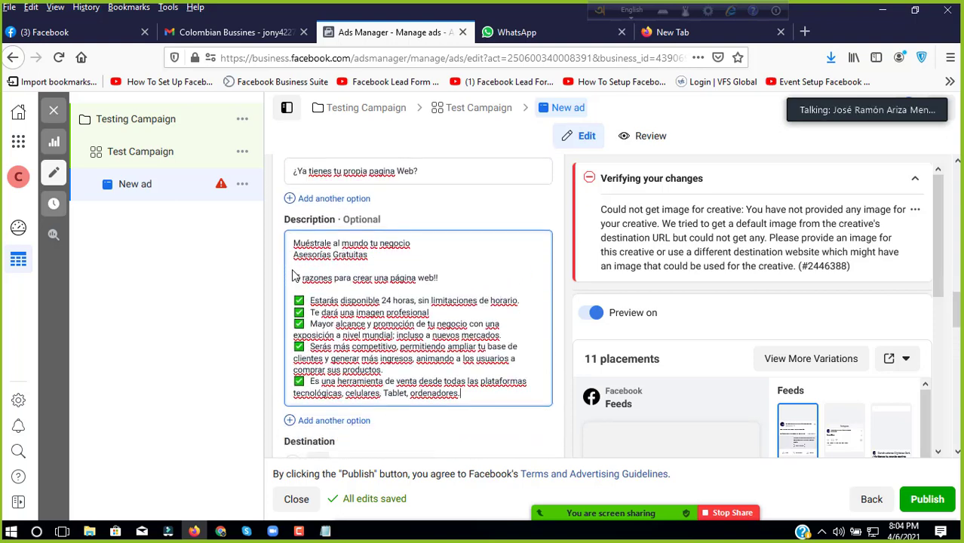
pyautogui.moveTo(293, 244); pyautogui.dragTo(491, 412)
pyautogui.press('BackSpace')
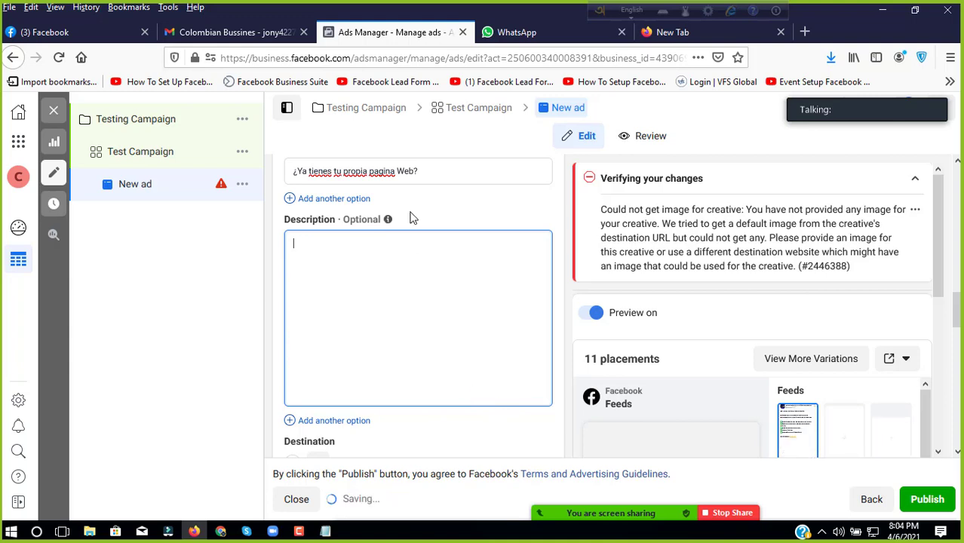
# Step: Look over the Gmail inbox list
pyautogui.scroll(-3, 656, 313)
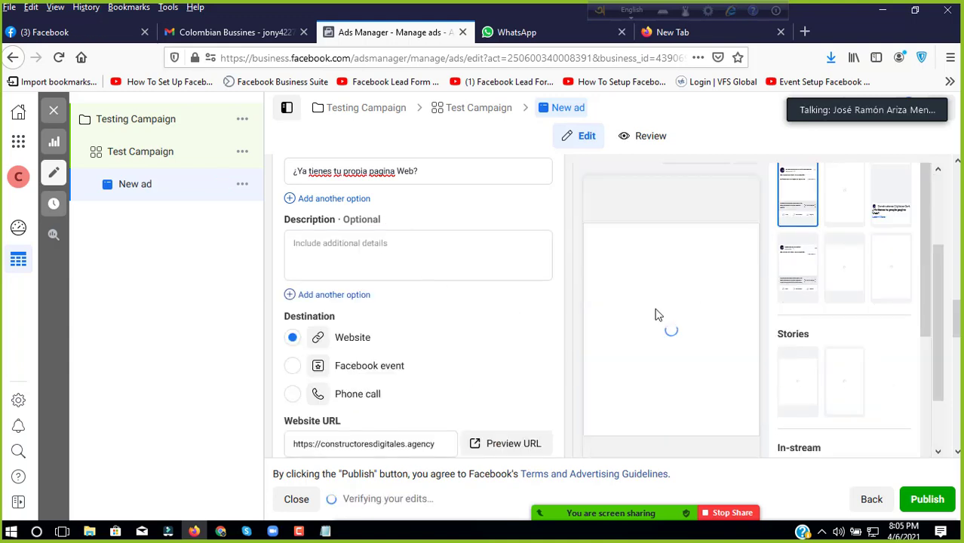
pyautogui.scroll(3, 405, 316)
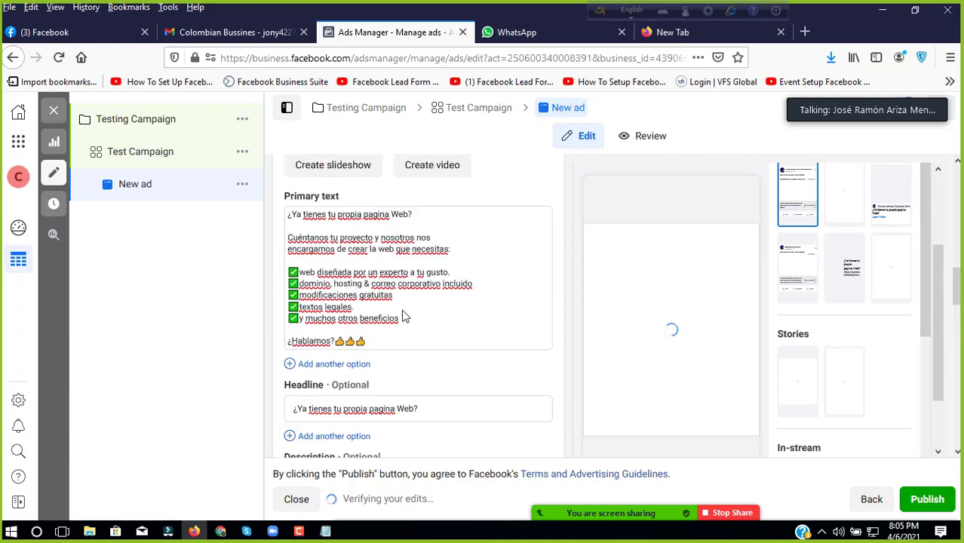
pyautogui.click(226, 32)
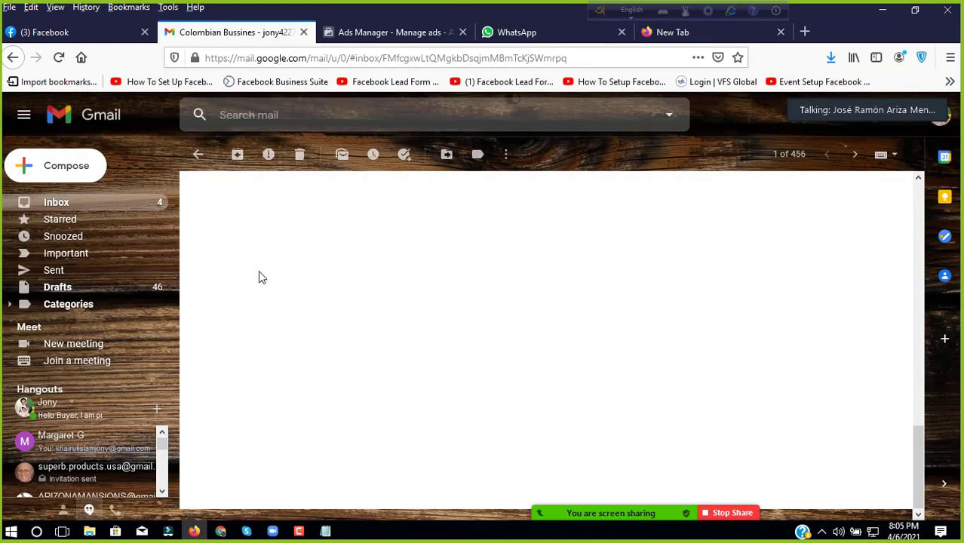
pyautogui.click(96, 205)
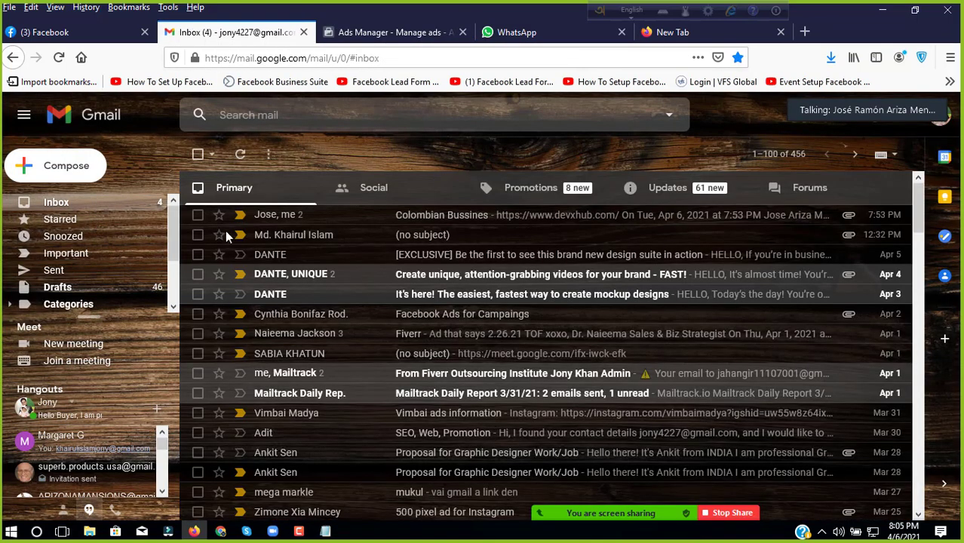
# Step: Add a second primary text option holding the pasted 'Muéstrale al mundo tu negocio' message
pyautogui.click(517, 32)
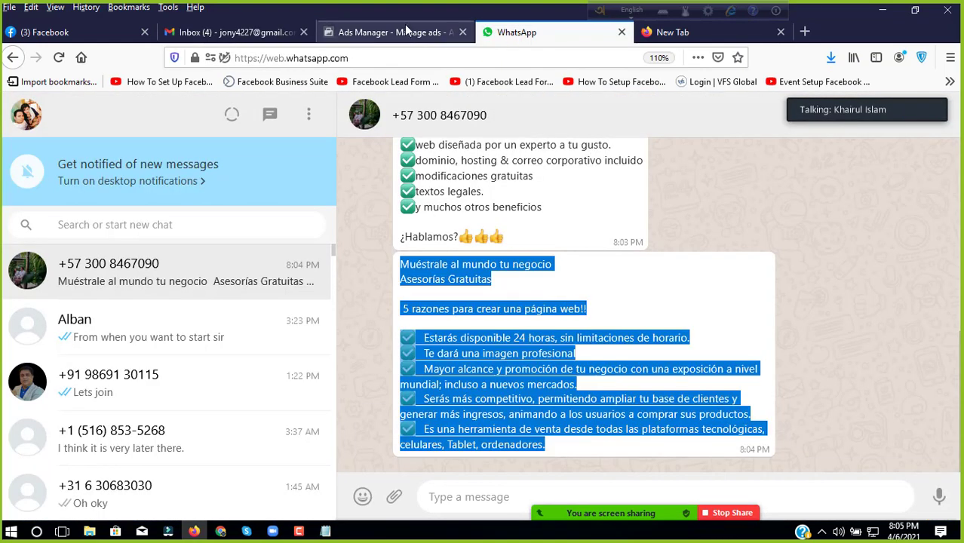
pyautogui.click(393, 32)
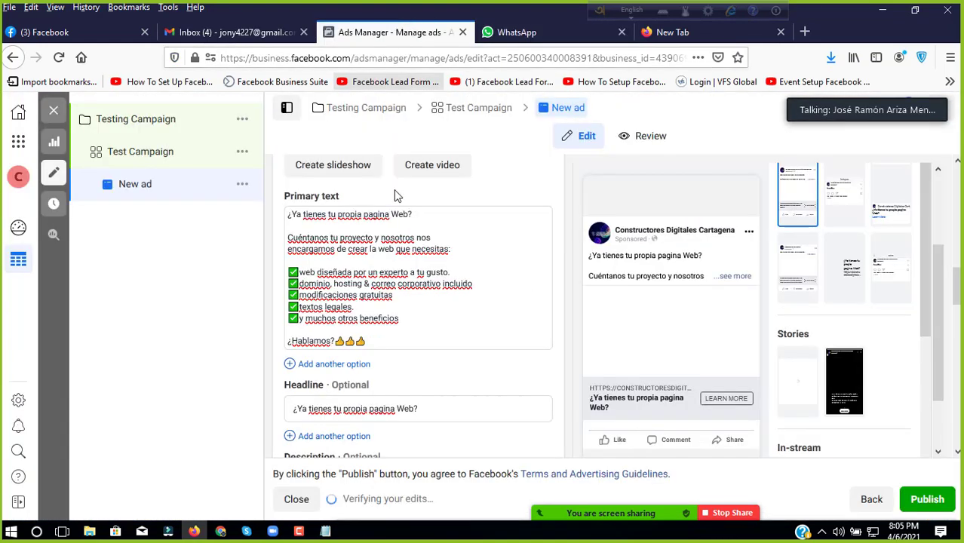
pyautogui.click(328, 363)
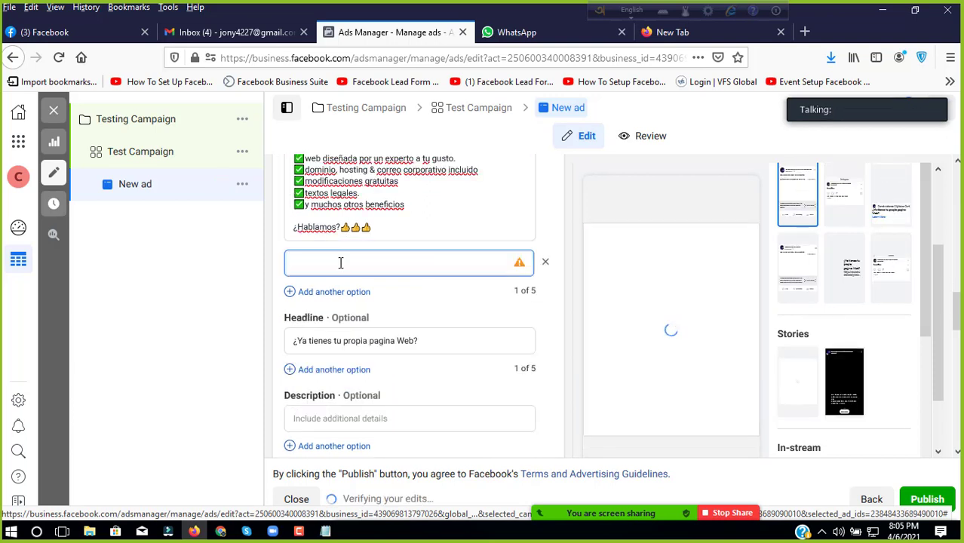
pyautogui.hotkey('ctrl', 'v')
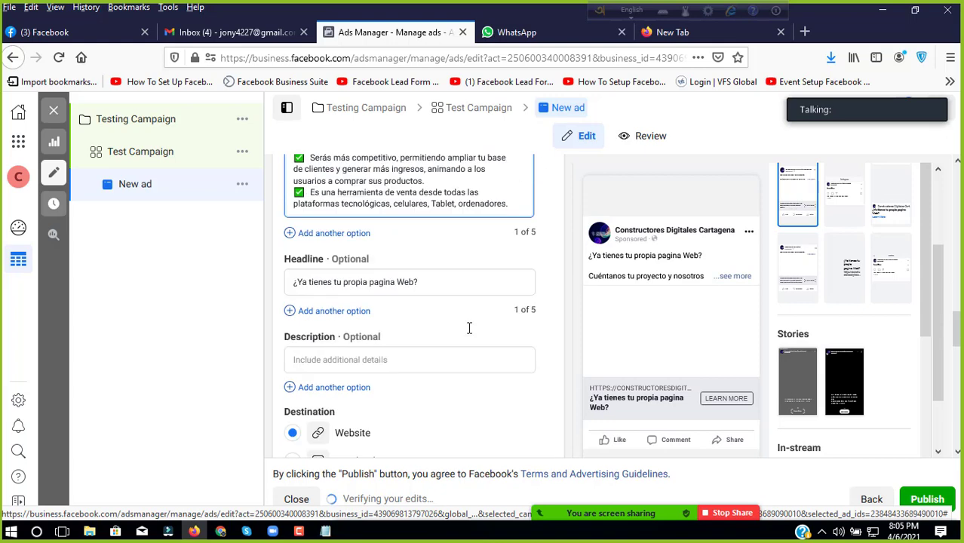
pyautogui.click(248, 32)
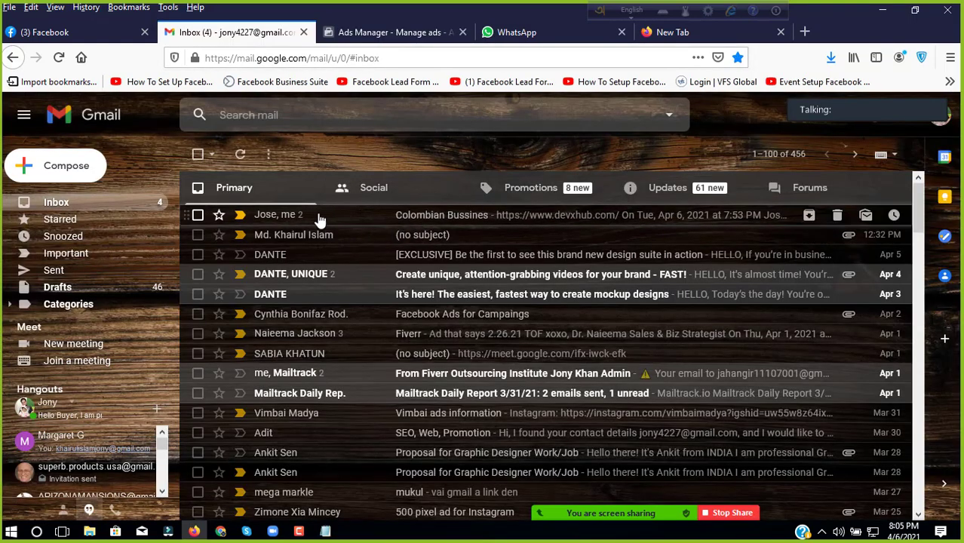
# Step: Download the first two WhatsApp image attachments from the Colombian Bussines email
pyautogui.click(421, 221)
pyautogui.scroll(-3, 383, 281)
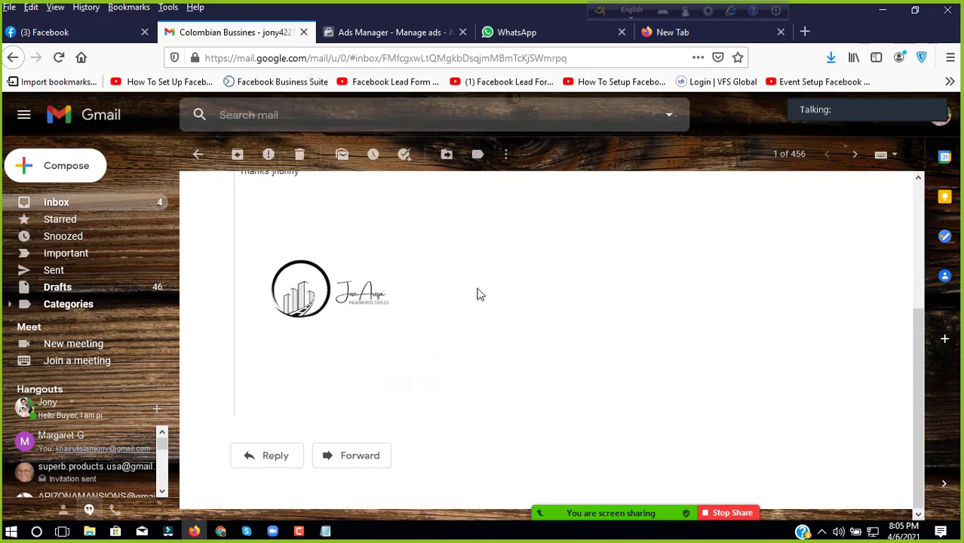
pyautogui.scroll(5, 340, 370)
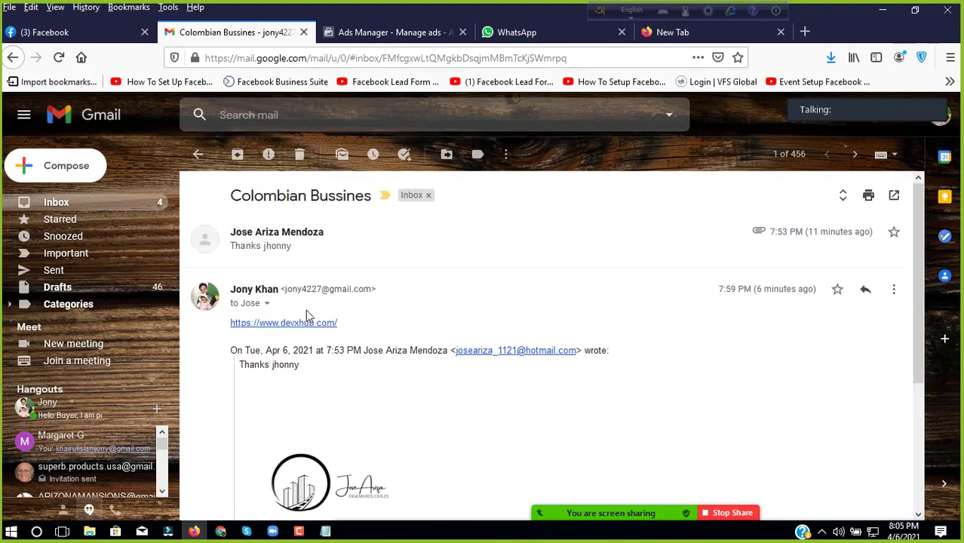
pyautogui.click(273, 236)
pyautogui.scroll(-4, 280, 302)
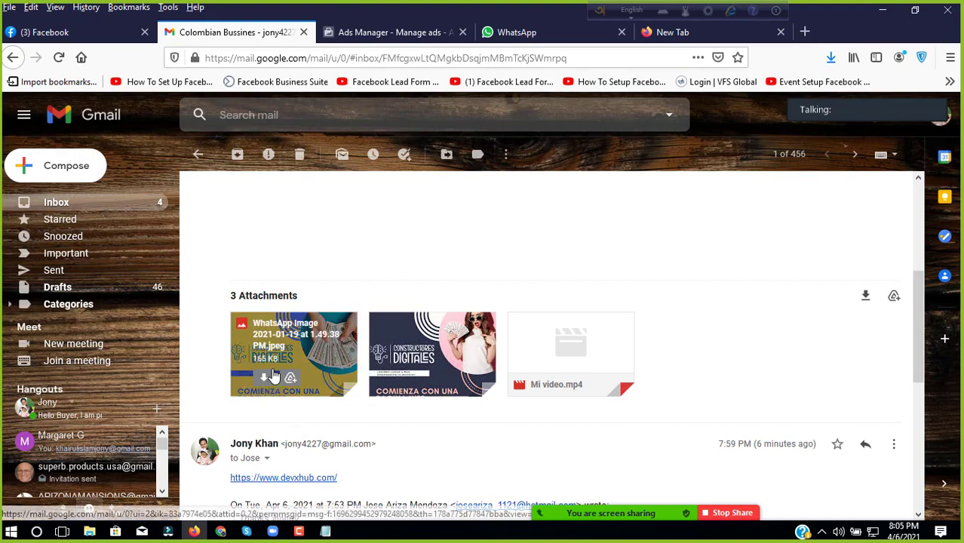
pyautogui.click(259, 379)
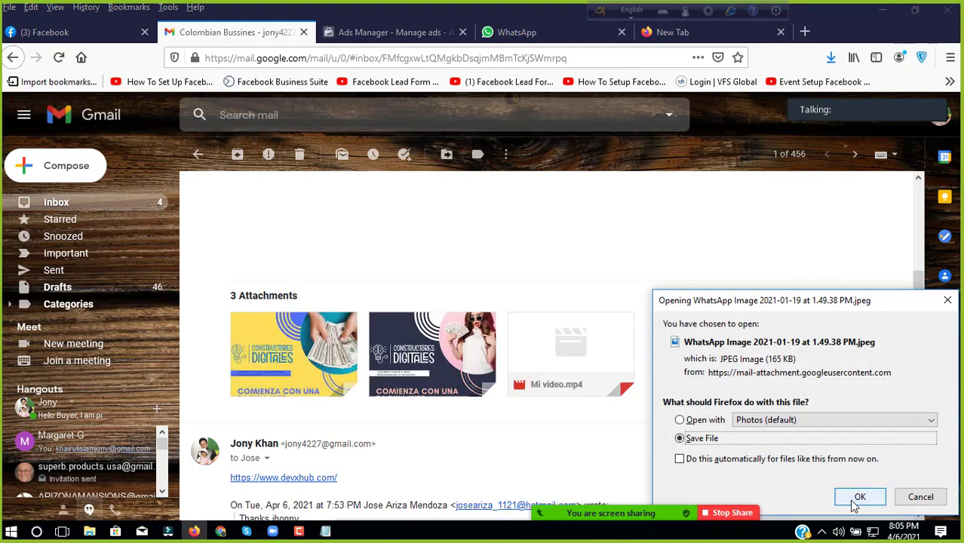
pyautogui.click(859, 496)
pyautogui.click(405, 380)
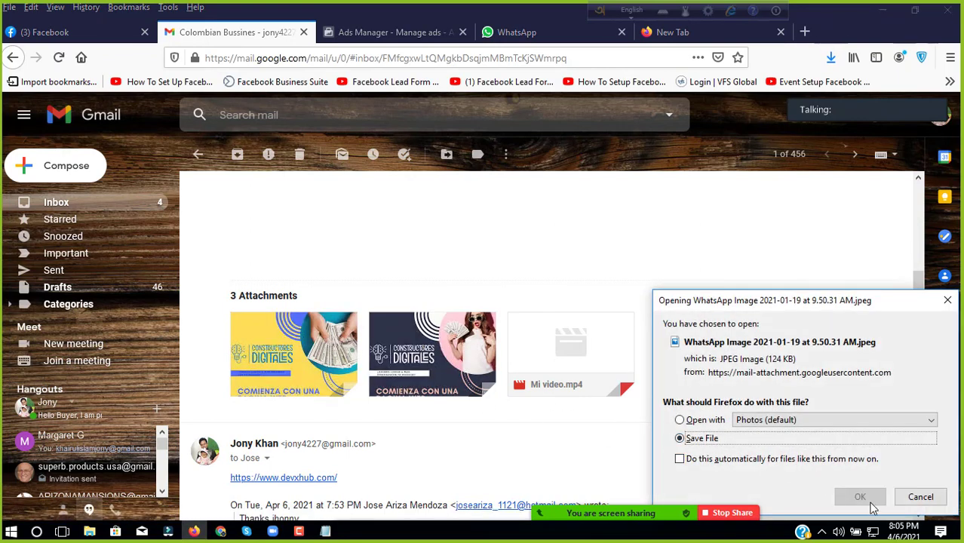
pyautogui.click(867, 501)
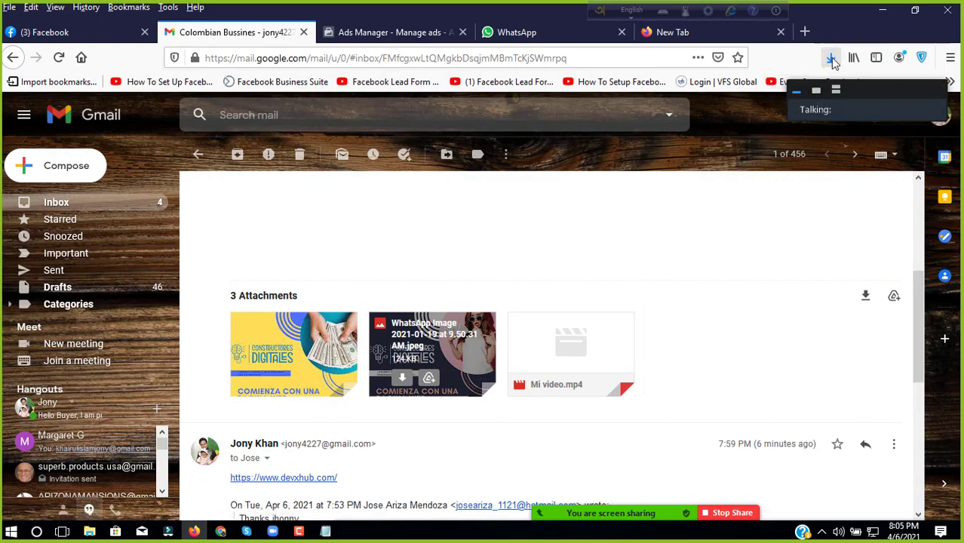
# Step: Open the Downloads folder containing the latest download in File Explorer
pyautogui.click(832, 60)
pyautogui.rightClick(723, 101)
pyautogui.click(731, 116)
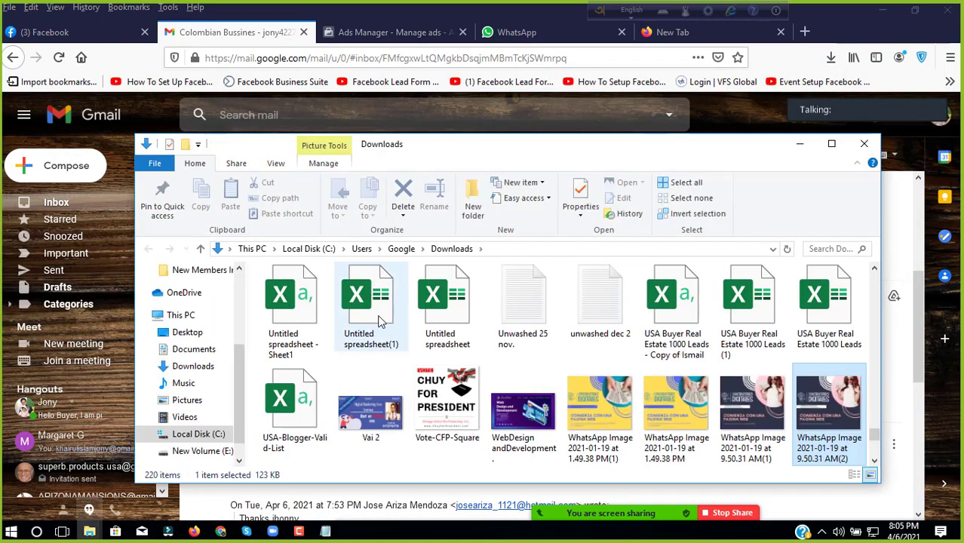
# Step: Copy the two WhatsApp images from the Downloads folder
pyautogui.click(831, 143)
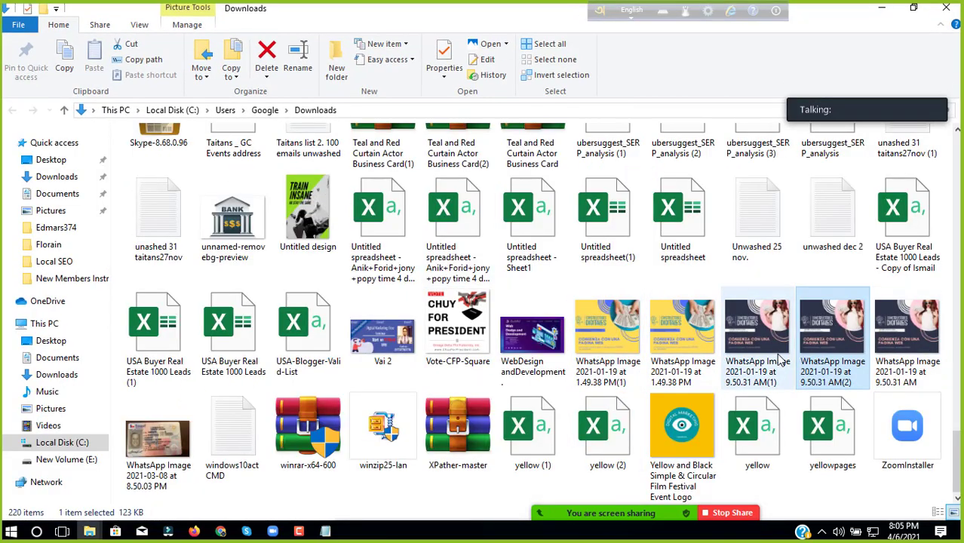
pyautogui.keyDown('ctrl'); pyautogui.click(746, 361); pyautogui.keyUp('ctrl')
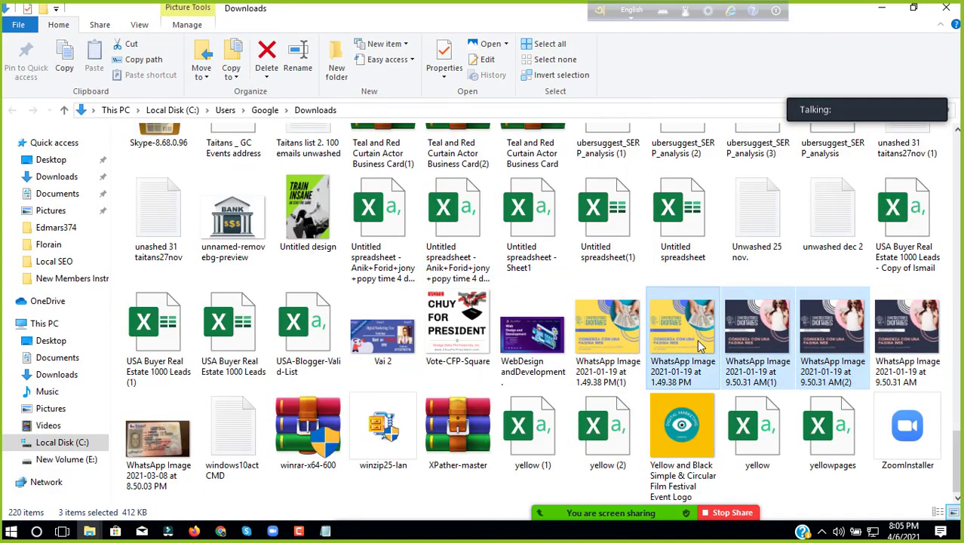
pyautogui.rightClick(700, 345)
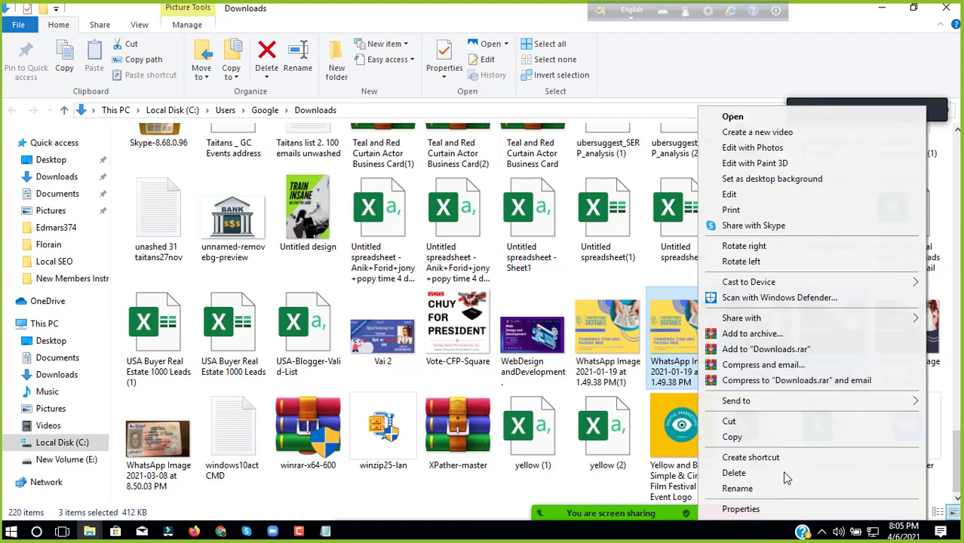
pyautogui.click(732, 436)
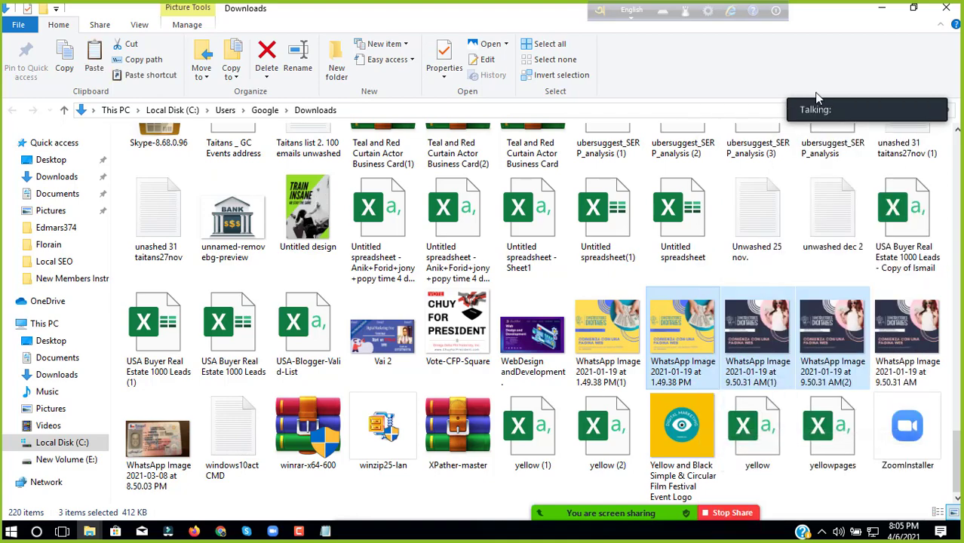
pyautogui.click(874, 13)
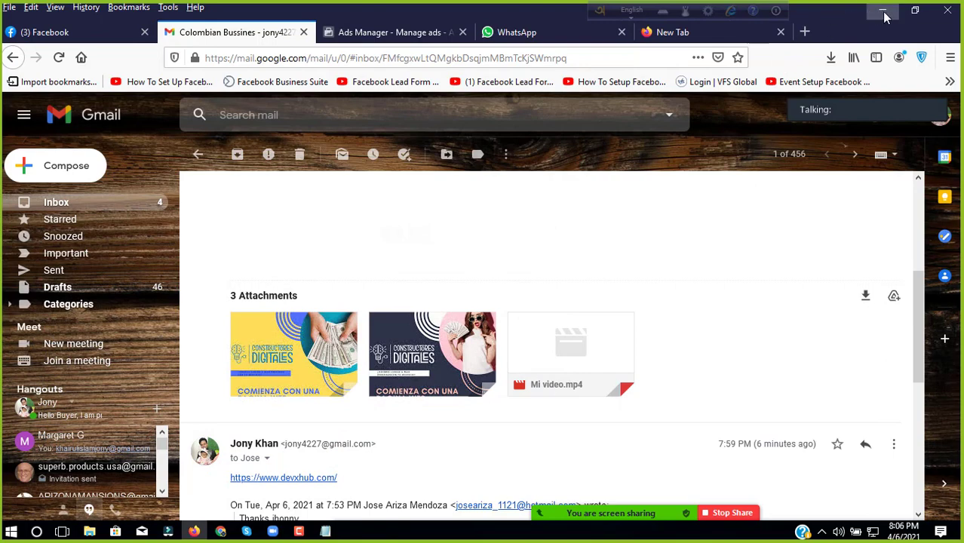
# Step: Paste the images into the Colombia Boss folder and delete the duplicate 8:05 PM copy
pyautogui.click(883, 13)
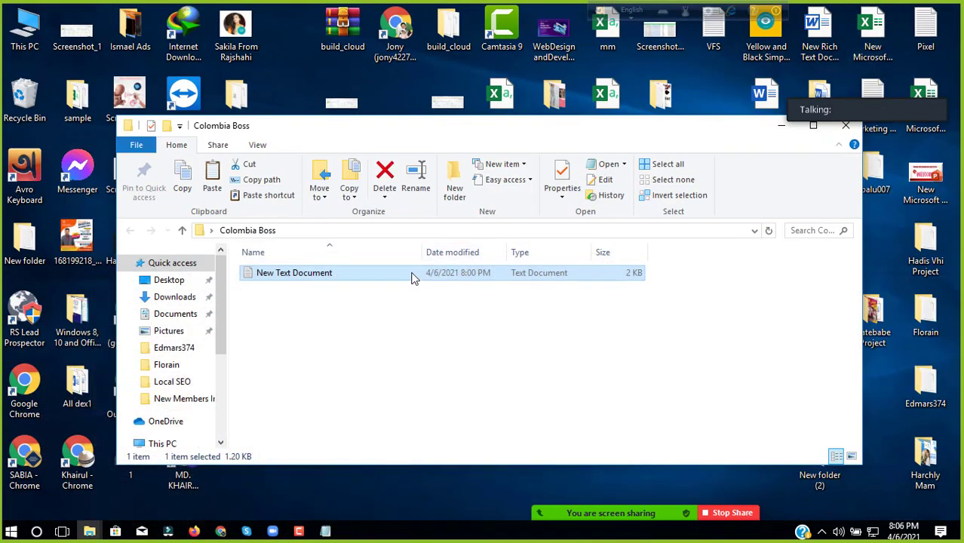
pyautogui.rightClick(414, 311)
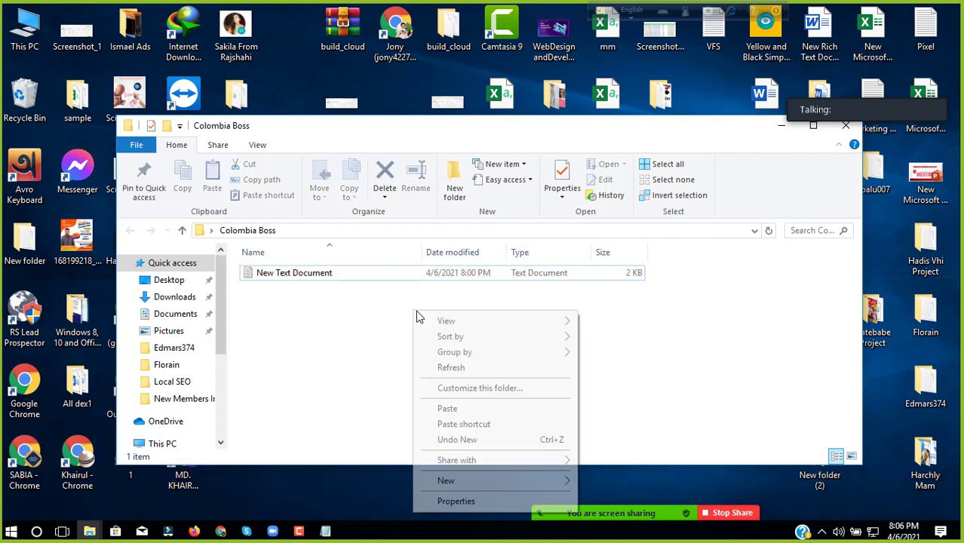
pyautogui.click(450, 408)
pyautogui.click(421, 368)
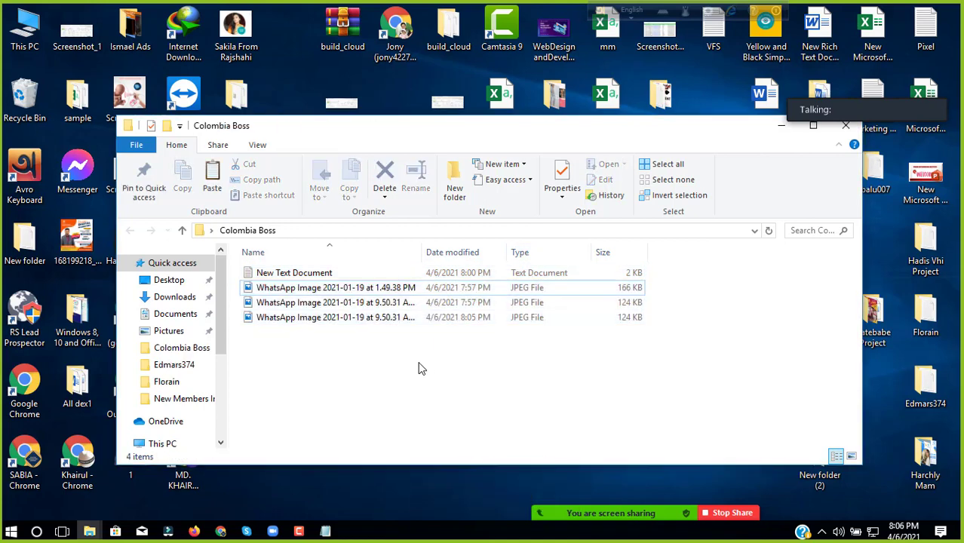
pyautogui.click(492, 317)
pyautogui.press('Delete')
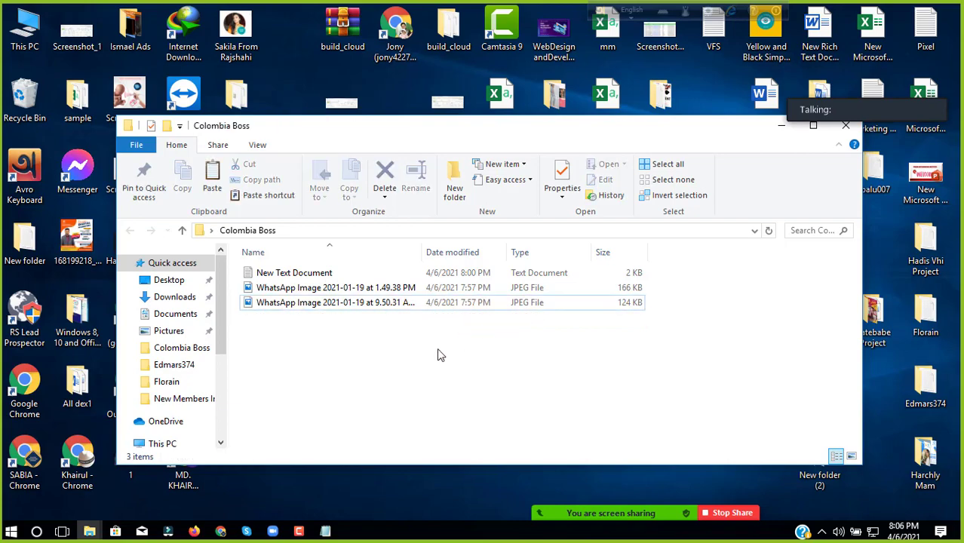
# Step: Bring the Ads Manager New ad editor back in Firefox and scroll up to the Media section
pyautogui.click(194, 532)
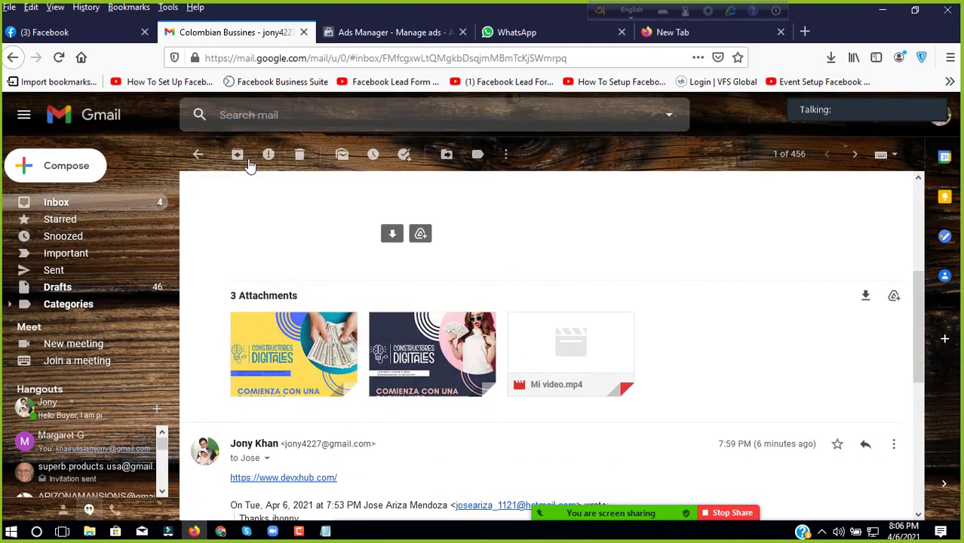
pyautogui.click(382, 31)
pyautogui.scroll(-8, 428, 194)
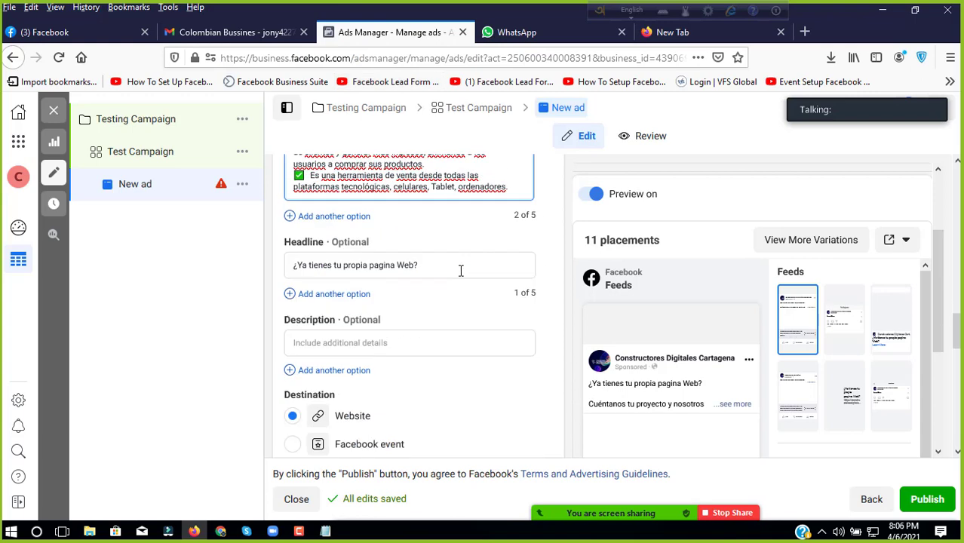
pyautogui.scroll(-6, 445, 324)
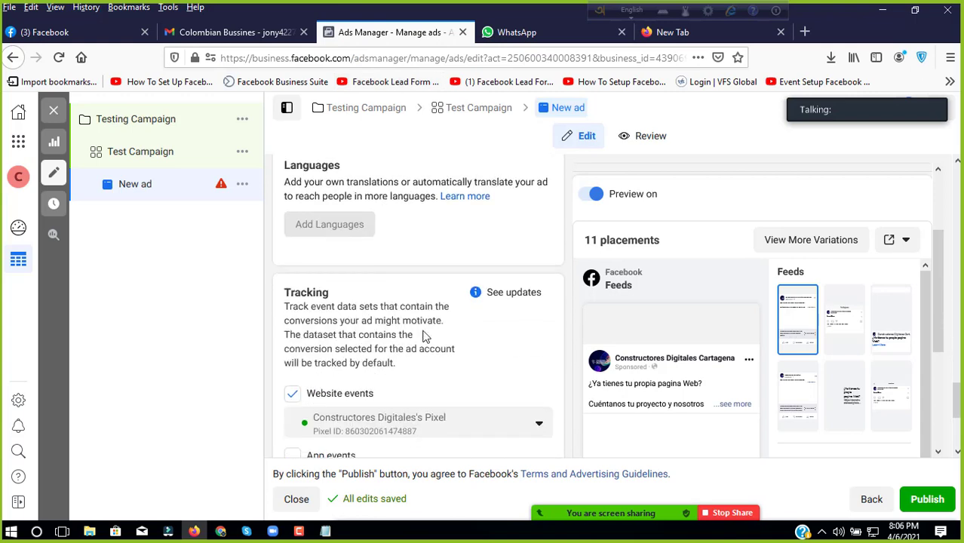
pyautogui.scroll(10, 369, 287)
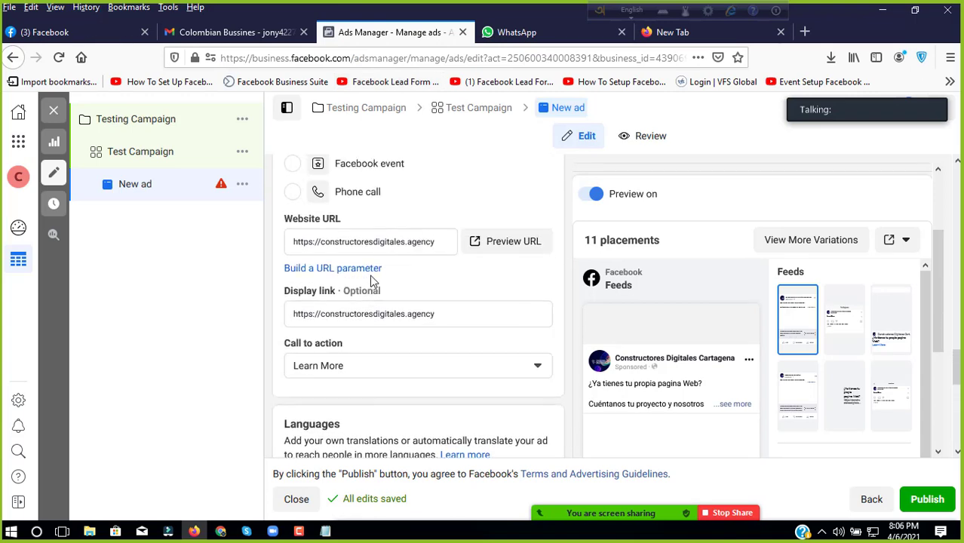
pyautogui.scroll(4, 358, 294)
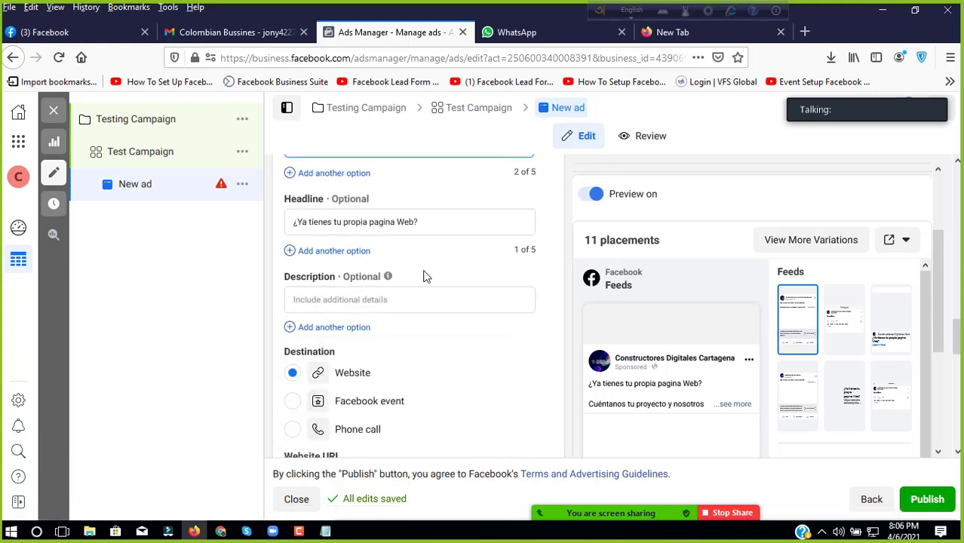
pyautogui.scroll(8, 358, 300)
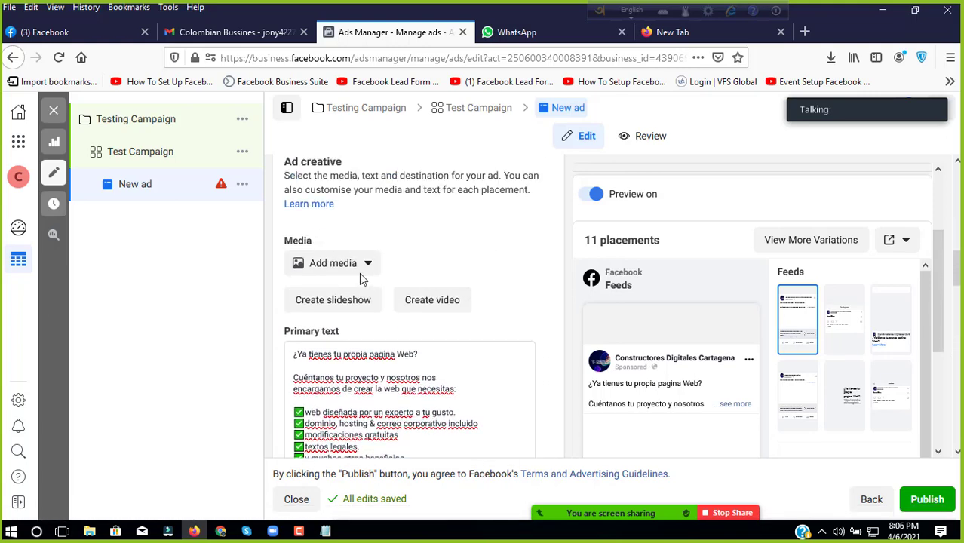
# Step: Open an empty Video Creation Kit slideshow: Square 1:1, 1-second images, no transition
pyautogui.click(372, 303)
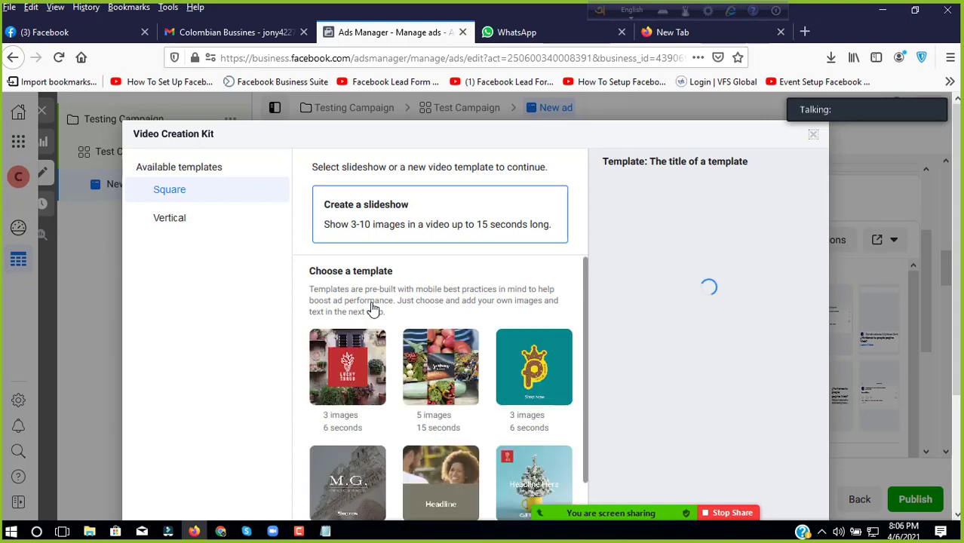
pyautogui.scroll(-2, 550, 251)
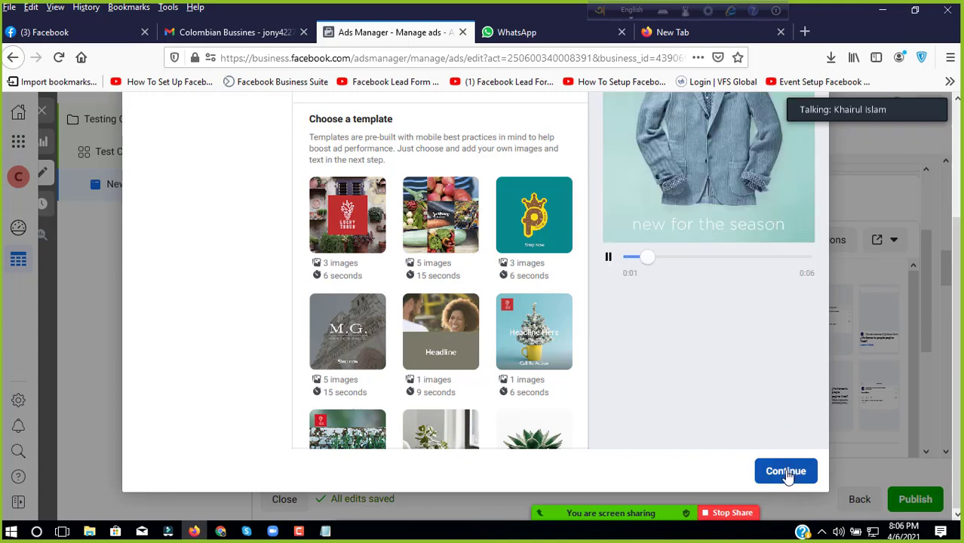
pyautogui.click(787, 472)
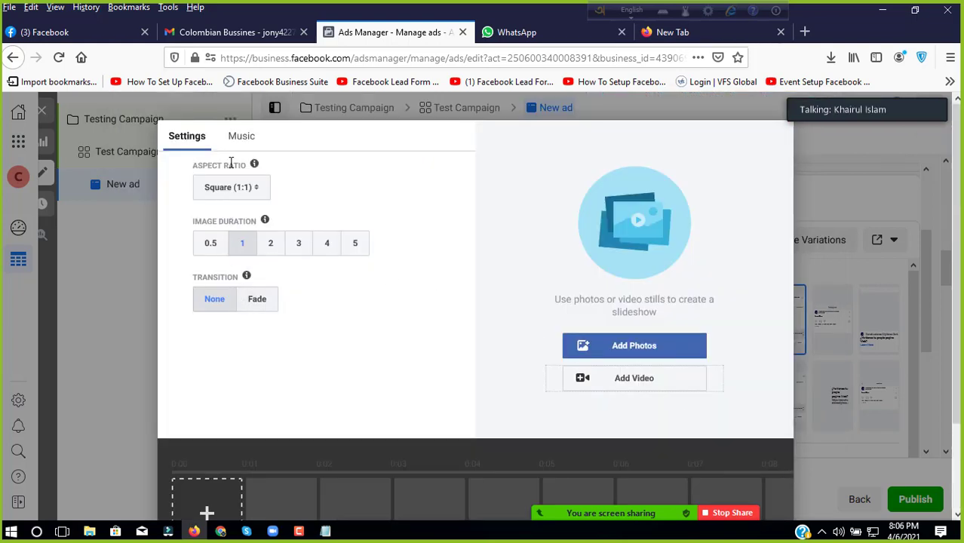
# Step: Add 1.png and 2.png as the first slideshow images
pyautogui.click(600, 346)
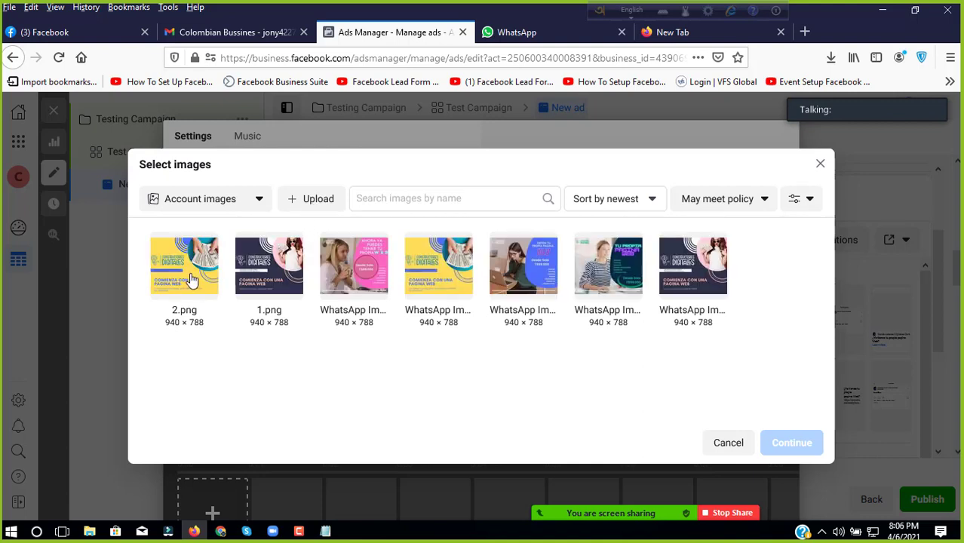
pyautogui.click(253, 273)
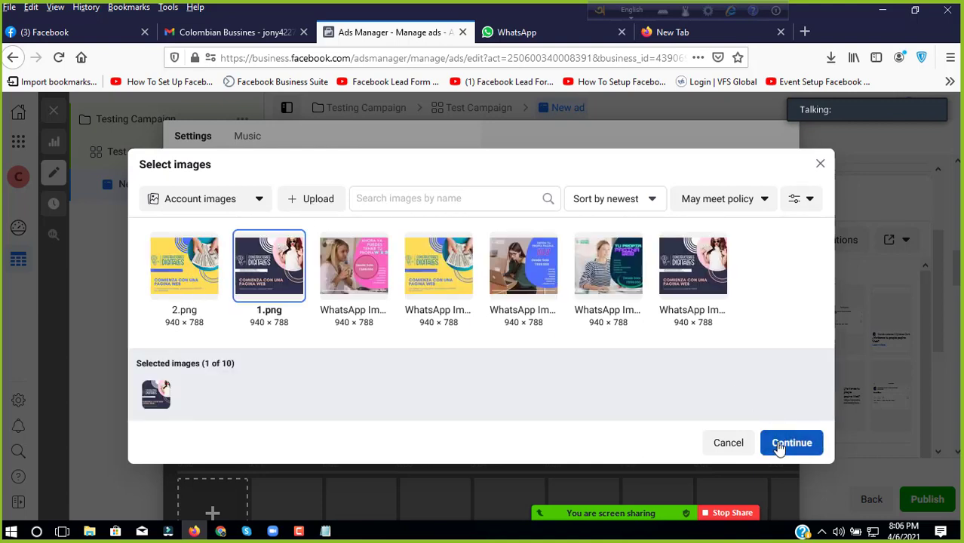
pyautogui.click(780, 446)
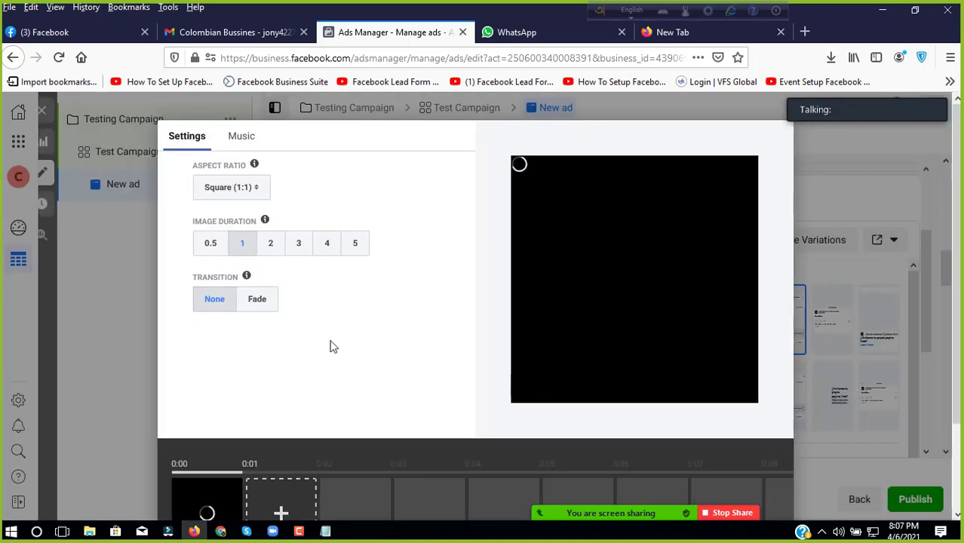
pyautogui.scroll(-2, 326, 346)
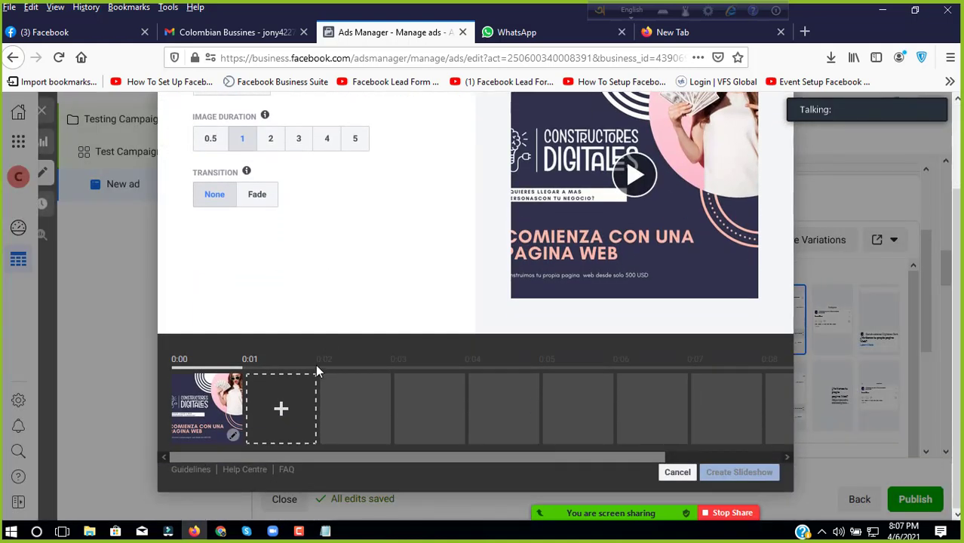
pyautogui.click(280, 411)
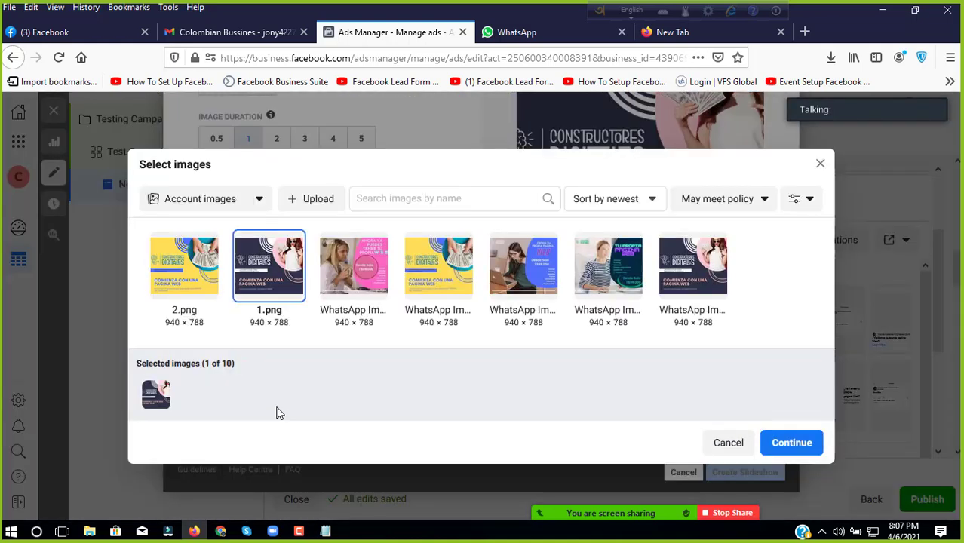
pyautogui.click(210, 276)
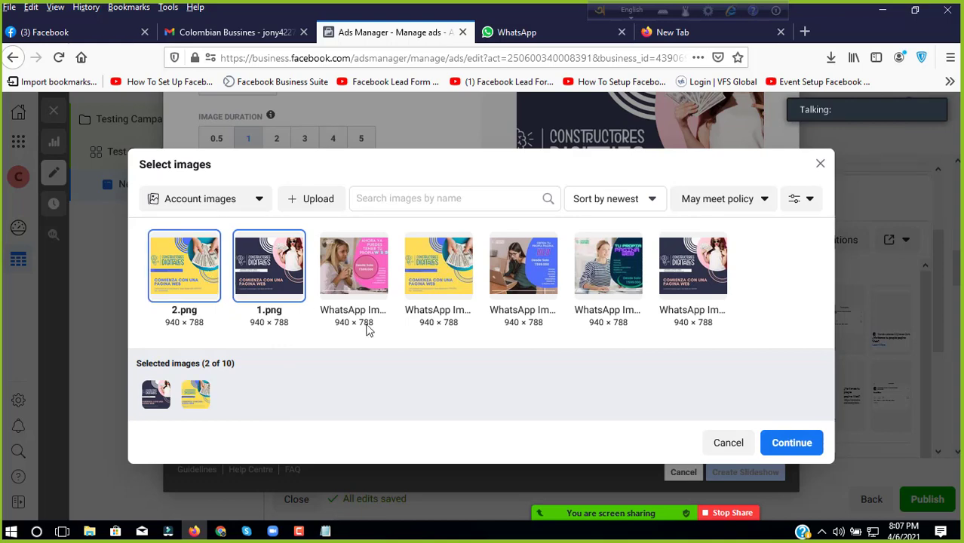
pyautogui.click(792, 445)
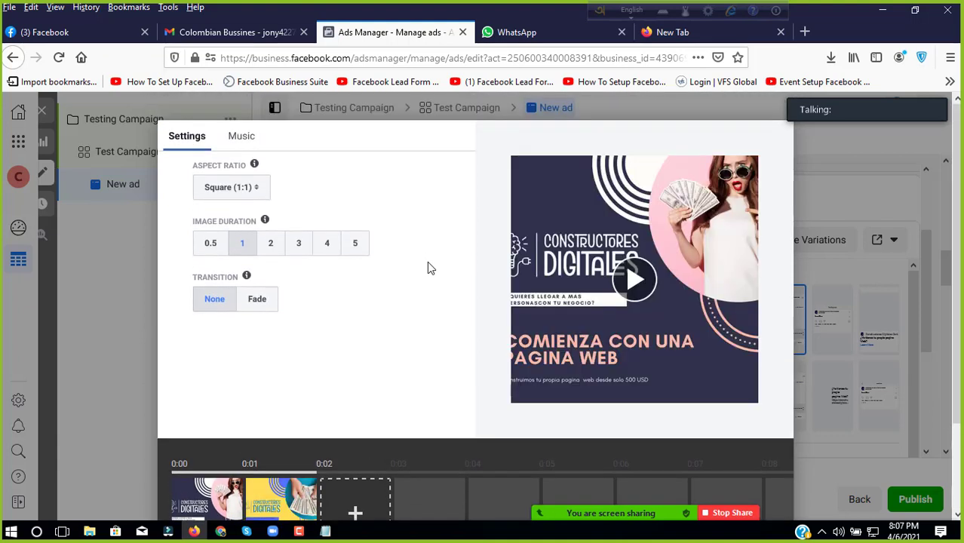
# Step: Add the WhatsApp image of the woman in stripes as the third image and create the slideshow
pyautogui.scroll(-3, 430, 268)
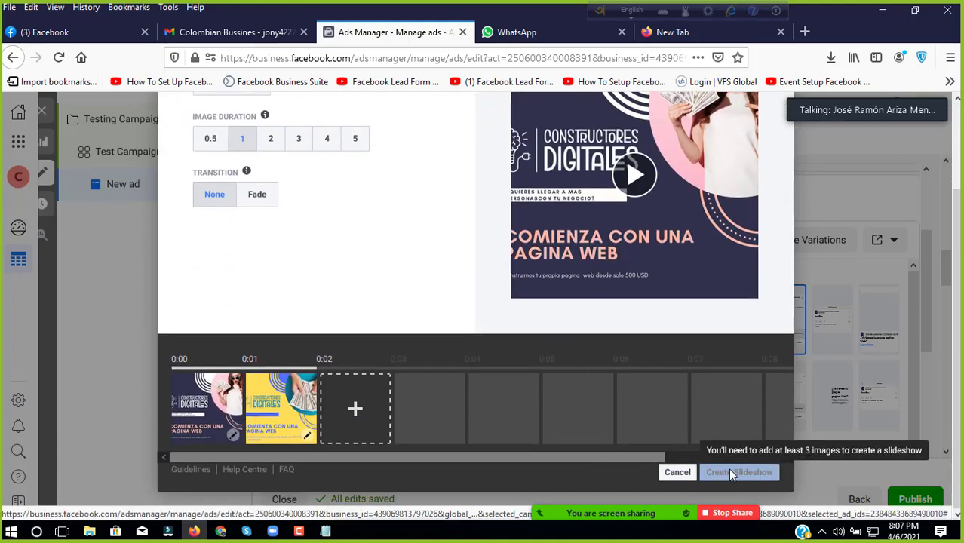
pyautogui.click(355, 409)
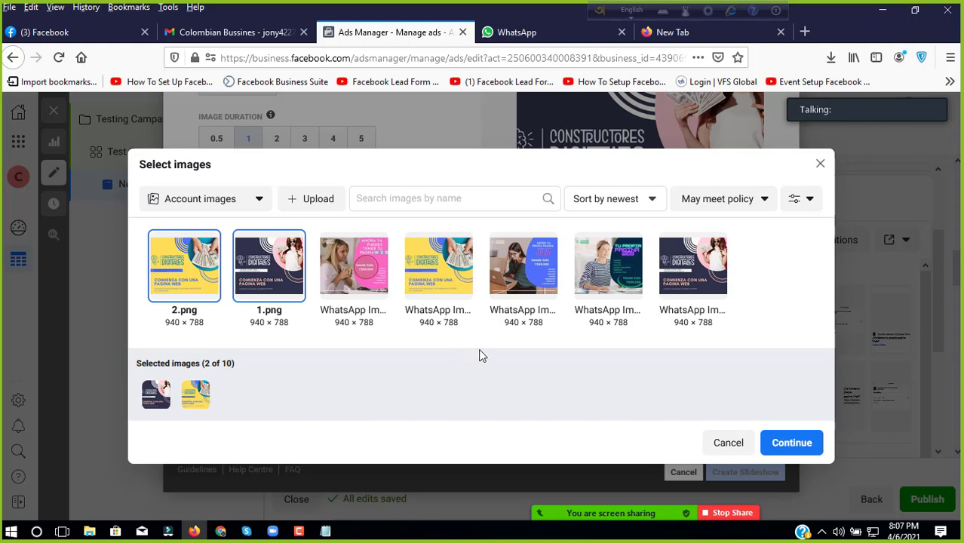
pyautogui.click(612, 270)
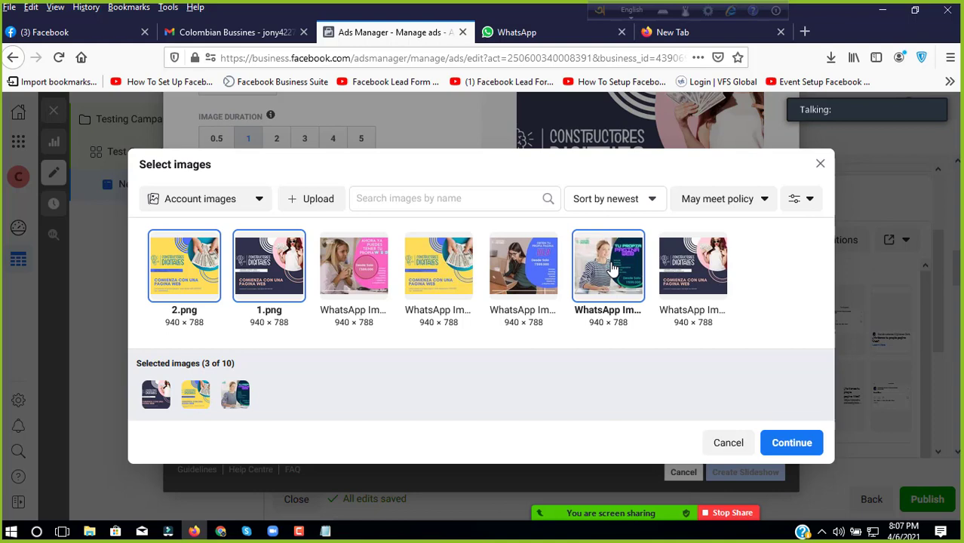
pyautogui.click(784, 439)
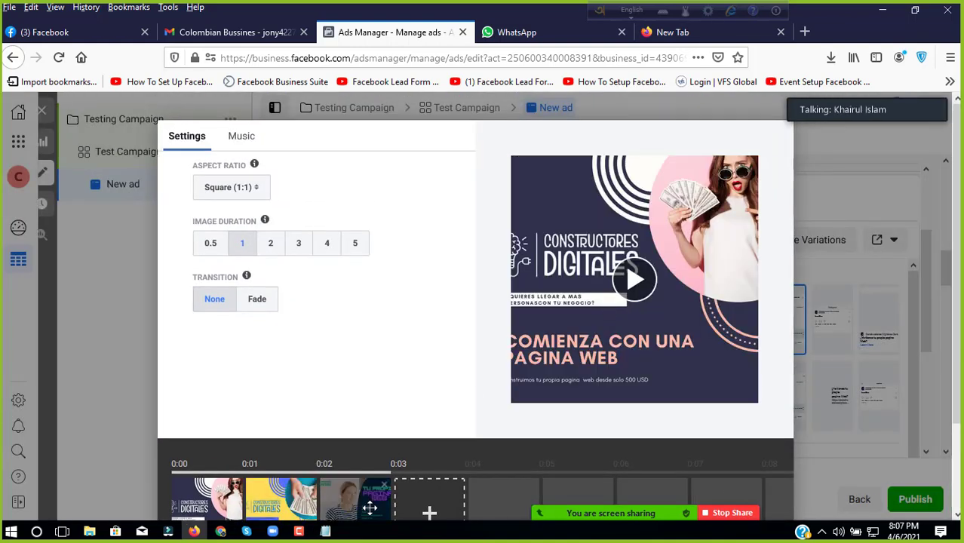
pyautogui.scroll(-3, 369, 507)
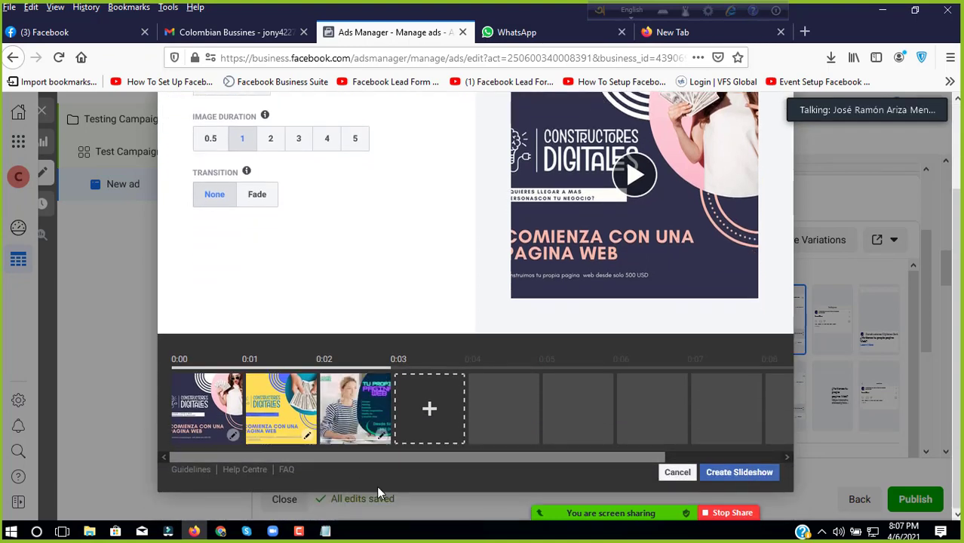
pyautogui.scroll(3, 287, 343)
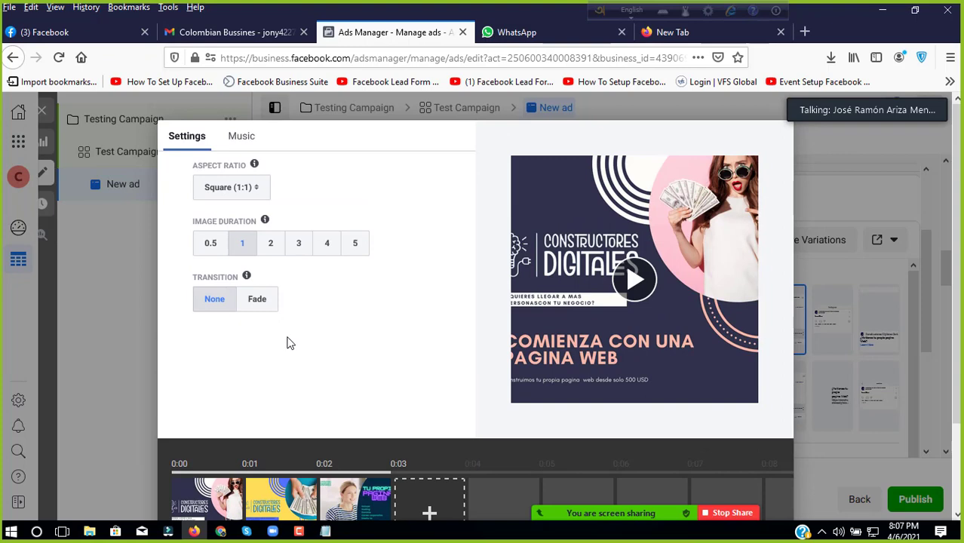
pyautogui.scroll(-3, 287, 343)
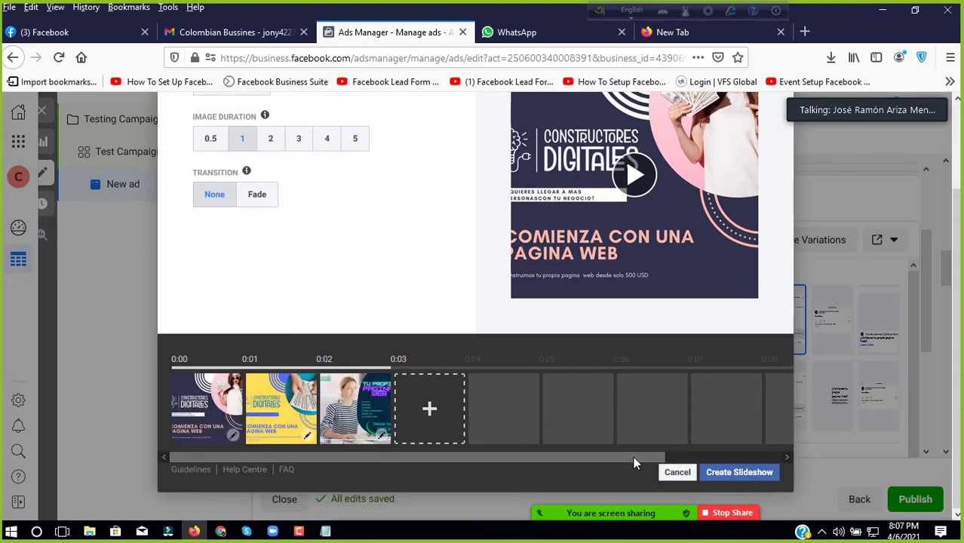
pyautogui.click(739, 471)
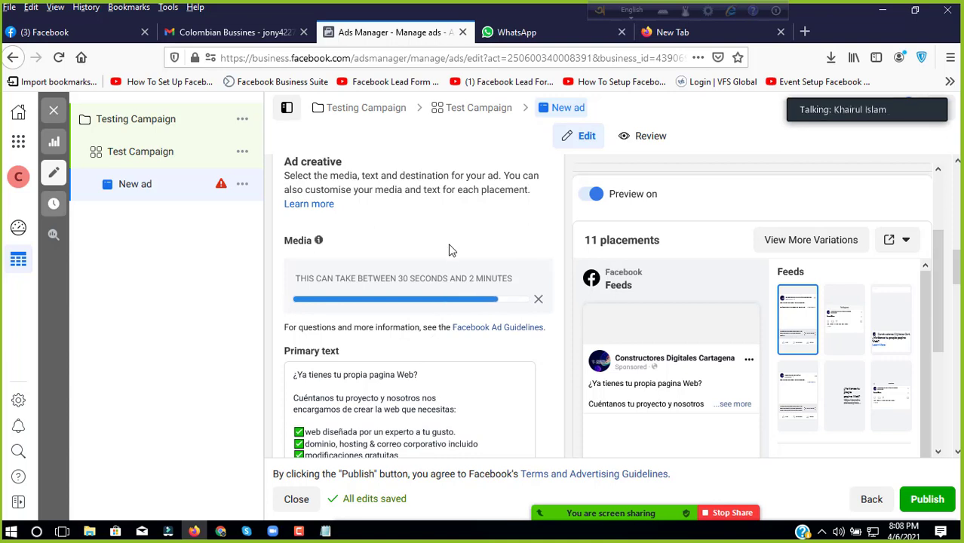
# Step: Wait for the 600 × 600 slideshow video to finish uploading, then scroll down to the Call to action field
pyautogui.scroll(-5, 449, 249)
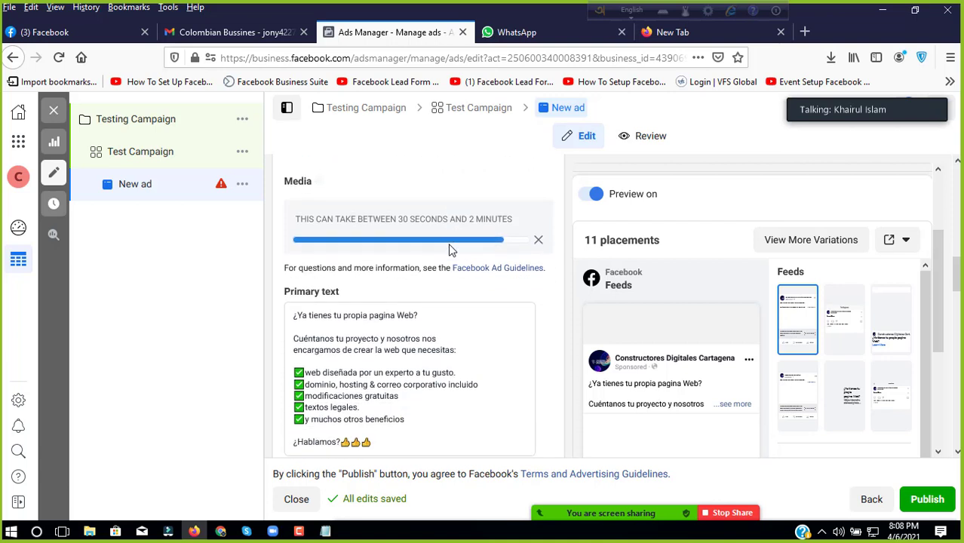
pyautogui.scroll(5, 436, 286)
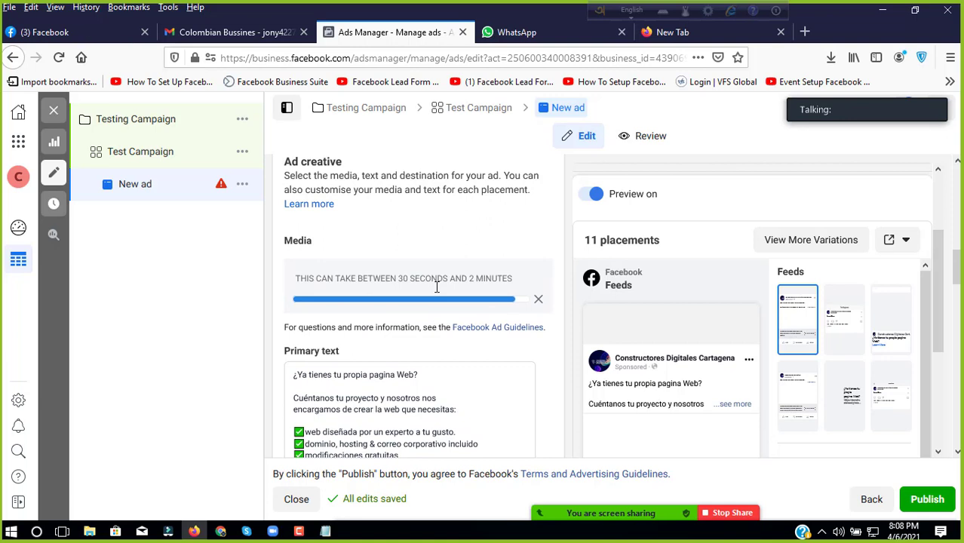
pyautogui.scroll(-3, 731, 300)
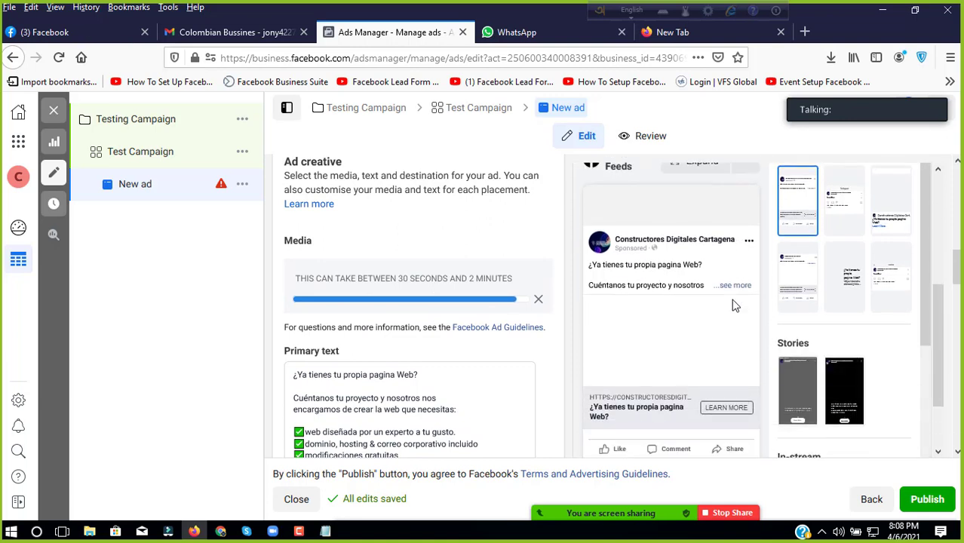
pyautogui.scroll(-1, 736, 305)
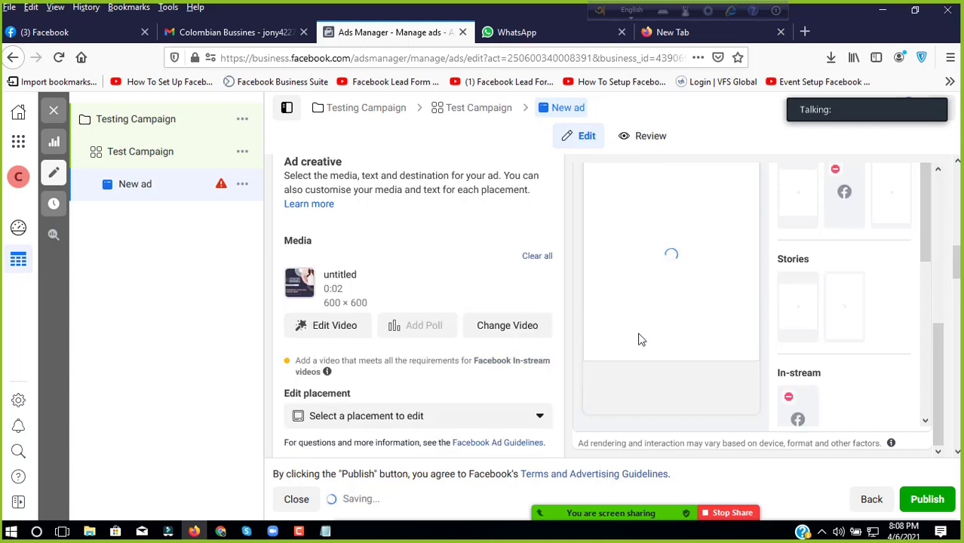
pyautogui.scroll(3, 379, 315)
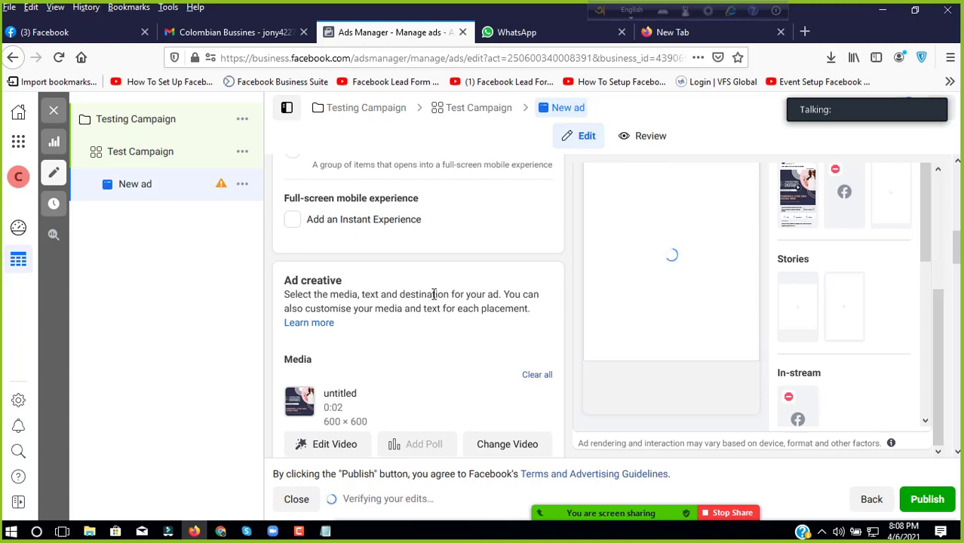
pyautogui.scroll(5, 534, 278)
pyautogui.scroll(8, 534, 277)
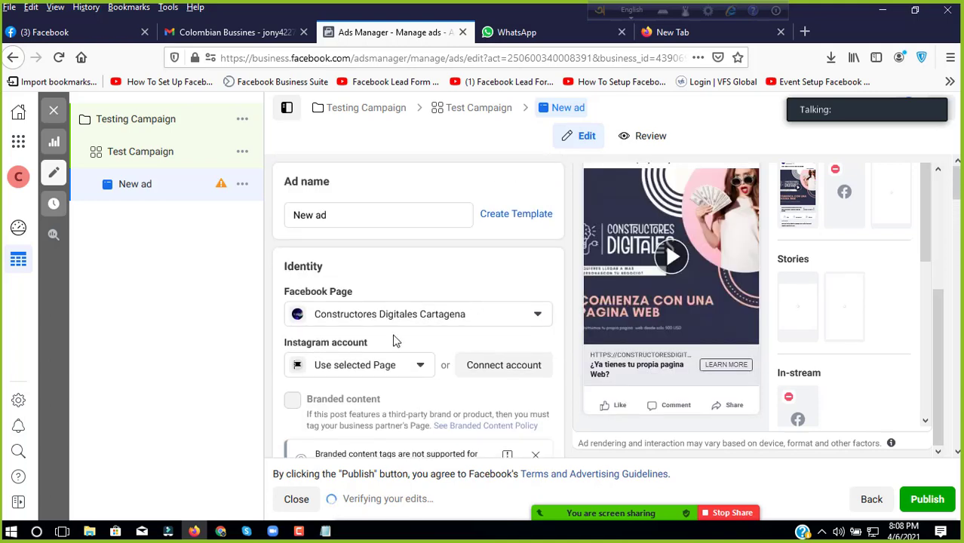
pyautogui.scroll(-1, 386, 348)
pyautogui.scroll(-1, 387, 349)
pyautogui.scroll(-3, 396, 302)
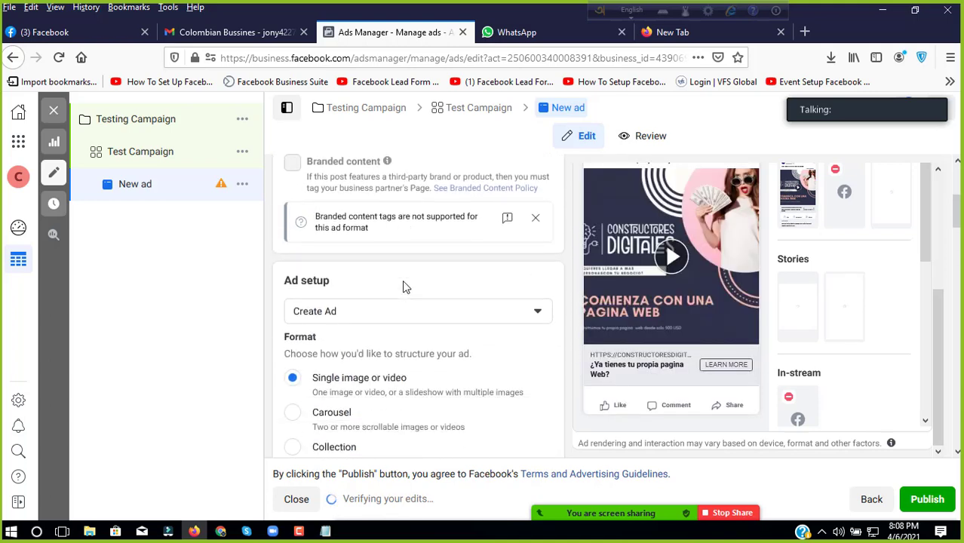
pyautogui.scroll(-10, 387, 297)
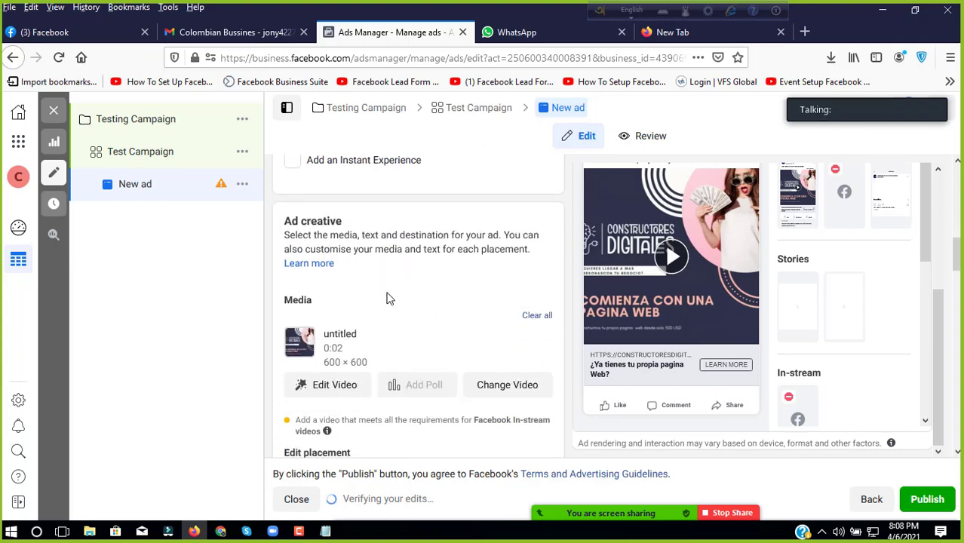
pyautogui.scroll(-10, 387, 298)
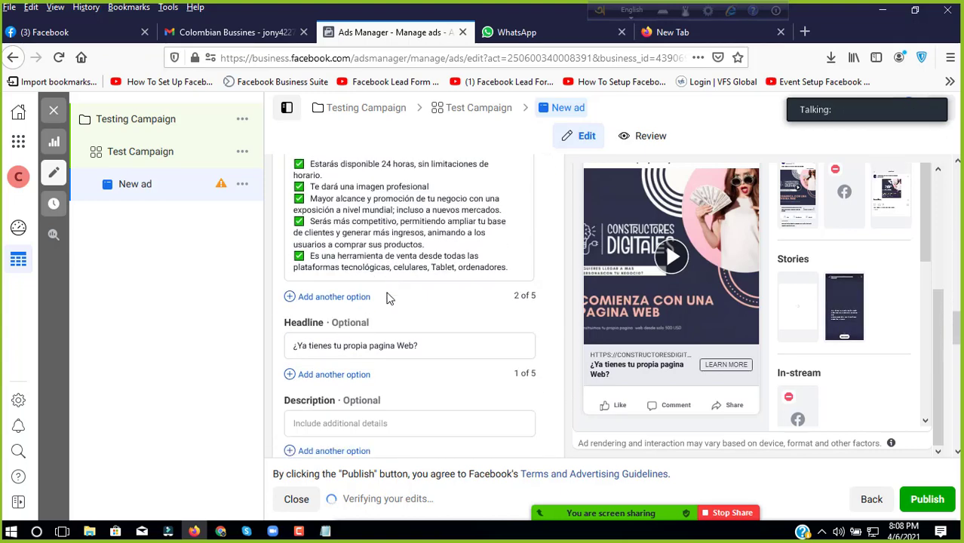
pyautogui.scroll(-5, 389, 298)
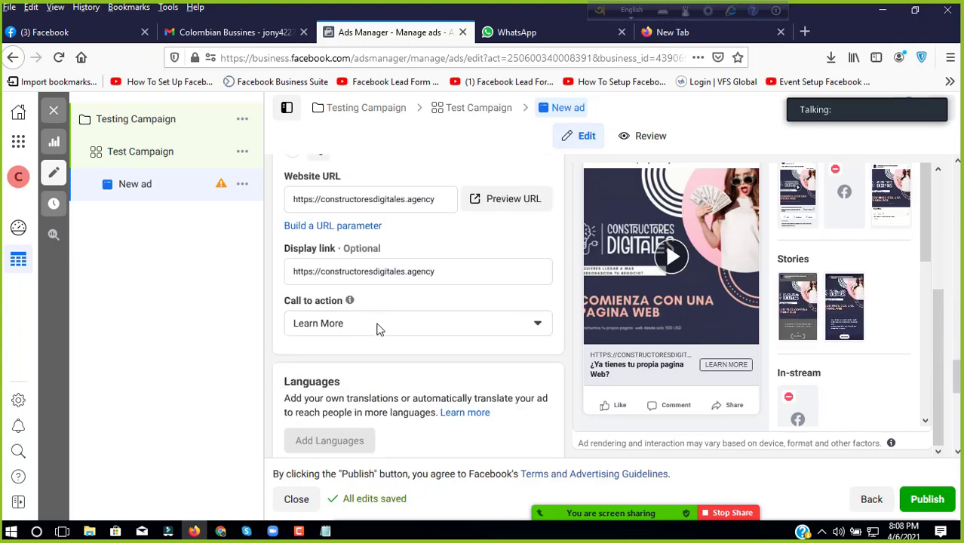
# Step: Set the ad's call to action to Contact Us and publish the ad
pyautogui.click(379, 329)
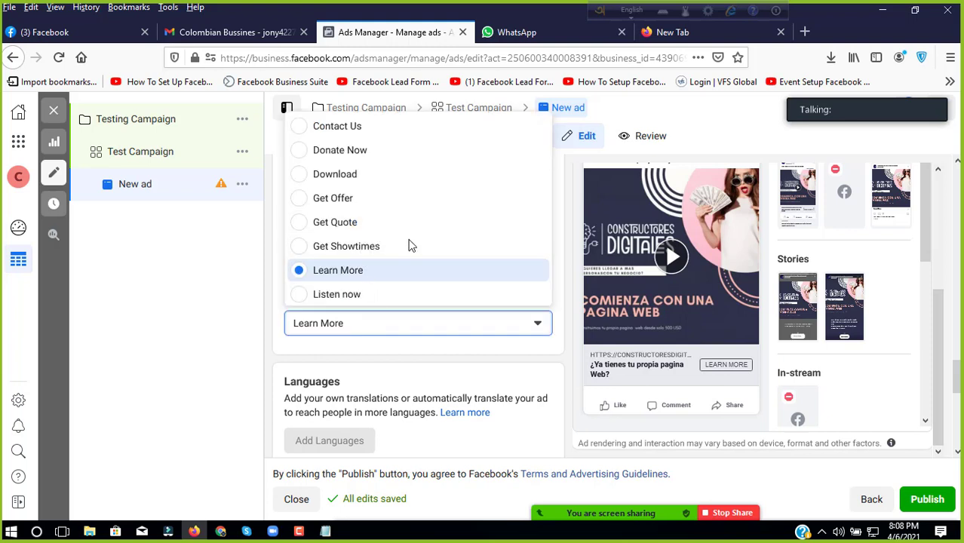
pyautogui.click(401, 136)
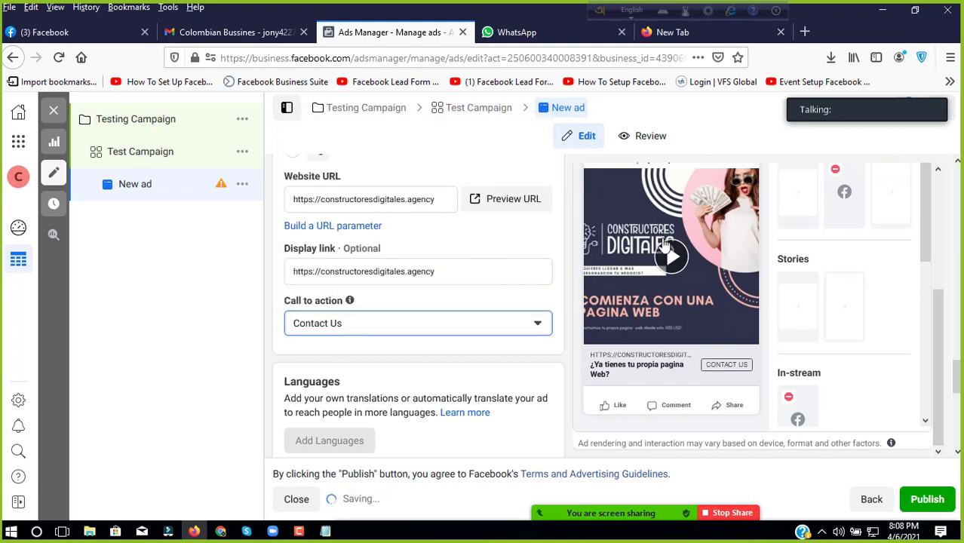
pyautogui.scroll(-7, 433, 286)
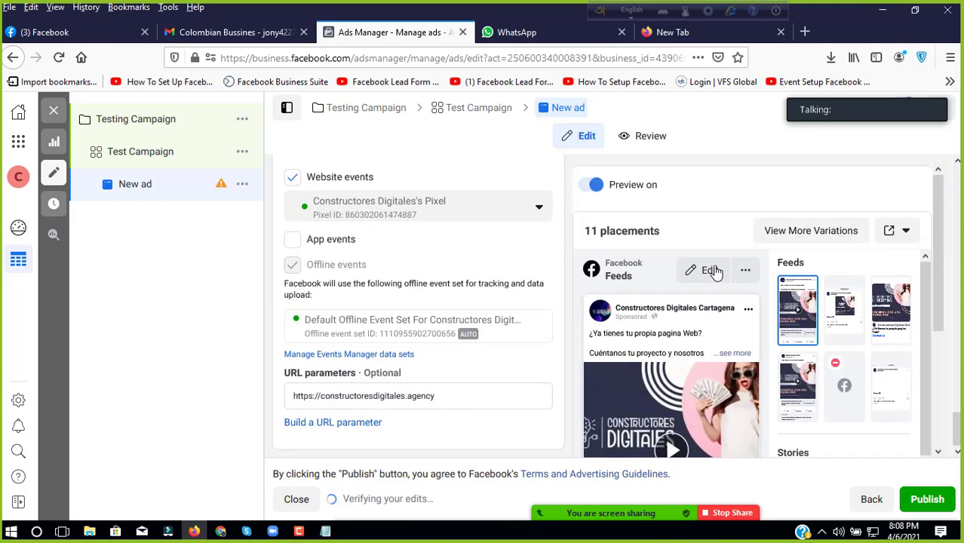
pyautogui.scroll(-3, 715, 272)
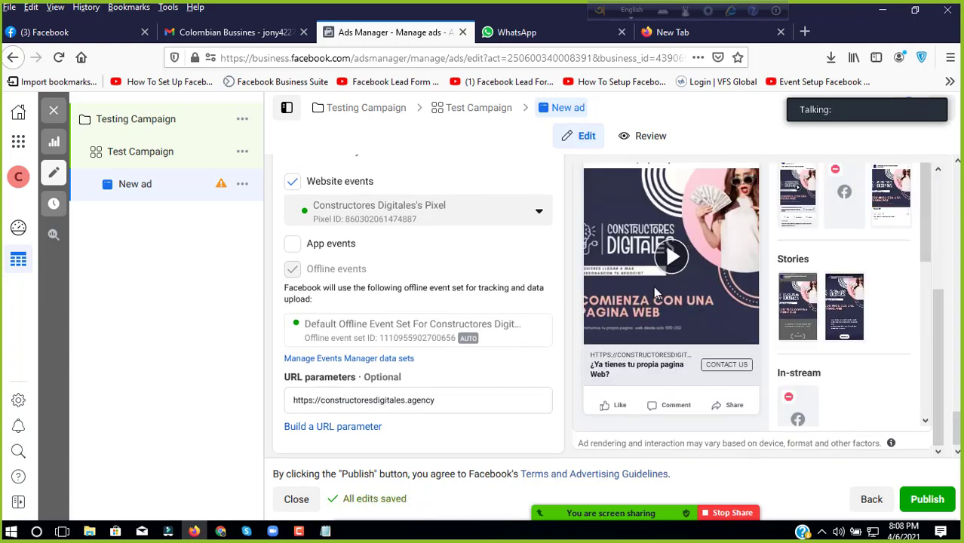
pyautogui.click(919, 504)
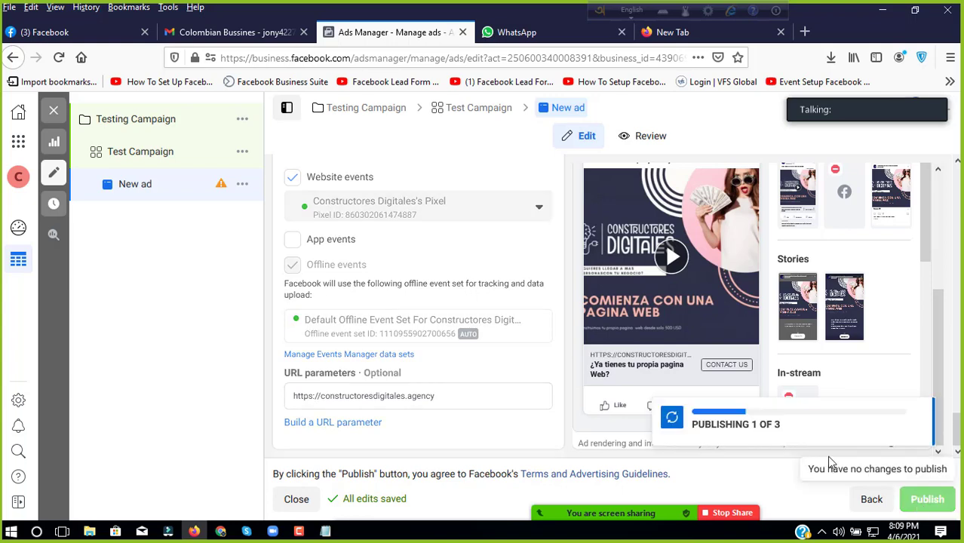
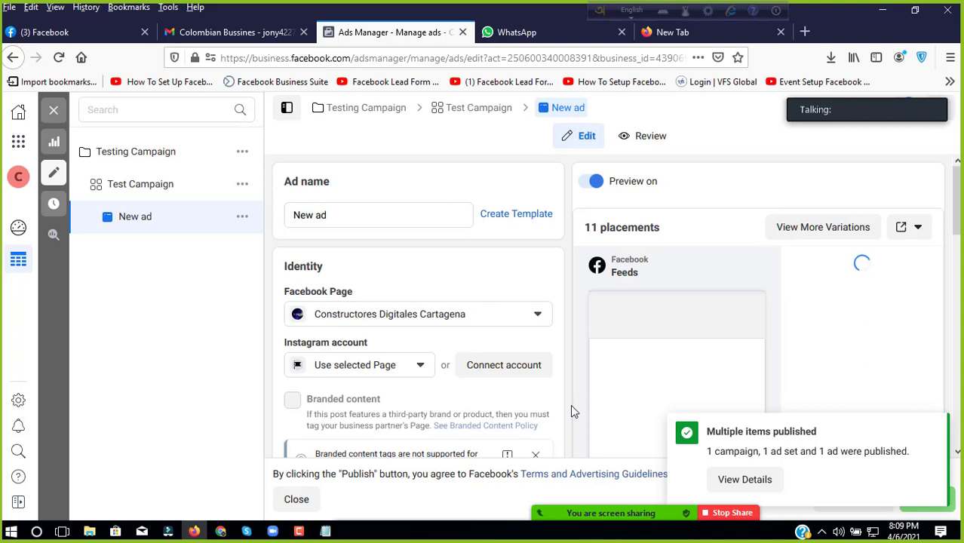
# Step: Scroll the ad editor and replay the ad's feed preview video
pyautogui.scroll(-2, 617, 330)
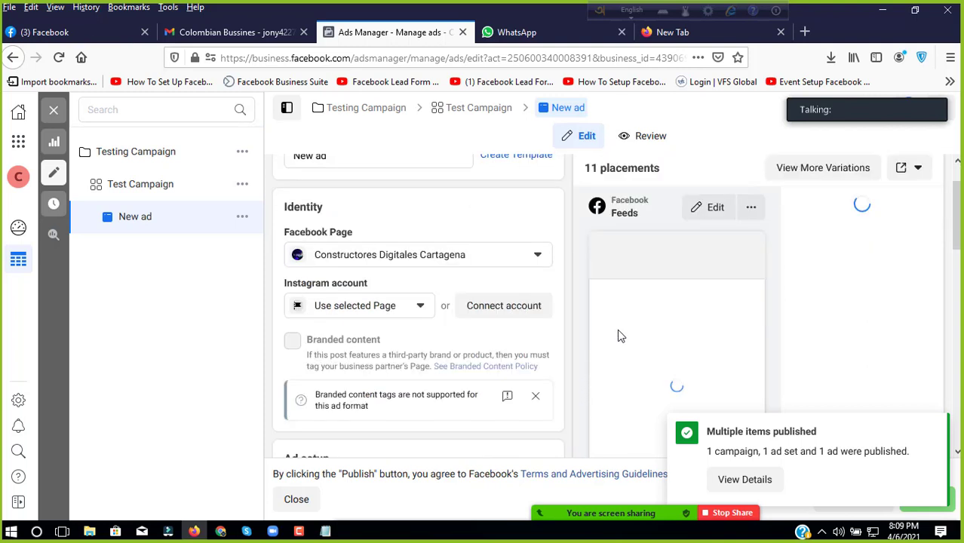
pyautogui.scroll(-2, 621, 340)
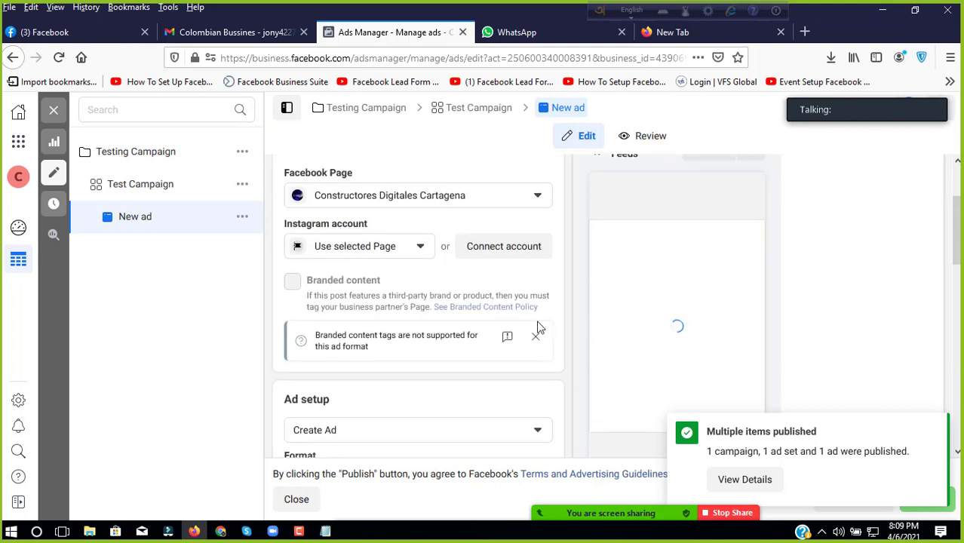
pyautogui.scroll(4, 370, 290)
pyautogui.scroll(-4, 653, 302)
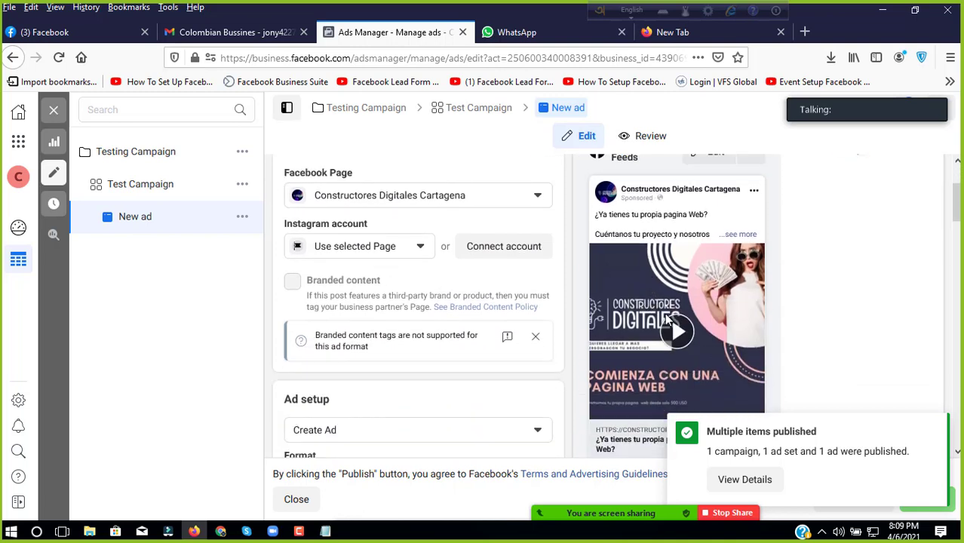
pyautogui.click(676, 333)
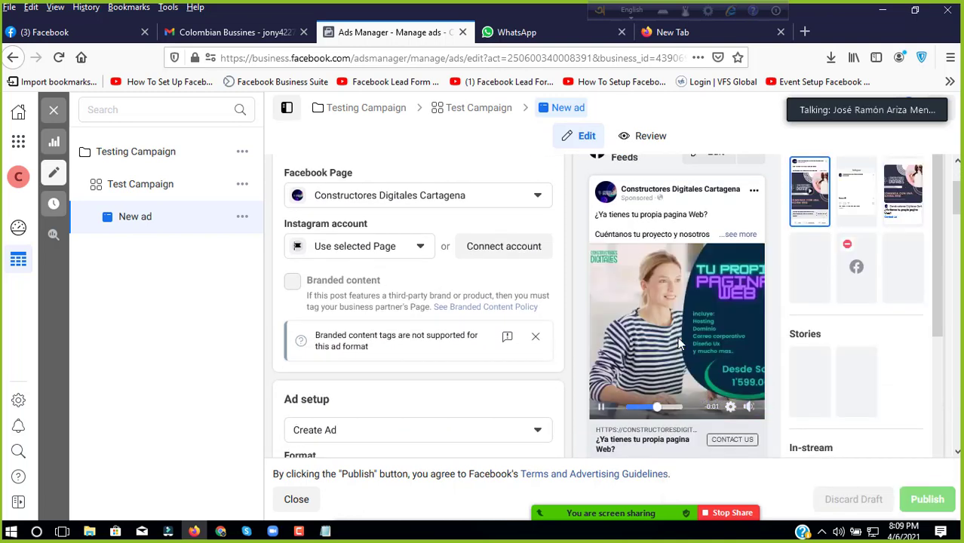
pyautogui.click(624, 402)
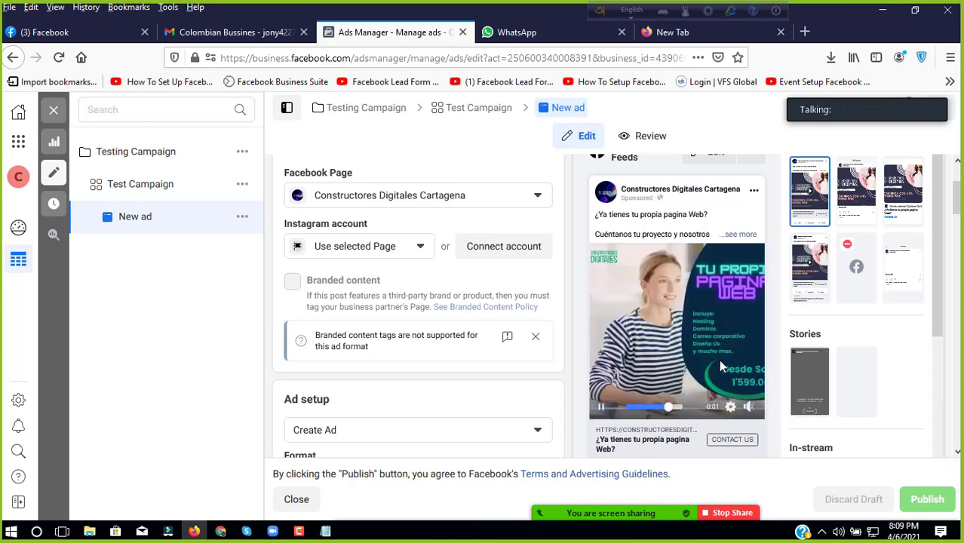
pyautogui.scroll(-3, 664, 326)
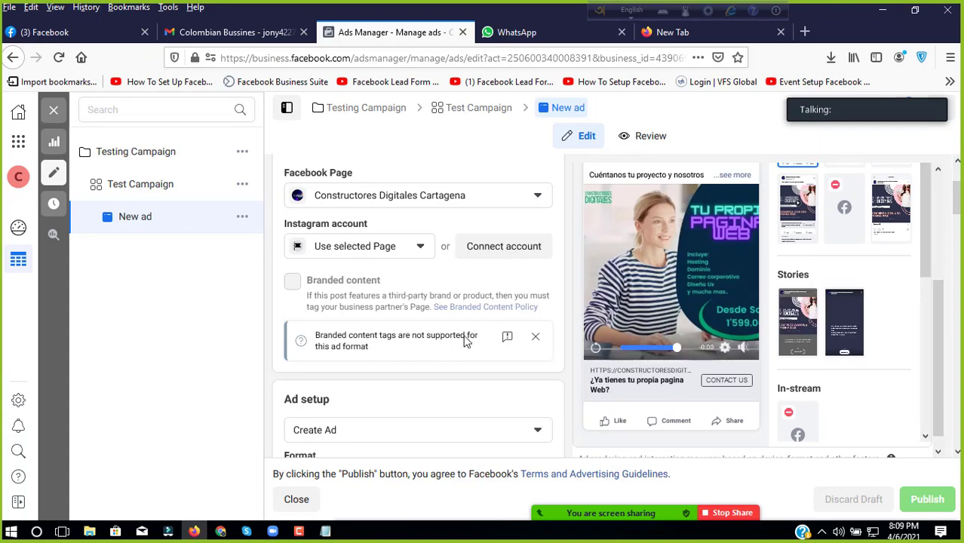
# Step: Go to the Ads Manager campaigns overview and close the WhatsApp tab
pyautogui.click(52, 111)
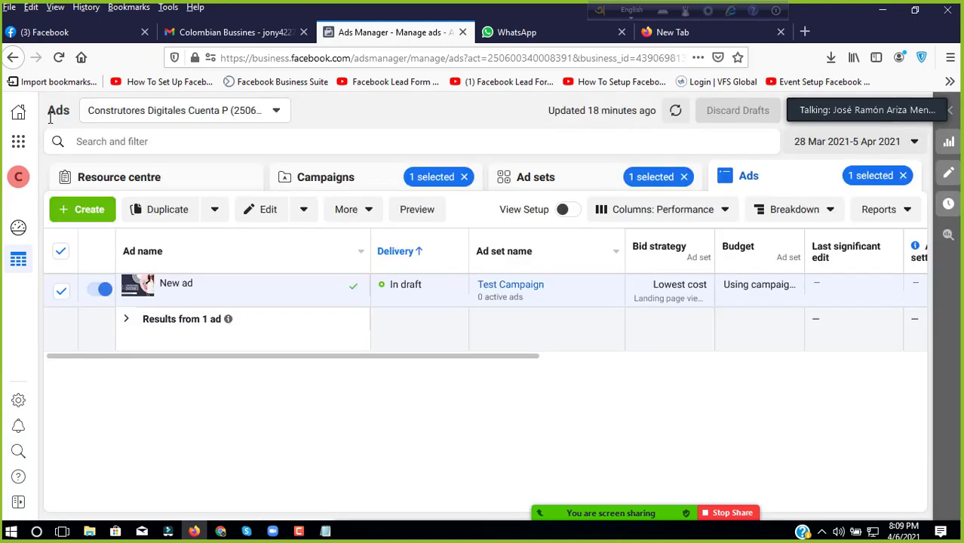
pyautogui.click(18, 141)
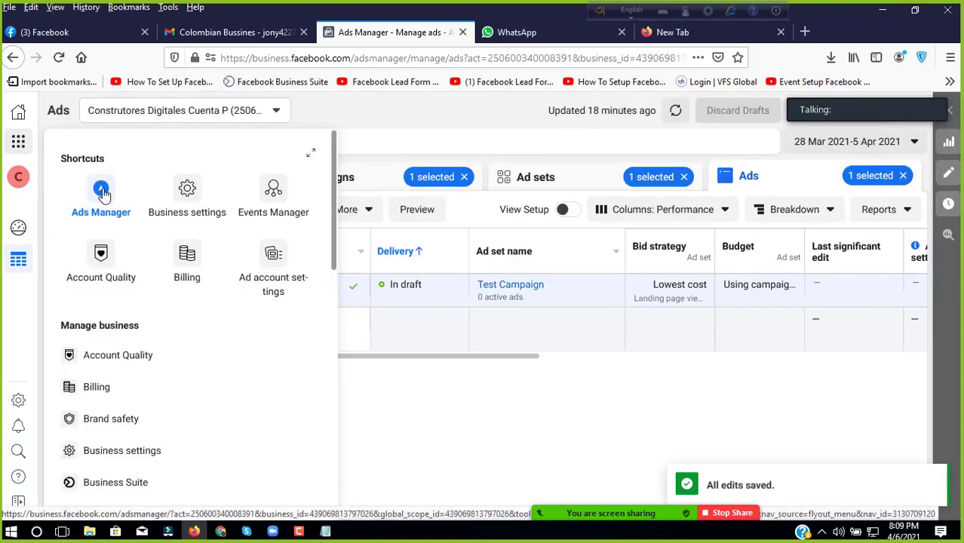
pyautogui.click(102, 193)
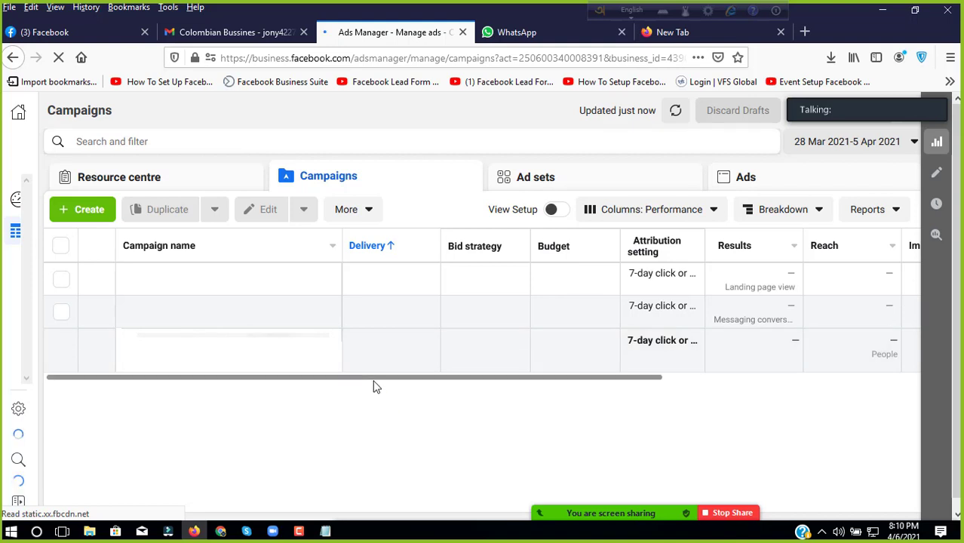
pyautogui.click(621, 33)
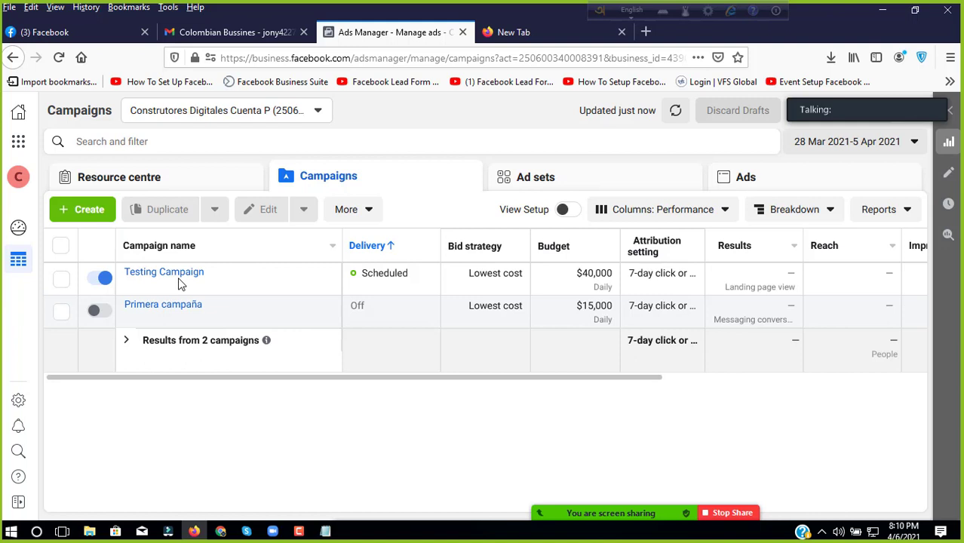
# Step: Edit Testing Campaign to view its Auction buying type and Traffic objective
pyautogui.moveTo(211, 269)
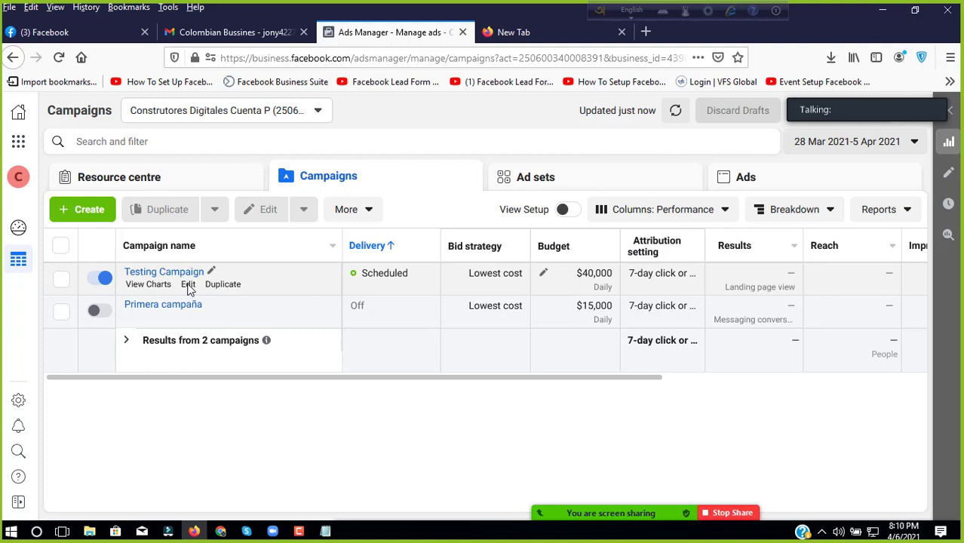
pyautogui.click(187, 286)
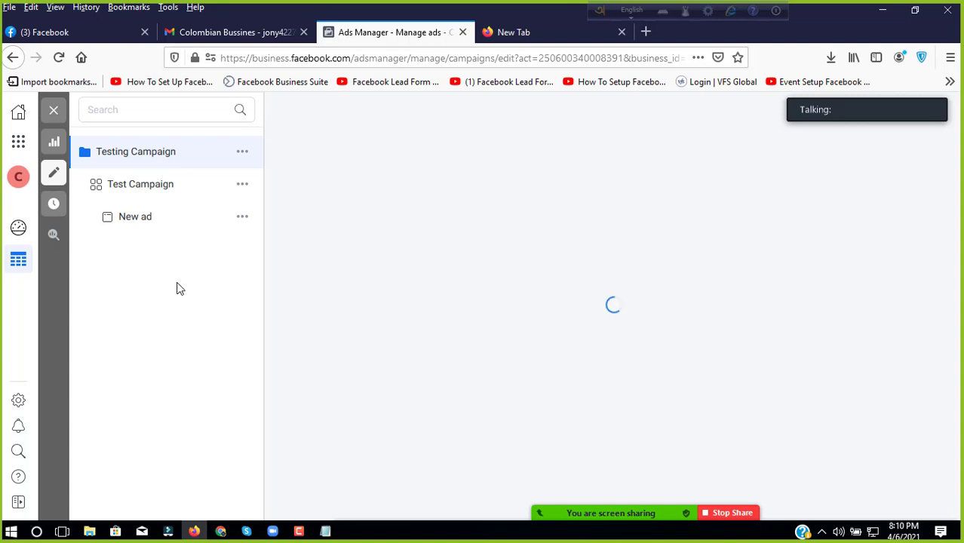
# Step: Review the Test Campaign ad set's schedule, audience, placements and delivery, then open New ad
pyautogui.click(177, 191)
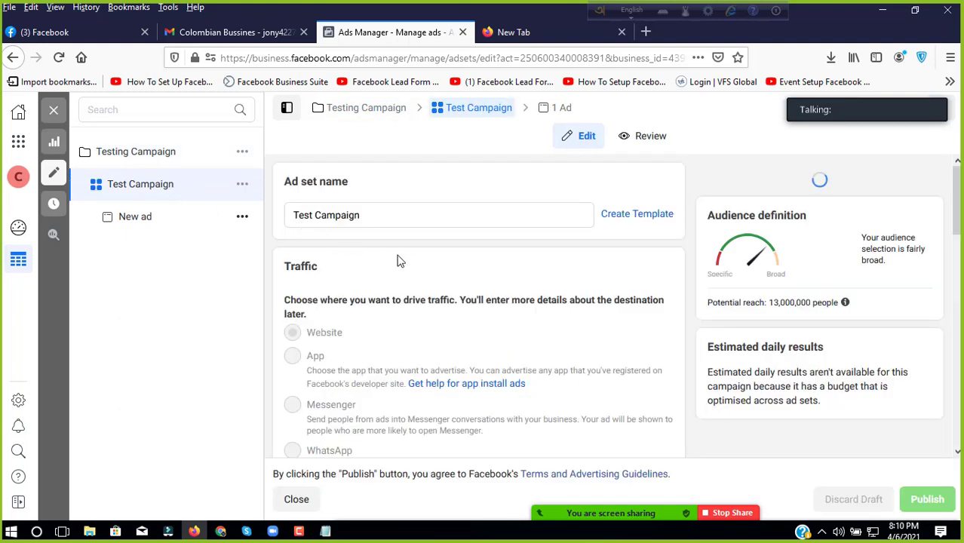
pyautogui.scroll(-3, 417, 264)
pyautogui.scroll(-3, 417, 264)
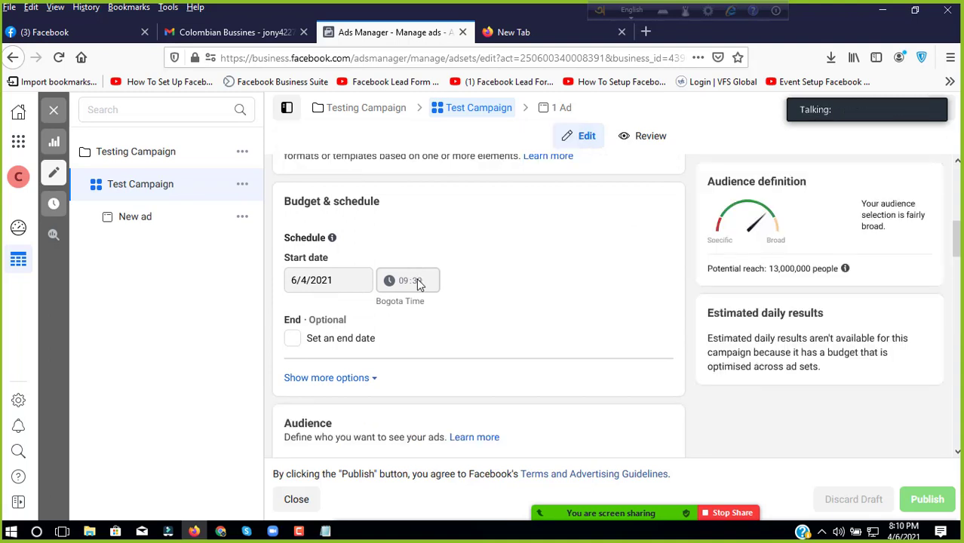
pyautogui.scroll(-5, 418, 281)
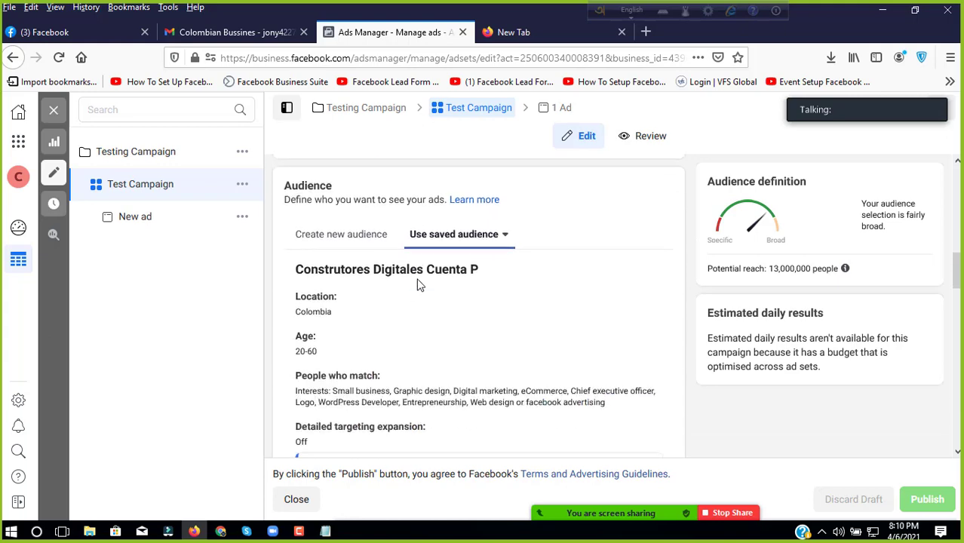
pyautogui.scroll(-6, 417, 283)
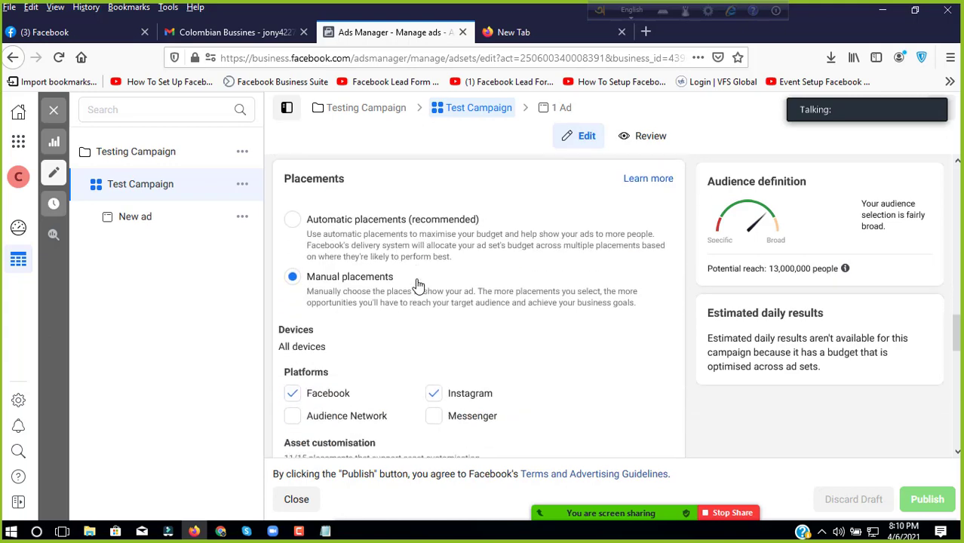
pyautogui.scroll(-6, 414, 290)
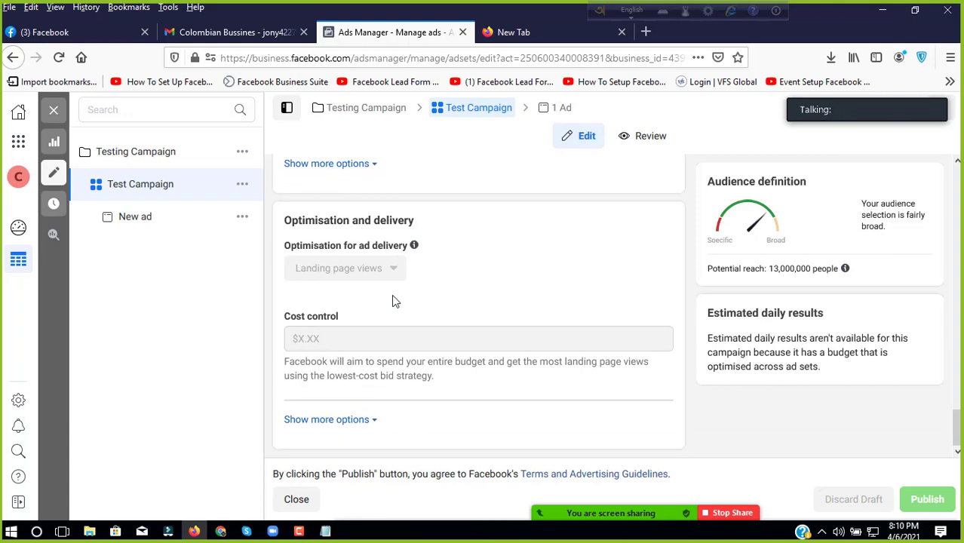
pyautogui.scroll(5, 396, 298)
pyautogui.scroll(15, 400, 298)
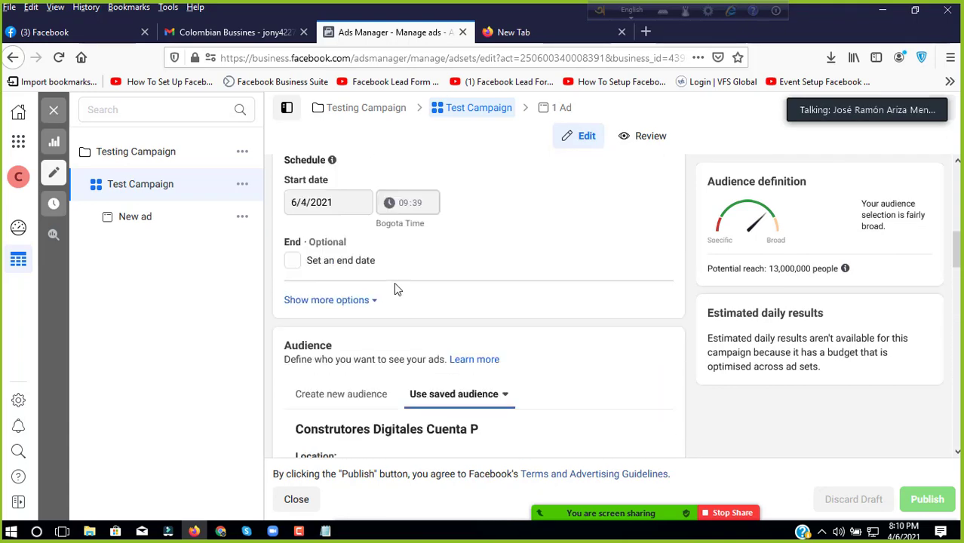
pyautogui.click(150, 224)
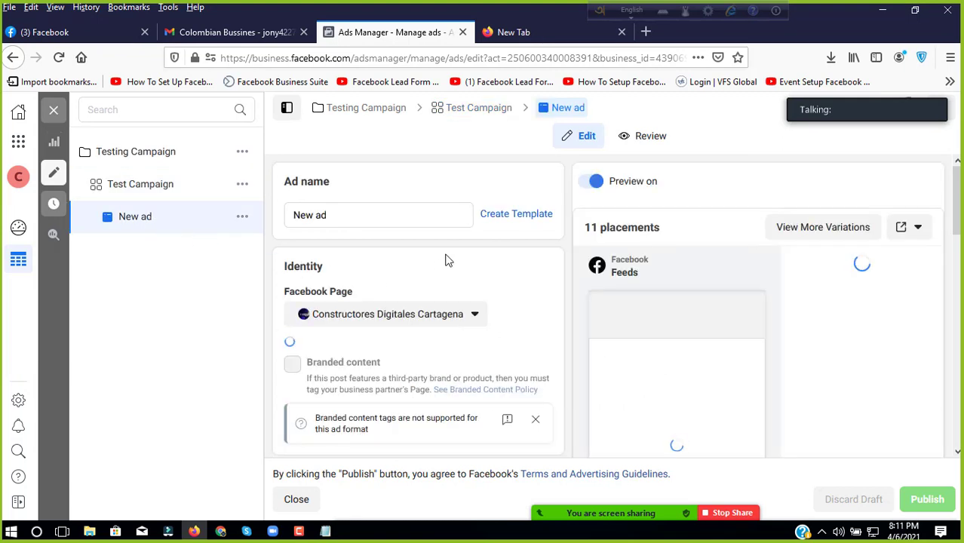
pyautogui.scroll(-3, 457, 243)
pyautogui.scroll(-5, 458, 242)
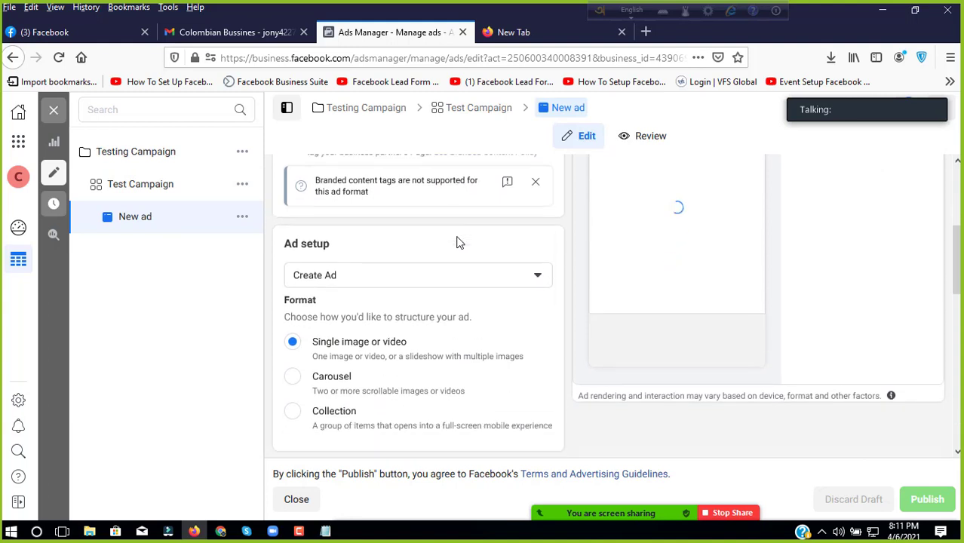
pyautogui.scroll(-5, 458, 238)
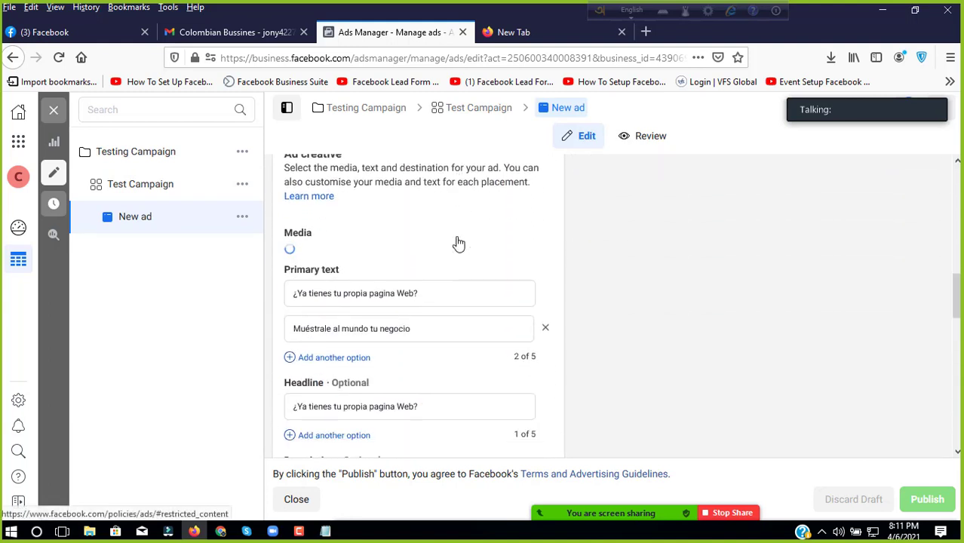
pyautogui.scroll(-4, 458, 241)
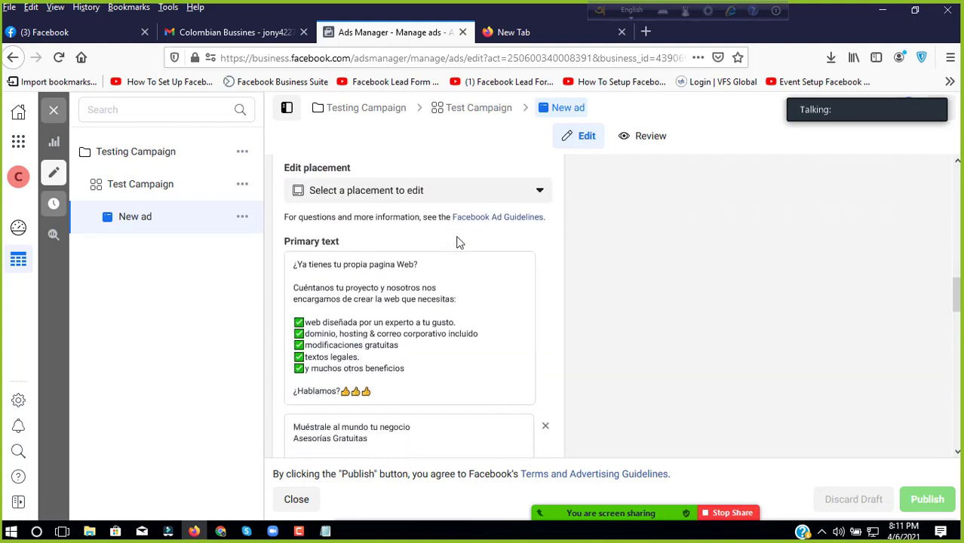
pyautogui.scroll(-10, 495, 260)
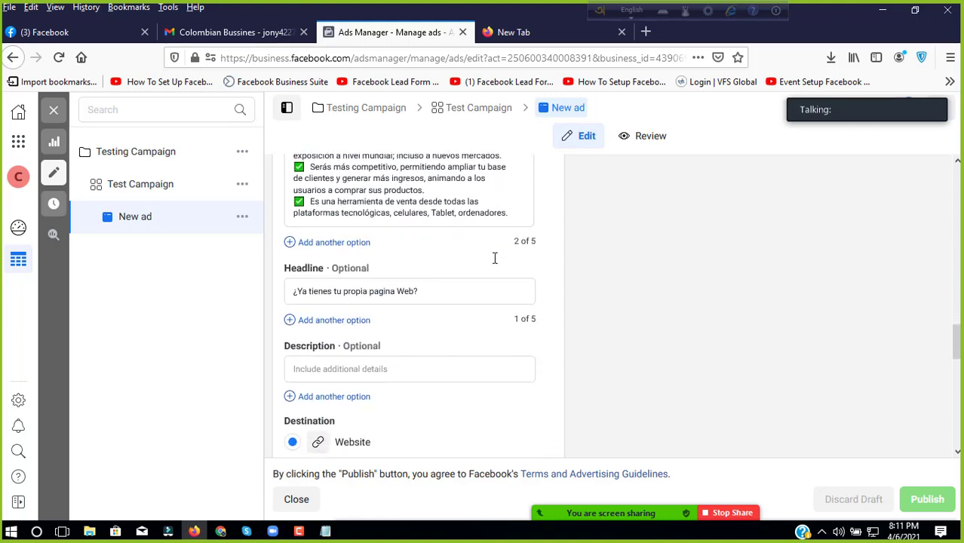
pyautogui.scroll(-5, 495, 260)
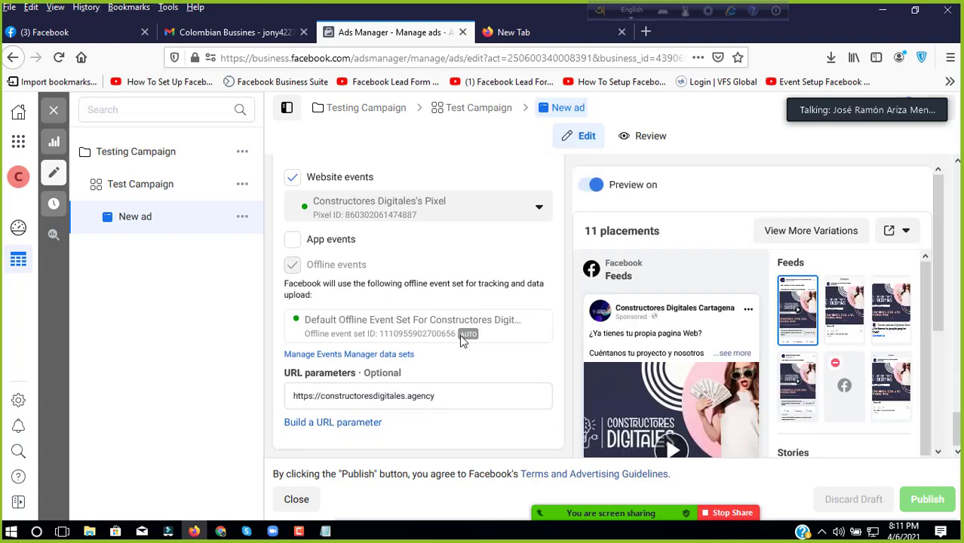
pyautogui.scroll(3, 422, 355)
pyautogui.scroll(4, 403, 364)
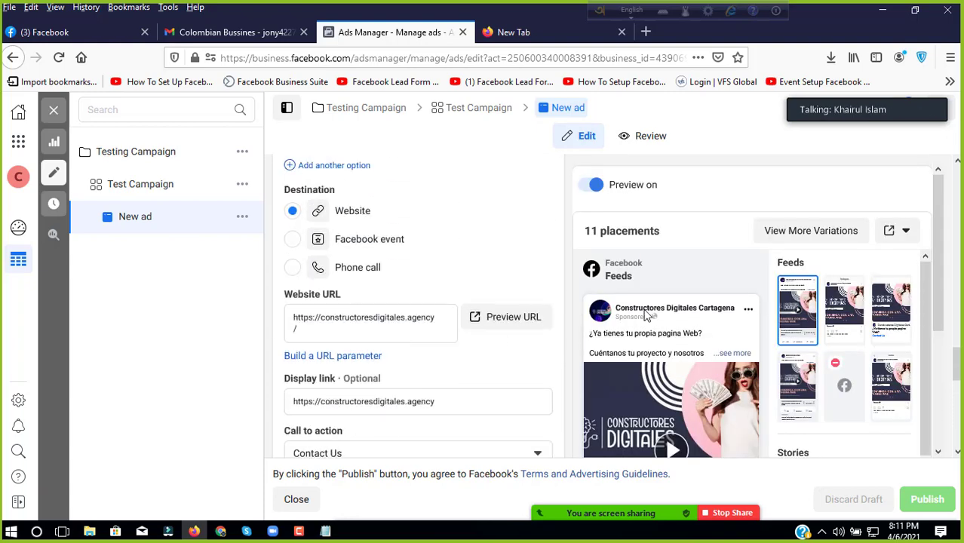
pyautogui.scroll(-3, 643, 315)
pyautogui.scroll(10, 411, 298)
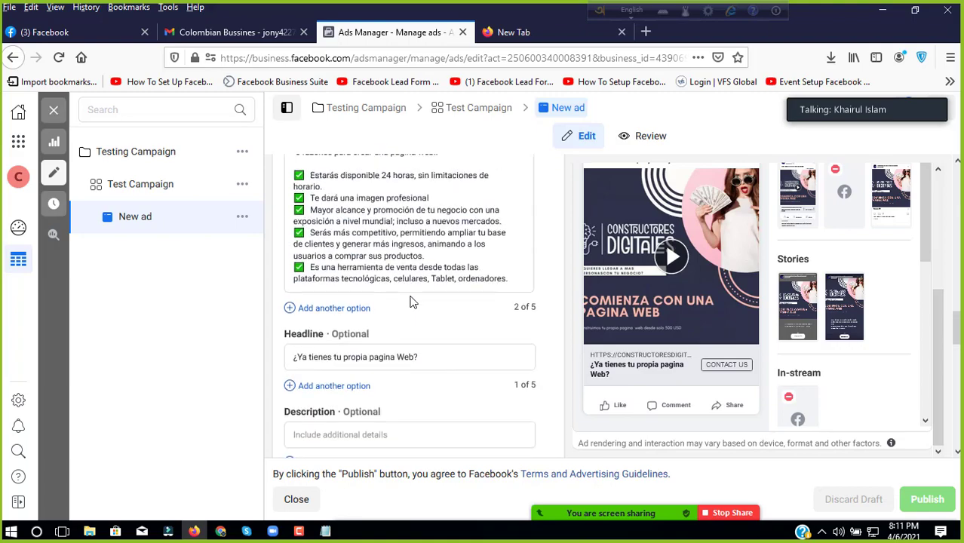
pyautogui.scroll(10, 412, 296)
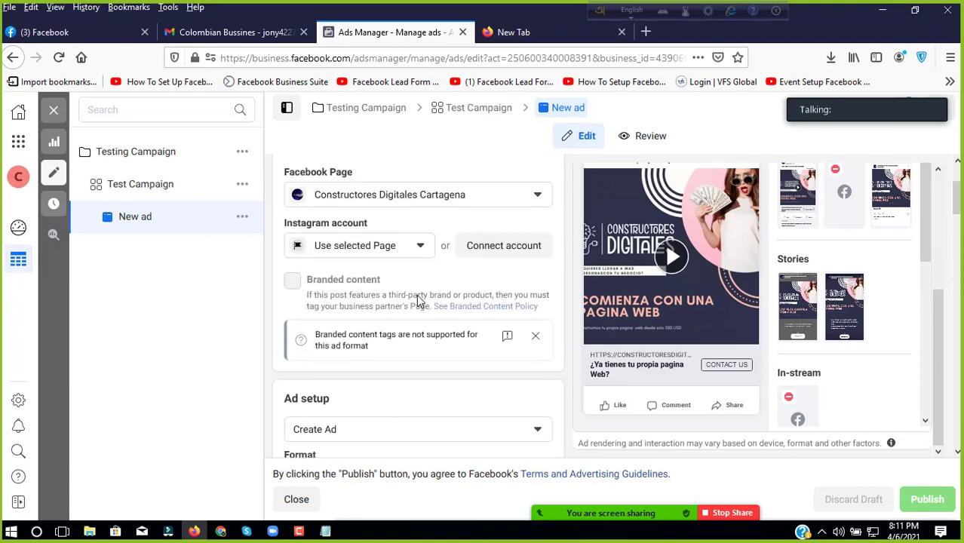
pyautogui.scroll(4, 761, 245)
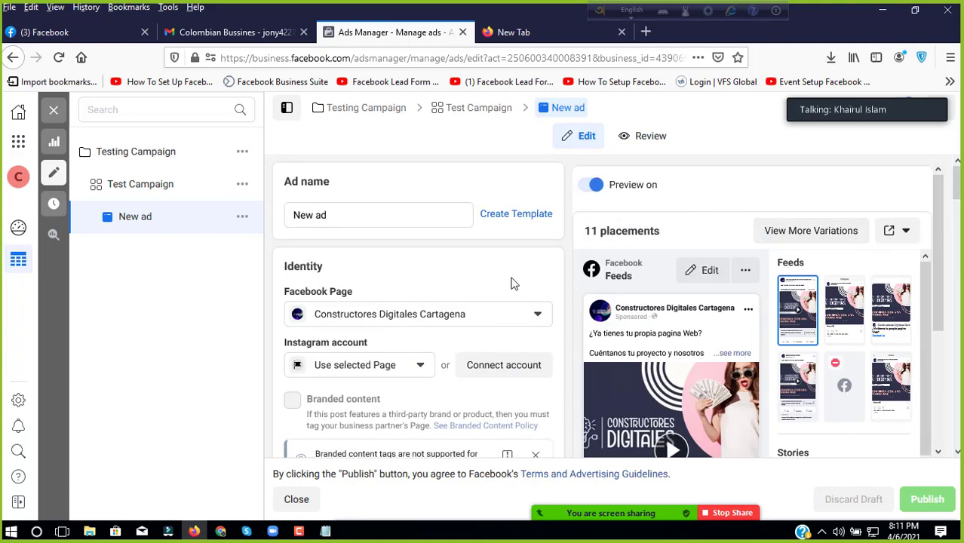
pyautogui.scroll(-10, 490, 291)
pyautogui.scroll(-10, 479, 294)
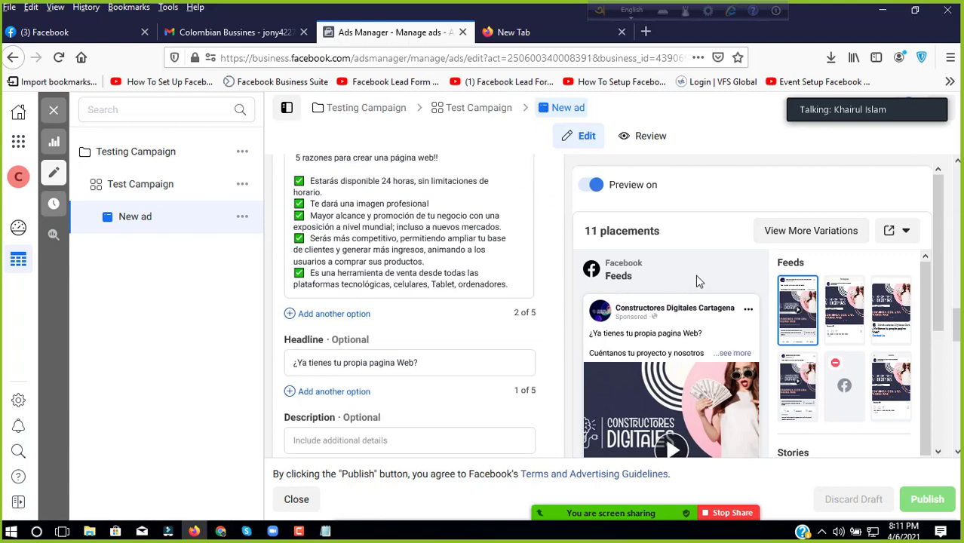
pyautogui.scroll(-4, 762, 264)
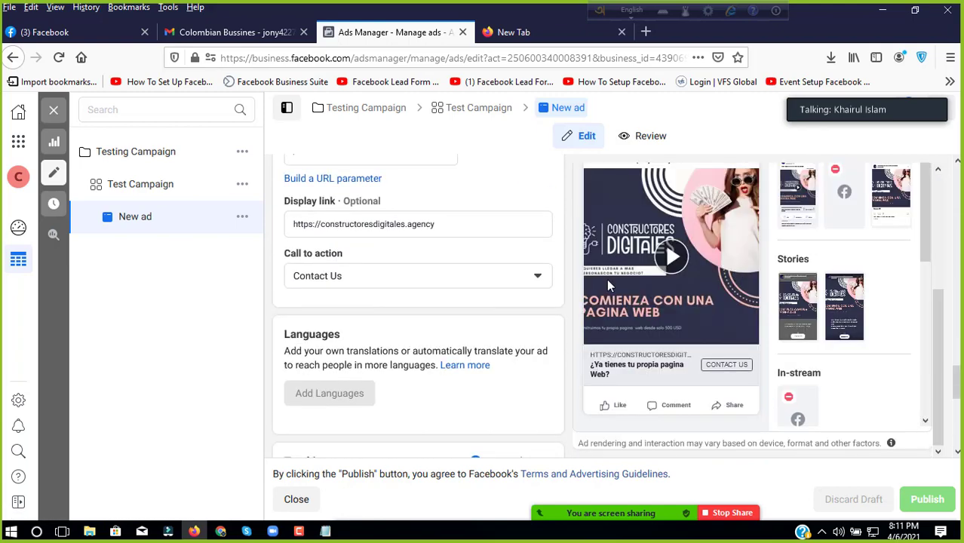
pyautogui.scroll(10, 490, 272)
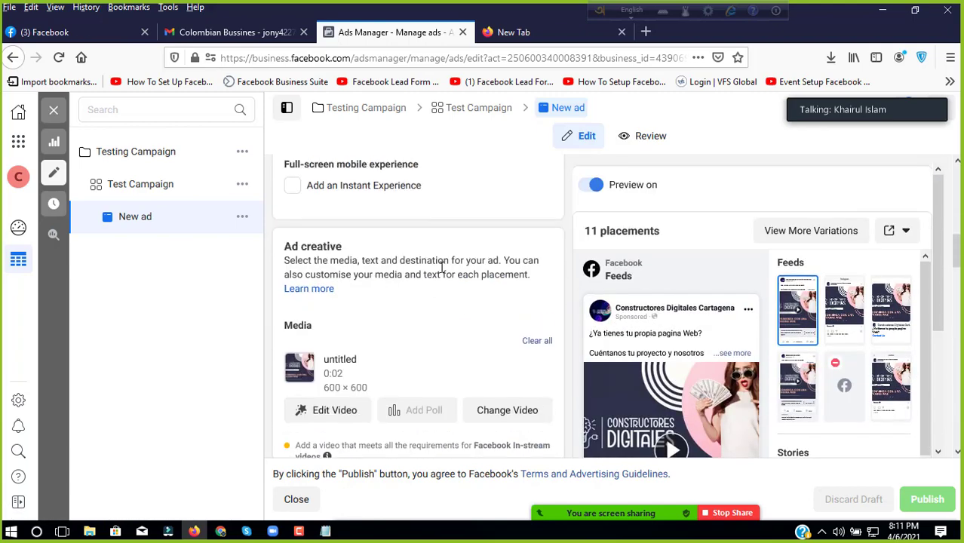
pyautogui.scroll(6, 442, 268)
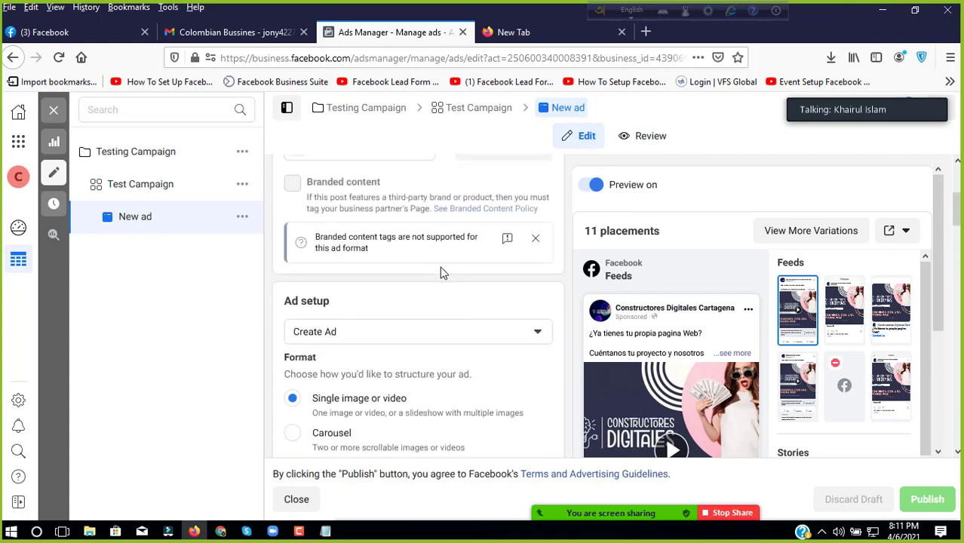
# Step: Switch the New ad to its review summary and check its Constructores Digitales website link
pyautogui.click(647, 136)
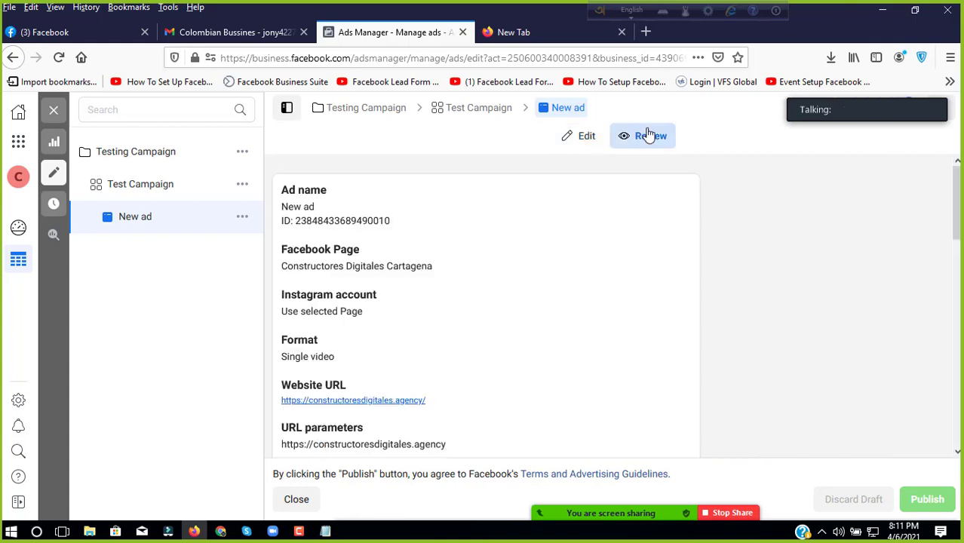
pyautogui.click(397, 406)
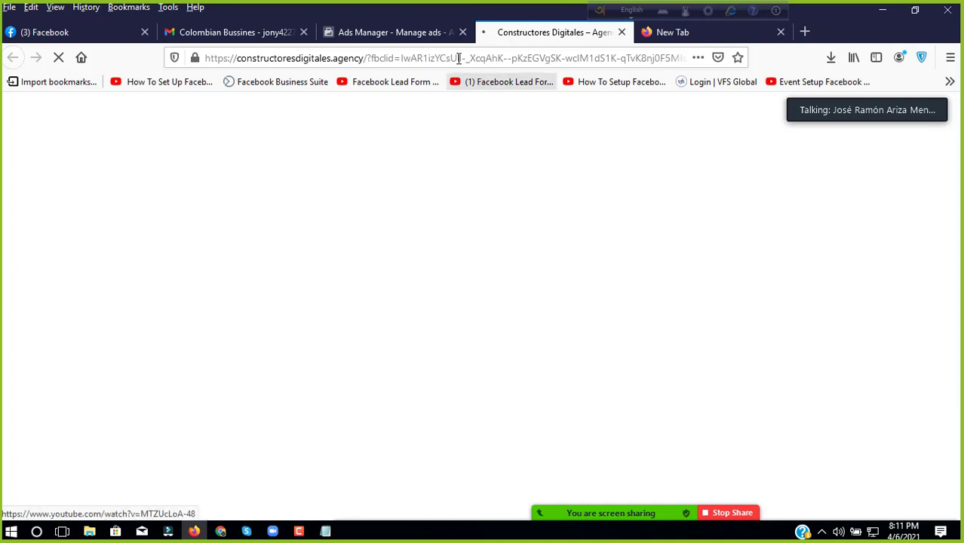
pyautogui.click(406, 32)
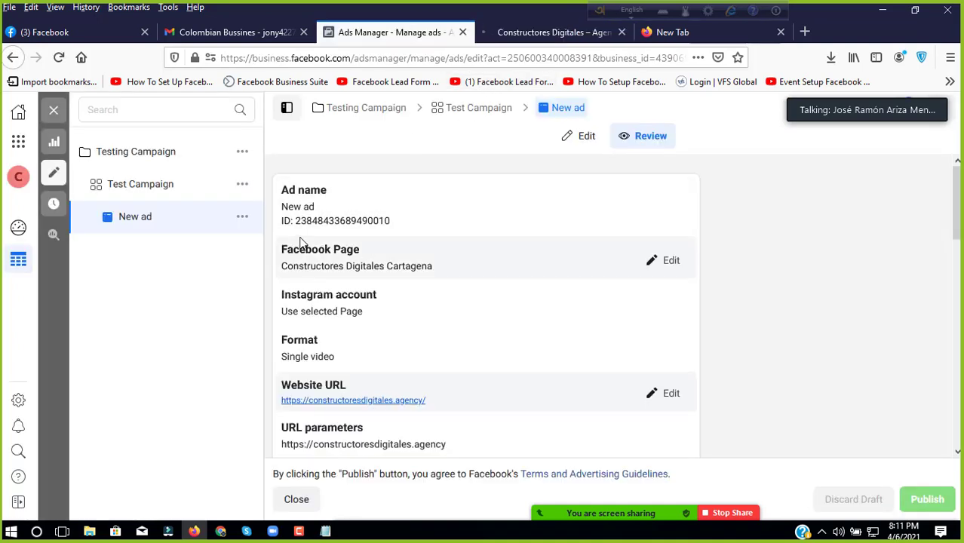
pyautogui.moveTo(295, 220); pyautogui.dragTo(425, 223)
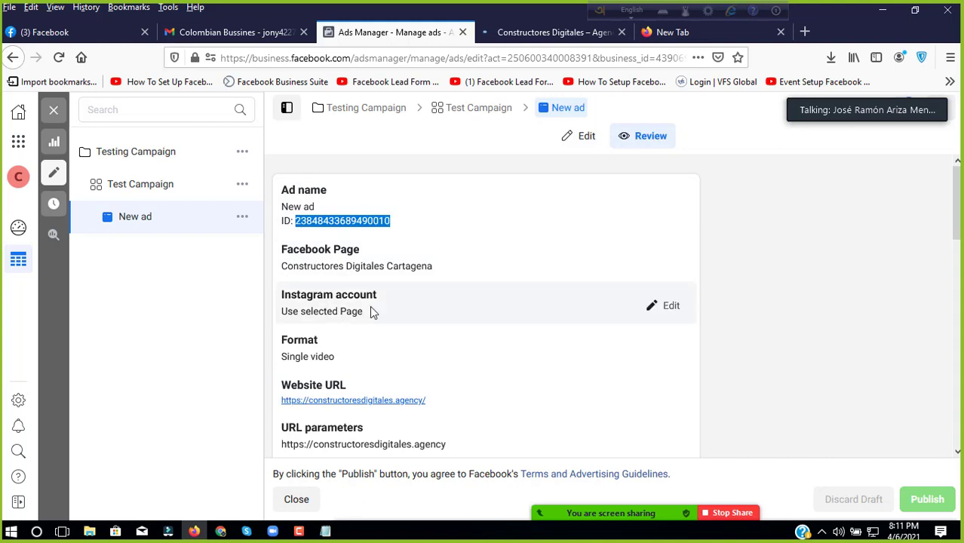
# Step: Scroll through the ad's review summary and play its Mobile News Feed preview video
pyautogui.scroll(-3, 368, 301)
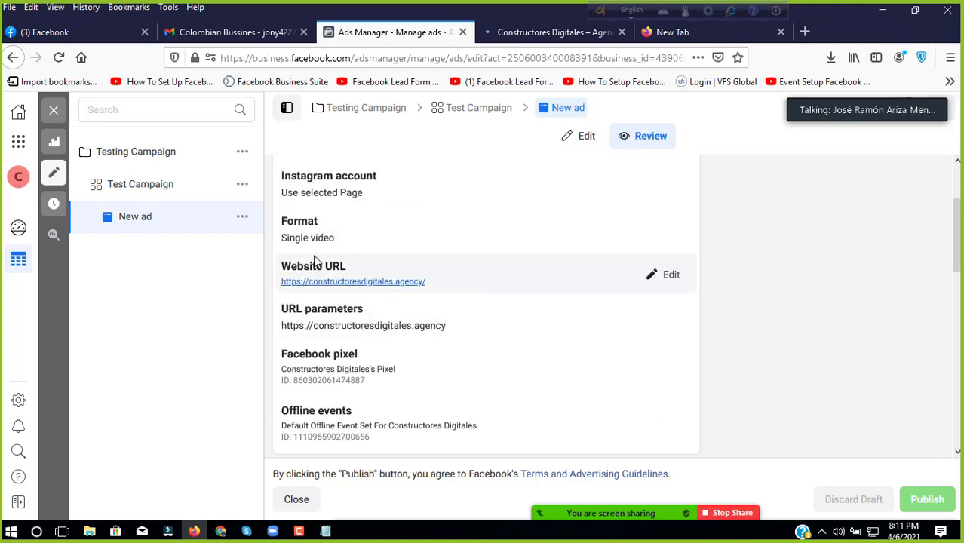
pyautogui.scroll(-1, 370, 257)
pyautogui.scroll(-1, 370, 279)
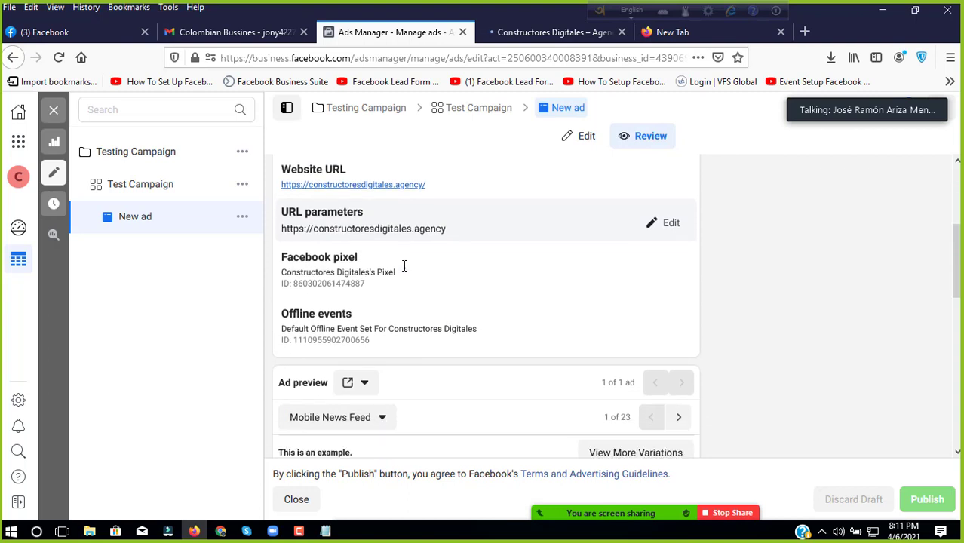
pyautogui.scroll(-1, 434, 263)
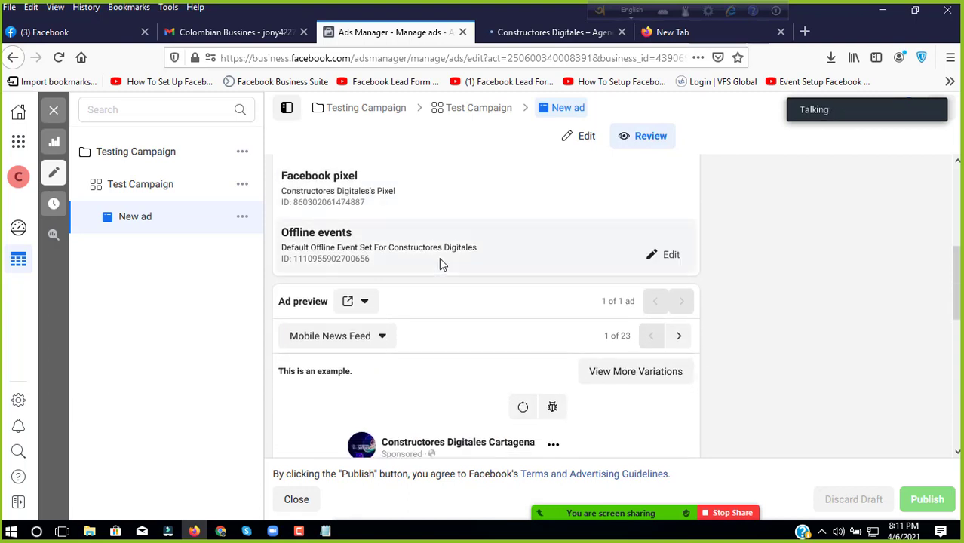
pyautogui.scroll(-1, 438, 261)
pyautogui.scroll(-1, 441, 258)
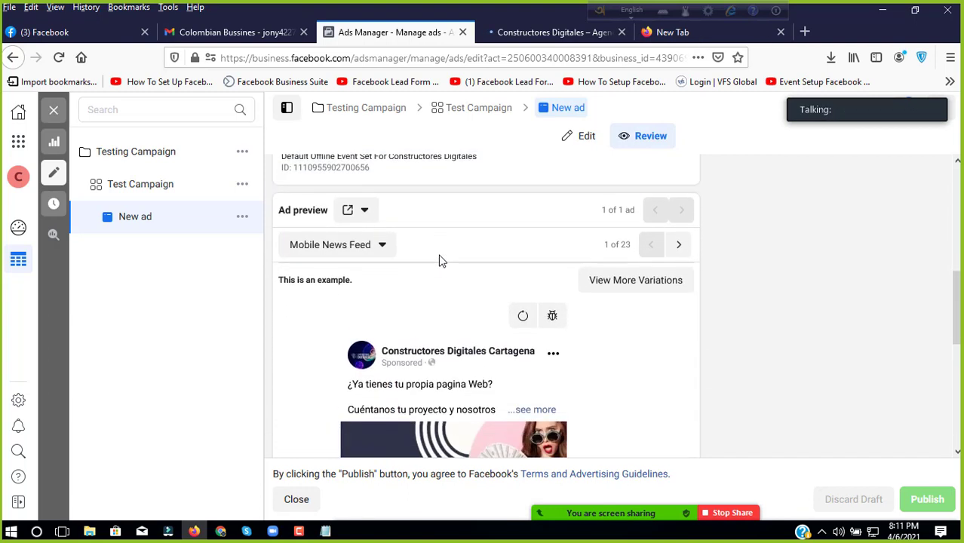
pyautogui.scroll(2, 435, 247)
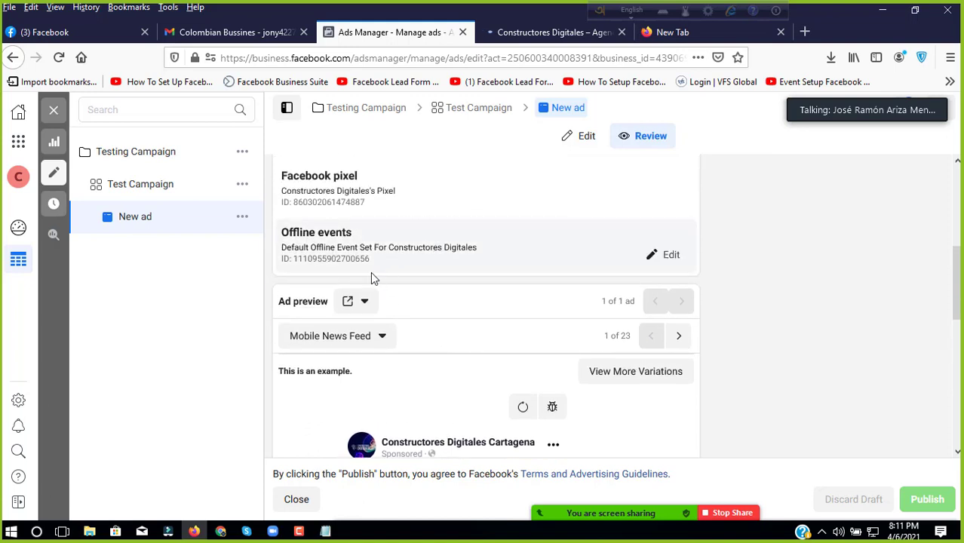
pyautogui.scroll(1, 372, 278)
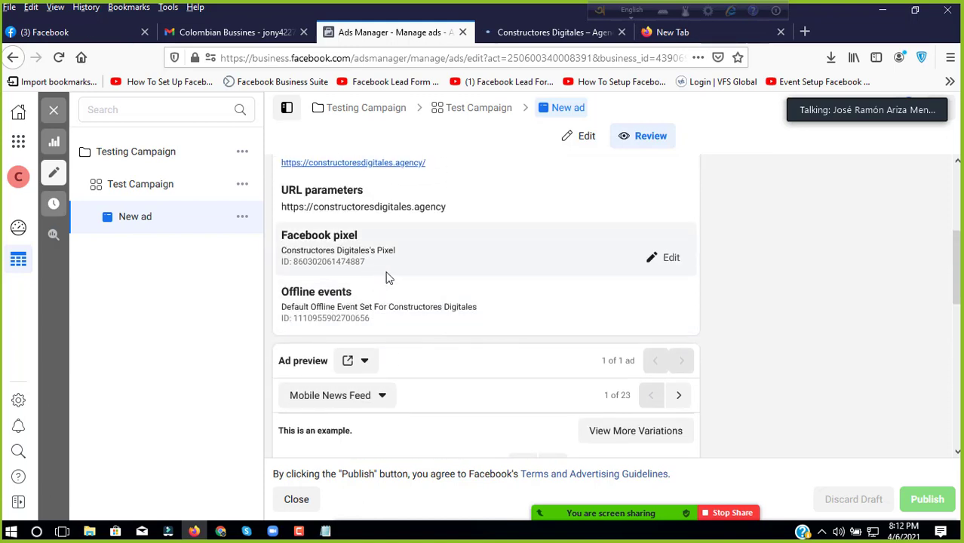
pyautogui.scroll(3, 414, 273)
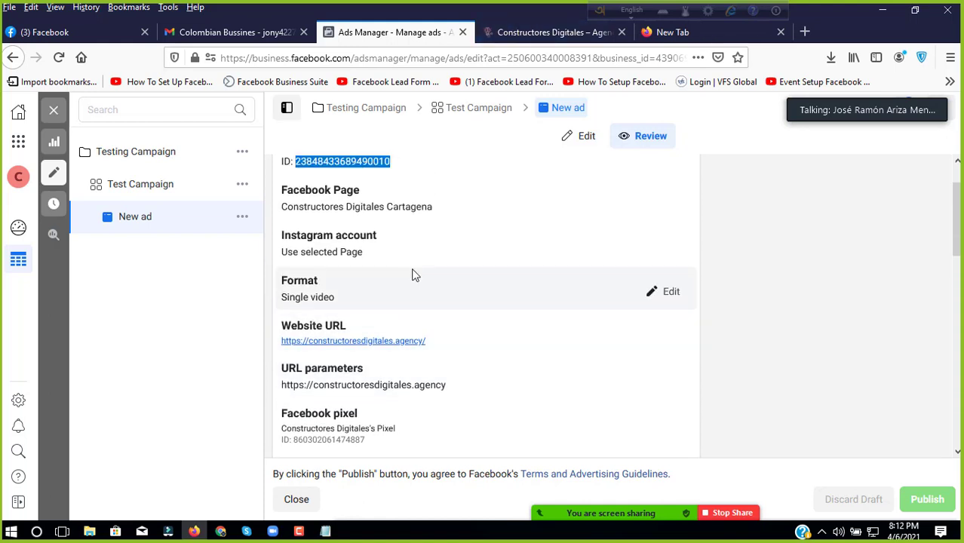
pyautogui.scroll(-8, 413, 275)
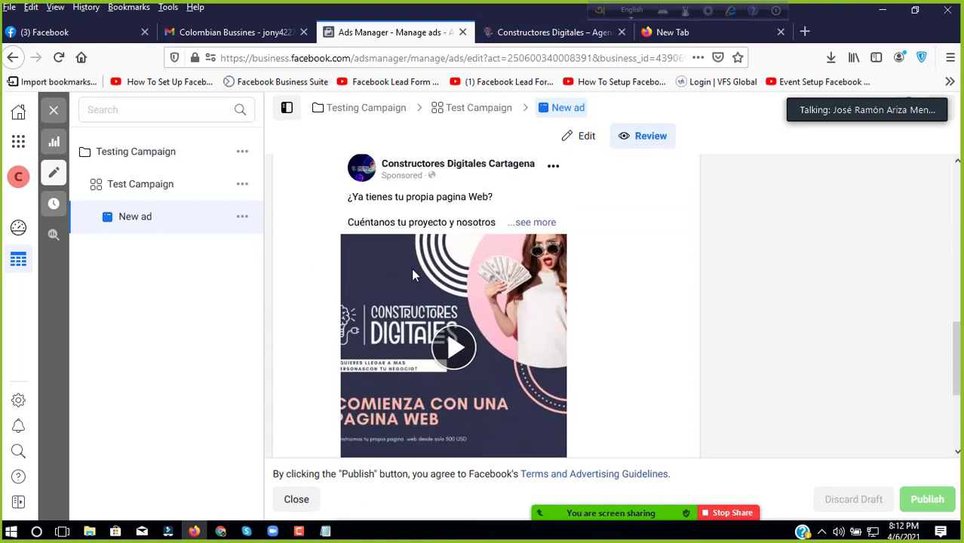
pyautogui.scroll(-1, 413, 274)
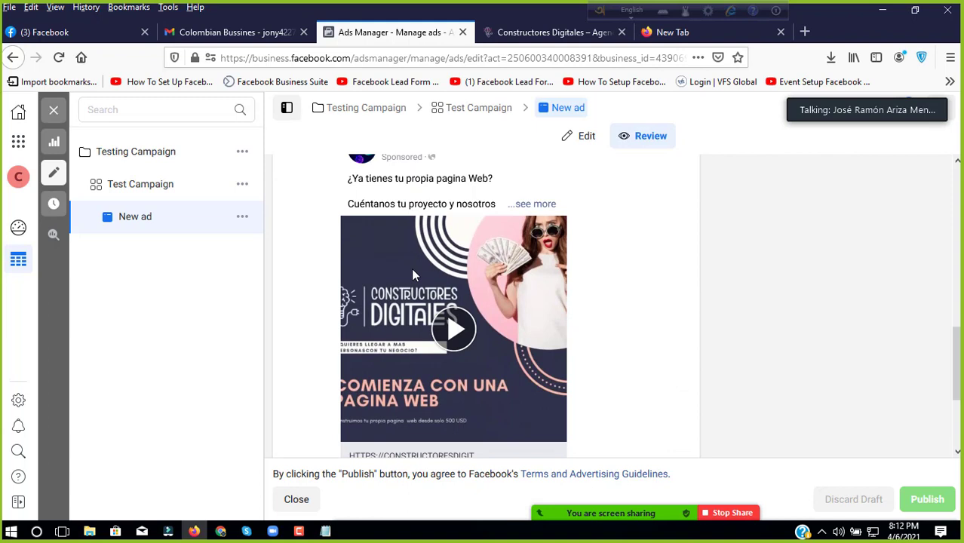
pyautogui.scroll(-3, 412, 274)
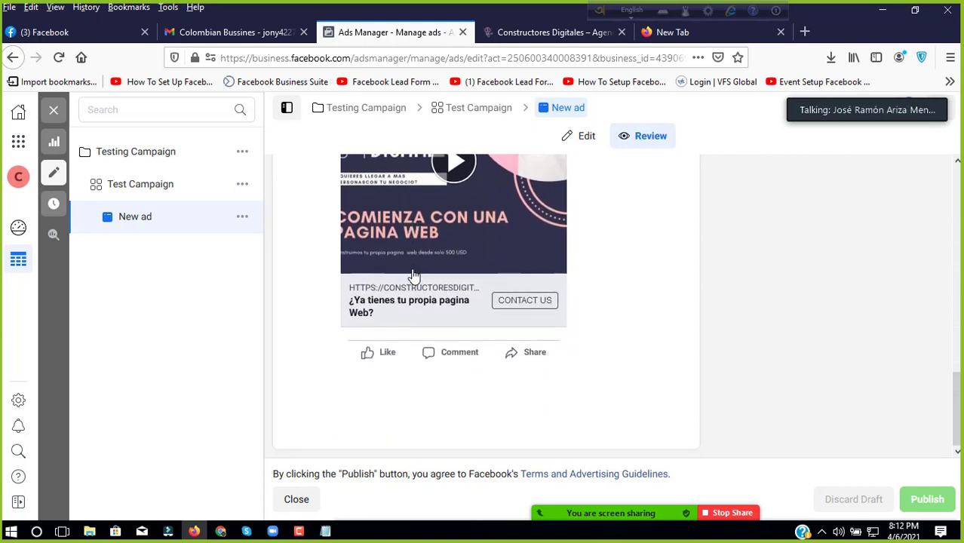
pyautogui.scroll(5, 413, 274)
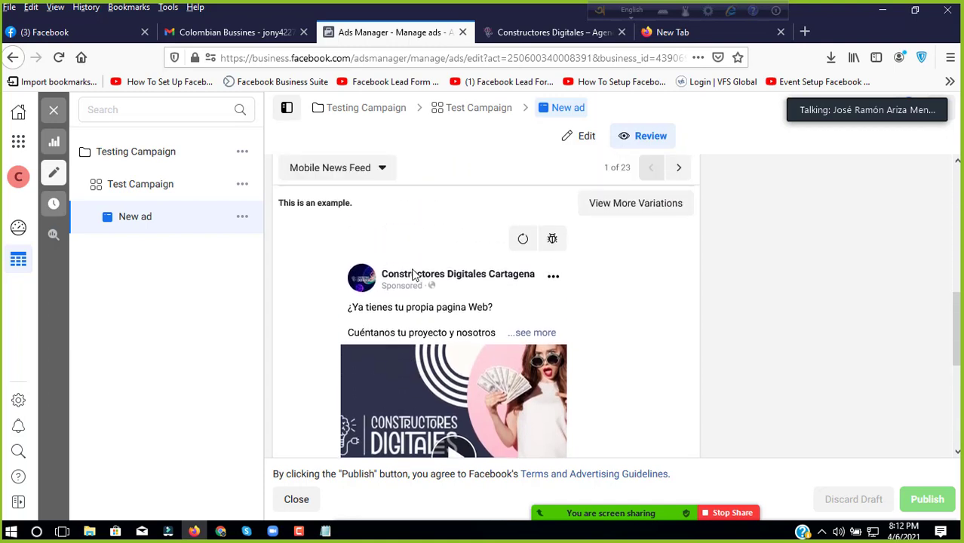
pyautogui.scroll(3, 413, 275)
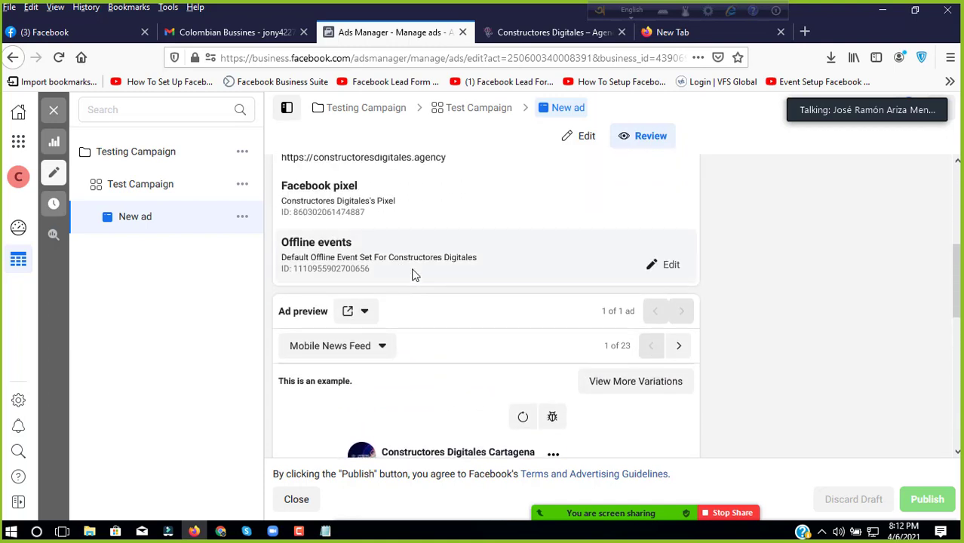
pyautogui.scroll(-1, 412, 274)
pyautogui.scroll(3, 413, 274)
pyautogui.scroll(3, 412, 275)
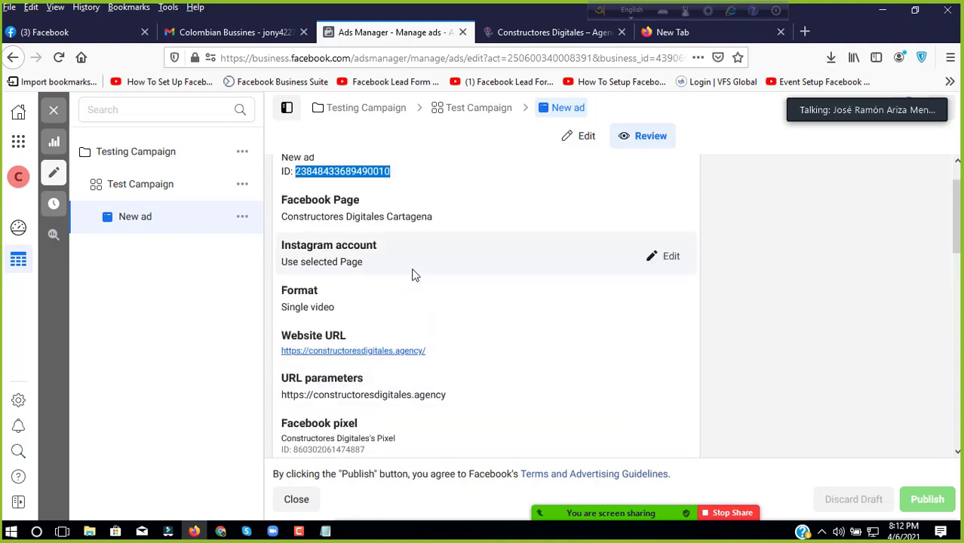
pyautogui.scroll(-2, 412, 271)
pyautogui.scroll(-6, 413, 269)
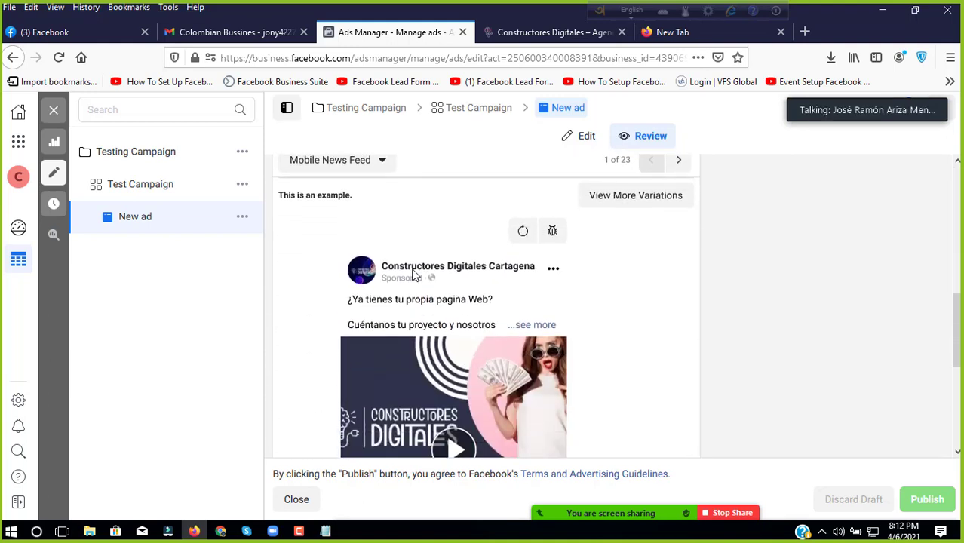
pyautogui.scroll(-1, 412, 274)
pyautogui.scroll(2, 413, 275)
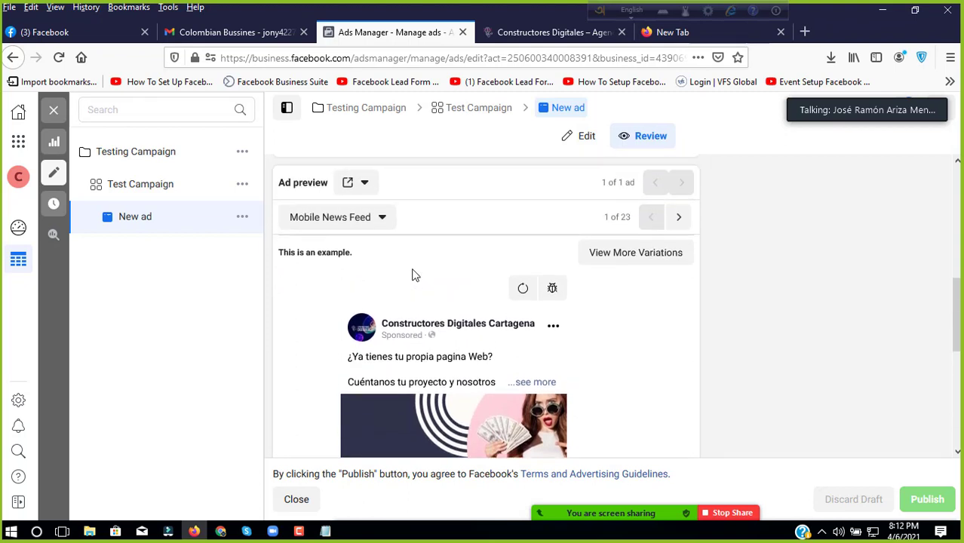
pyautogui.scroll(-3, 413, 275)
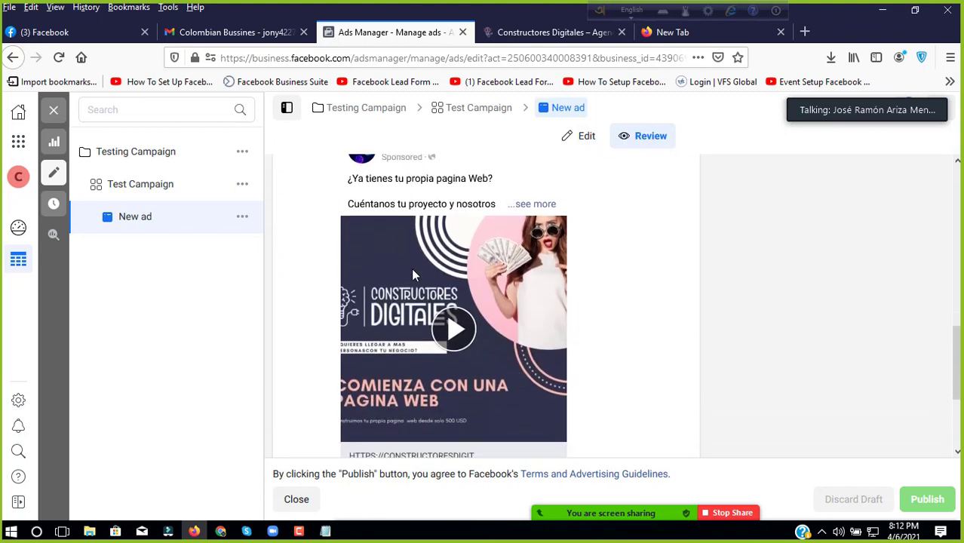
pyautogui.scroll(-1, 413, 274)
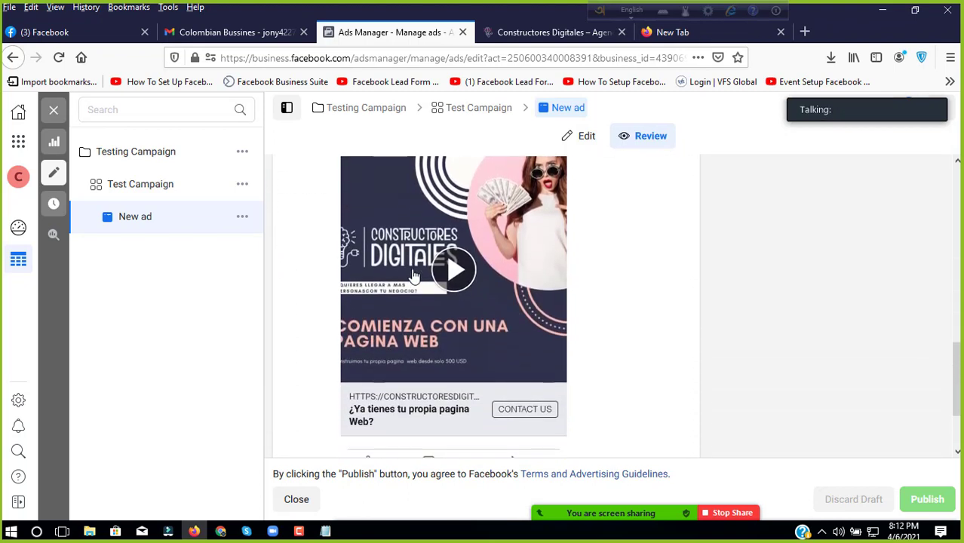
pyautogui.scroll(-1, 413, 275)
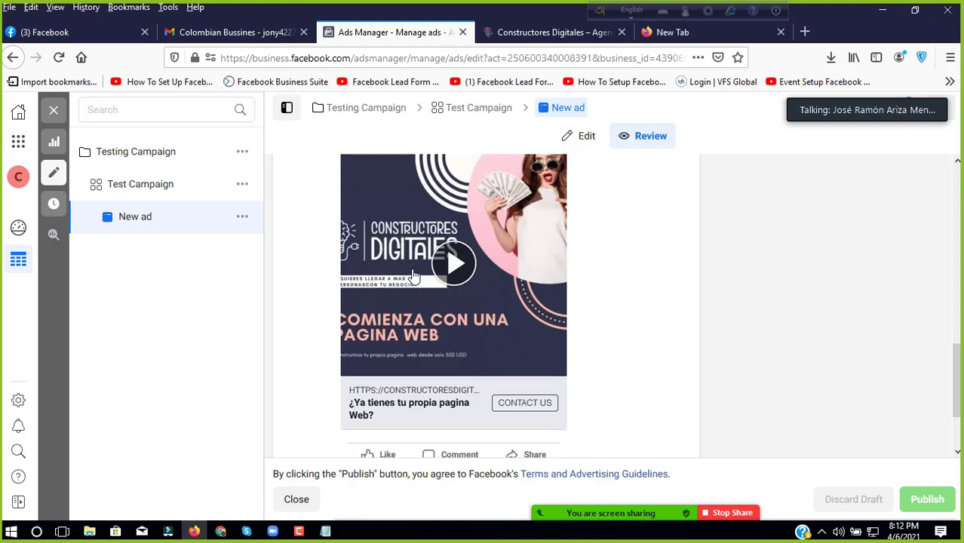
pyautogui.scroll(1, 412, 275)
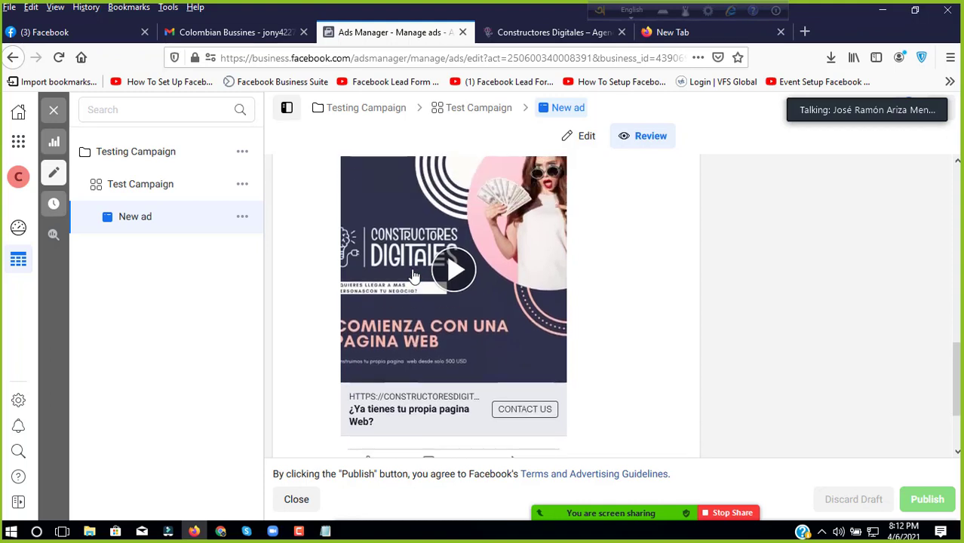
pyautogui.click(454, 275)
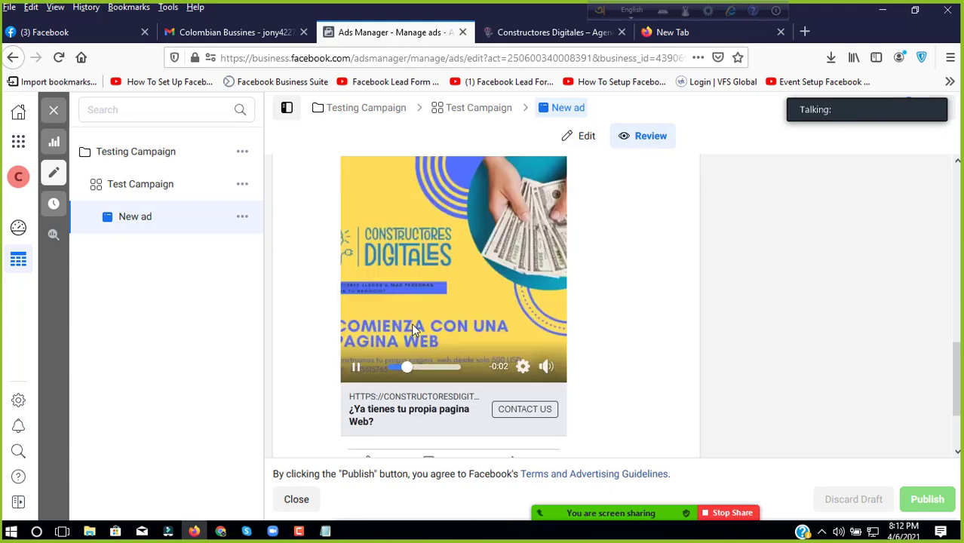
pyautogui.scroll(4, 314, 250)
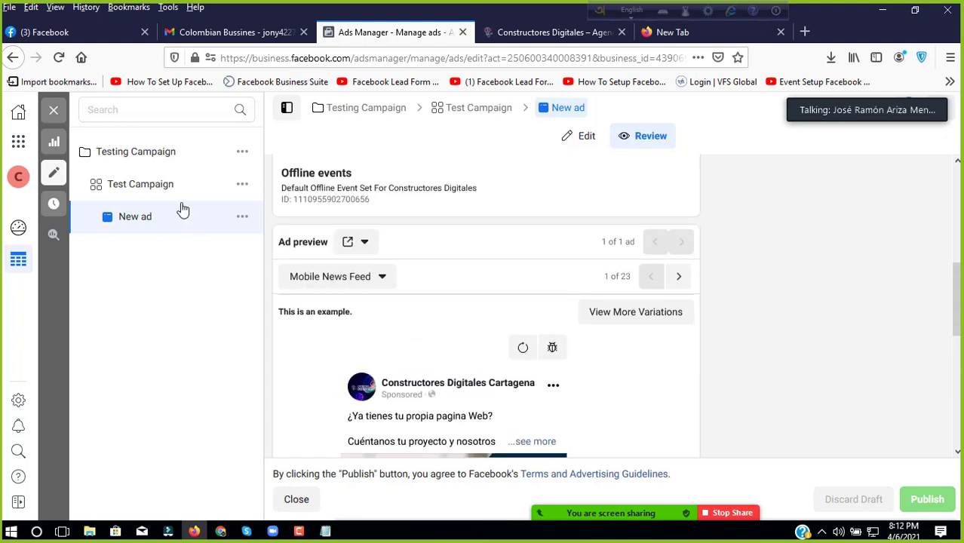
# Step: Reopen the New ad's edit form and scroll to its untitled 600 × 600 video
pyautogui.click(180, 187)
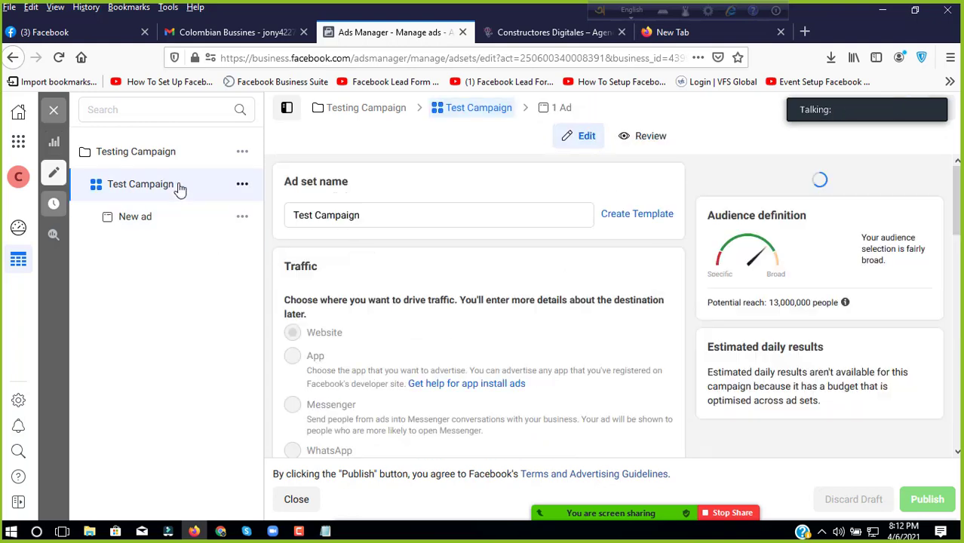
pyautogui.scroll(-10, 393, 256)
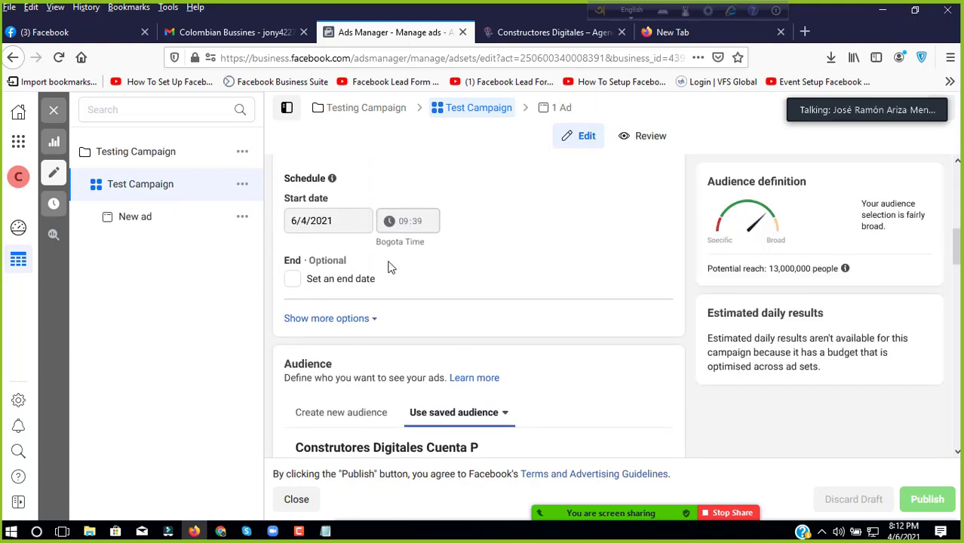
pyautogui.scroll(-7, 390, 266)
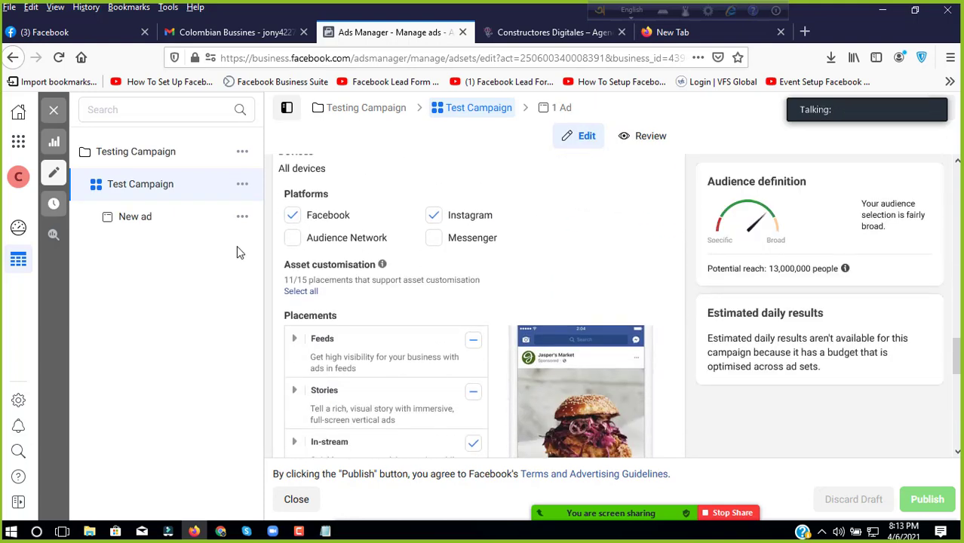
pyautogui.click(193, 222)
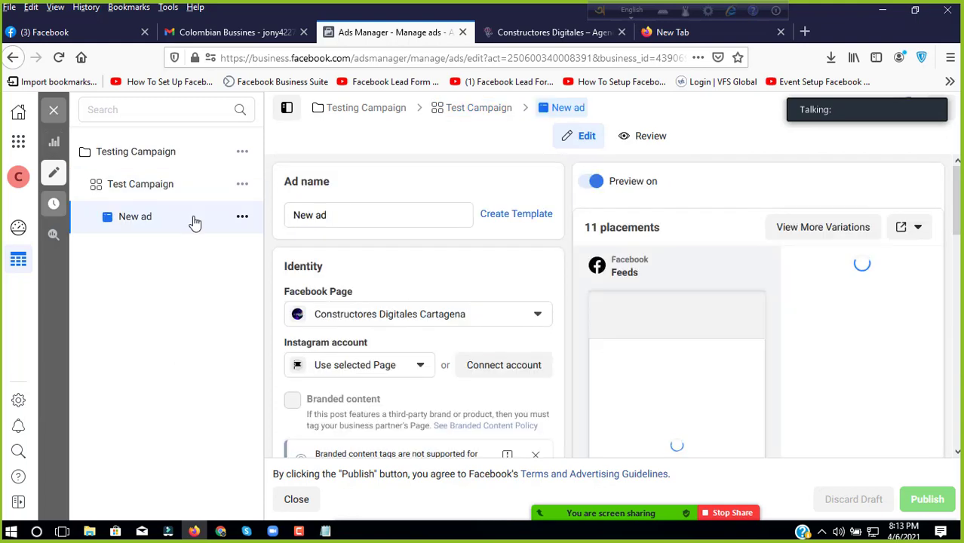
pyautogui.scroll(-5, 358, 271)
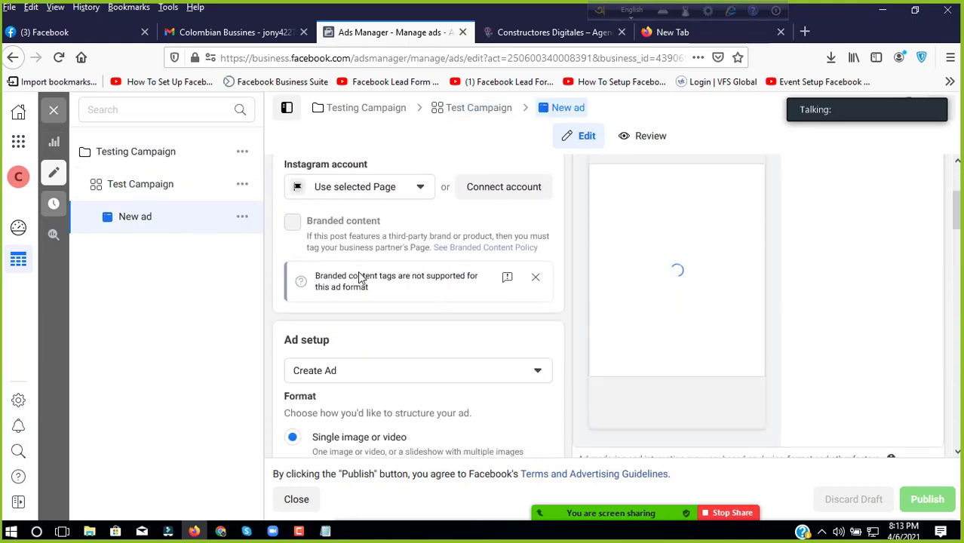
pyautogui.scroll(-4, 358, 270)
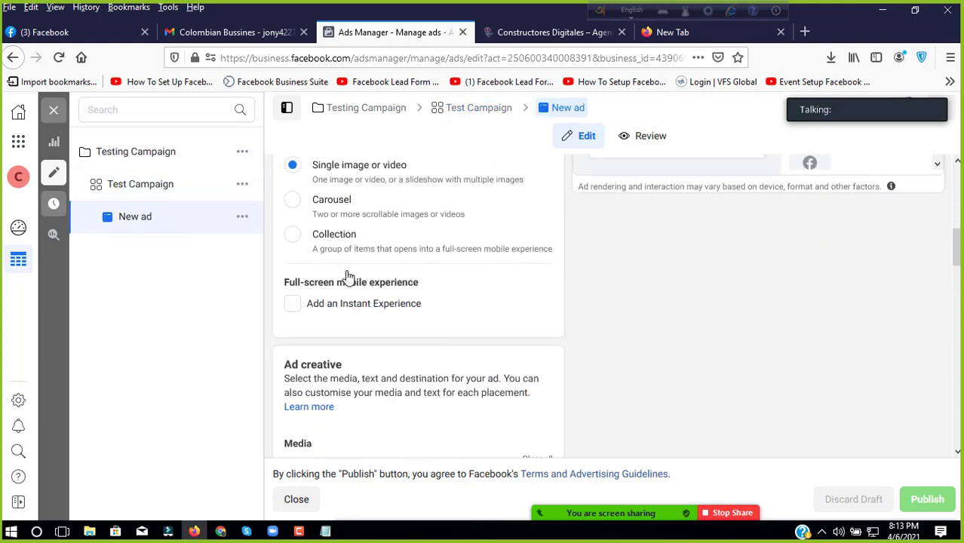
pyautogui.scroll(-3, 347, 277)
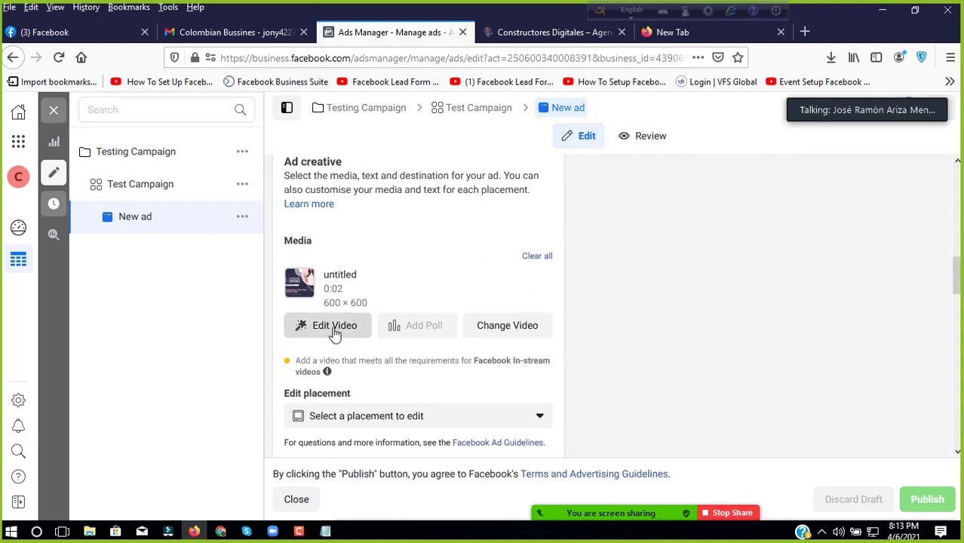
# Step: Crop the ad video to 4:5 with the crop frame at the image's left edge
pyautogui.click(334, 326)
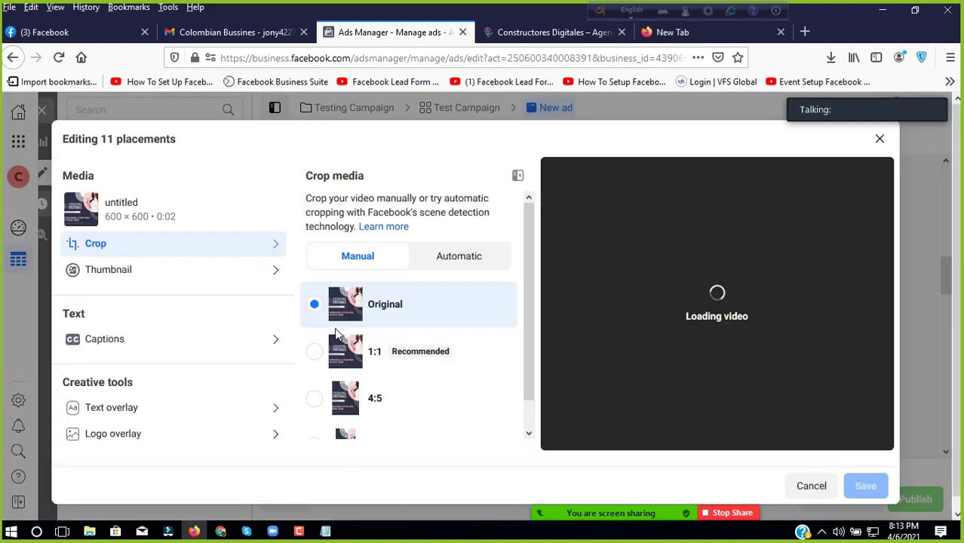
pyautogui.click(315, 353)
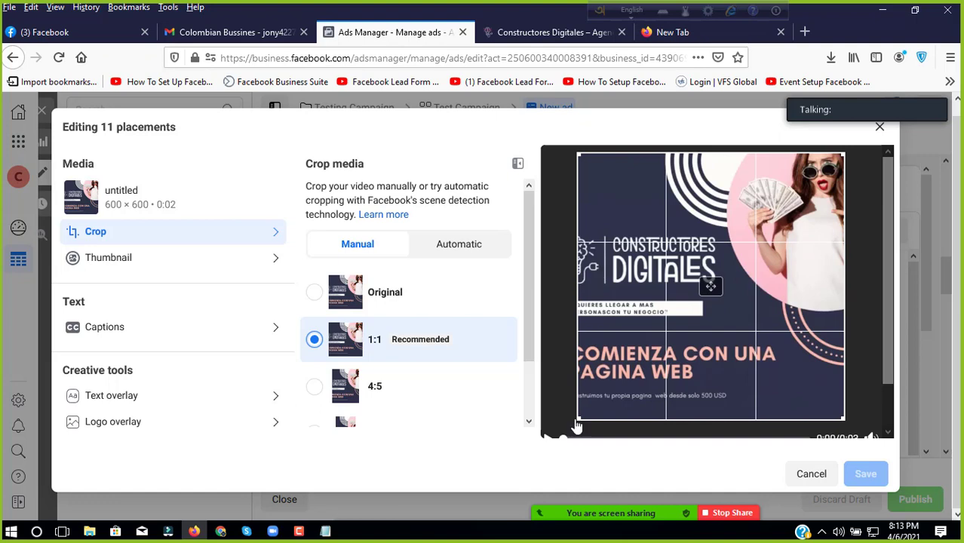
pyautogui.click(383, 297)
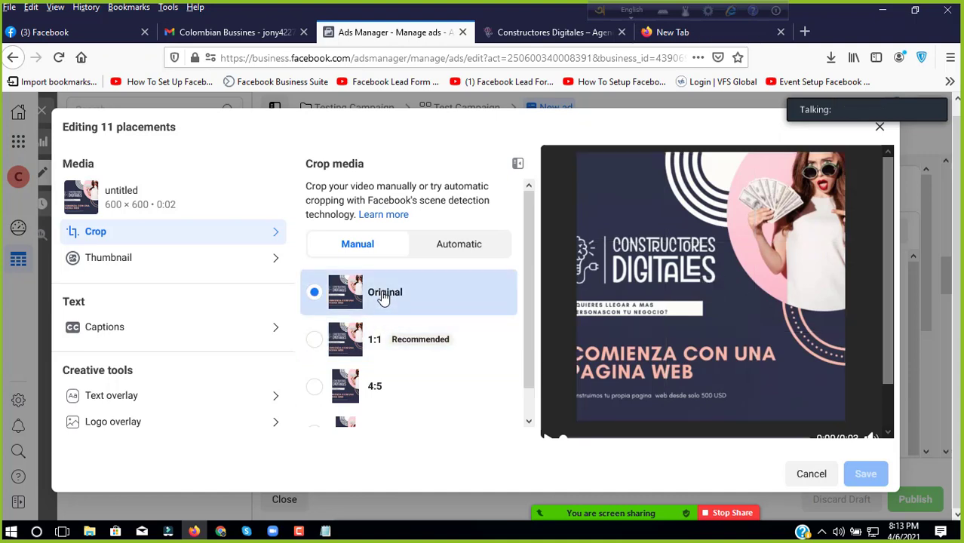
pyautogui.click(315, 389)
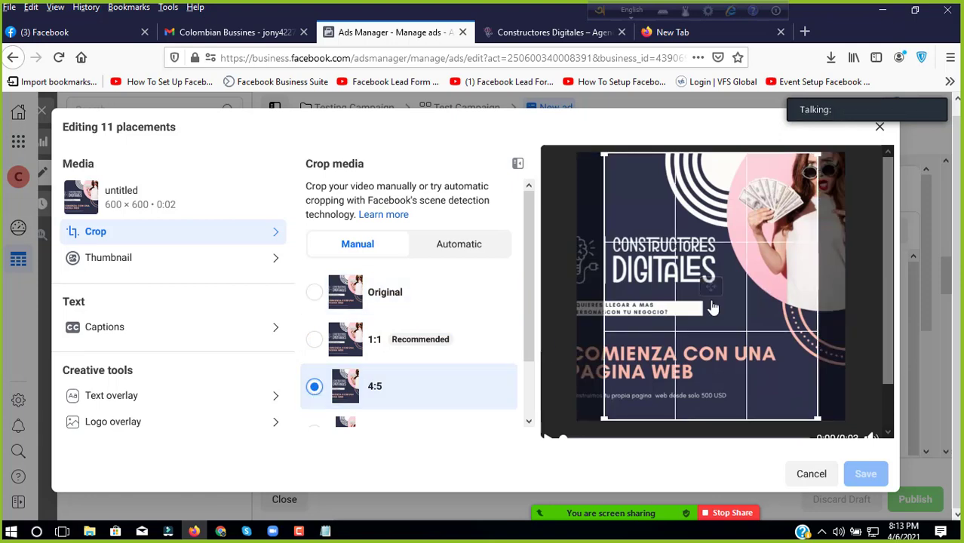
pyautogui.moveTo(710, 300); pyautogui.dragTo(582, 315)
pyautogui.moveTo(709, 306); pyautogui.dragTo(757, 298)
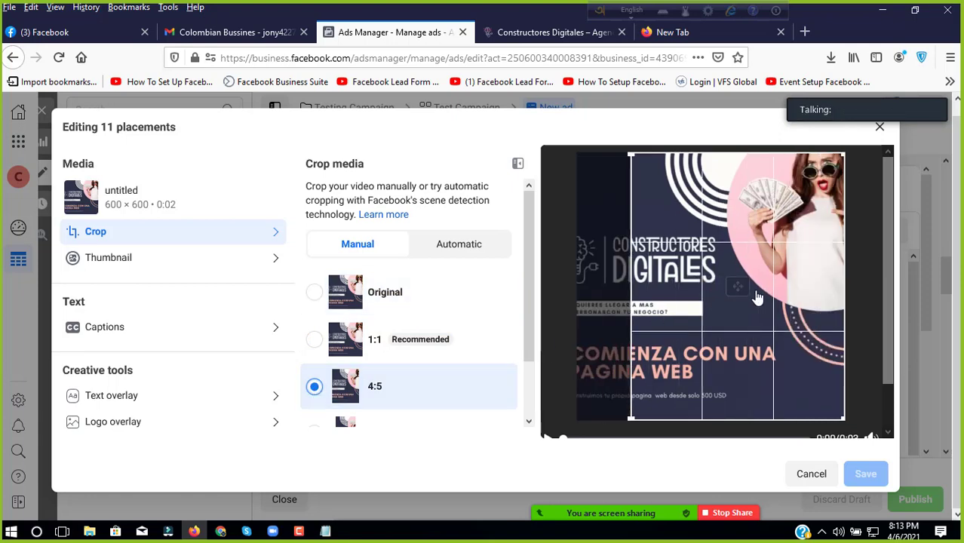
pyautogui.moveTo(638, 310); pyautogui.dragTo(587, 309)
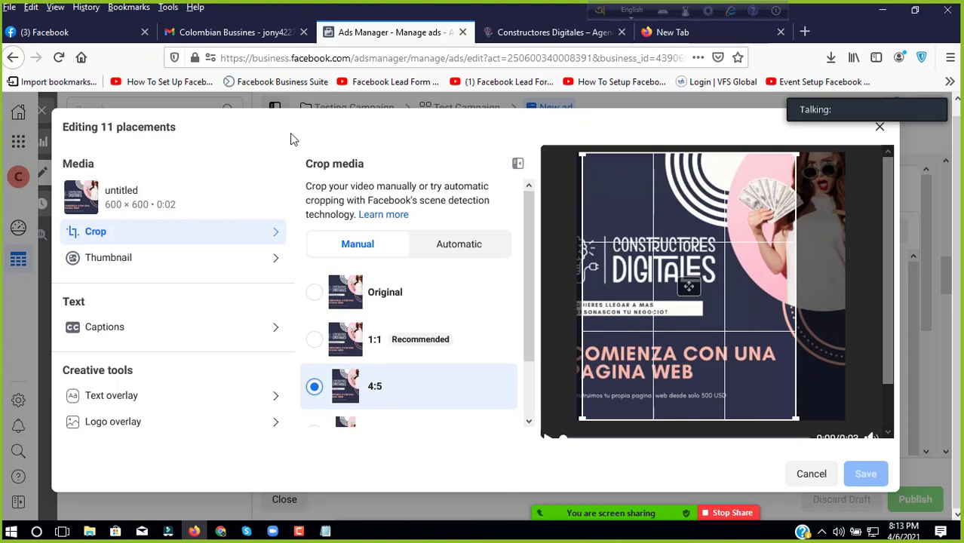
# Step: Set the video thumbnail to Manual and minimize Firefox to the Colombia Boss folder
pyautogui.click(134, 262)
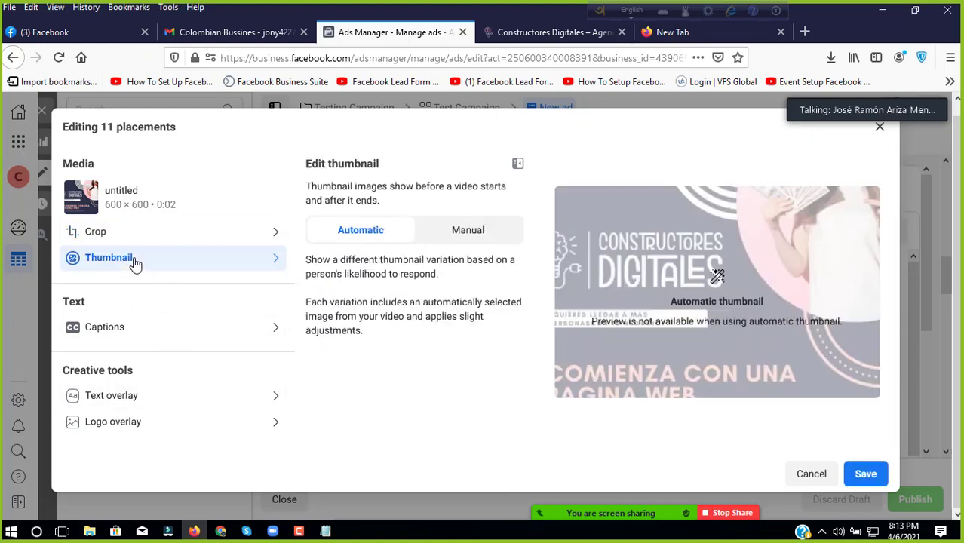
pyautogui.click(456, 237)
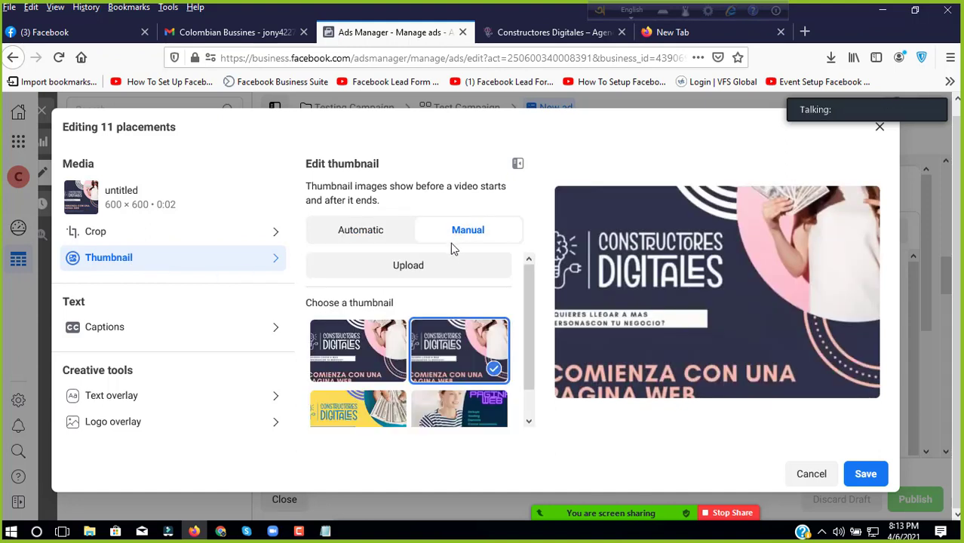
pyautogui.scroll(-1, 377, 348)
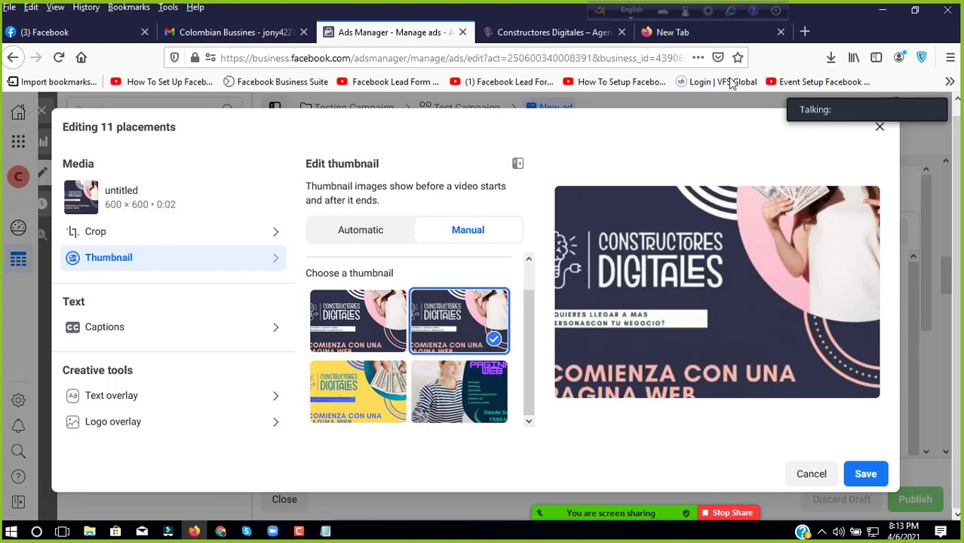
pyautogui.click(881, 15)
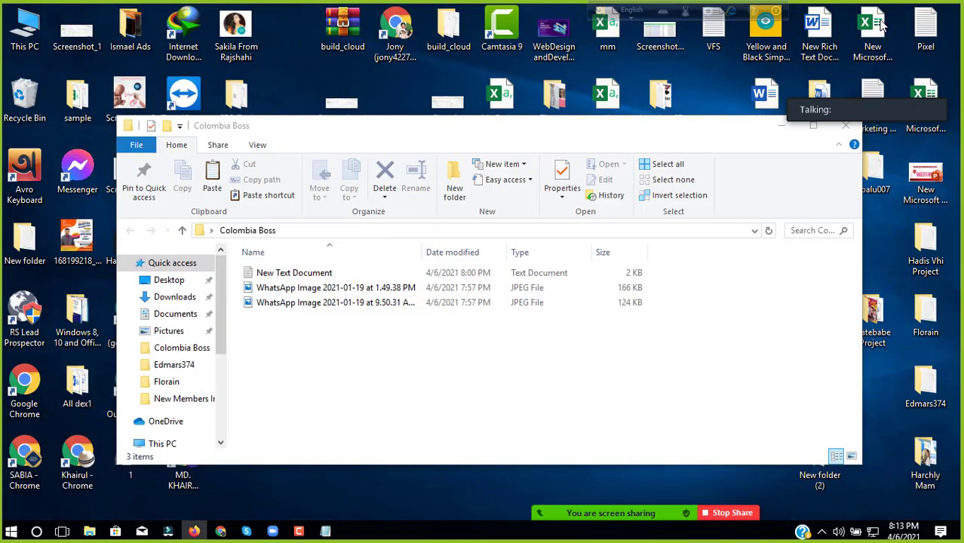
pyautogui.click(782, 119)
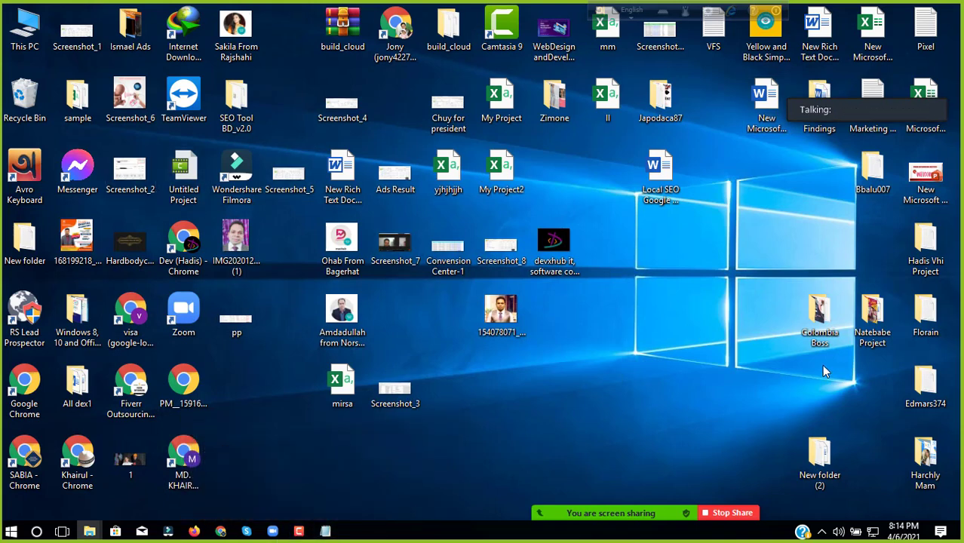
pyautogui.doubleClick(819, 317)
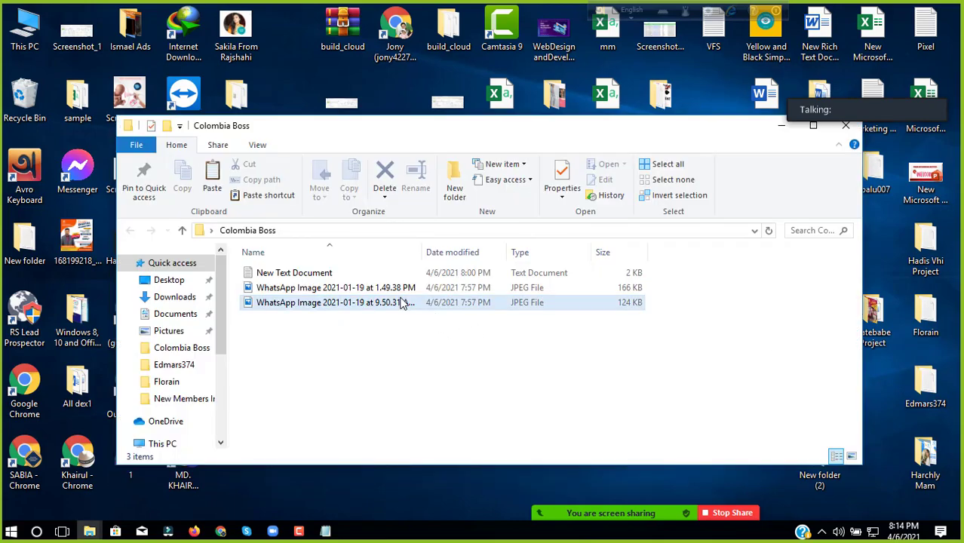
pyautogui.click(400, 302)
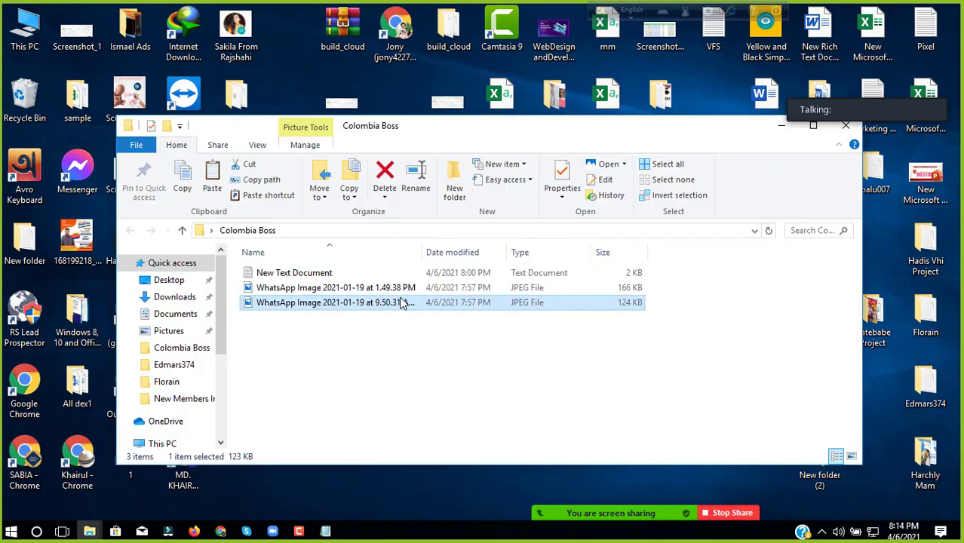
pyautogui.doubleClick(401, 302)
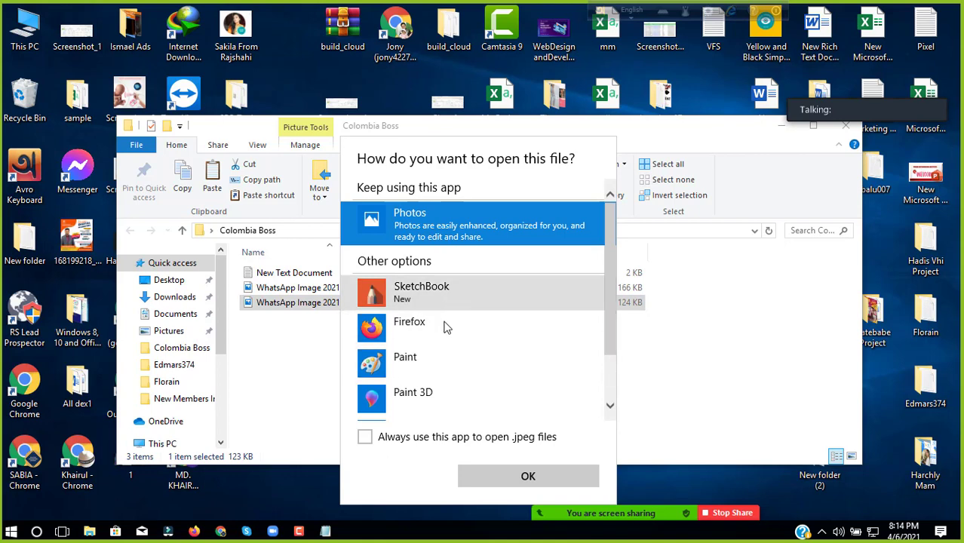
pyautogui.click(449, 296)
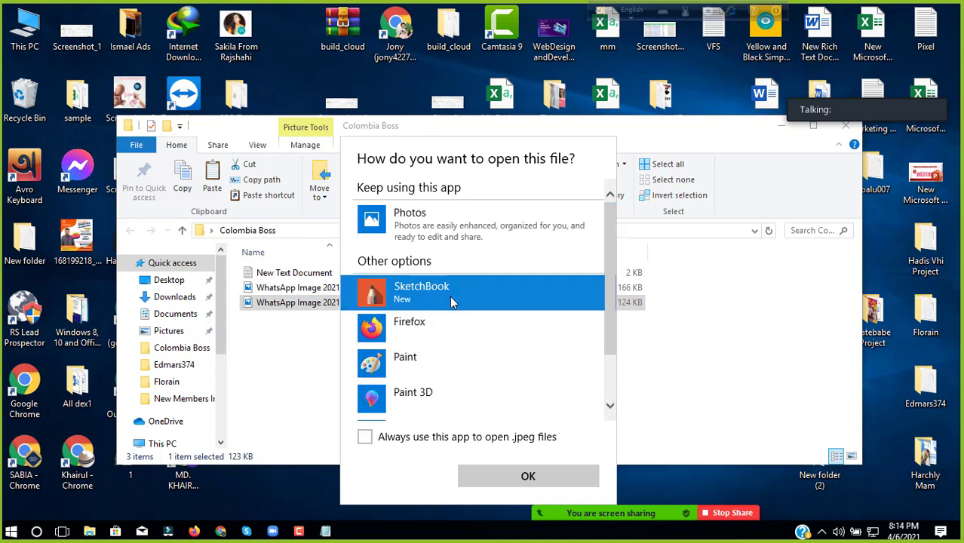
pyautogui.click(422, 400)
pyautogui.click(528, 476)
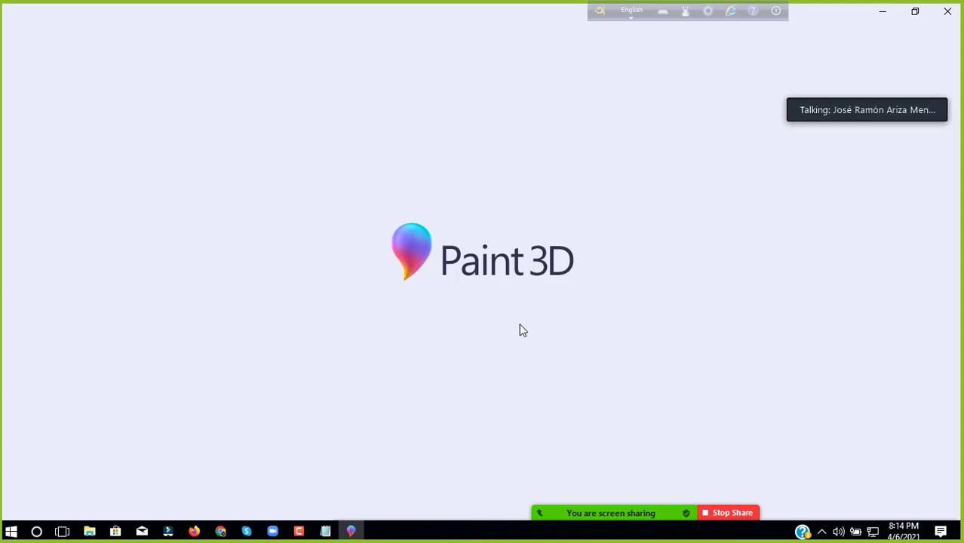
pyautogui.click(939, 13)
# Step: Open the 1.49.38 PM WhatsApp image in Paint
pyautogui.click(351, 290)
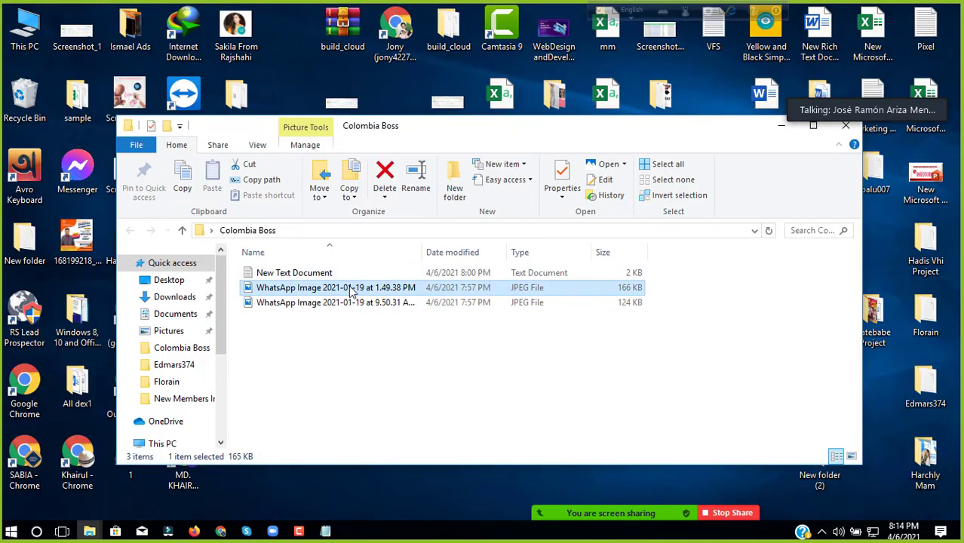
pyautogui.rightClick(351, 287)
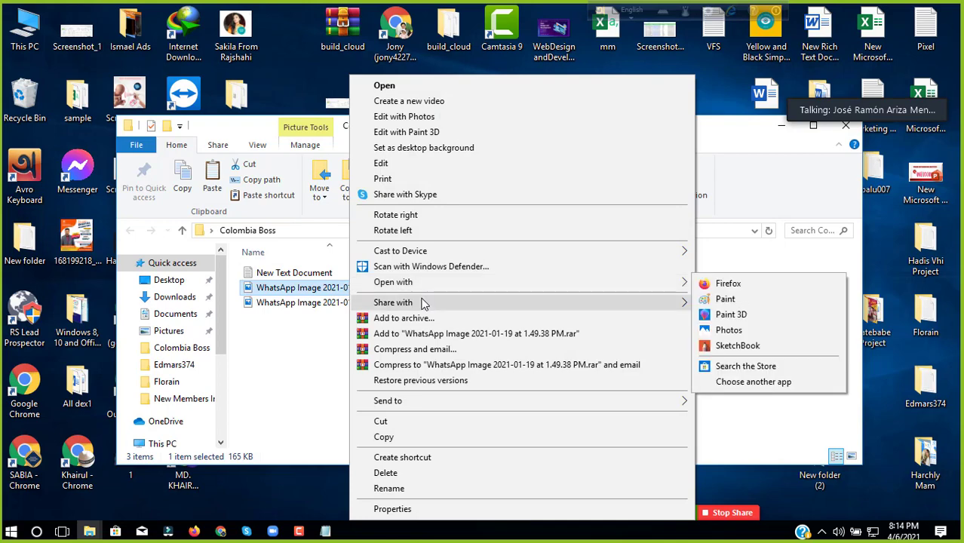
pyautogui.moveTo(442, 279)
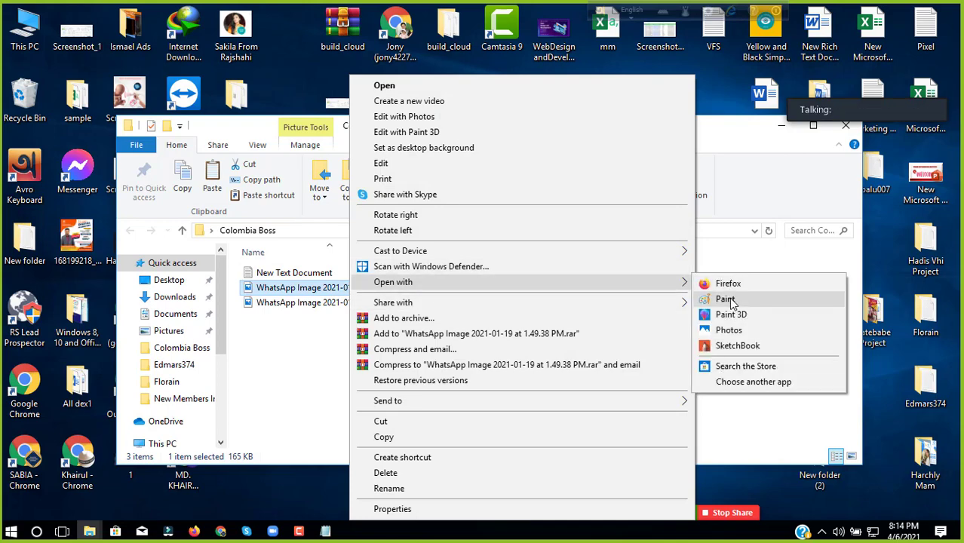
pyautogui.click(728, 299)
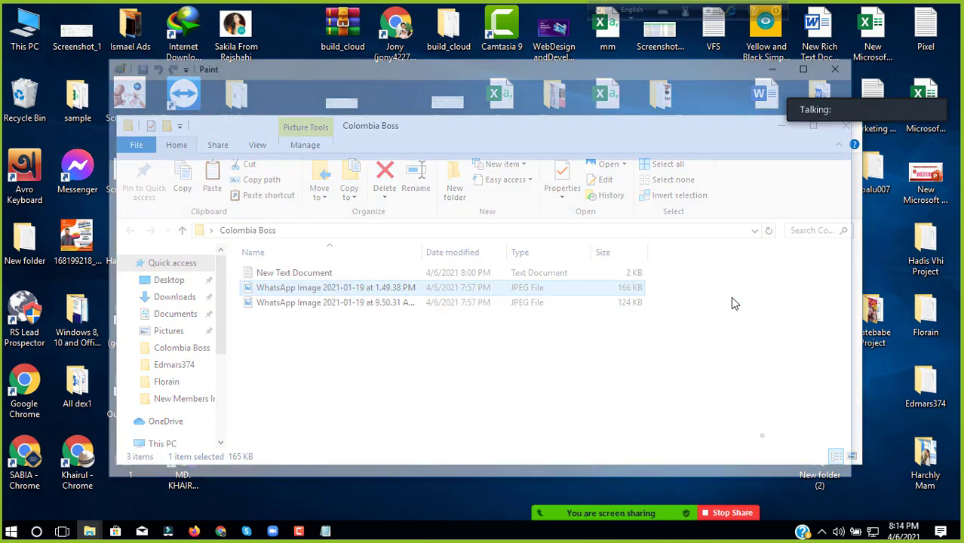
# Step: Inspect the promo image, close Paint and return to Ads Manager in Firefox
pyautogui.scroll(-10, 491, 274)
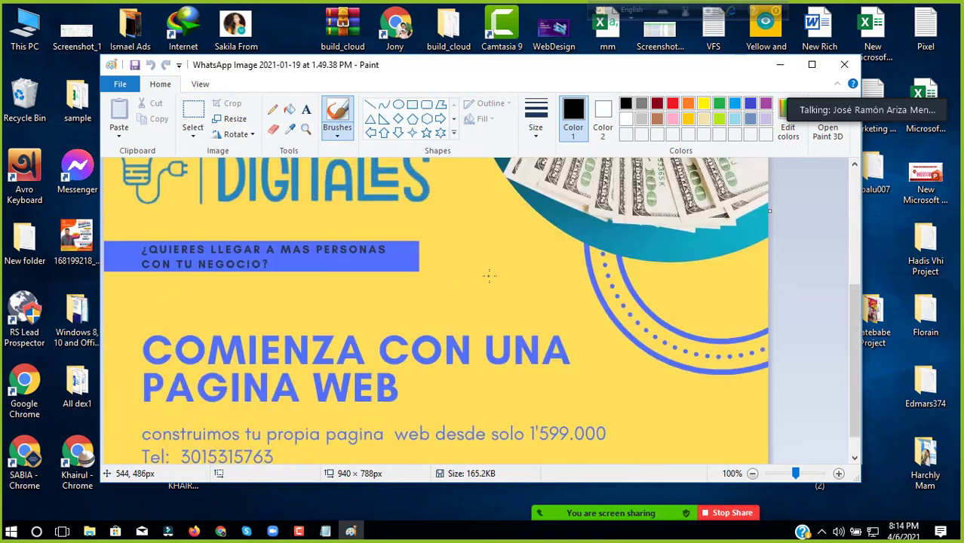
pyautogui.scroll(-1, 489, 274)
pyautogui.scroll(10, 490, 279)
pyautogui.scroll(1, 490, 280)
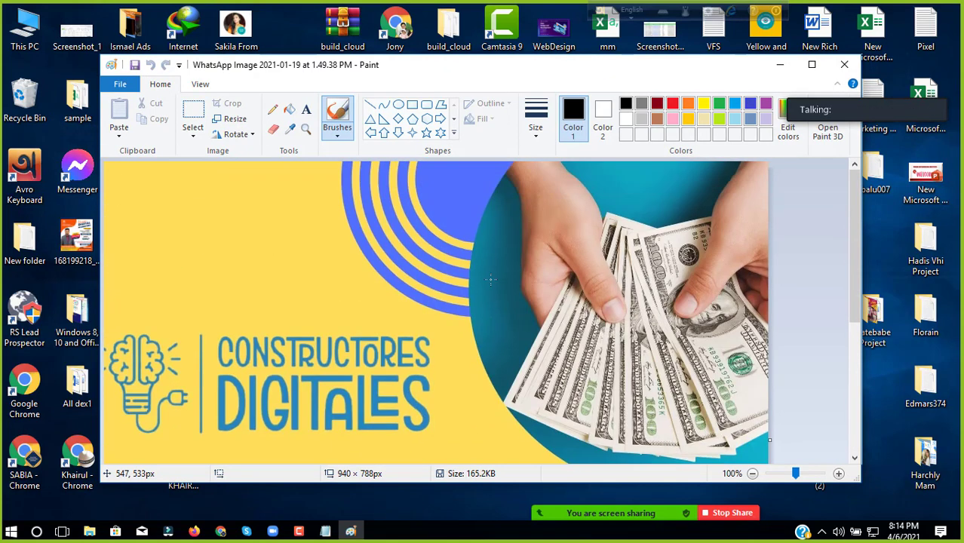
pyautogui.scroll(-10, 490, 280)
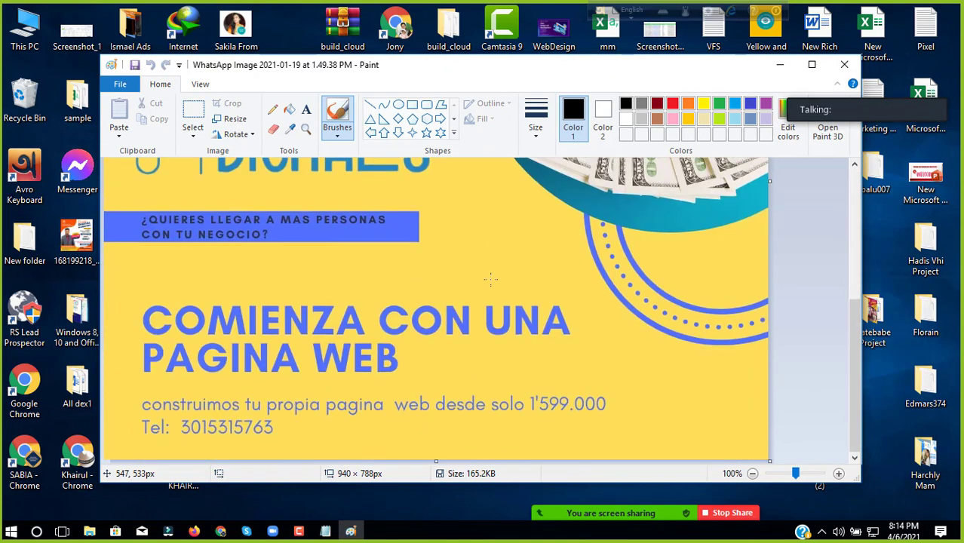
pyautogui.scroll(10, 491, 280)
pyautogui.scroll(-10, 490, 280)
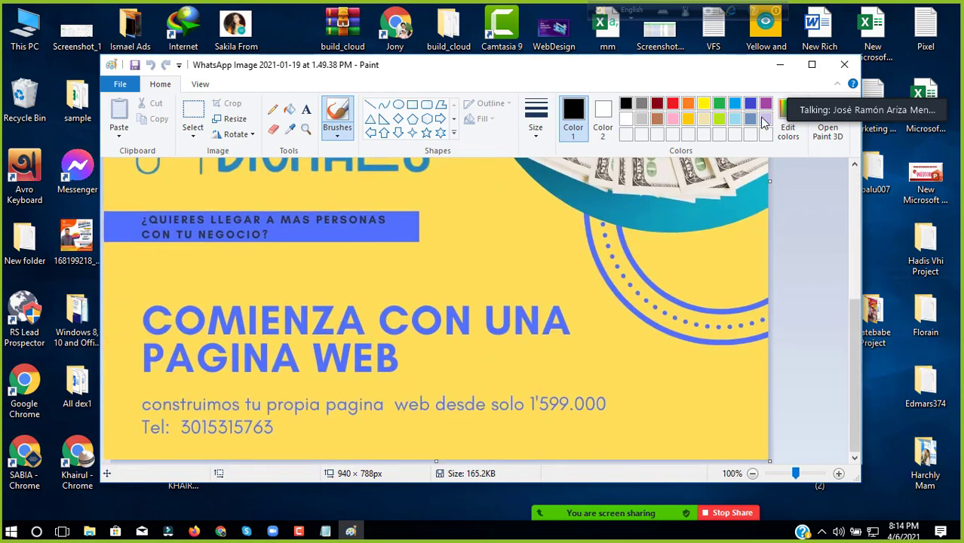
pyautogui.click(843, 64)
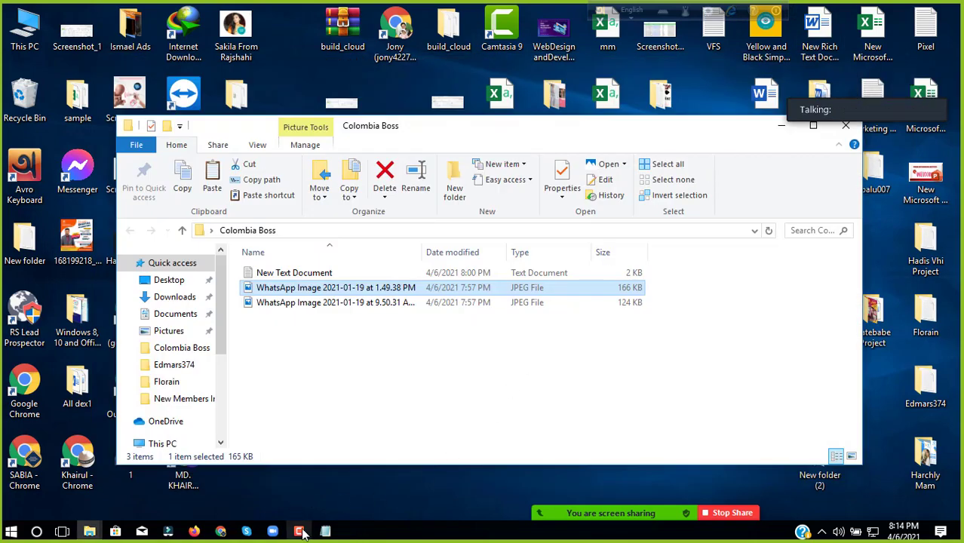
pyautogui.click(194, 531)
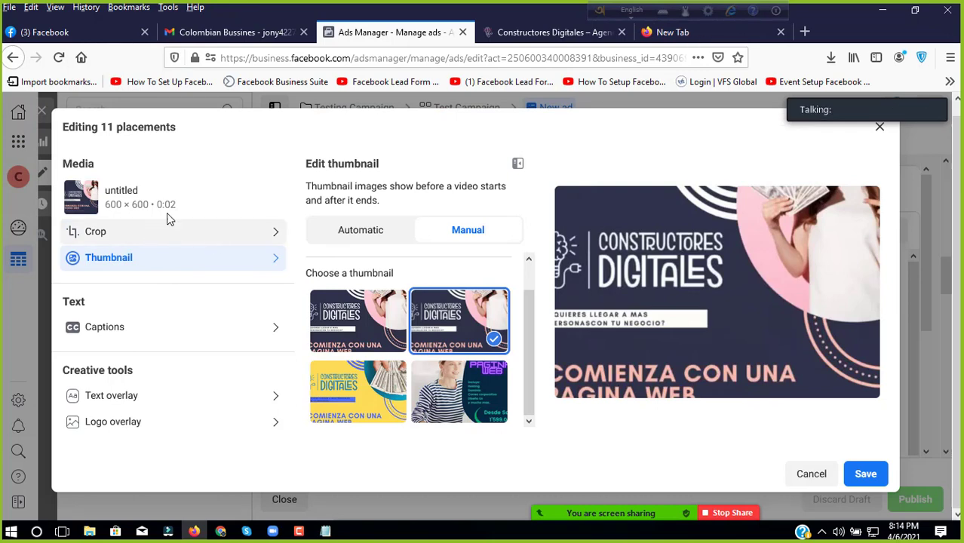
# Step: Cancel placement editing and try uploading a replacement video from the Colombia Boss folder
pyautogui.click(804, 473)
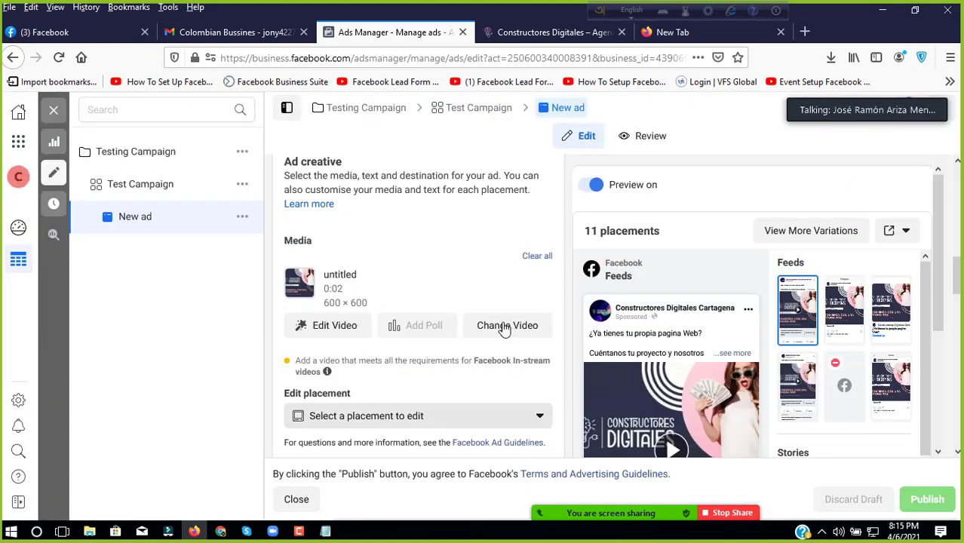
pyautogui.click(505, 326)
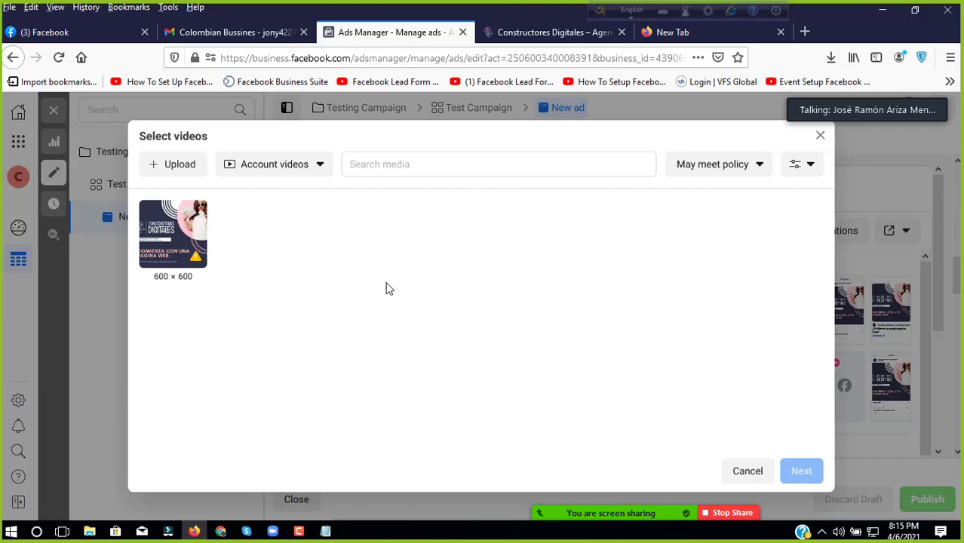
pyautogui.click(194, 166)
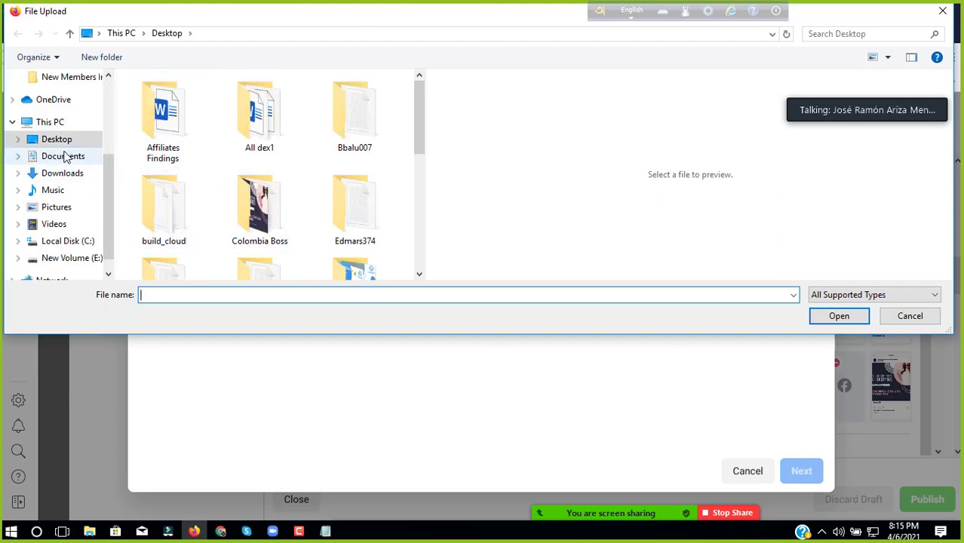
pyautogui.scroll(-1, 422, 125)
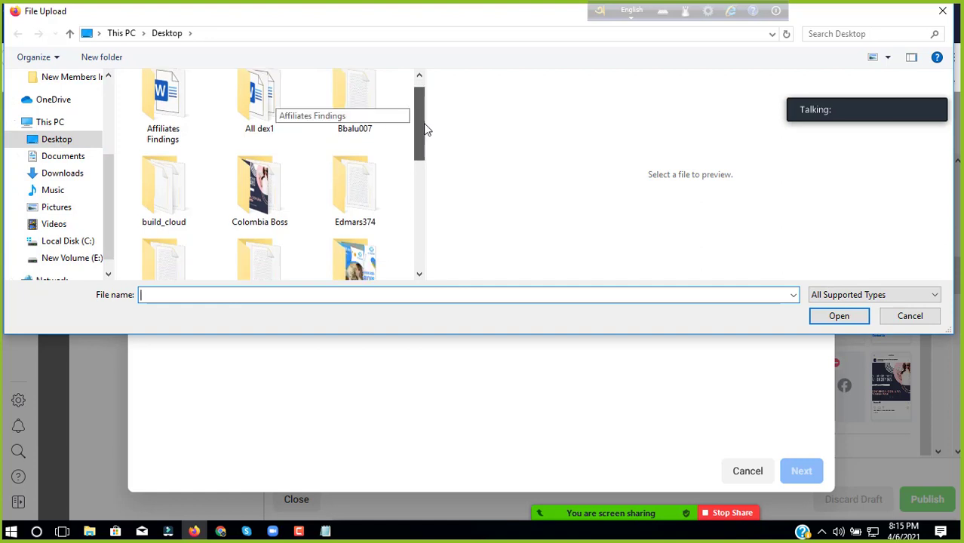
pyautogui.scroll(-2, 425, 130)
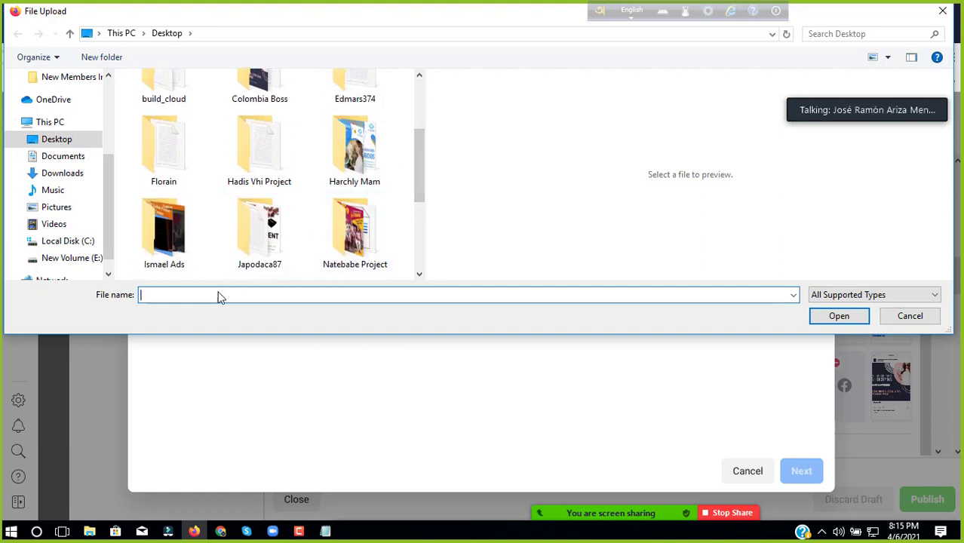
pyautogui.write('c')
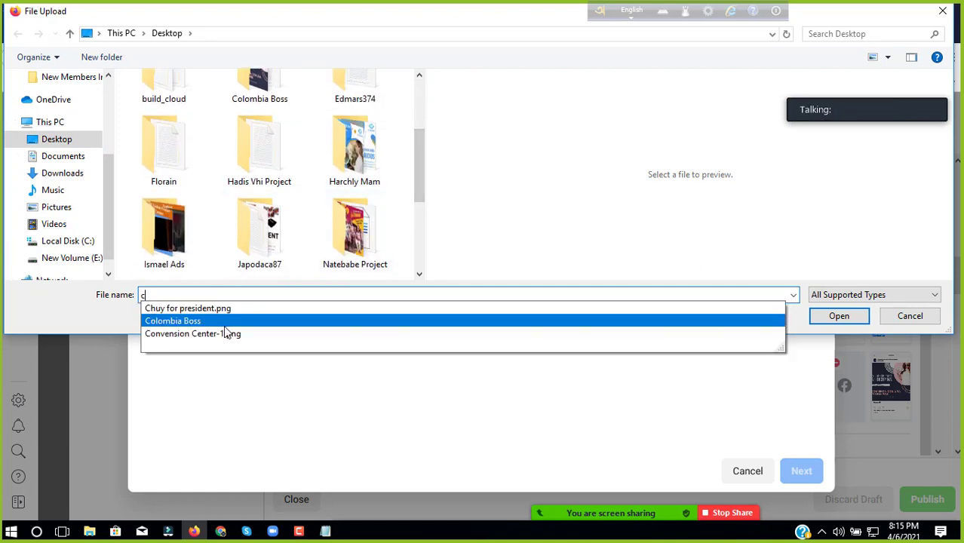
pyautogui.click(224, 321)
pyautogui.click(839, 316)
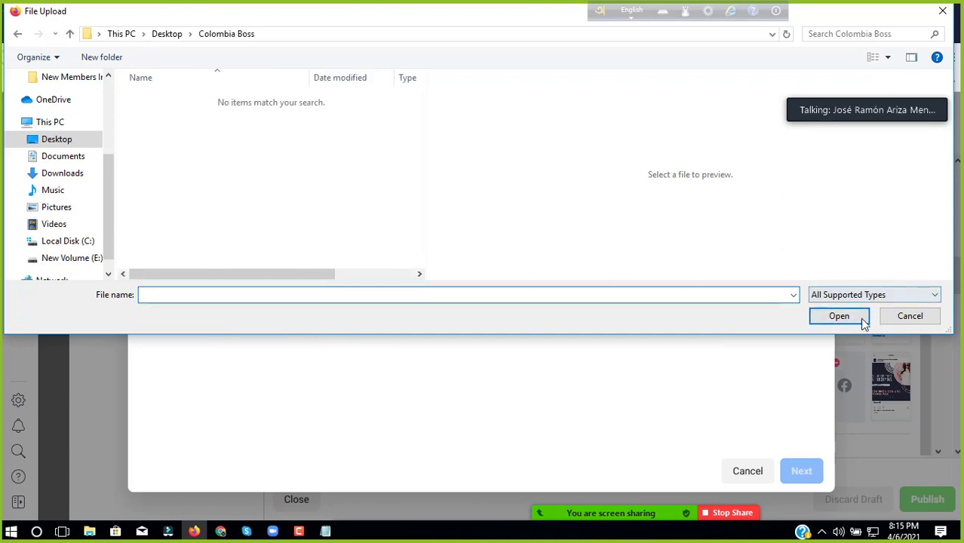
pyautogui.click(908, 317)
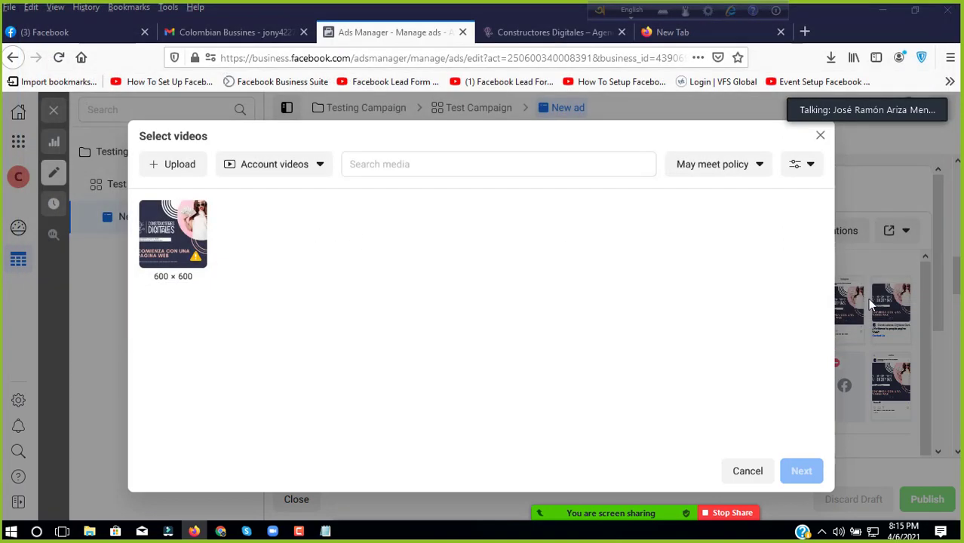
# Step: Keep the existing 600 × 600 video, abandon a second upload and close the video chooser
pyautogui.click(200, 253)
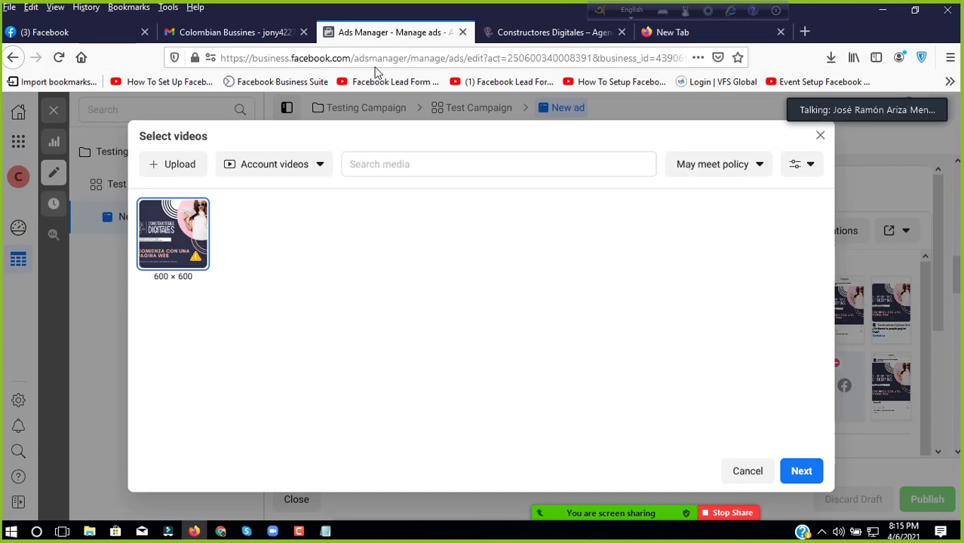
pyautogui.click(520, 34)
pyautogui.click(413, 30)
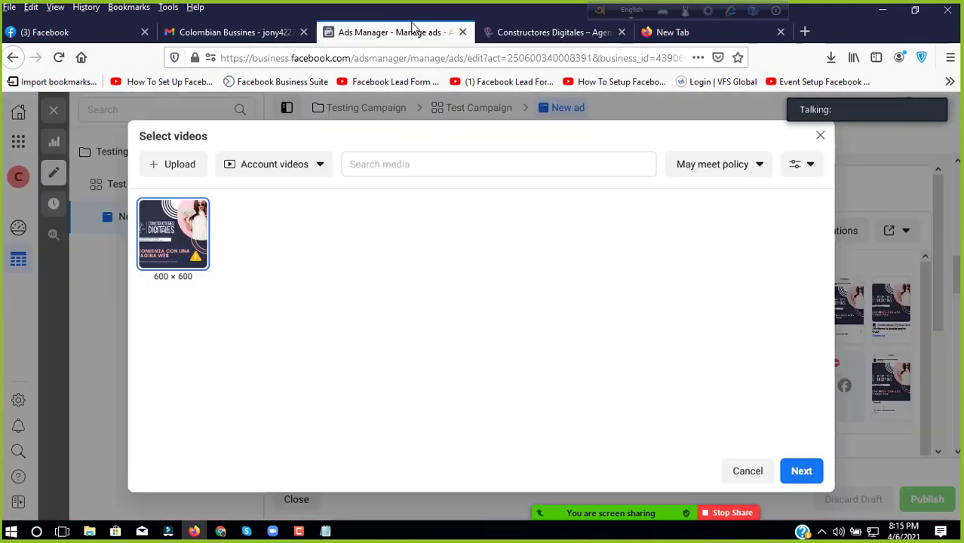
pyautogui.click(251, 166)
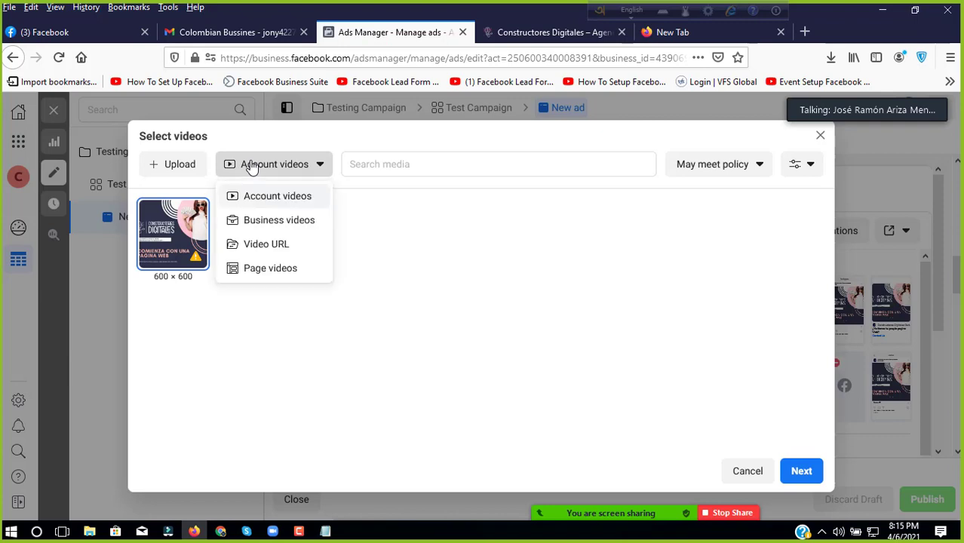
pyautogui.click(195, 164)
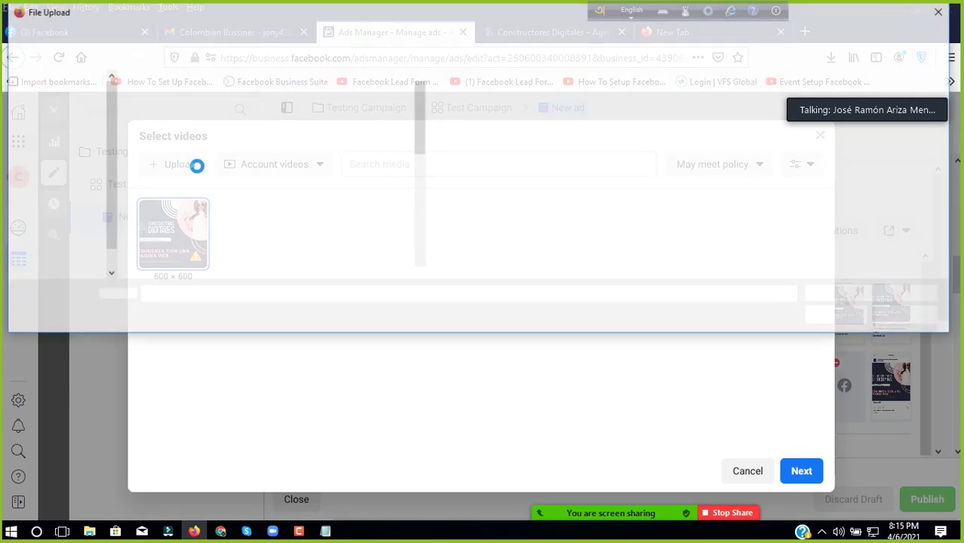
pyautogui.click(890, 316)
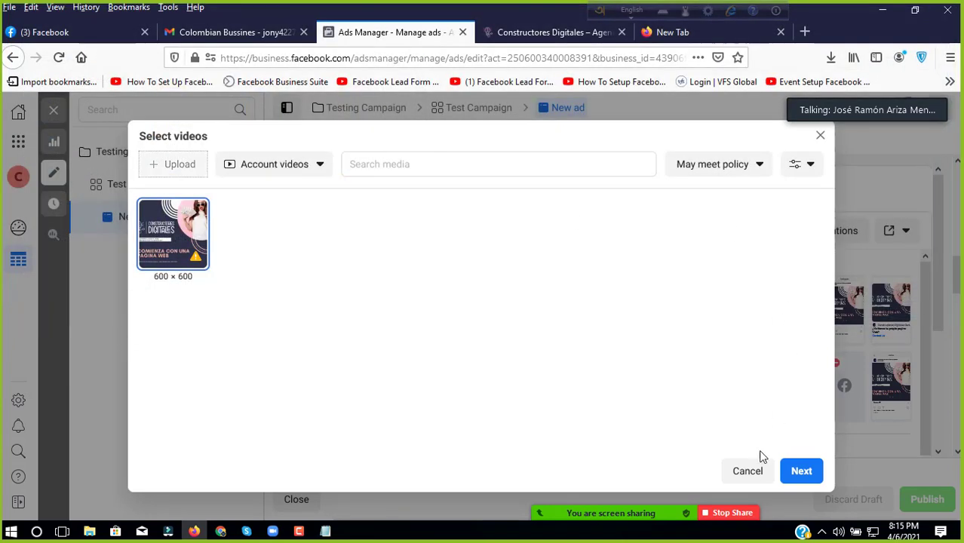
pyautogui.click(754, 479)
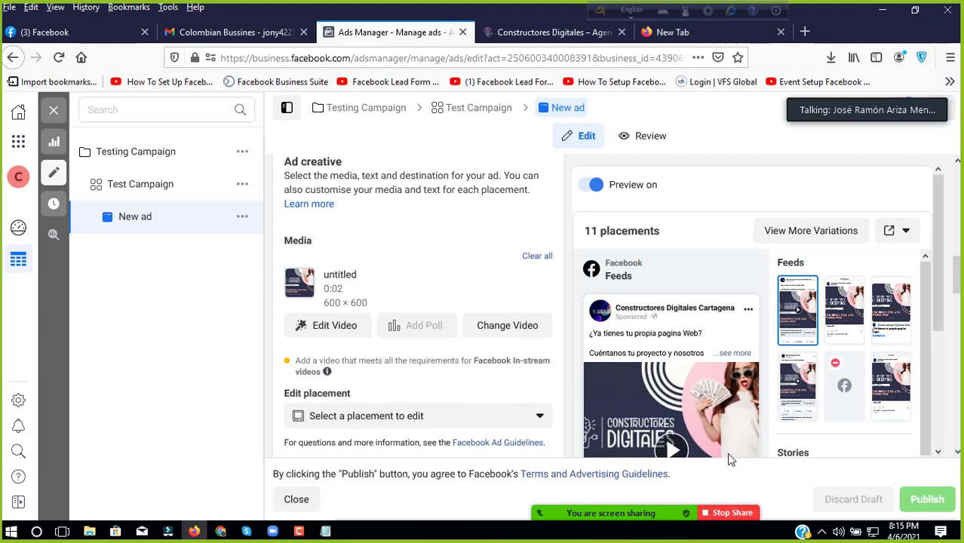
# Step: Replace the ad's video with the 940 × 788 Constructores Digitales WhatsApp image
pyautogui.click(535, 258)
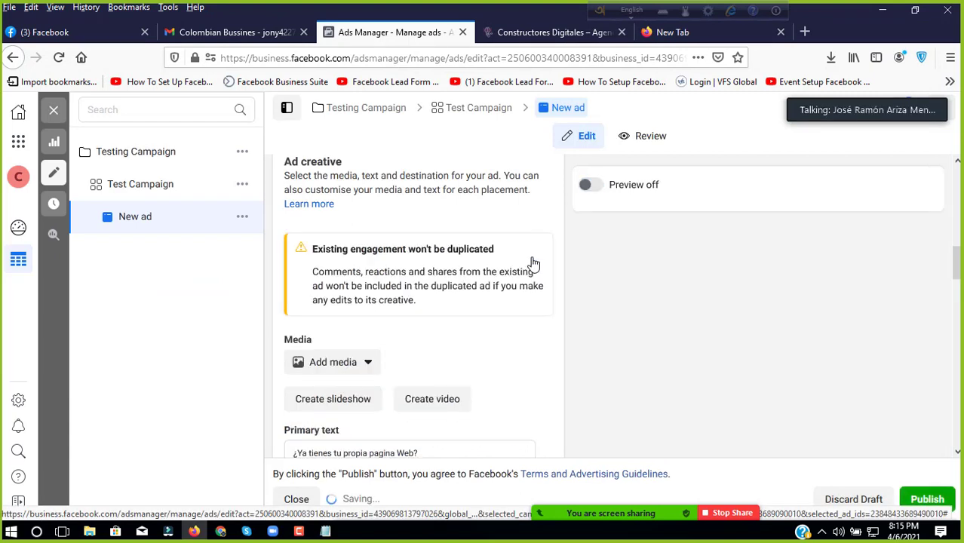
pyautogui.click(332, 408)
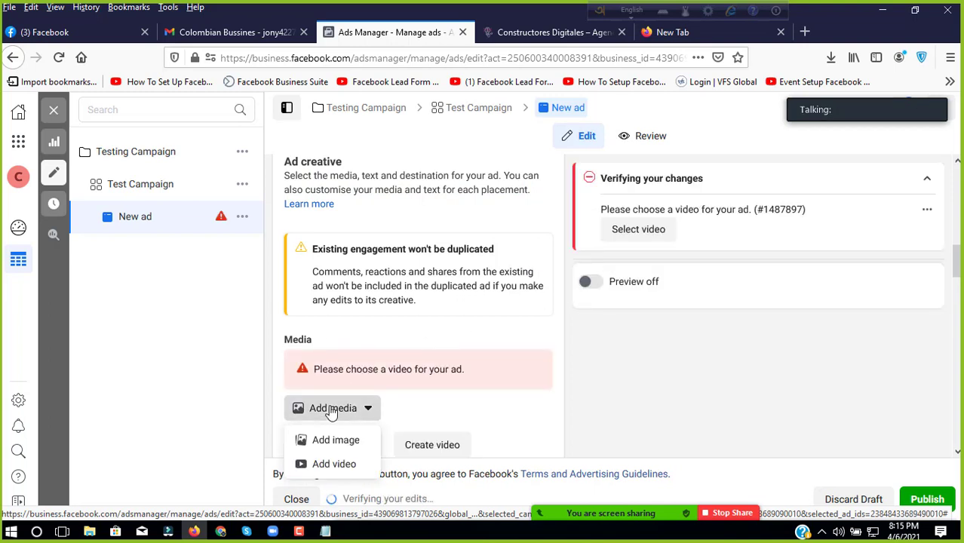
pyautogui.click(337, 441)
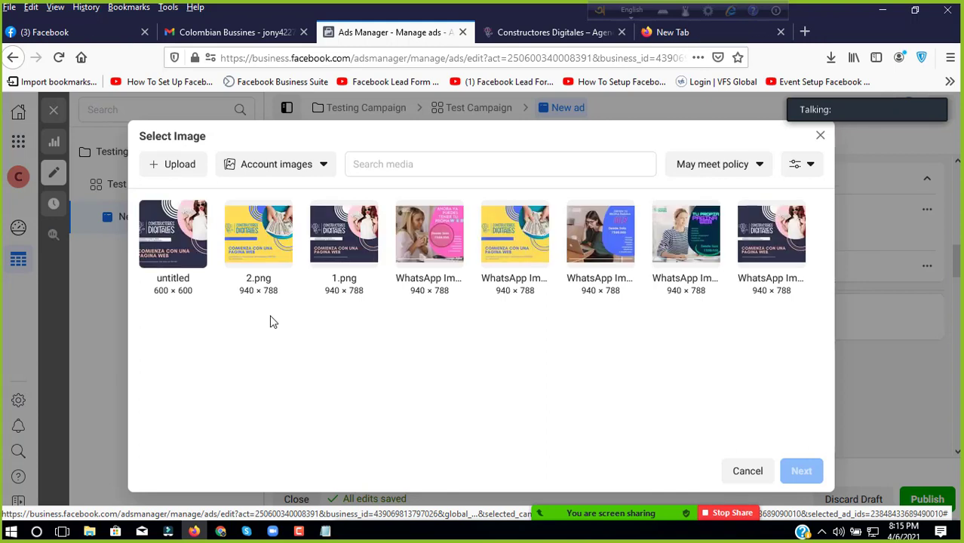
pyautogui.click(782, 249)
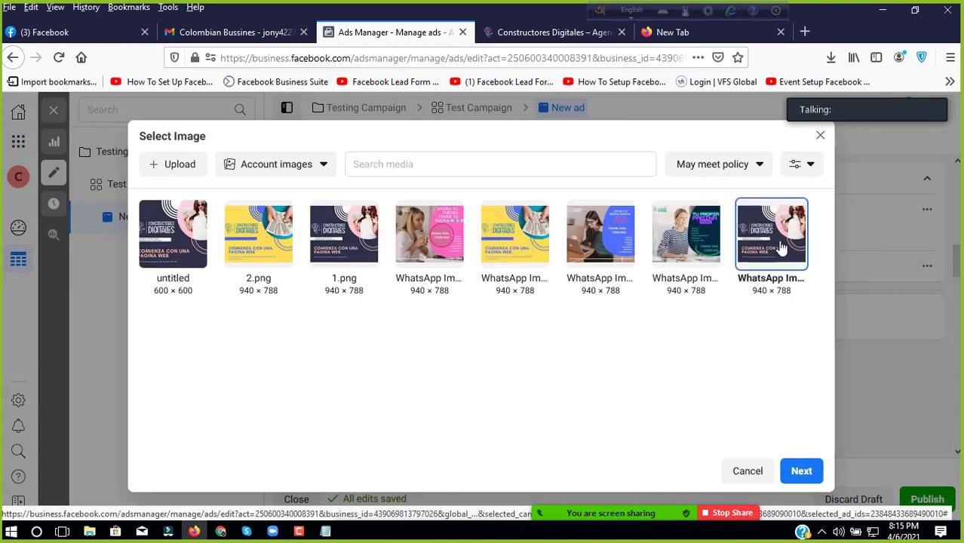
pyautogui.click(796, 471)
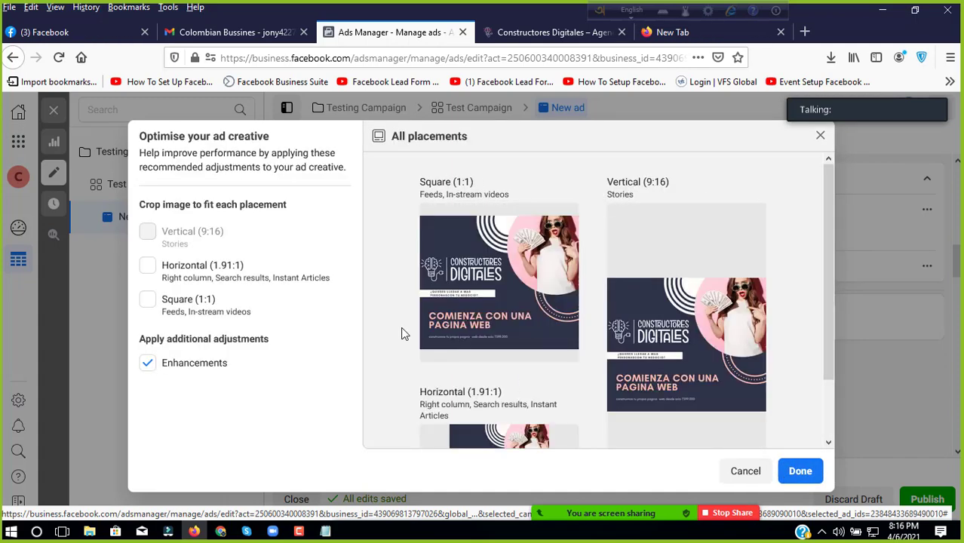
pyautogui.moveTo(511, 351)
pyautogui.scroll(-1, 573, 313)
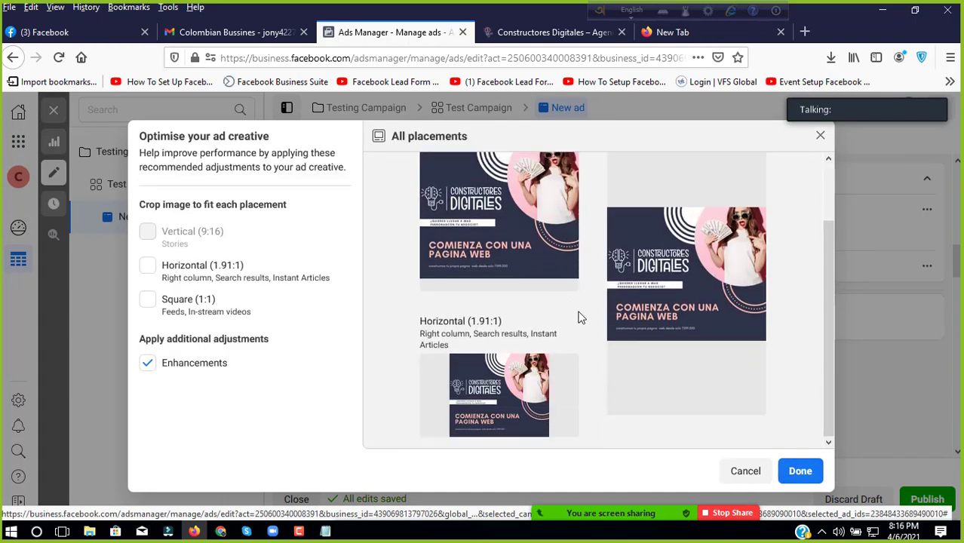
pyautogui.click(812, 477)
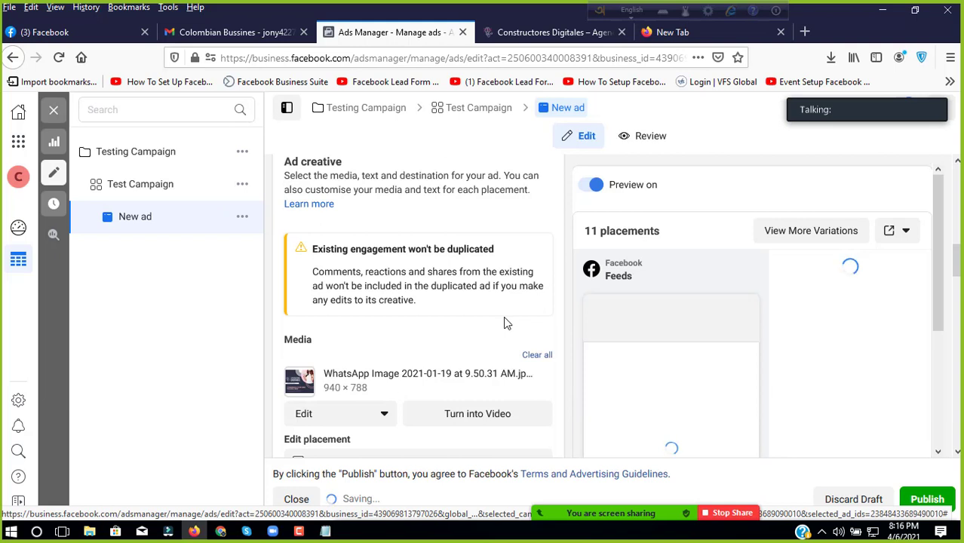
# Step: Review the ad creative showing the Constructores Digitales promo image
pyautogui.scroll(-2, 506, 323)
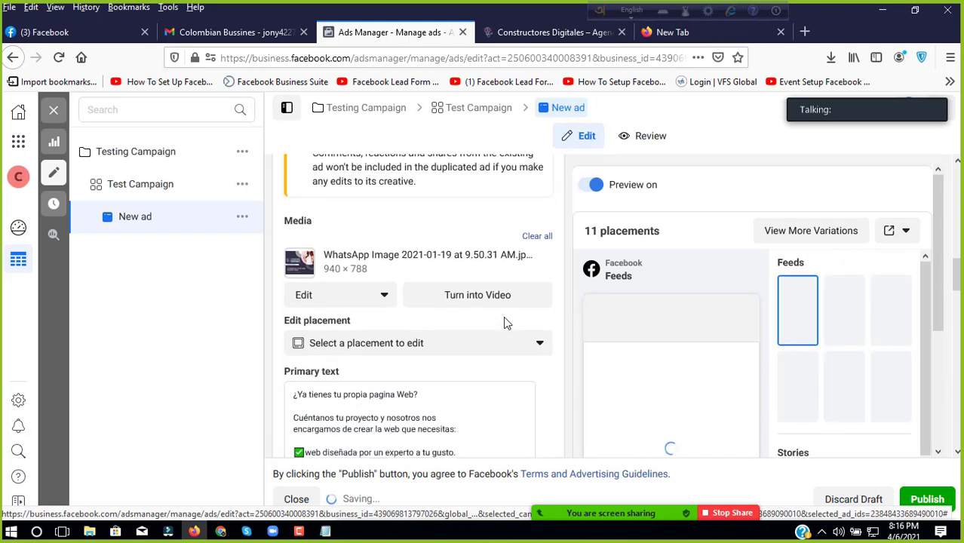
pyautogui.scroll(-2, 506, 323)
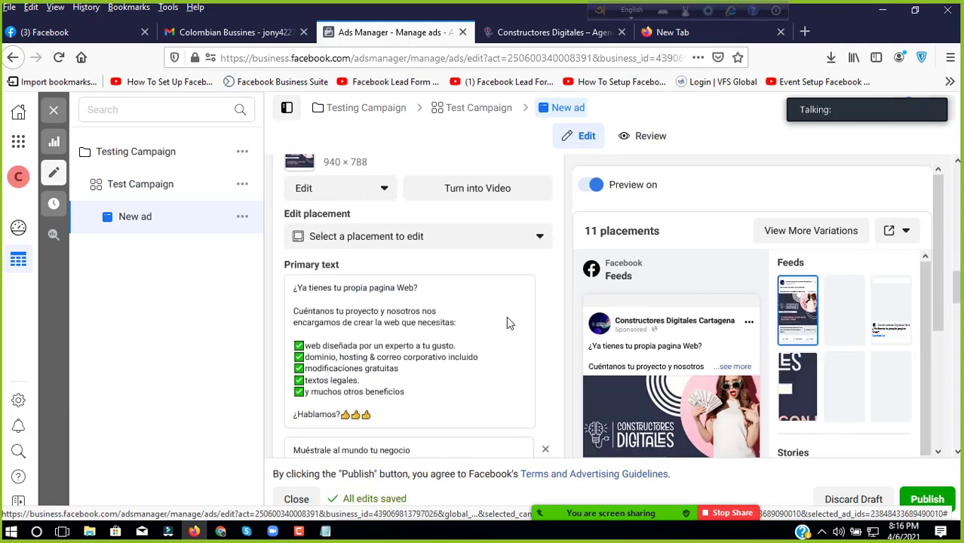
pyautogui.scroll(-2, 739, 273)
pyautogui.scroll(2, 666, 292)
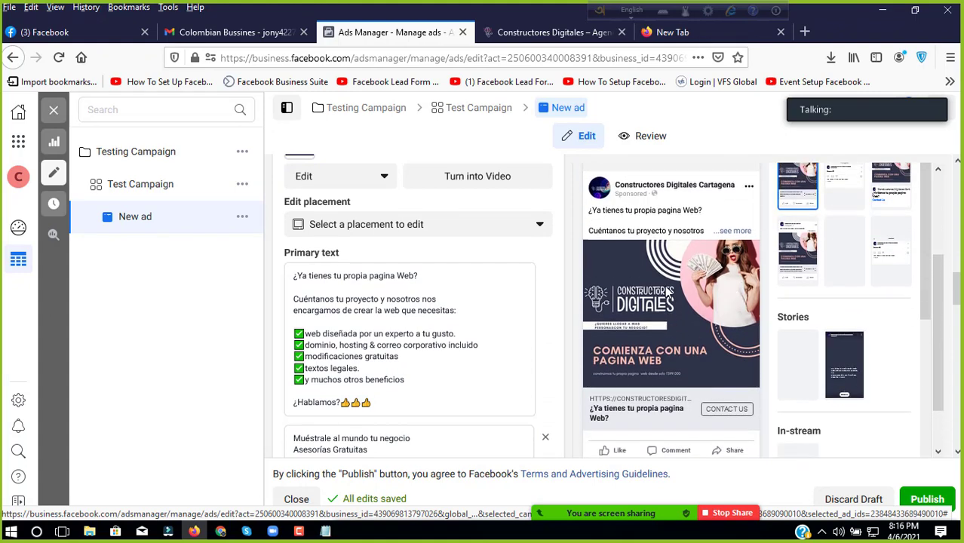
pyautogui.scroll(3, 453, 260)
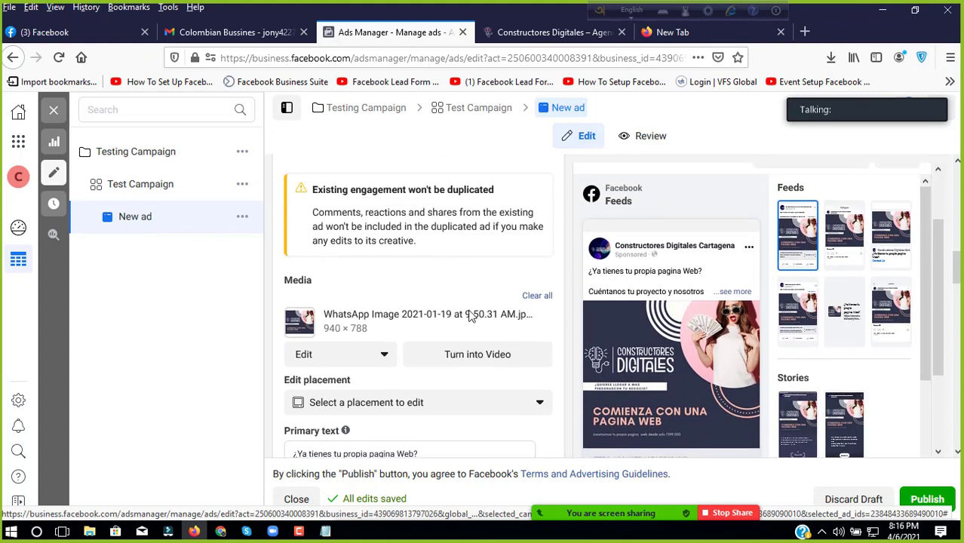
pyautogui.scroll(2, 453, 317)
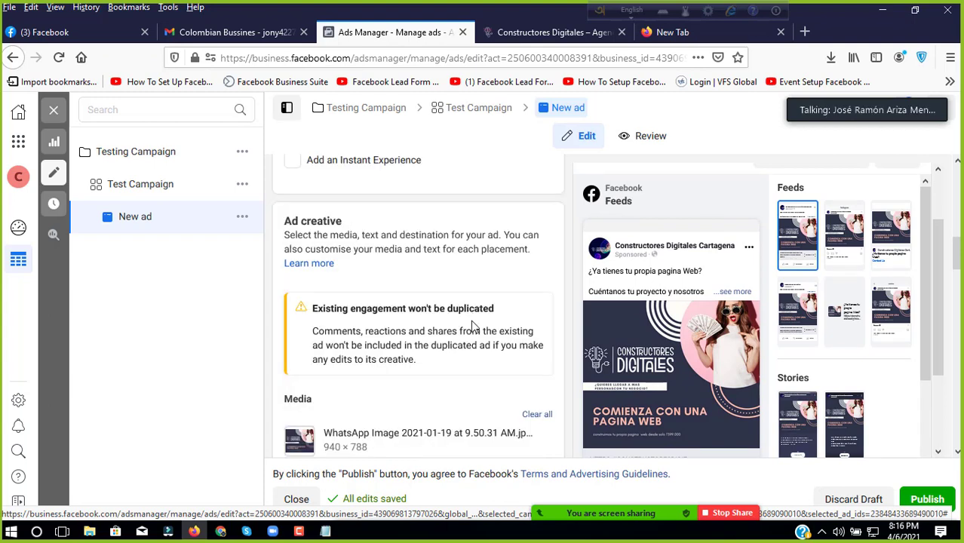
pyautogui.scroll(-4, 521, 256)
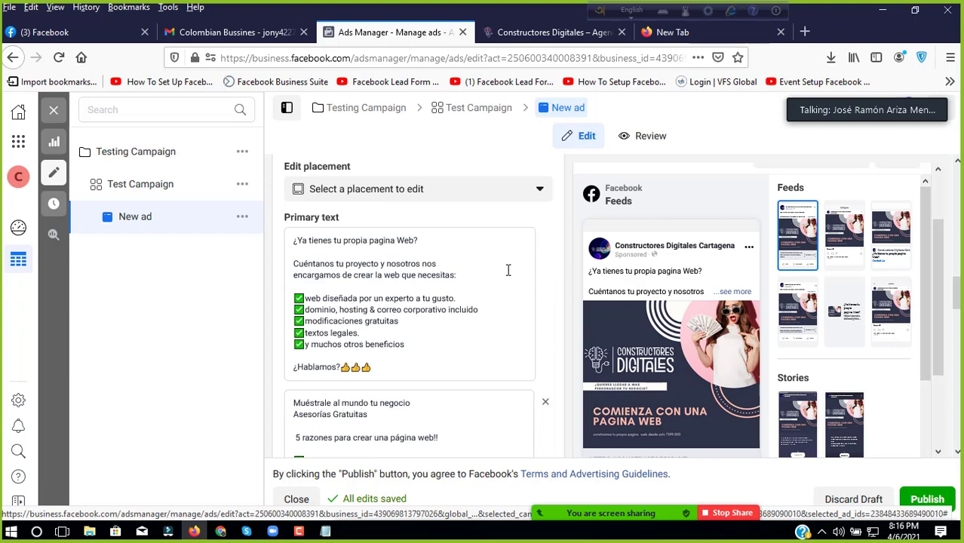
pyautogui.scroll(3, 508, 271)
pyautogui.scroll(2, 508, 277)
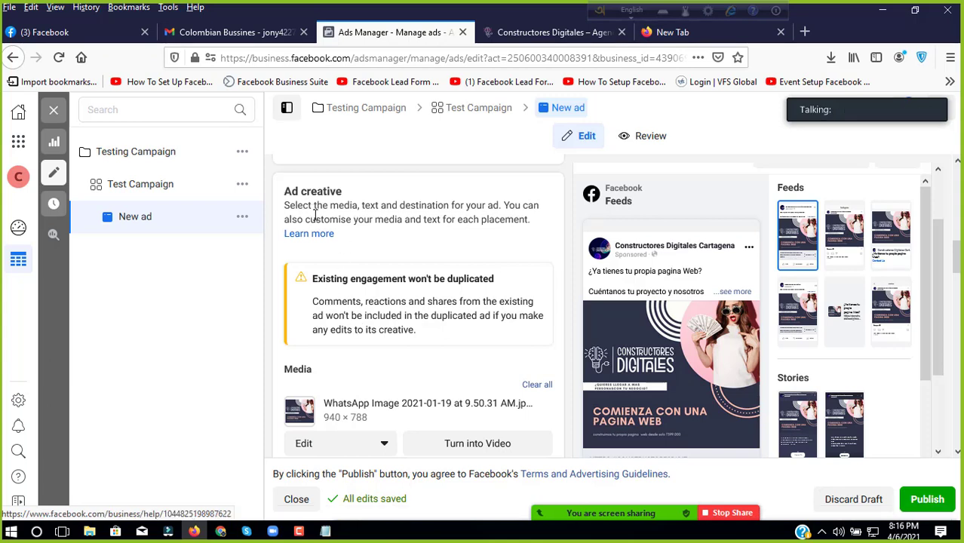
pyautogui.scroll(-2, 358, 281)
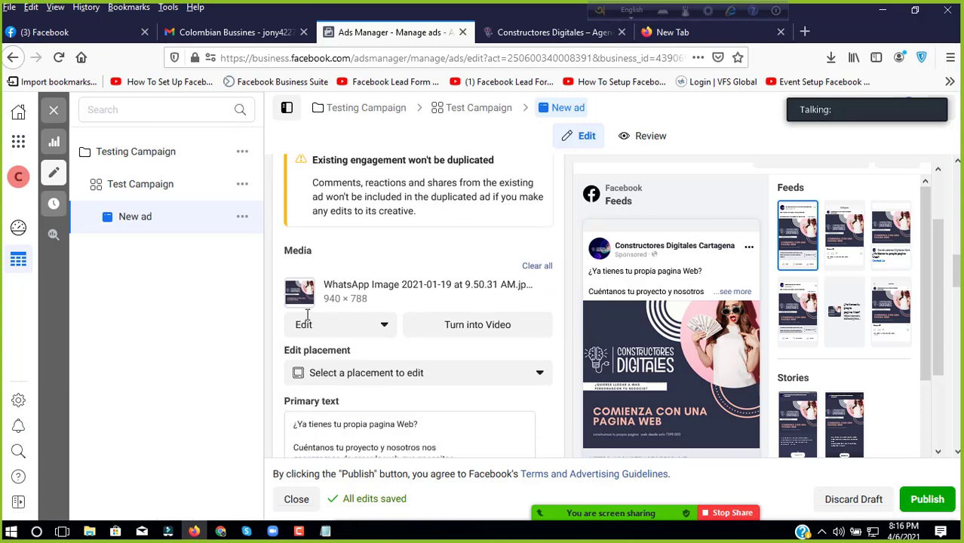
# Step: Dismiss the media Edit options, keeping the image, and scroll to the form's bottom
pyautogui.click(345, 335)
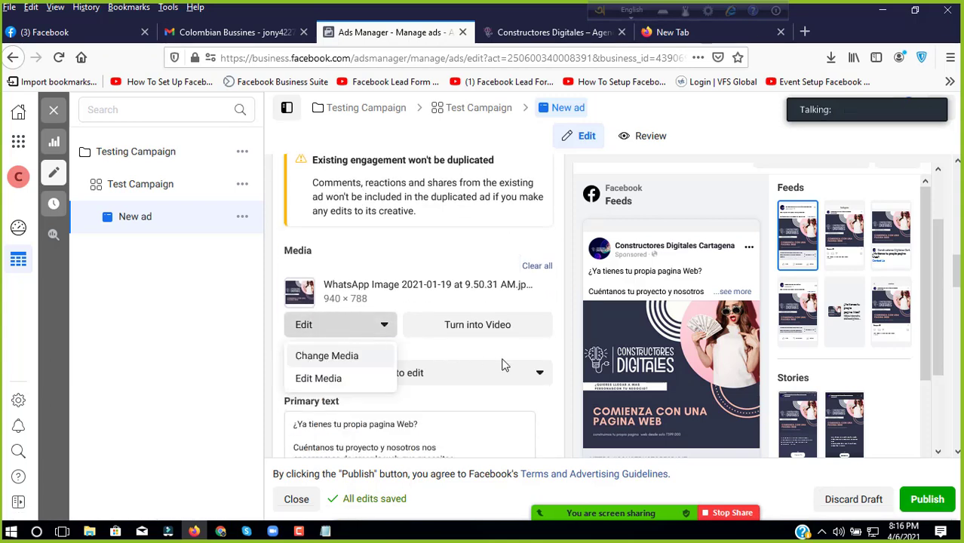
pyautogui.click(522, 353)
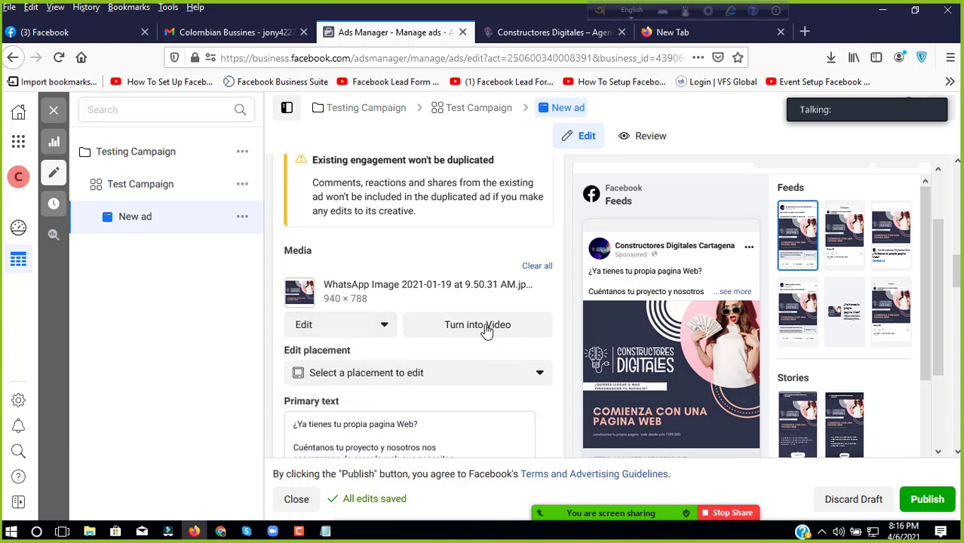
pyautogui.scroll(-5, 862, 414)
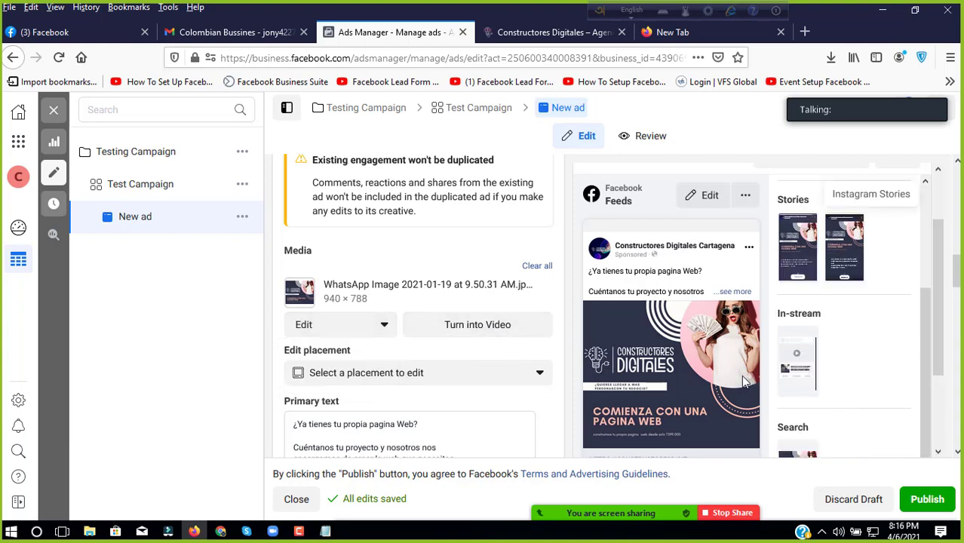
pyautogui.scroll(-5, 516, 349)
pyautogui.scroll(-10, 515, 349)
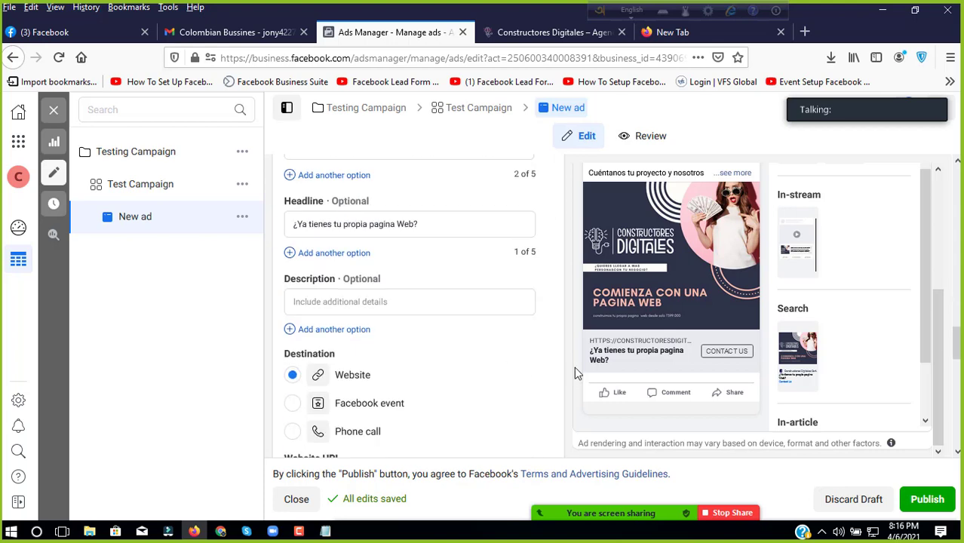
pyautogui.scroll(-6, 476, 384)
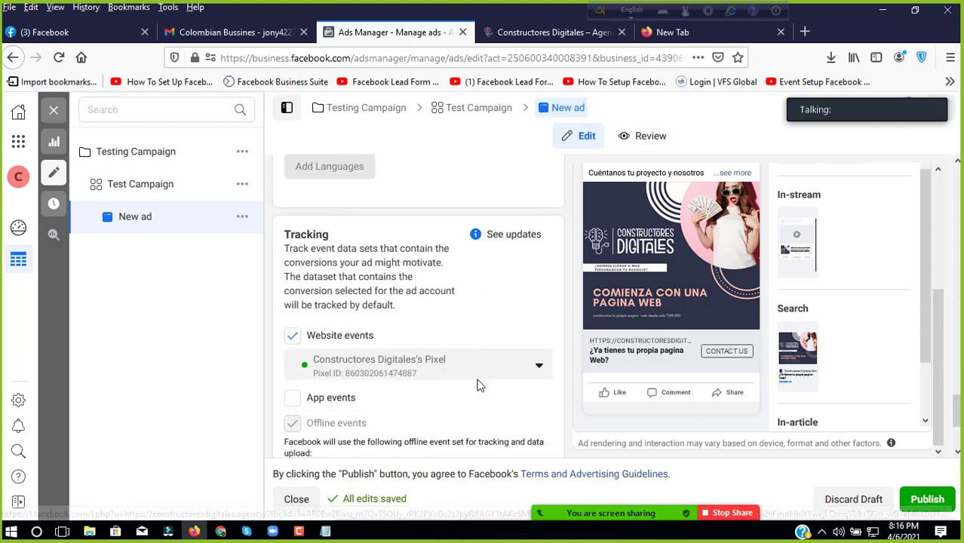
# Step: Publish the edited New ad and dismiss the 'Ad updated' notification
pyautogui.click(918, 507)
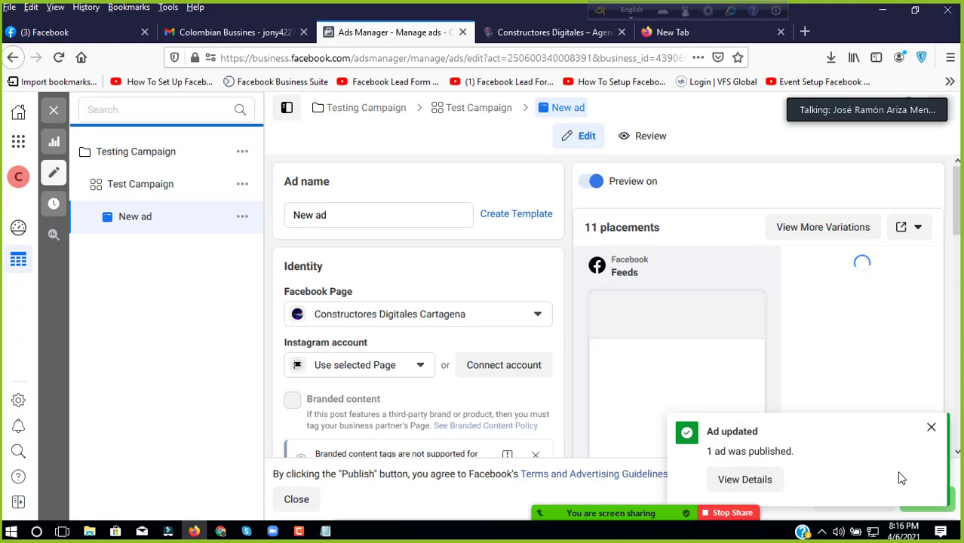
pyautogui.moveTo(687, 276)
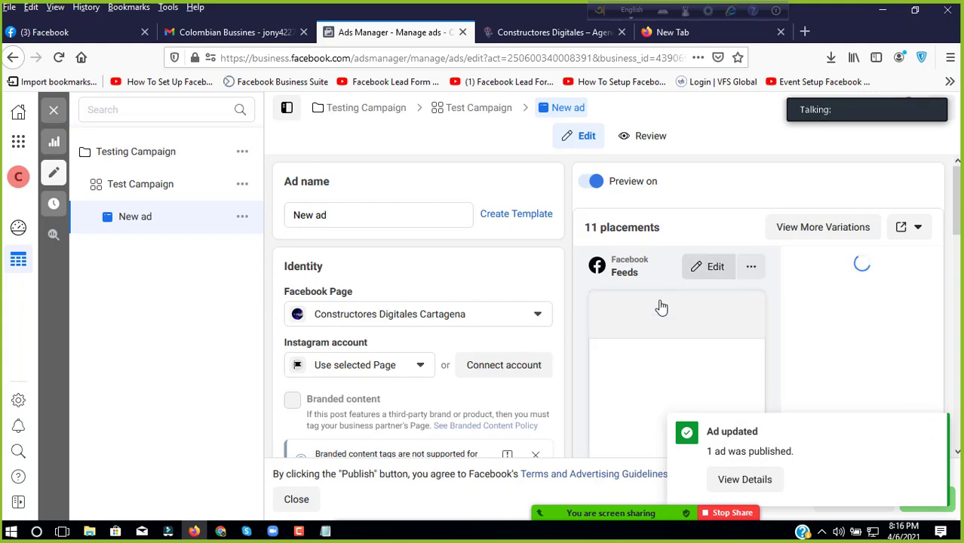
pyautogui.scroll(-3, 661, 306)
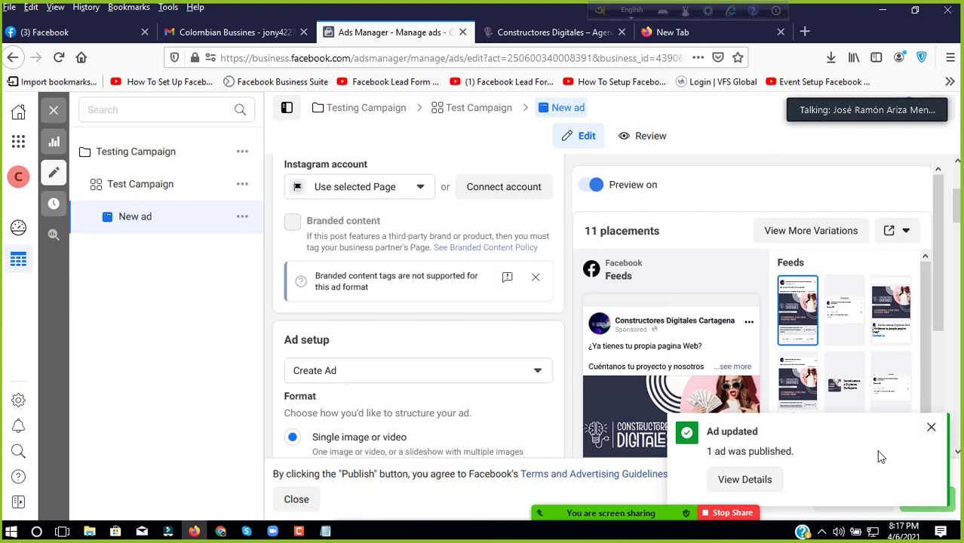
pyautogui.click(930, 427)
# Step: Check the ad's review summary and open its website URL to verify it
pyautogui.scroll(-3, 681, 279)
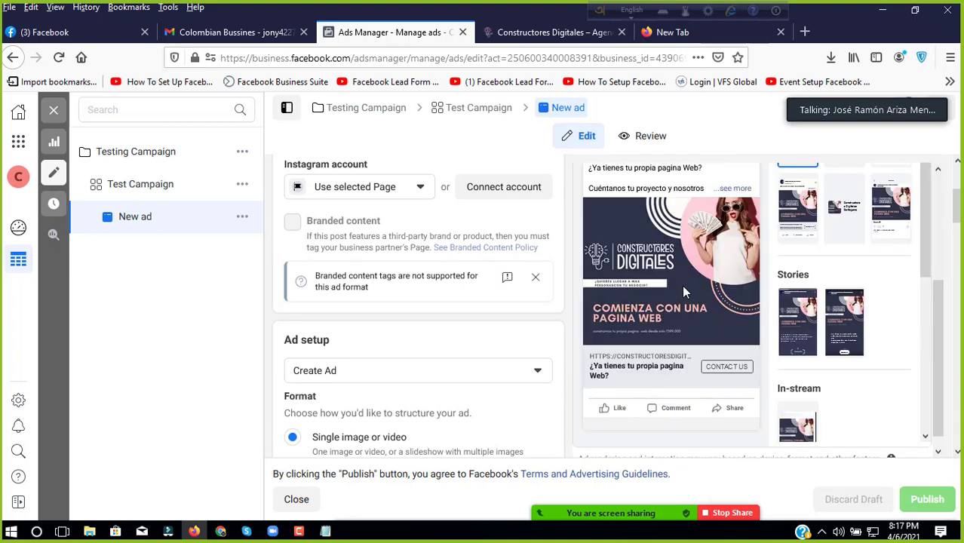
pyautogui.scroll(-1, 695, 330)
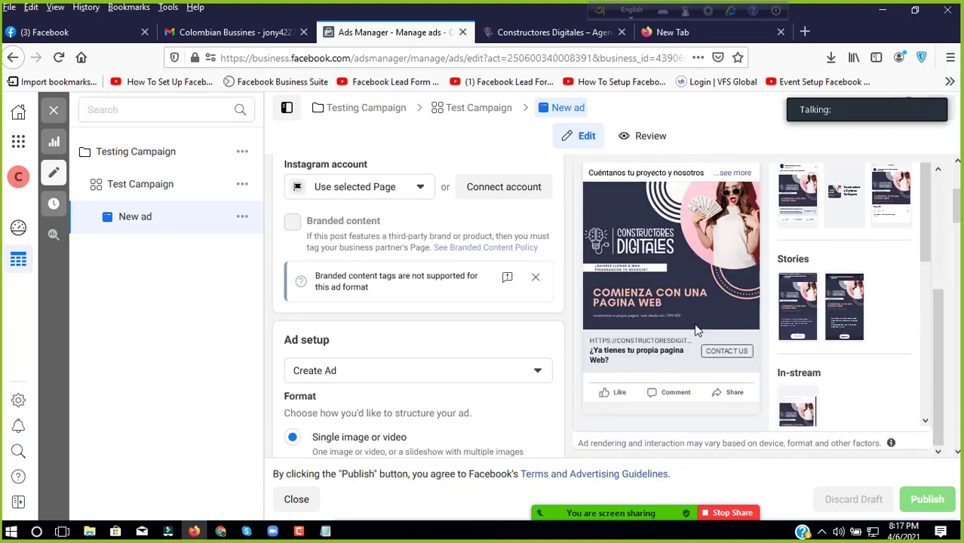
pyautogui.click(645, 136)
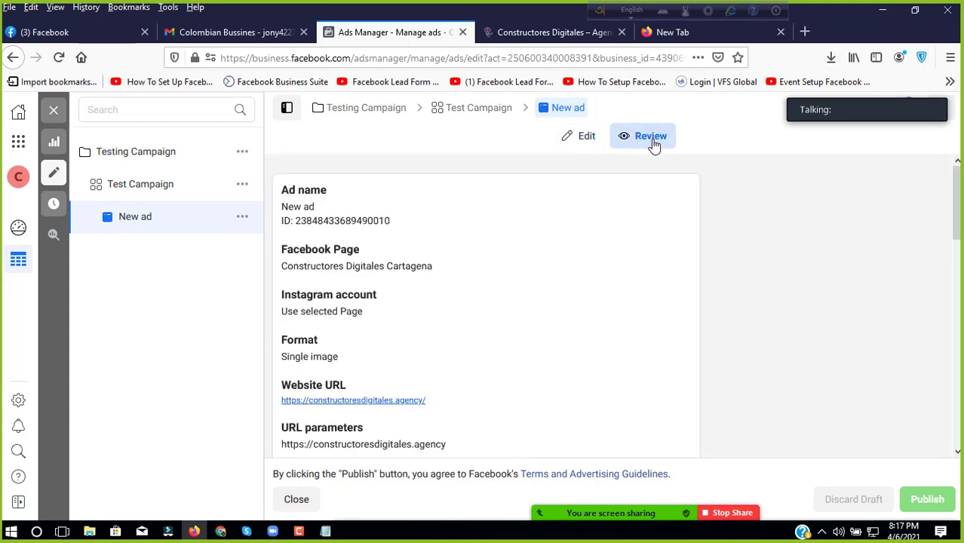
pyautogui.scroll(-3, 441, 282)
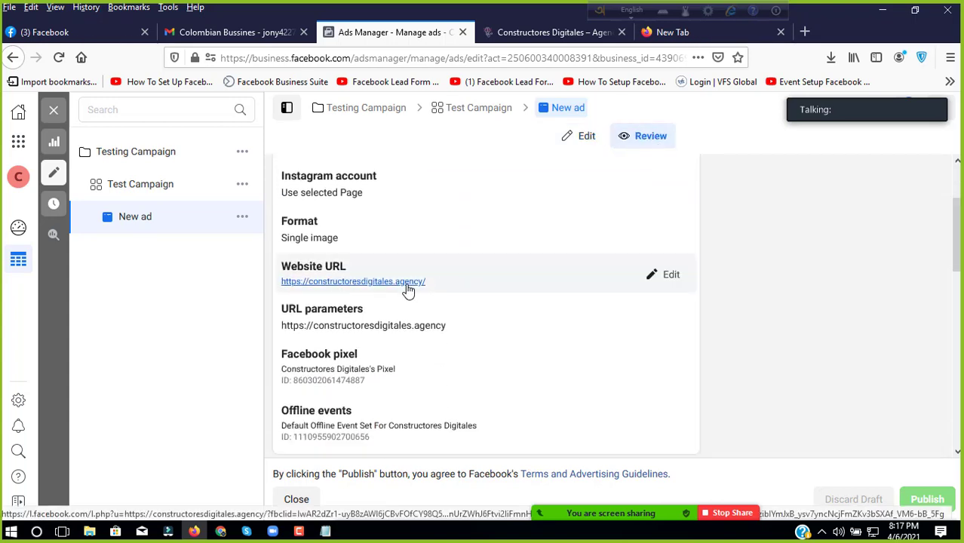
pyautogui.click(408, 282)
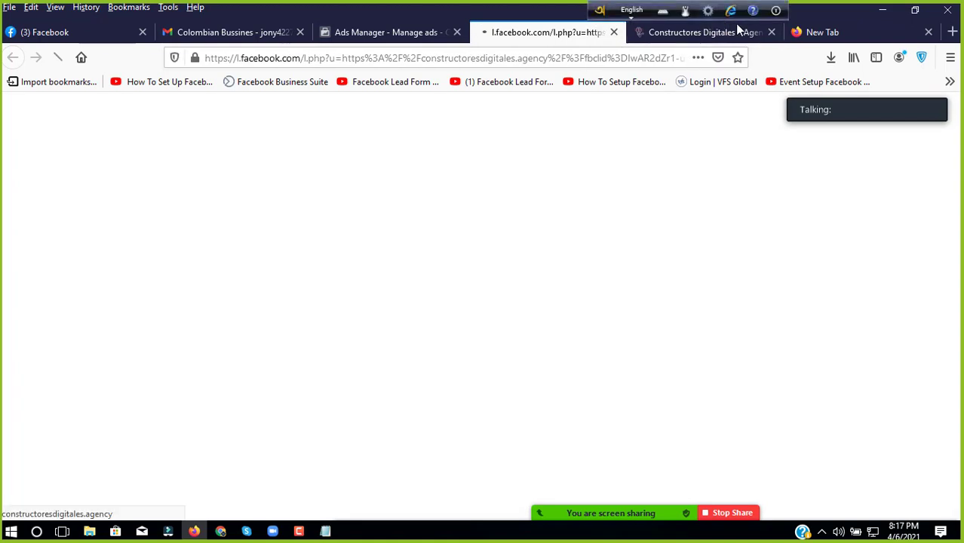
# Step: Close the old Constructores Digitales, blank, Ads Manager and email tabs, returning to the Facebook feed
pyautogui.click(770, 34)
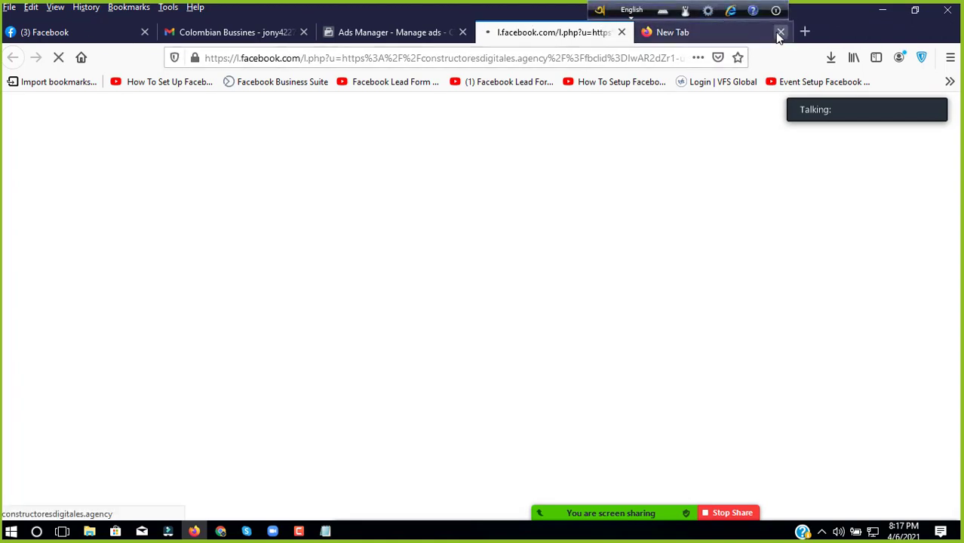
pyautogui.click(777, 32)
pyautogui.click(463, 31)
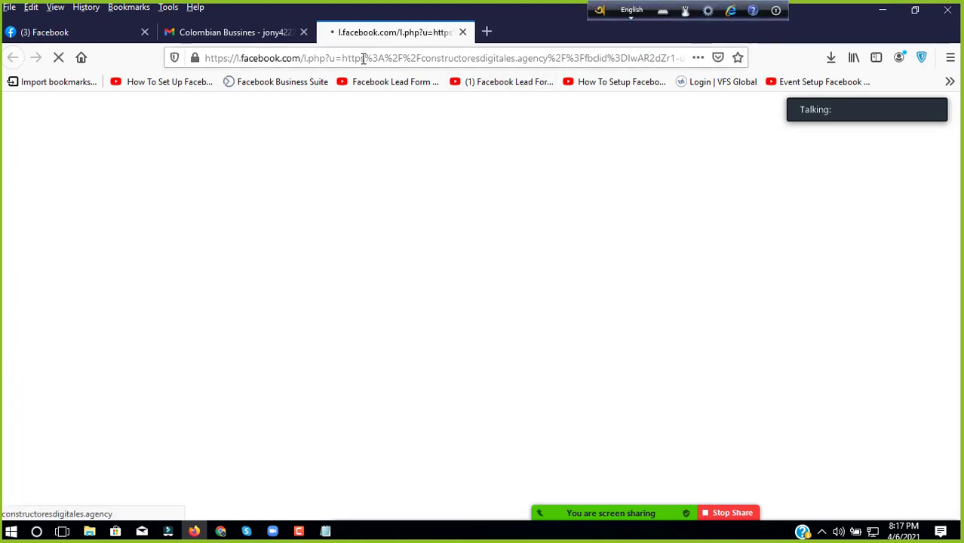
pyautogui.click(304, 32)
pyautogui.click(110, 33)
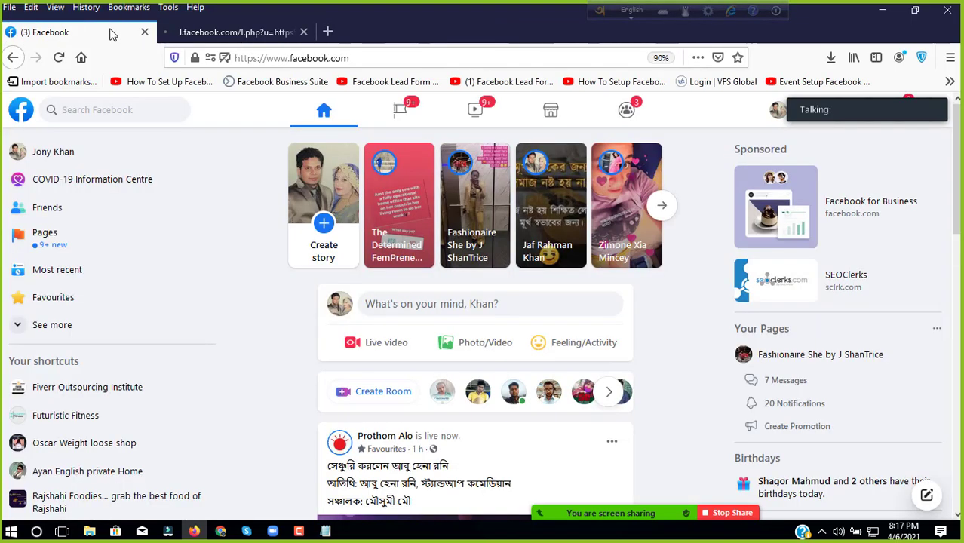
pyautogui.click(262, 33)
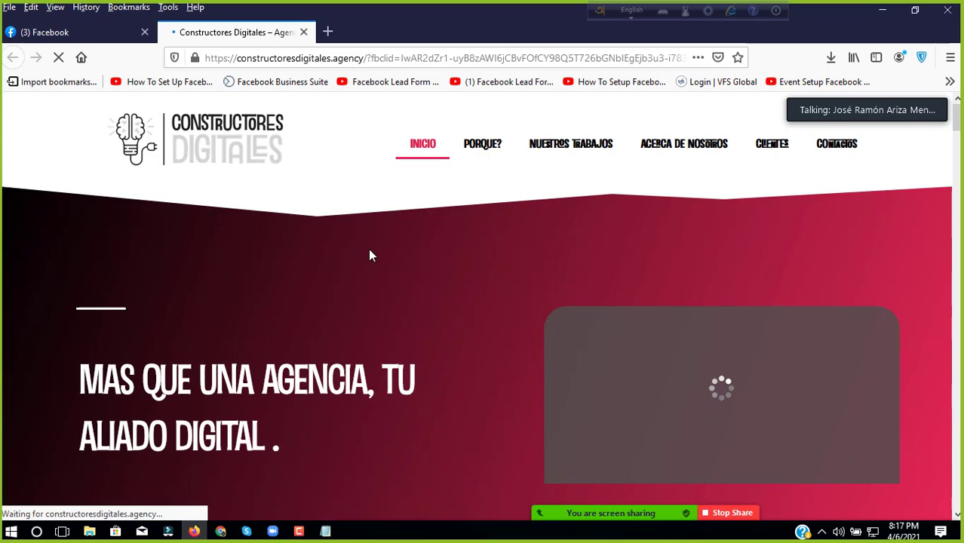
pyautogui.click(113, 33)
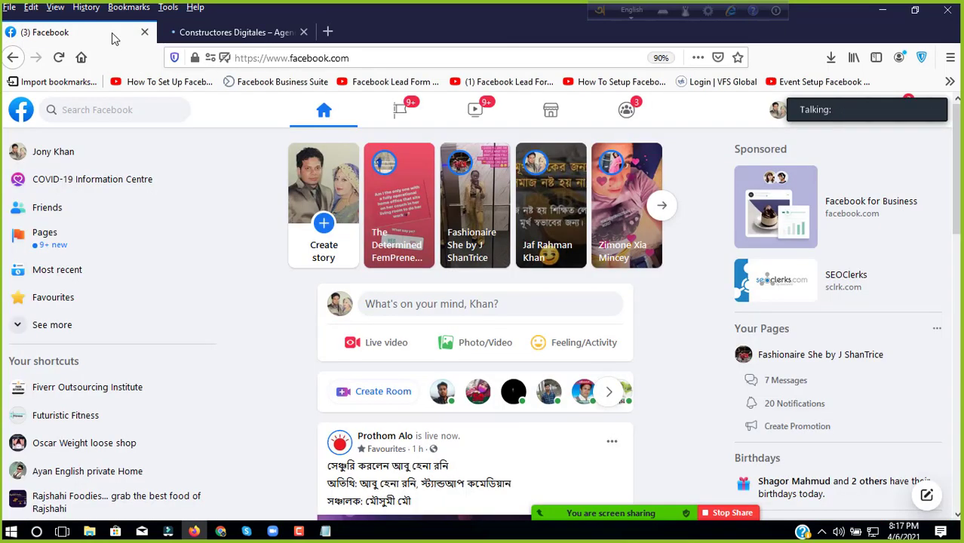
# Step: Search Google for 'facebook ads manager' in a new tab and open the first result
pyautogui.click(327, 32)
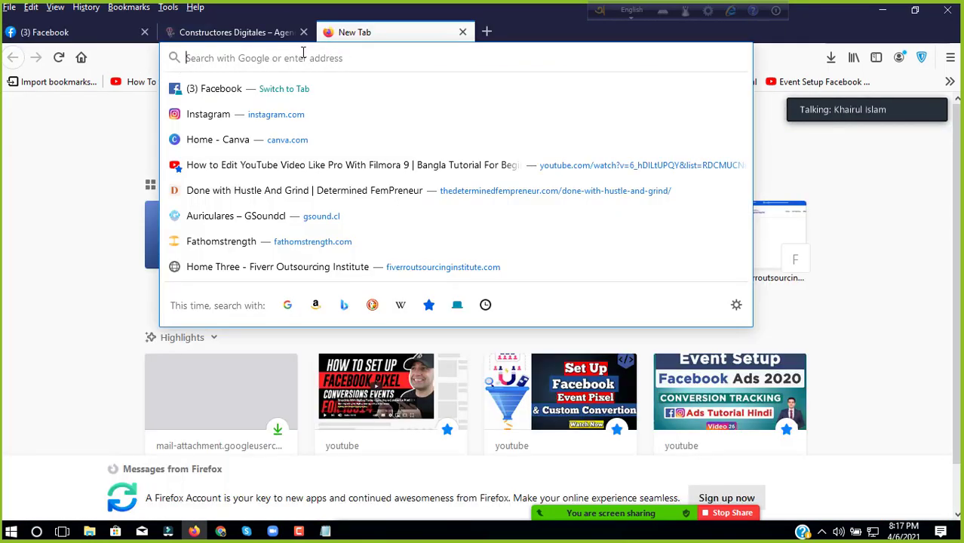
pyautogui.write('what')
pyautogui.press('BackSpace')
pyautogui.press('BackSpace')
pyautogui.press('BackSpace')
pyautogui.press('BackSpace')
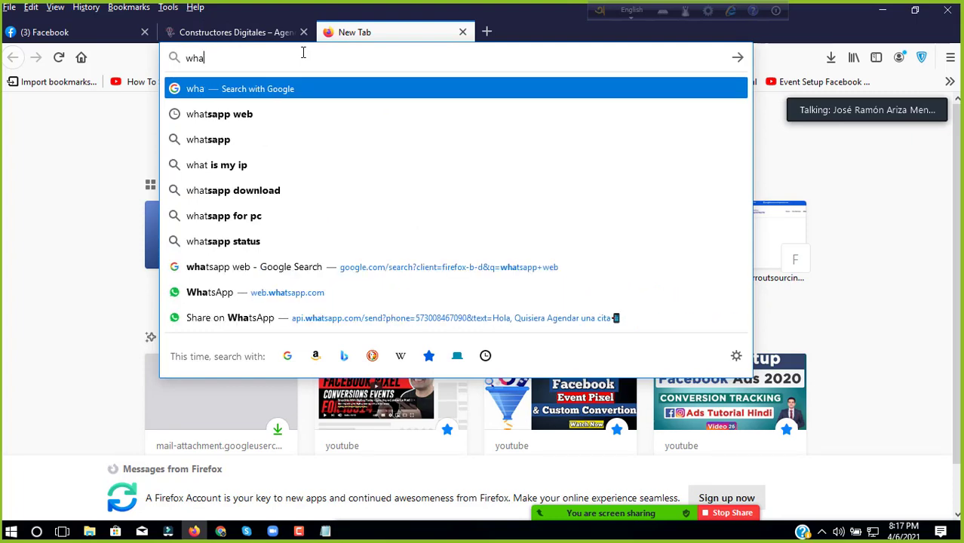
pyautogui.write('fac')
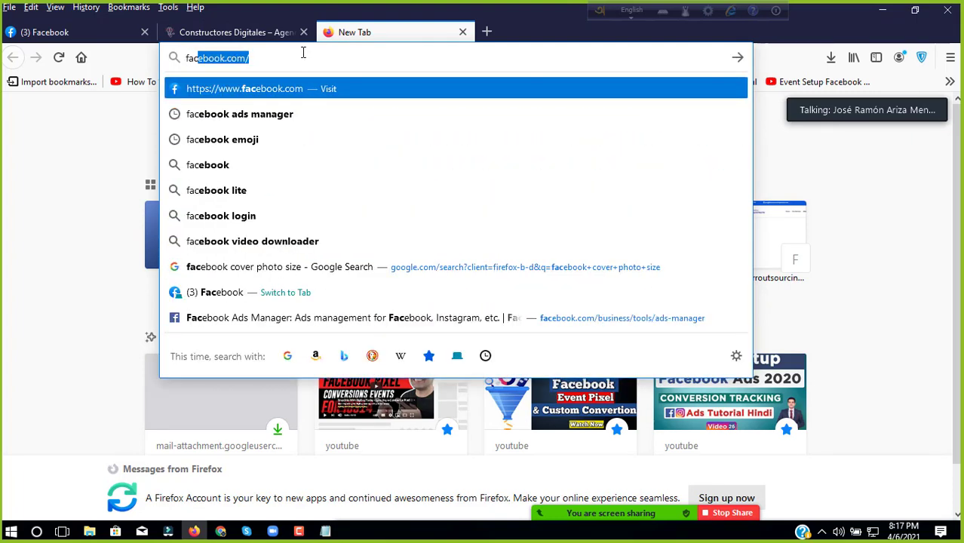
pyautogui.click(257, 113)
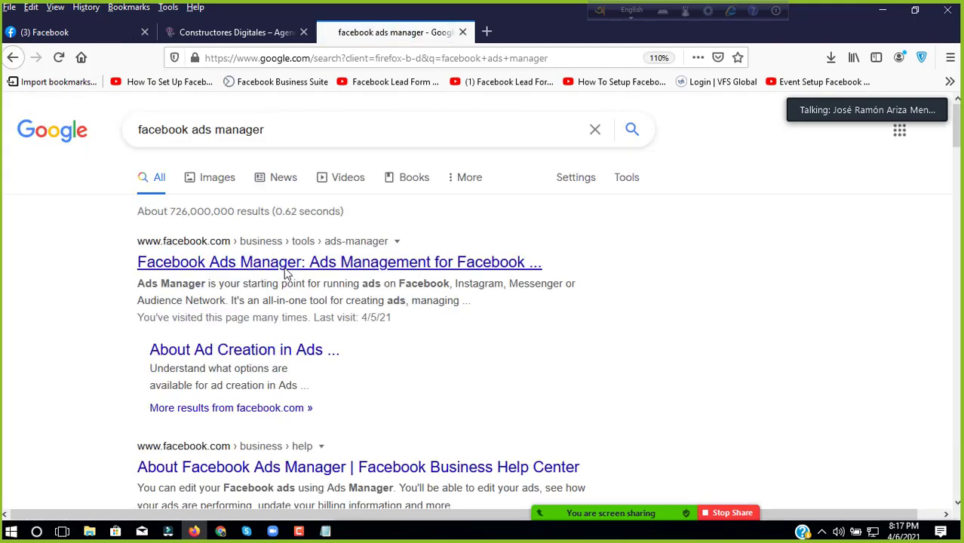
pyautogui.click(283, 268)
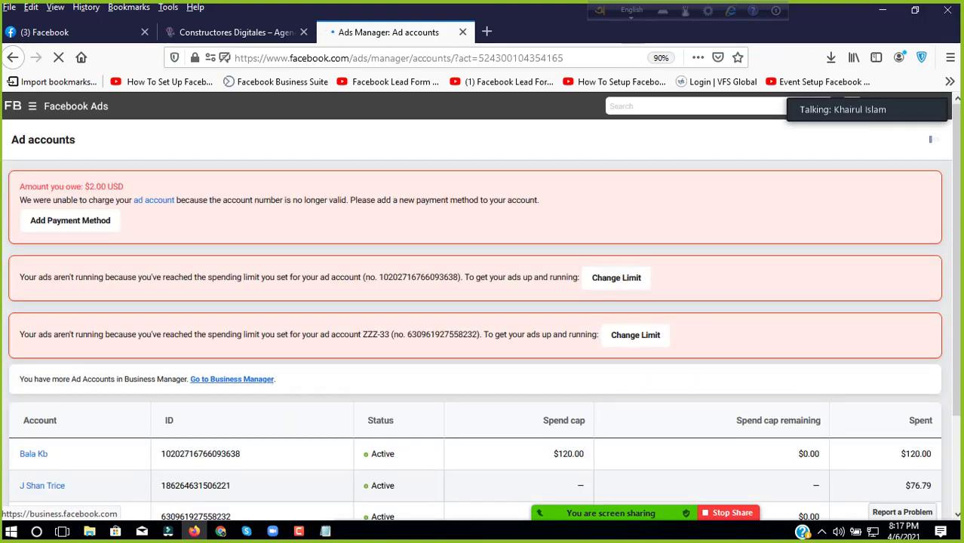
# Step: Select the Constructores Digitales business from the Facebook Ads business settings list
pyautogui.click(32, 106)
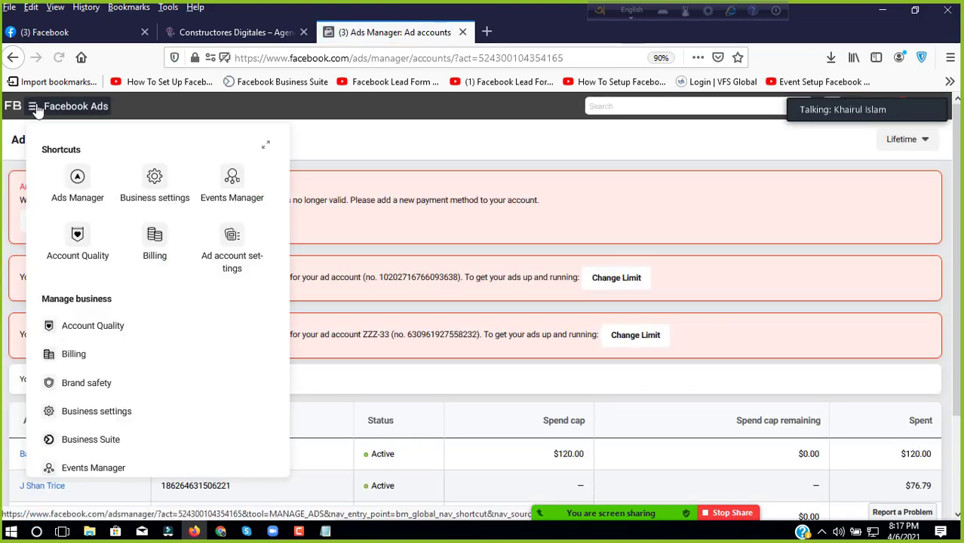
pyautogui.click(154, 184)
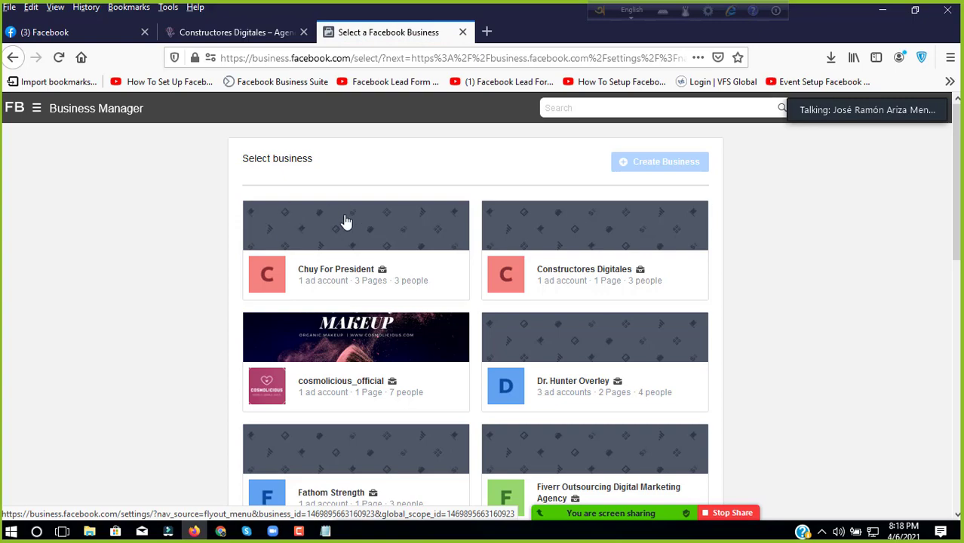
pyautogui.scroll(-8, 443, 249)
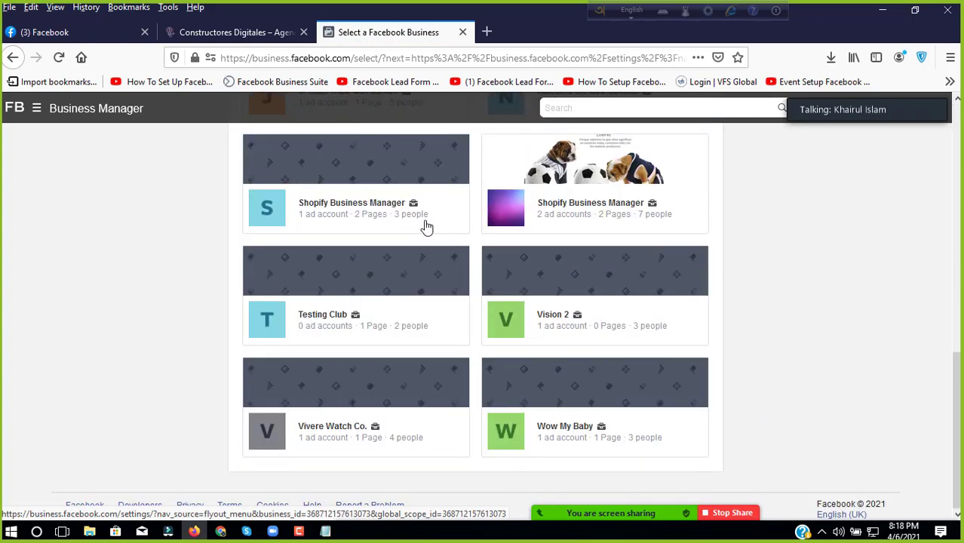
pyautogui.scroll(8, 408, 377)
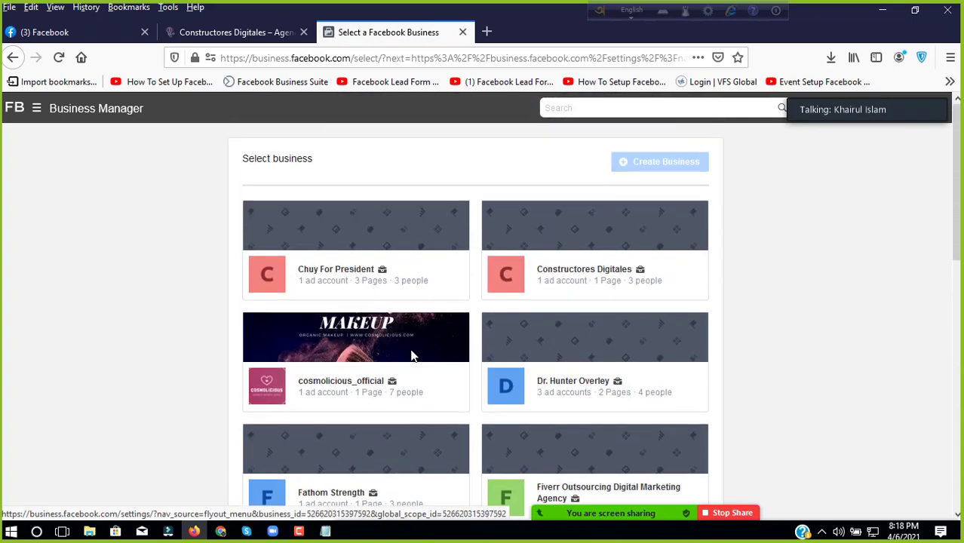
pyautogui.scroll(-3, 452, 331)
pyautogui.scroll(3, 547, 226)
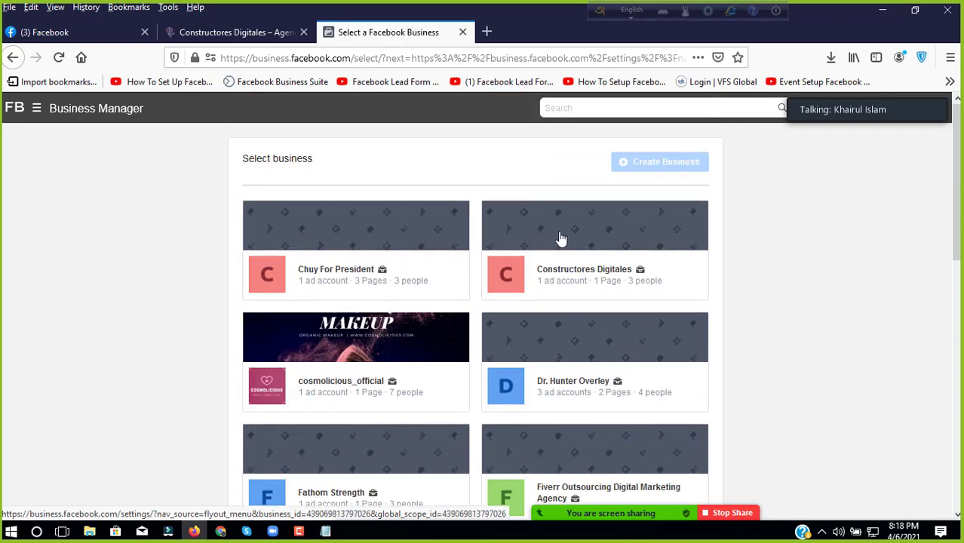
pyautogui.click(549, 279)
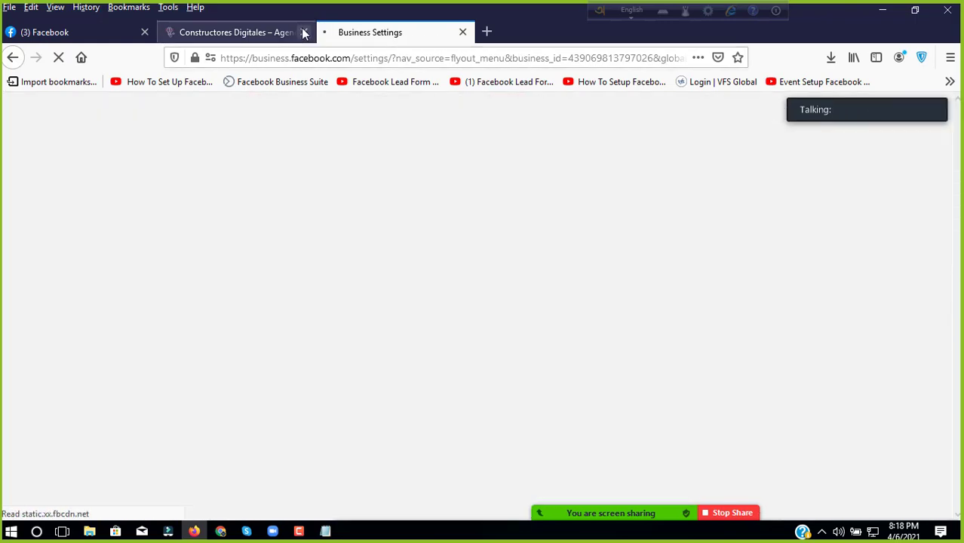
# Step: Close the website and extra Facebook tabs, then open Ads Manager from Business tools
pyautogui.click(304, 33)
pyautogui.click(144, 32)
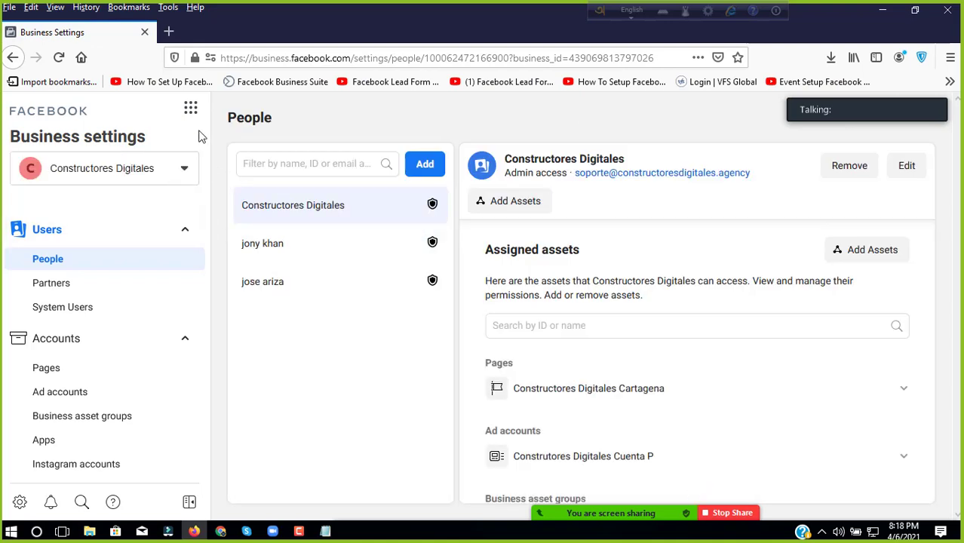
pyautogui.click(191, 108)
pyautogui.click(262, 158)
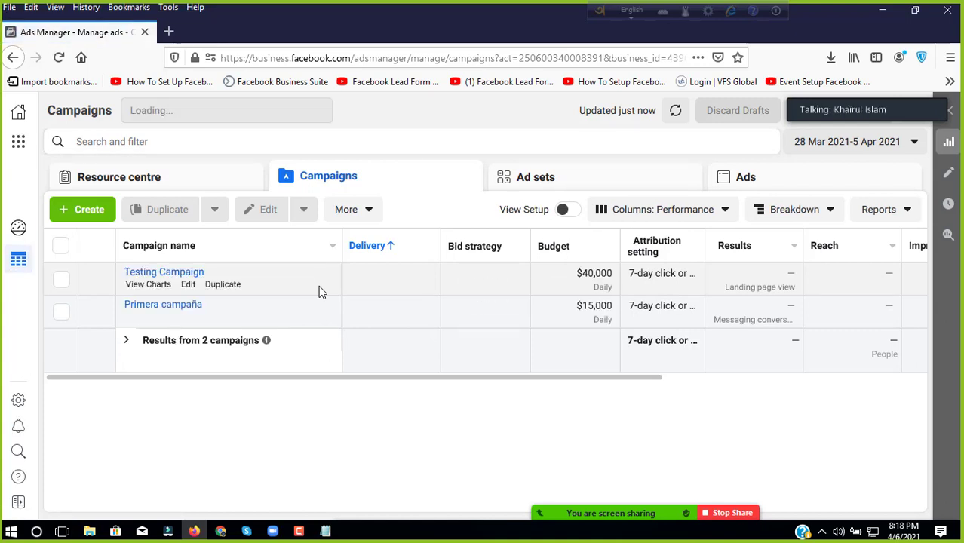
# Step: Open Testing Campaign for editing and inspect the campaign and Test Campaign ad set settings
pyautogui.click(187, 284)
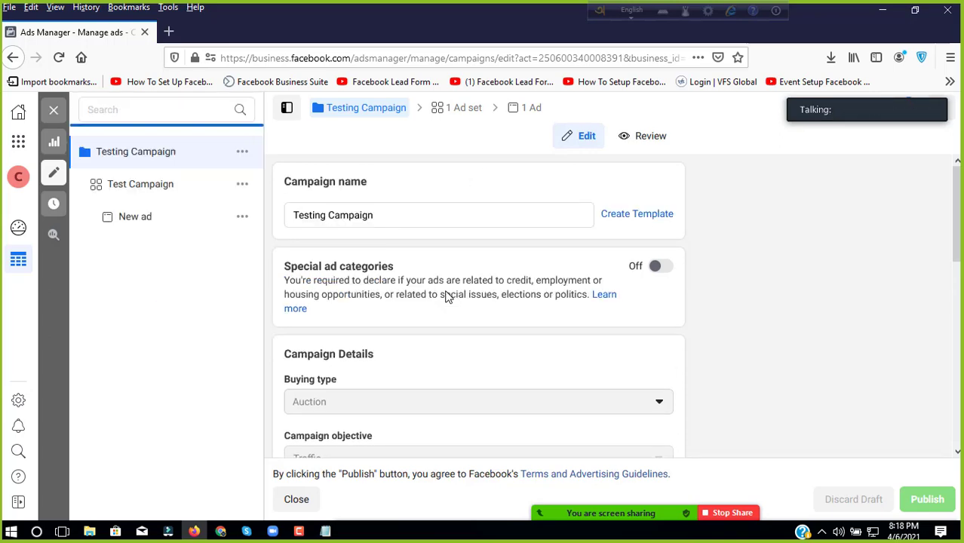
pyautogui.scroll(-3, 446, 297)
pyautogui.scroll(-6, 446, 297)
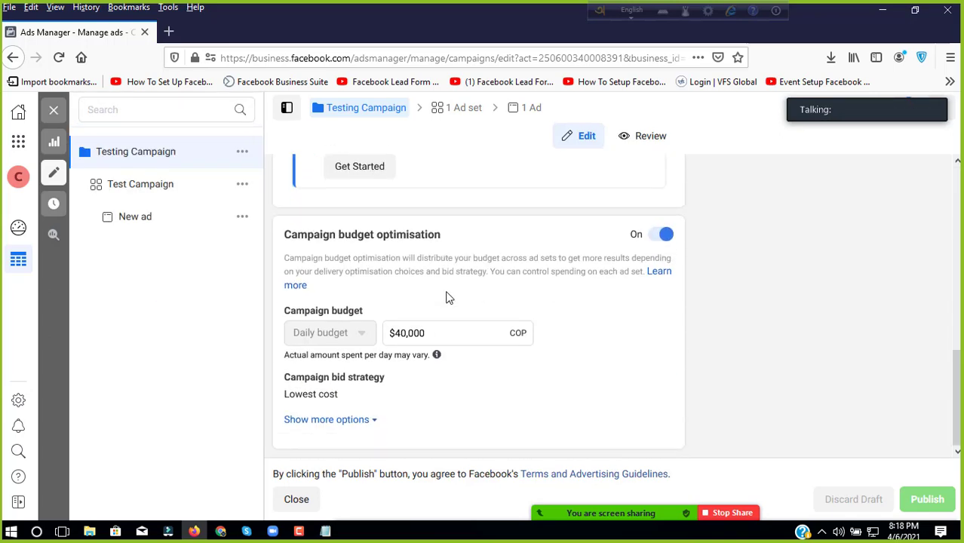
pyautogui.click(215, 187)
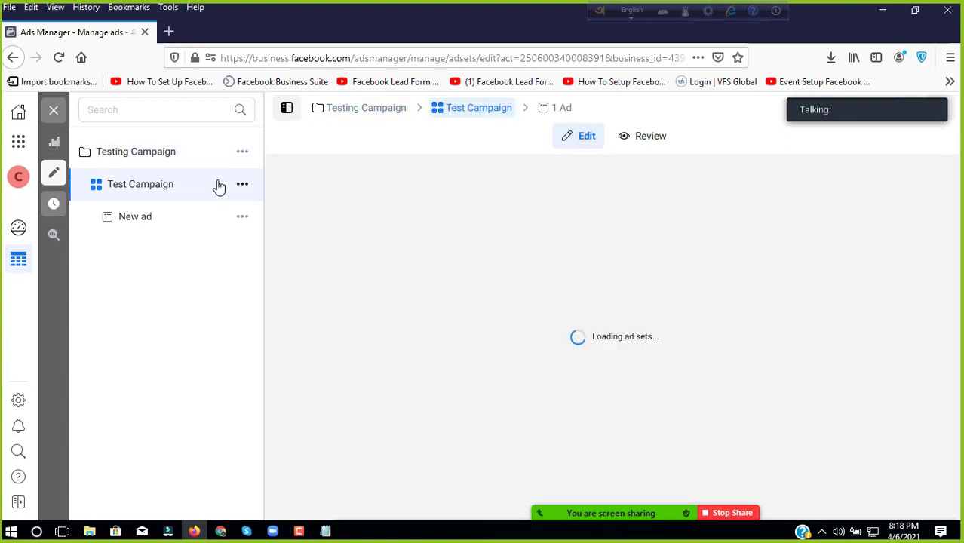
pyautogui.scroll(-10, 417, 215)
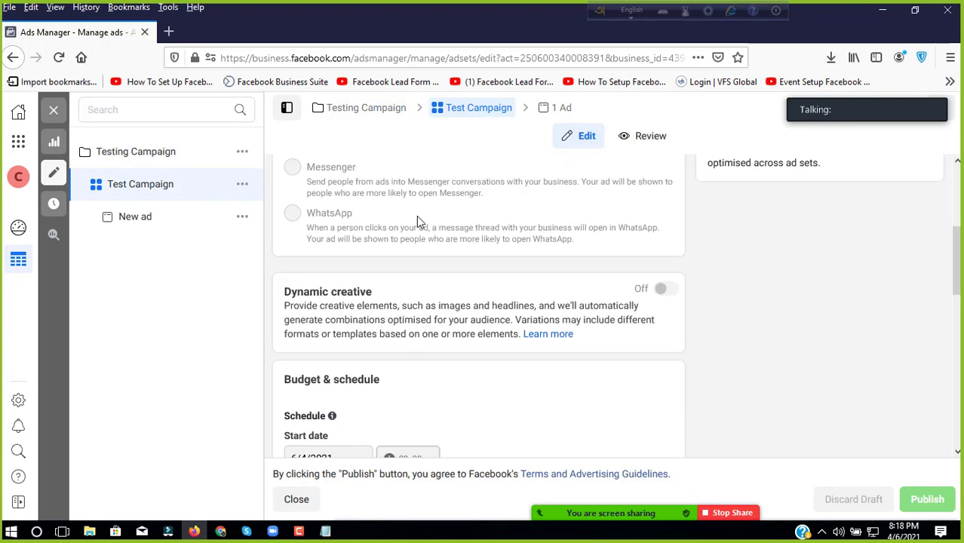
pyautogui.scroll(3, 417, 215)
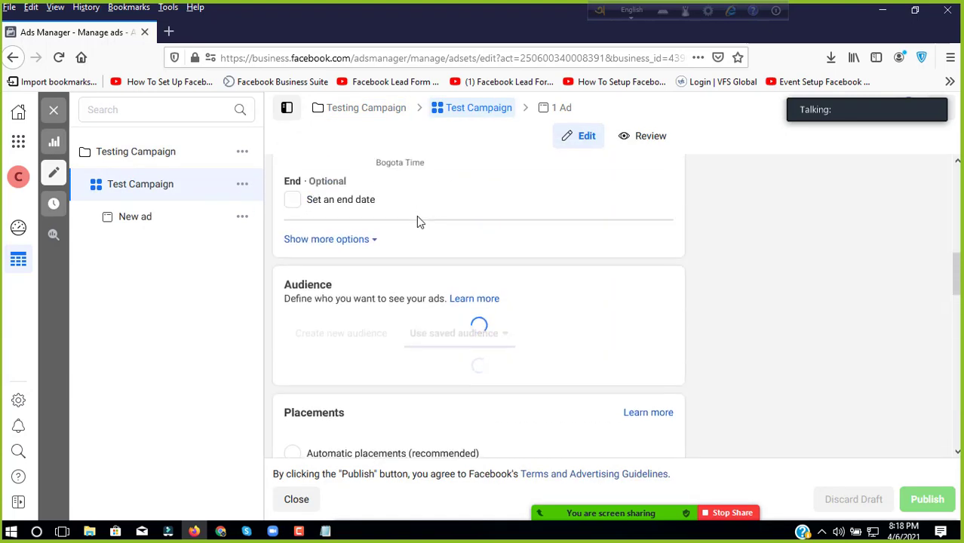
pyautogui.scroll(-2, 416, 216)
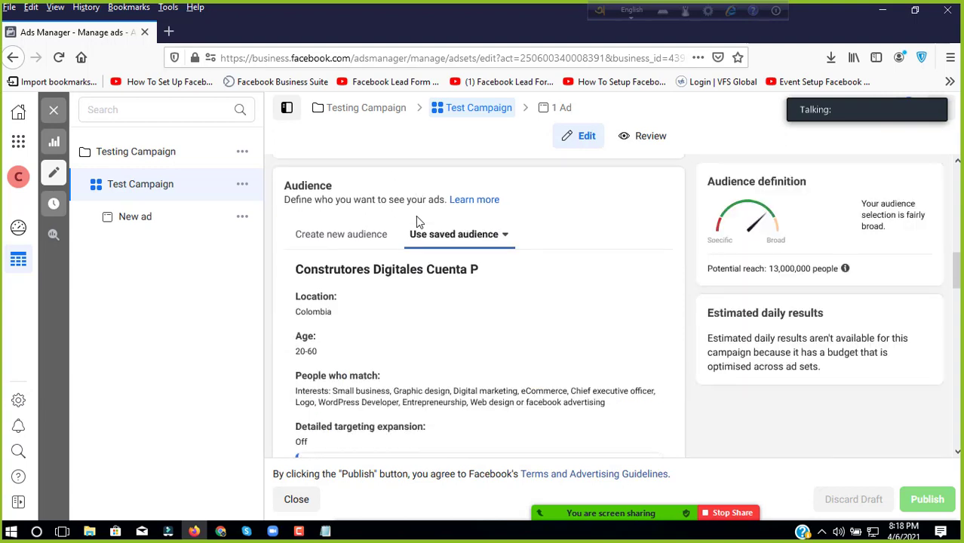
pyautogui.scroll(-2, 416, 216)
pyautogui.scroll(-1, 415, 215)
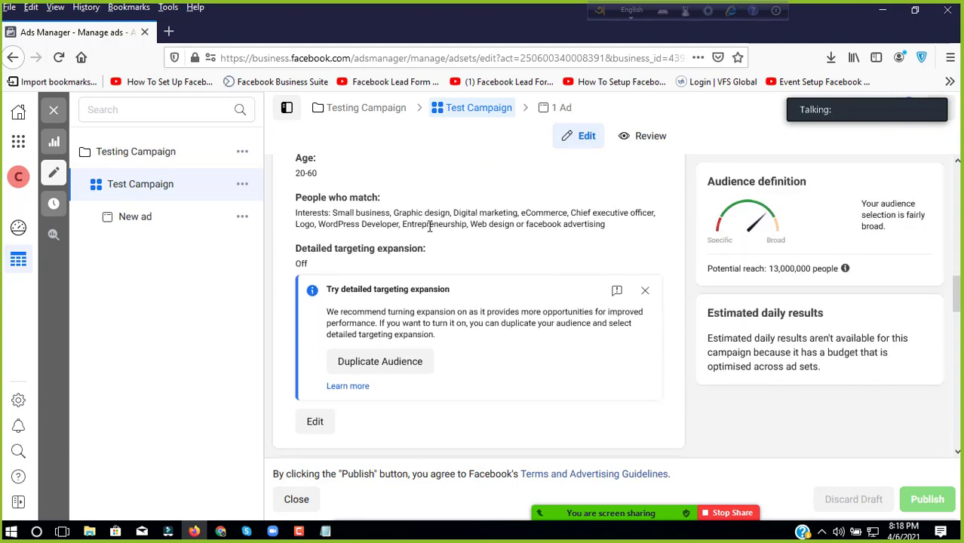
pyautogui.scroll(-6, 432, 229)
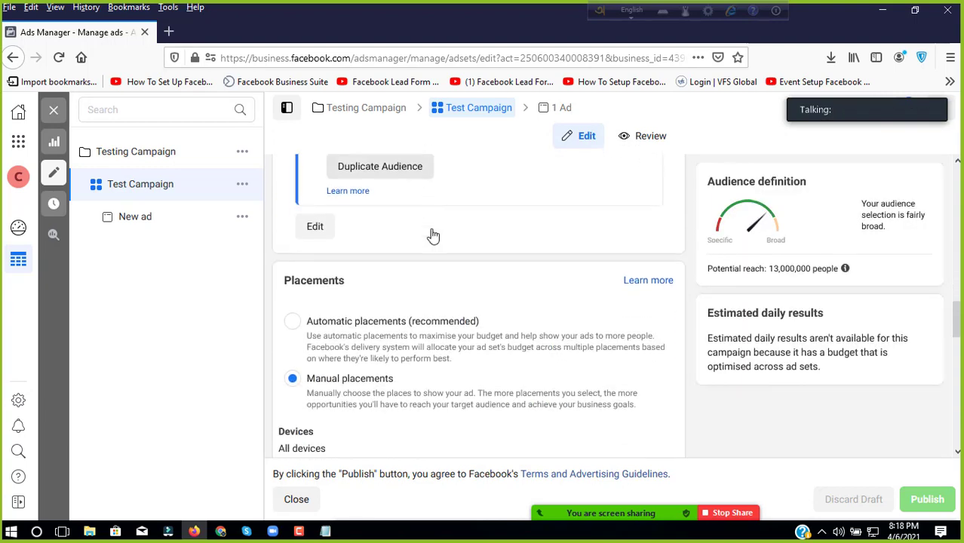
pyautogui.scroll(-10, 433, 236)
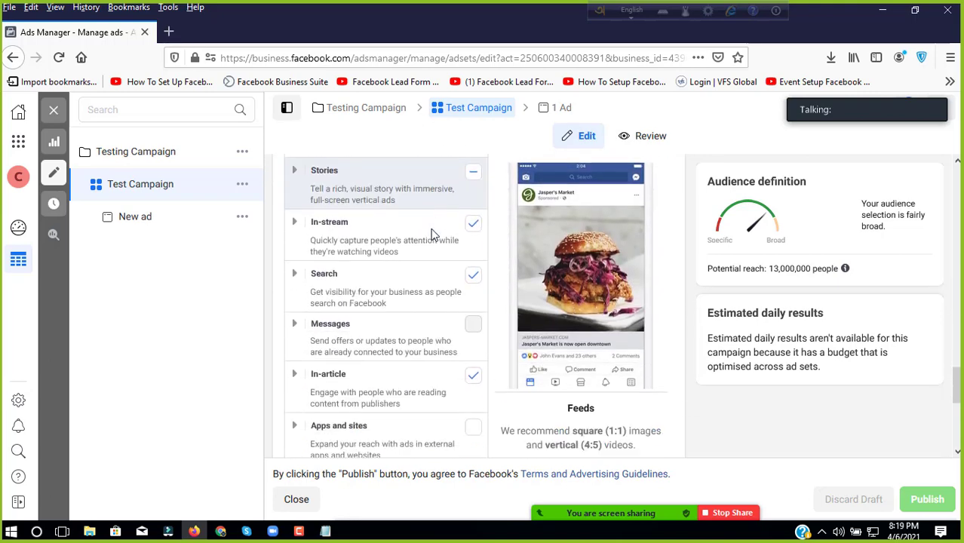
# Step: Inspect the New ad's image creative and tracking settings, then show its review summary
pyautogui.click(178, 218)
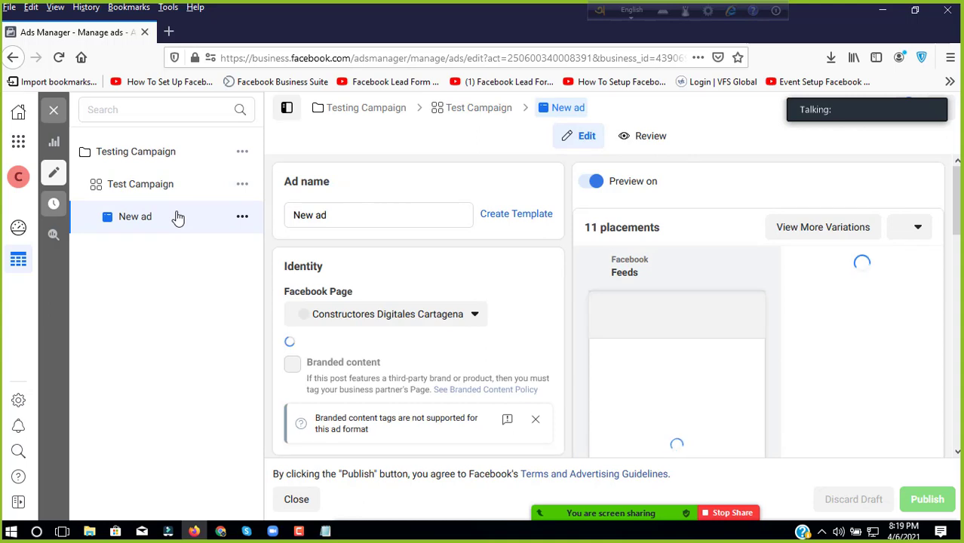
pyautogui.scroll(-3, 523, 306)
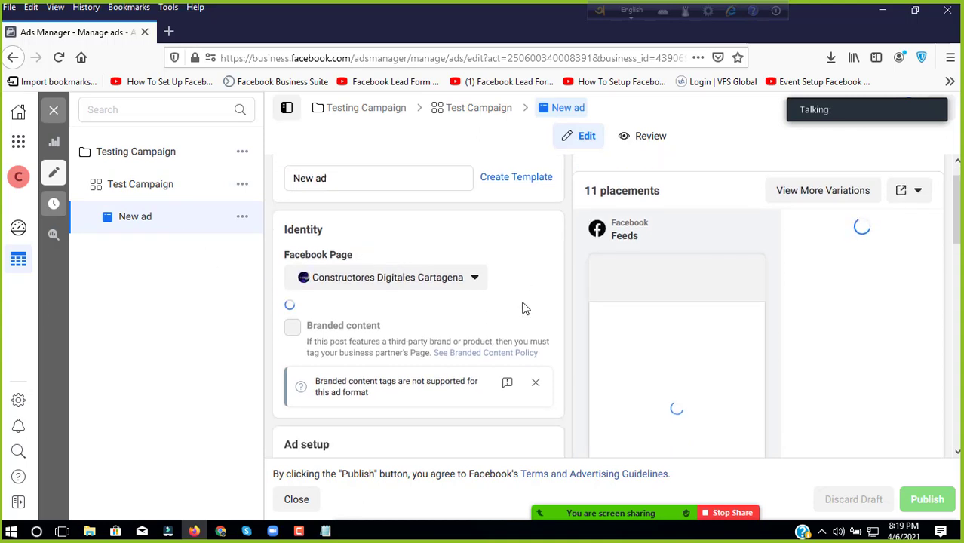
pyautogui.scroll(2, 522, 308)
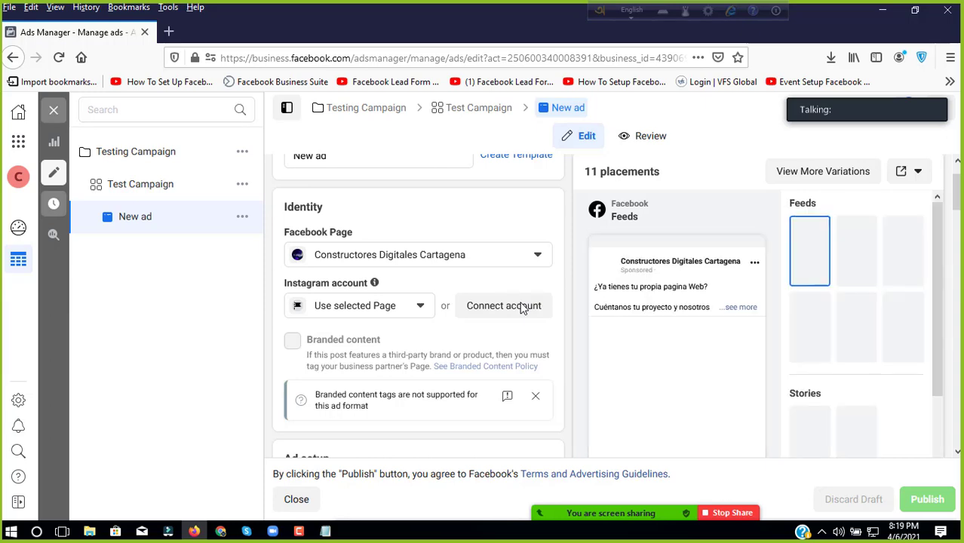
pyautogui.scroll(-2, 522, 307)
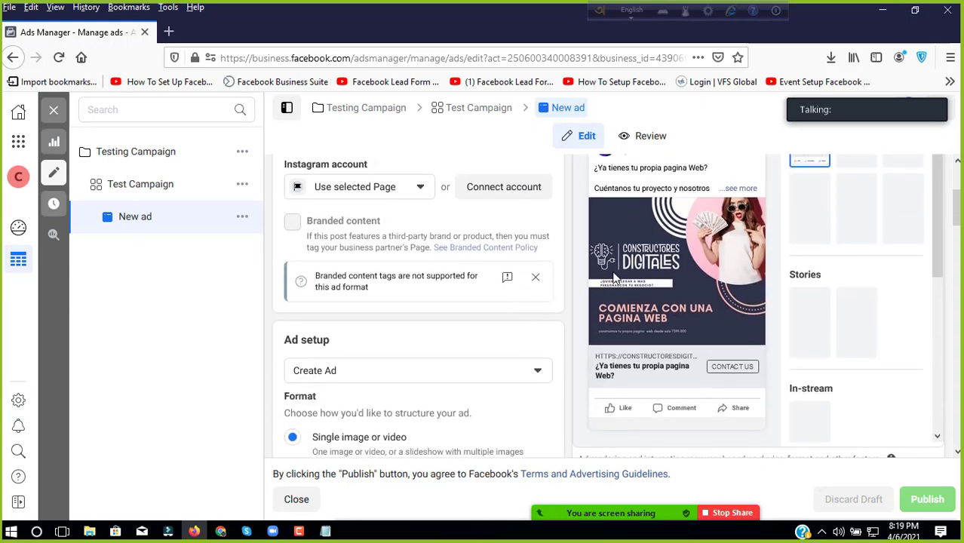
pyautogui.scroll(-9, 484, 327)
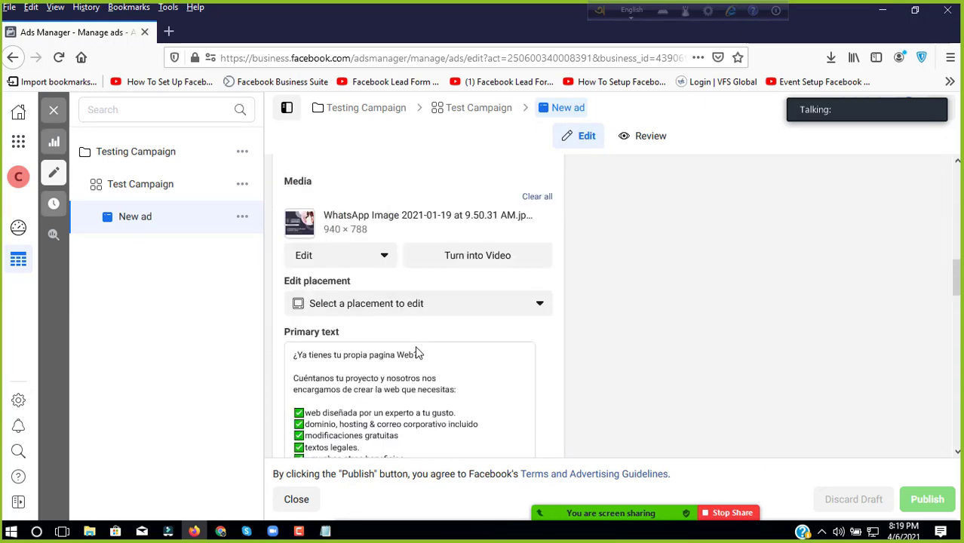
pyautogui.scroll(-15, 417, 353)
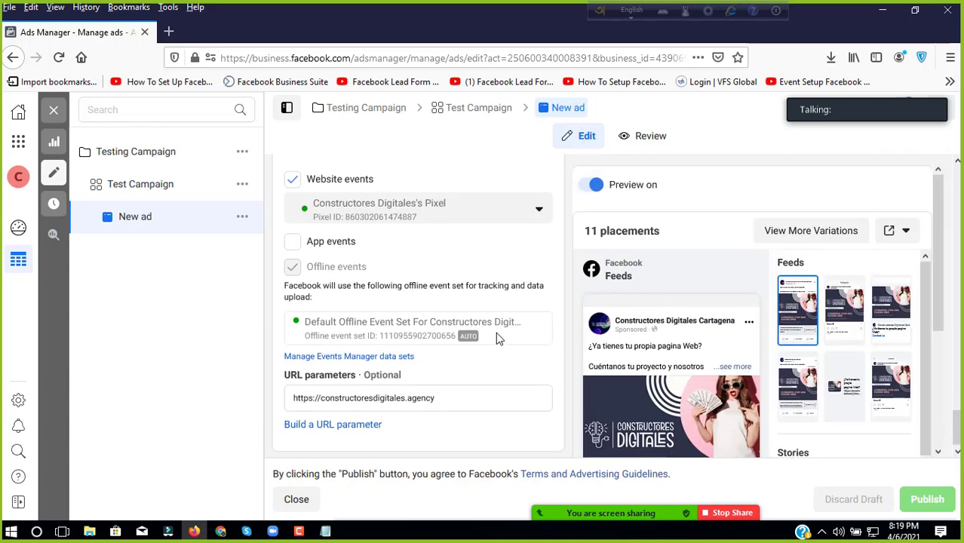
pyautogui.scroll(5, 496, 338)
pyautogui.scroll(-1, 563, 298)
pyautogui.scroll(10, 552, 254)
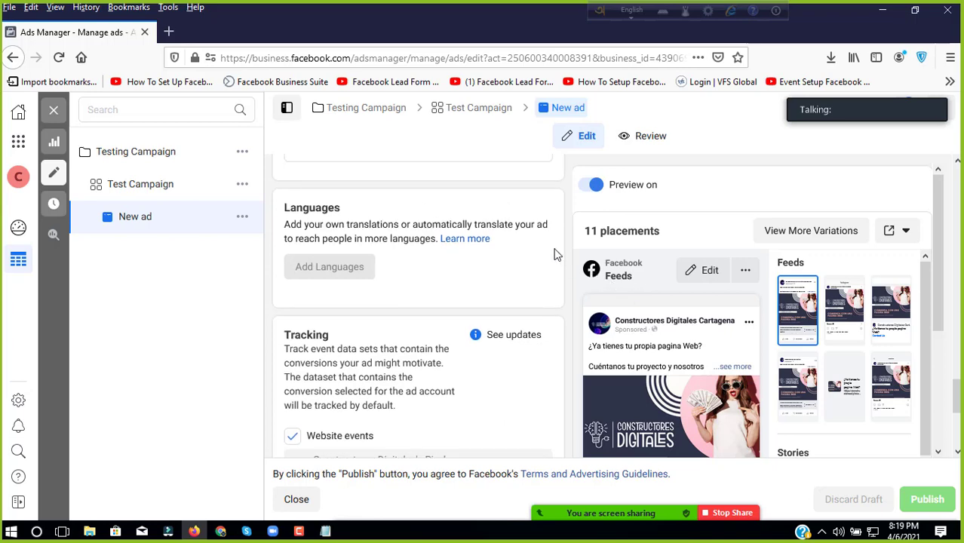
pyautogui.click(647, 139)
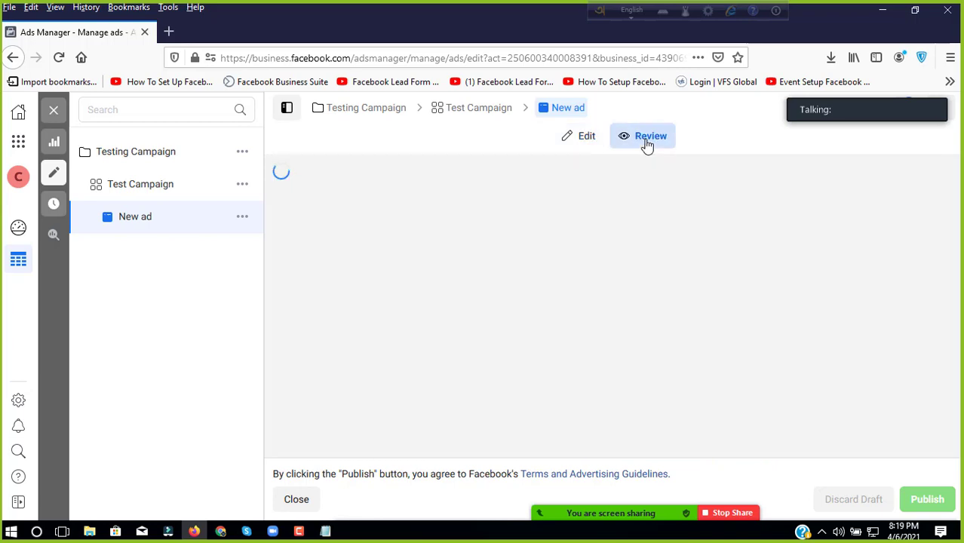
# Step: Check the ad preview and return to the Ads table showing New ad in review
pyautogui.scroll(-4, 457, 245)
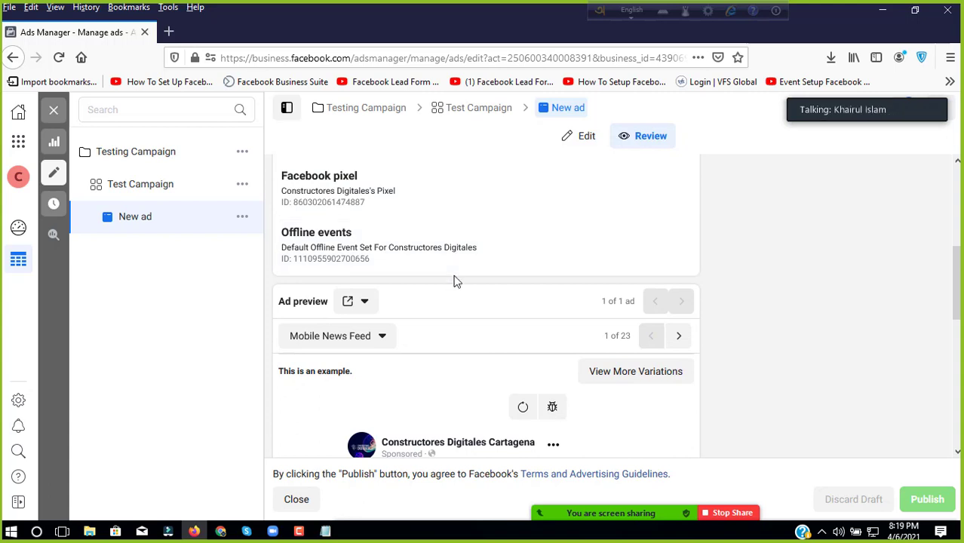
pyautogui.scroll(-4, 465, 340)
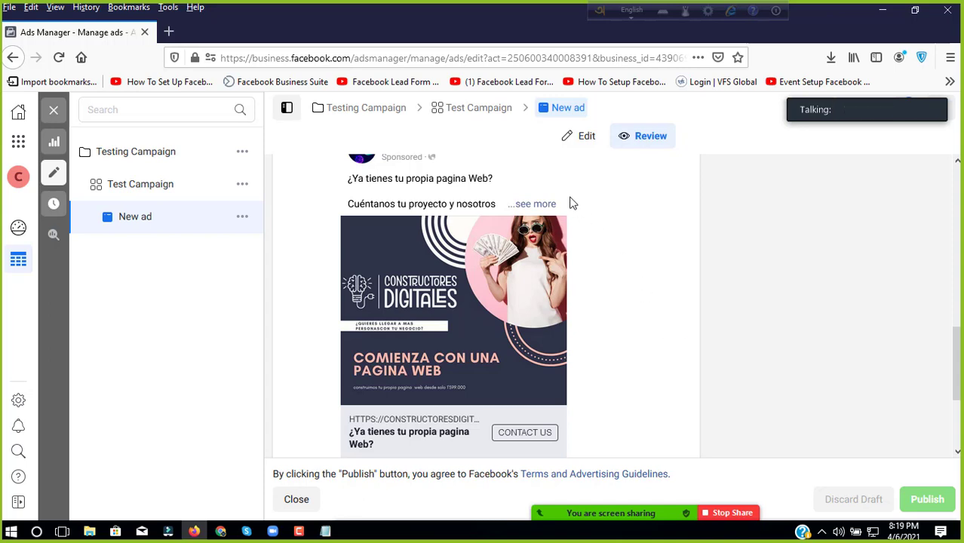
pyautogui.click(53, 113)
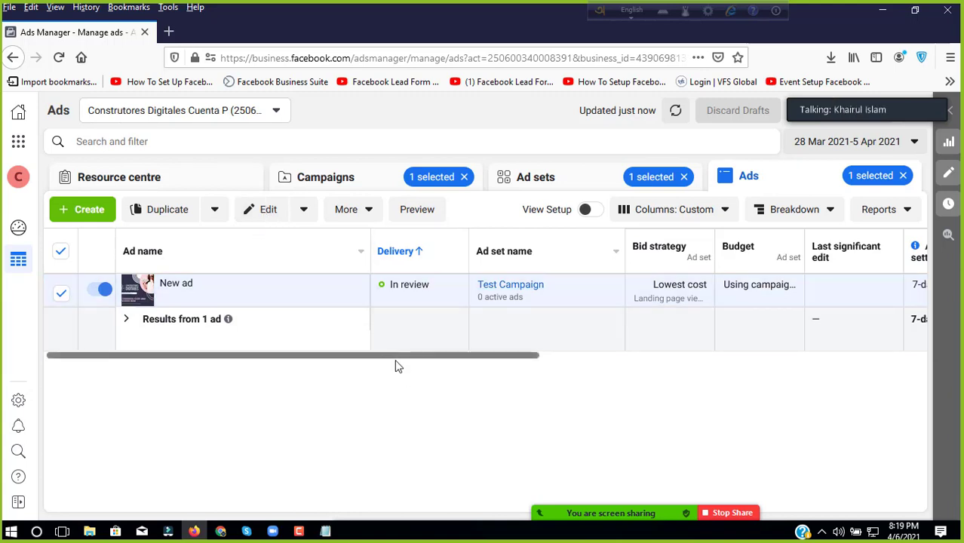
pyautogui.moveTo(396, 361); pyautogui.dragTo(154, 360)
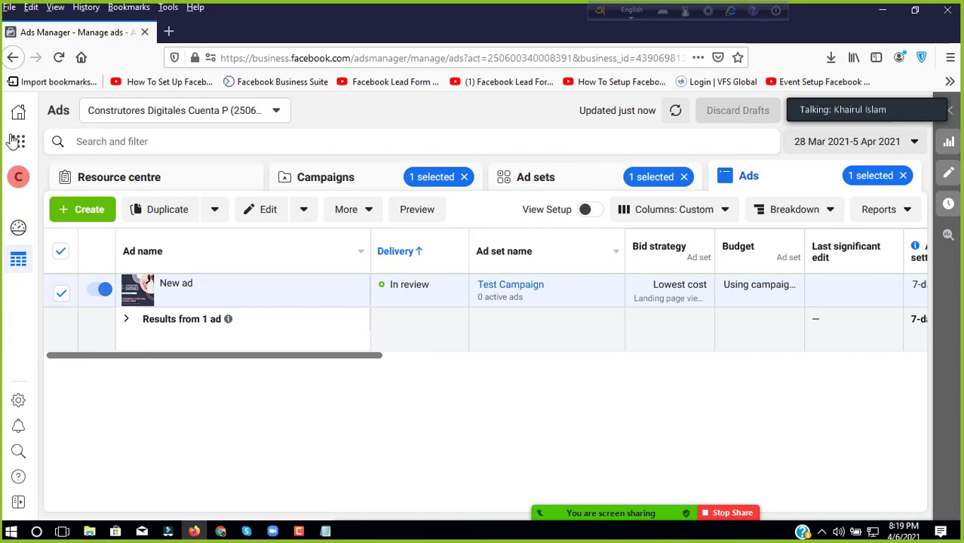
# Step: Close the Firefox window and the Colombia Boss folder window
pyautogui.click(144, 33)
pyautogui.click(845, 125)
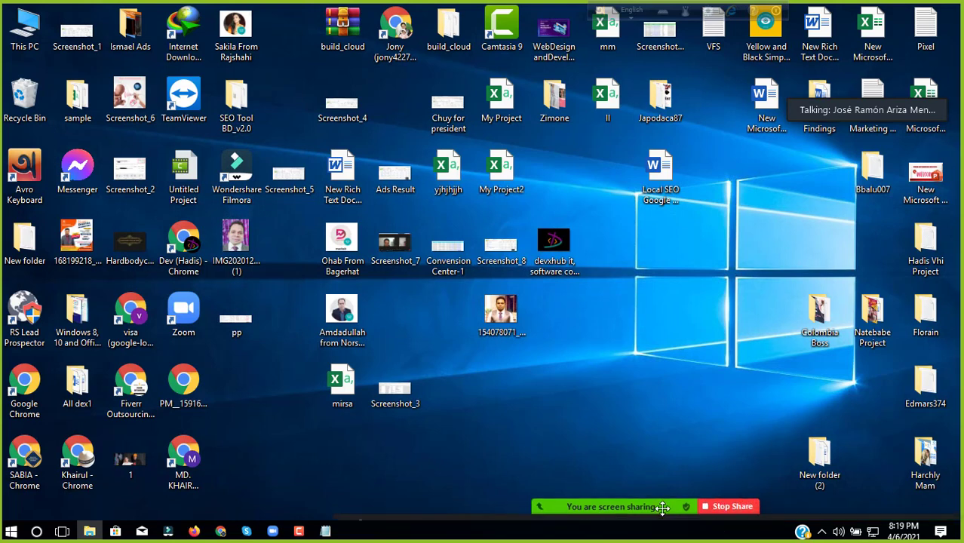
pyautogui.moveTo(724, 491)
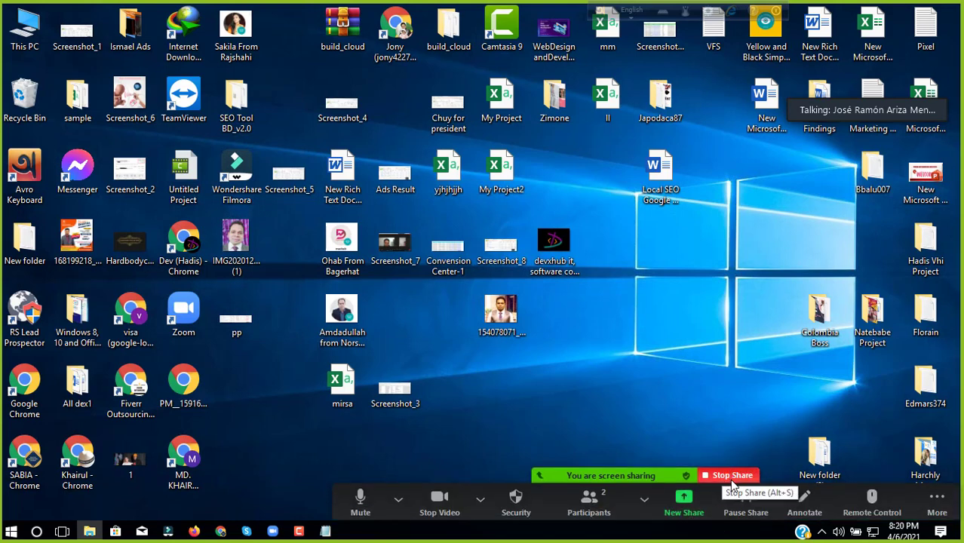